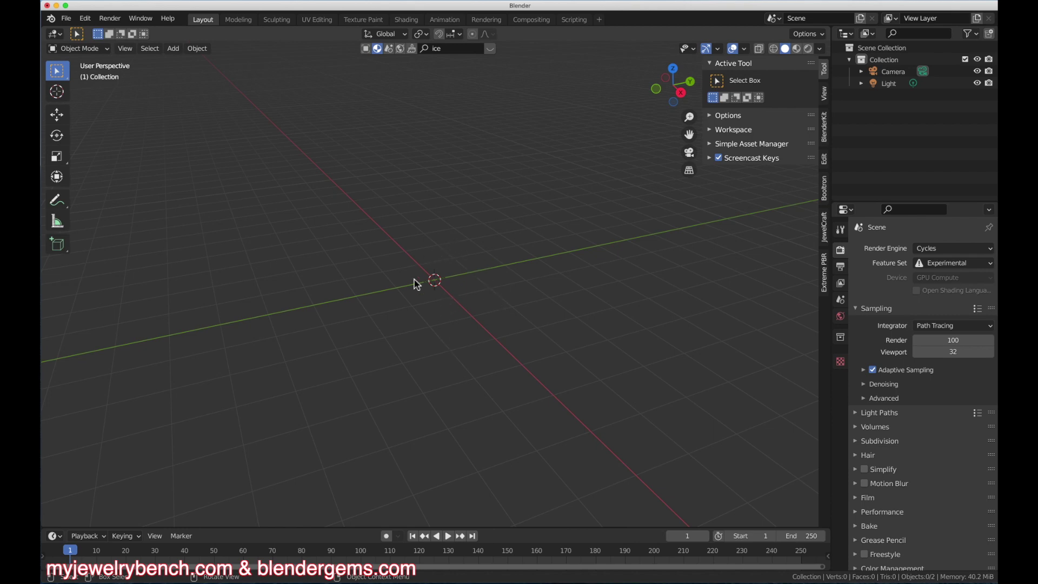
Add a pear-cut diamond gem with a size of 7 mm using JewelCraft
left_click(827, 236)
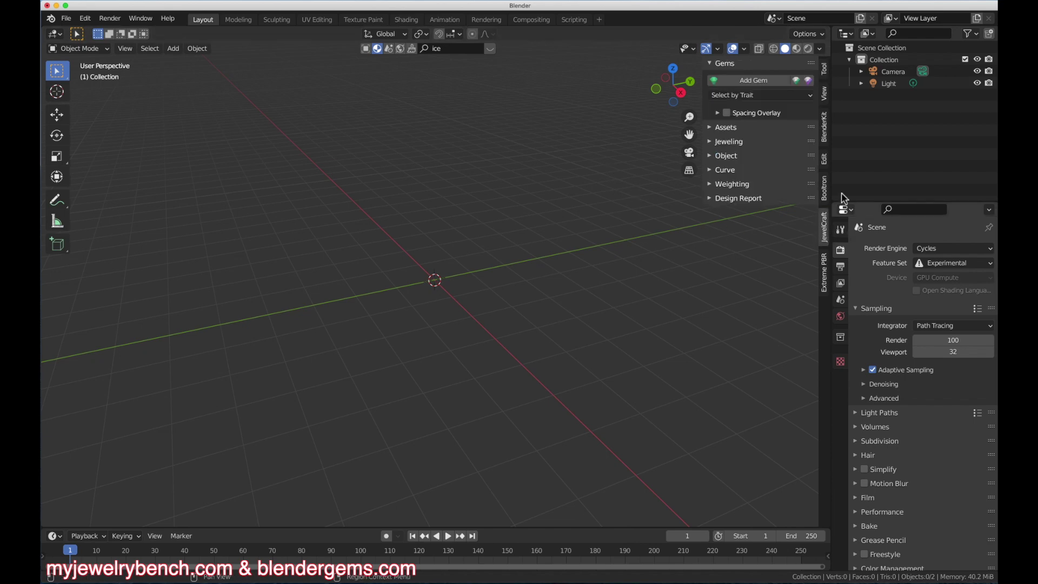
left_click(773, 84)
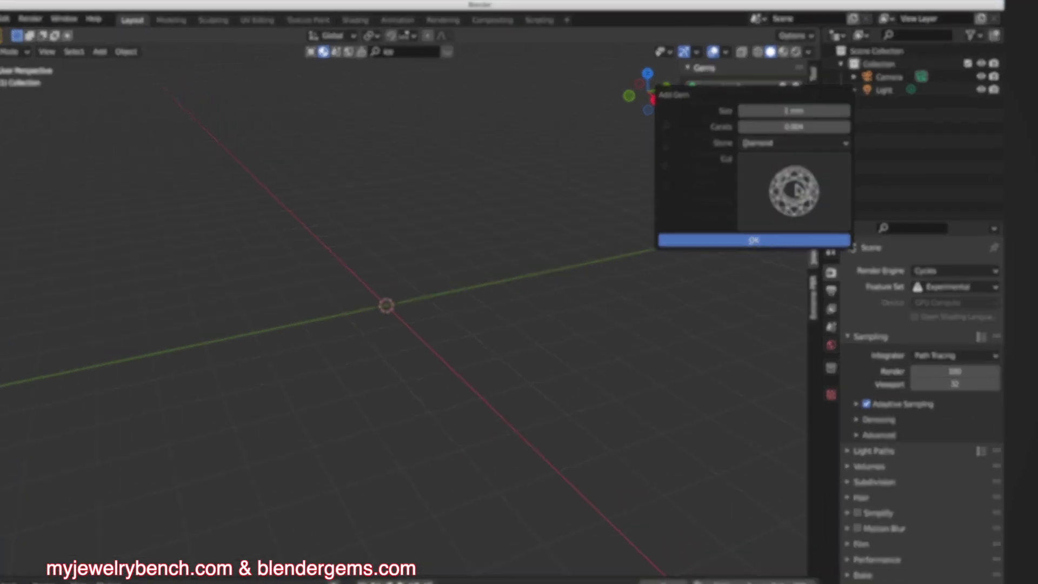
left_click(805, 175)
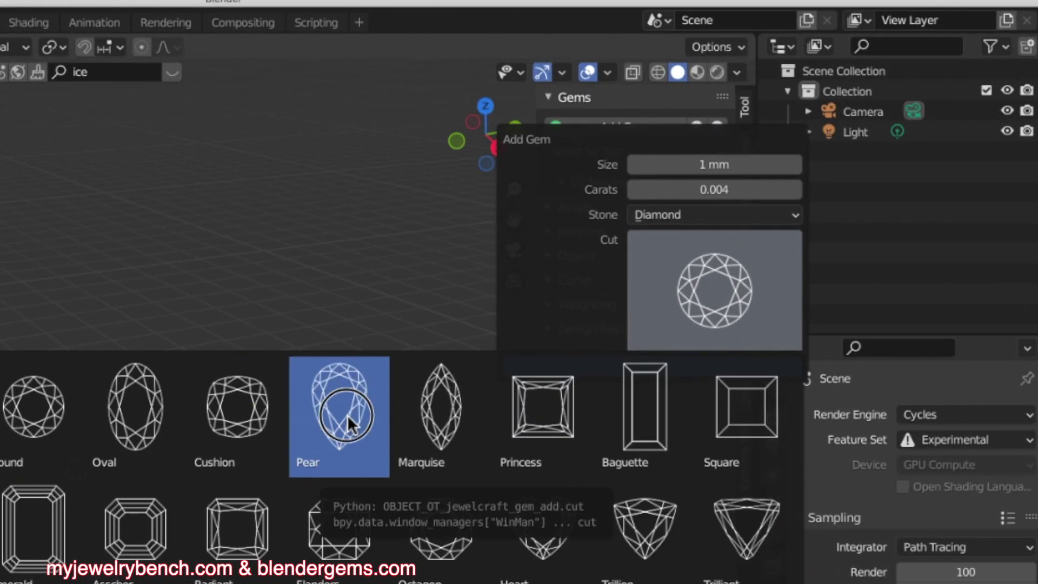
left_click(347, 415)
left_click(738, 168)
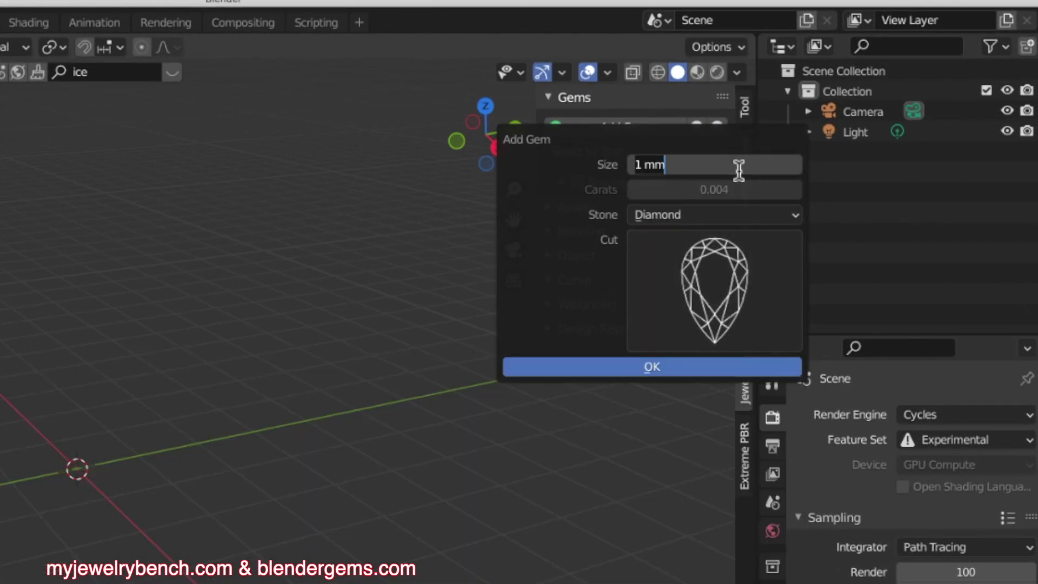
type("7")
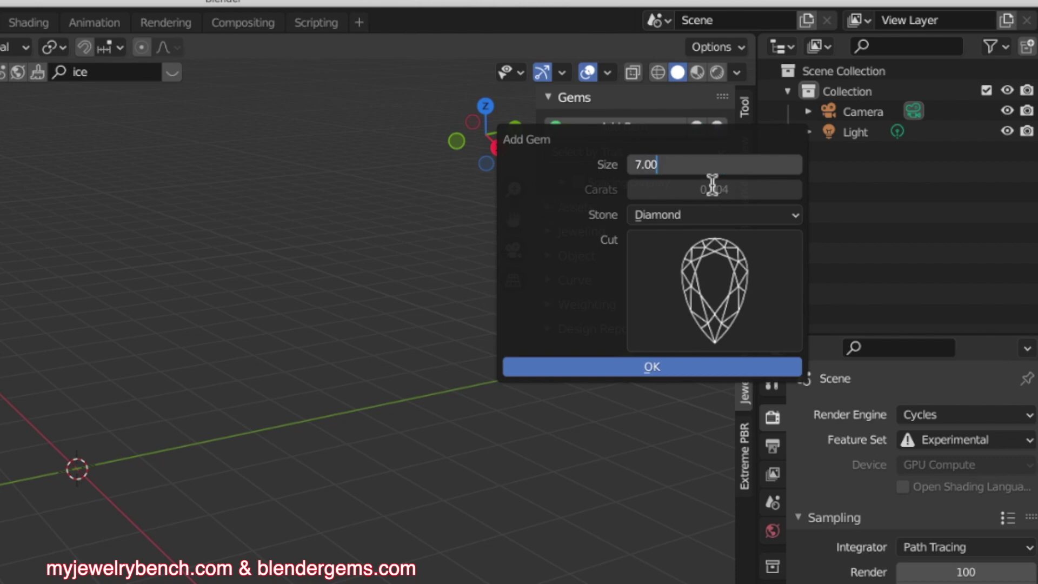
key("Return")
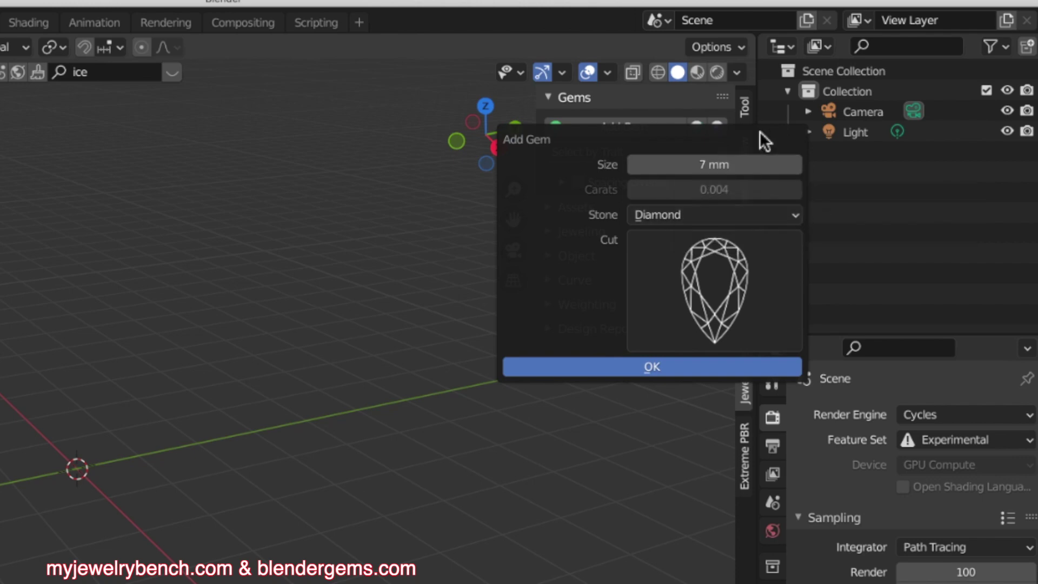
left_click(682, 368)
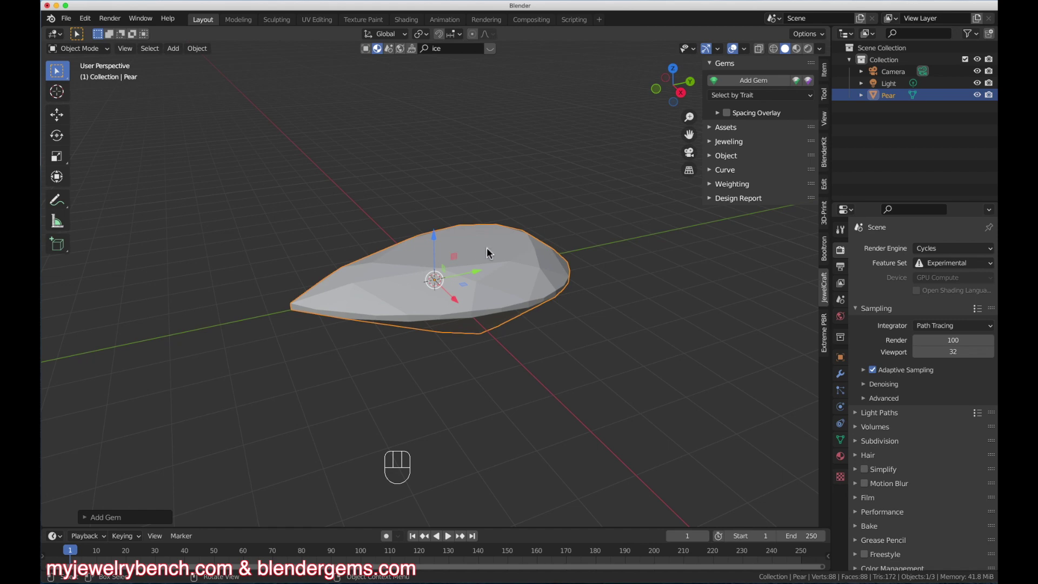
Scale the pear gem along the X axis to a width of about 5.06 mm
middle_click_drag(487, 248, 674, 210)
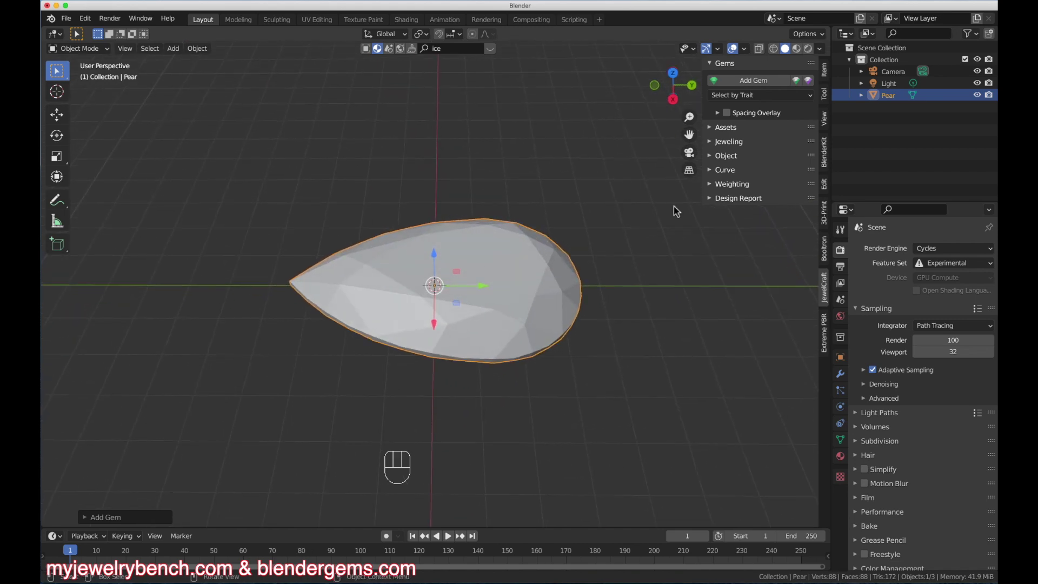
left_click(825, 76)
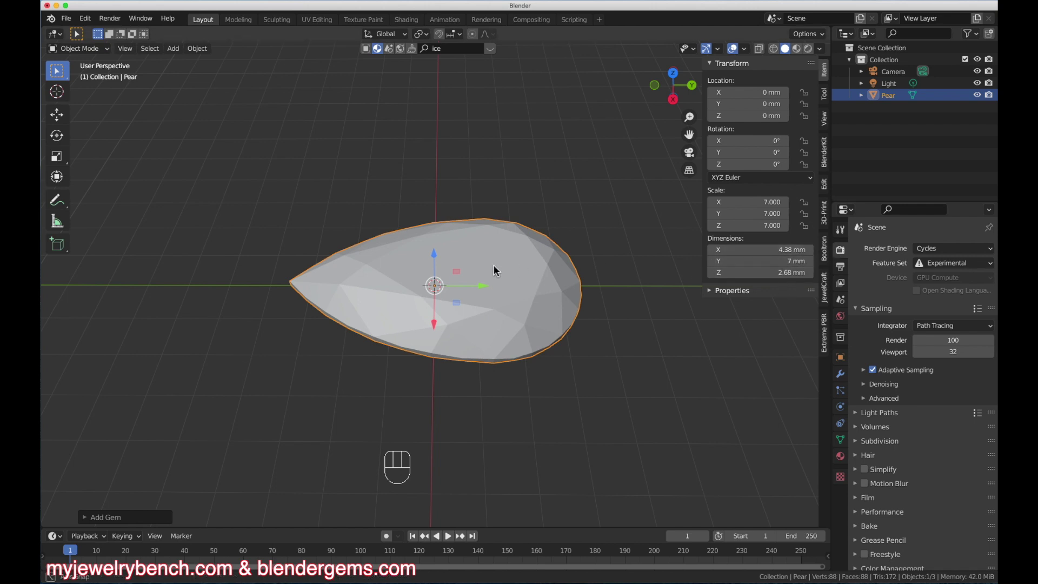
middle_click_drag(493, 265, 424, 322)
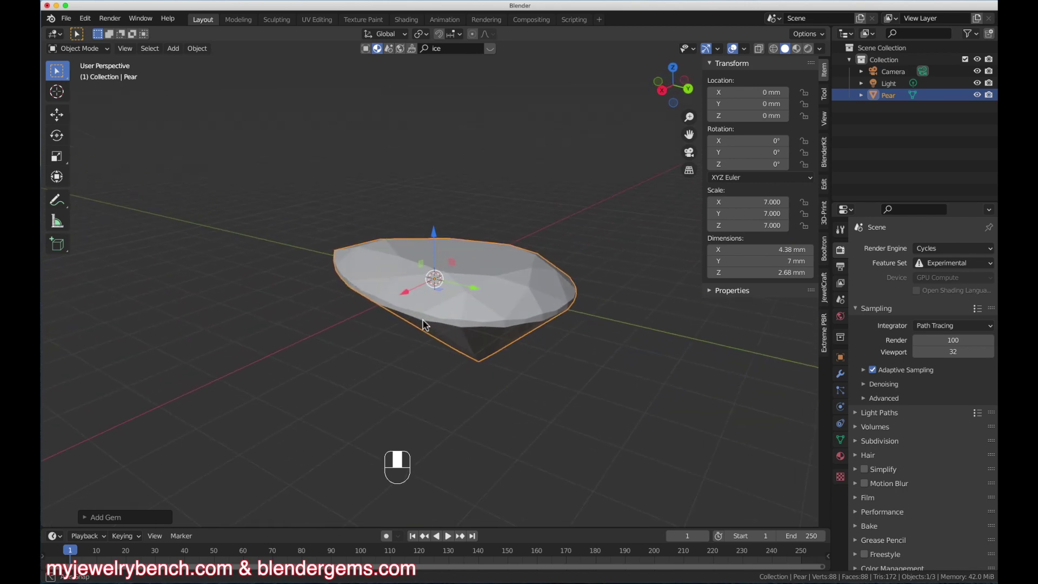
key("s")
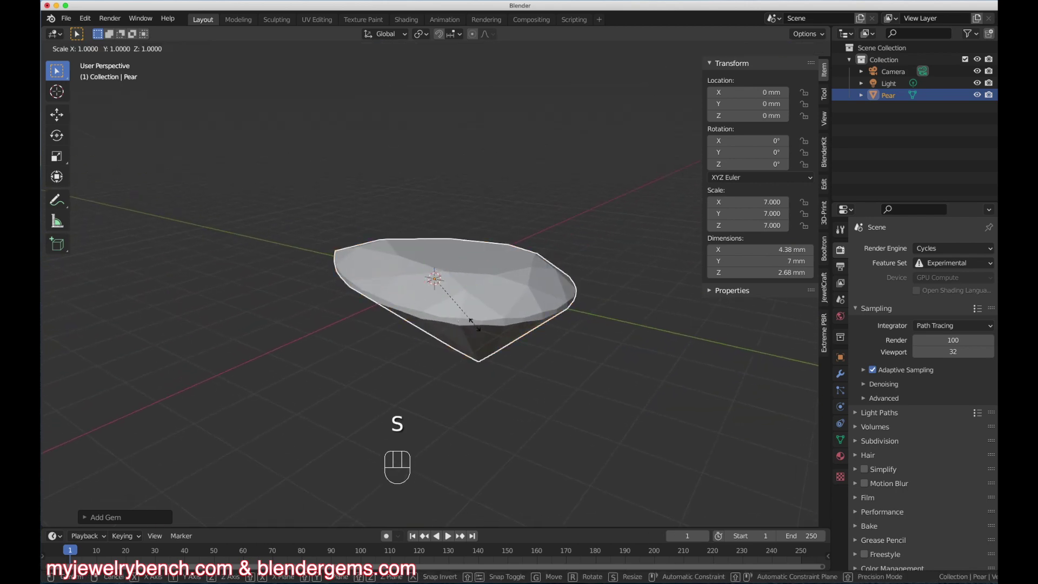
key("x")
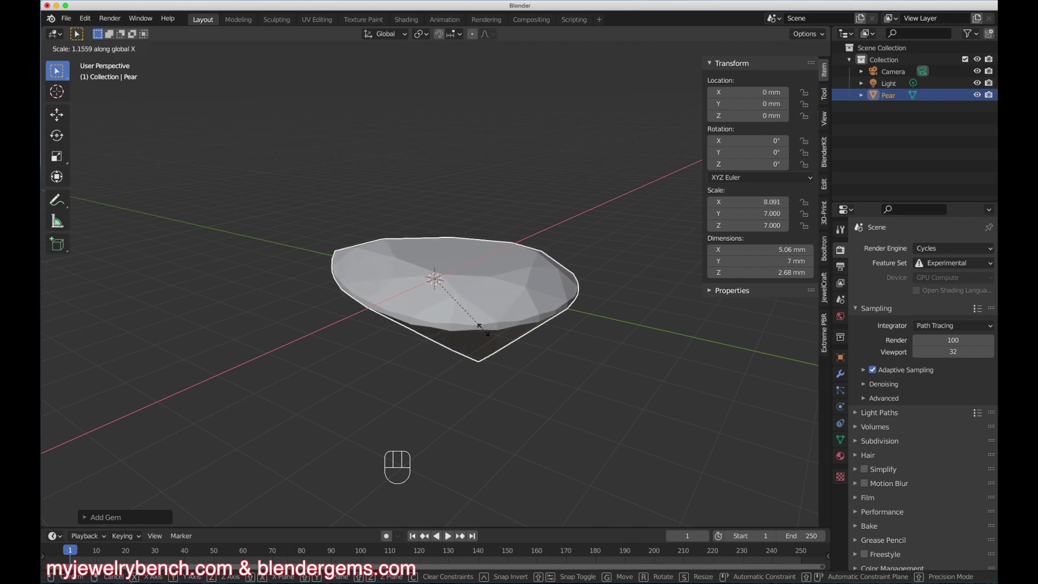
left_click(484, 330)
Add a NURBS path at the origin and rotate it 90° about the Z axis
middle_click_drag(485, 331, 436, 344)
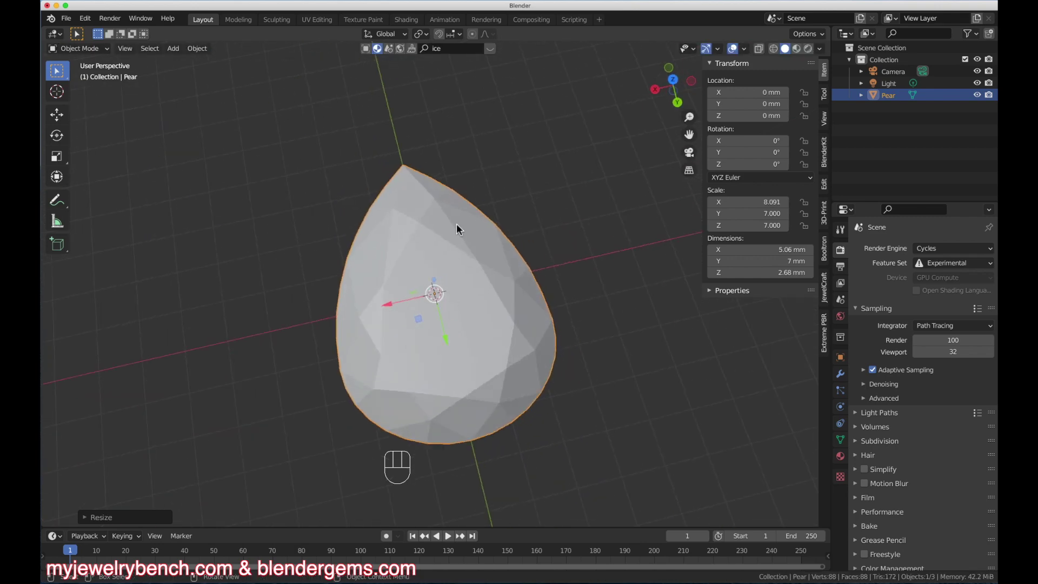
middle_click_drag(456, 223, 515, 303)
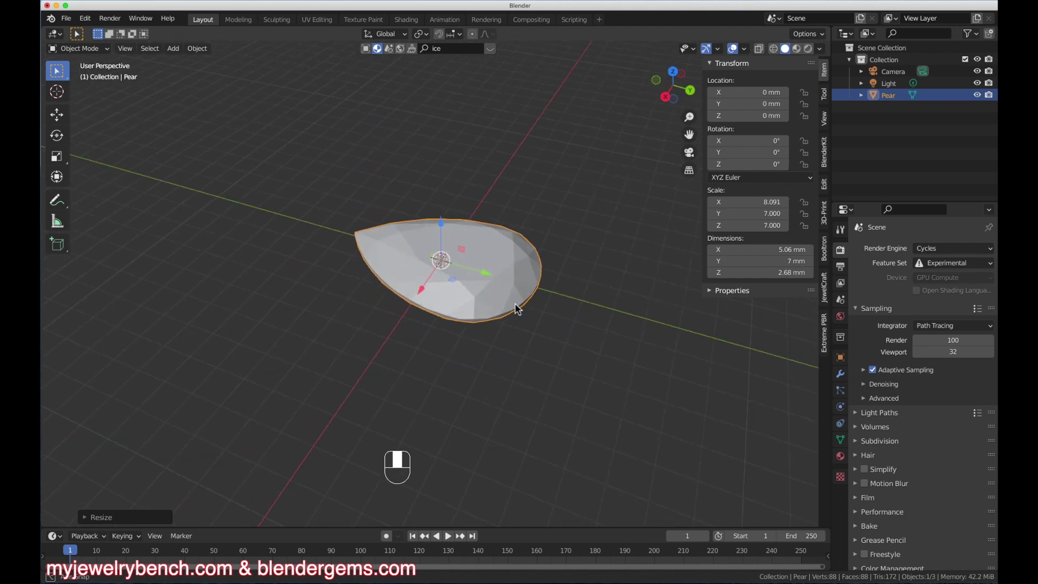
middle_click_drag(474, 399, 524, 361)
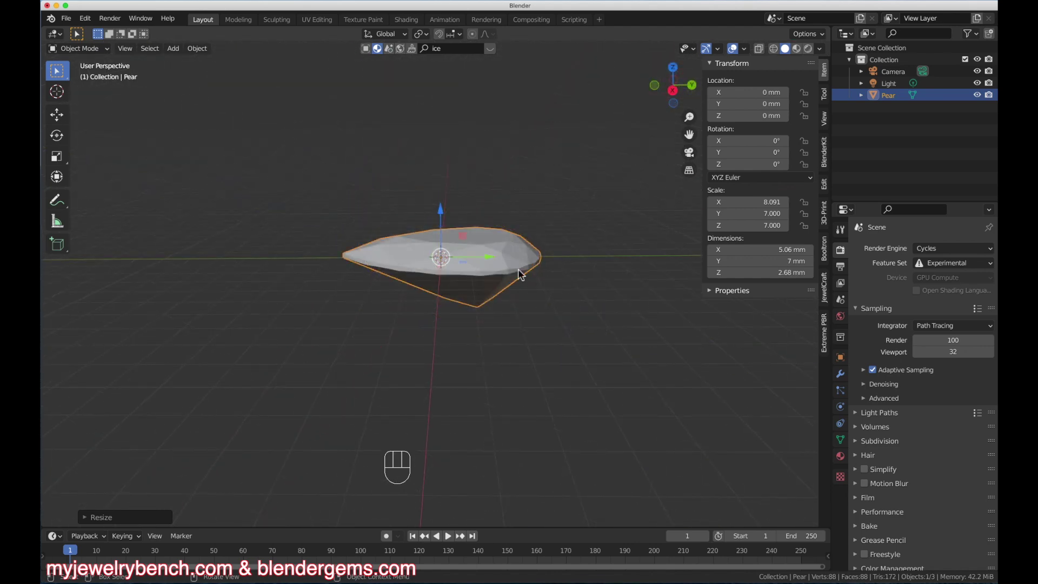
middle_click_drag(519, 274, 526, 270)
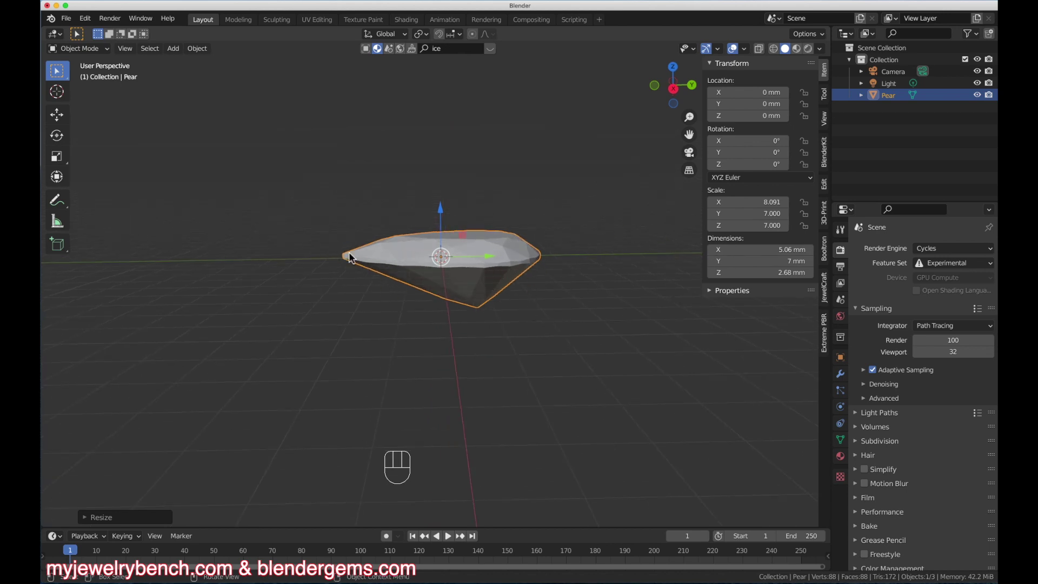
key("shift+a")
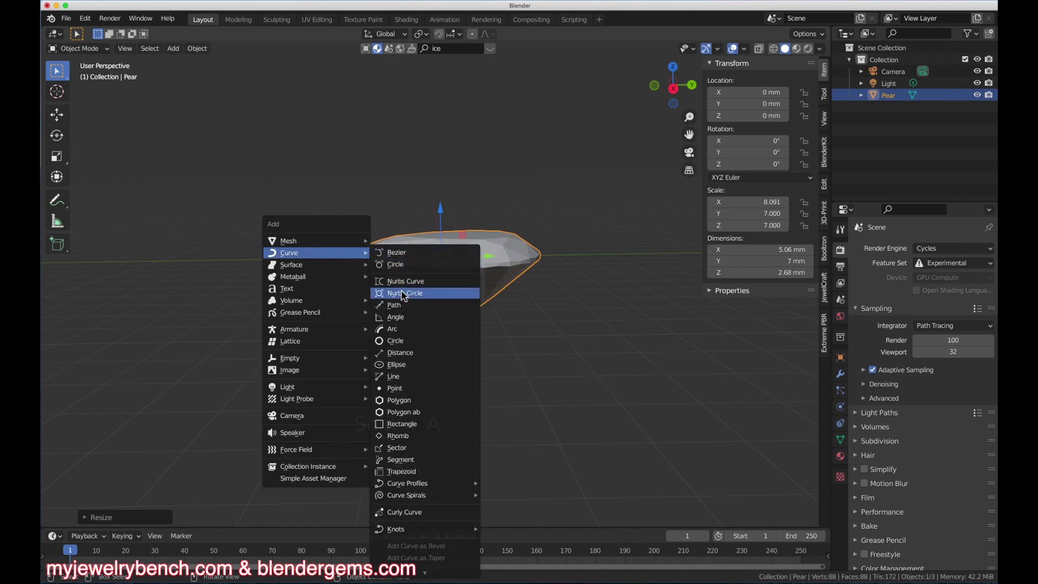
left_click(394, 304)
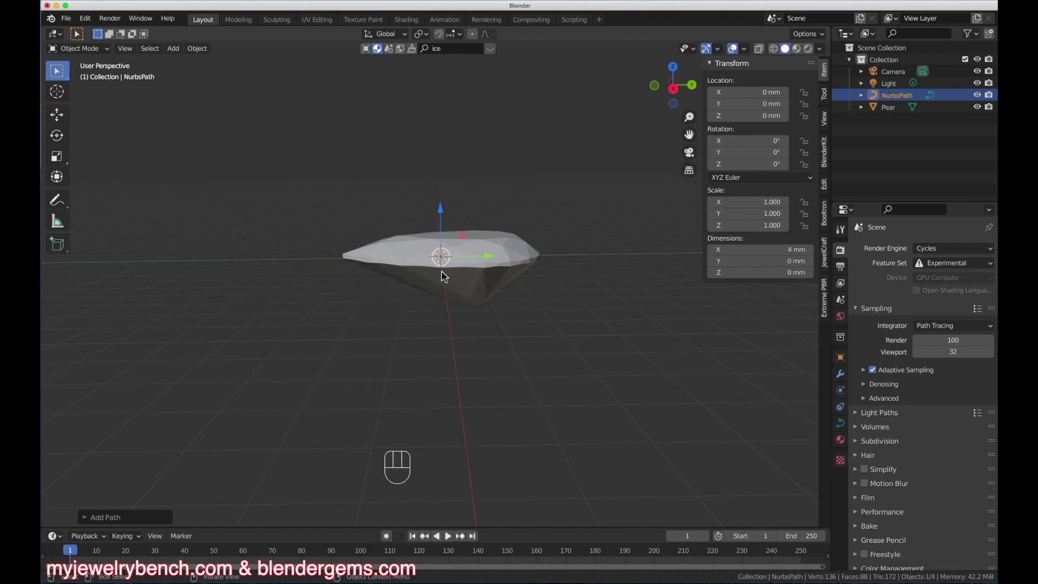
key("s")
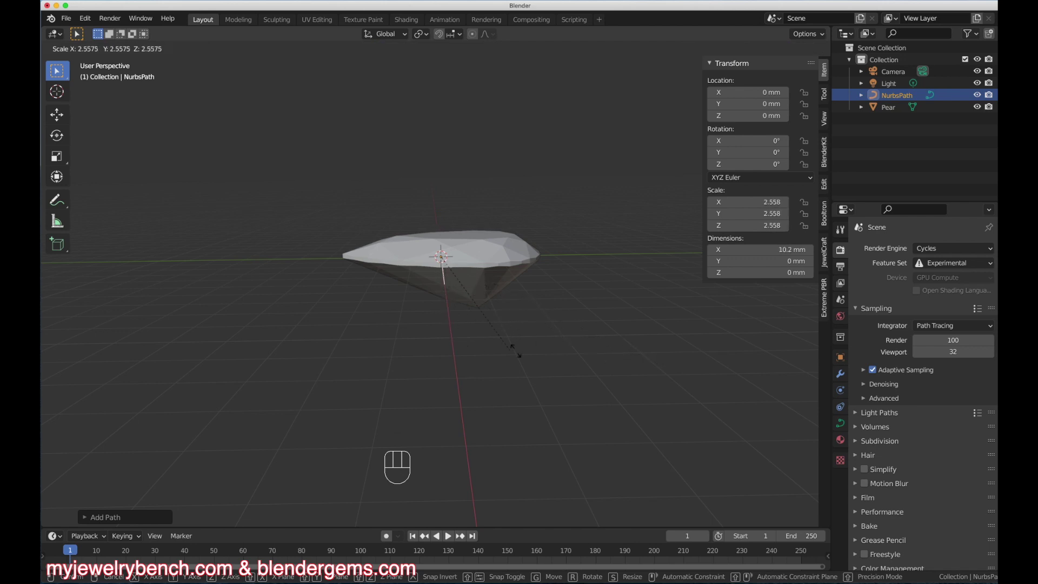
right_click(561, 357)
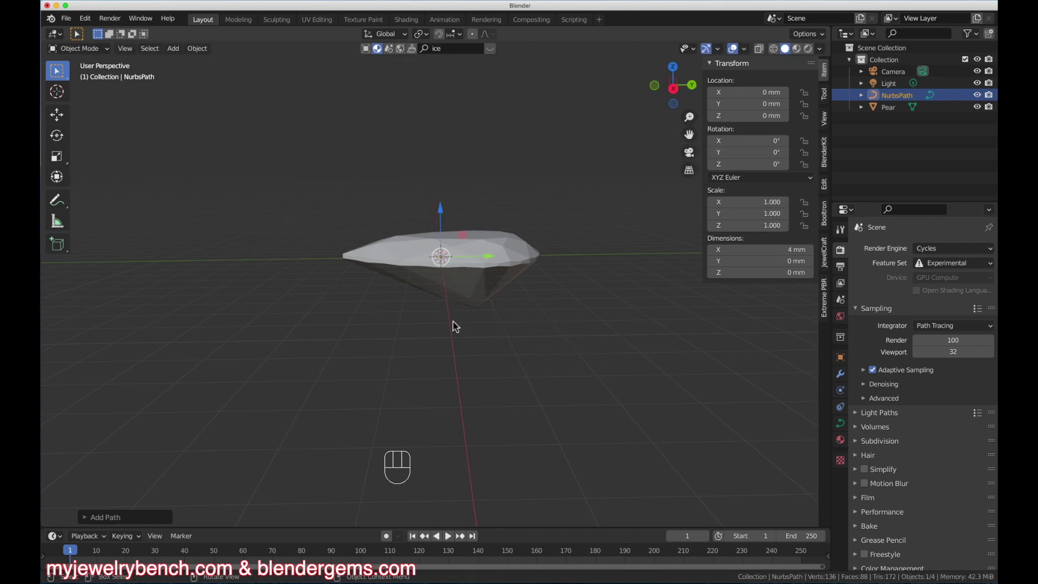
type("rz90")
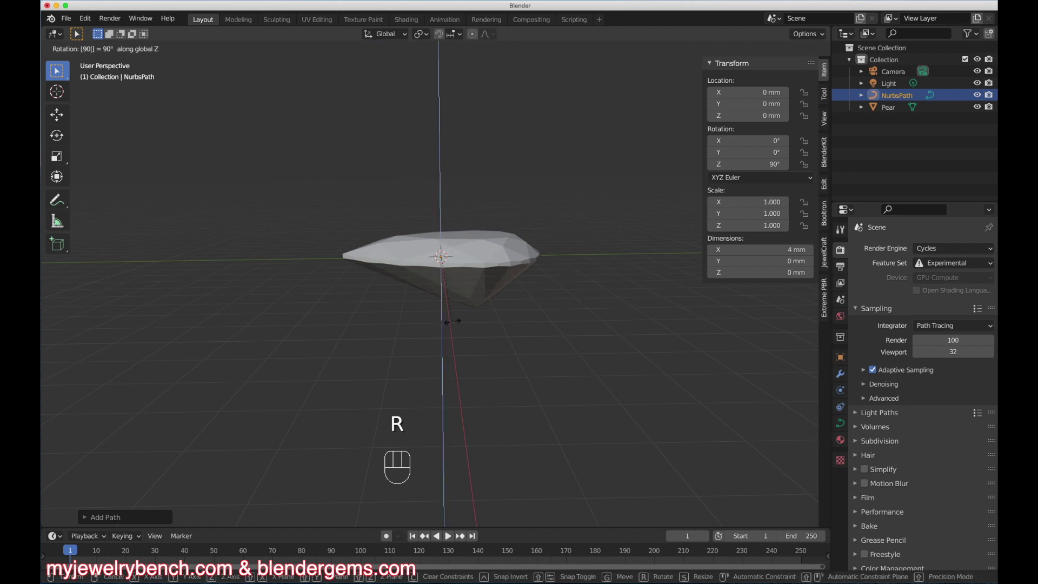
key("Return")
In Edit Mode, scale up all the path's control points so it spans about 9.4 mm, past both gem ends
key("Tab")
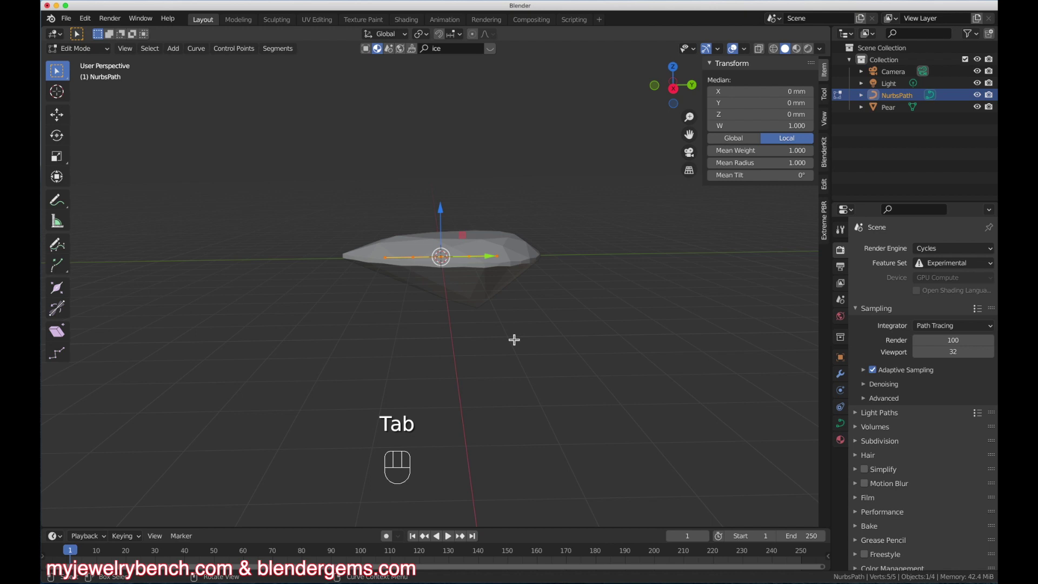
key("s")
left_click(664, 372)
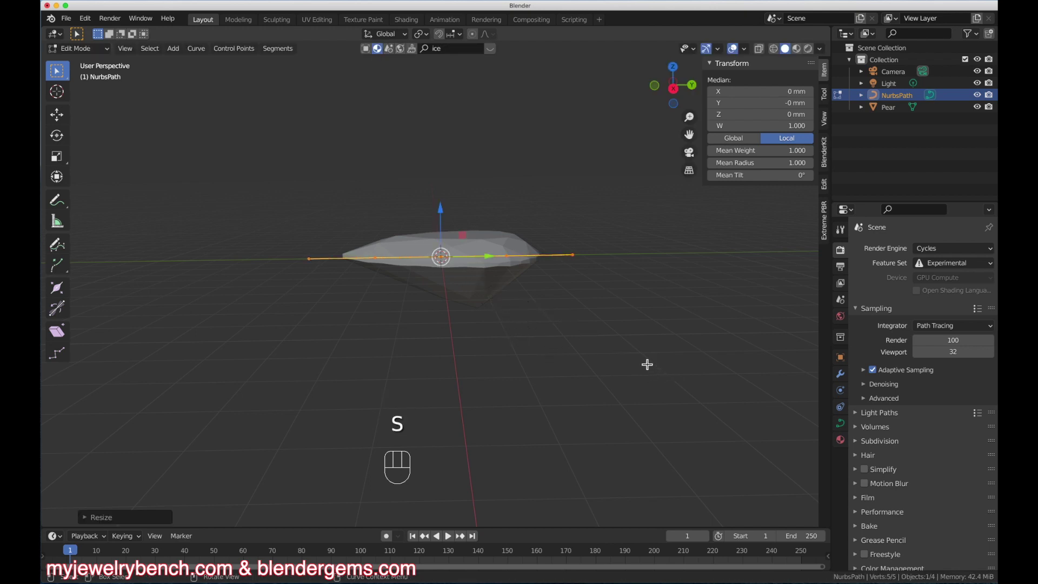
Lower the path's middle control point below the gem to a local Z of about -4.2 mm
key("KP_1")
key("KP_3")
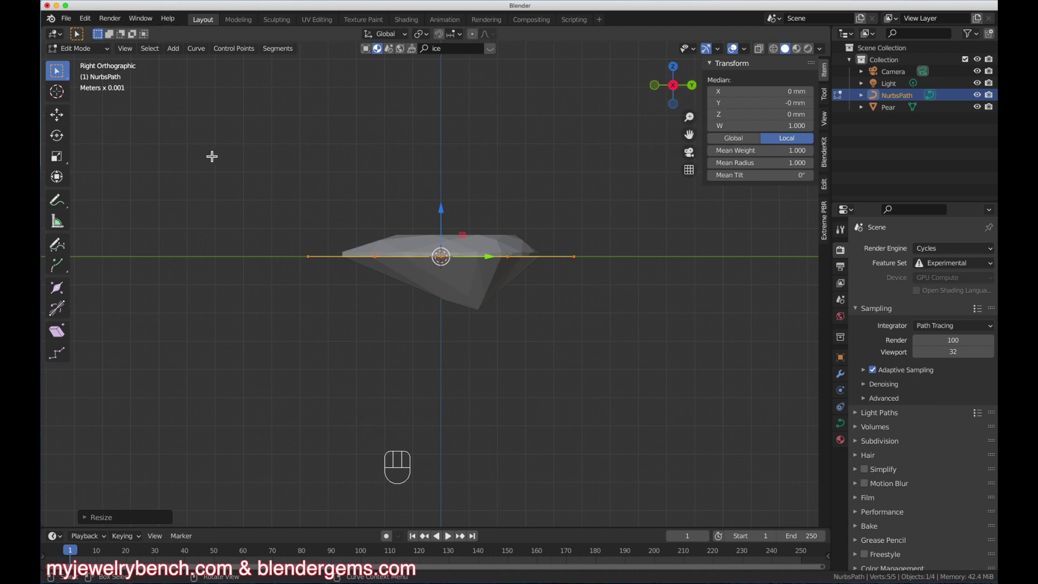
key("grave")
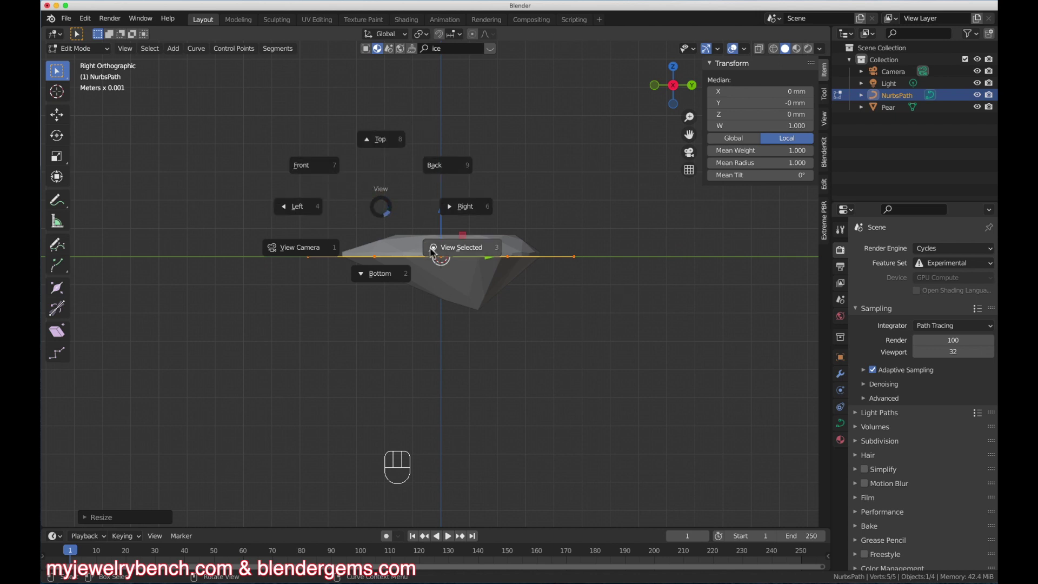
left_click(292, 206)
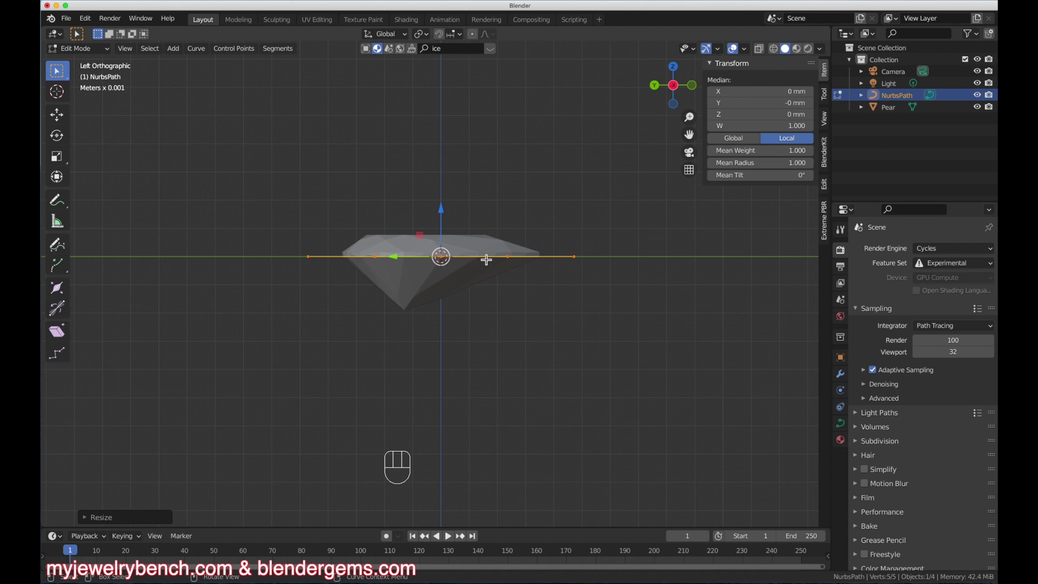
key("grave")
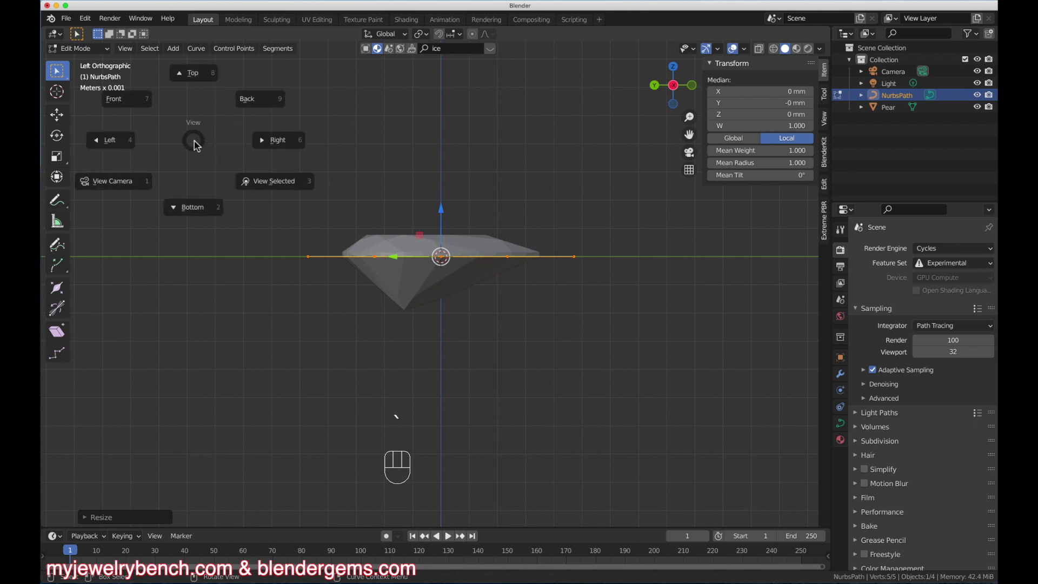
left_click(303, 143)
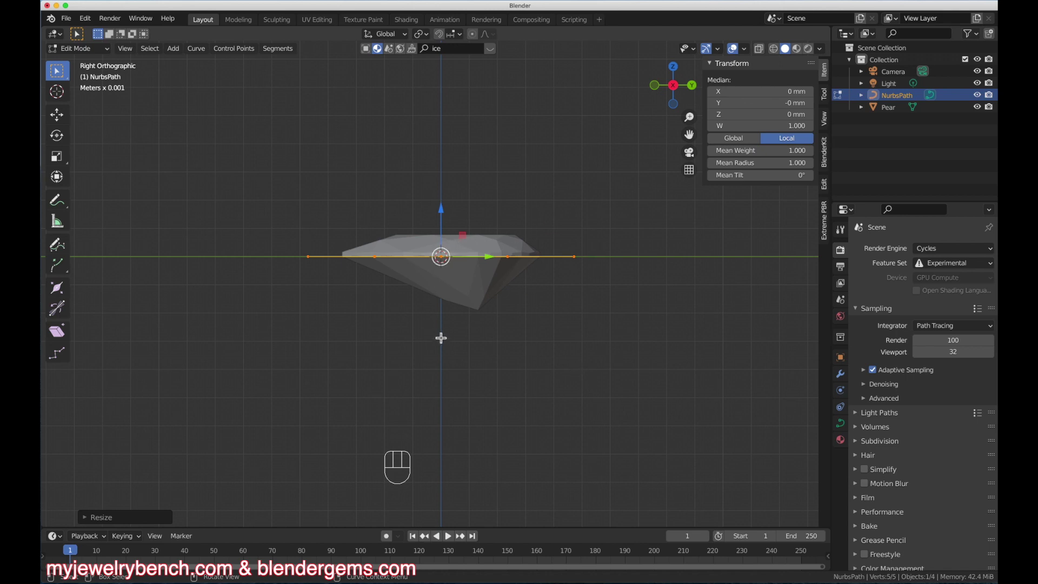
mouse_move(443, 214)
left_mouse_down()
mouse_move(445, 235)
mouse_move(447, 203)
mouse_move(452, 217)
left_mouse_up()
left_click(441, 257)
left_click_drag(450, 205, 443, 341)
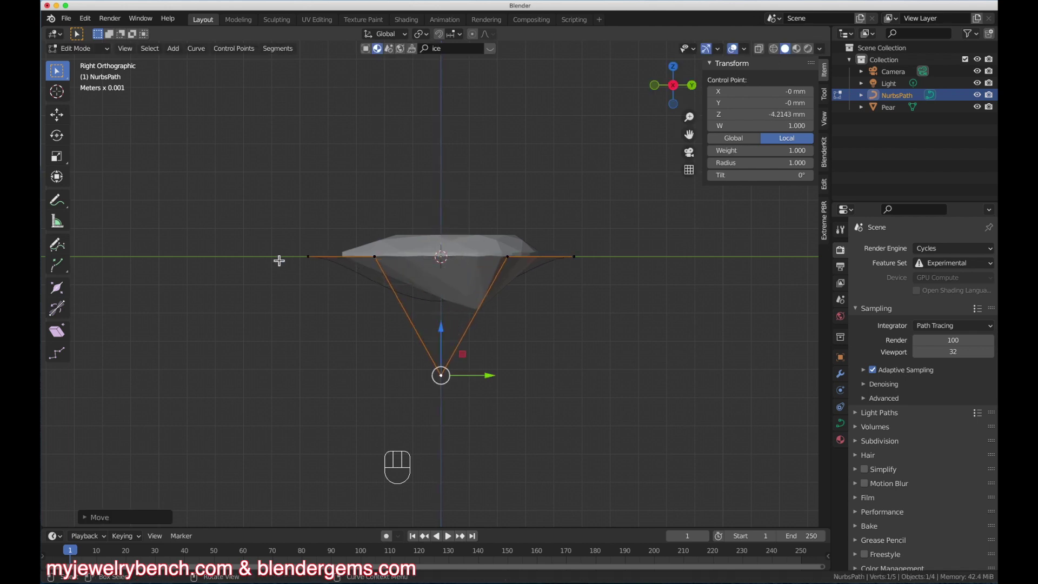
Lower the two inner control points to about -1.2 mm in Z and shift the lowest point about 2.3 mm along positive Y
left_click(506, 268)
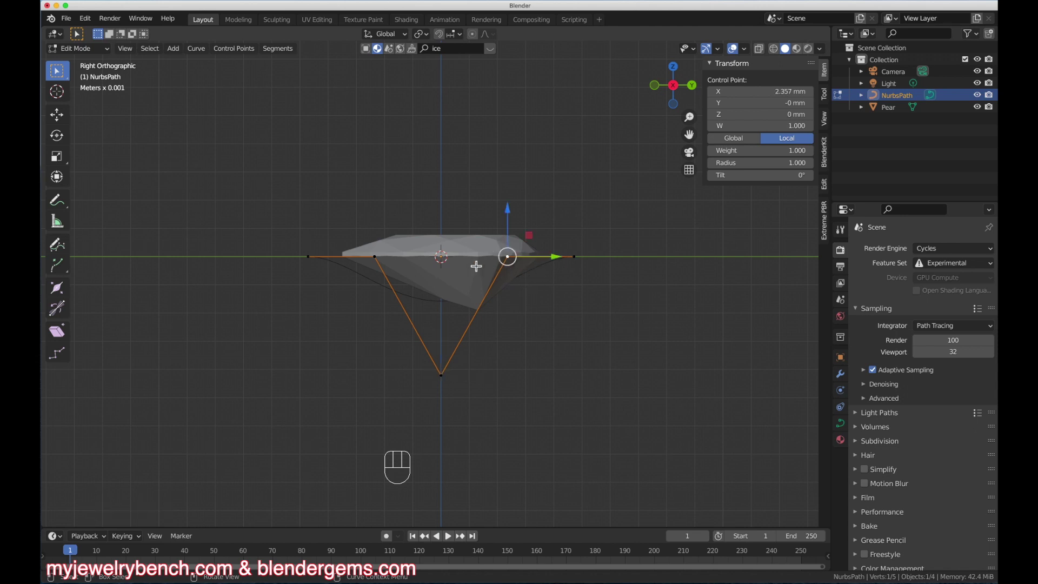
left_click(380, 262, "shift")
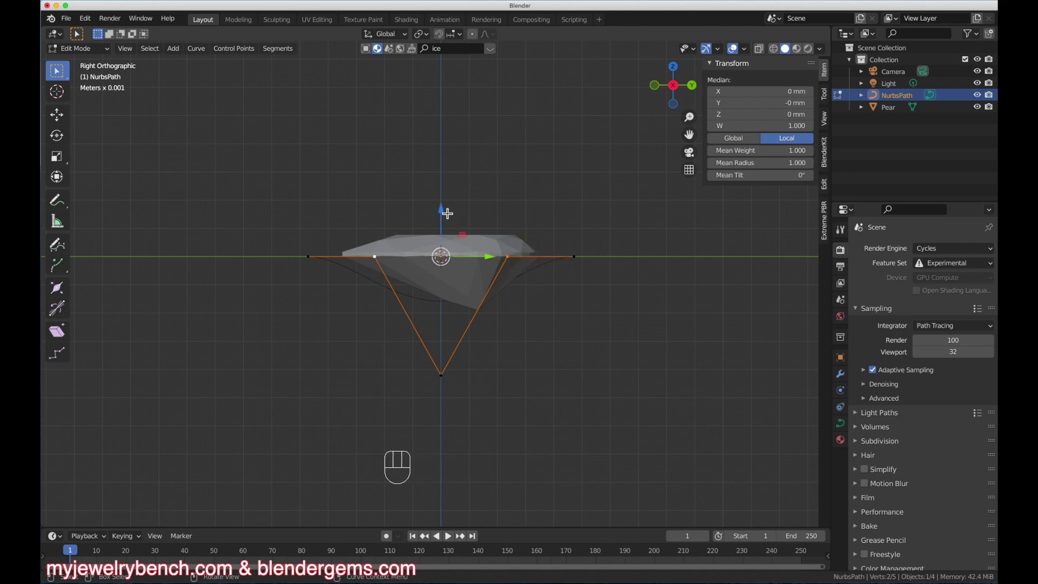
left_click_drag(447, 214, 436, 248)
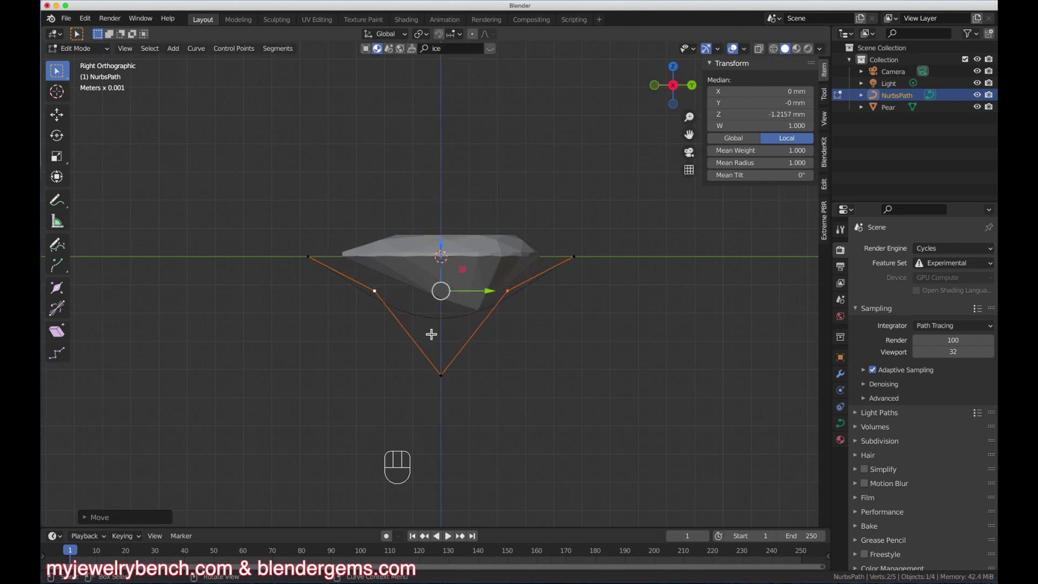
left_click(444, 373)
left_click_drag(488, 379, 560, 378)
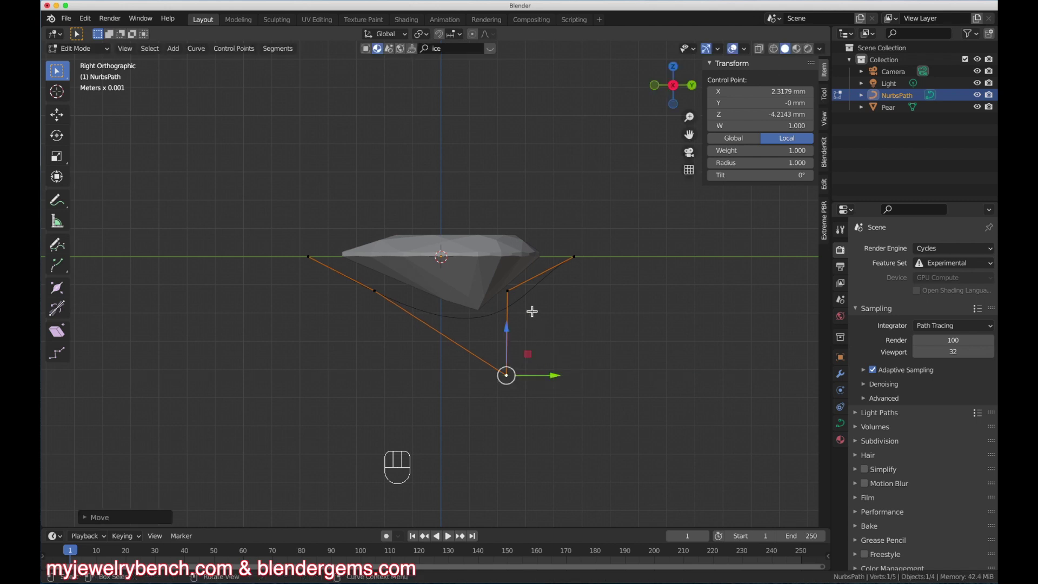
Move the path's two end points inward toward the gem, to local X of about 3.6 mm and -4.0 mm
left_click(582, 263)
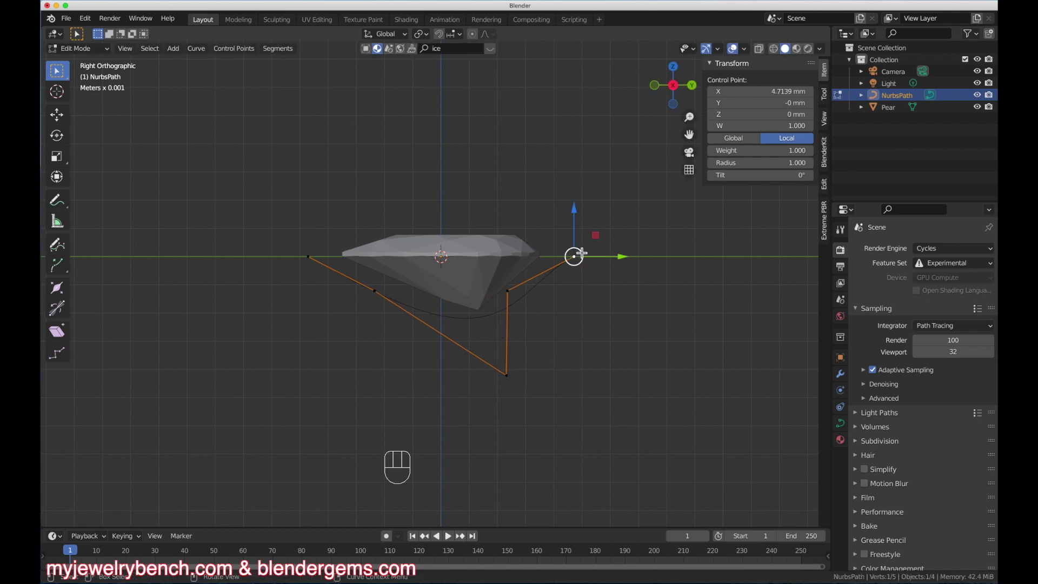
key("g")
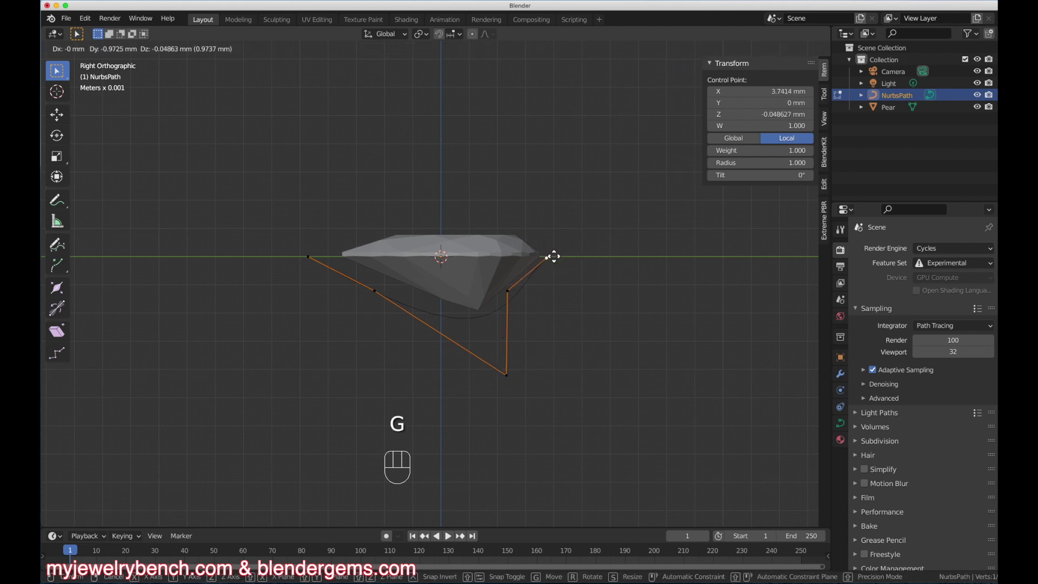
left_click(550, 259)
left_click(302, 261)
key("g")
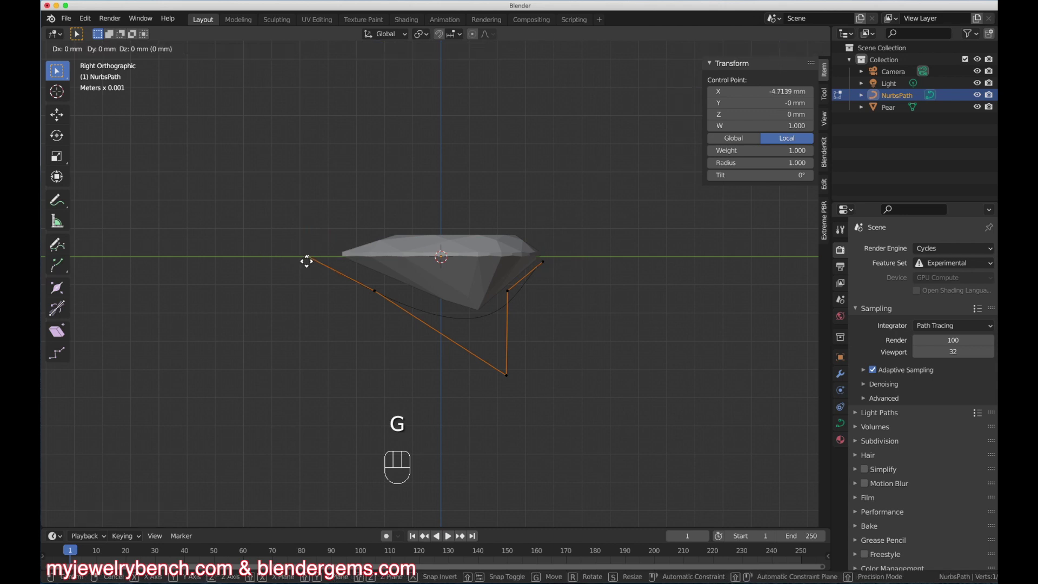
left_click(338, 260)
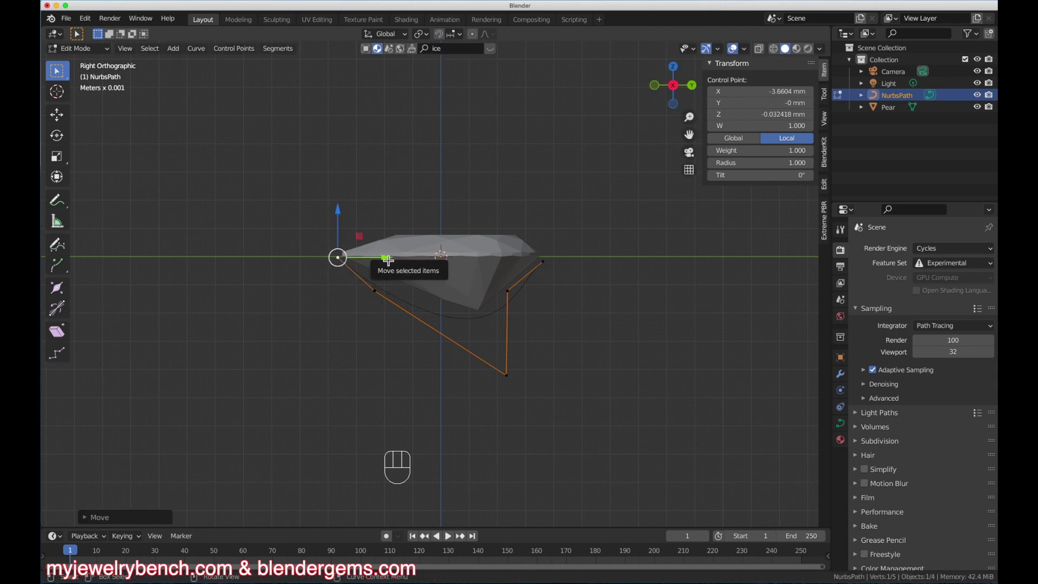
left_click_drag(385, 257, 377, 262)
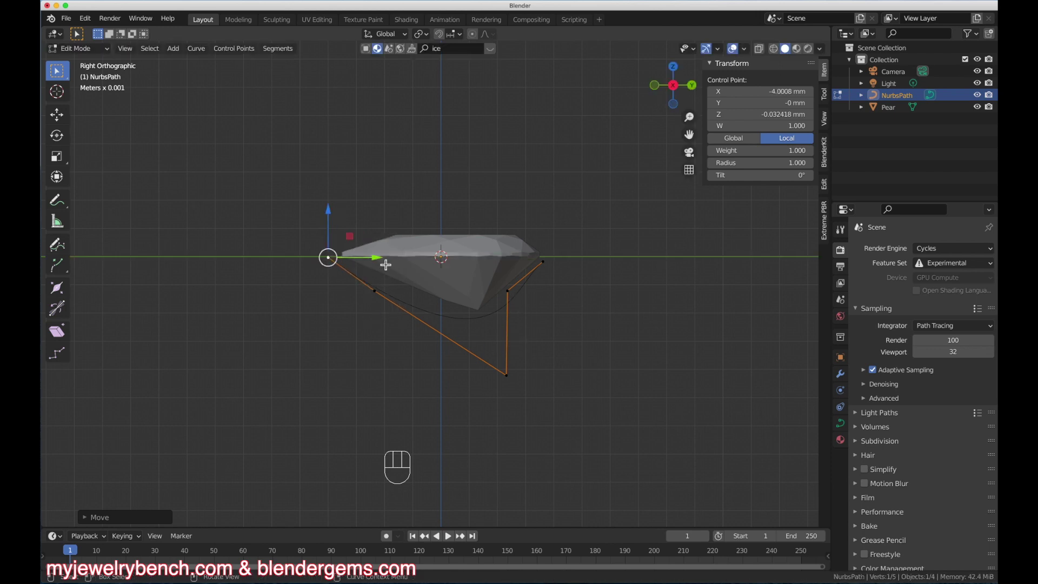
Shift the positive-Y end point outward to local X of about 4 mm, and its neighbouring inner point to about 2.9 mm and Z -1.1 mm
left_click(545, 263)
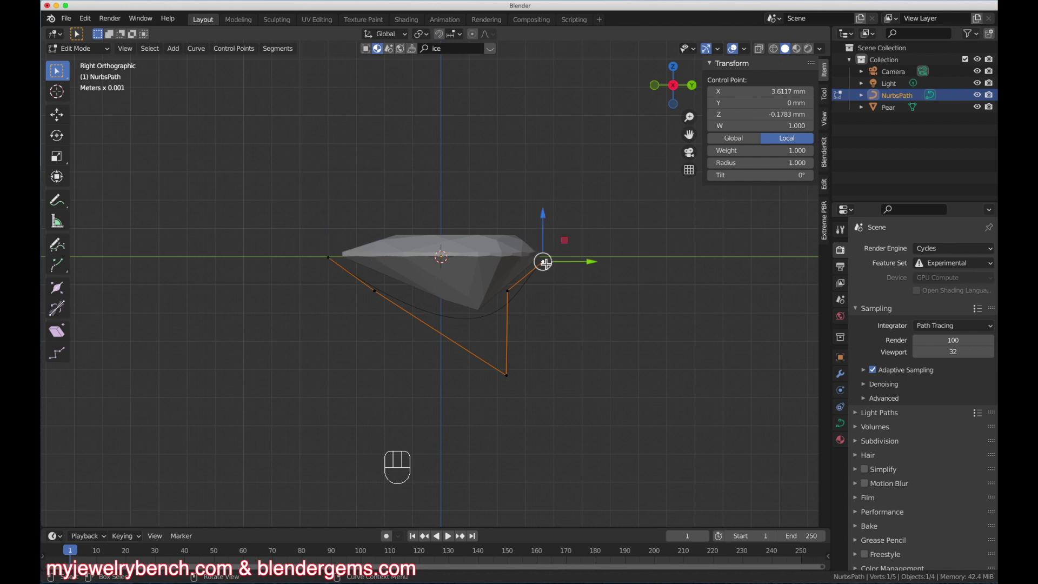
key("g")
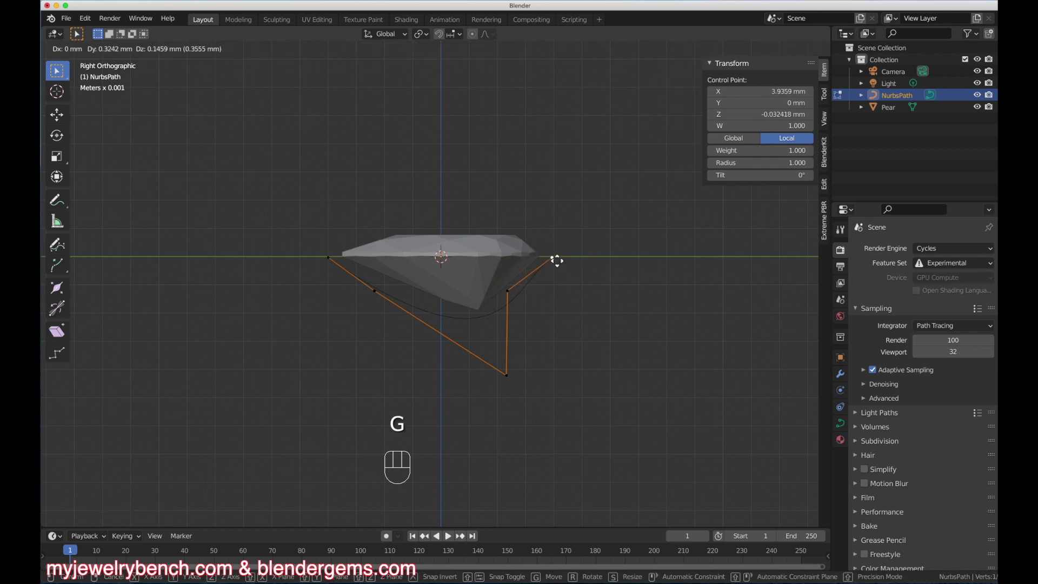
left_click(555, 258)
key("g")
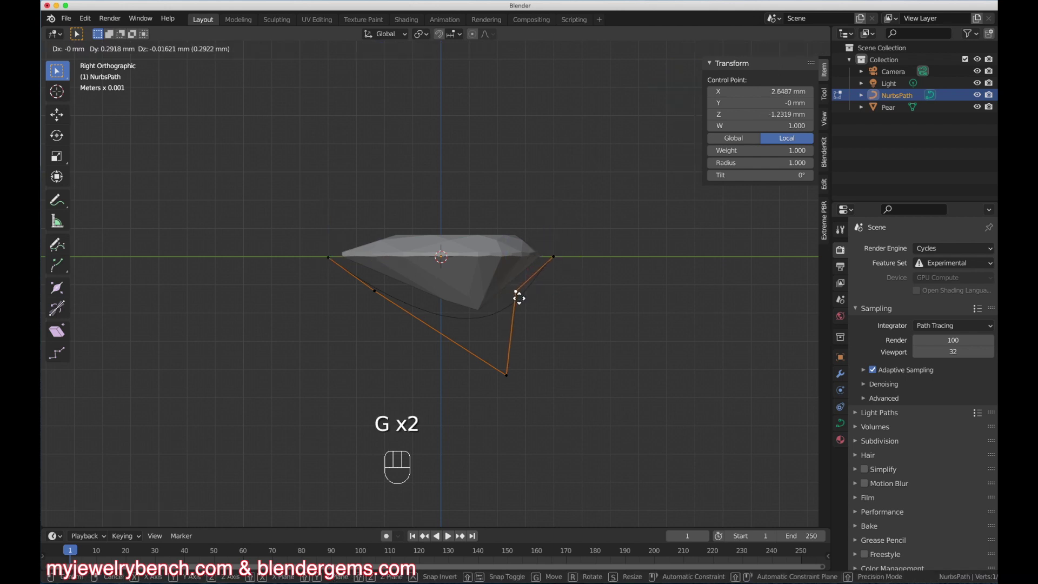
left_click(524, 292)
key("Tab")
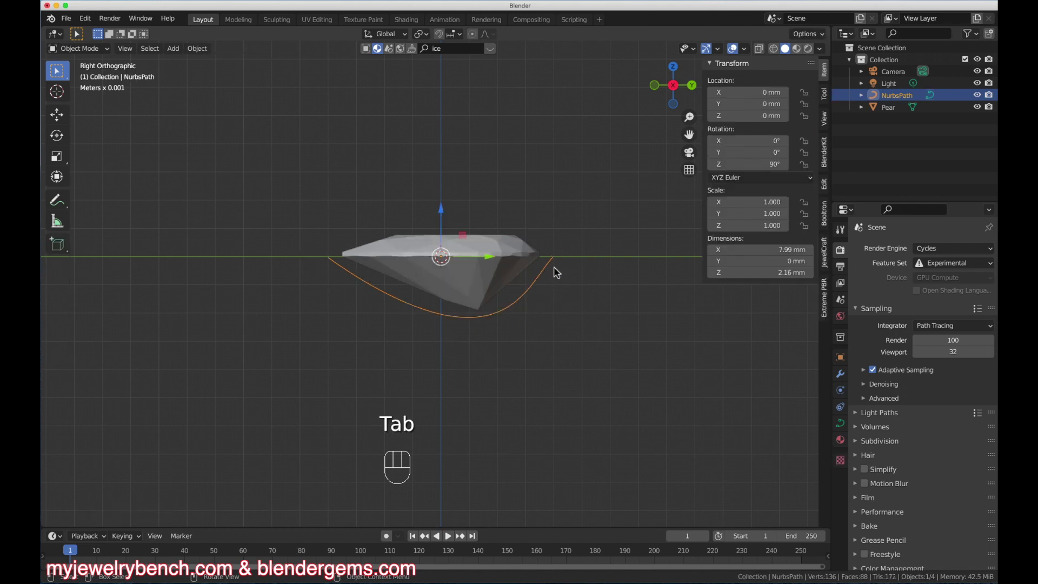
Select the path's two end control points together in Edit Mode
key("Tab")
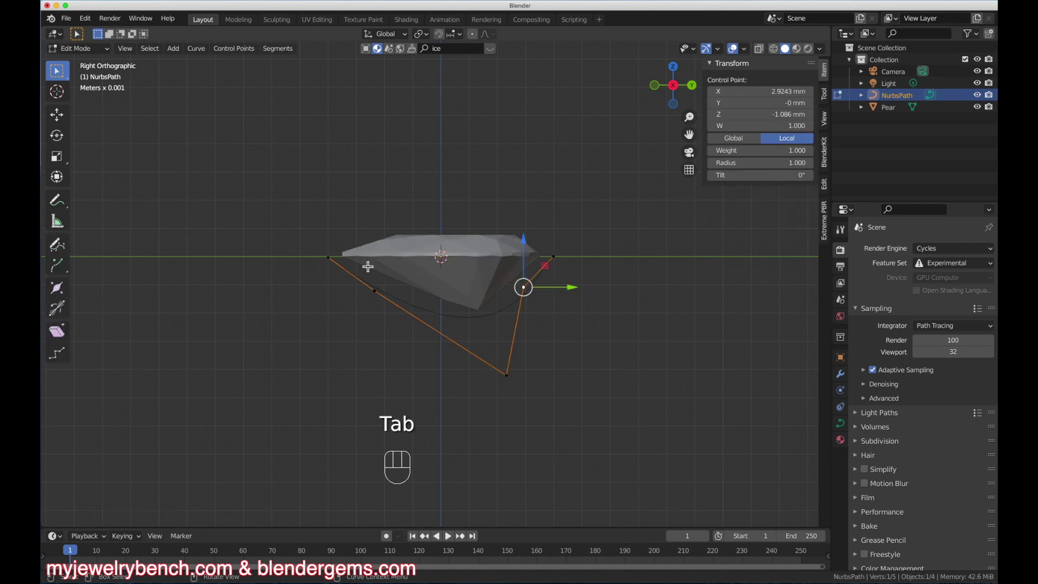
left_click(329, 258)
key("shift")
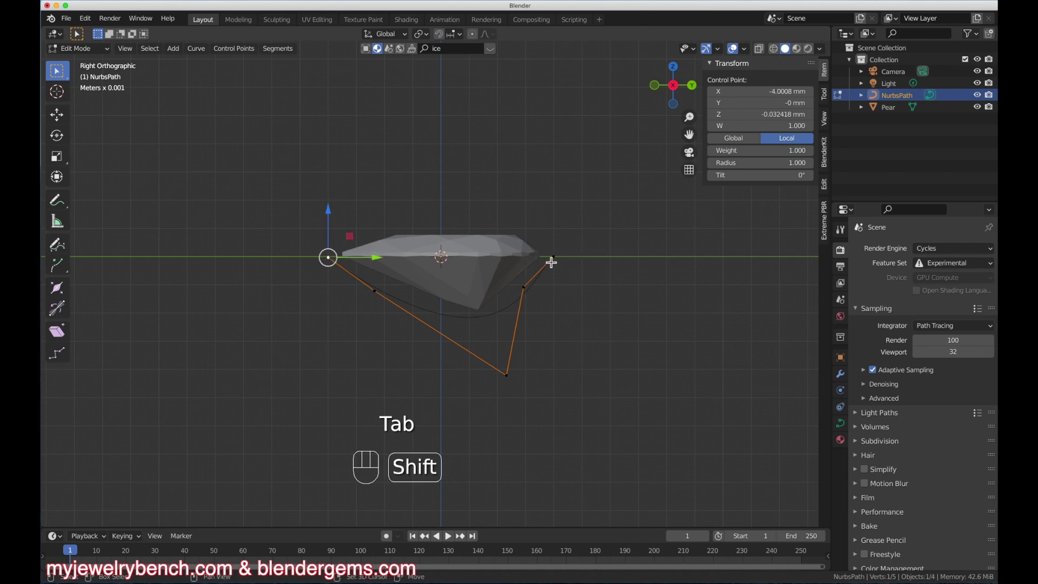
left_click(554, 257, "shift")
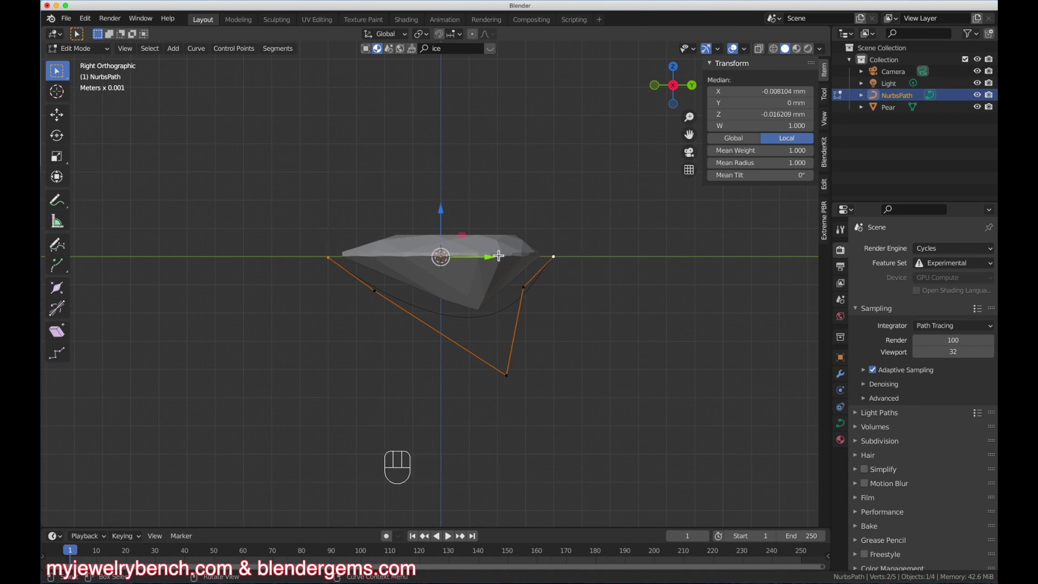
key("w")
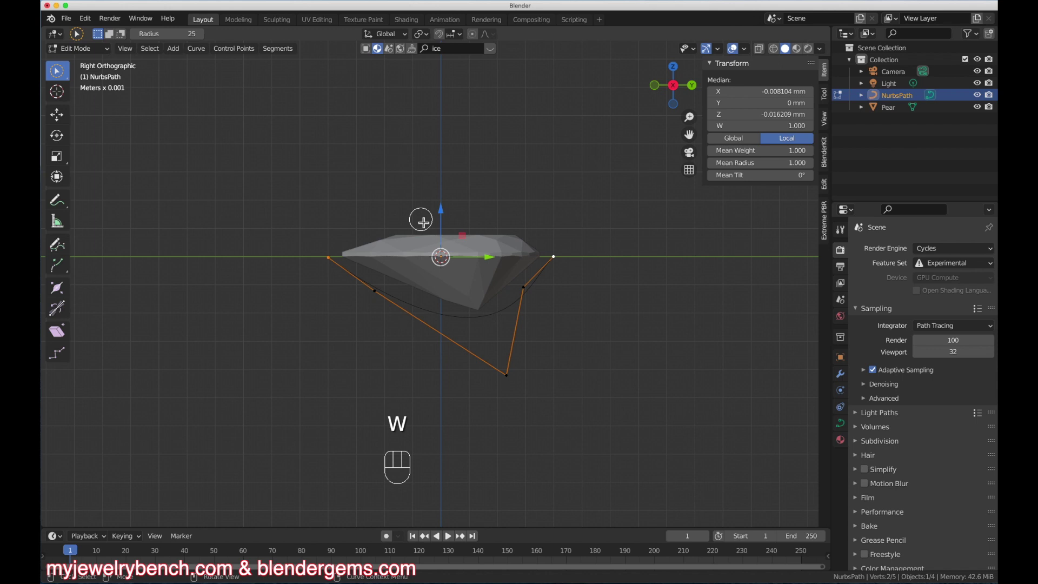
key("z")
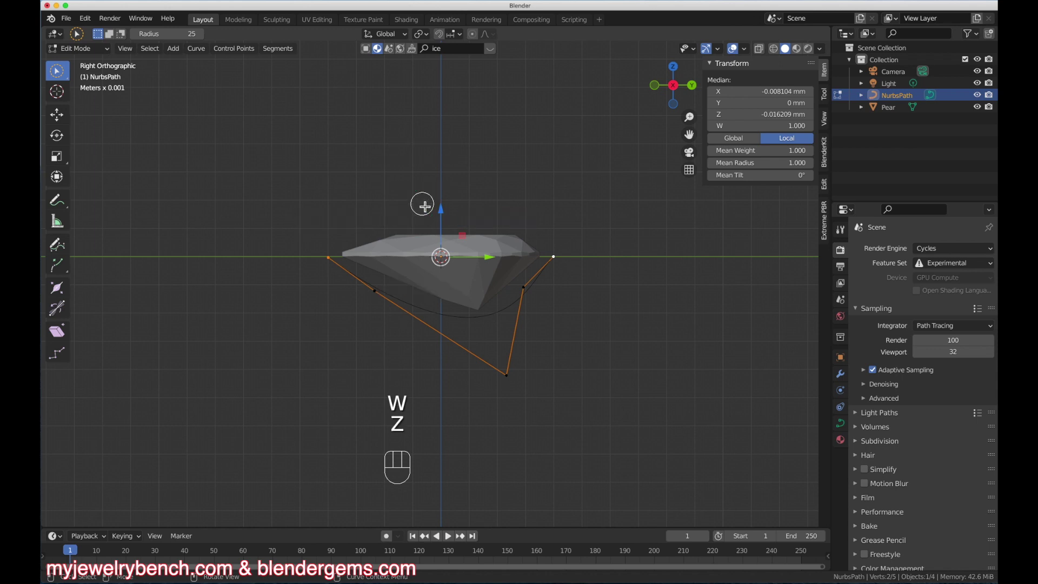
right_click(483, 220)
key("Escape")
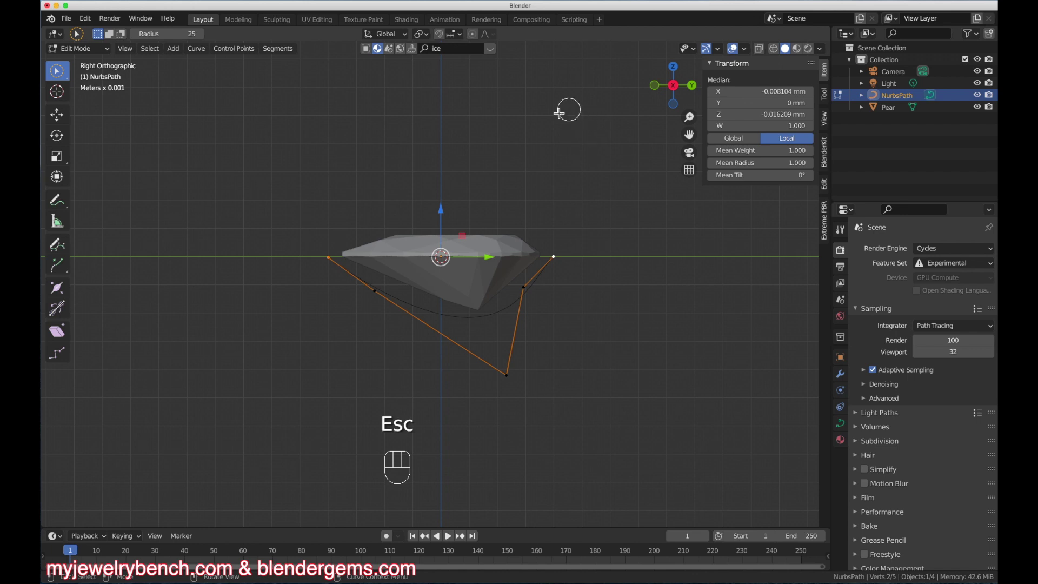
Extrude the two end points upward along Z to about 1.15 mm and scale the new points inward over the gem
key("e")
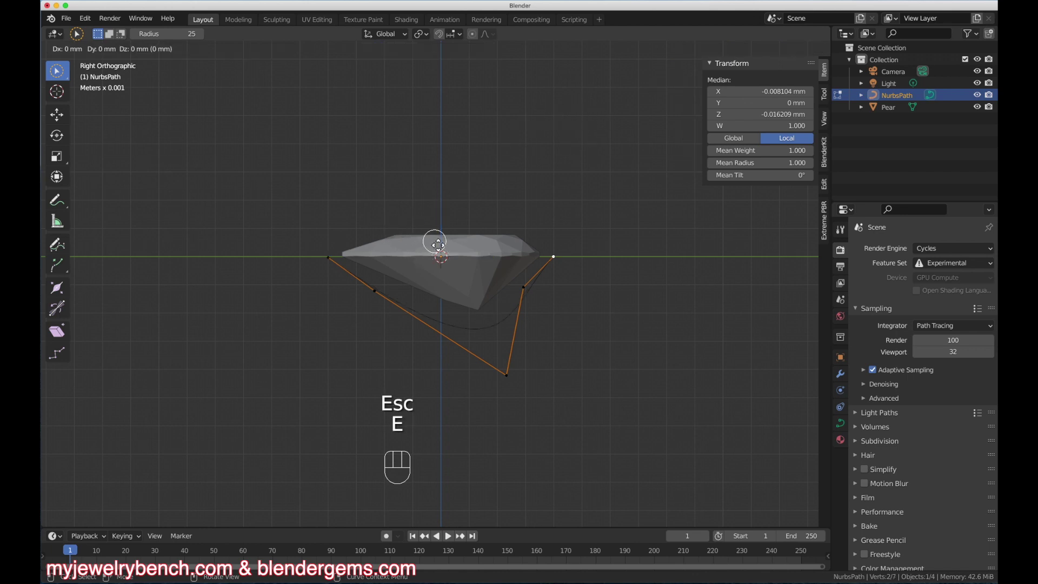
middle_click(438, 244)
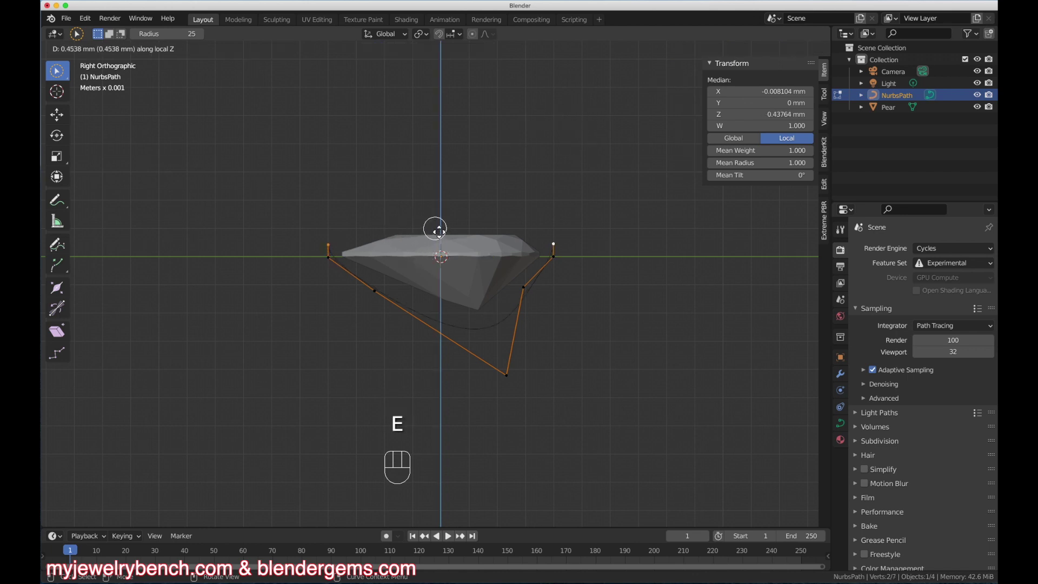
left_click(438, 207)
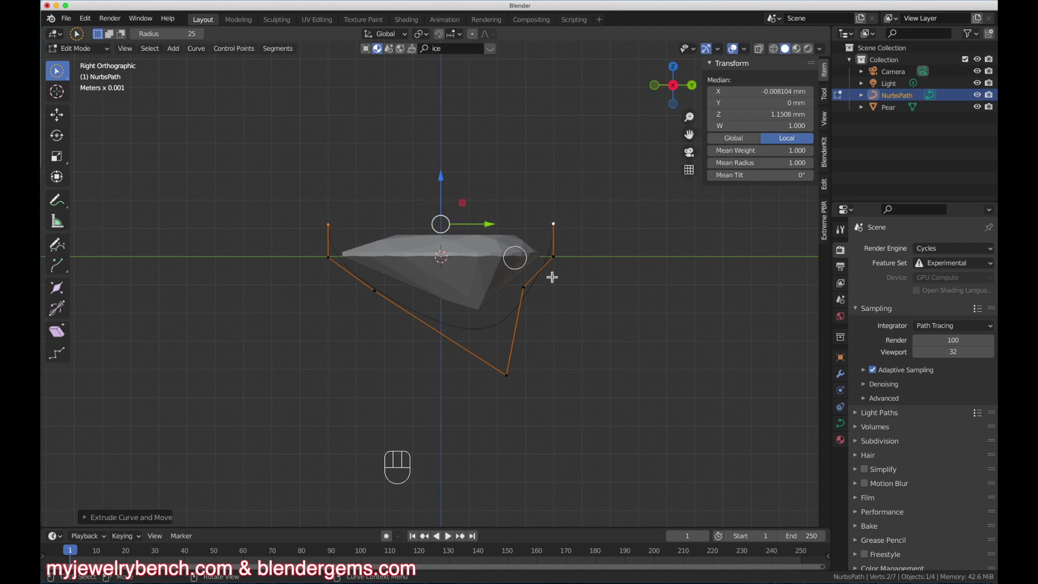
key("s")
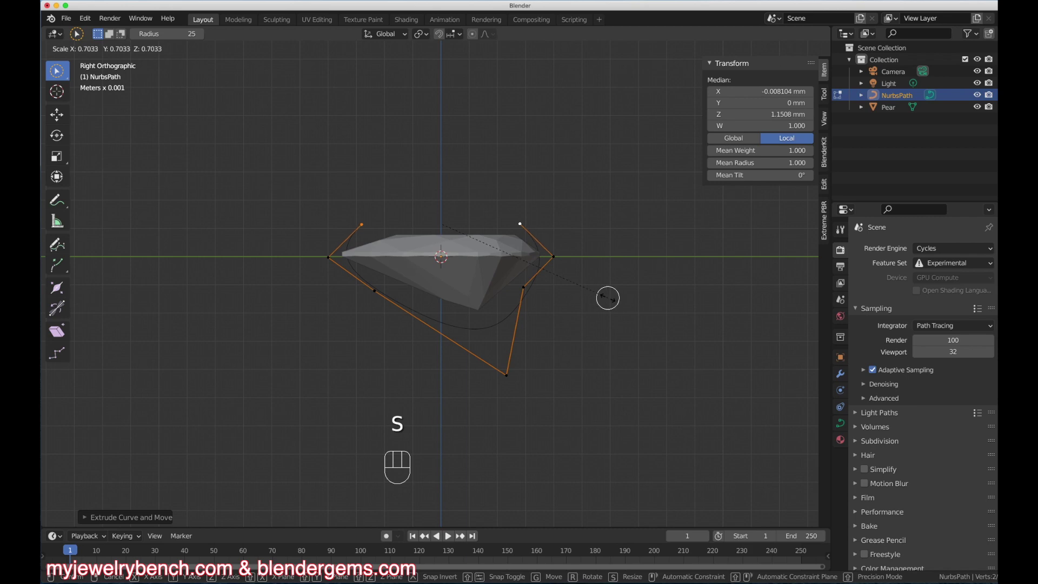
left_click(591, 301)
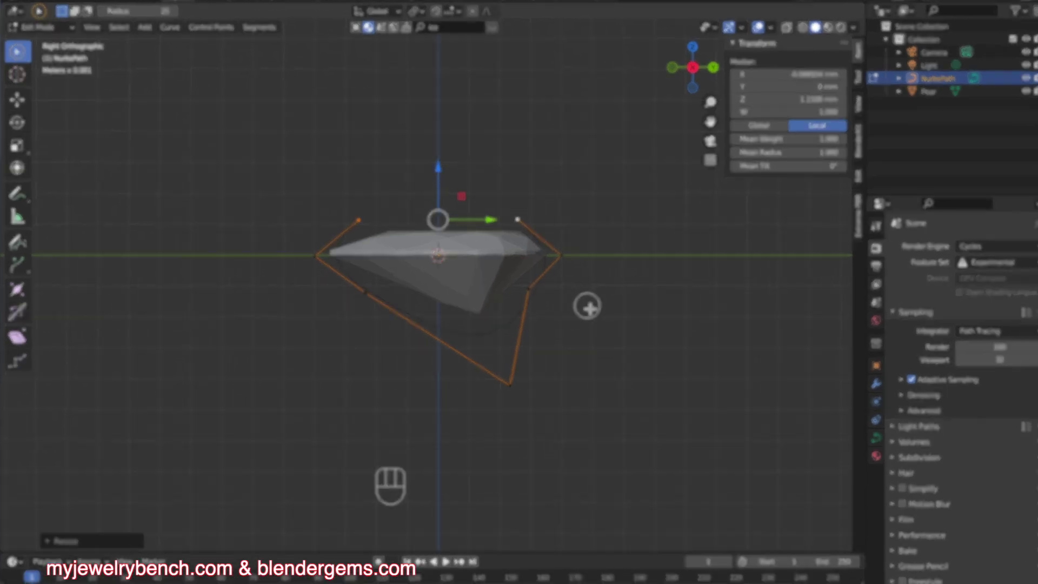
key("Tab")
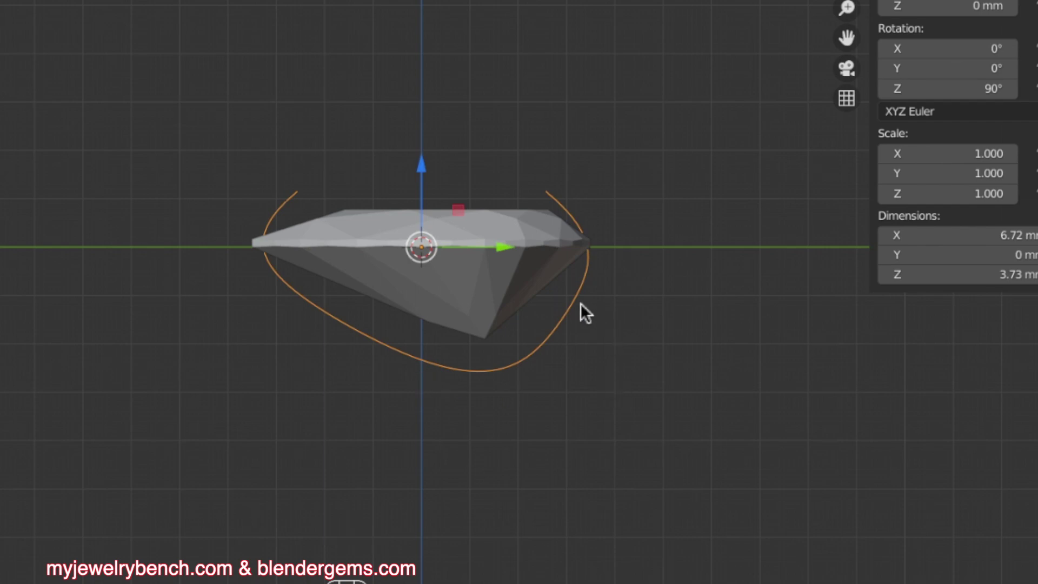
Move the two girdle-level control points outward along Y, about 0.4 mm on the positive side and 0.8 mm on the negative side
key("Tab")
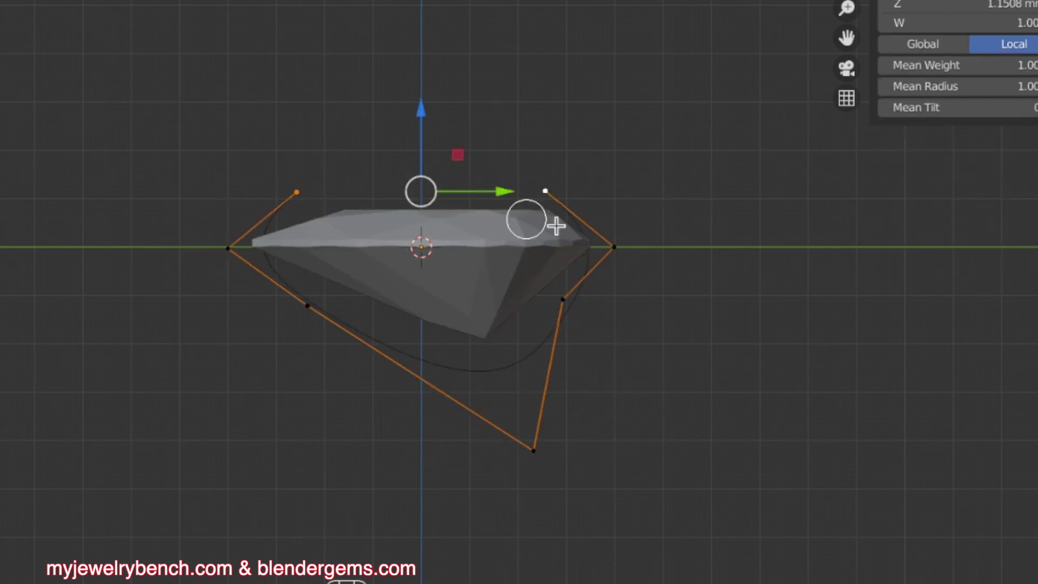
left_click(614, 247)
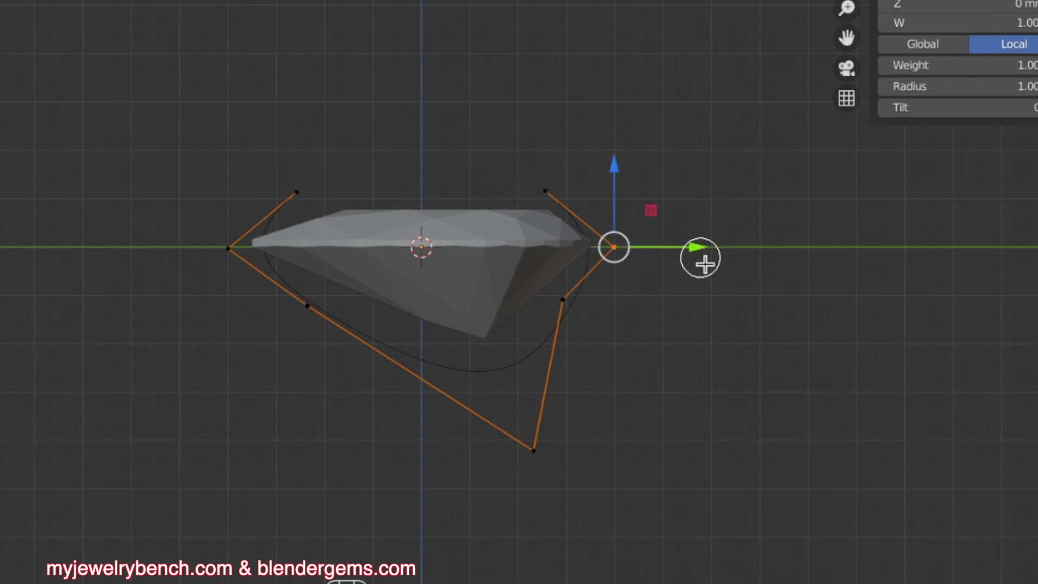
left_click_drag(699, 249, 725, 249)
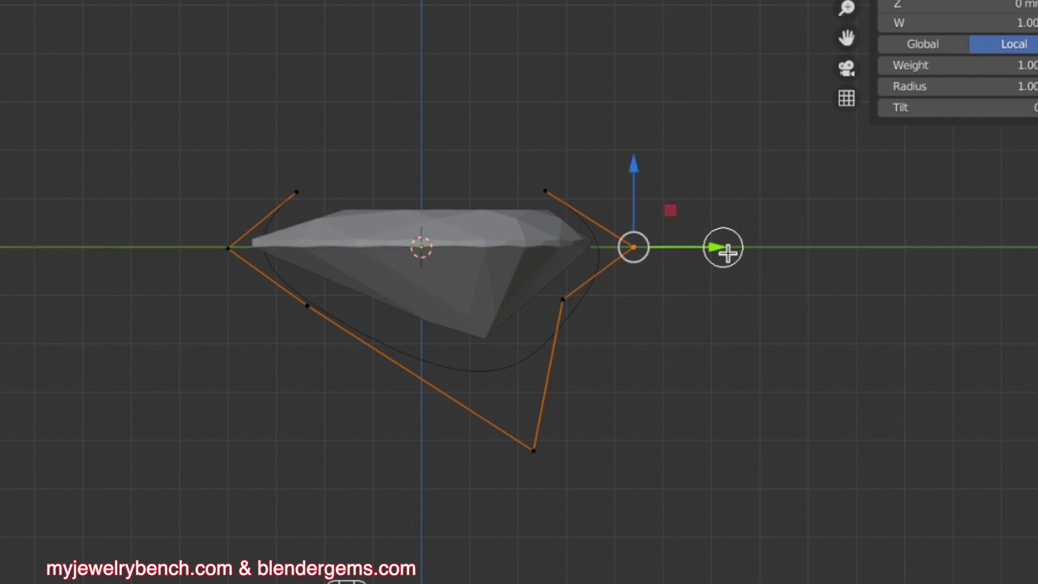
left_click(238, 249)
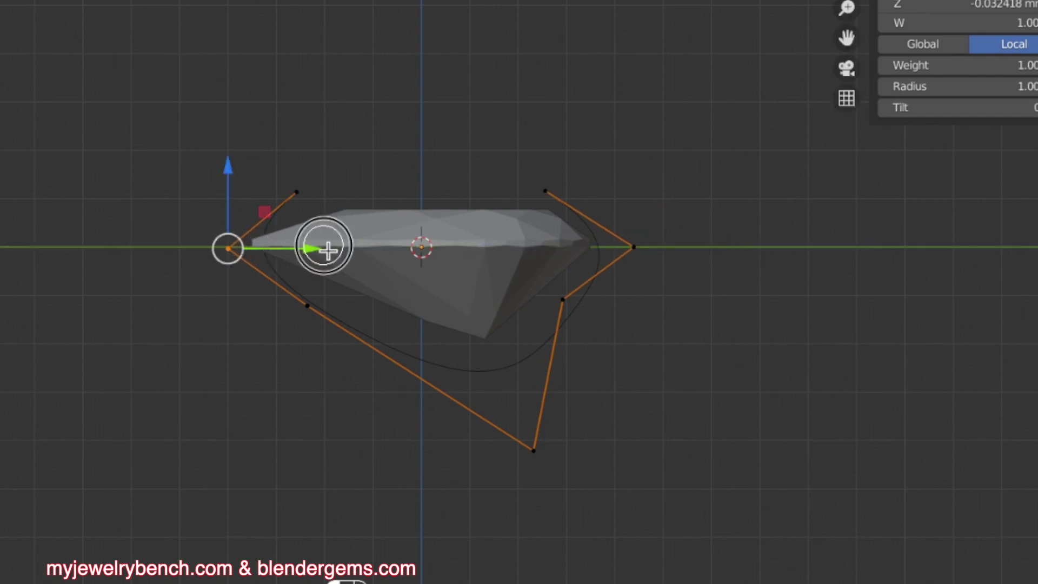
left_click_drag(325, 247, 277, 248)
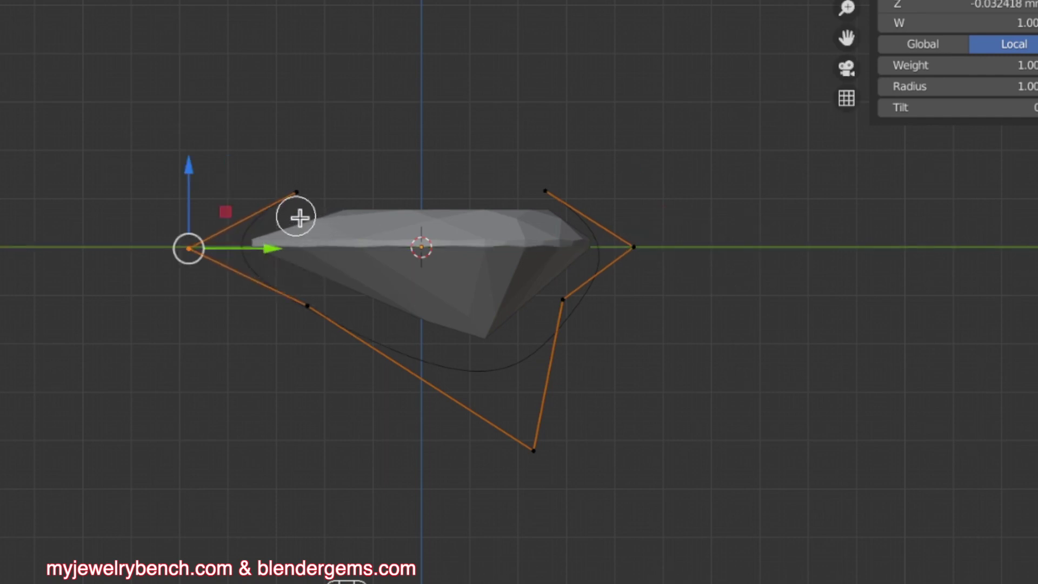
Move the negative-Y inner point toward the centre at Z about -2 mm, and raise the lowest point to about -3.4 mm, shifting it toward negative Y
left_click(310, 313)
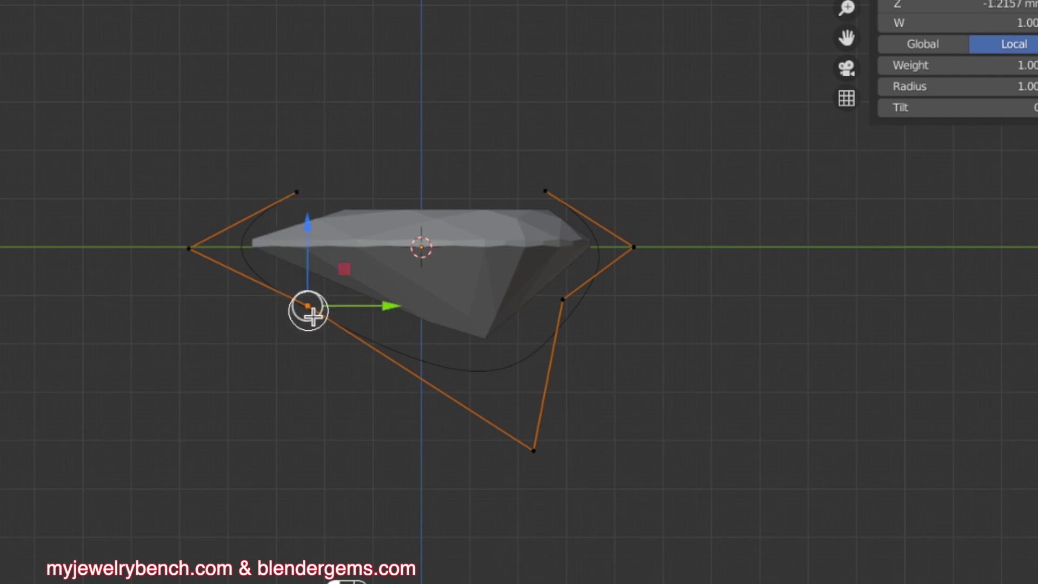
key("g")
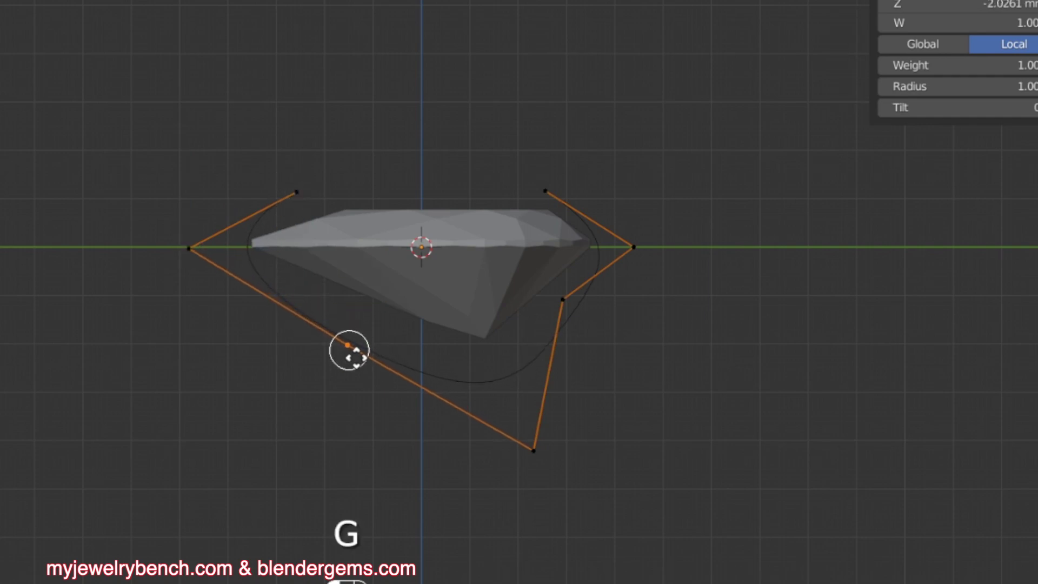
left_click(366, 352)
left_click(531, 451)
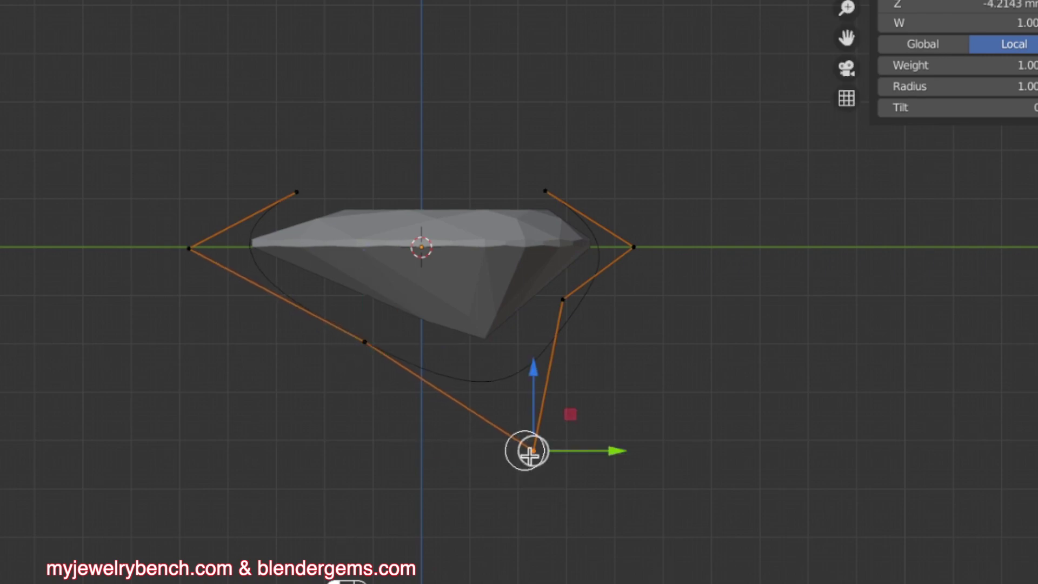
key("g")
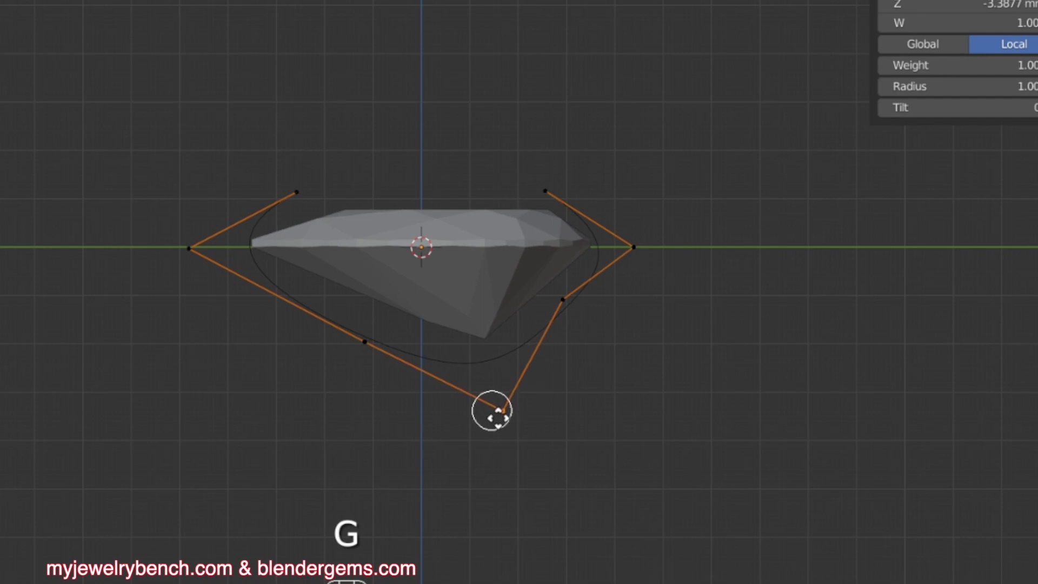
left_click(492, 409)
Raise the positive-Y inner control point to a local Z of about -0.83 mm, nudging it slightly outward
left_click(561, 297)
key("g")
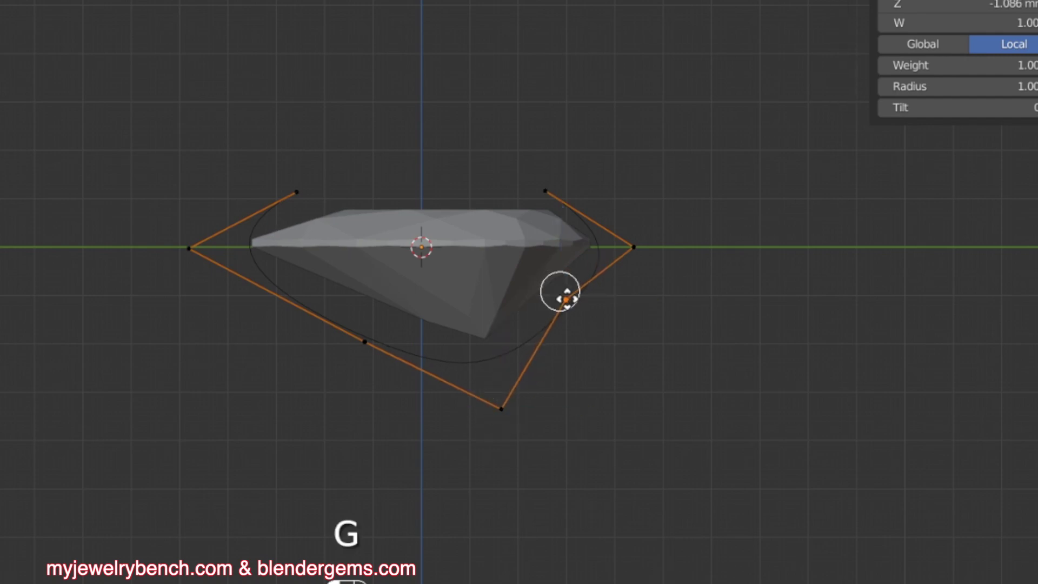
left_click(566, 280)
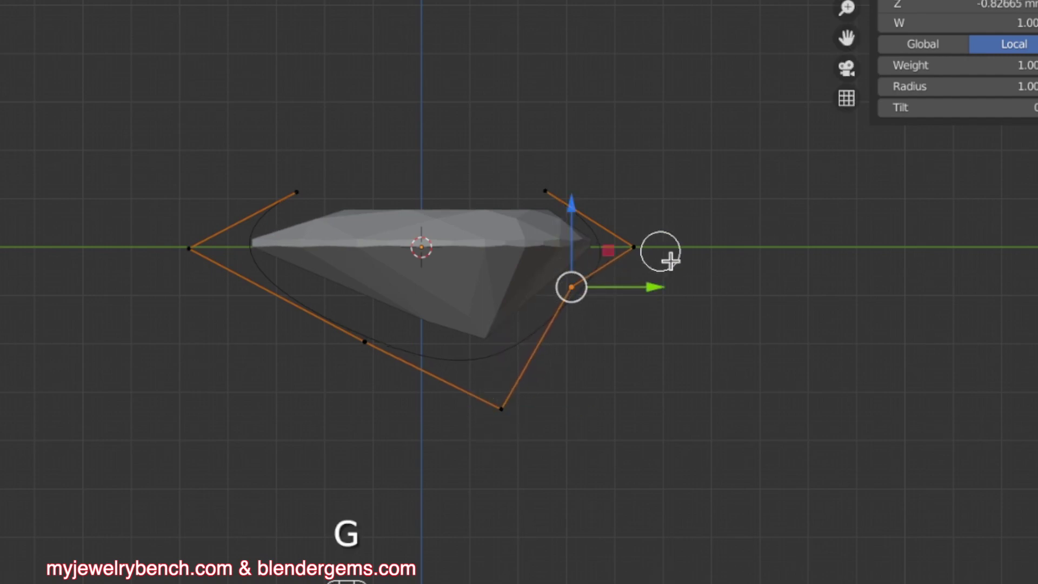
key("Tab")
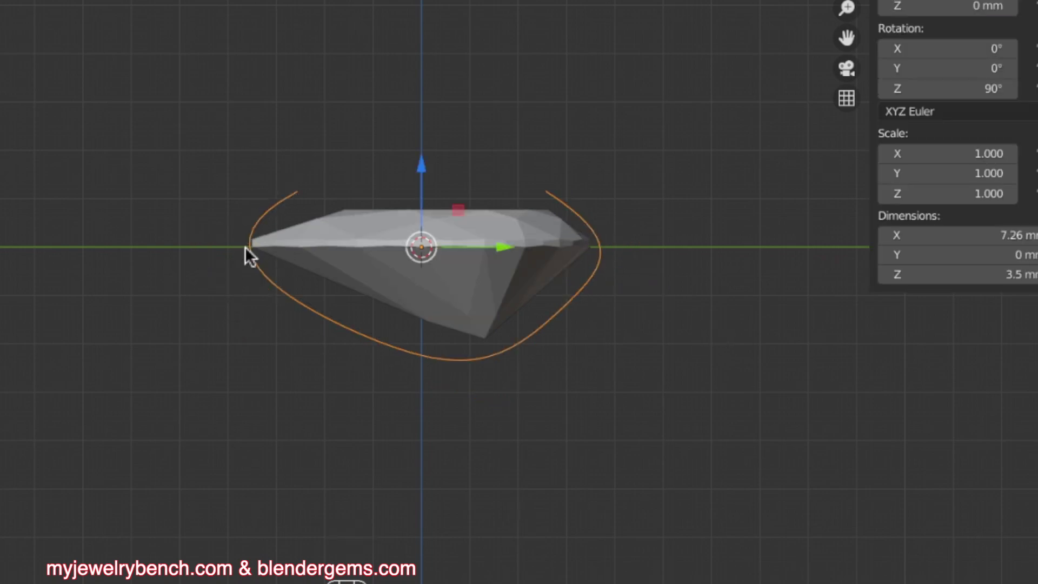
Move the negative-Y girdle-level control point about 0.6 mm further outward so the curve clears the gem's tip
key("Tab")
left_click(191, 250)
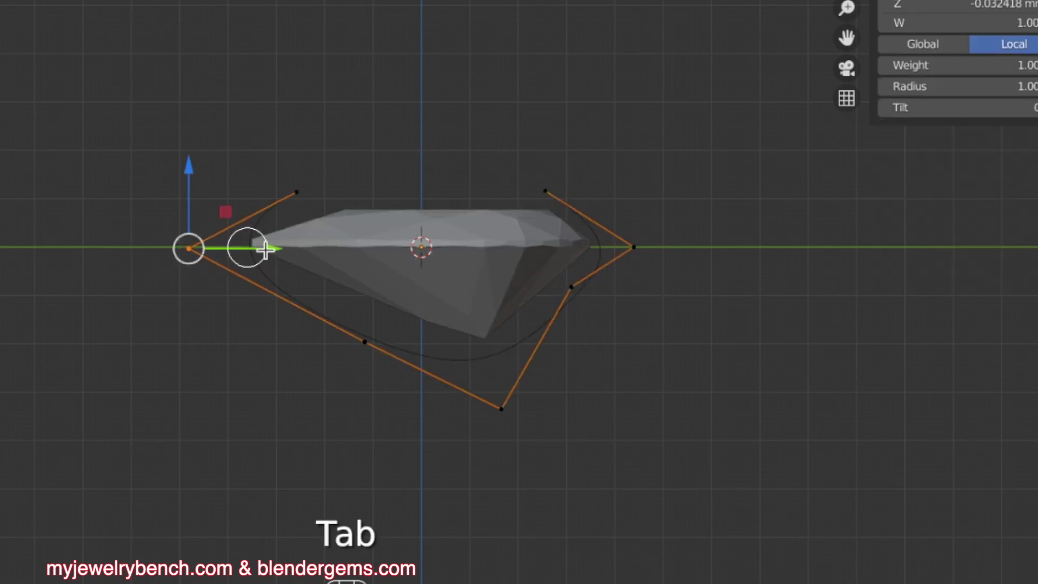
left_click_drag(274, 243, 241, 247)
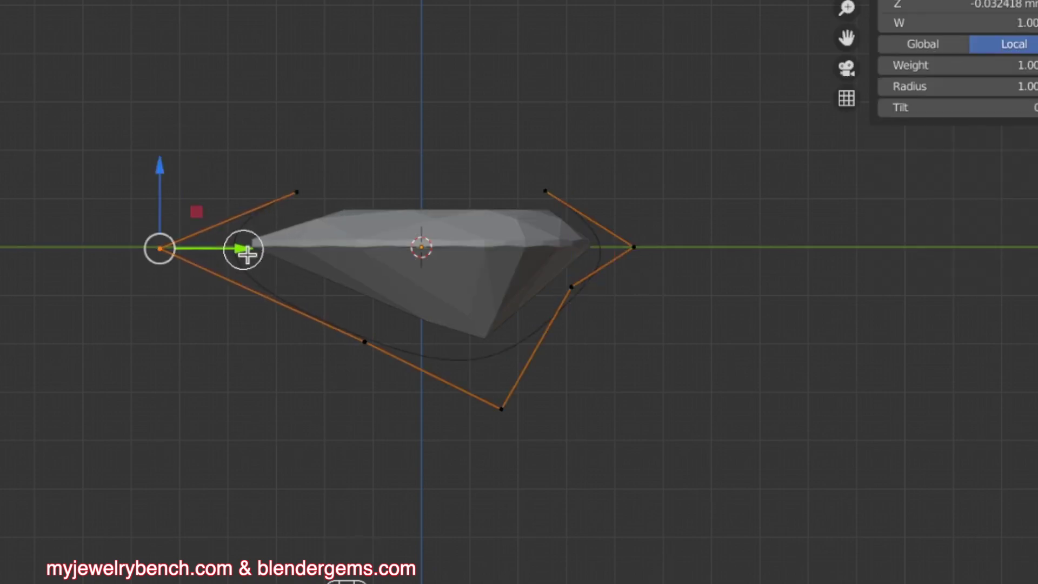
Nudge the positive-Y inner control point outward about 0.2 mm and the girdle-level point to a local X of about 4.55 mm
left_click(575, 286)
key("g")
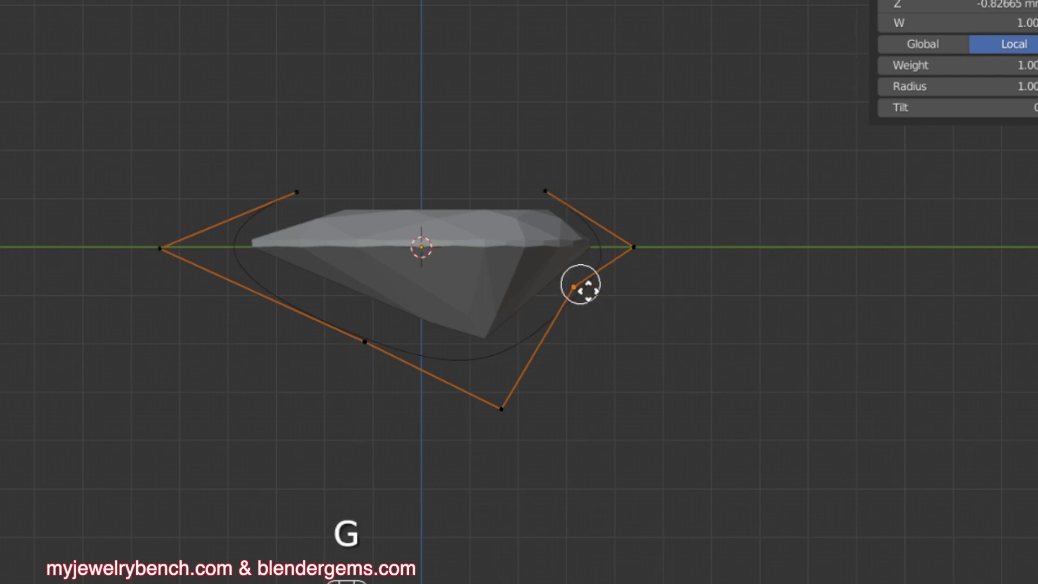
left_click(587, 285)
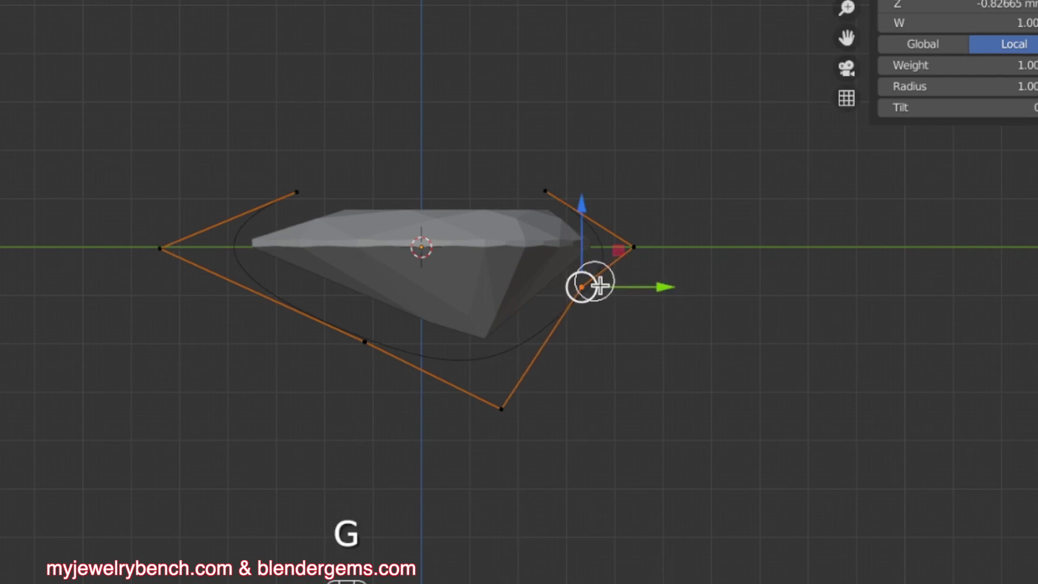
left_click(635, 248)
key("g")
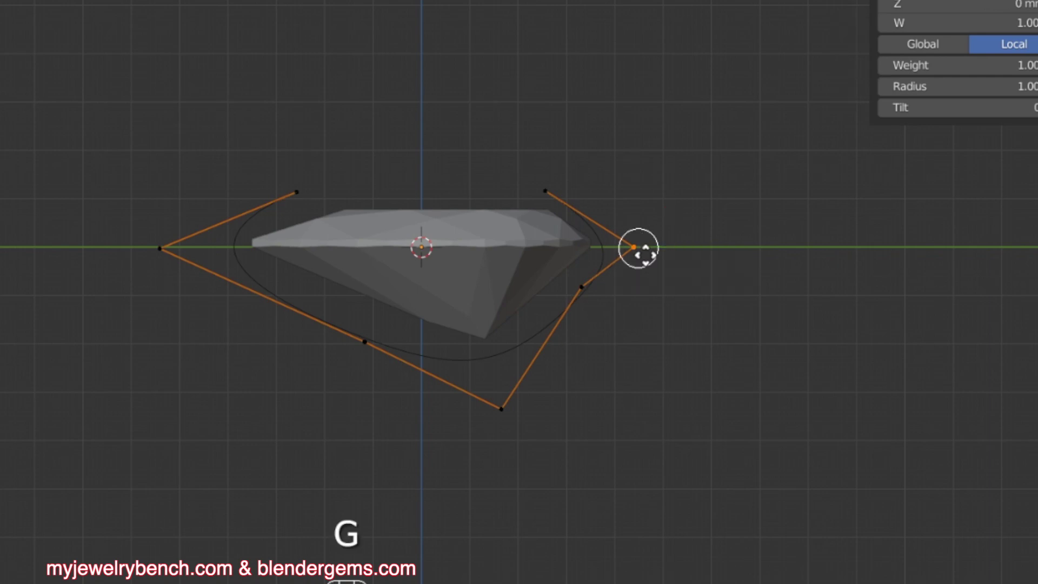
left_click(647, 246)
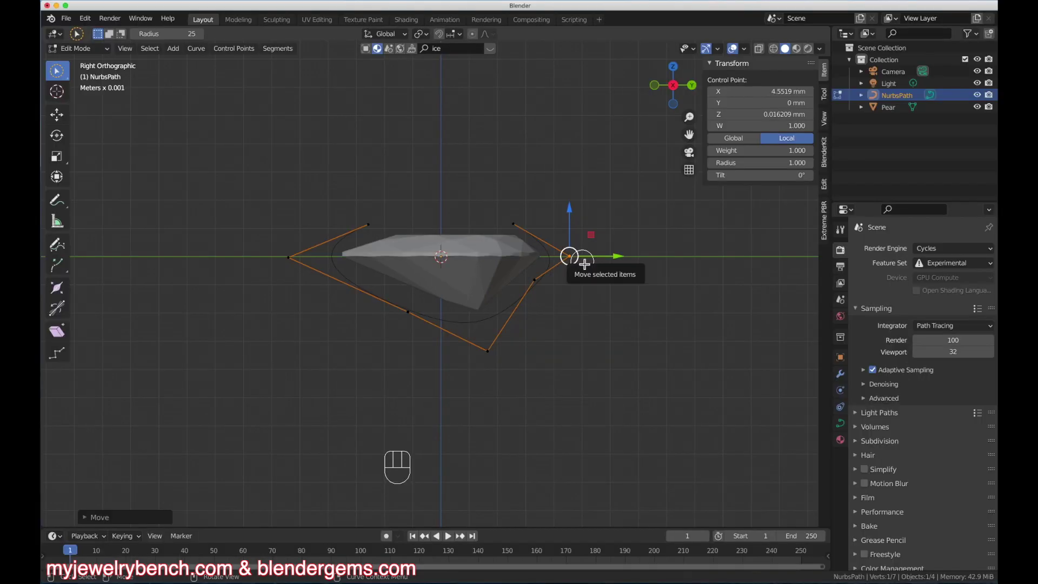
Leave curve editing and give the path a round bevel with a depth of 0.443 mm
key("Tab")
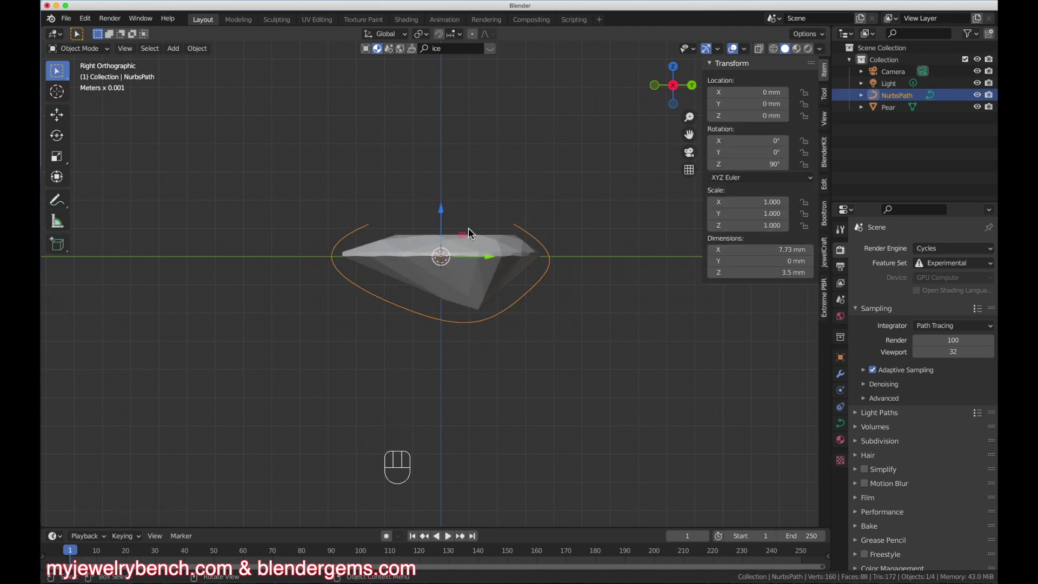
left_click(840, 423)
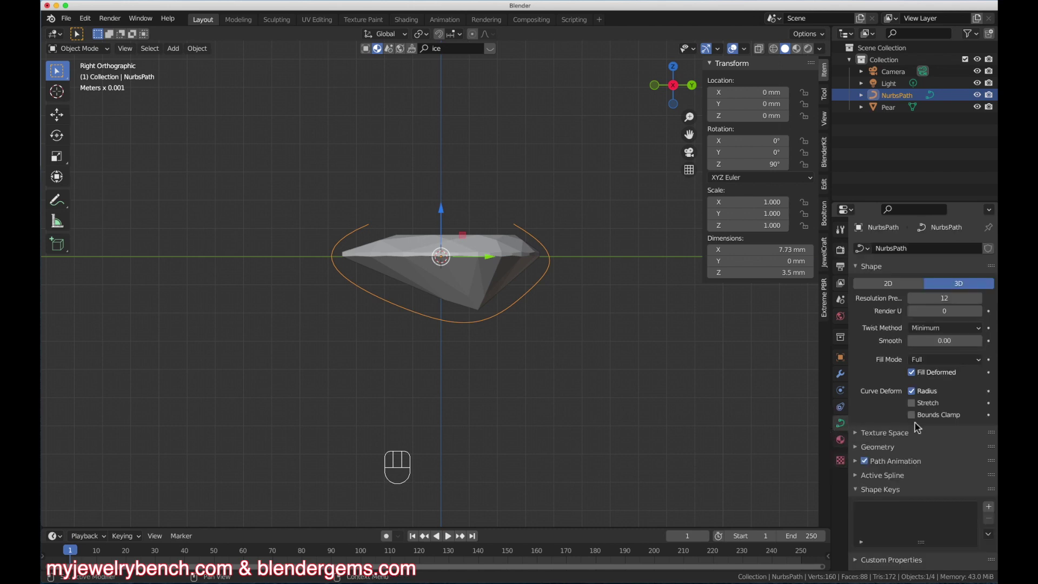
left_click(862, 448)
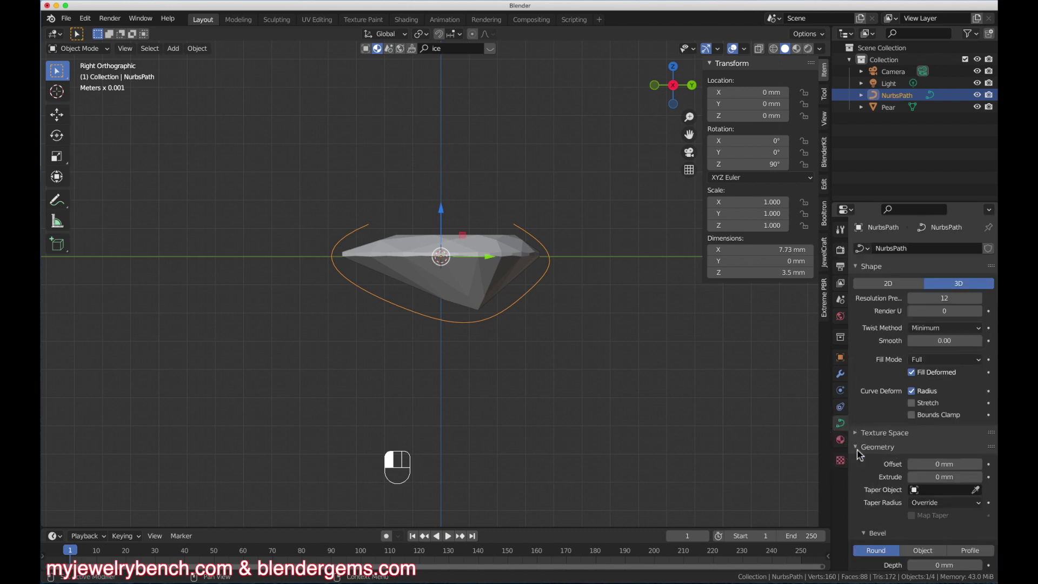
scroll(912, 458, "down", 5)
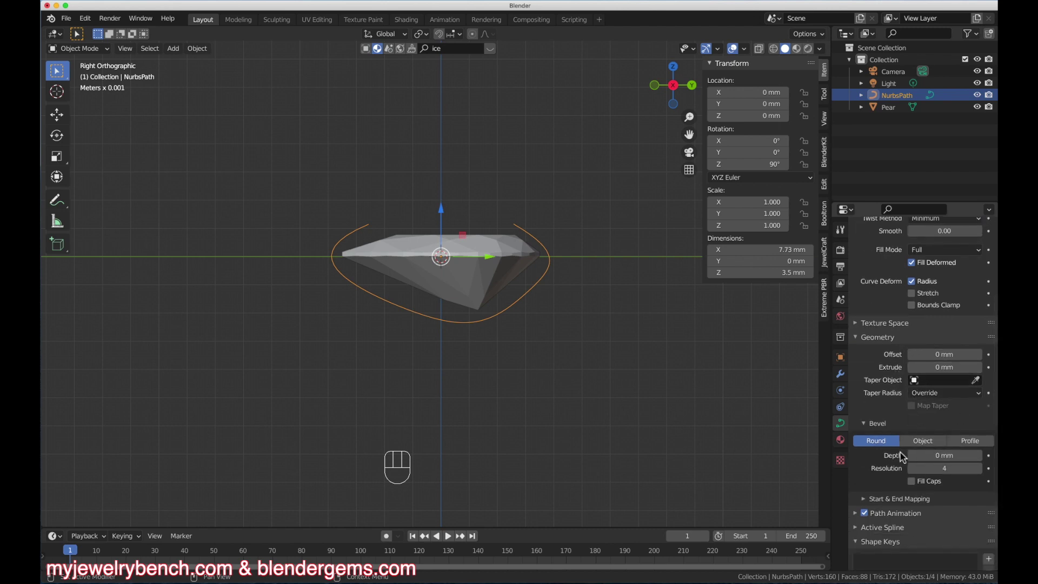
left_click_drag(936, 462, 960, 455)
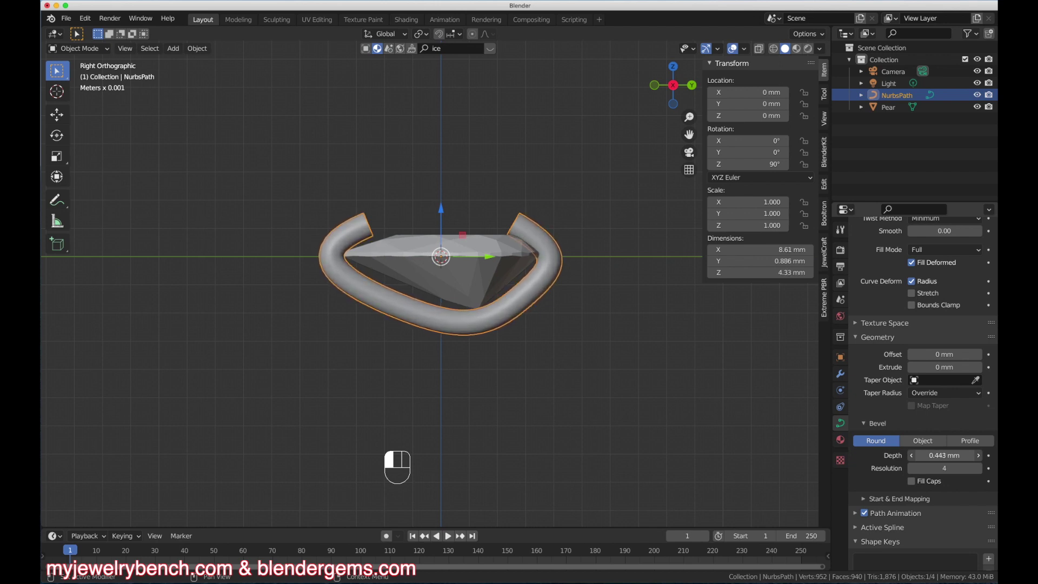
Close the tube's open ends with Fill Caps, toggling the option off and on to compare both ends
left_click(565, 361)
middle_click_drag(566, 362, 589, 399)
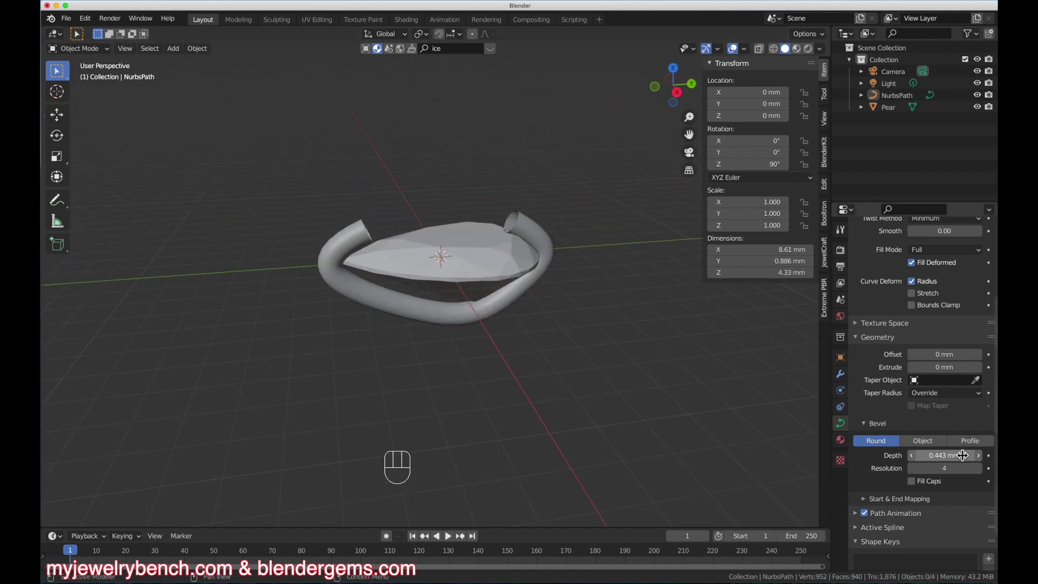
left_click(913, 482)
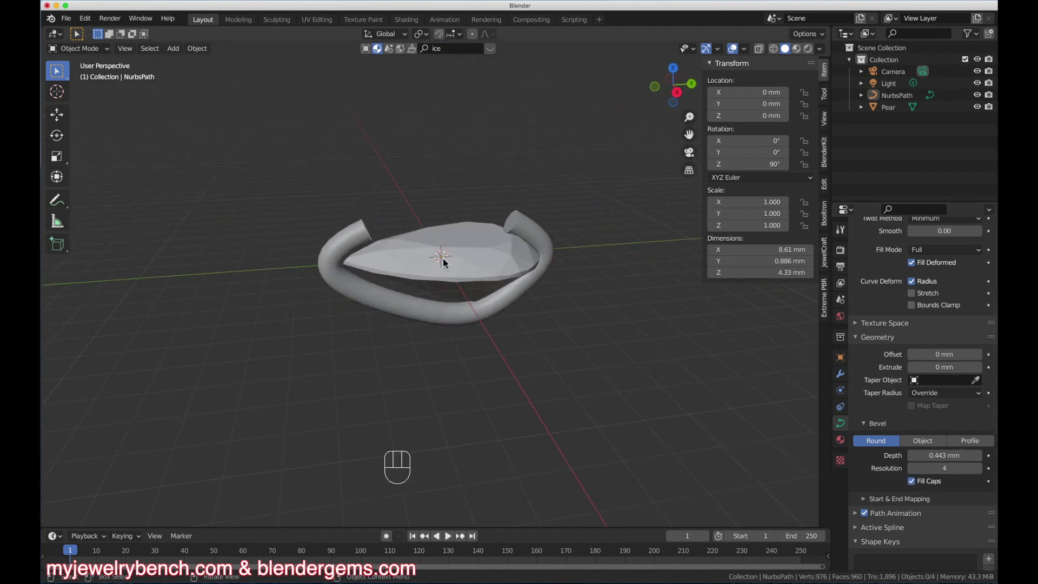
middle_click_drag(440, 259, 375, 251)
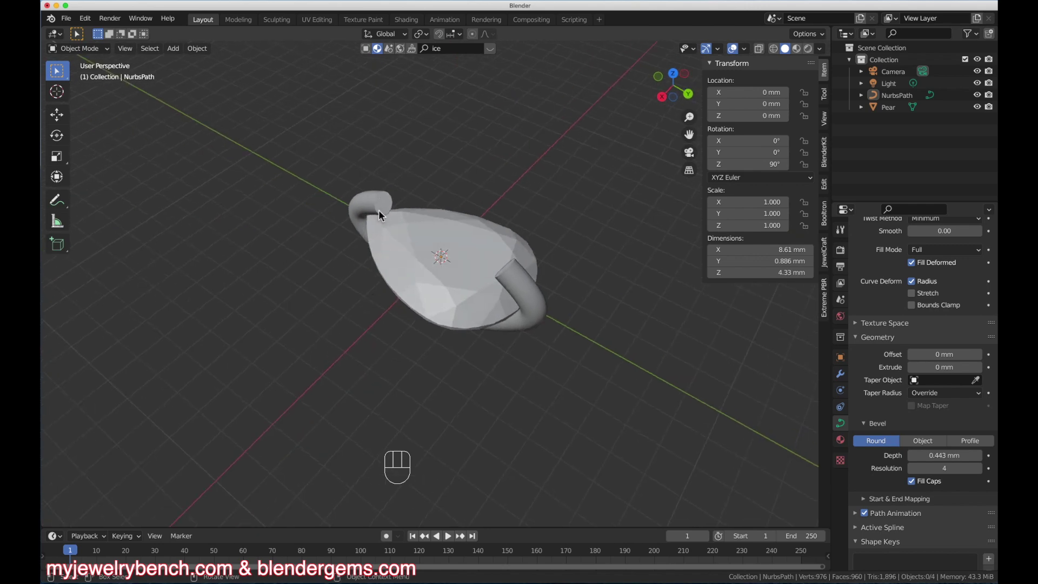
middle_click_drag(511, 275, 479, 251)
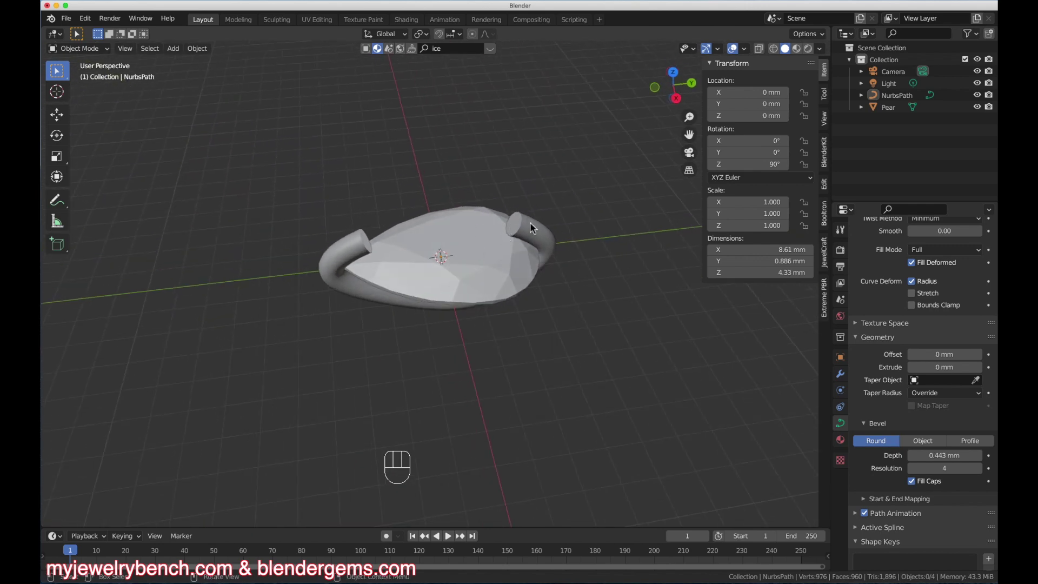
middle_click_drag(530, 227, 440, 301)
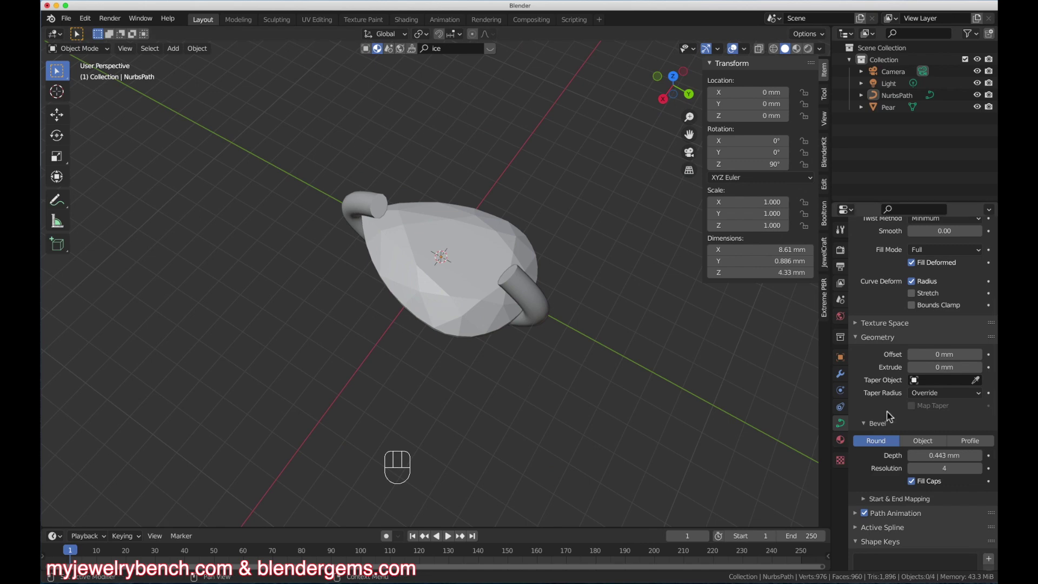
left_click(913, 481)
scroll(493, 265, "up", 3)
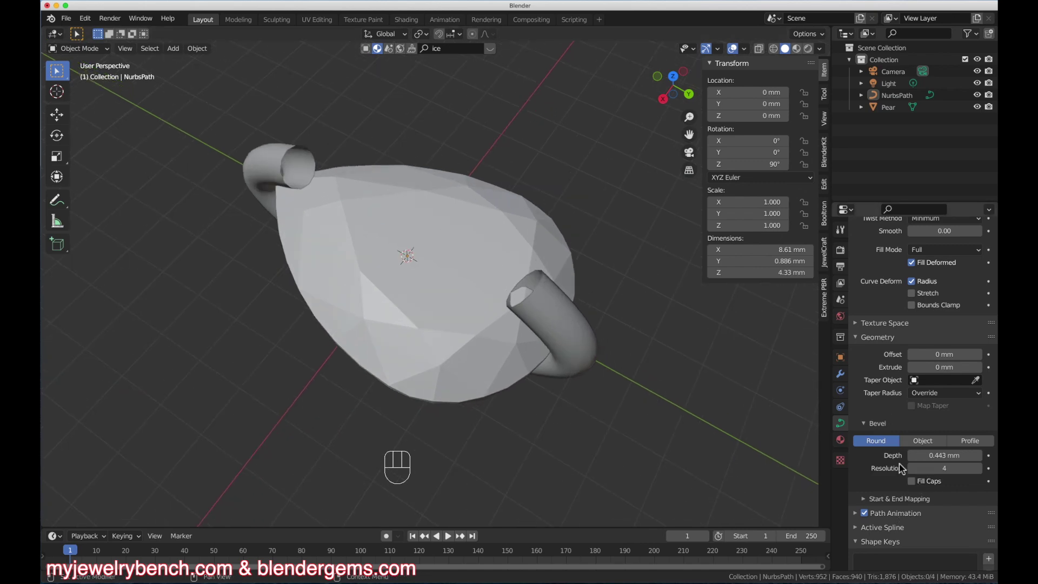
left_click(914, 481)
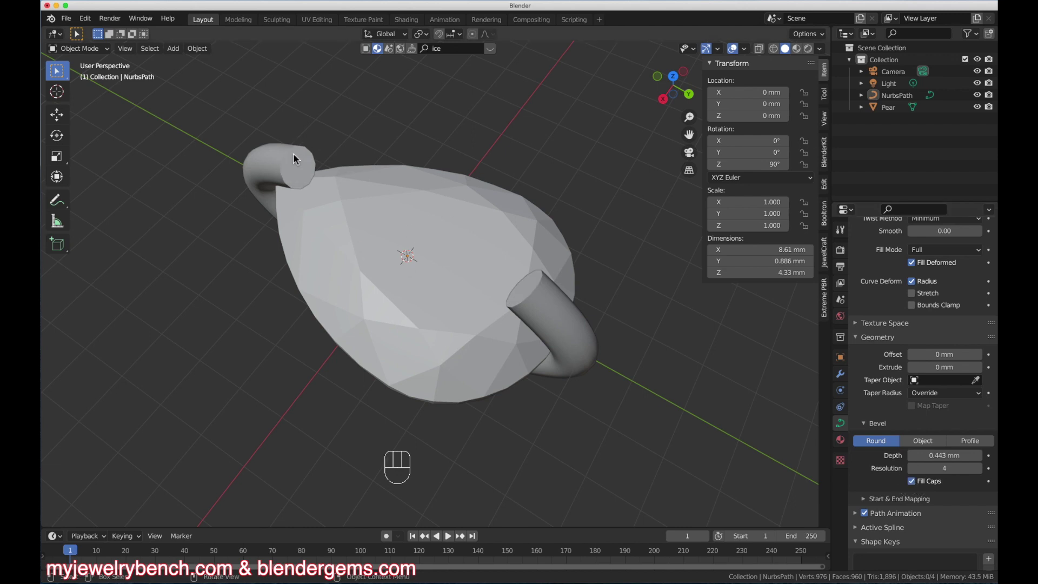
middle_click_drag(502, 327, 549, 289)
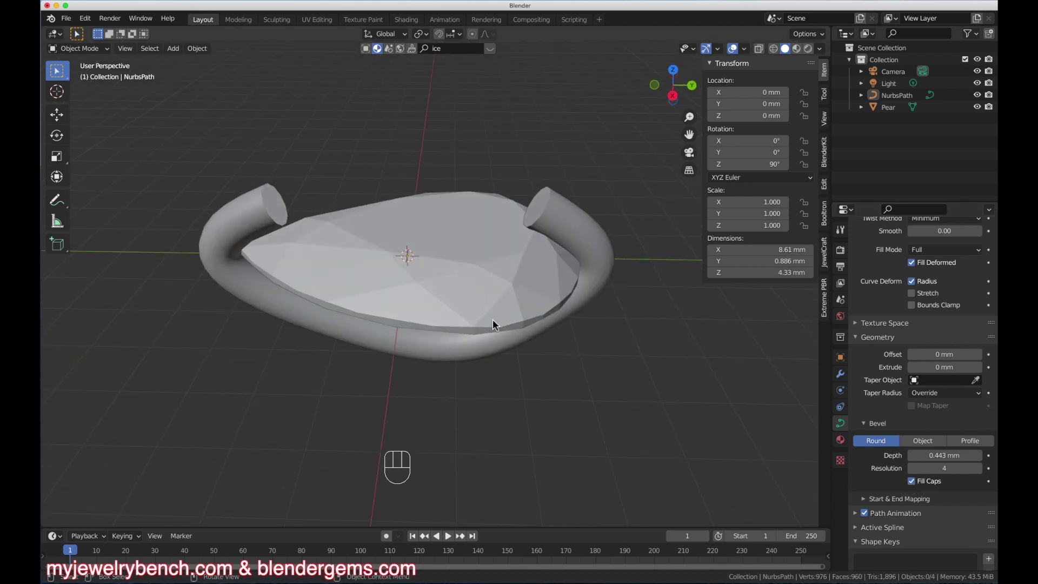
middle_click_drag(491, 322, 563, 295)
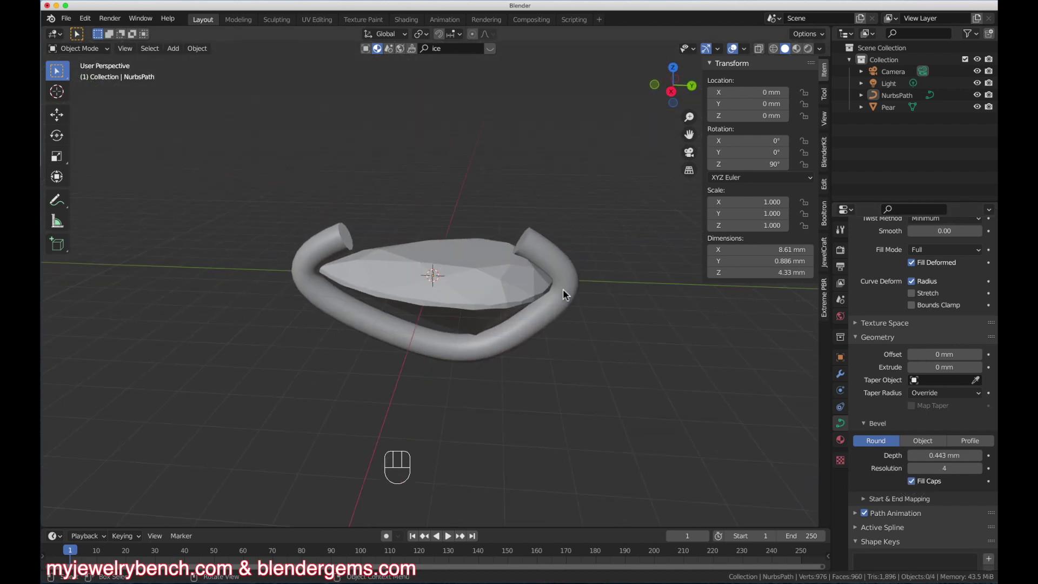
Edit the path in the right view and move the negative-Y girdle-level control point inward to a local X of about -5.03 mm
key("KP_3")
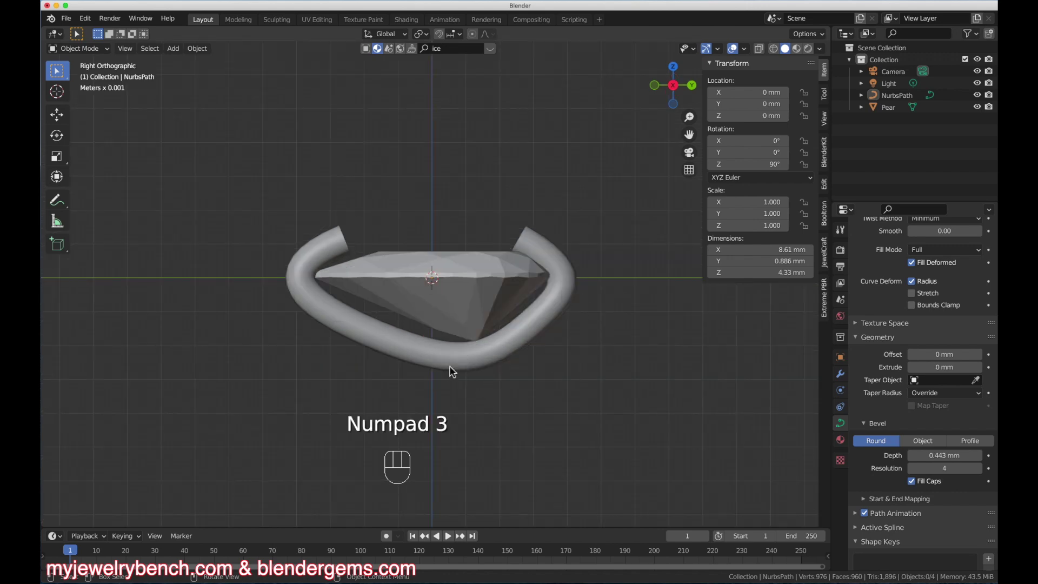
key("Tab")
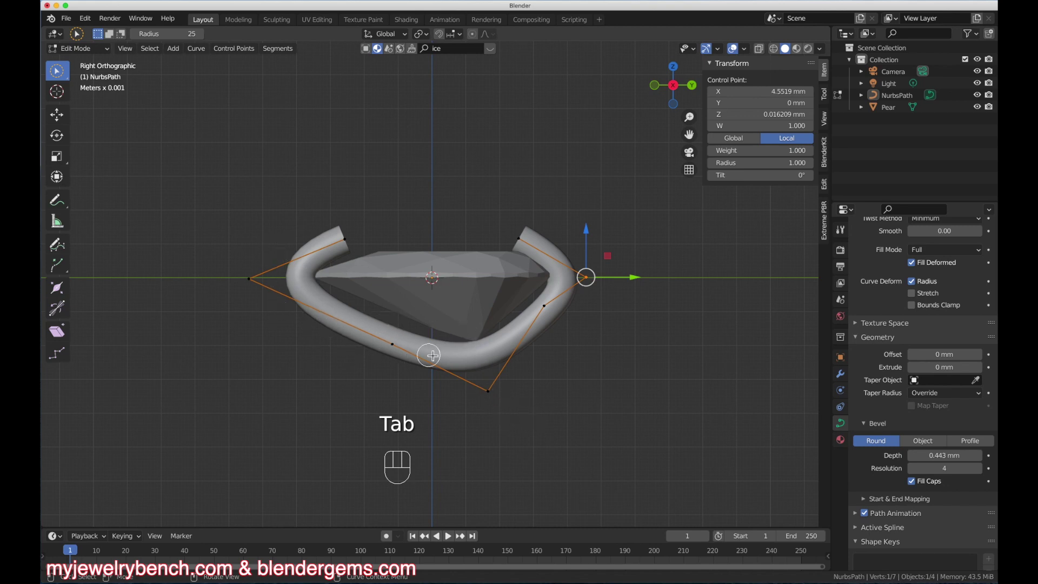
left_click(248, 279)
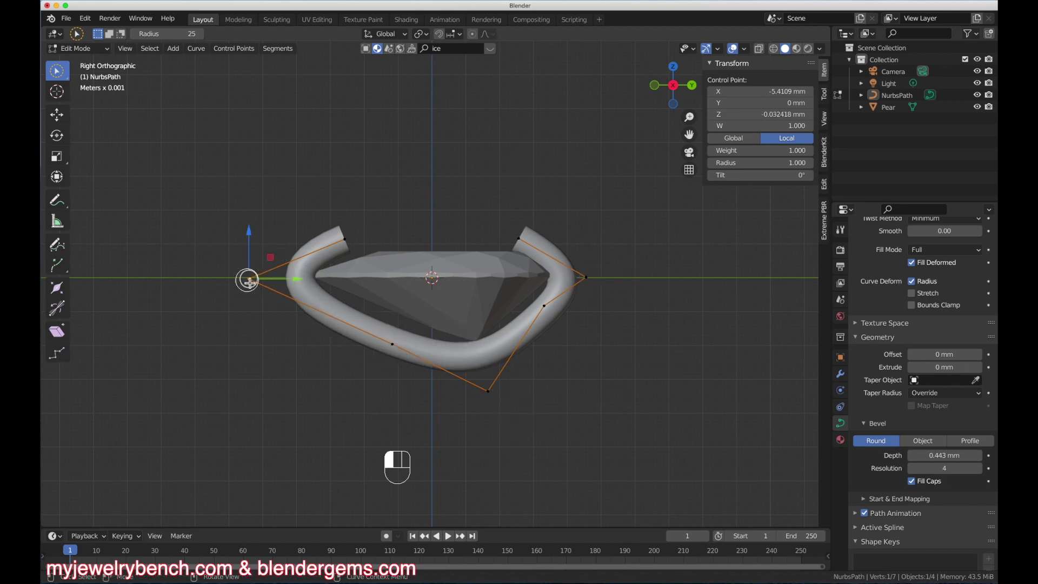
left_click_drag(248, 281, 319, 278)
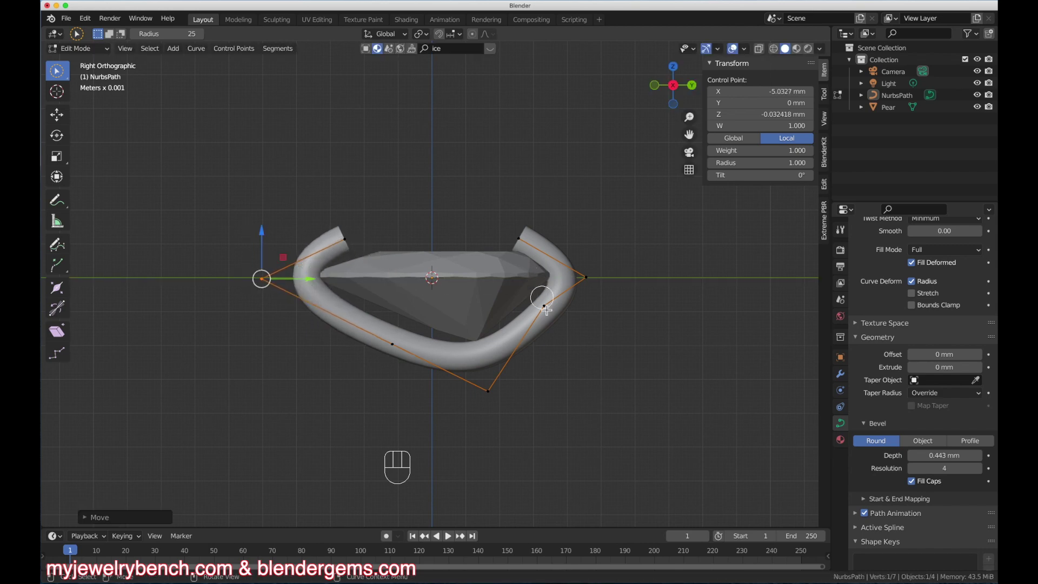
Move the lowest control point toward positive Y, to a local X of about 2.46 mm and Z of about -3.44 mm
left_click(490, 393)
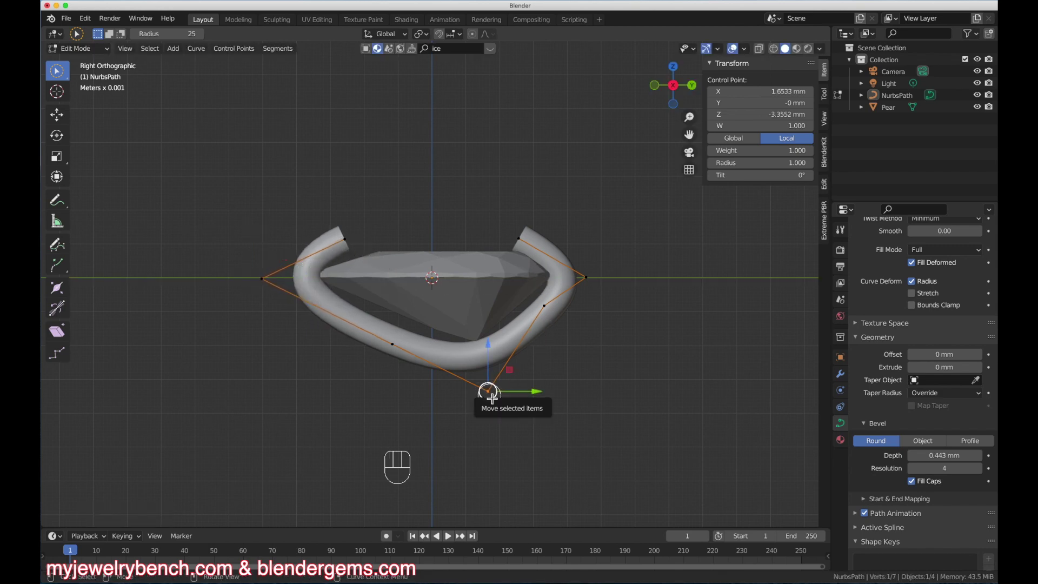
key("g")
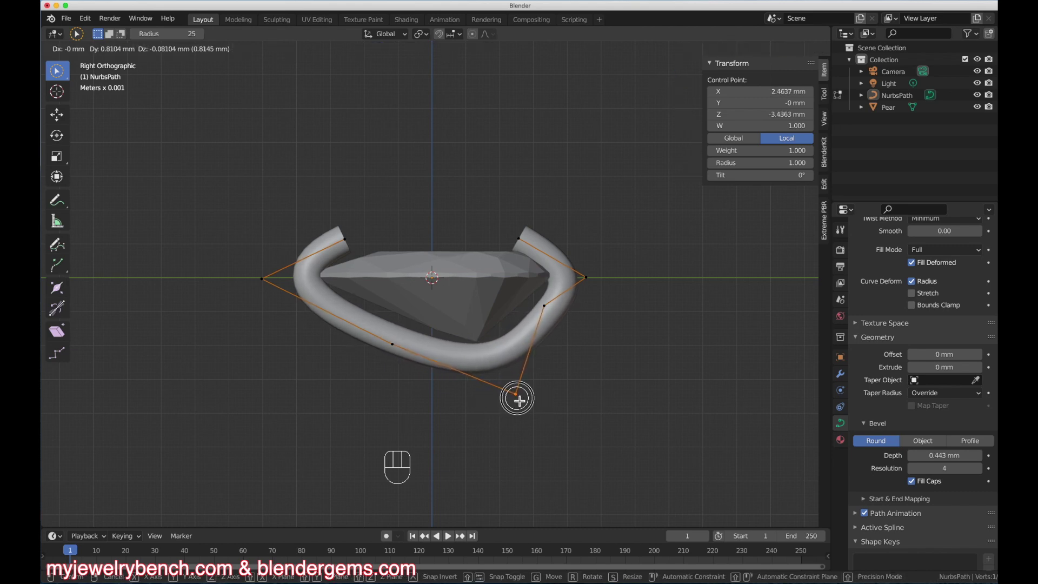
left_click(517, 400)
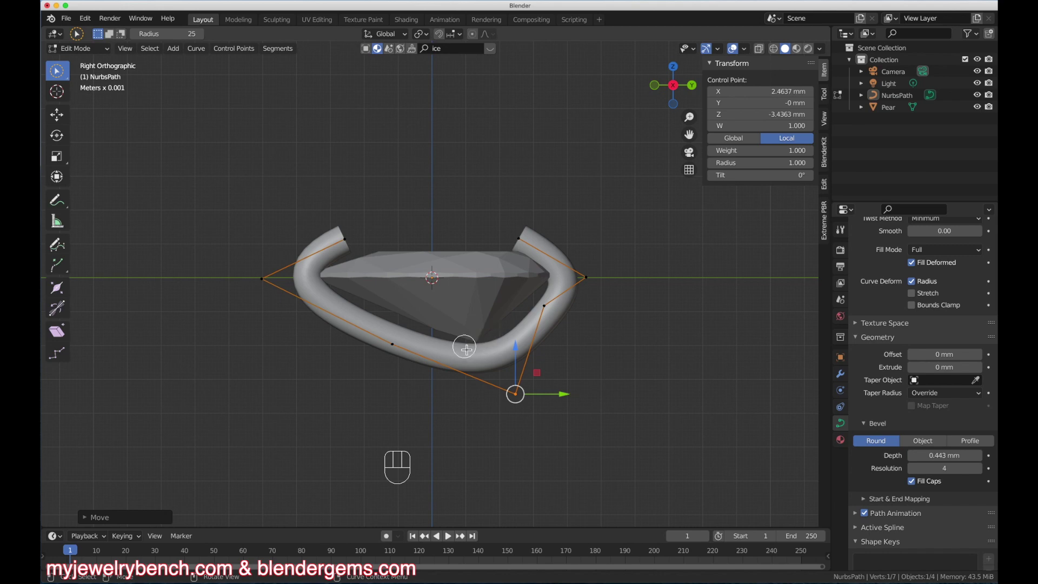
Lower the path's two end points over the gem, the positive-Y one to Z about 0.89 mm and the negative-Y one to about 0.76 mm
left_click(508, 239)
left_click_drag(521, 196, 523, 206)
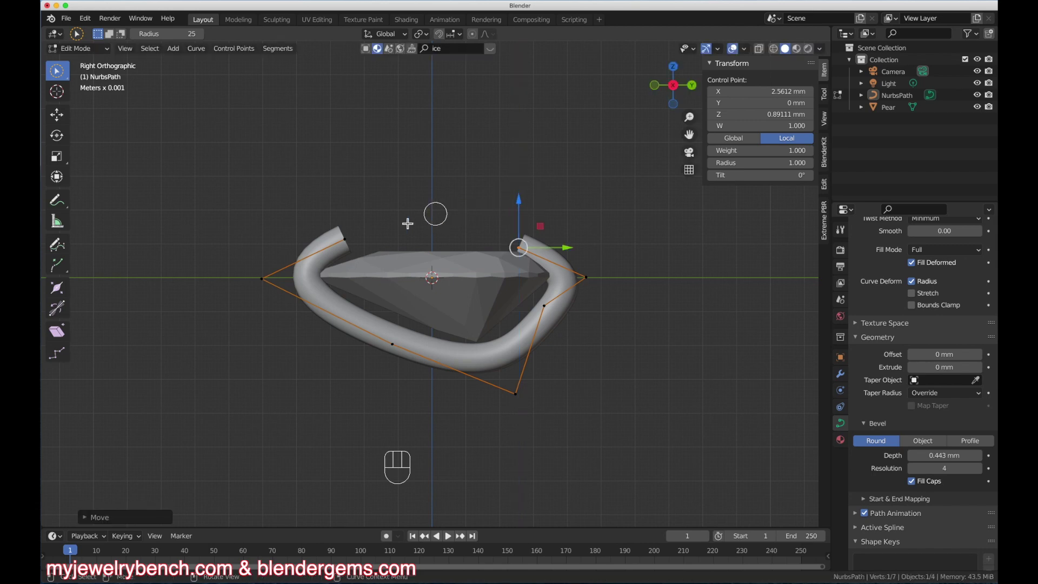
left_click(344, 239)
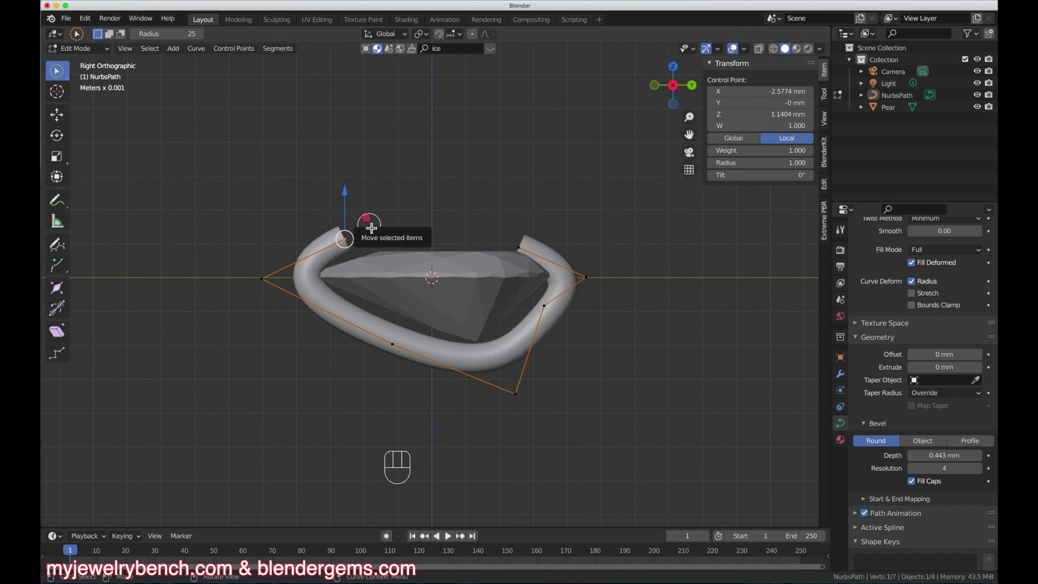
key("g")
left_click_drag(366, 238, 368, 238)
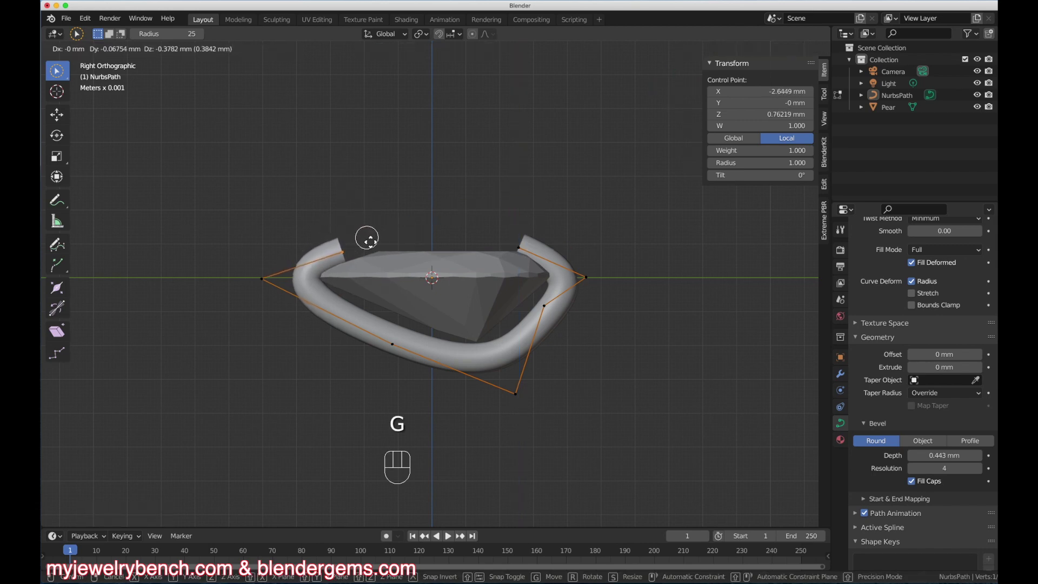
left_click(368, 239)
Move the positive-Y end point outward and down to a local X of about 2.97 mm and Z of about 0.73 mm
left_click(517, 246)
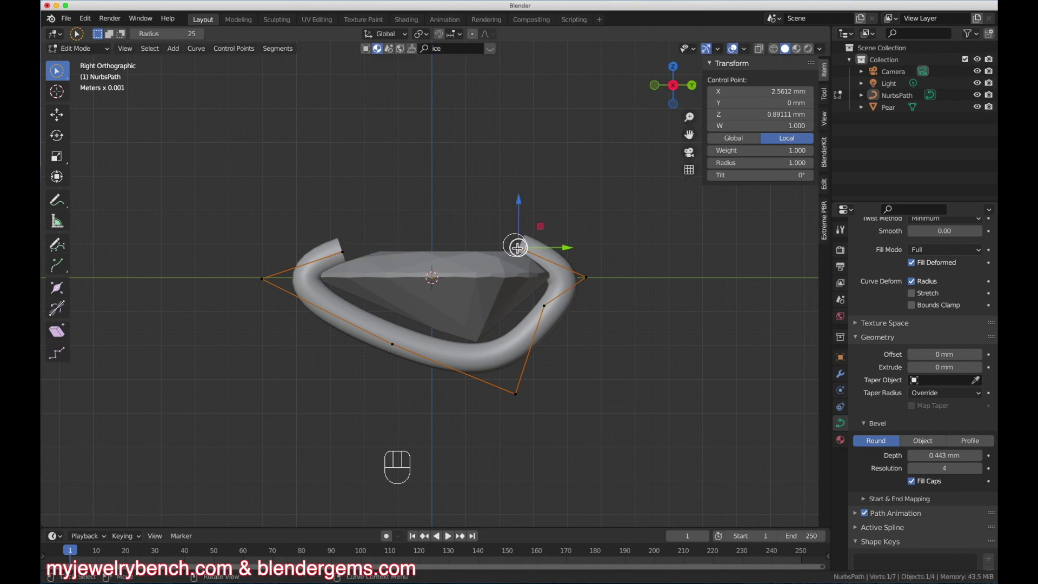
key("g")
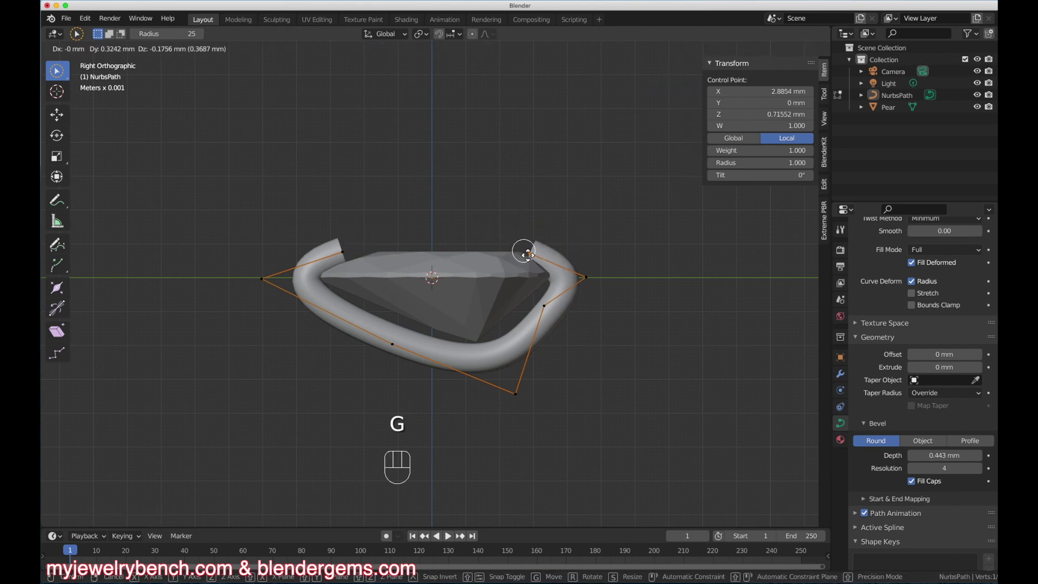
left_click(528, 251)
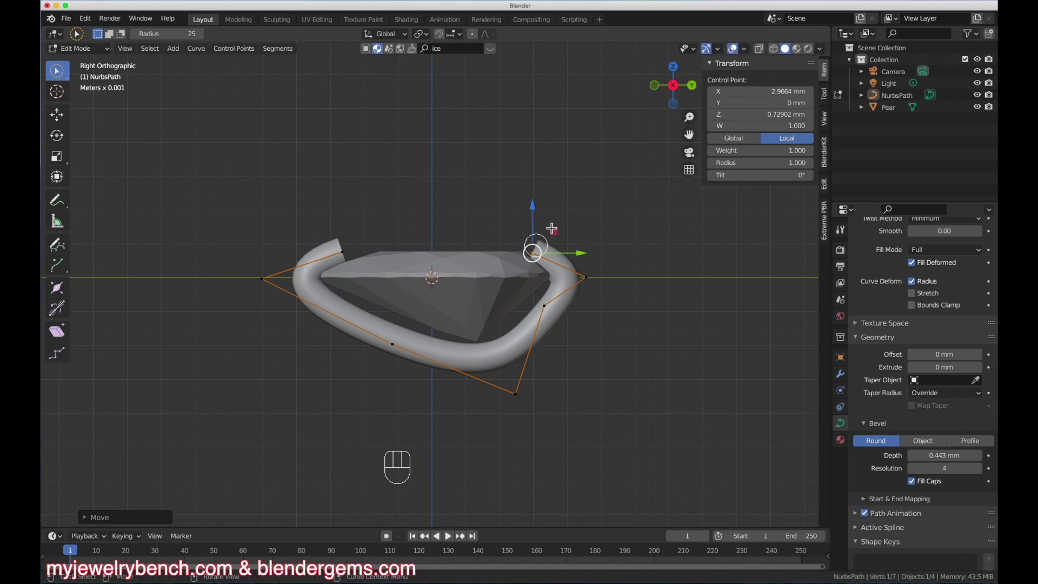
mouse_move(536, 249)
middle_mouse_down()
mouse_move(503, 232)
mouse_move(533, 248)
middle_mouse_up()
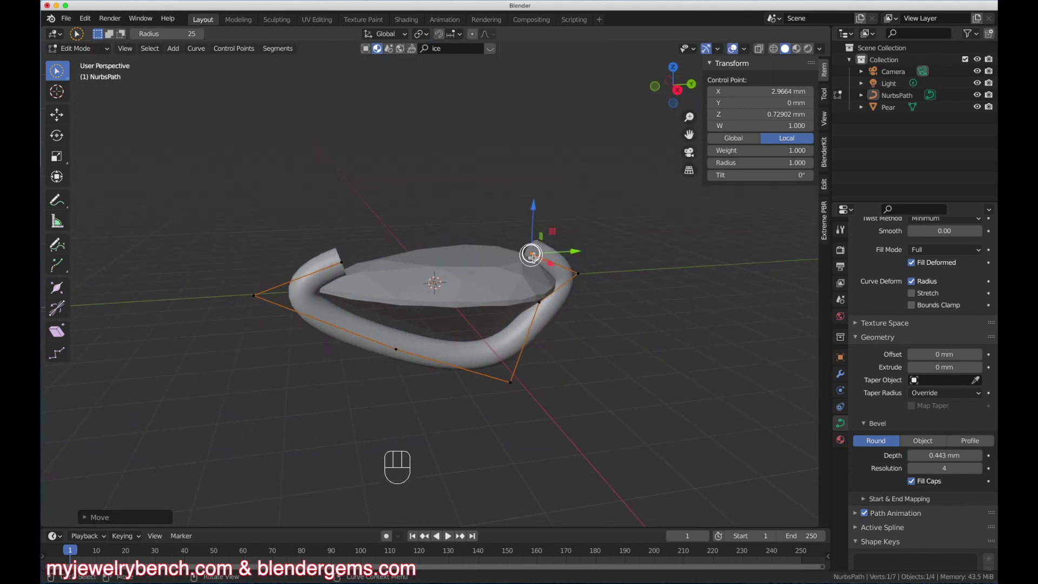
key("alt")
key("alt+s")
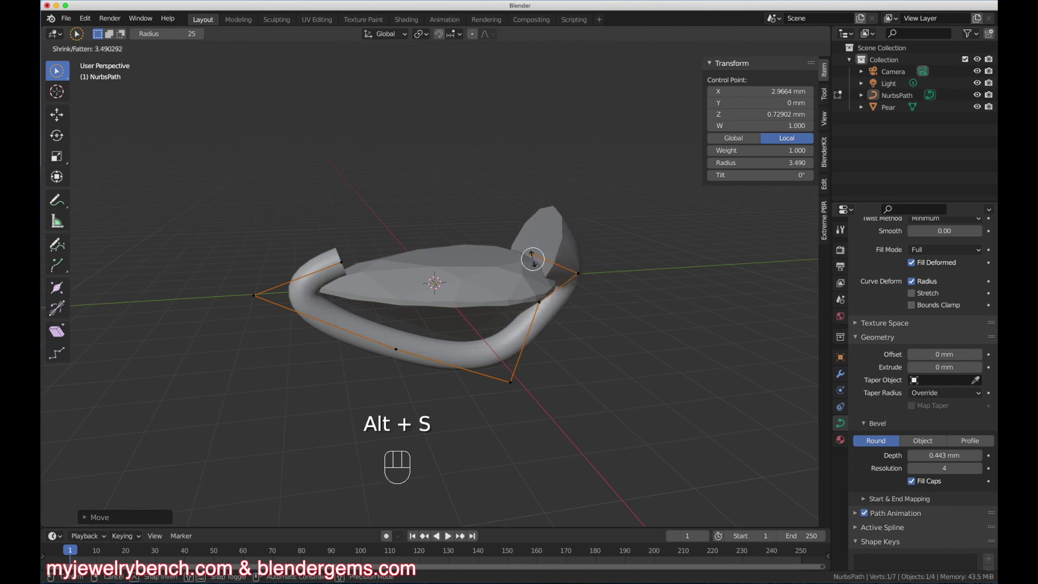
key("Escape")
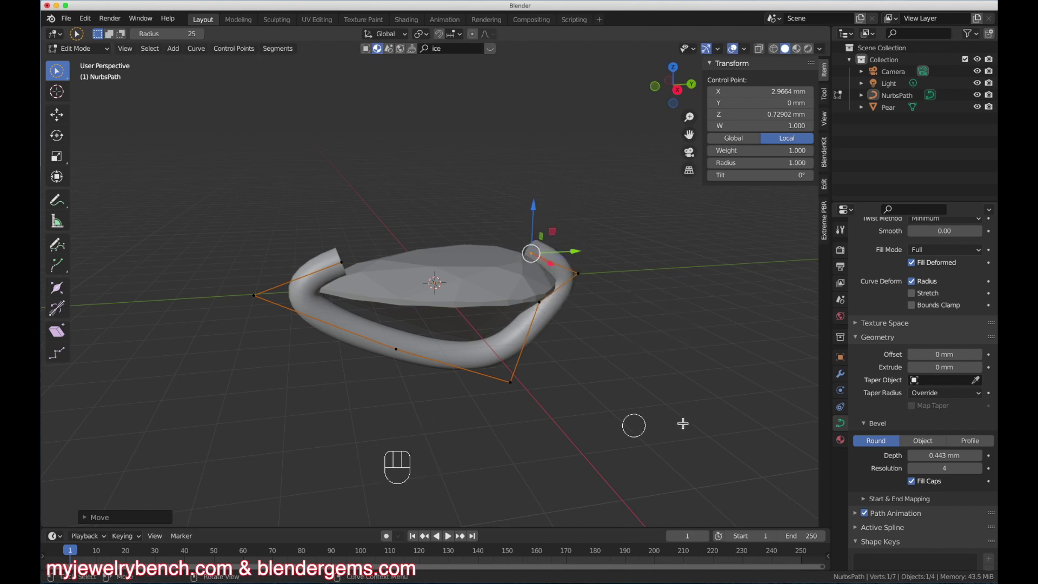
Thin the path's two prong tips by shrinking the end points' radius, the negative-Y one to about 0.49
key("alt+s")
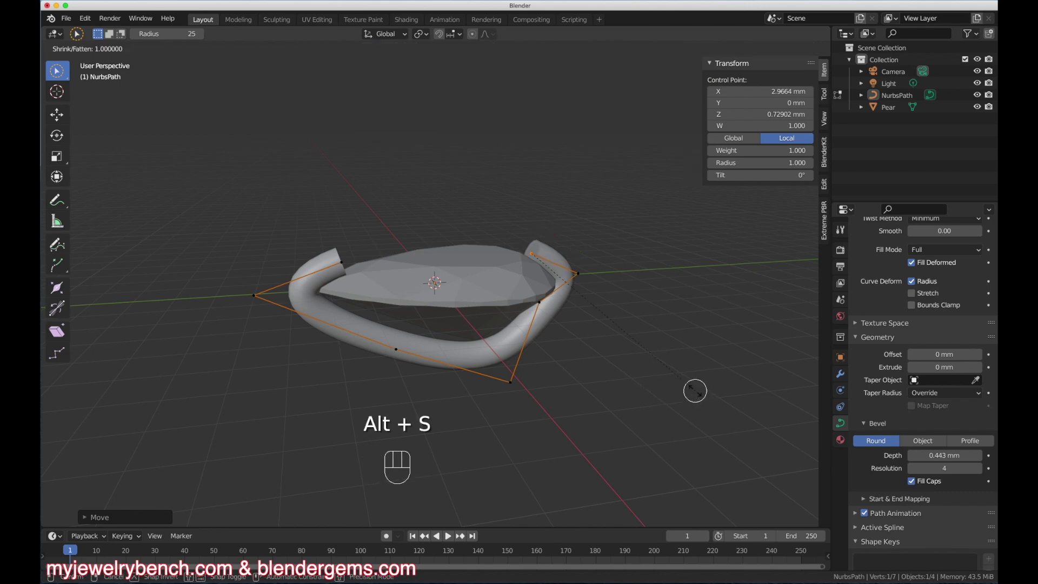
left_click(617, 349)
middle_click_drag(352, 235, 307, 252)
left_click(365, 229)
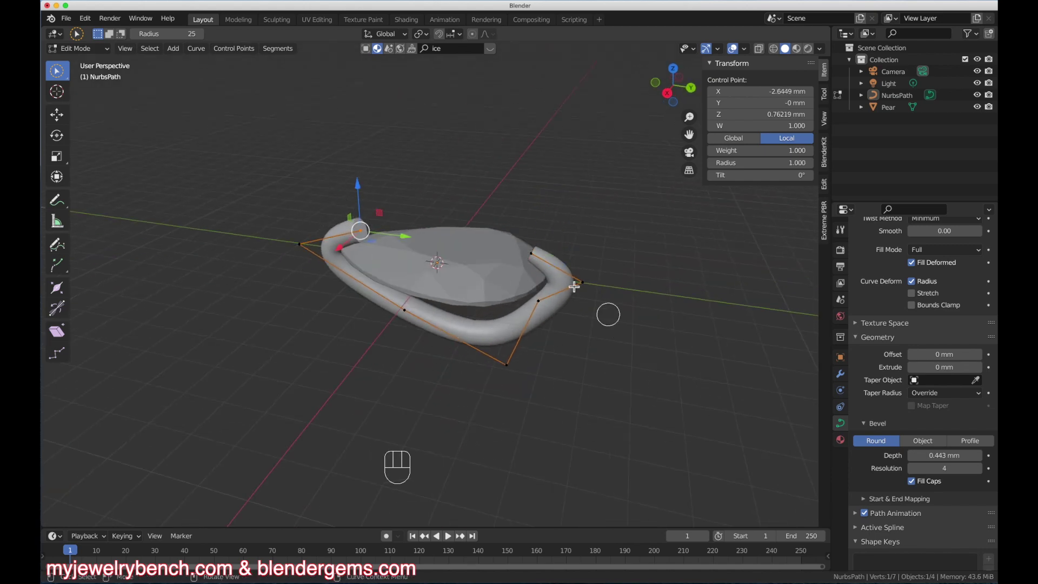
key("alt+s")
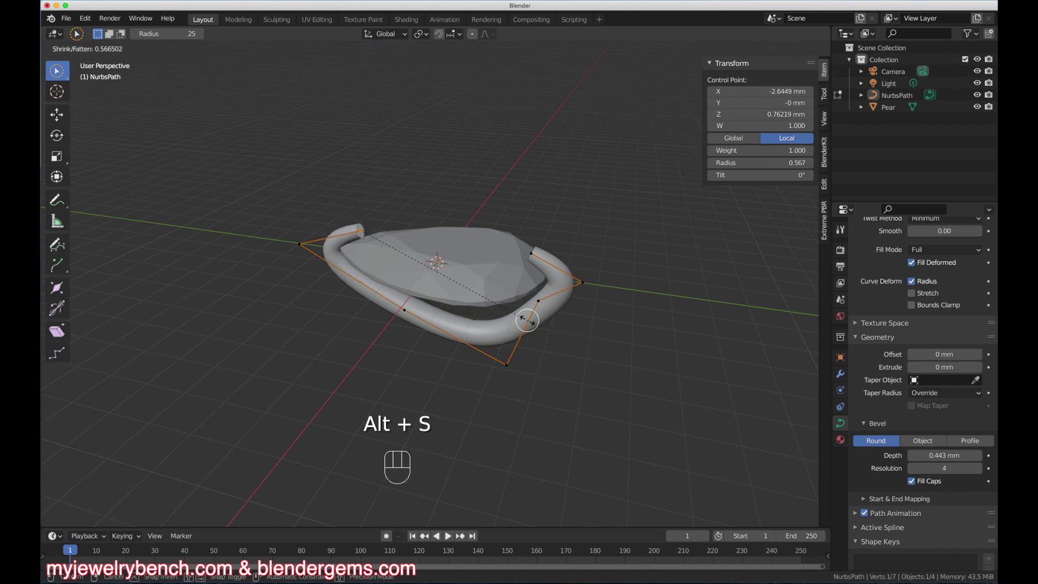
left_click(493, 308)
Fatten the negative-Y girdle-level control point to a radius of about 1.46 and return to Object Mode
middle_click_drag(338, 256, 401, 254)
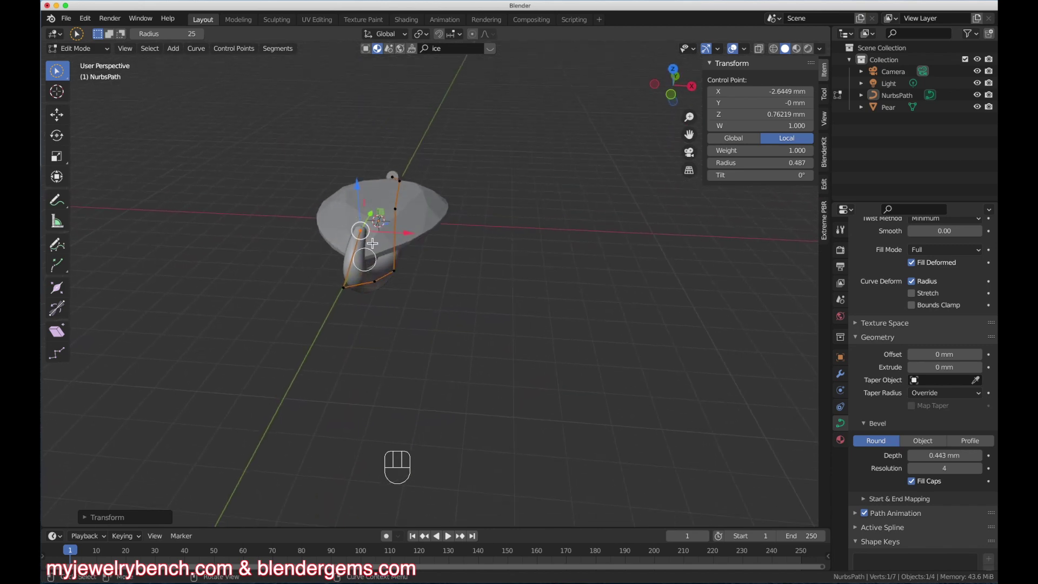
middle_click_drag(360, 223, 299, 225)
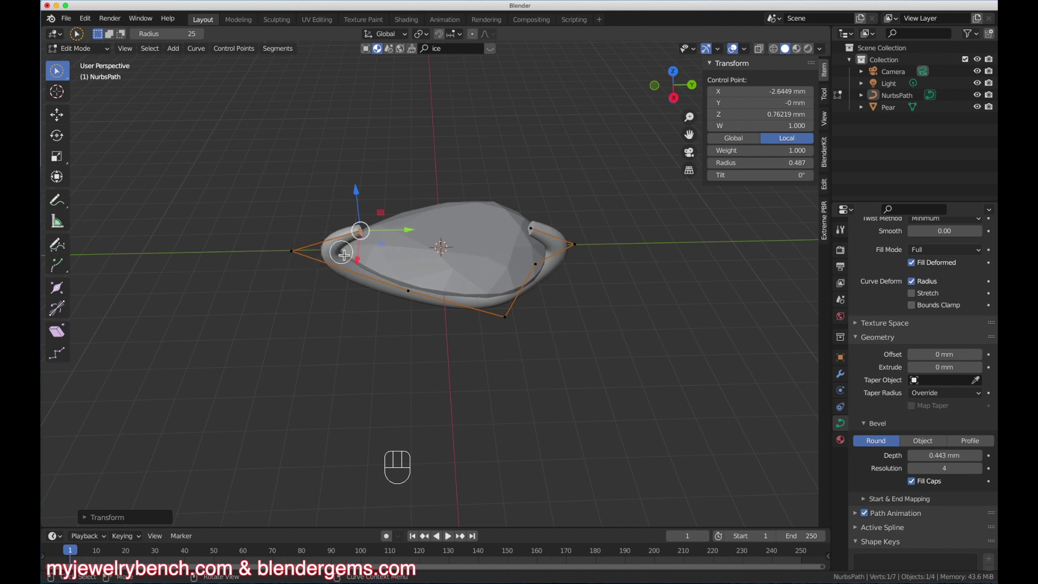
left_click(287, 251)
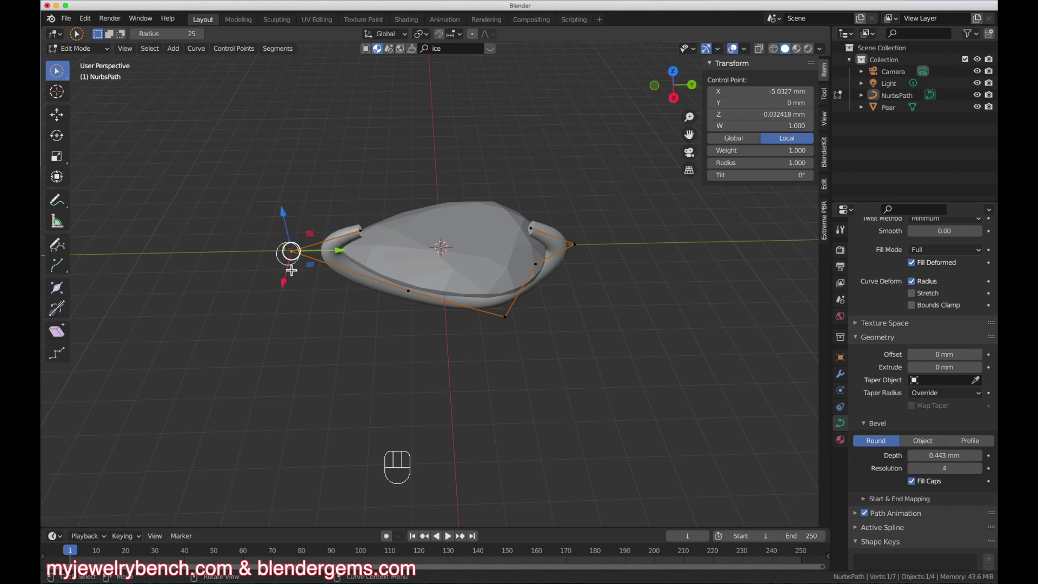
middle_click_drag(290, 251, 399, 319)
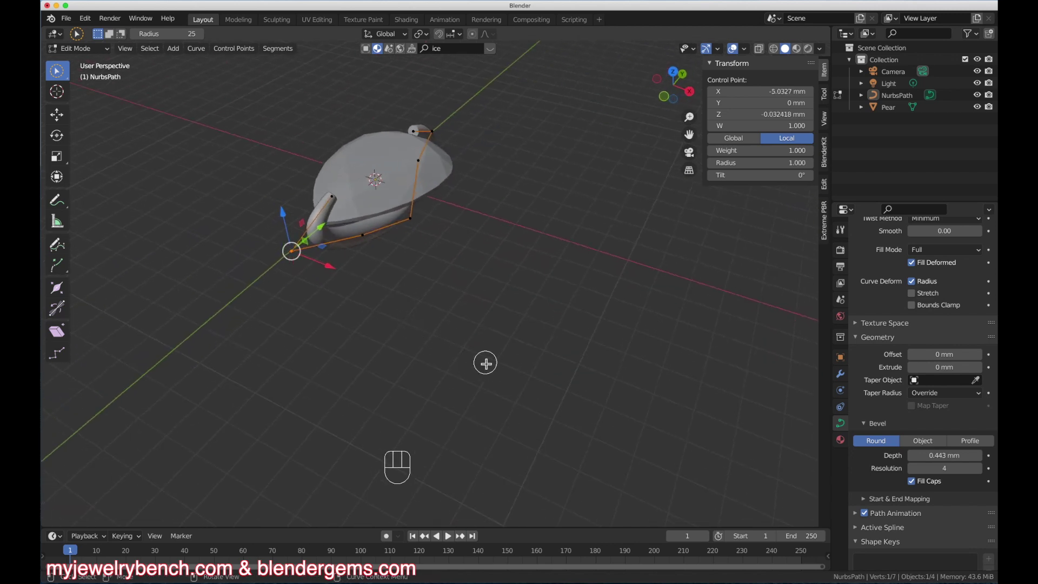
key("alt+s")
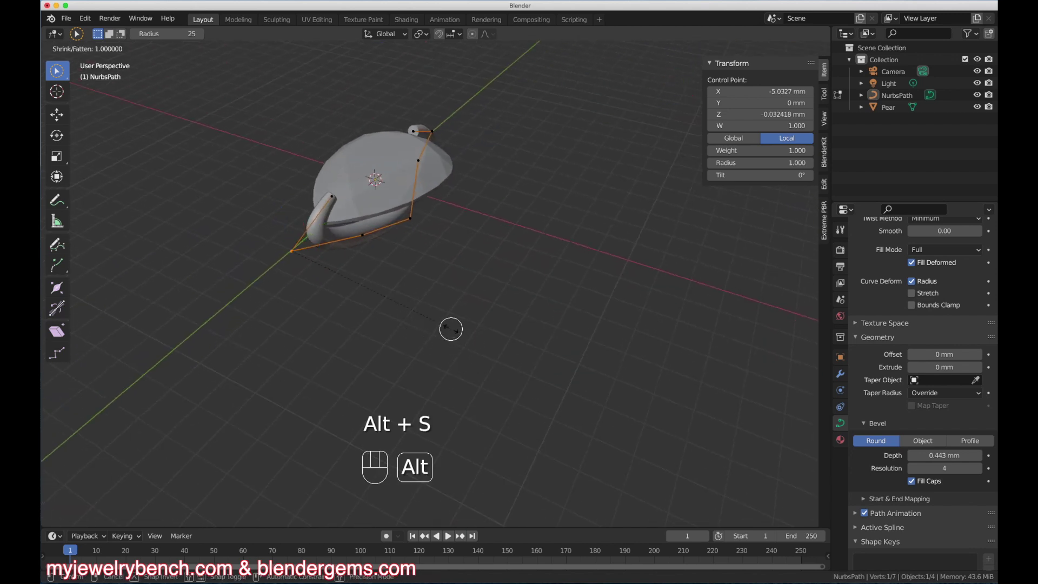
left_click(535, 331)
middle_click_drag(424, 271, 324, 238)
scroll(340, 265, "up", 5)
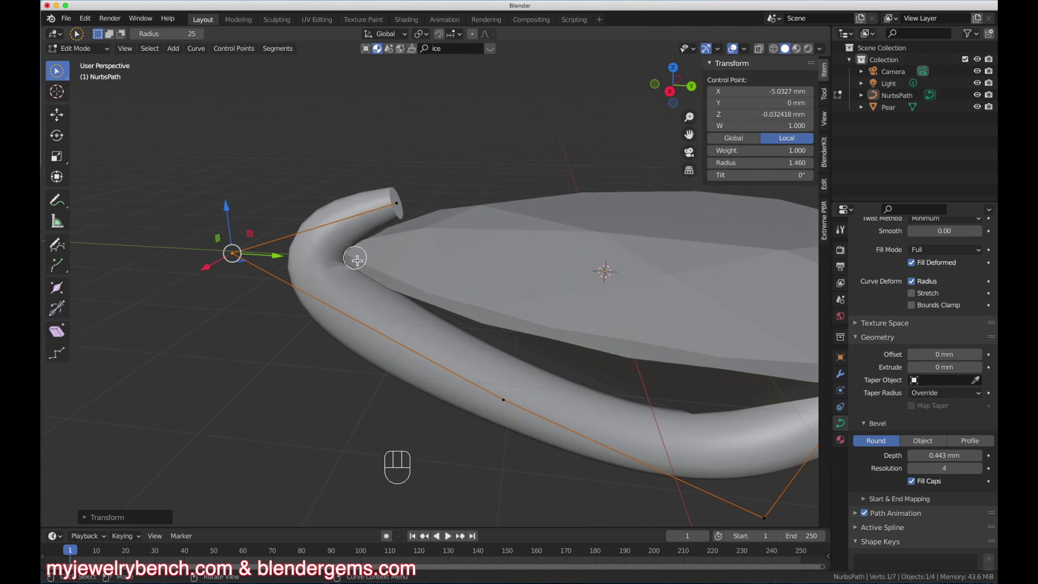
scroll(318, 281, "down", 5)
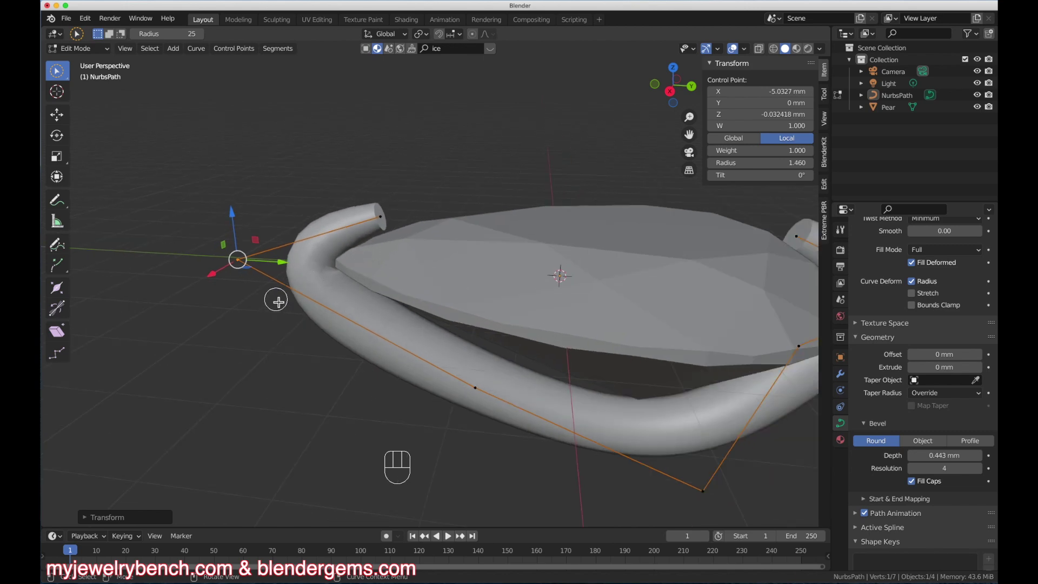
middle_click_drag(436, 376, 507, 368)
scroll(489, 363, "up", 3)
key("Tab")
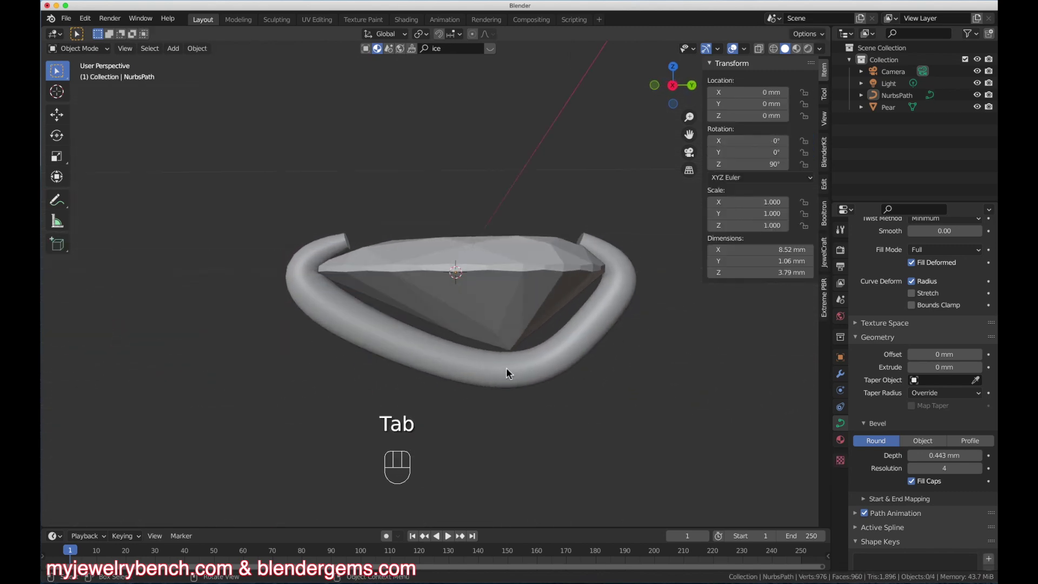
Add a second NURBS path at the gem's centre
mouse_move(490, 313)
middle_mouse_down()
mouse_move(470, 364)
mouse_move(491, 309)
middle_mouse_up()
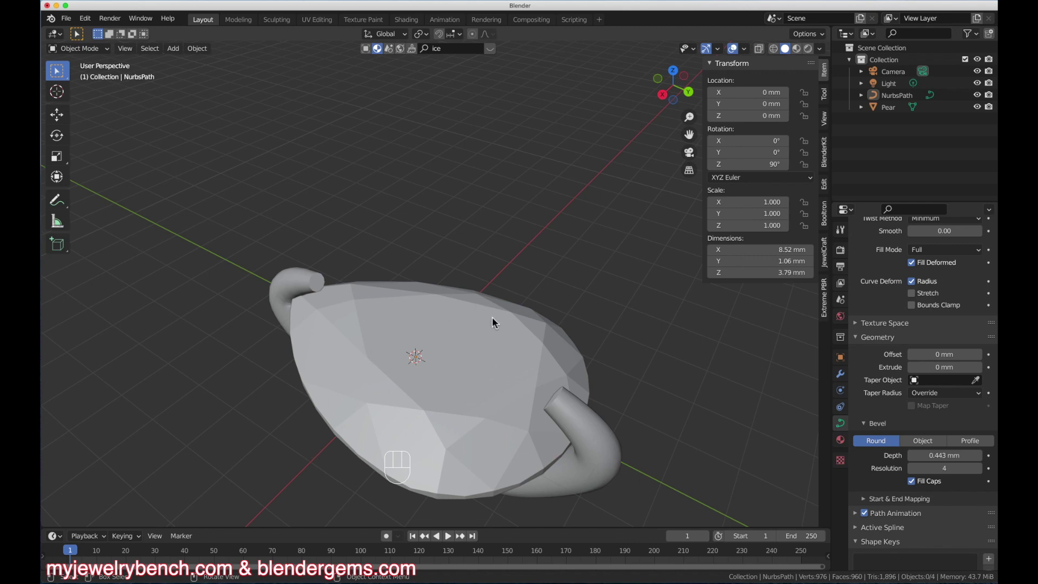
middle_click_drag(492, 318, 463, 335)
middle_click_drag(605, 408, 589, 409)
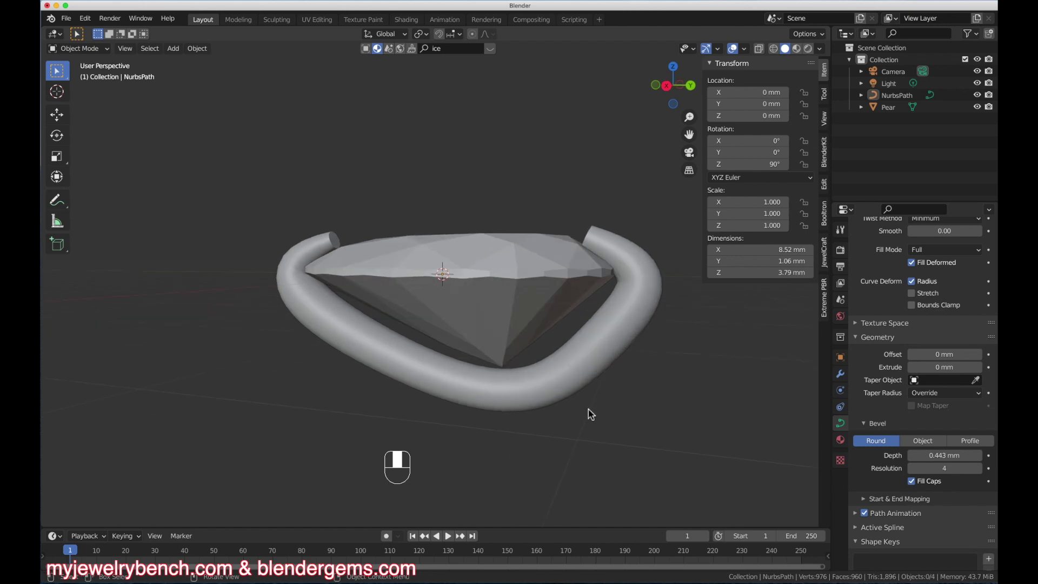
key("shift+a")
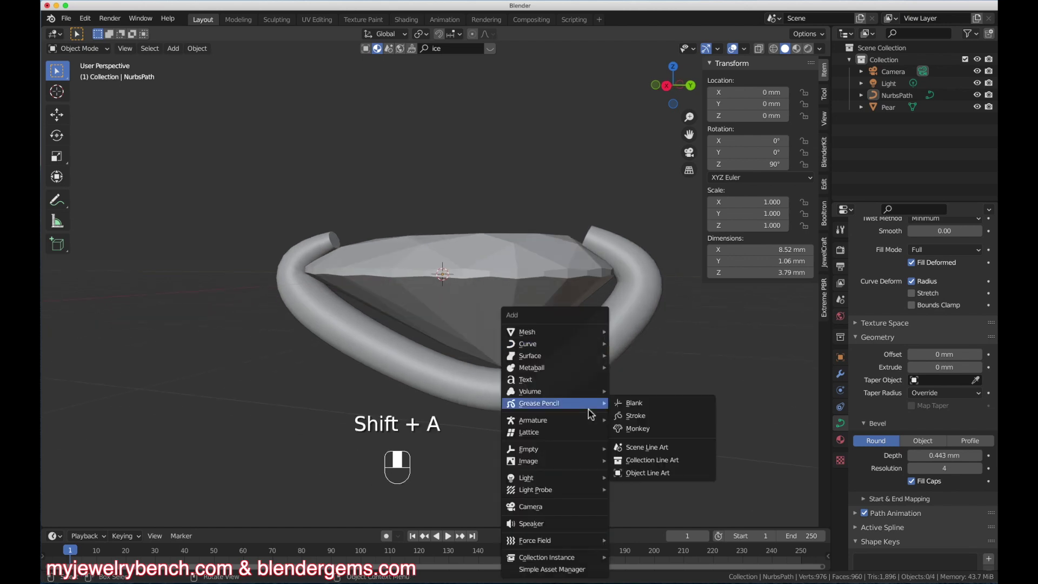
mouse_move(545, 356)
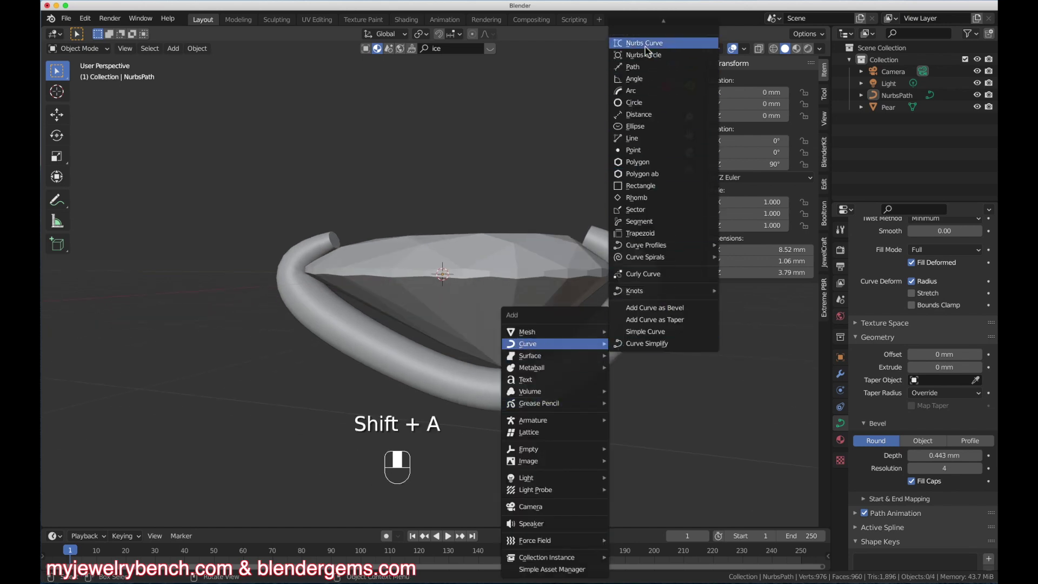
left_click(645, 67)
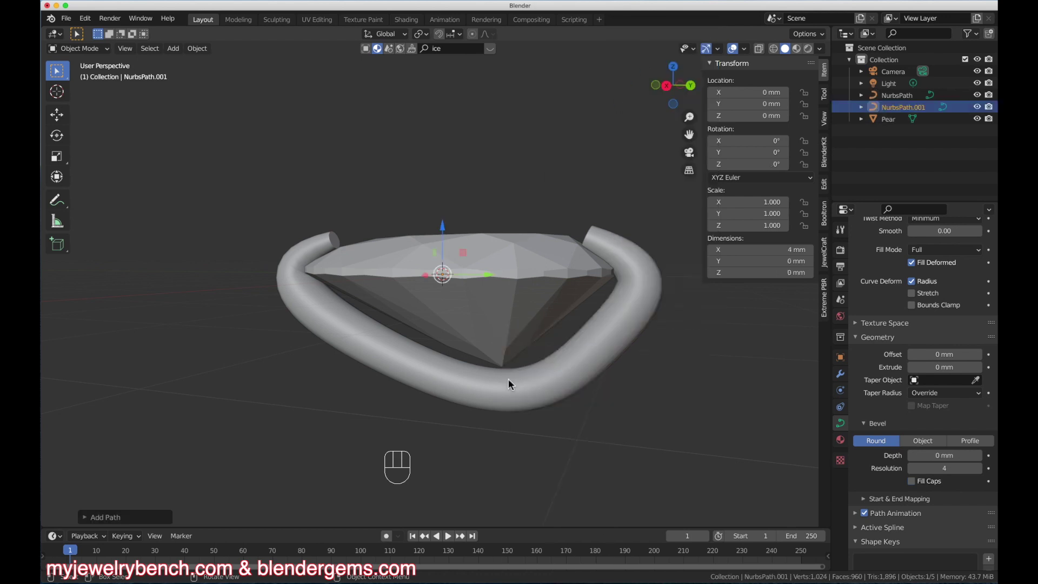
Edit the new path in the front view and scale its points up about 1.7 times so it extends past the gem
key("KP_1")
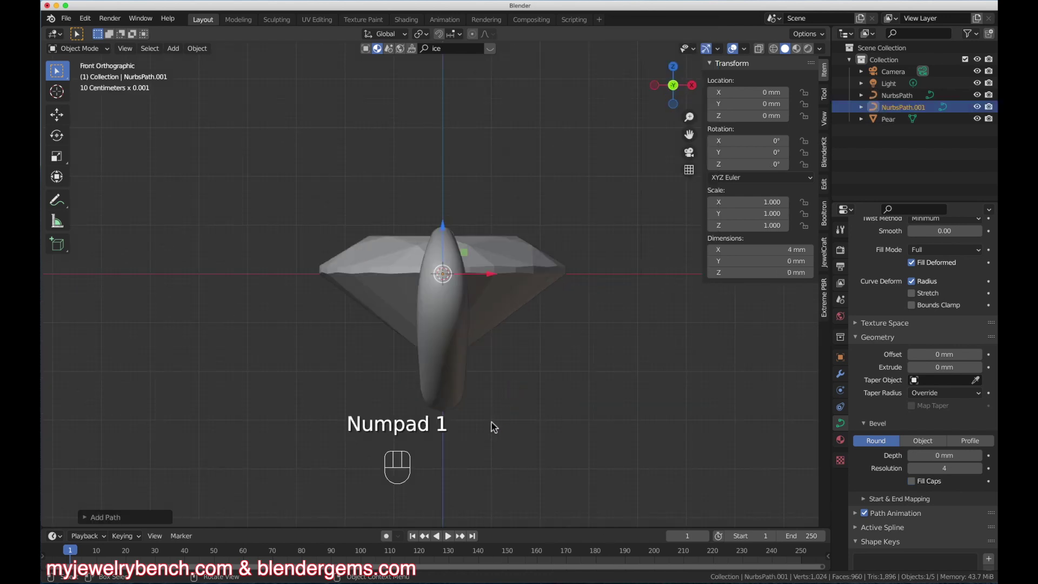
key("Tab")
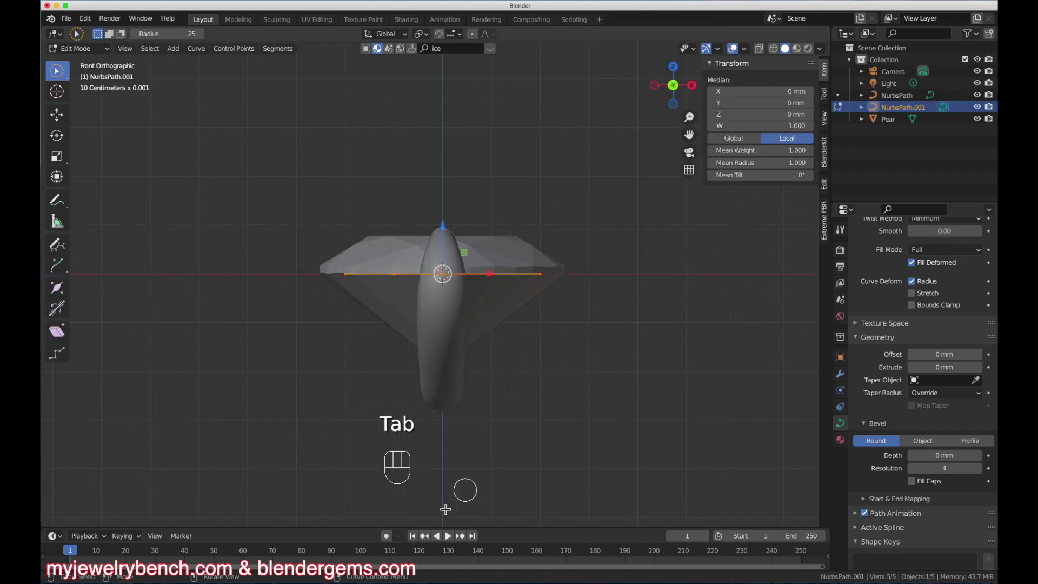
key("s")
key("s")
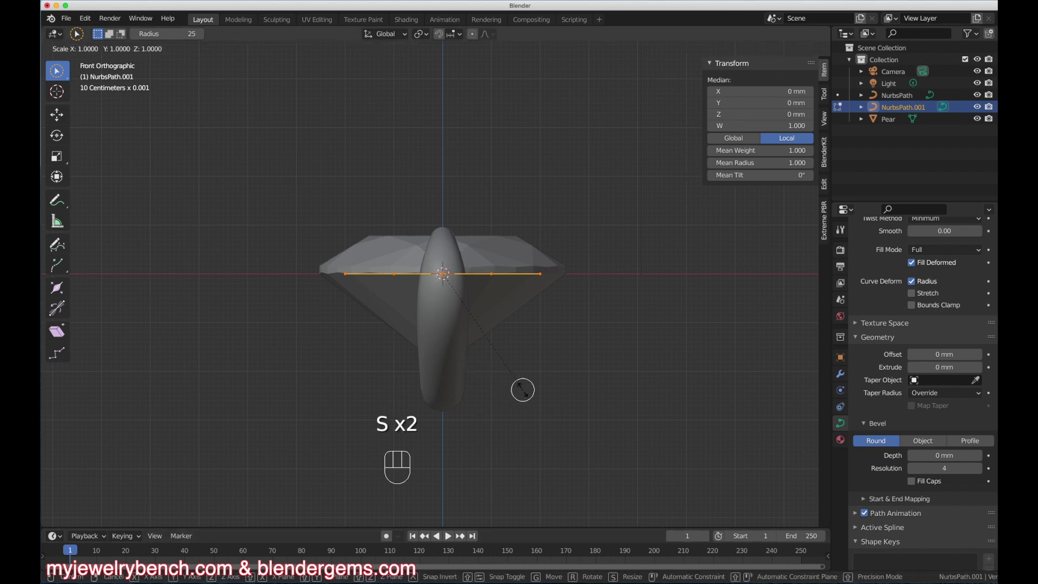
left_click(639, 411)
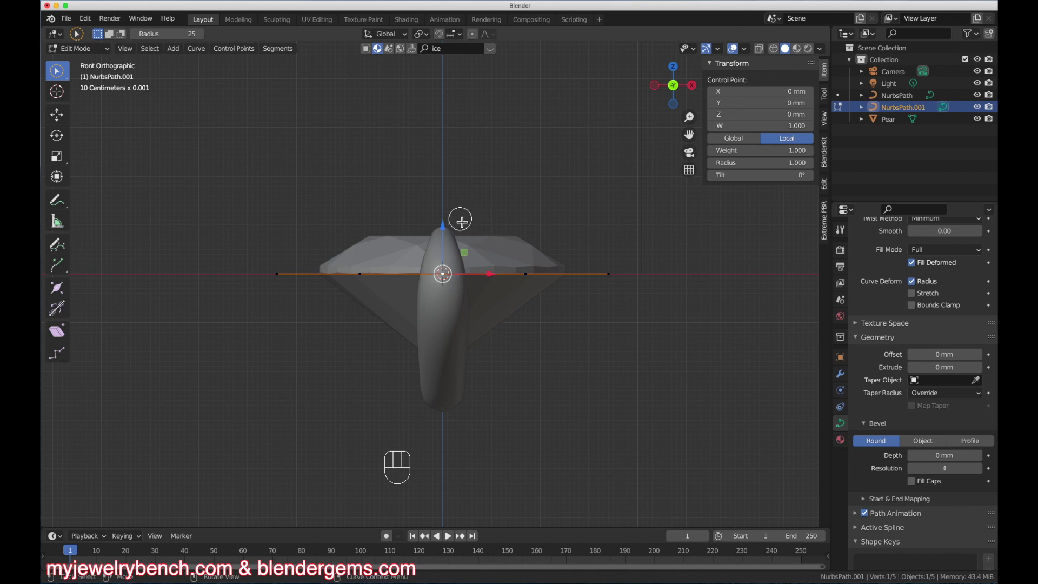
Lower the new path's middle control point to a Z of about -5.22 mm and its two inner points to about -0.69 mm
left_click_drag(448, 227, 438, 473)
left_click(370, 352)
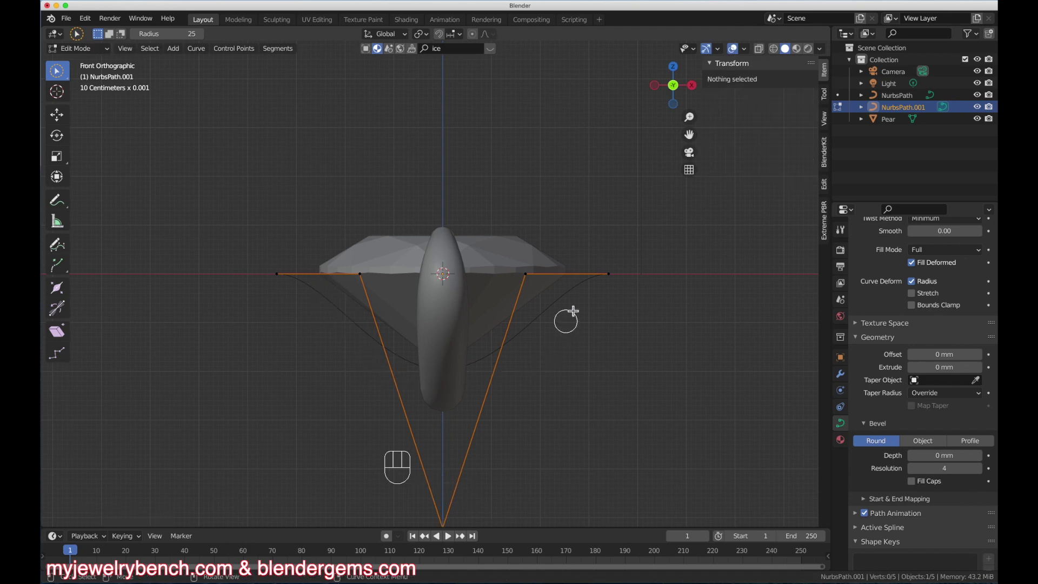
left_click(525, 274)
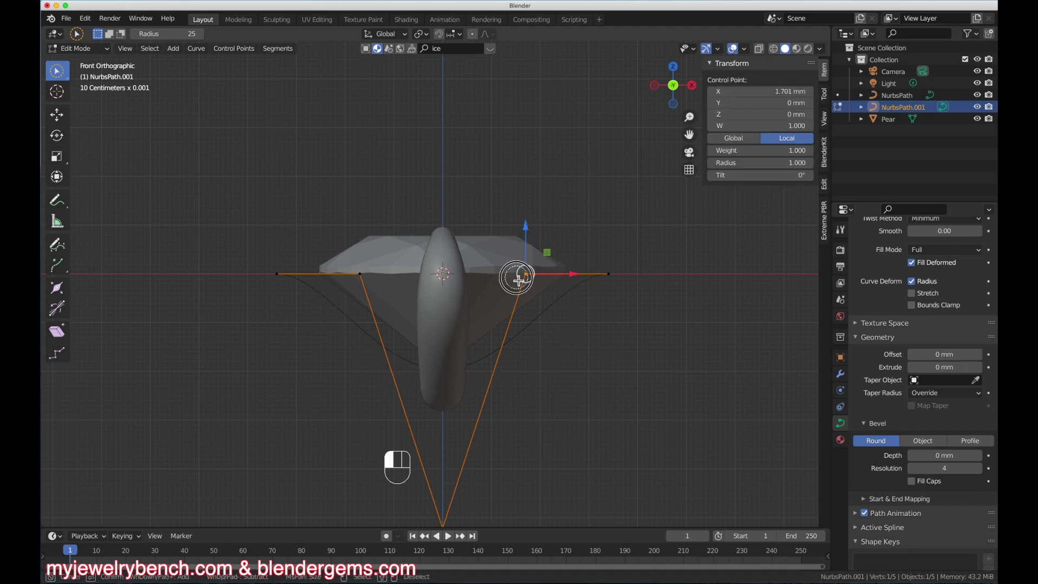
left_click(371, 282, "shift")
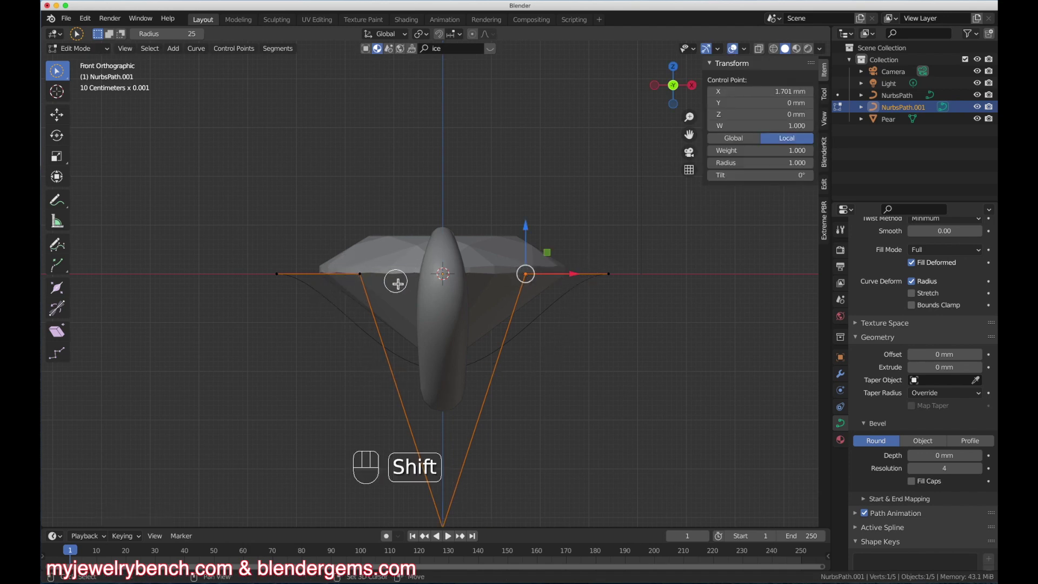
left_click(361, 275, "shift")
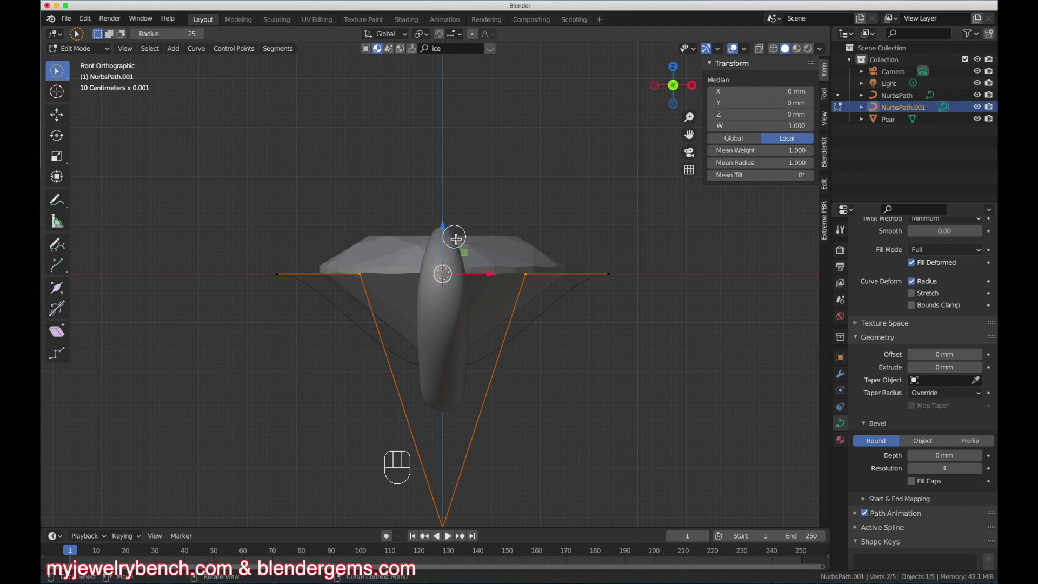
left_click_drag(442, 225, 444, 255)
scroll(452, 346, "down", 2)
Raise the lowest control point slightly and lower the two inner points to a Z of about -1.06 mm
left_click(446, 441)
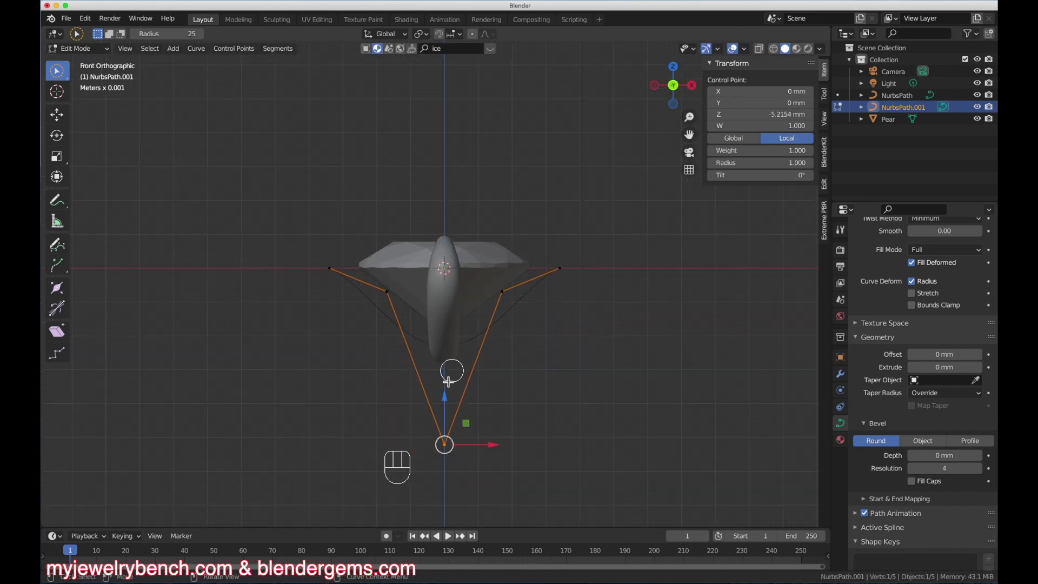
left_click_drag(446, 399, 446, 370)
left_click(387, 292)
left_click(503, 292, "shift")
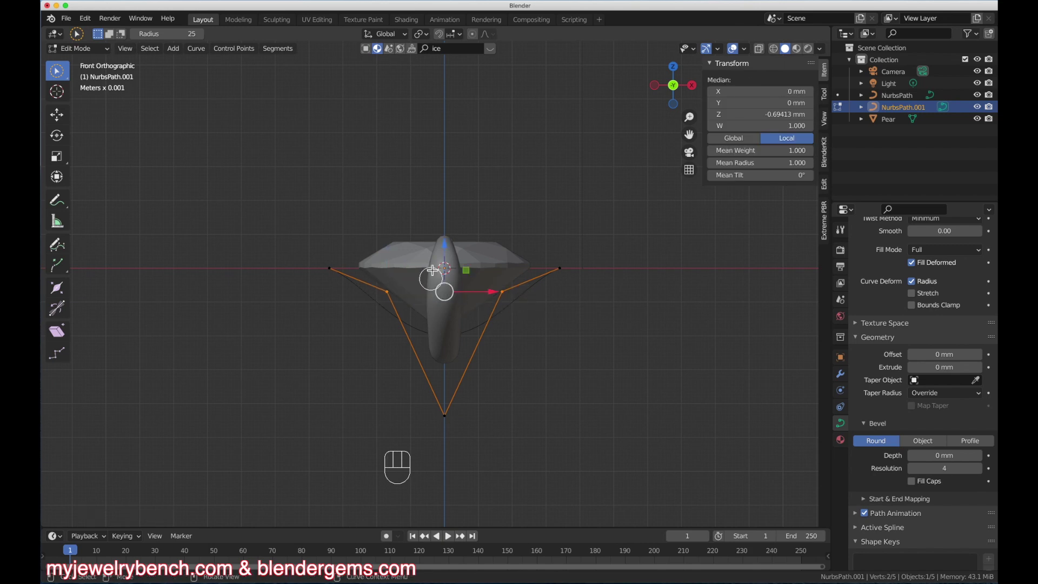
left_click_drag(441, 244, 440, 255)
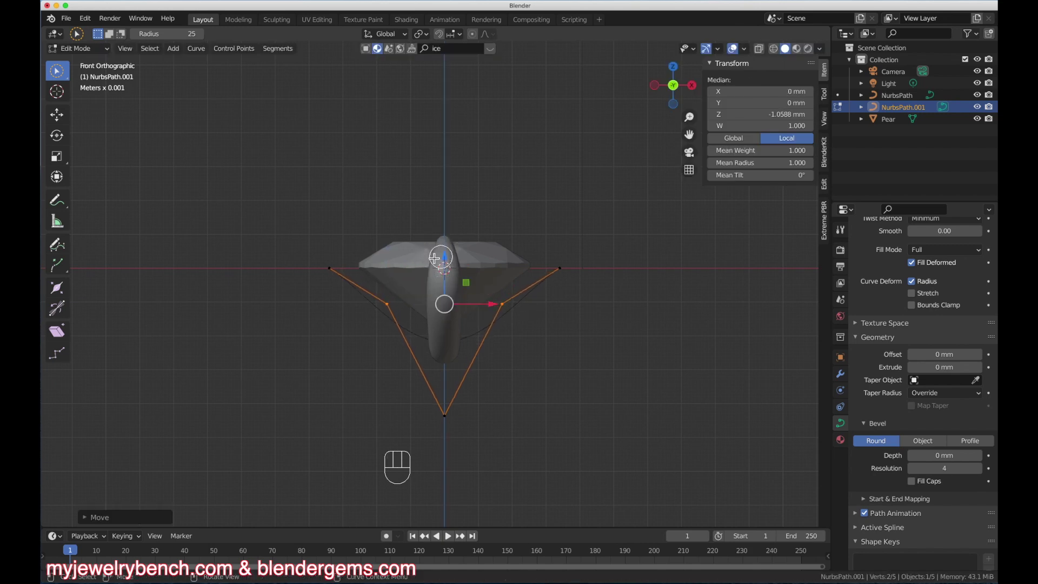
left_click(274, 223)
Extrude both end points of the crosswise path straight up along Z by about 1 mm
left_click(559, 268)
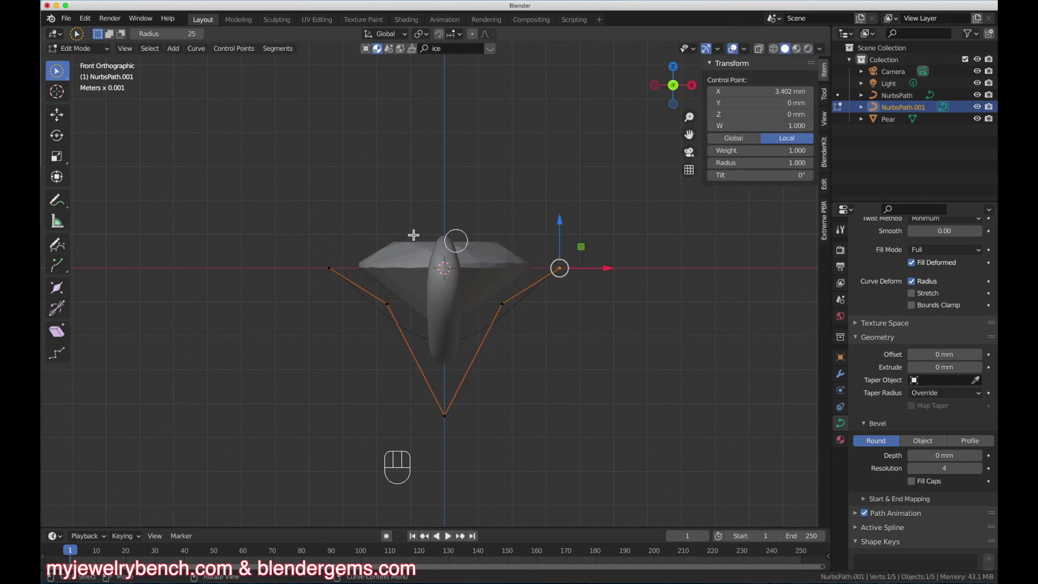
left_click(330, 266)
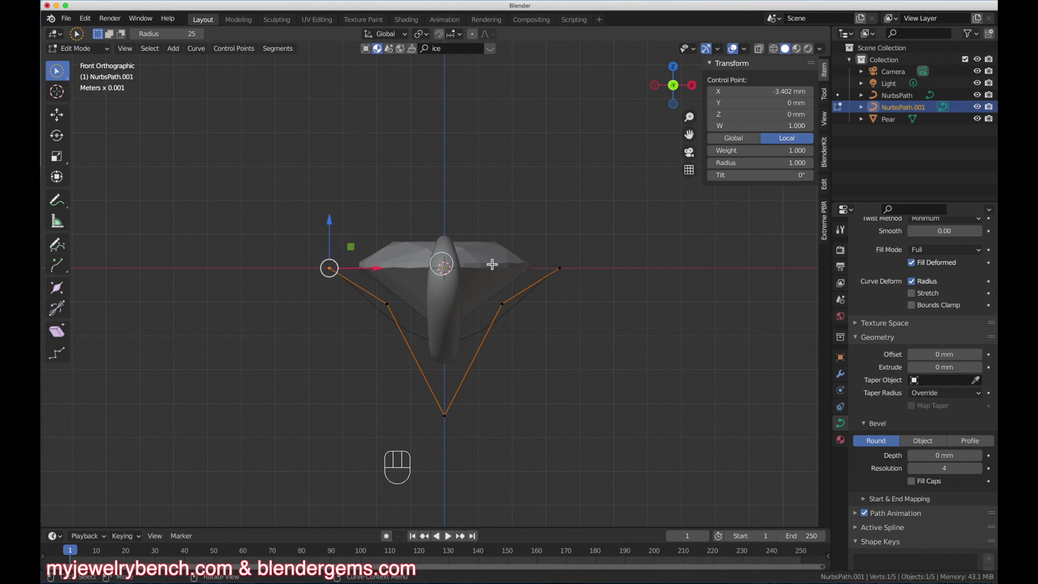
left_click(574, 263, "shift")
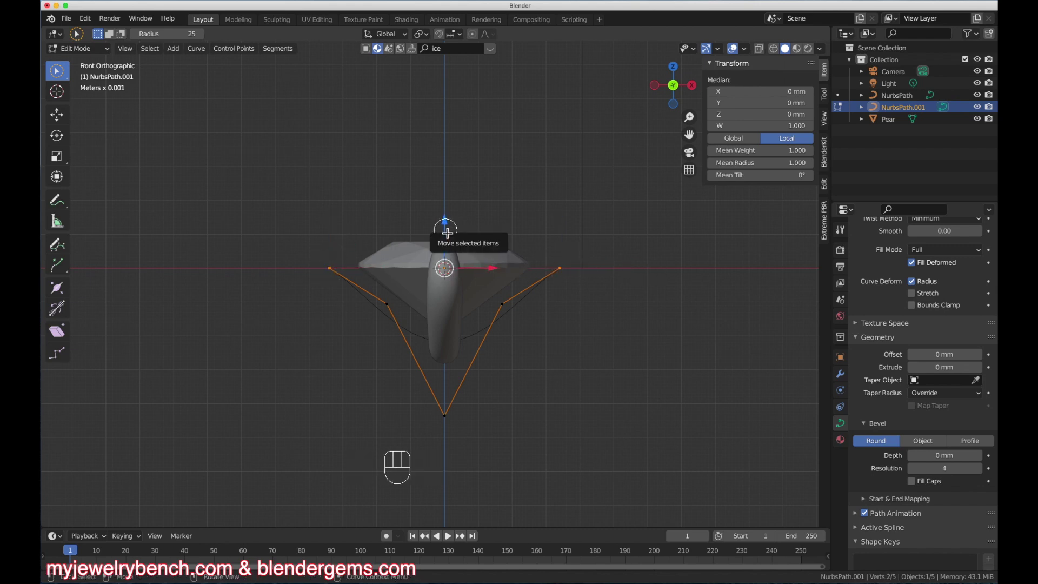
key("e")
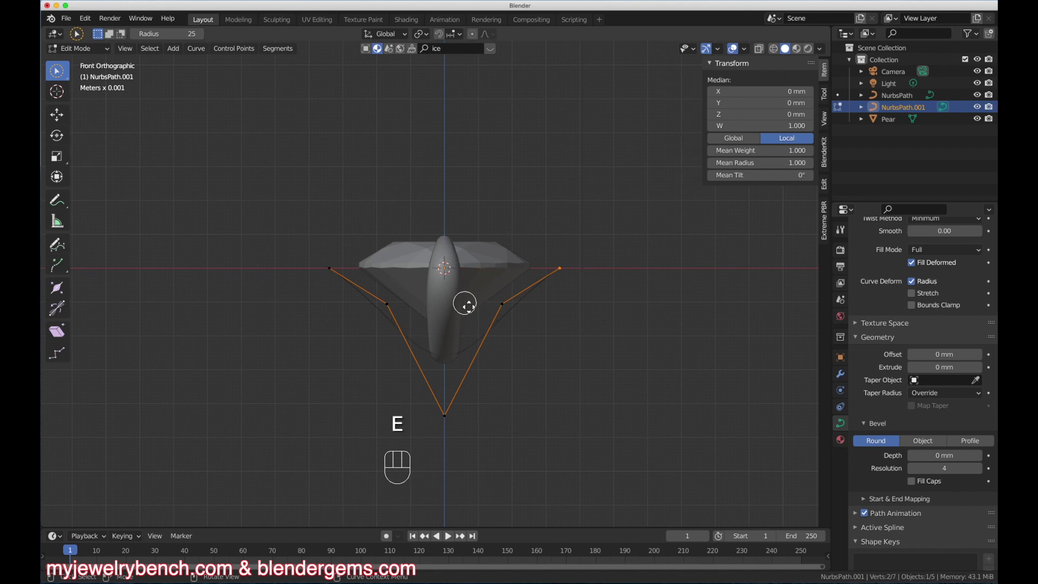
key("z")
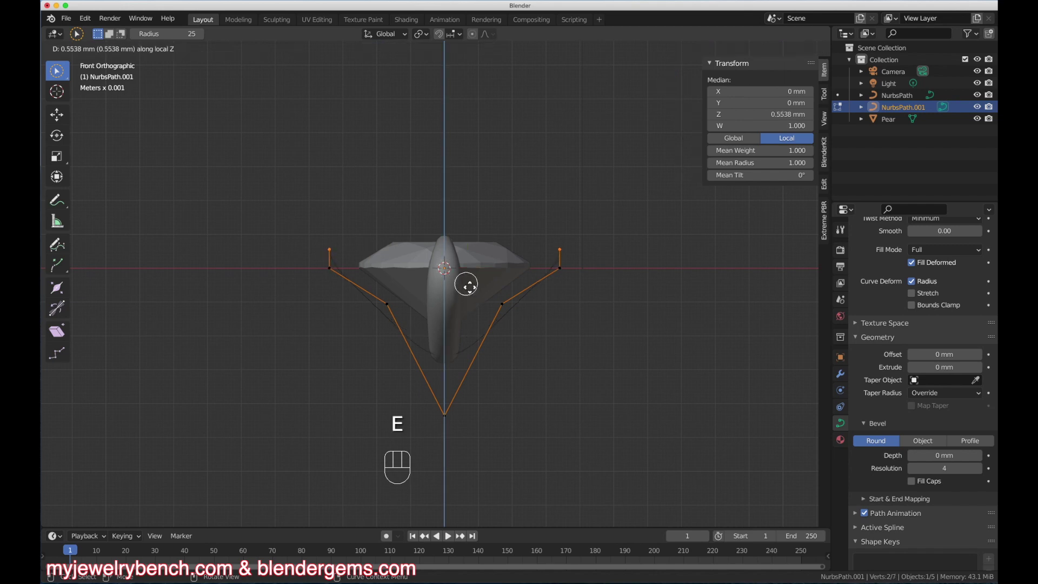
left_click(467, 272)
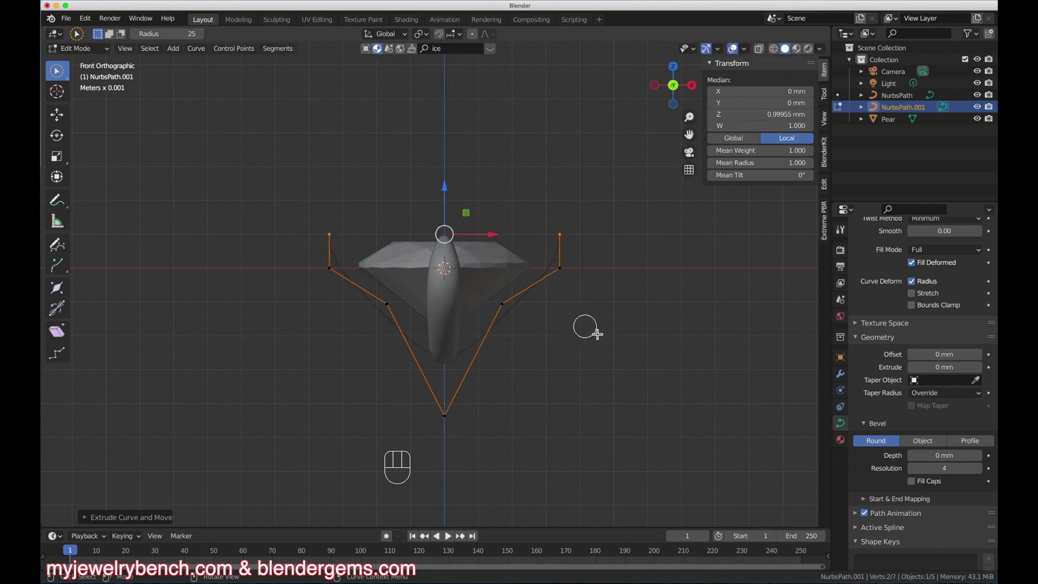
Scale the two raised end points inward over the gem to about 1.91 mm from the centre and leave Edit Mode
key("s")
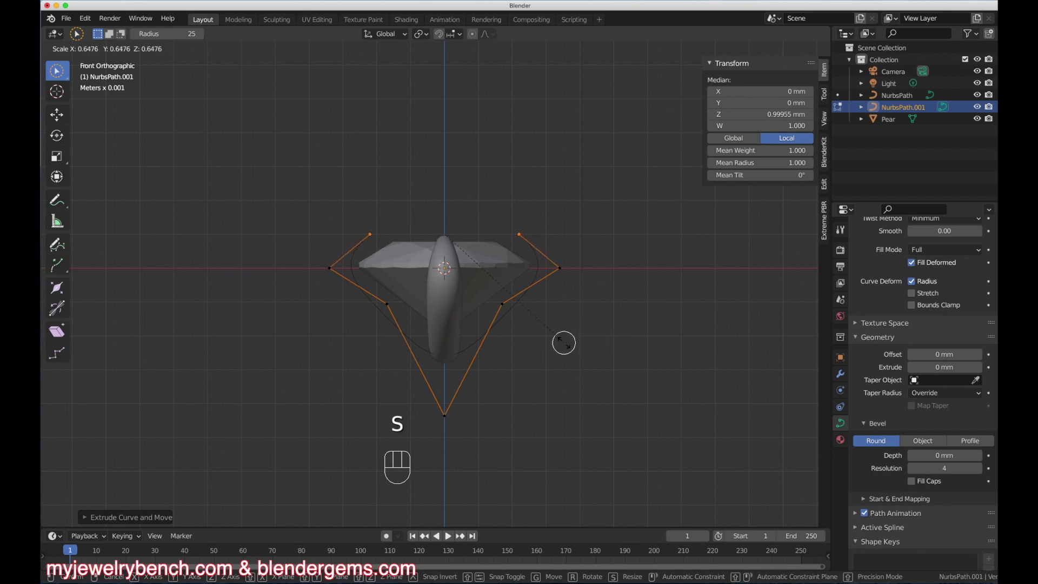
left_click(530, 342)
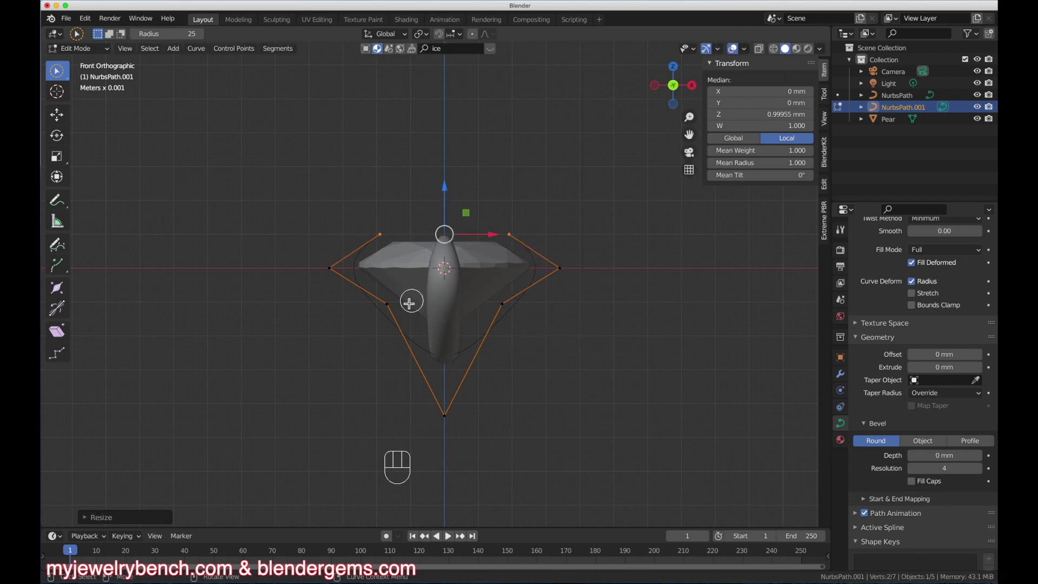
key("Tab")
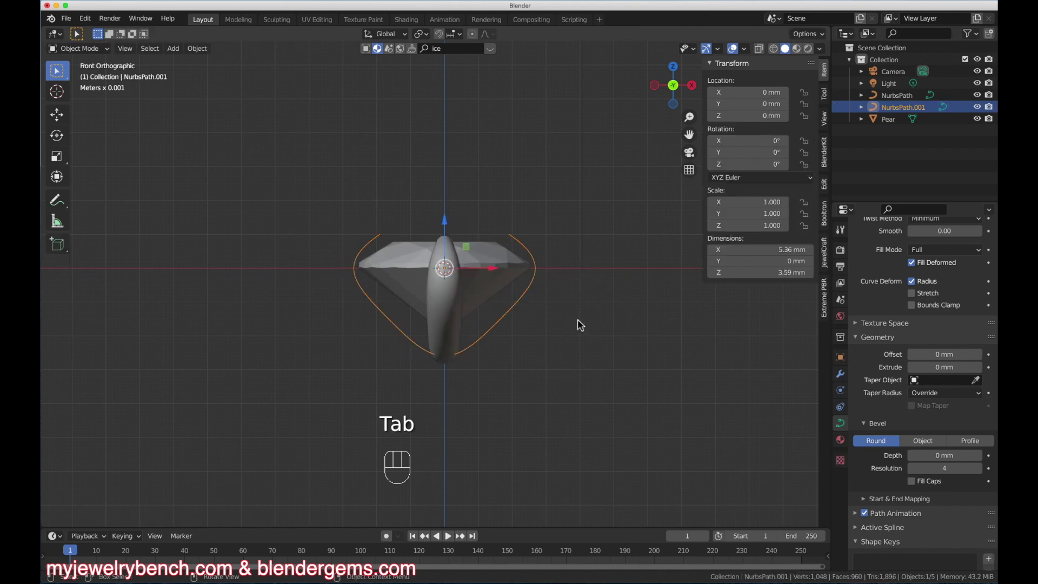
Move the crosswise path along Y to about 0.86 mm, towards the wide end of the pear gem
middle_click_drag(577, 320, 467, 201)
middle_click_drag(503, 330, 243, 301)
key("KP_7")
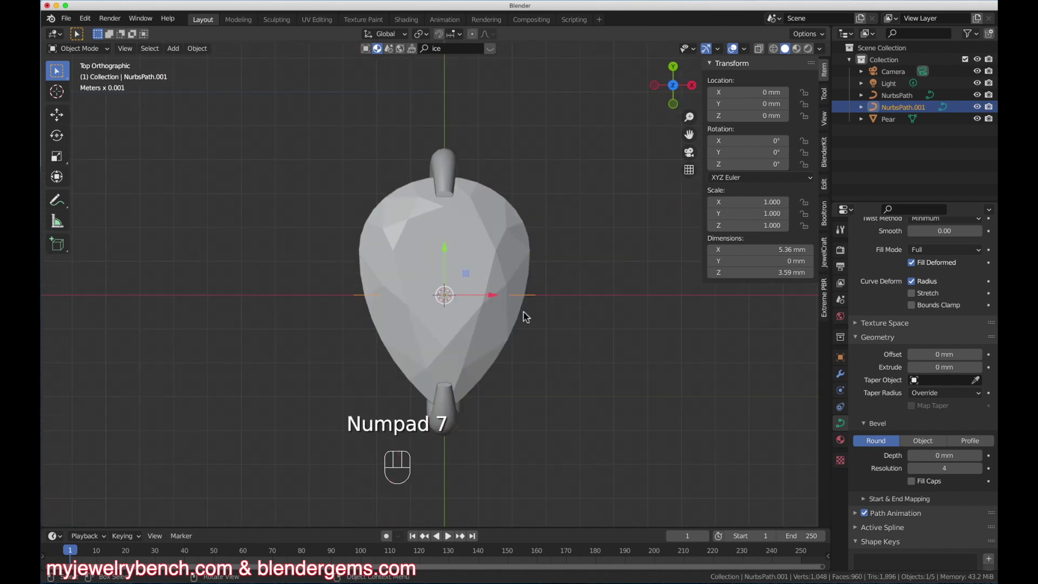
left_click_drag(443, 250, 441, 219)
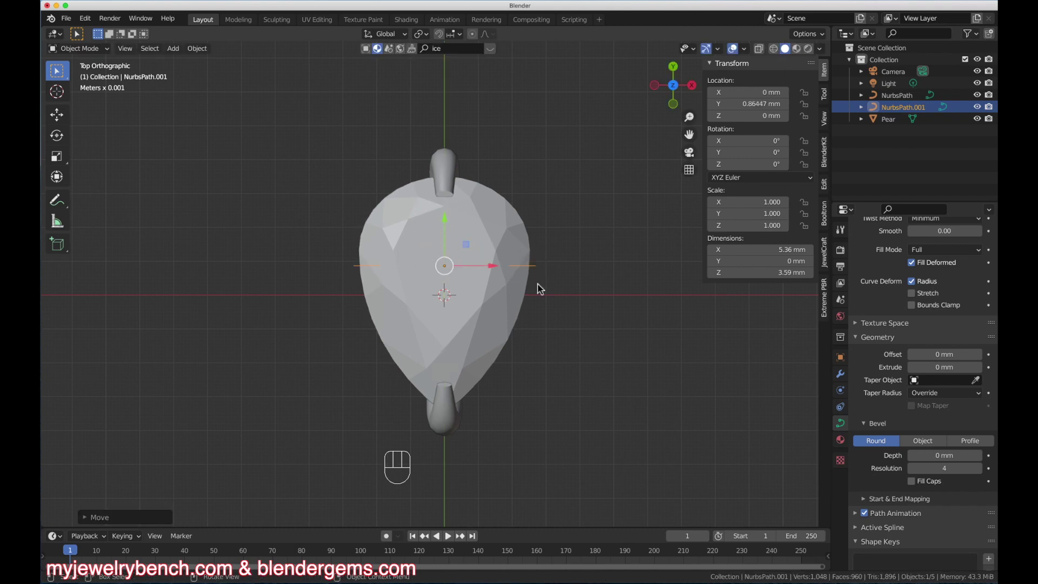
middle_click_drag(508, 277, 309, 294)
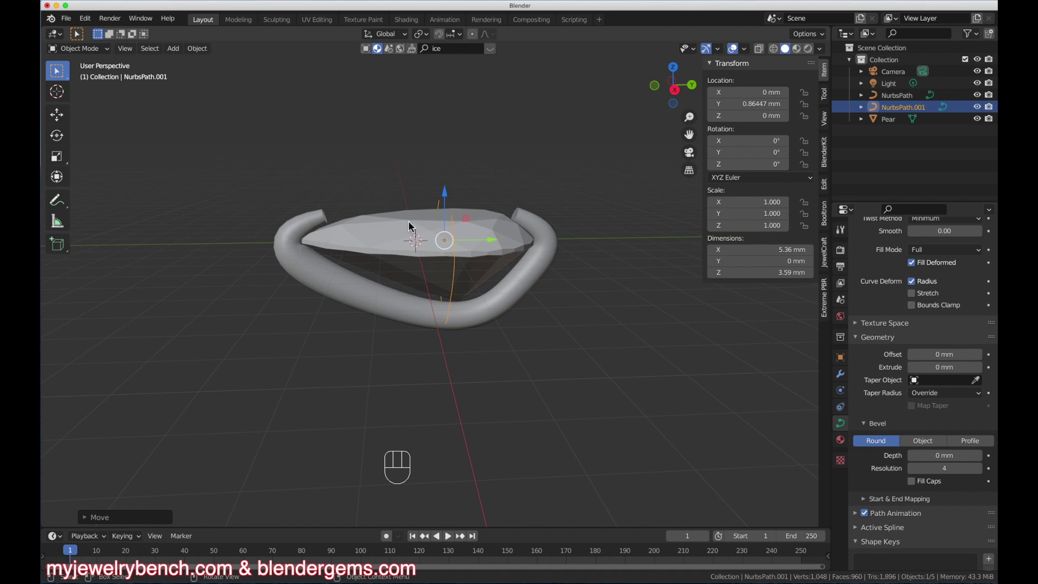
middle_click_drag(409, 226, 394, 318)
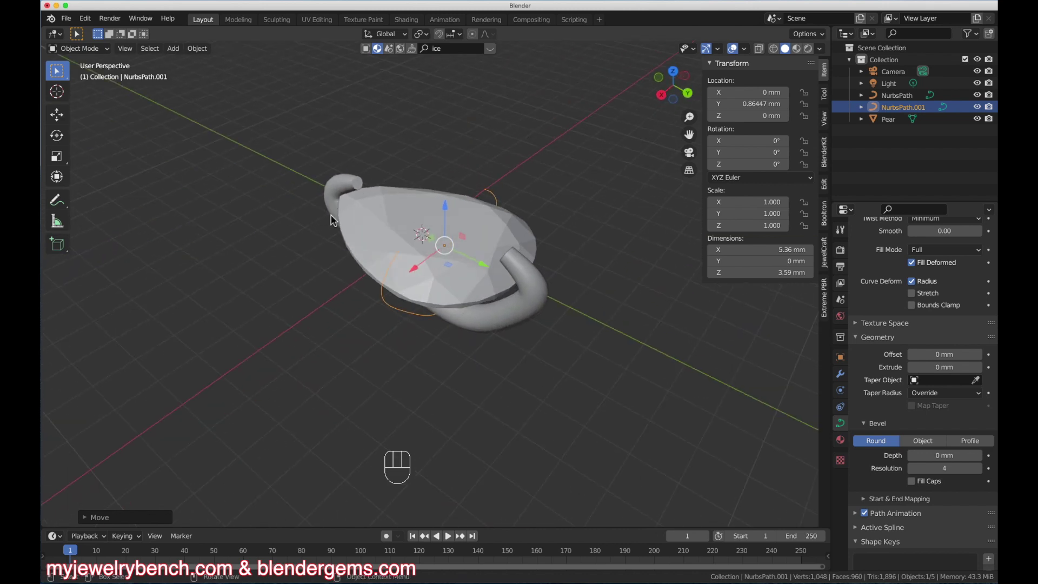
middle_click_drag(332, 182, 410, 187)
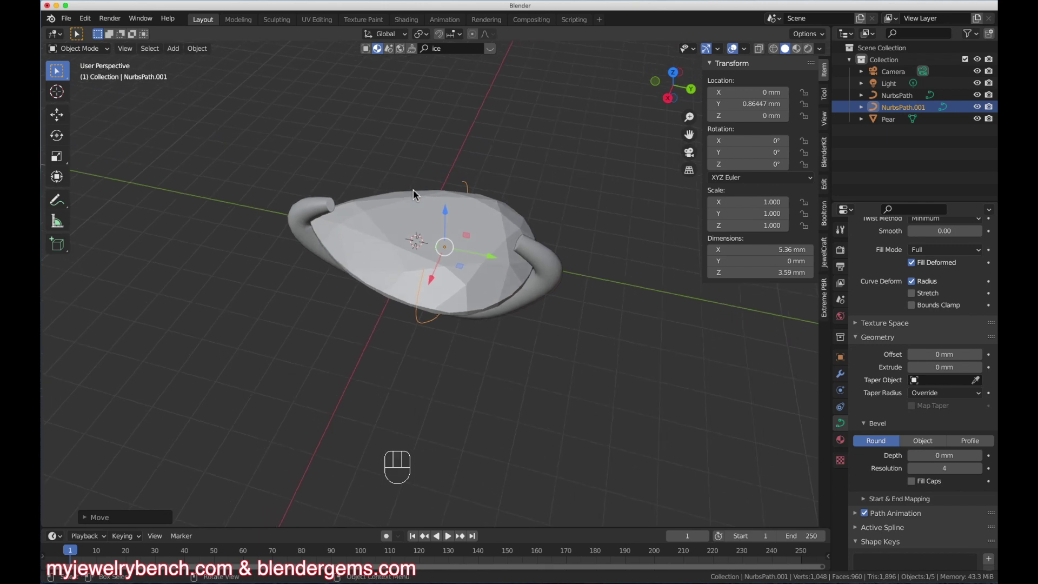
Check the lengthwise path's bevel, give the crosswise path a round bevel depth of 0.42 mm, and enable Fill Caps
left_click(413, 190)
key("KP_1")
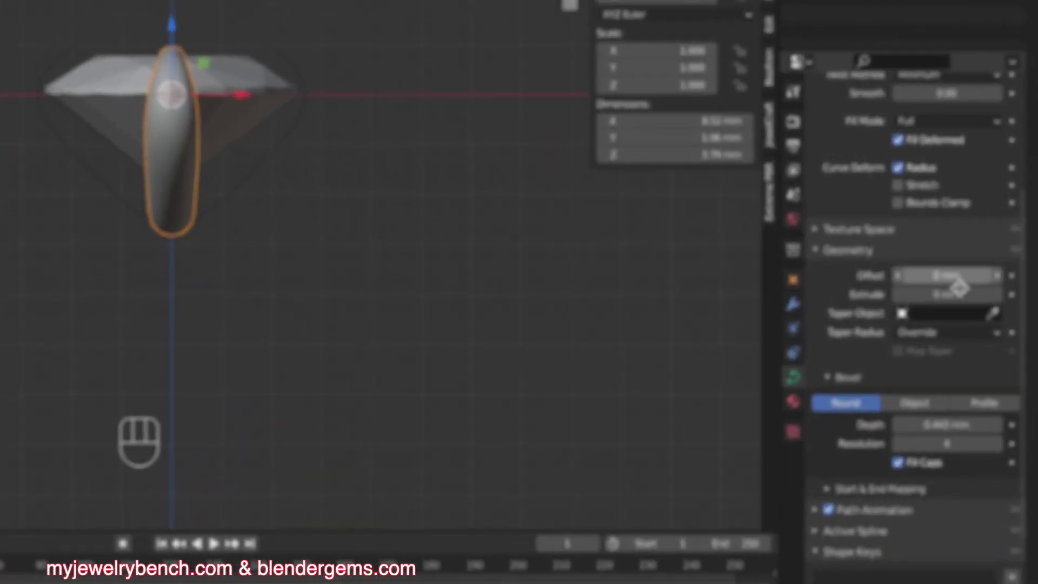
mouse_move(938, 348)
left_mouse_down()
mouse_move(957, 347)
mouse_move(940, 349)
left_mouse_up()
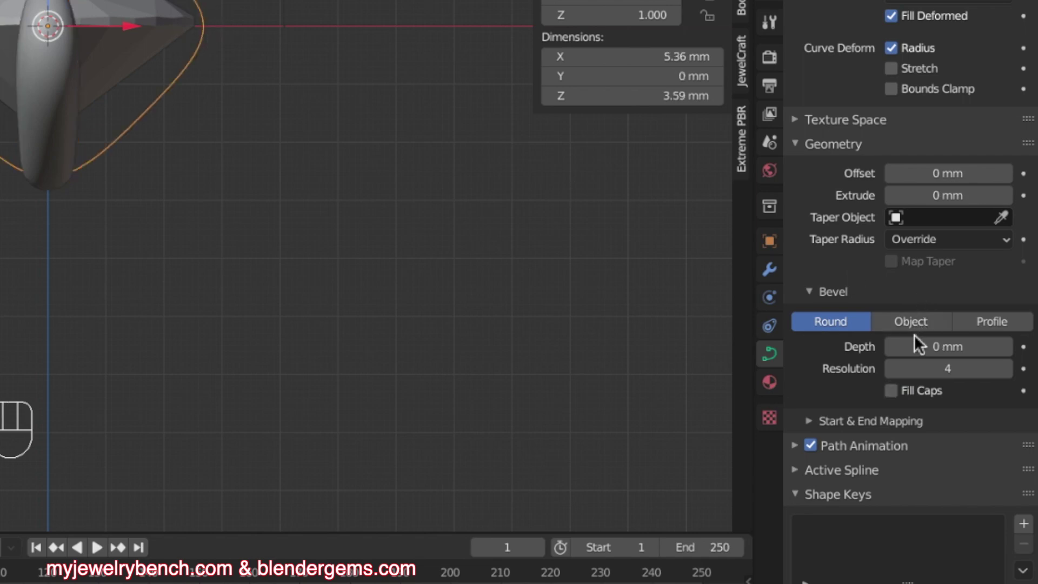
left_click_drag(915, 347, 1025, 347)
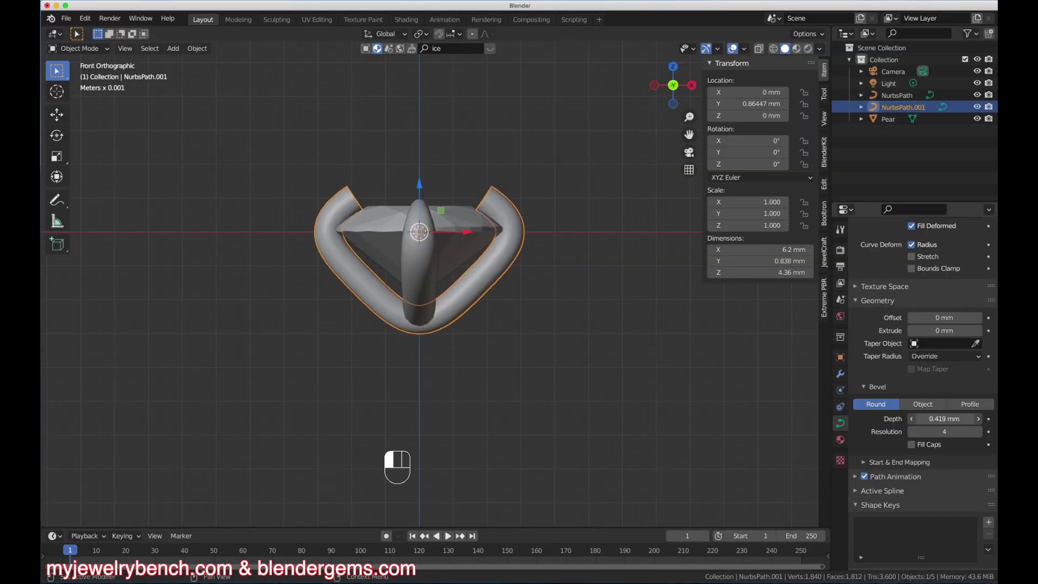
left_click_drag(945, 419, 946, 419)
middle_click_drag(303, 327, 535, 382)
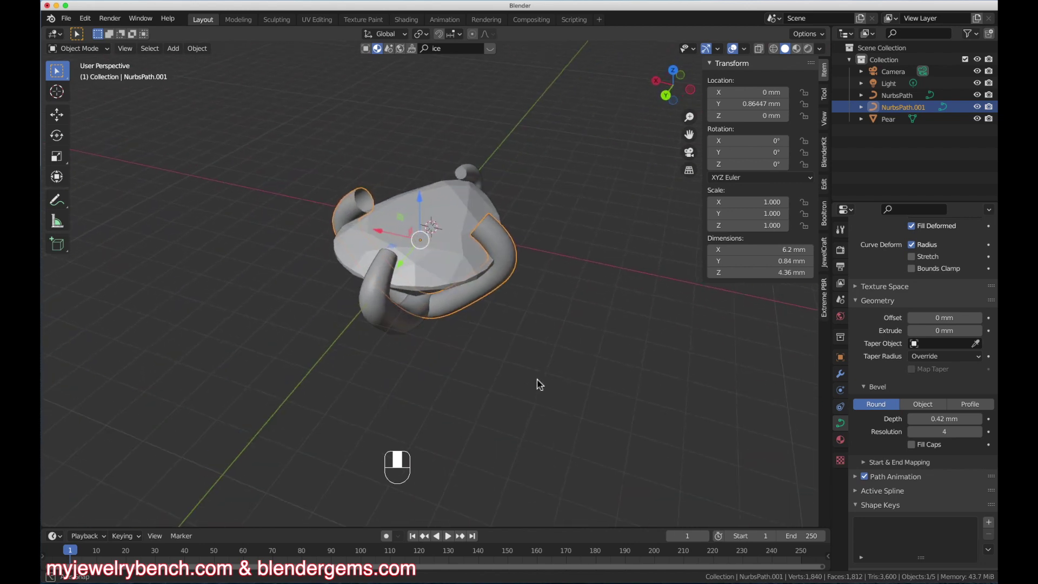
left_click(911, 446)
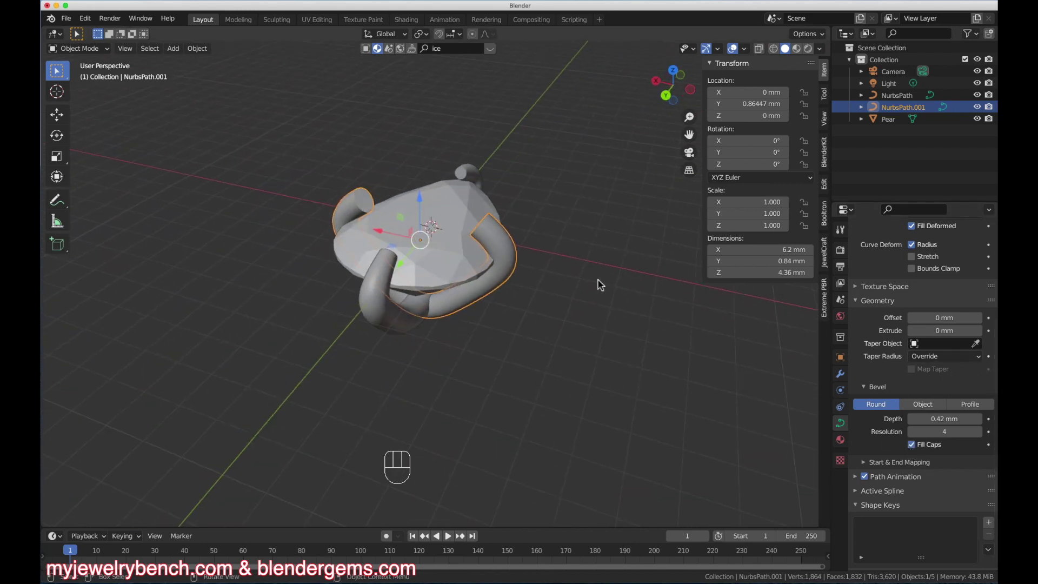
middle_click_drag(598, 282, 303, 171)
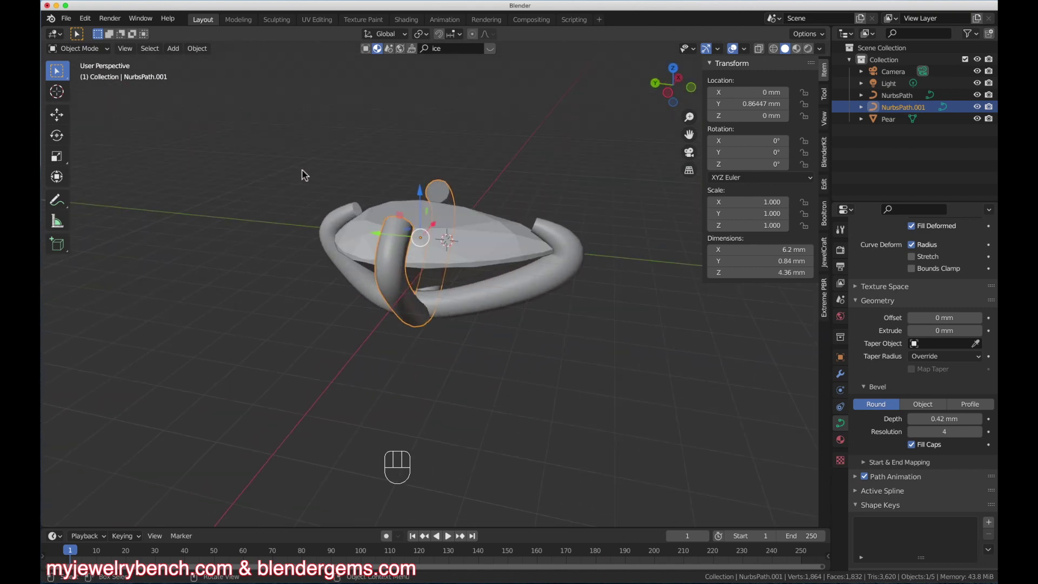
Edit the crosswise path in the front view and raise its lowest control point slightly
key("KP_1")
key("Tab")
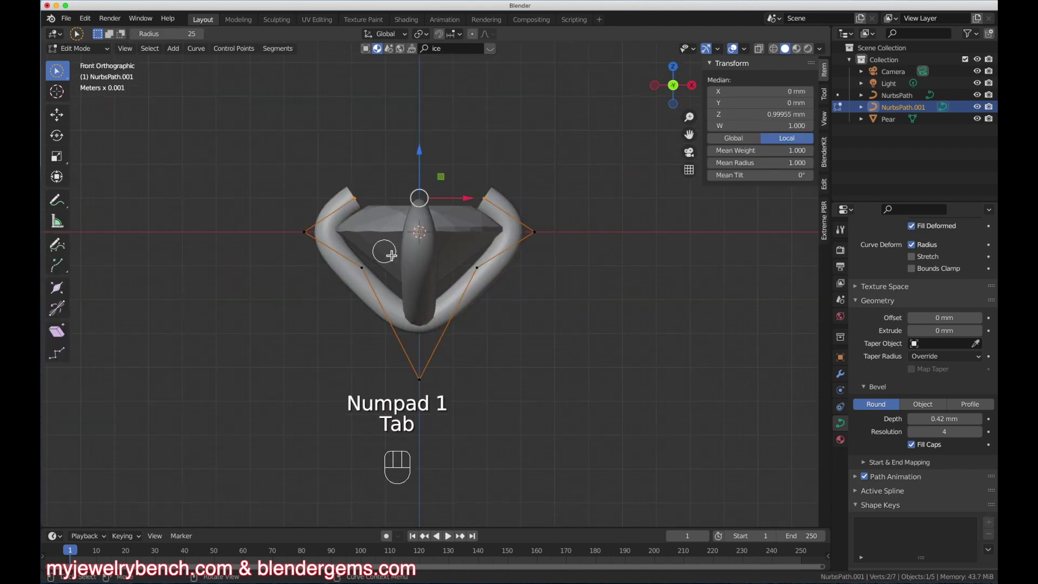
left_click(423, 385)
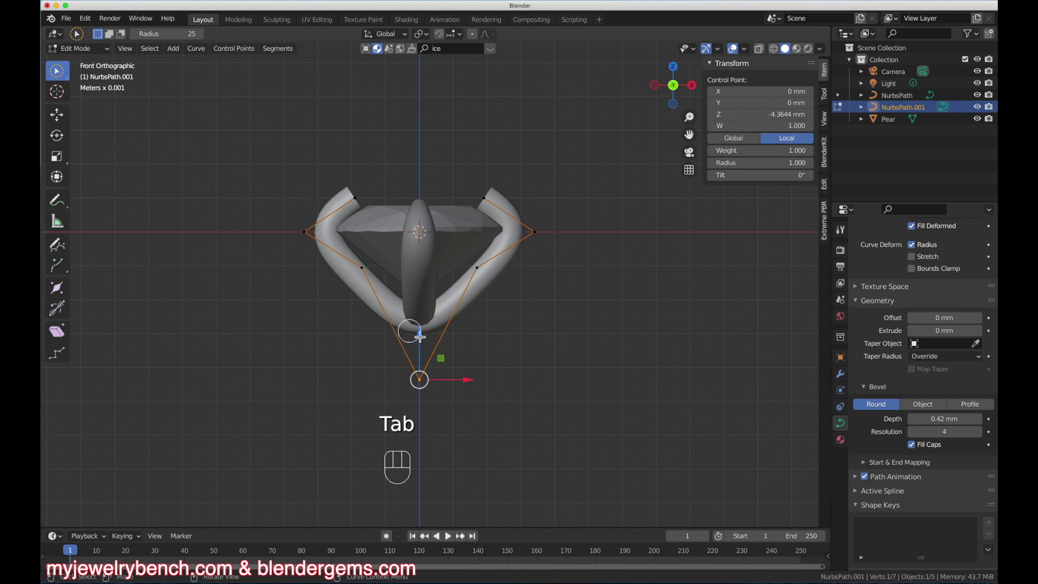
left_click_drag(423, 335, 424, 321)
middle_click_drag(419, 324, 423, 355)
Taper the crosswise path's two prong tips by shrinking their end points to a radius of about 0.351
left_click(487, 215)
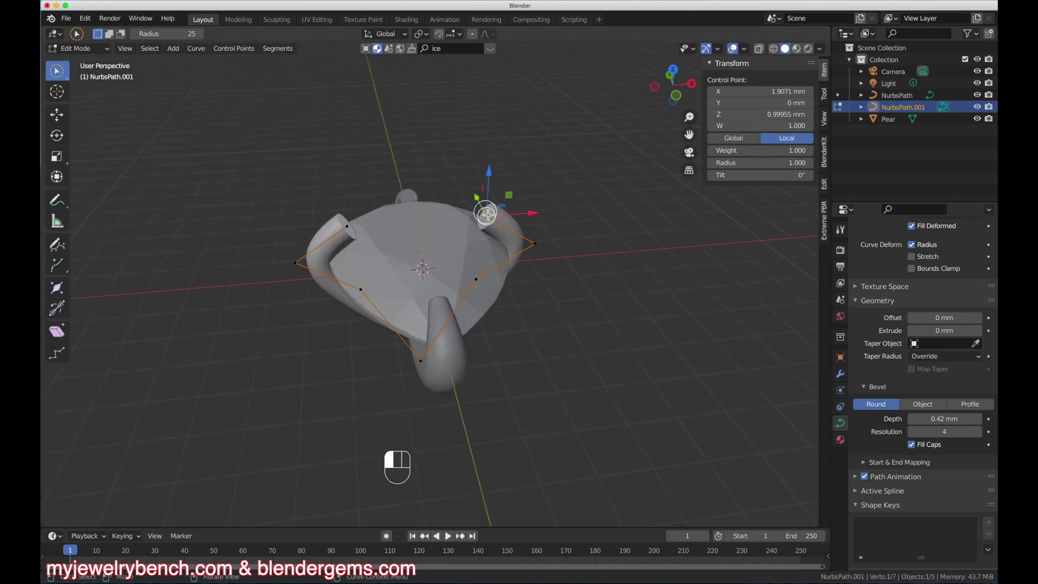
left_click(348, 226, "shift")
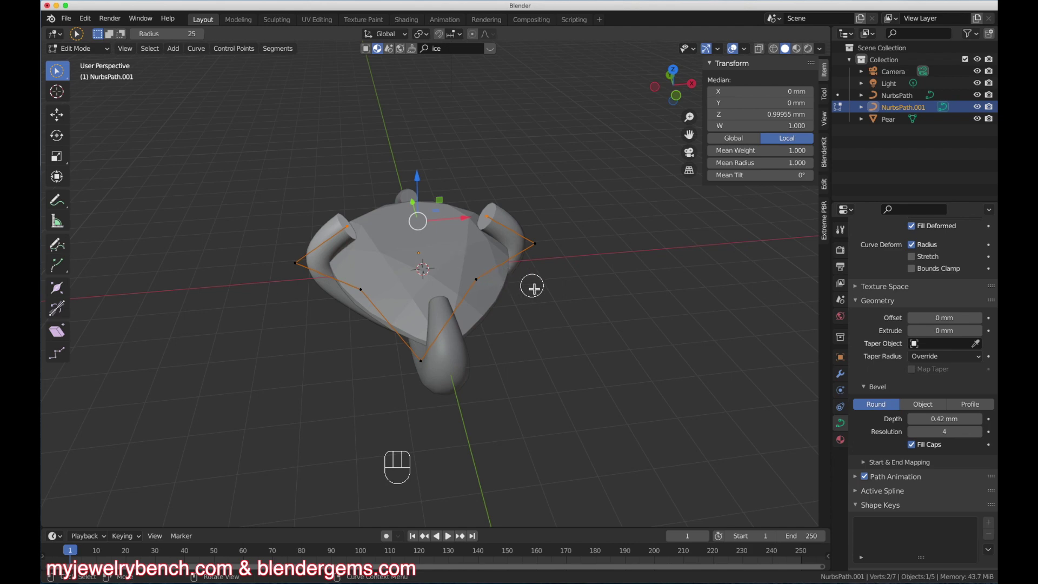
key("ctrl+s")
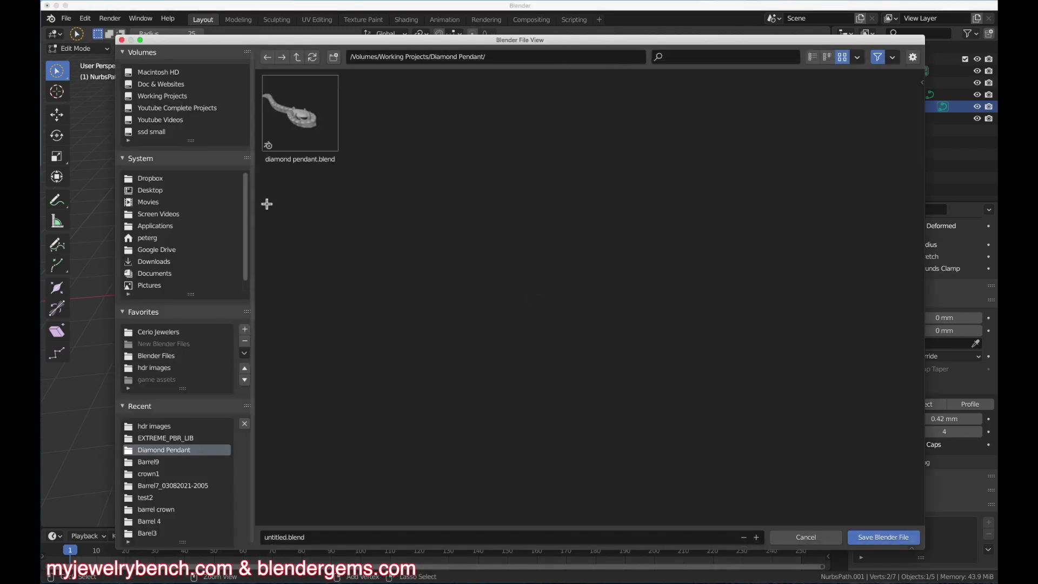
left_click(122, 40)
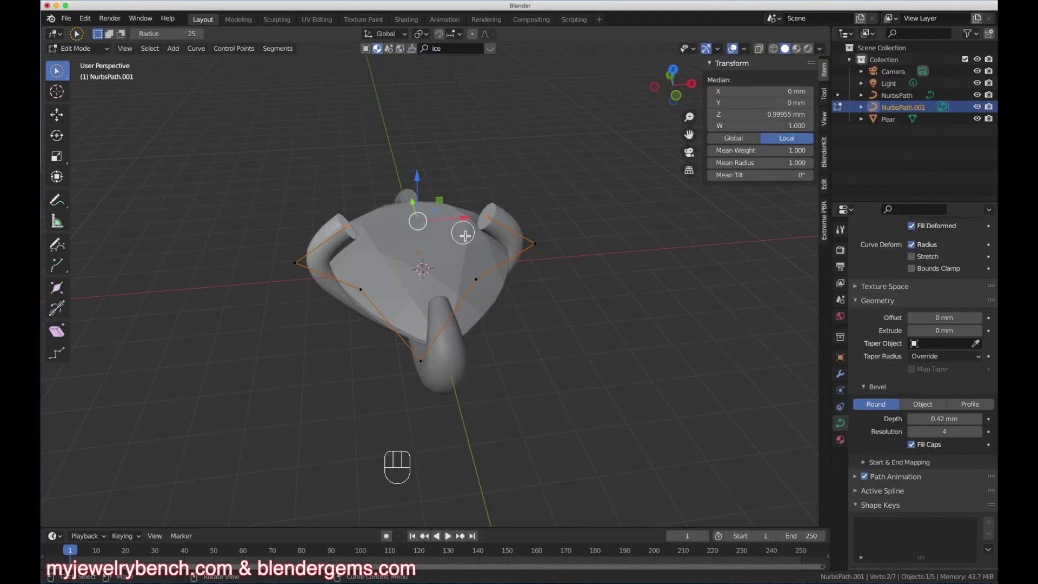
key("alt+s")
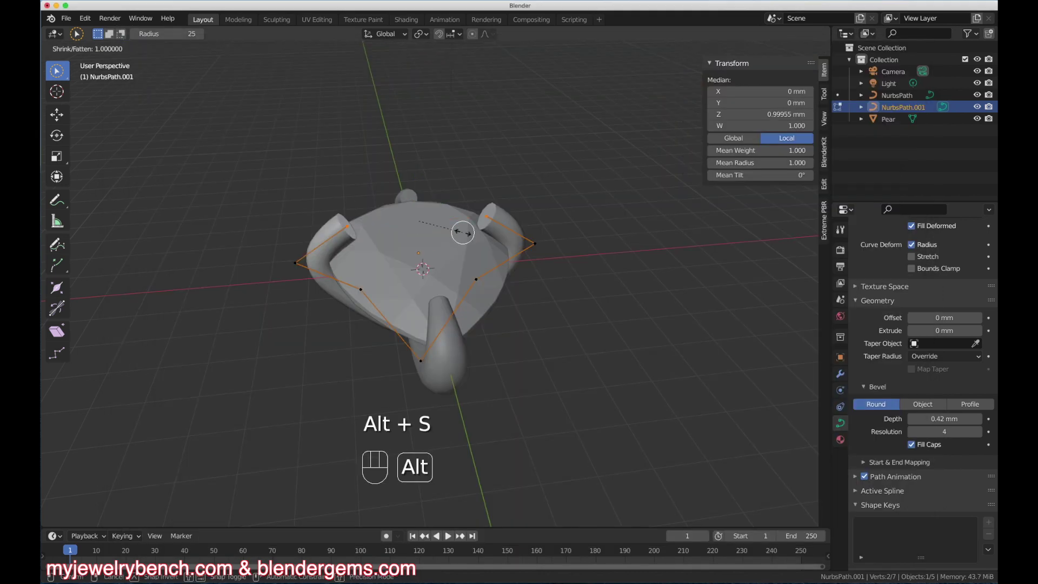
left_click(427, 222)
Lower both prong tip points individually onto the gem, the one on the positive X side to X 1.87 mm and Z 0.73 mm
key("KP_3")
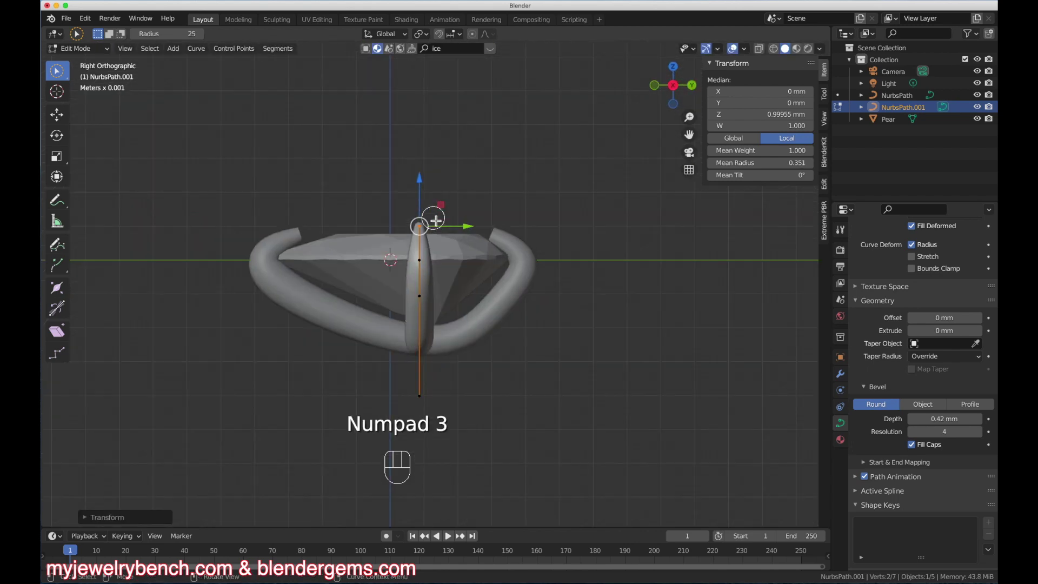
key("KP_1")
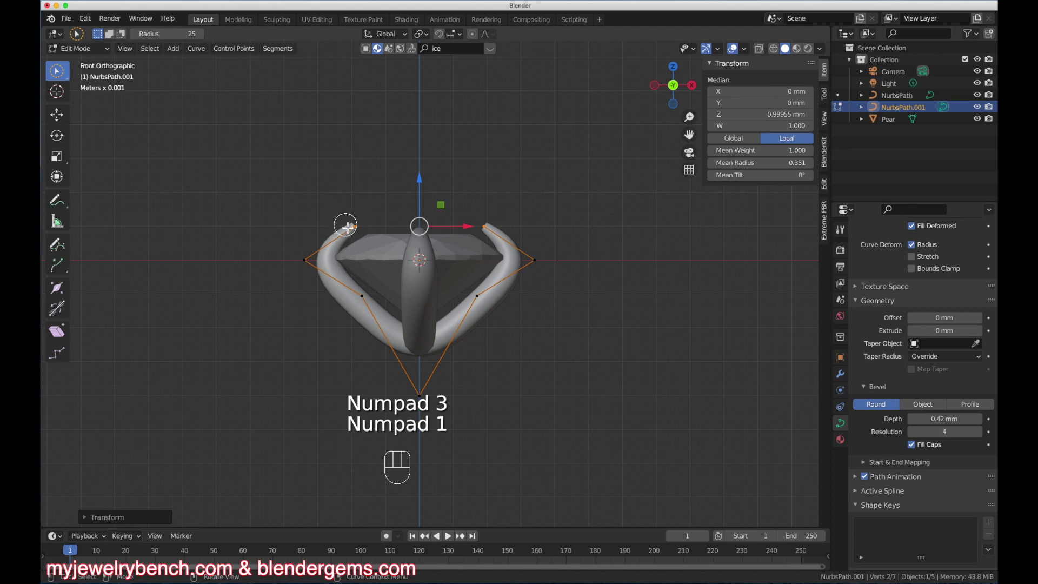
left_click(347, 227)
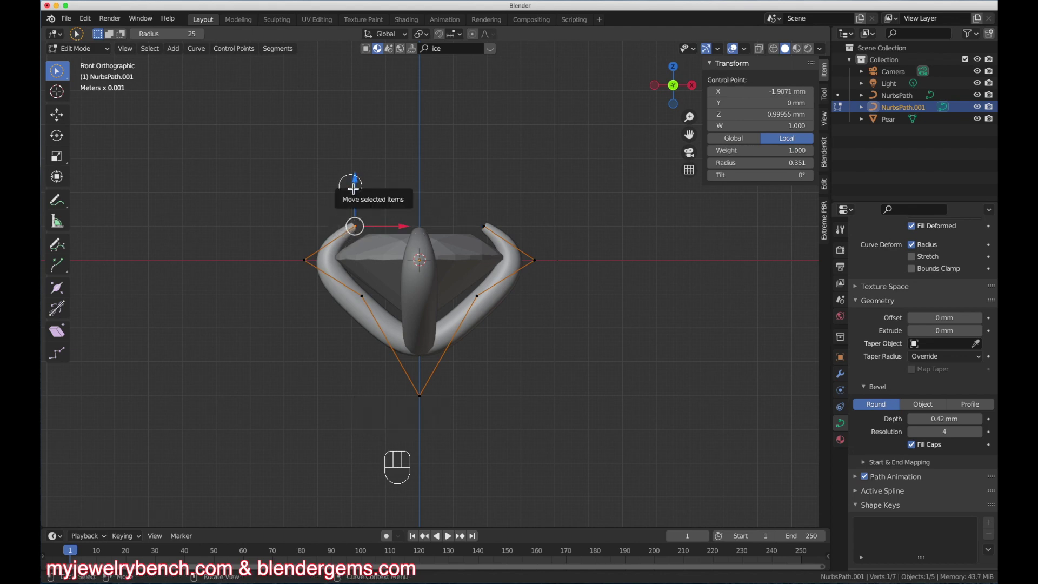
key("g")
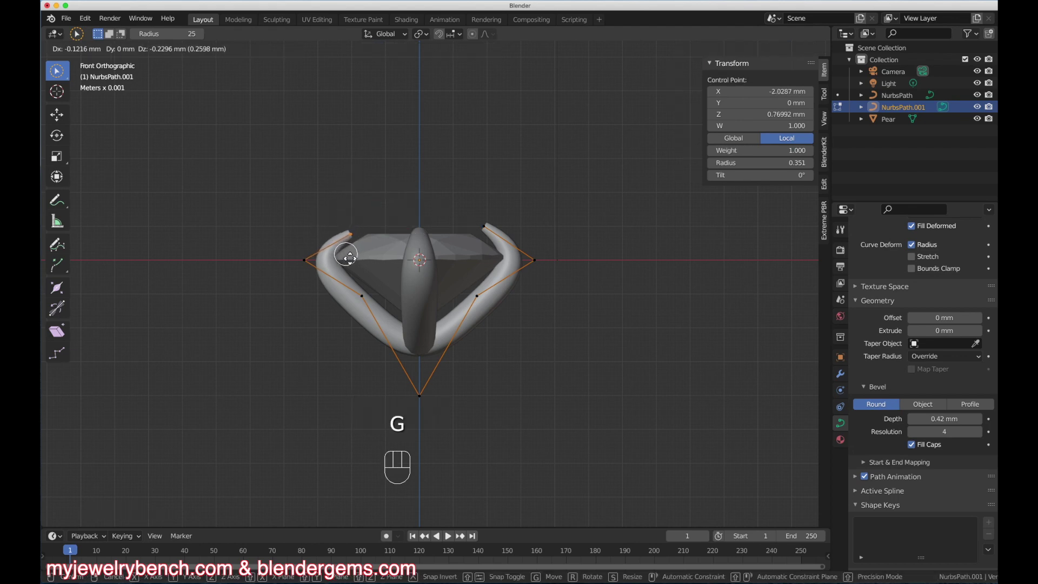
left_click(348, 255)
left_click(486, 227)
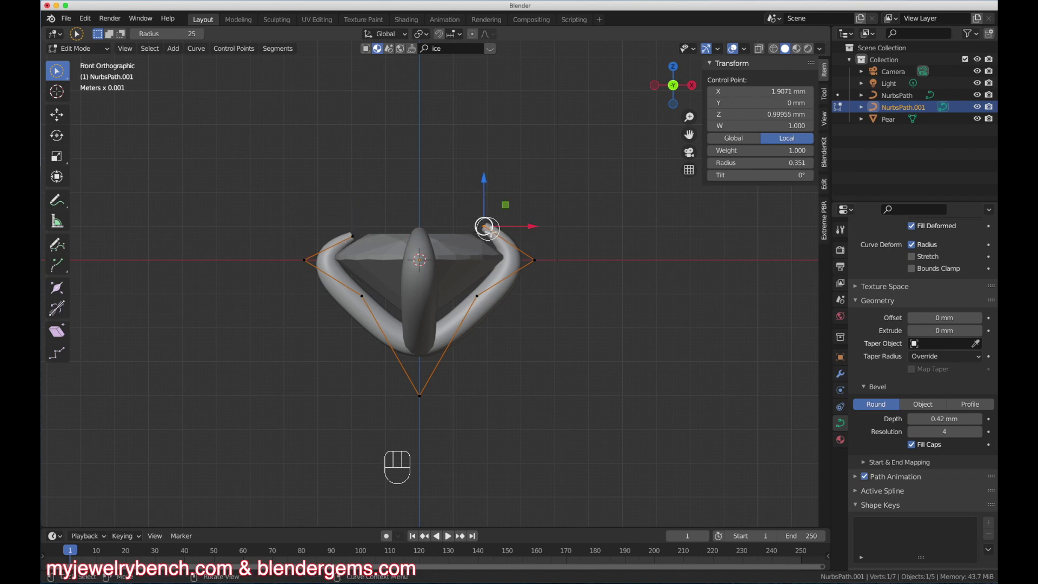
key("g")
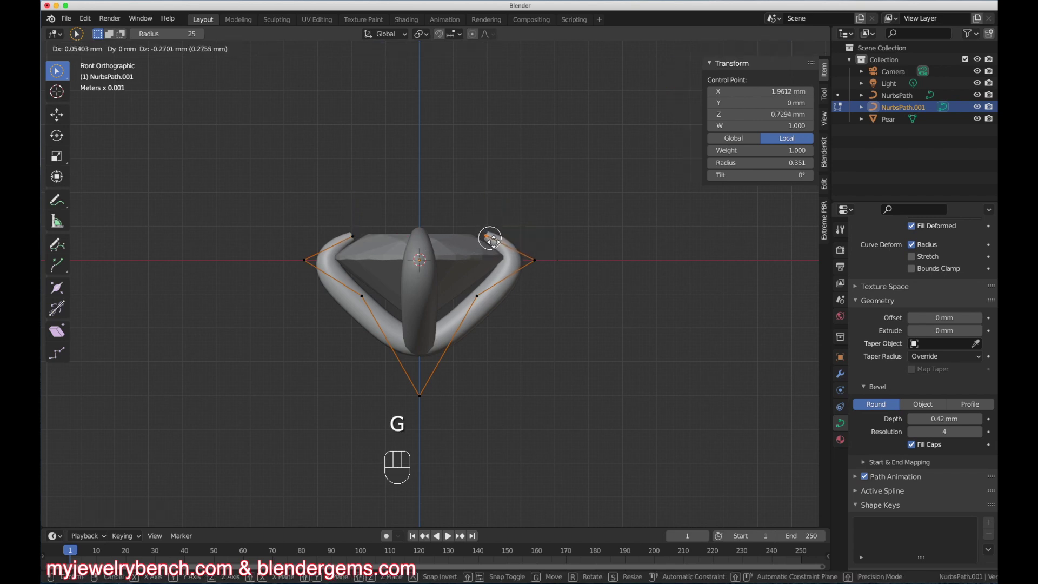
left_click(487, 234)
Thicken the crosswise path at its two outermost side control points to a radius of 1.270 and leave Edit Mode
middle_click_drag(521, 234, 631, 262)
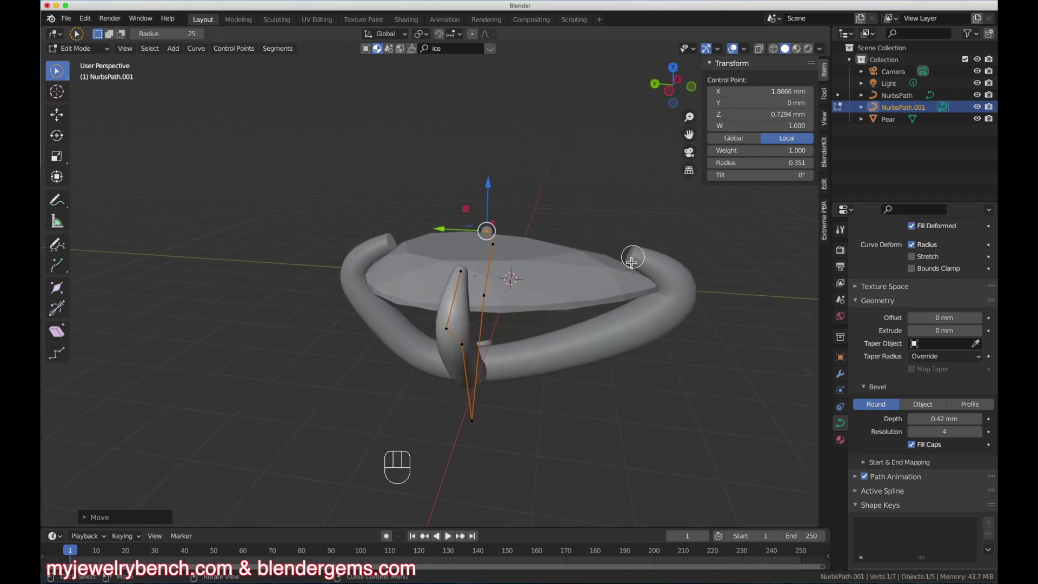
left_click(447, 328)
middle_click_drag(446, 328, 379, 272)
scroll(356, 290, "down", 5)
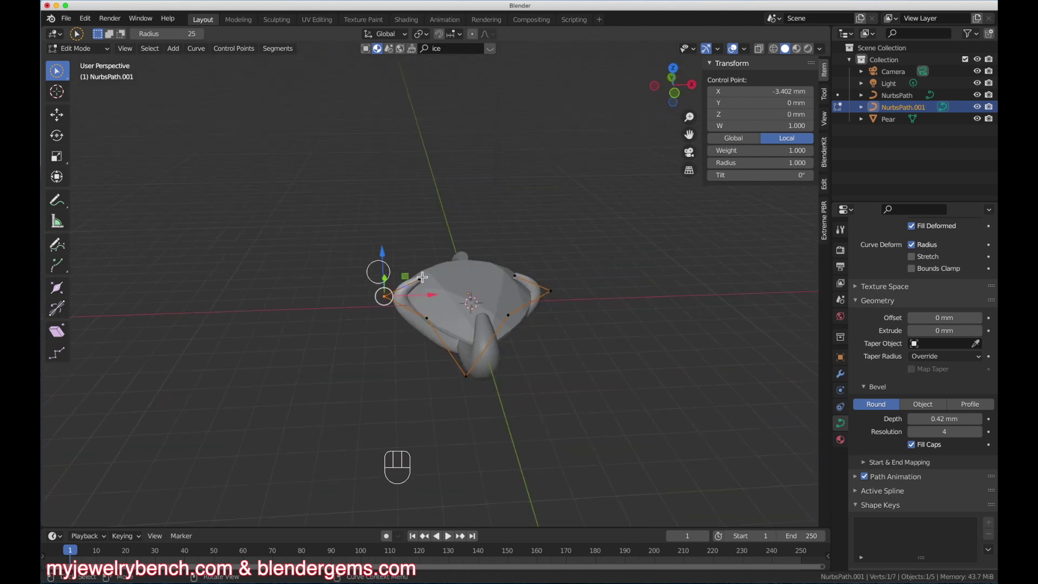
left_click(552, 293, "shift")
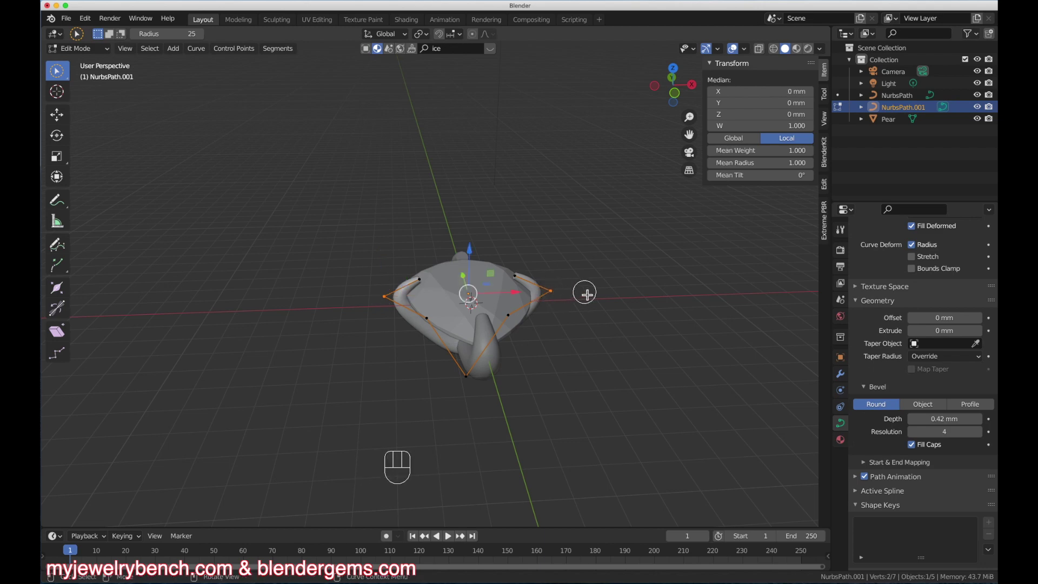
key("alt+s")
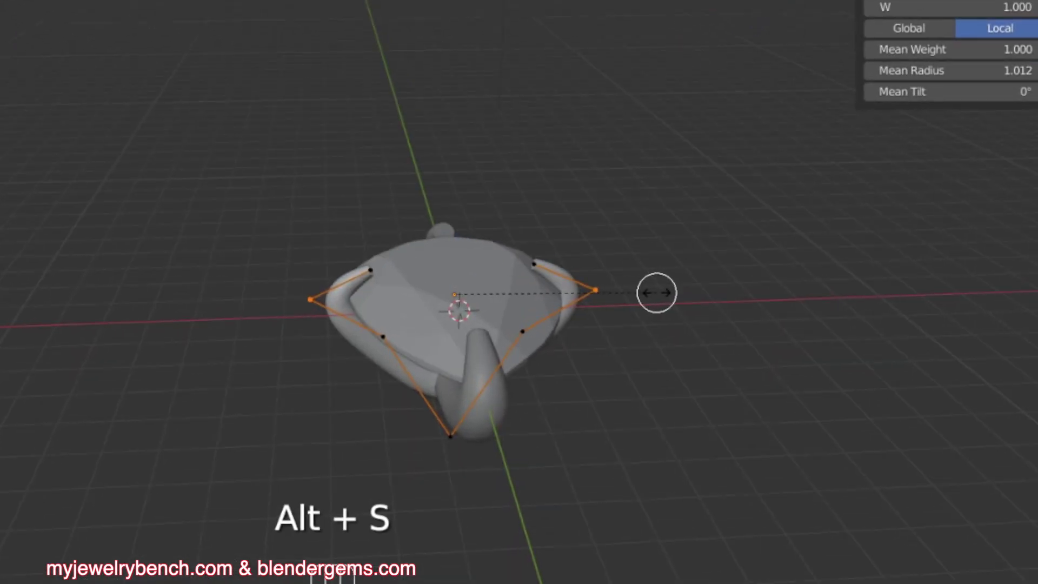
left_click(706, 309)
middle_click_drag(707, 308, 670, 310)
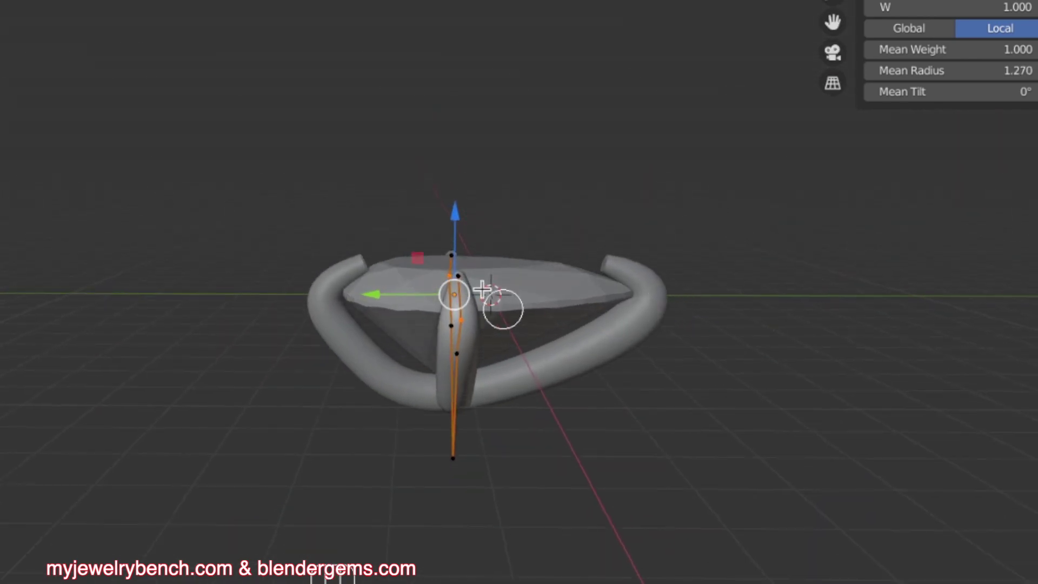
middle_click_drag(432, 286, 520, 269)
key("Tab")
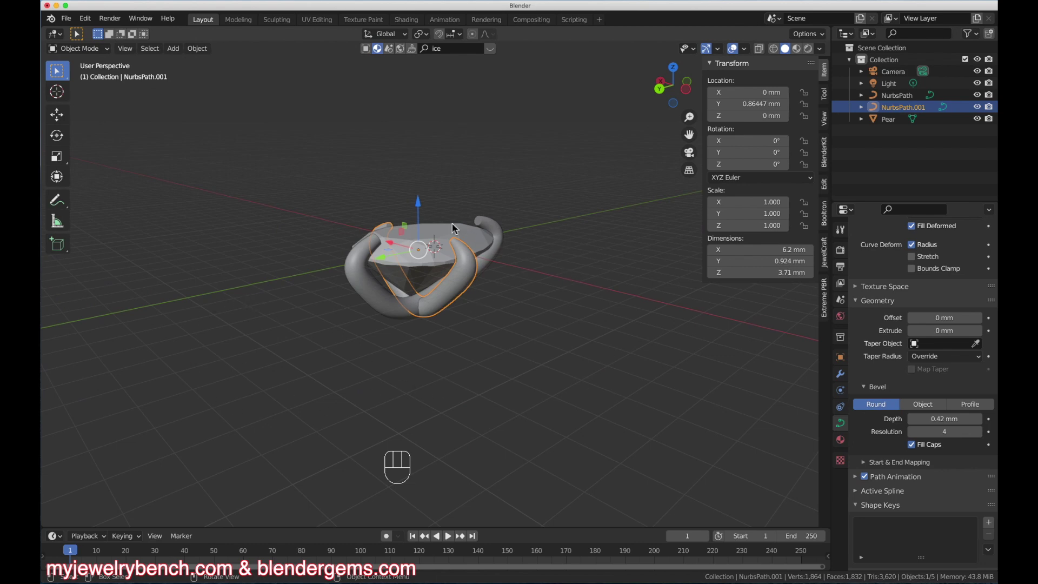
Add a new NURBS path at the origin in the top view, over the pear gem
middle_click_drag(453, 228, 332, 283)
left_click(386, 264)
key("KP_7")
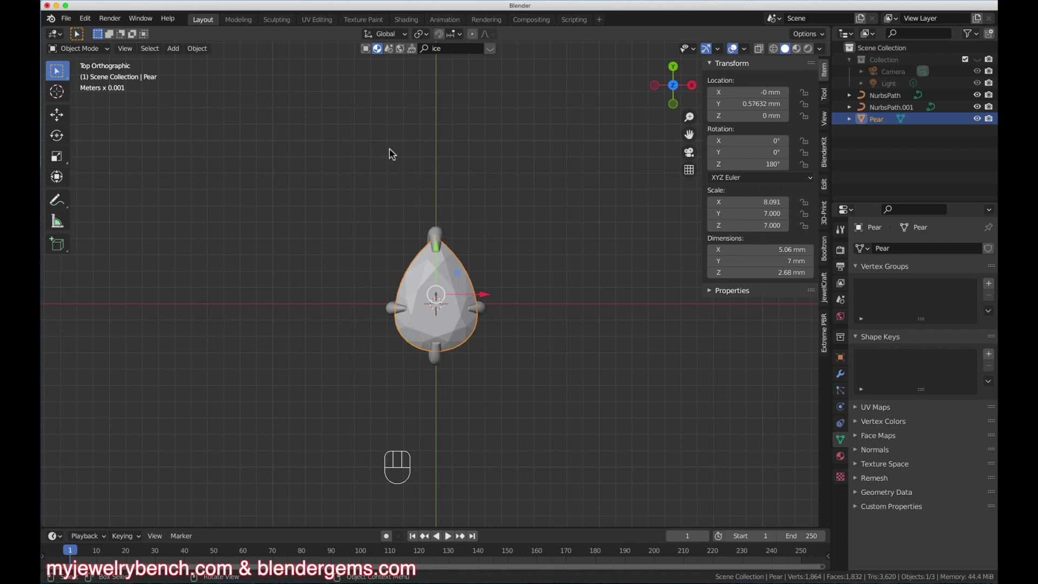
scroll(428, 274, "down", 1)
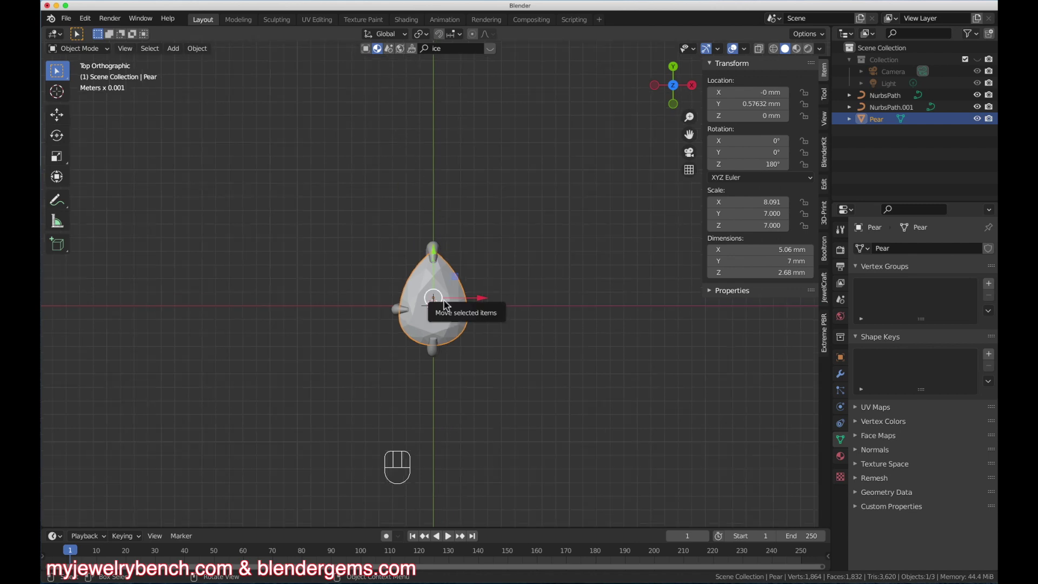
key("shift+a")
mouse_move(447, 306)
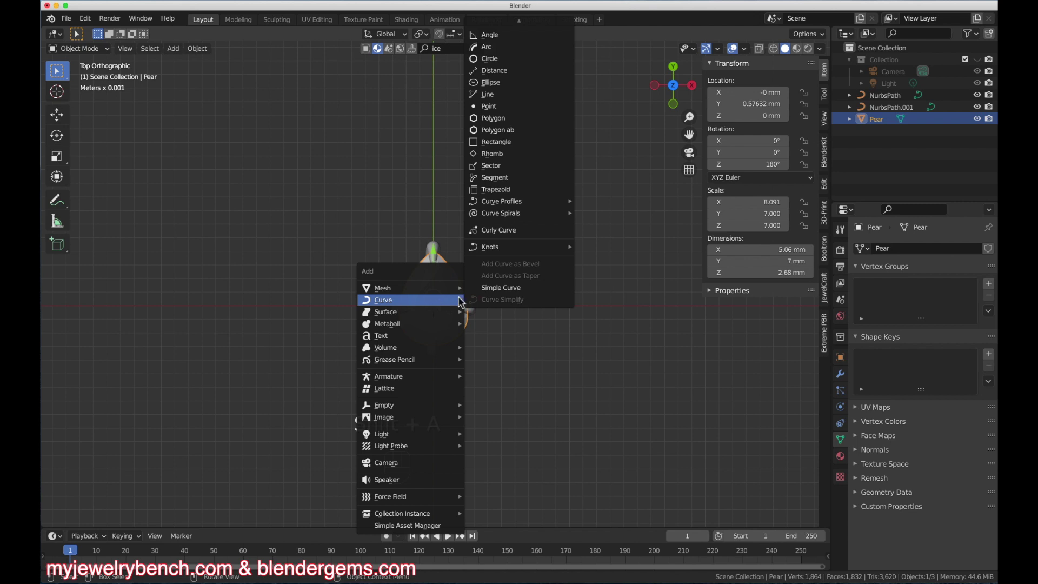
scroll(519, 71, "up", 3)
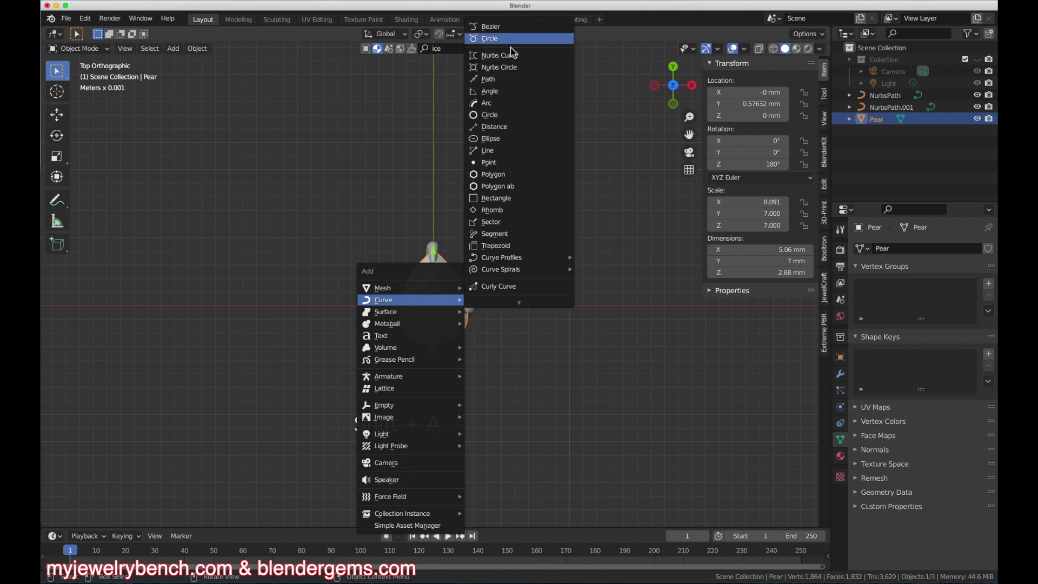
left_click(506, 79)
Scale the new path by about 3.456 and rotate it 90° about Z to run along the gem's length
key("s")
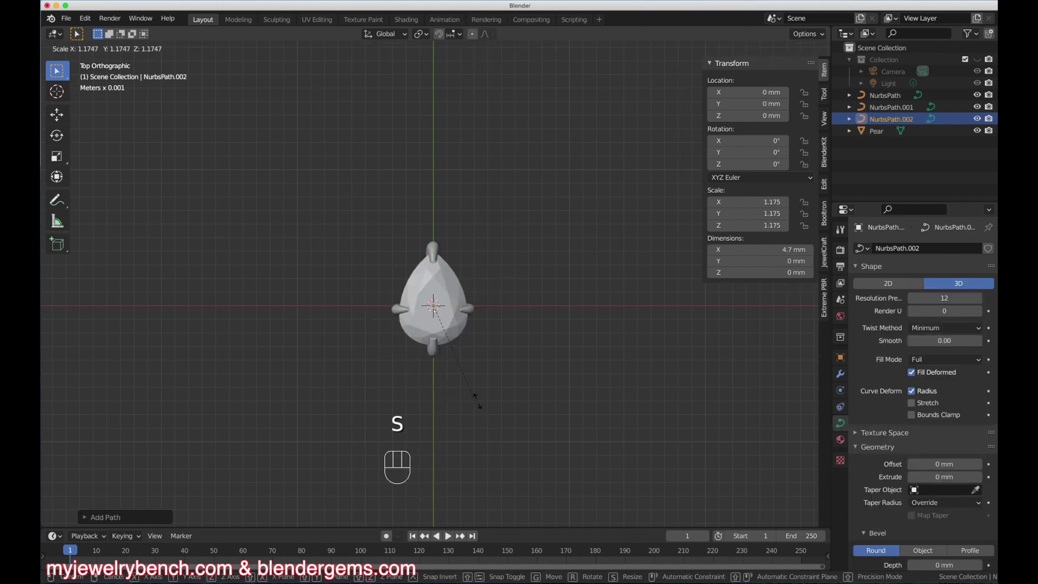
left_click(700, 458)
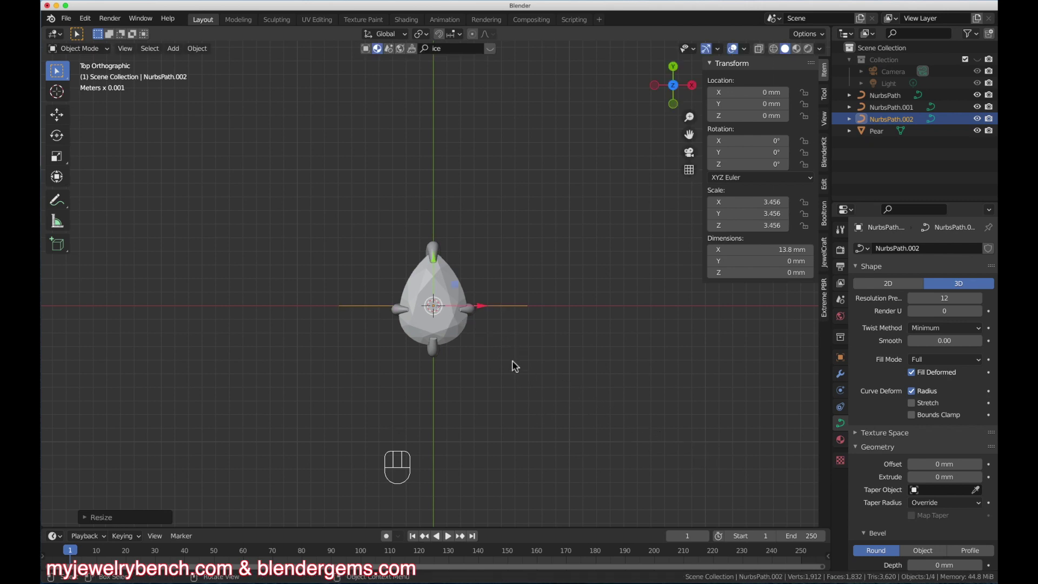
type("r90")
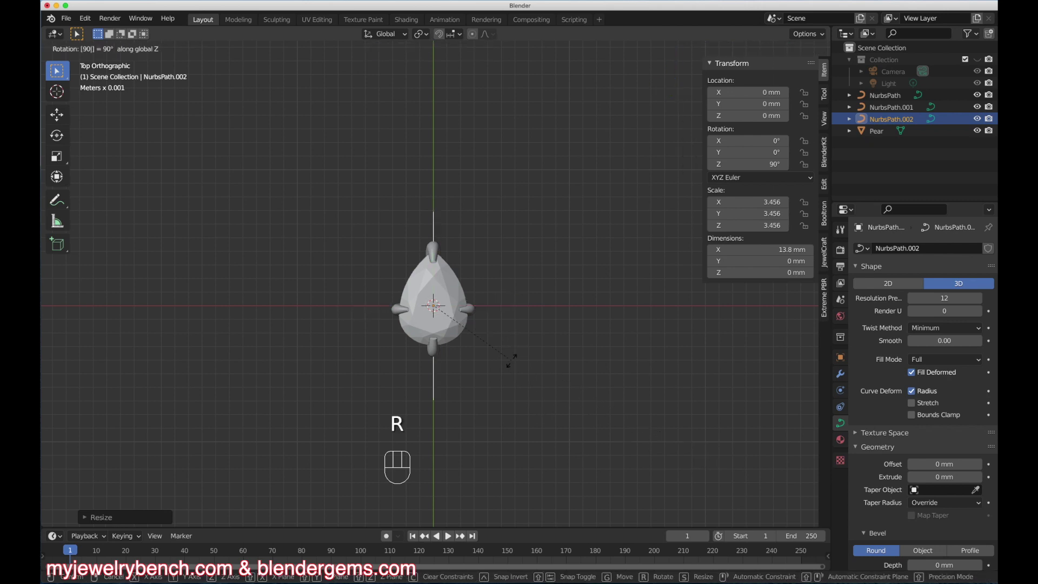
key("Return")
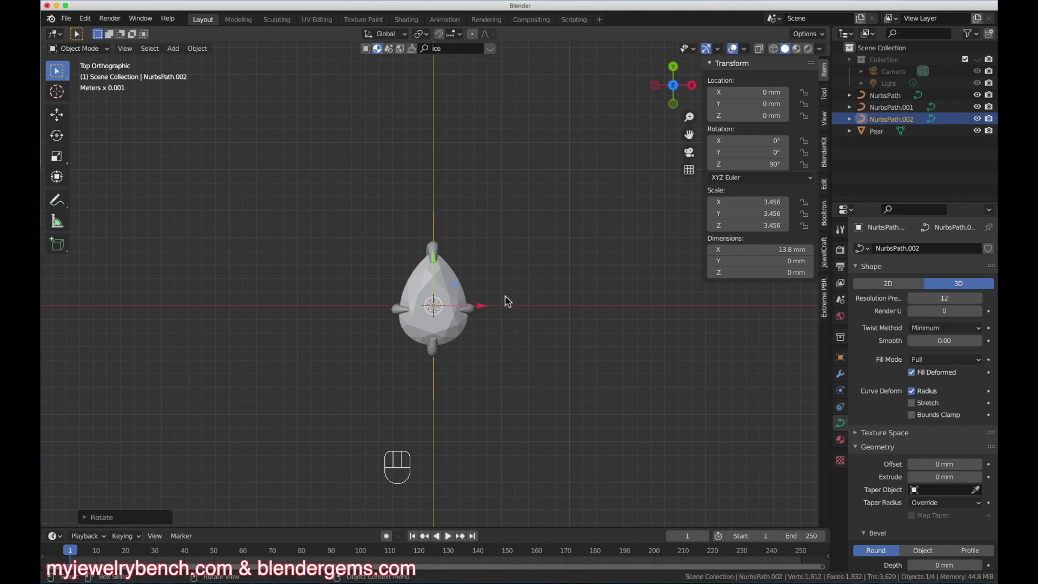
Edit the new path and subdivide all of its segments once
key("Tab")
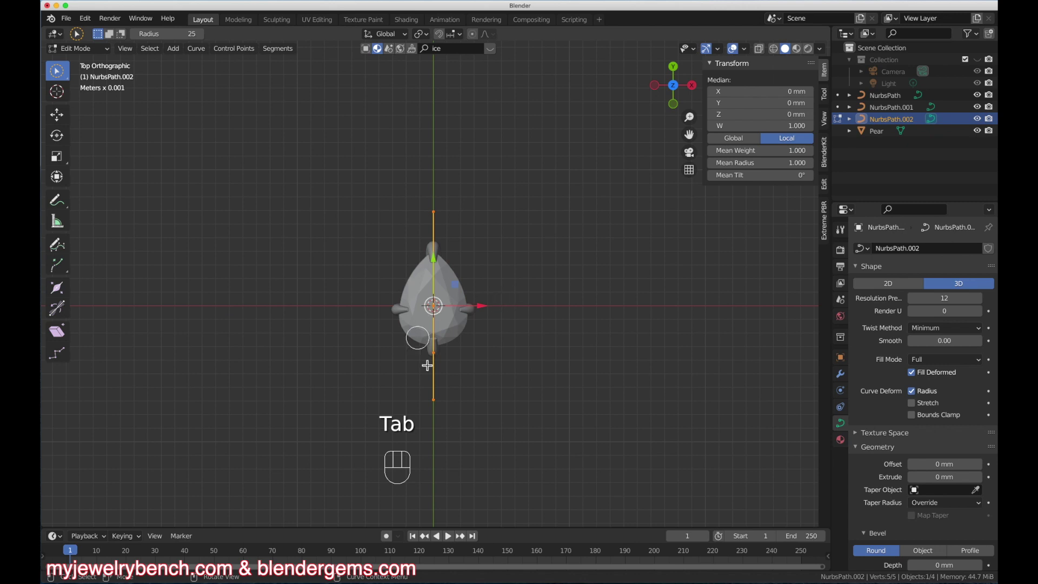
key("a")
key("a")
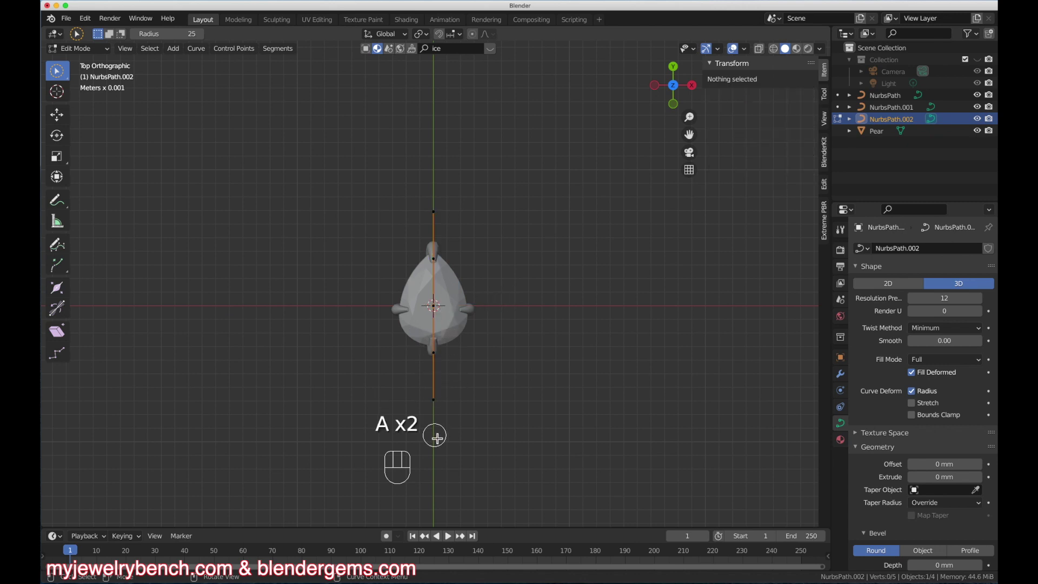
key("a")
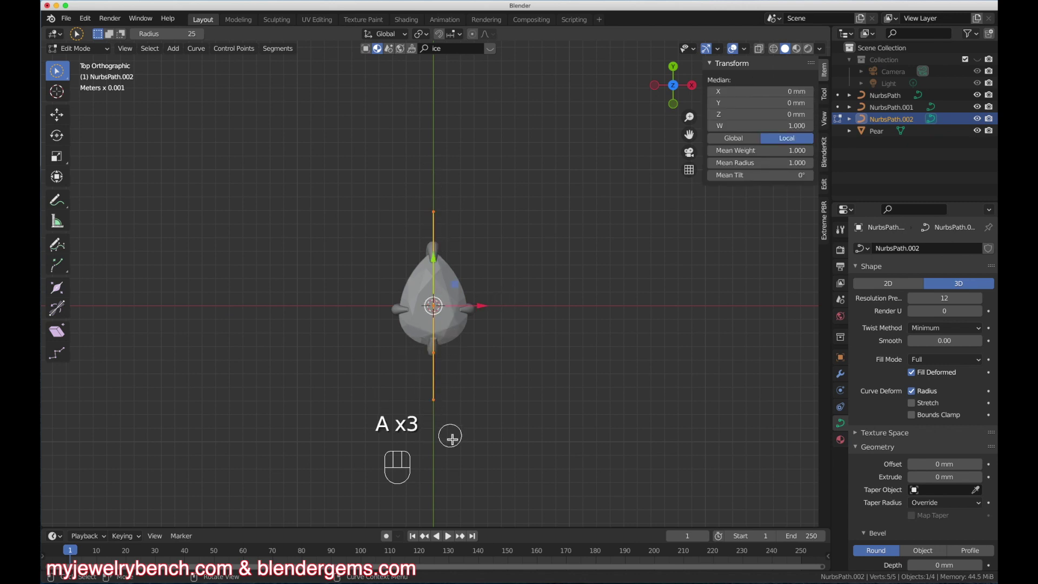
right_click(439, 368)
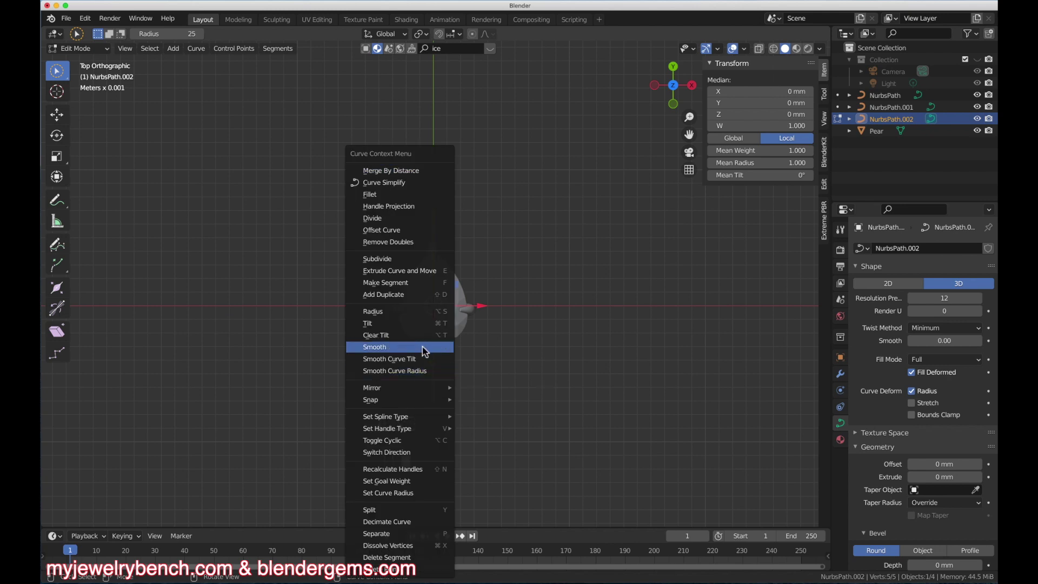
left_click(399, 259)
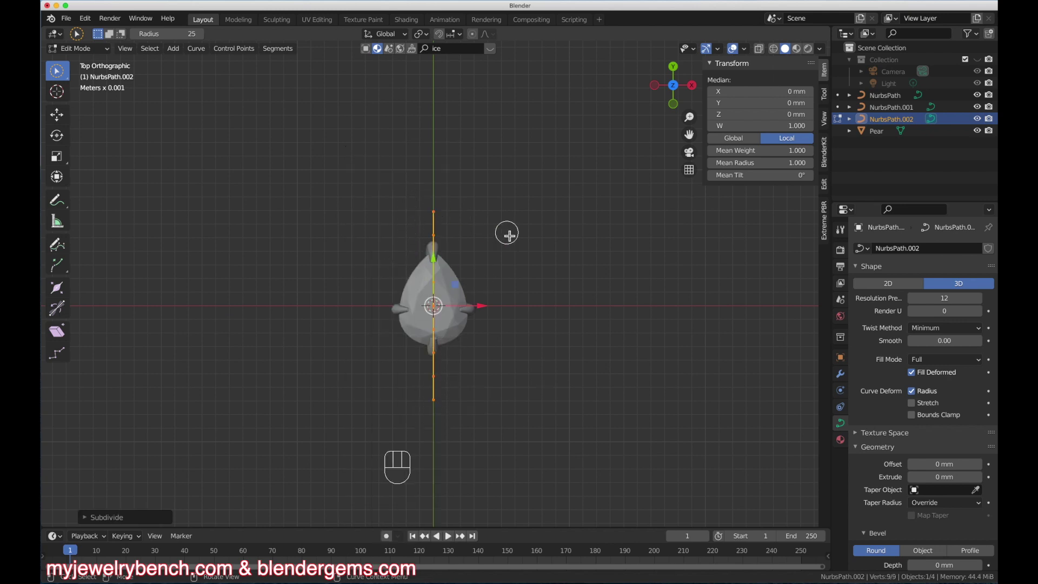
Wrap the path's lower end around the gem's negative X side and below its rounded end by moving three control points
left_click(431, 400)
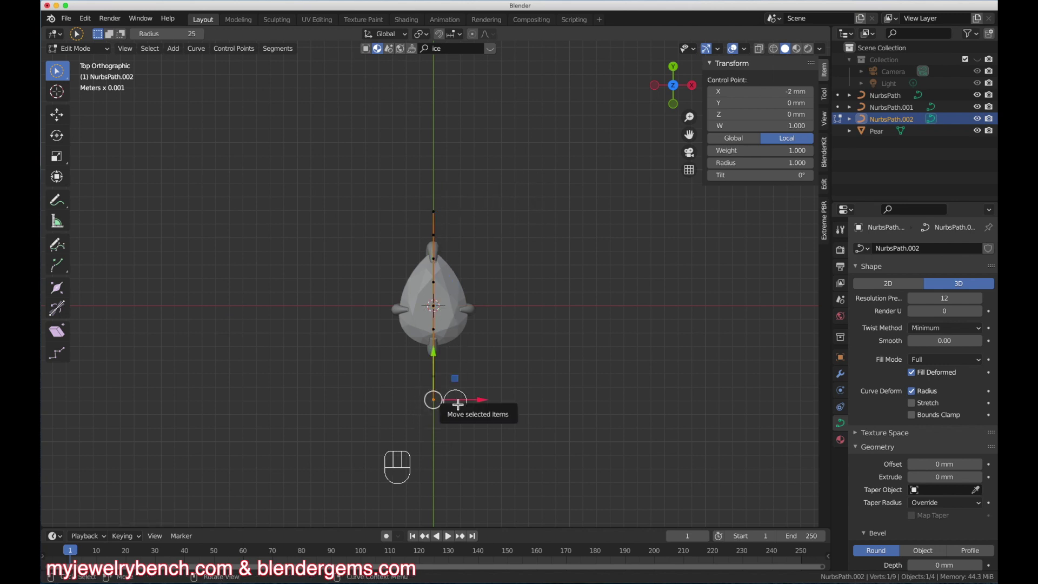
key("g")
left_click(410, 277)
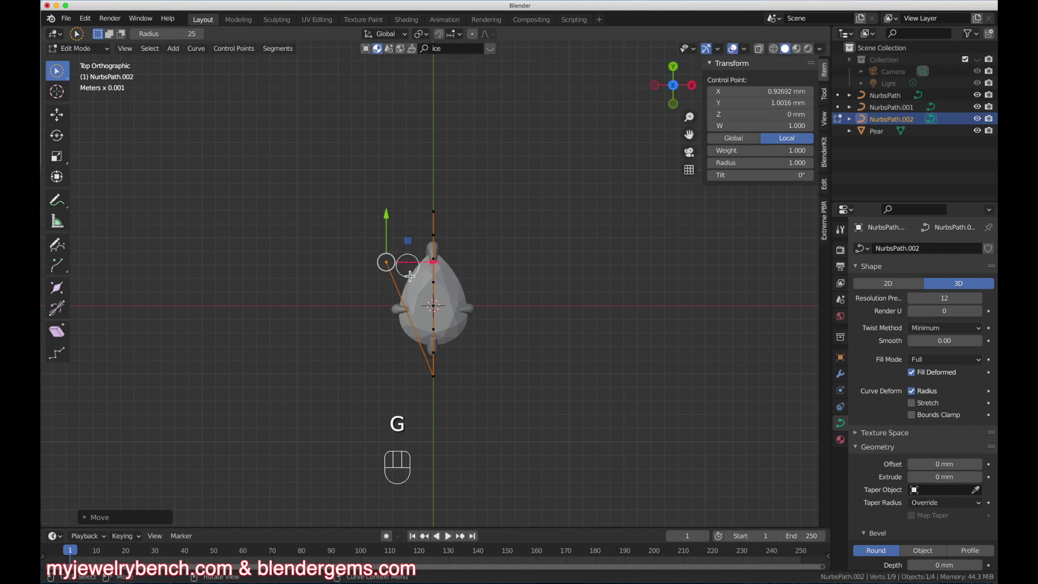
key("g")
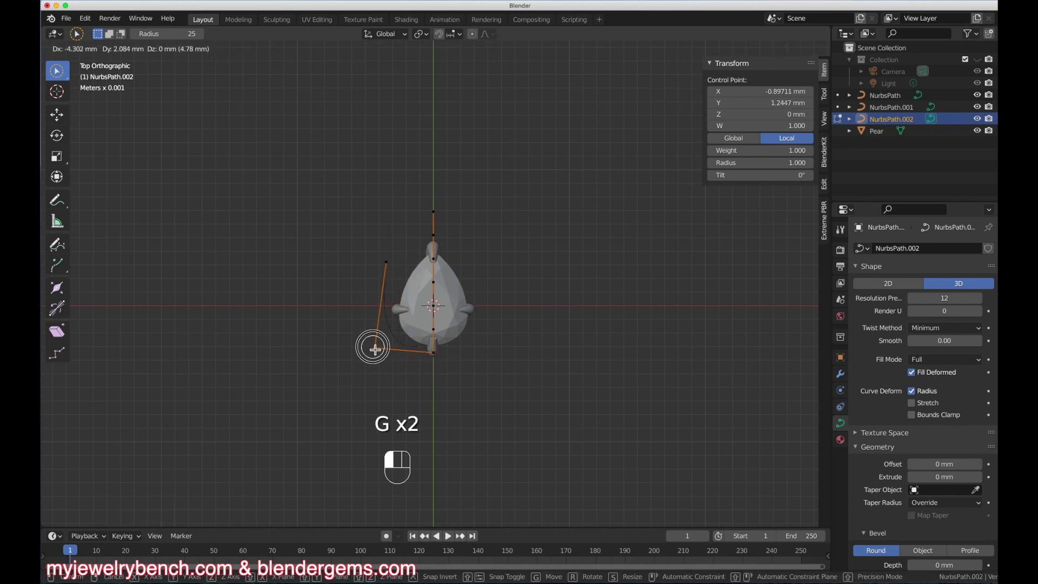
left_click(378, 351)
left_click(436, 357)
key("g")
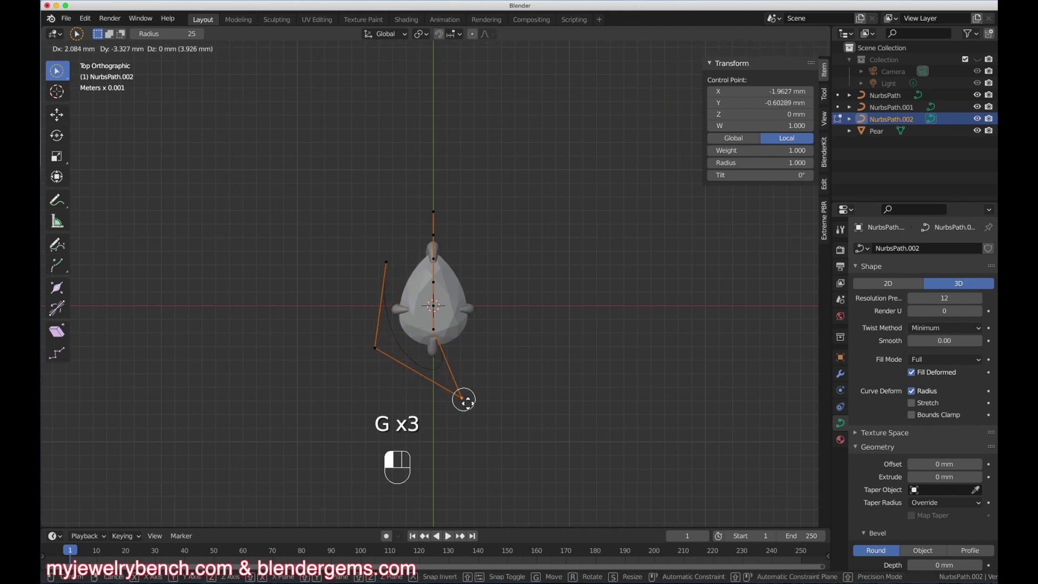
left_click(462, 400)
Move the next two control points outward to the gem's positive X side so the path continues around the stone
left_click(433, 320)
key("g")
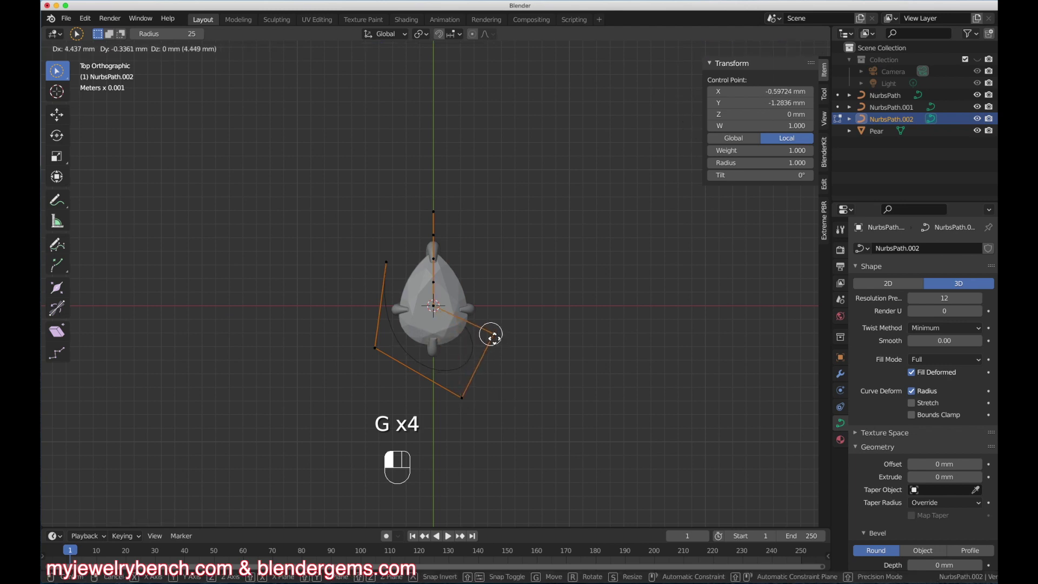
left_click(453, 321)
left_click(433, 306)
key("g")
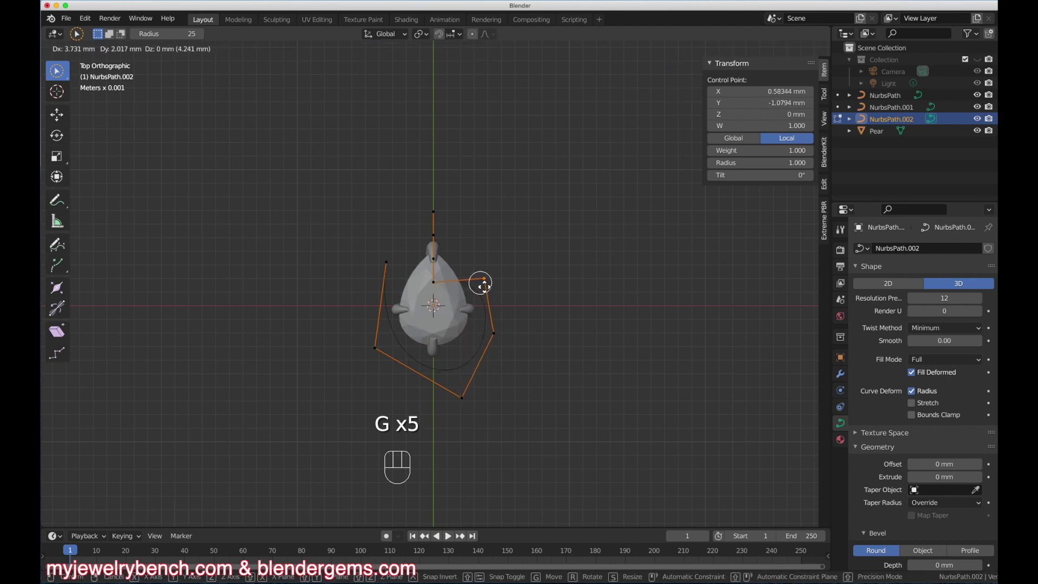
left_click(482, 281)
Stretch the path's upper end far beyond the gem's tip to about local X 5.31 mm and offset its neighbouring point toward negative X
left_click(435, 212)
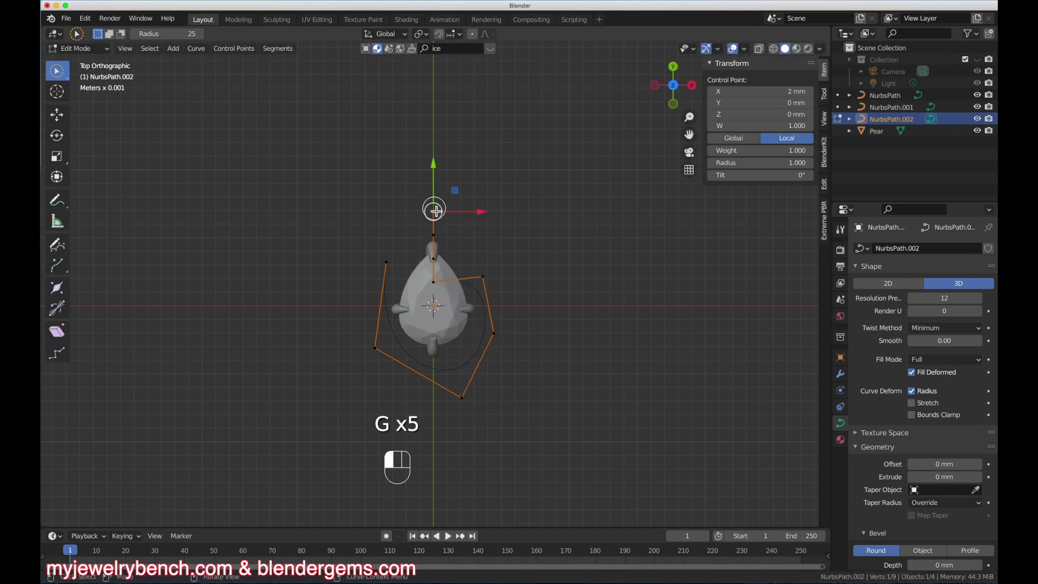
key("g")
left_click(436, 55)
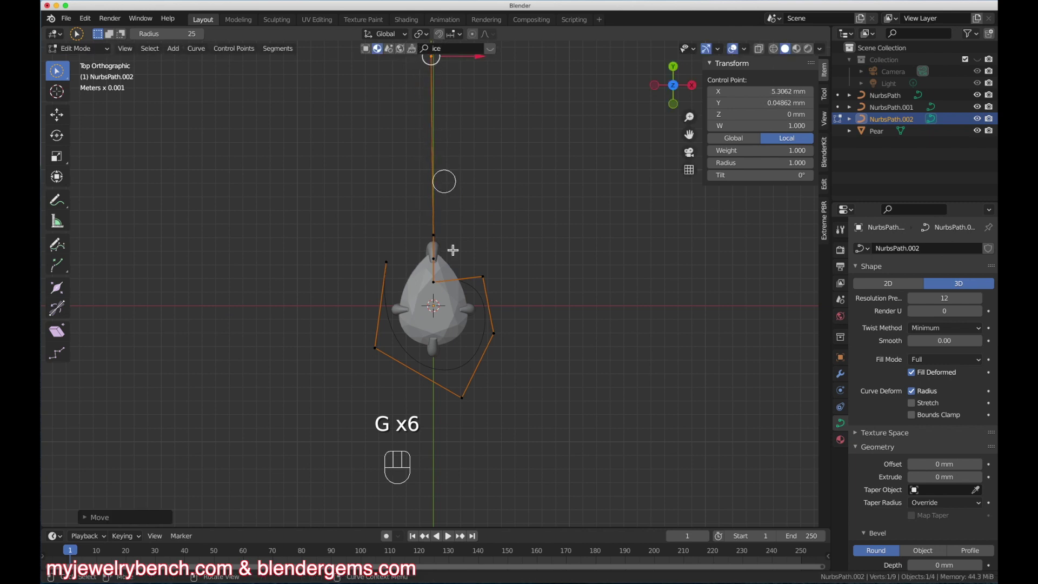
left_click(425, 241)
key("g")
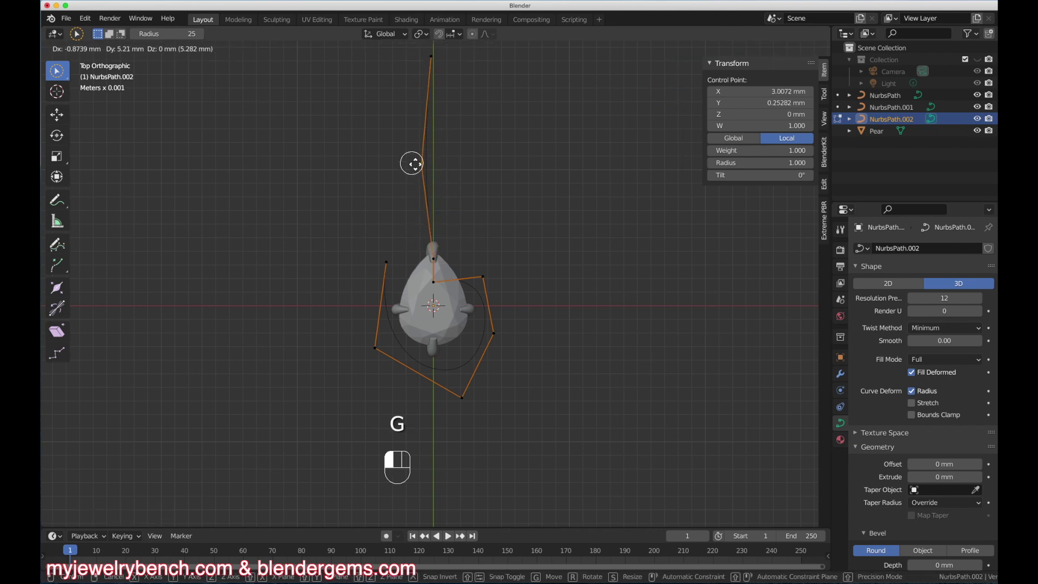
left_click(385, 117)
Shift the two remaining centre-line points to the positive X side above the gem's tip, the lower one to about local X 1.33, Y -0.76 mm
left_click(440, 257)
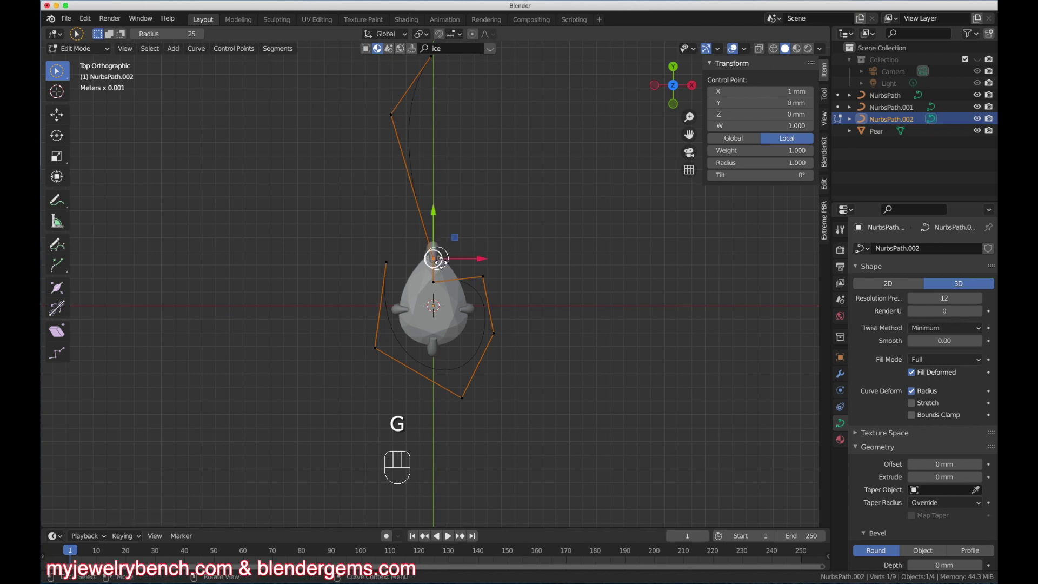
key("g")
left_click(452, 217)
left_click(443, 278)
key("g")
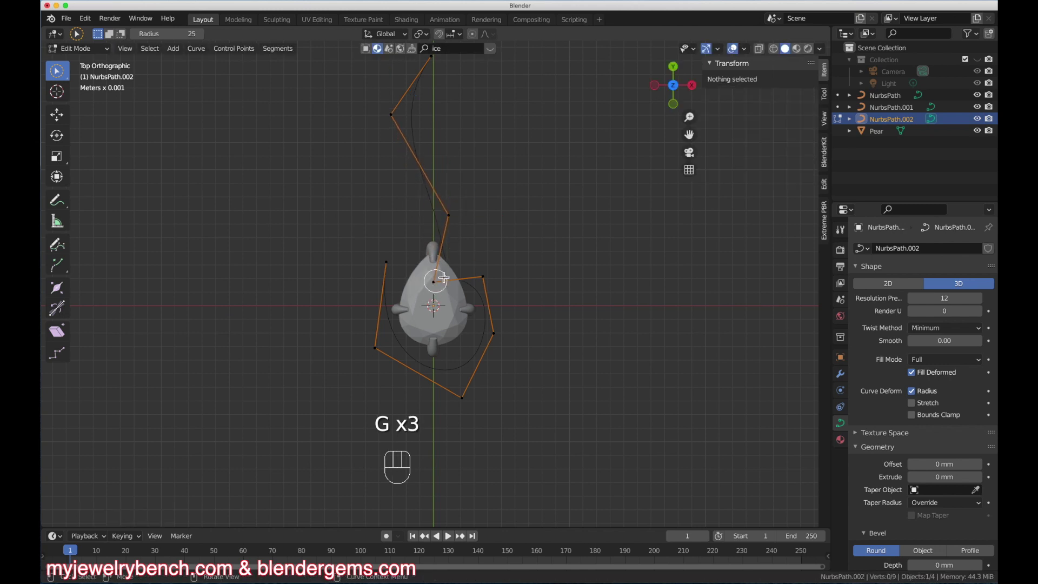
left_click(434, 282)
key("g")
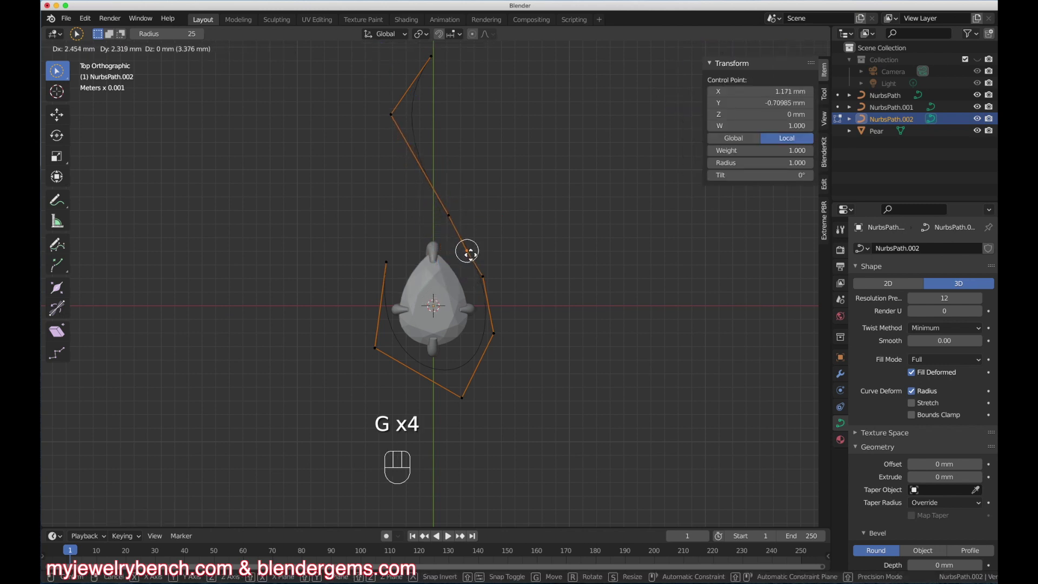
left_click(469, 243)
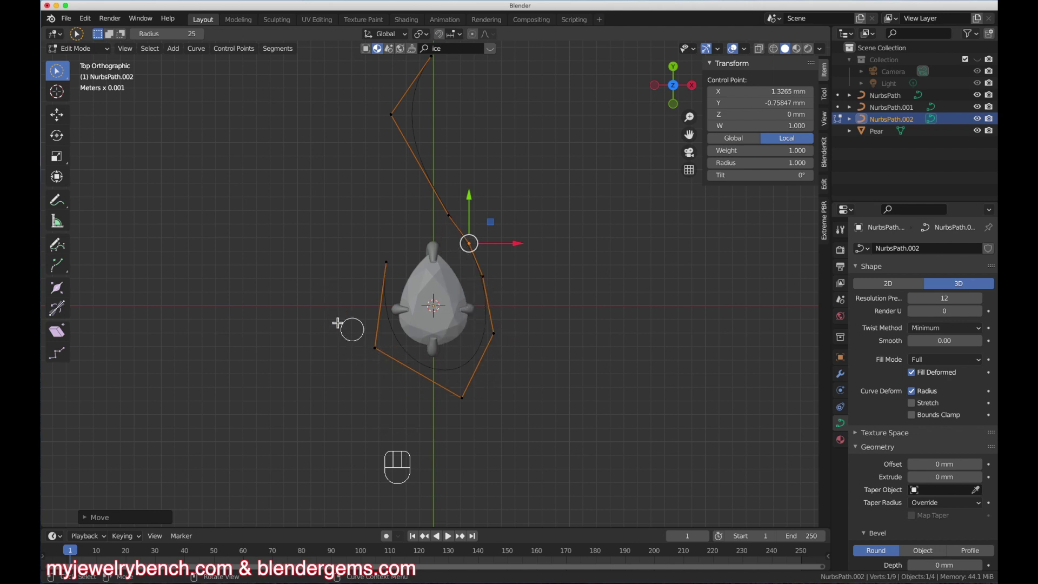
Widen the loop by moving its lower negative-X control point outward and the bottommost point to about local X -2.01, Y -0.31 mm
left_click(374, 348)
key("g")
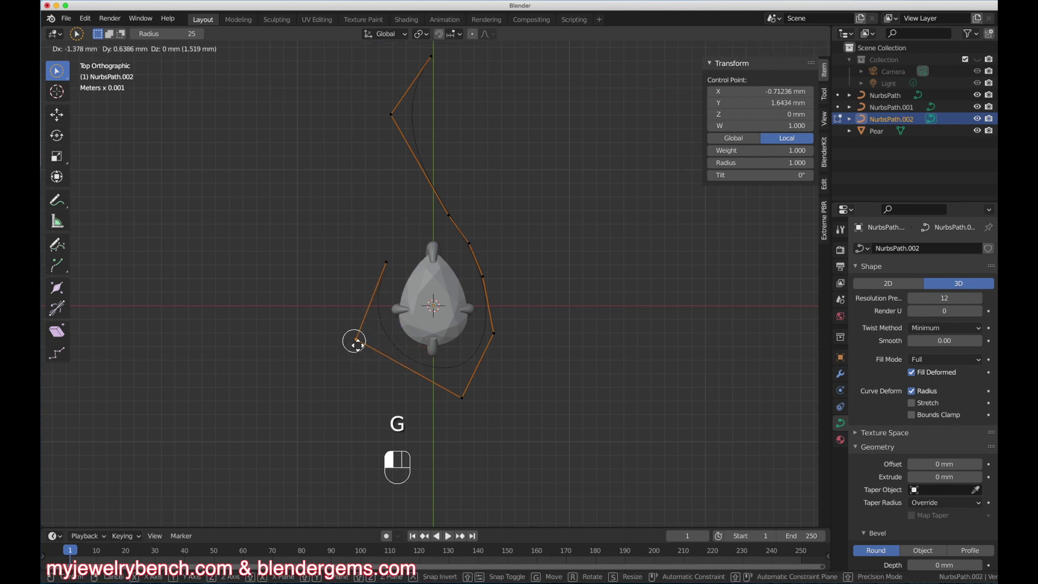
left_click(351, 344)
left_click(469, 396)
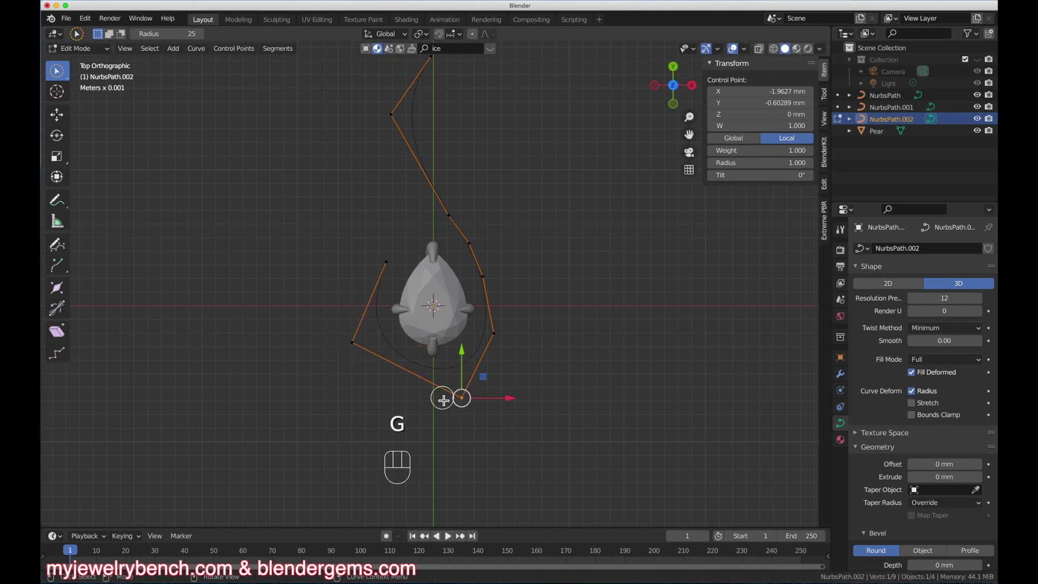
key("g")
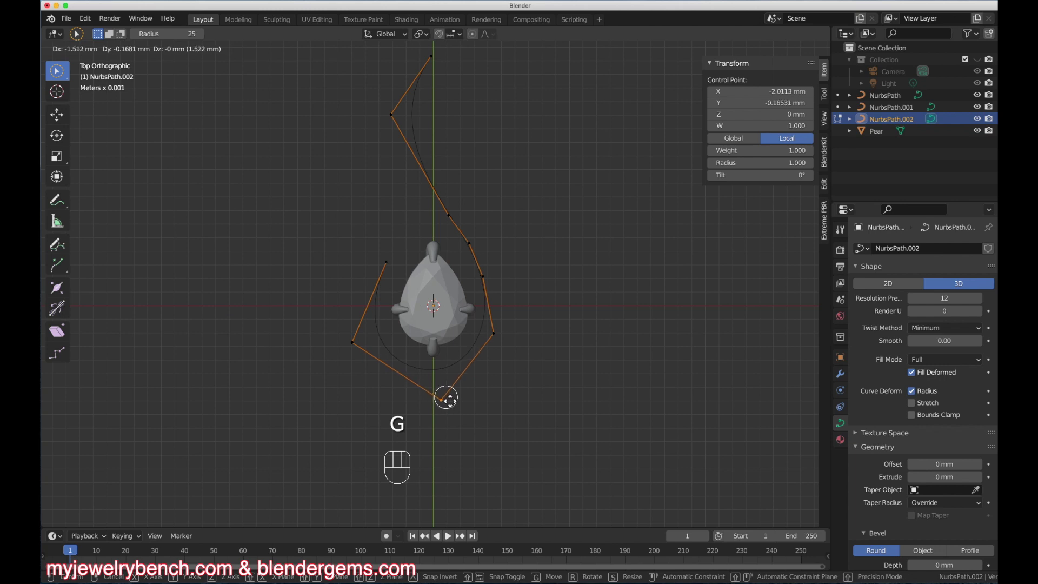
left_click(452, 398)
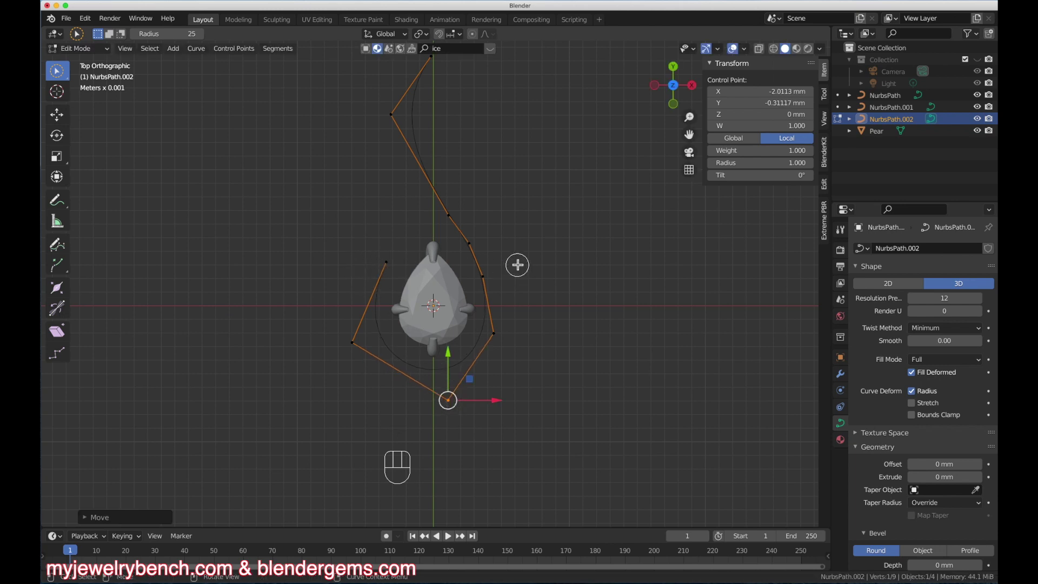
Extrude a new control point from the path's upper end, about 6.33 mm along global Y
scroll(448, 311, "down", 2)
scroll(447, 311, "down", 1)
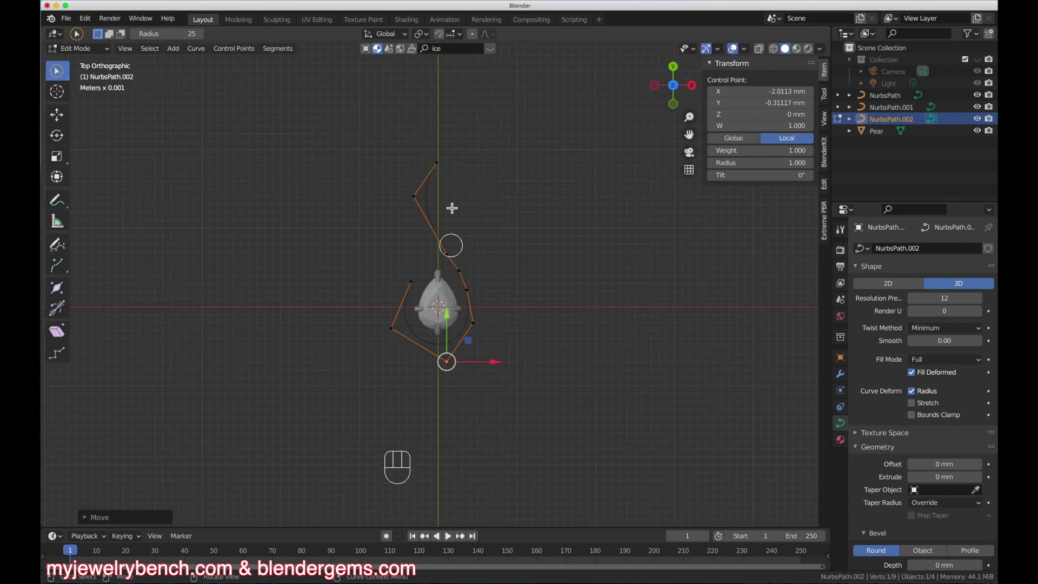
left_click(439, 163)
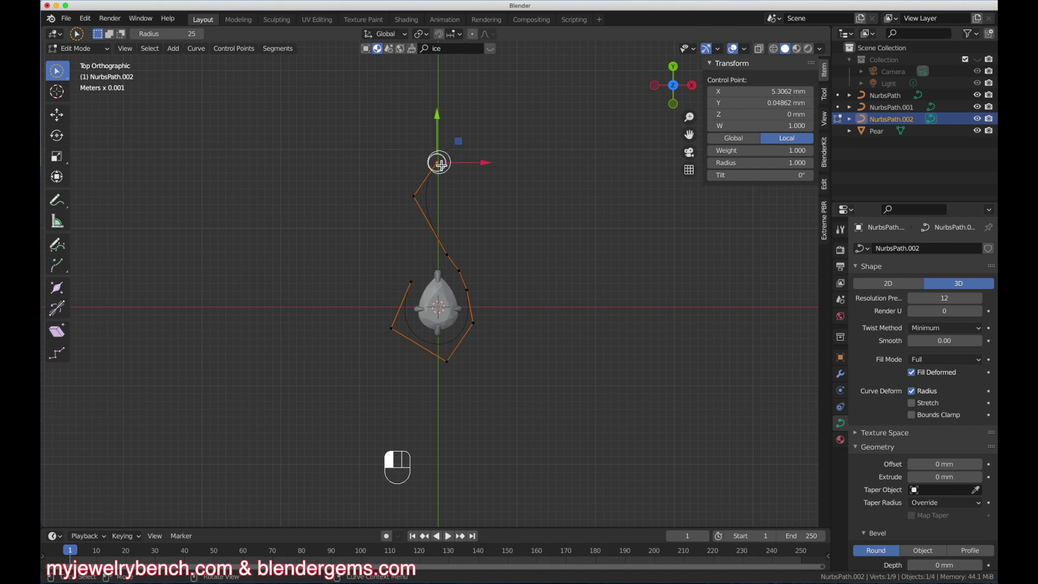
key("e")
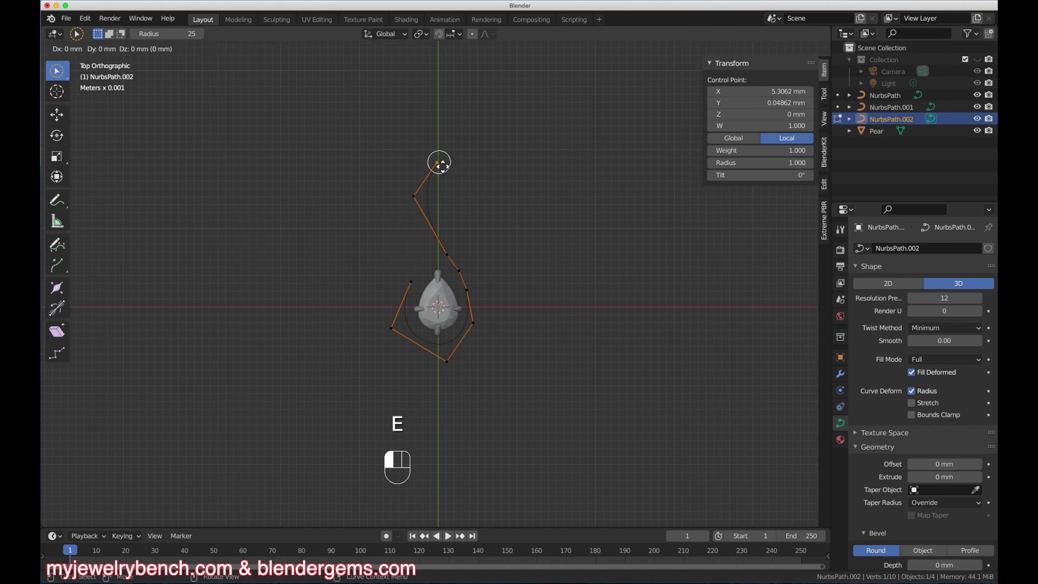
key("y")
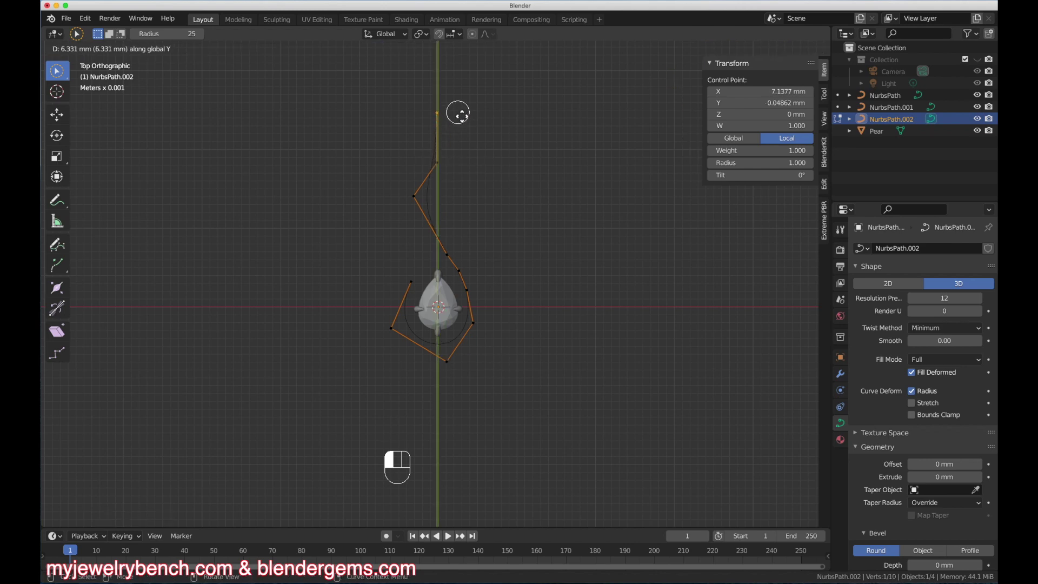
left_click(458, 113)
Move the control point just above the gem's tip to about local X 2.41, Y 0.38 mm and return to Object Mode
left_click(446, 257)
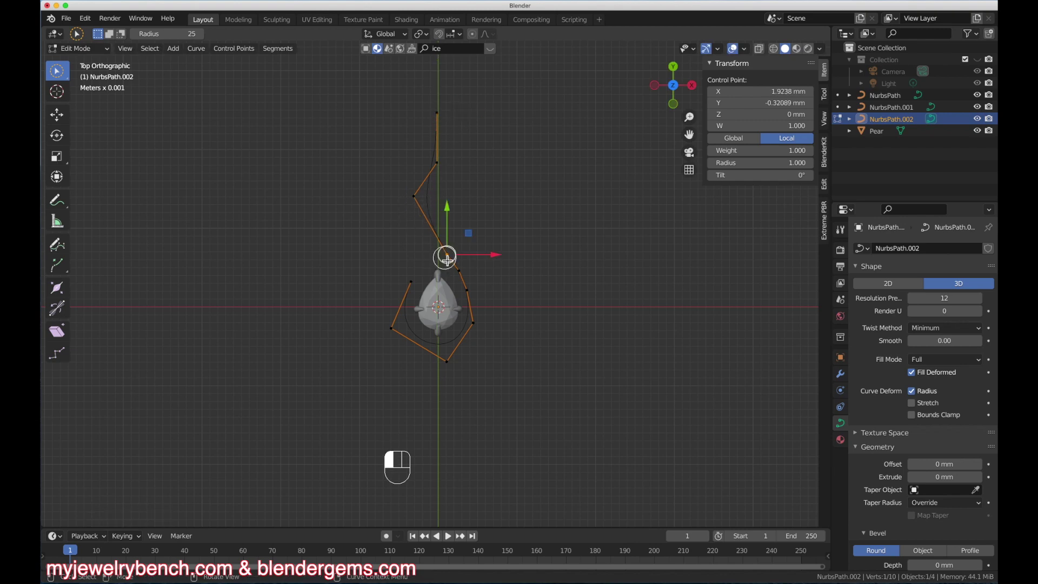
key("g")
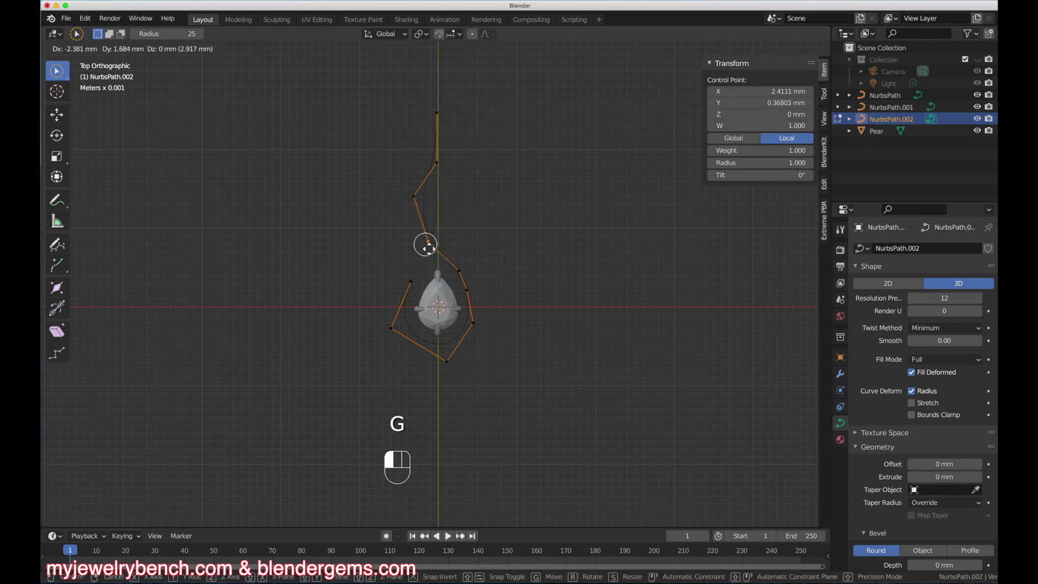
left_click(427, 246)
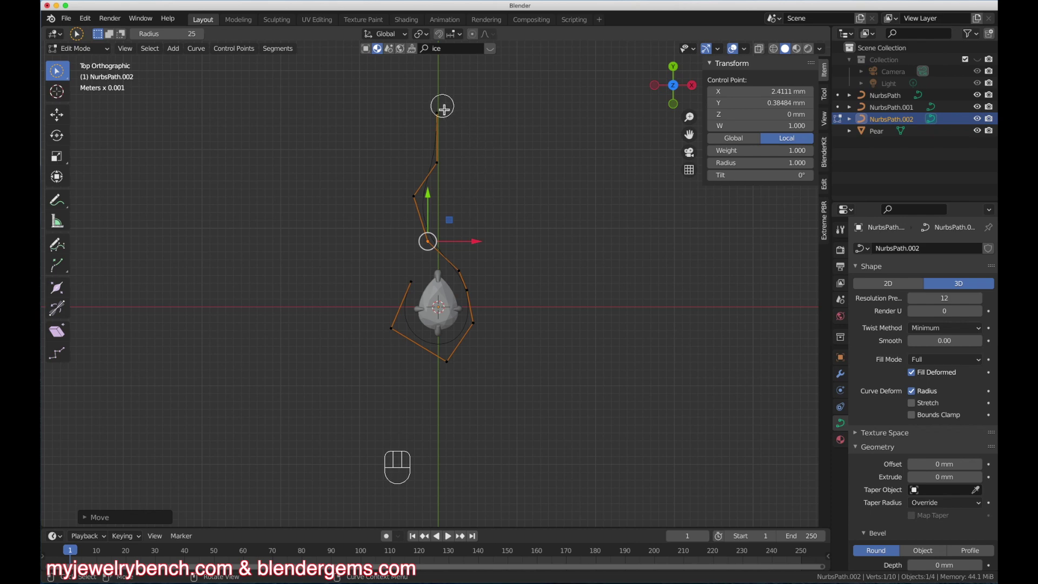
key("Tab")
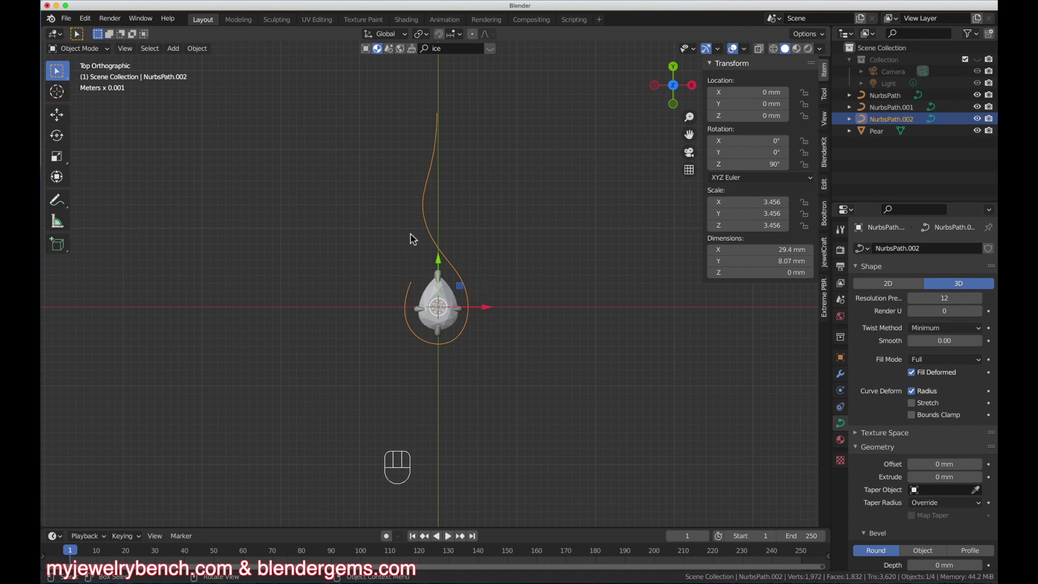
Lower the wrapped path relative to the gem to about Z -0.97 mm in the right side view
scroll(493, 308, "up", 2)
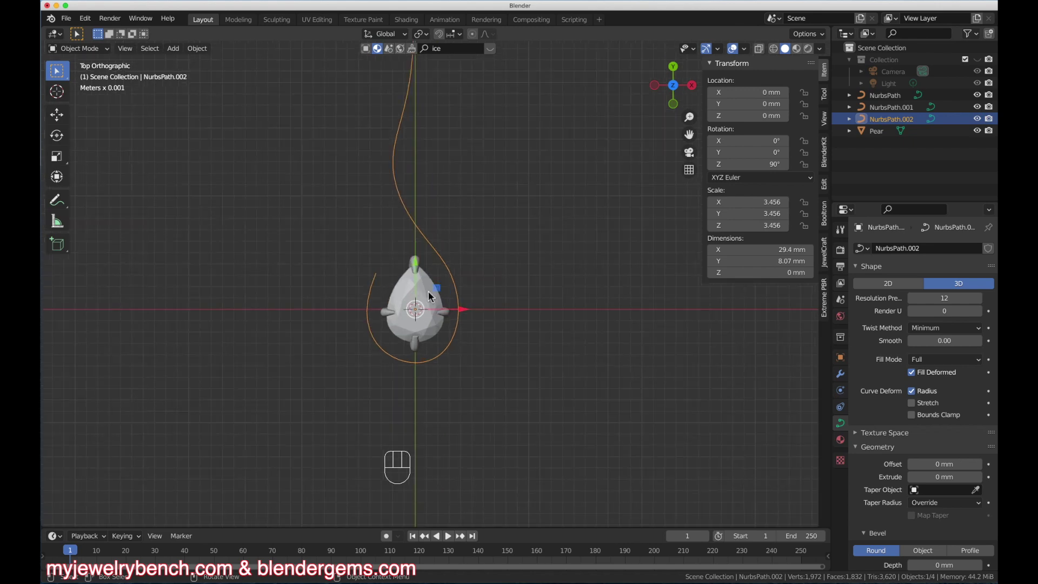
scroll(390, 196, "down", 2)
scroll(401, 254, "up", 3)
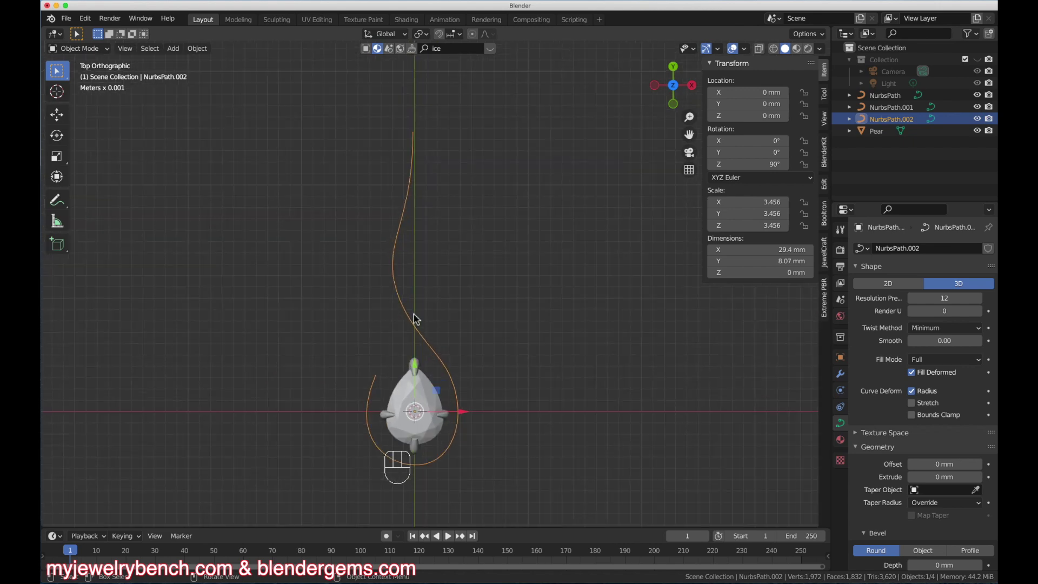
middle_click_drag(412, 368, 494, 310)
key("KP_1")
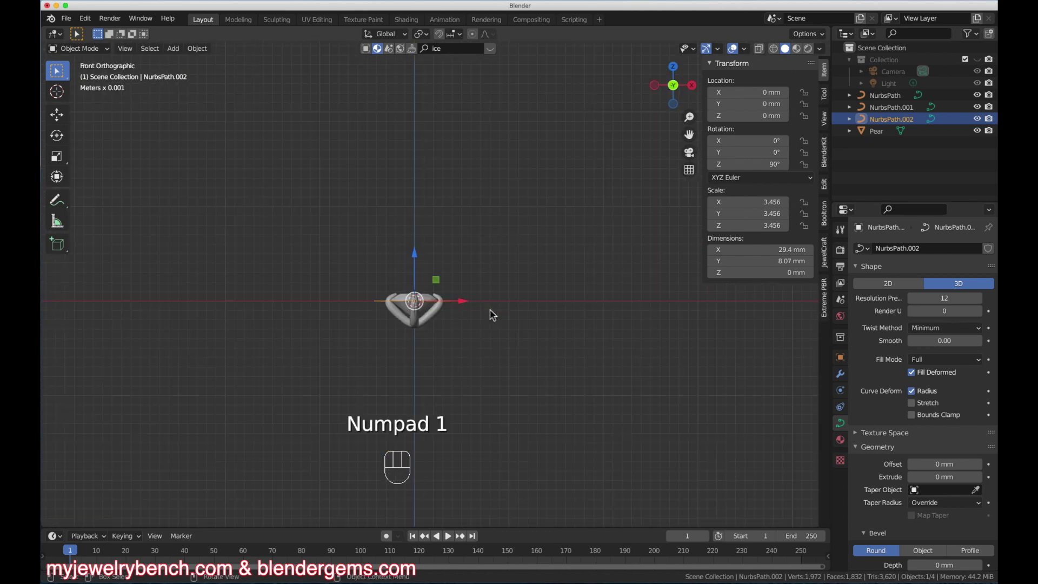
key("KP_3")
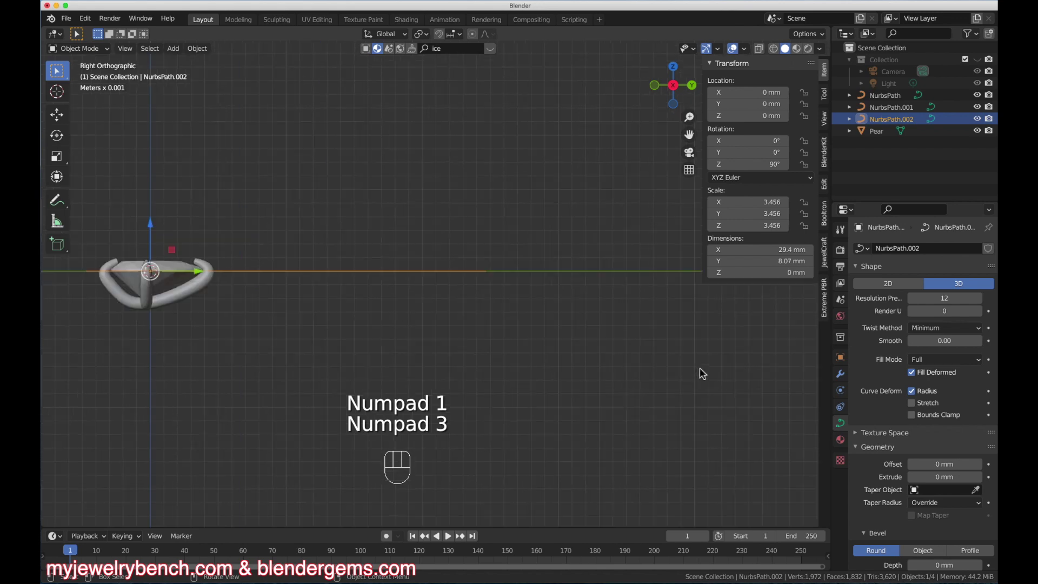
scroll(423, 289, "up", 3)
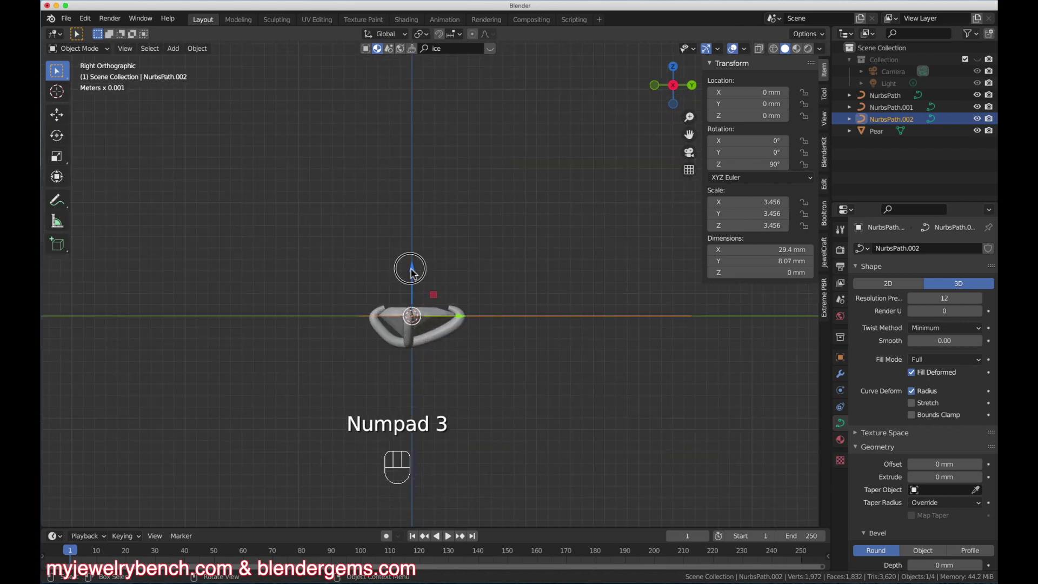
left_click_drag(410, 271, 412, 282)
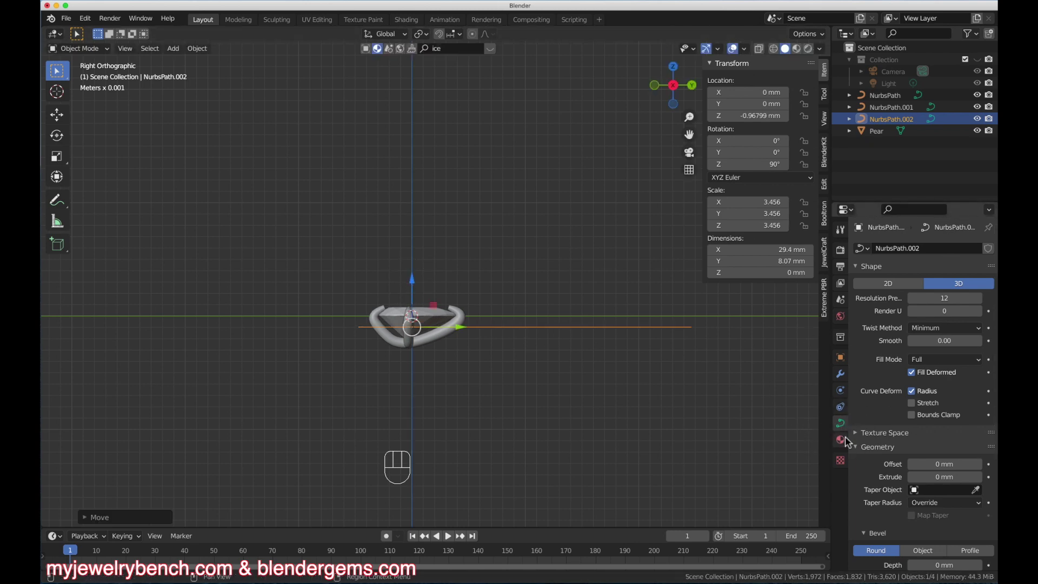
Give the path an Extrude of 0.305 mm and lower the resulting band to about Z -1.49 mm
scroll(882, 446, "down", 3)
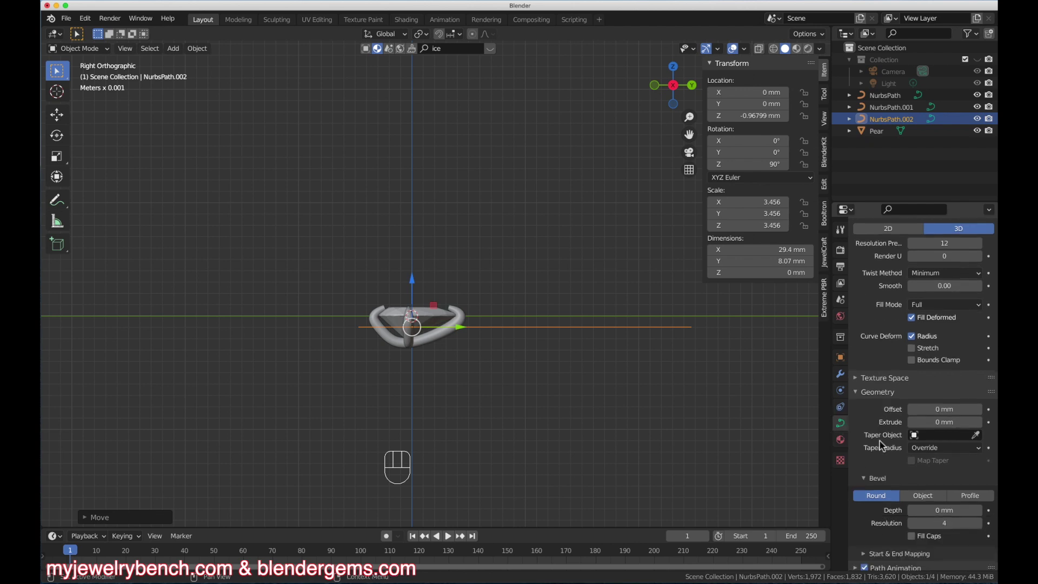
left_click_drag(943, 422, 971, 421)
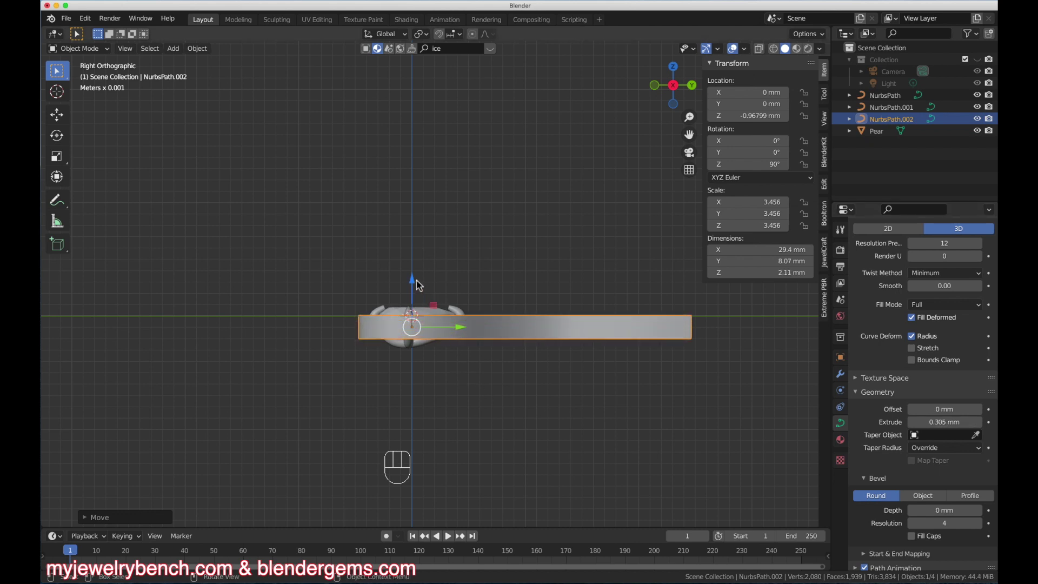
left_click_drag(417, 280, 417, 292)
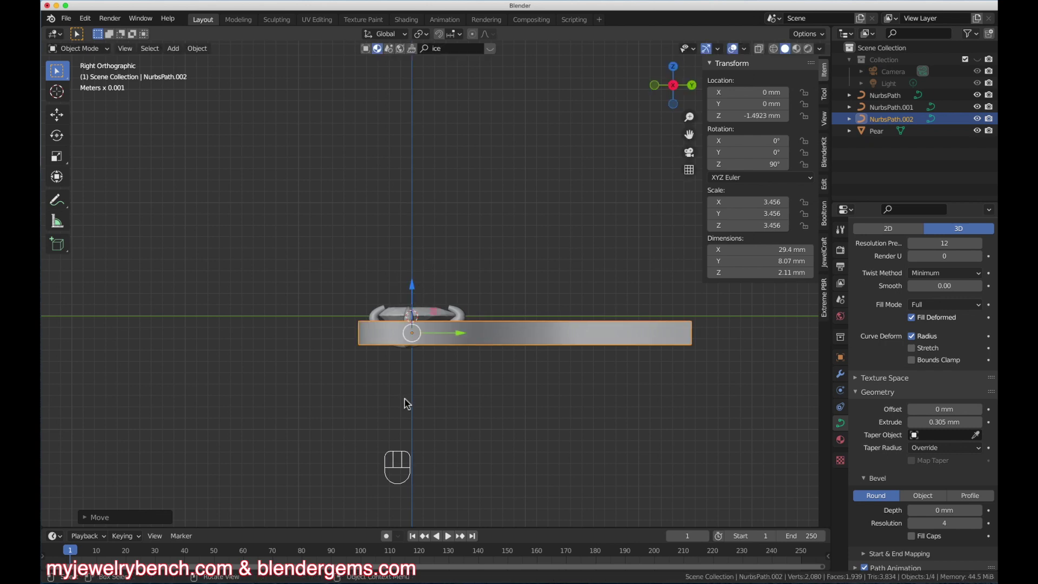
Add a Solidify modifier to the extruded path with a thickness of 0.448 mm
key("KP_7")
scroll(432, 310, "down", 2)
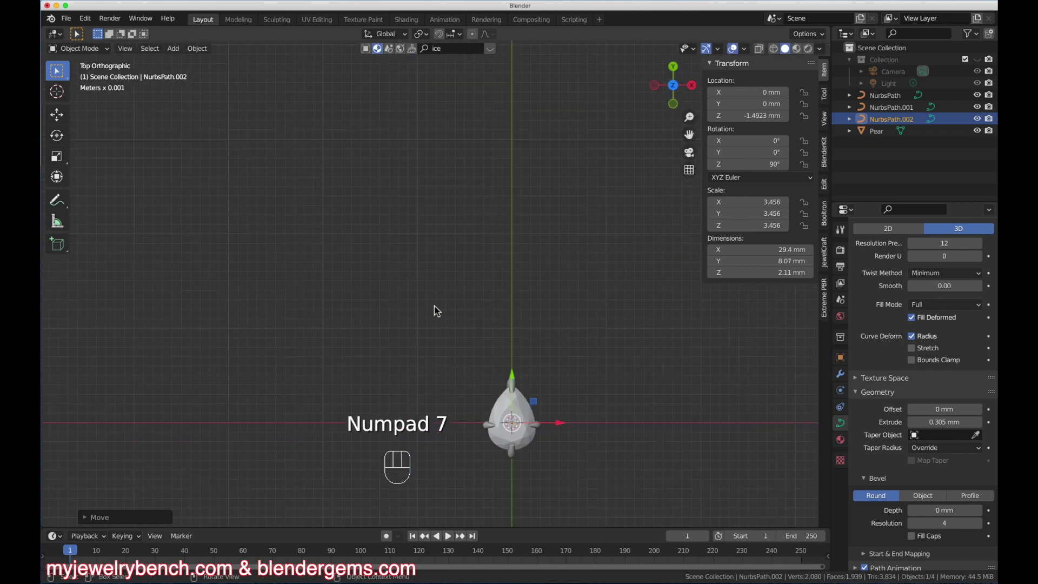
scroll(369, 298, "down", 3)
scroll(391, 353, "up", 3)
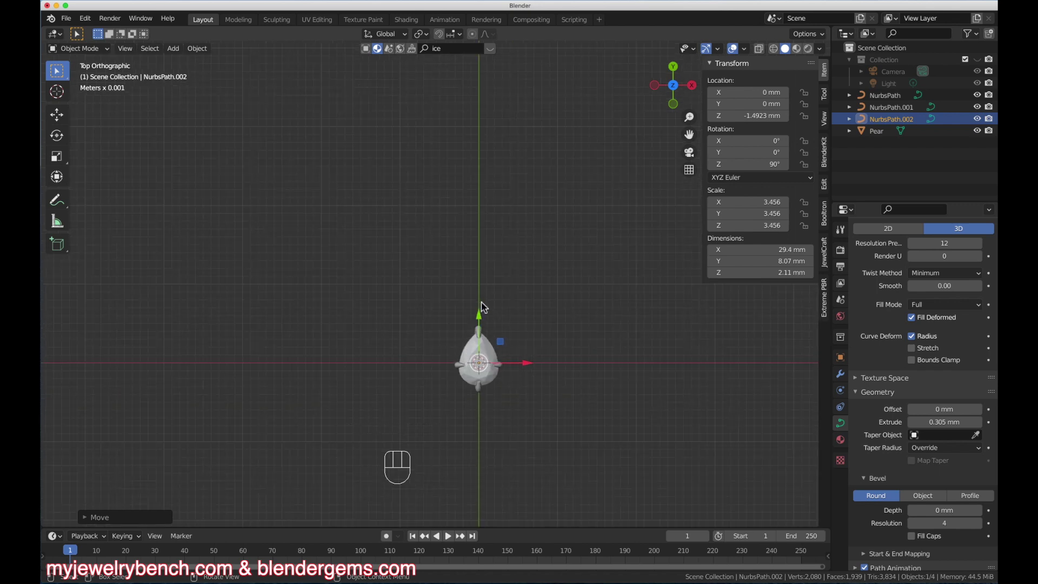
scroll(517, 329, "up", 2)
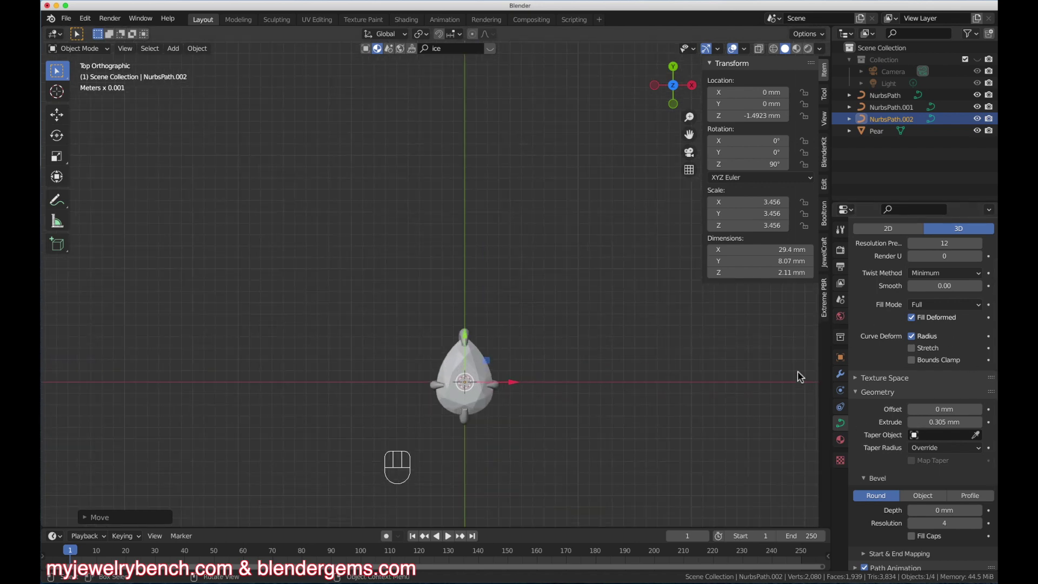
left_click(841, 373)
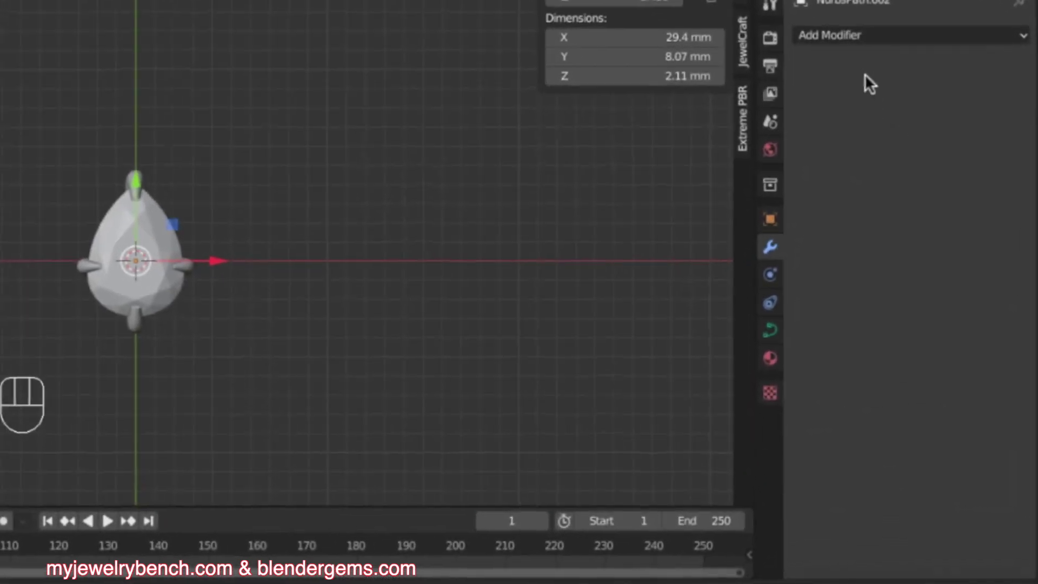
left_click(857, 36)
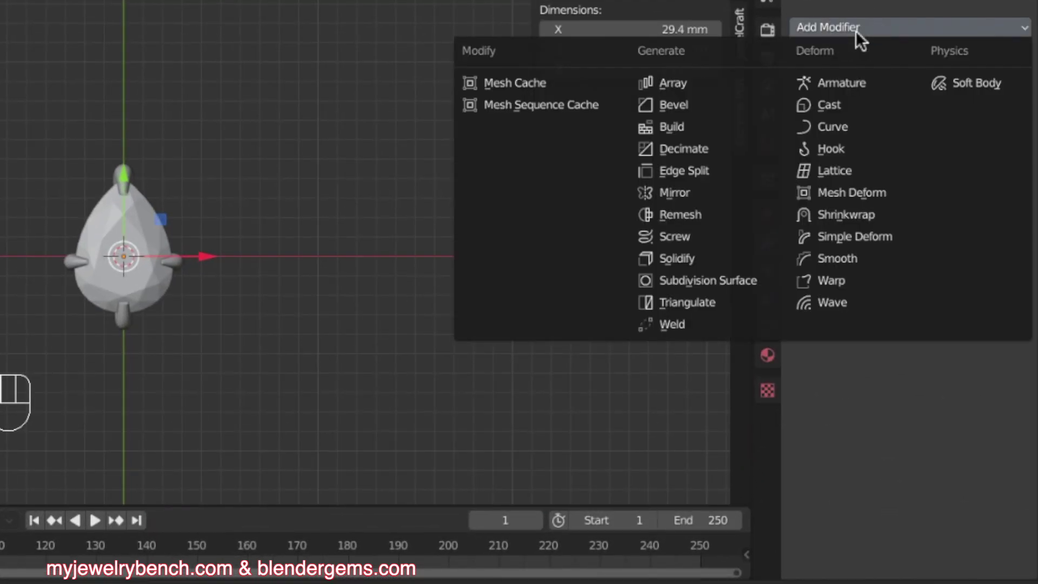
left_click(677, 259)
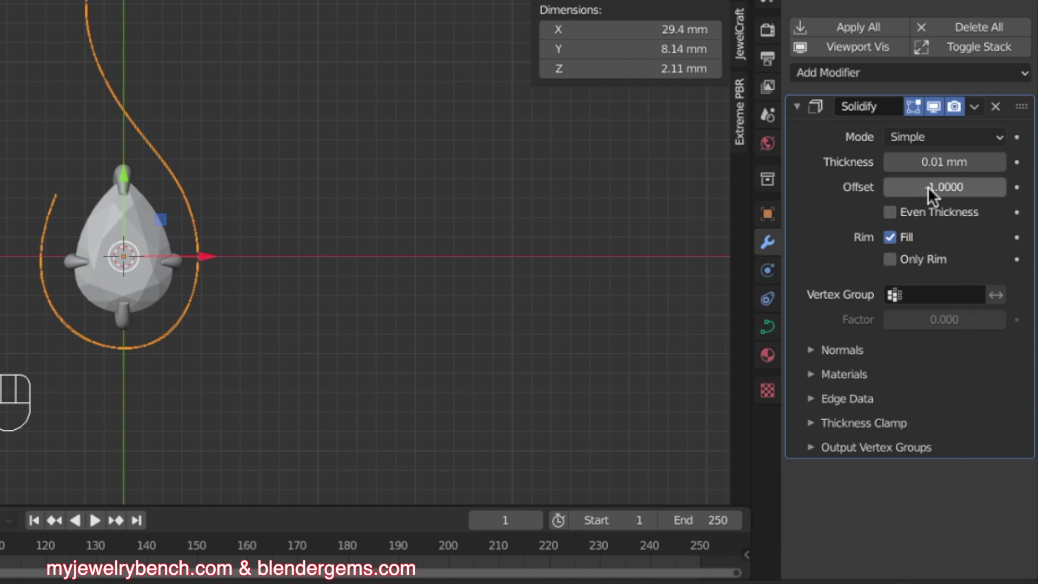
left_click_drag(945, 161, 1037, 162)
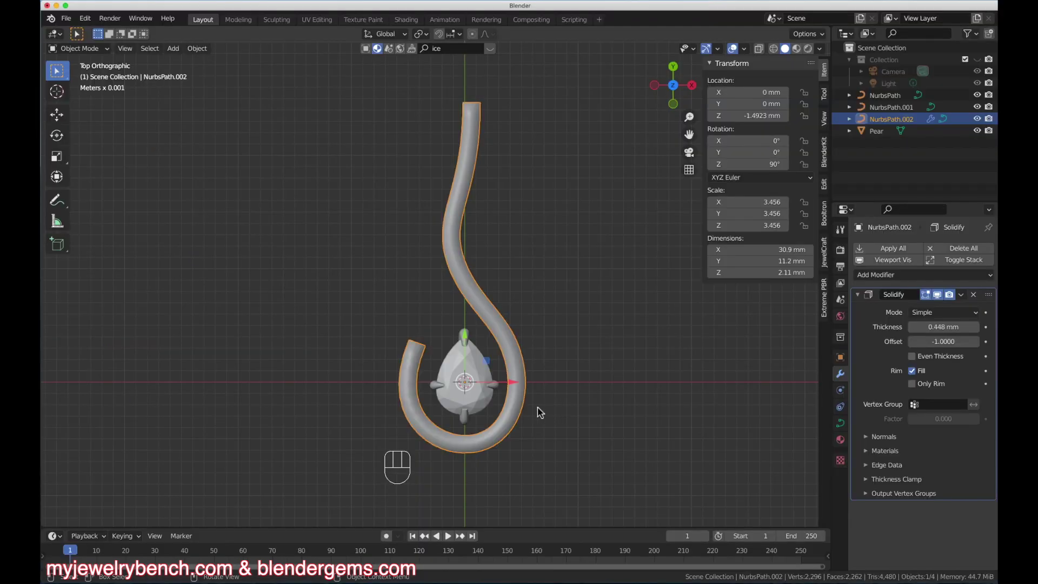
Apply flat shading to the solidified band
right_click(203, 286)
mouse_move(209, 295)
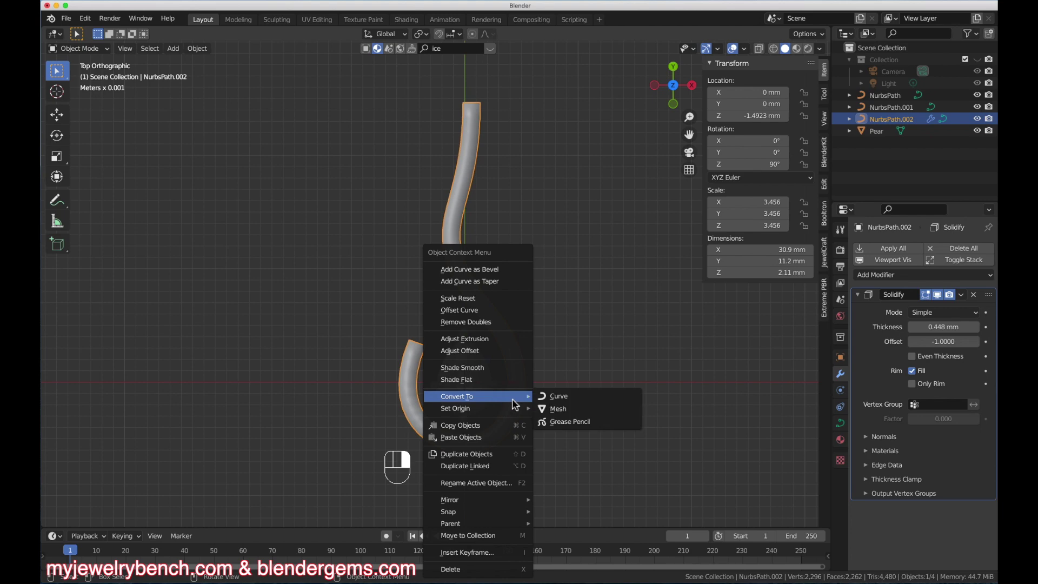
left_click(492, 380)
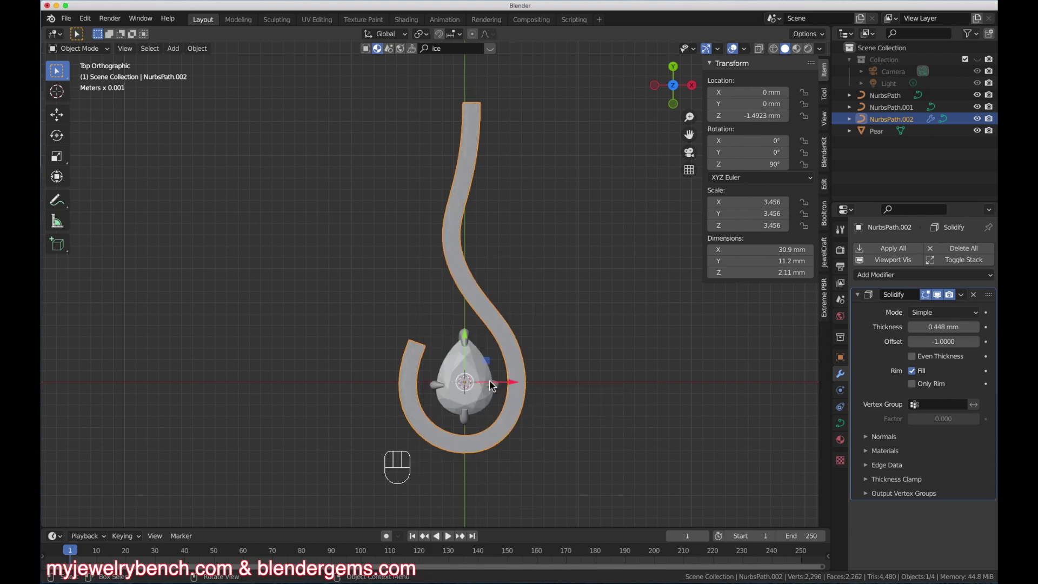
Shrink the radius of the band's tail-end control point to about 0.28 and raise that point slightly in the right side view
middle_click_drag(534, 398, 454, 315)
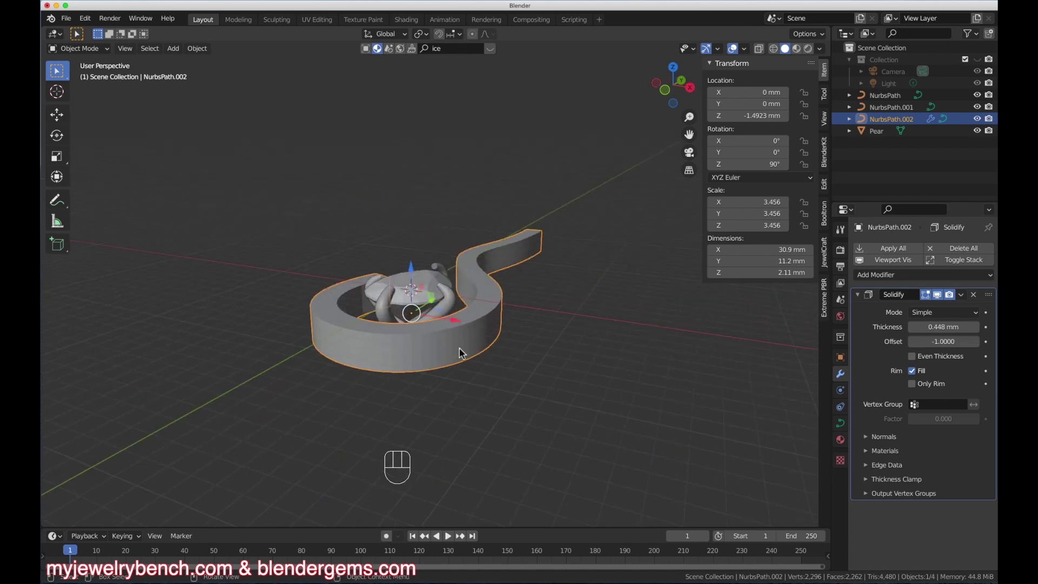
middle_click_drag(588, 417, 614, 394)
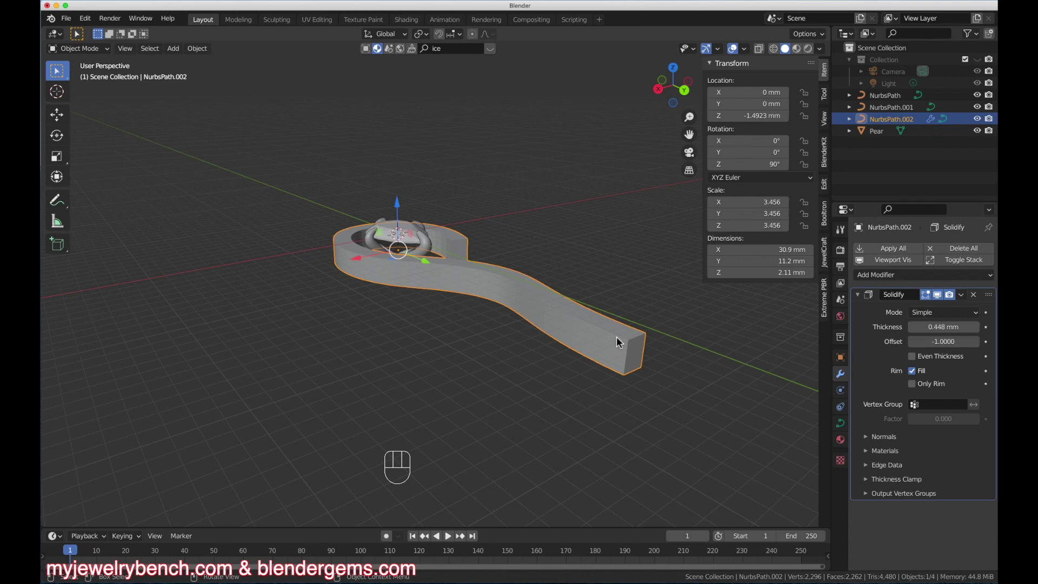
key("Tab")
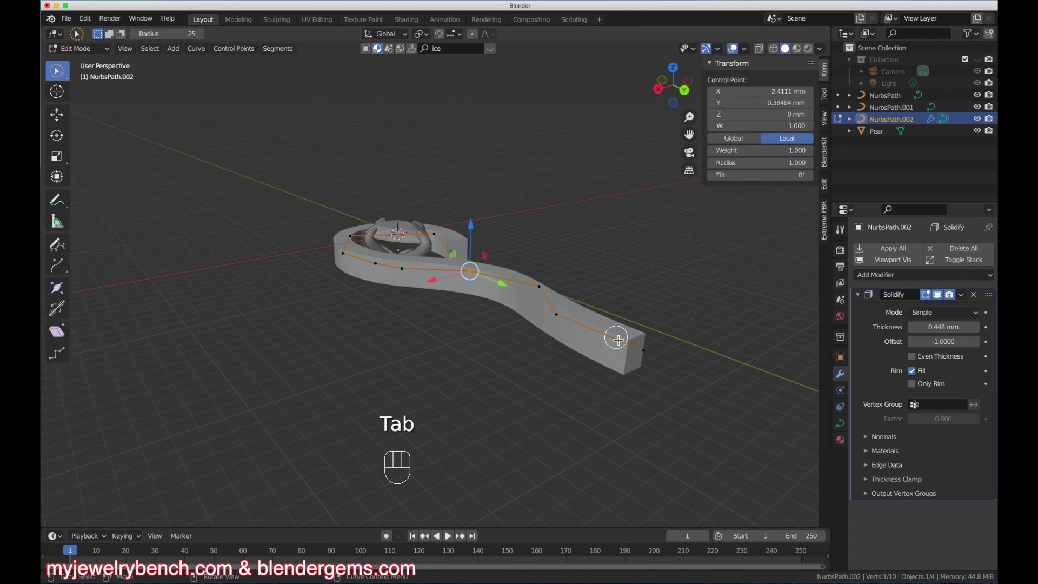
left_click(647, 352)
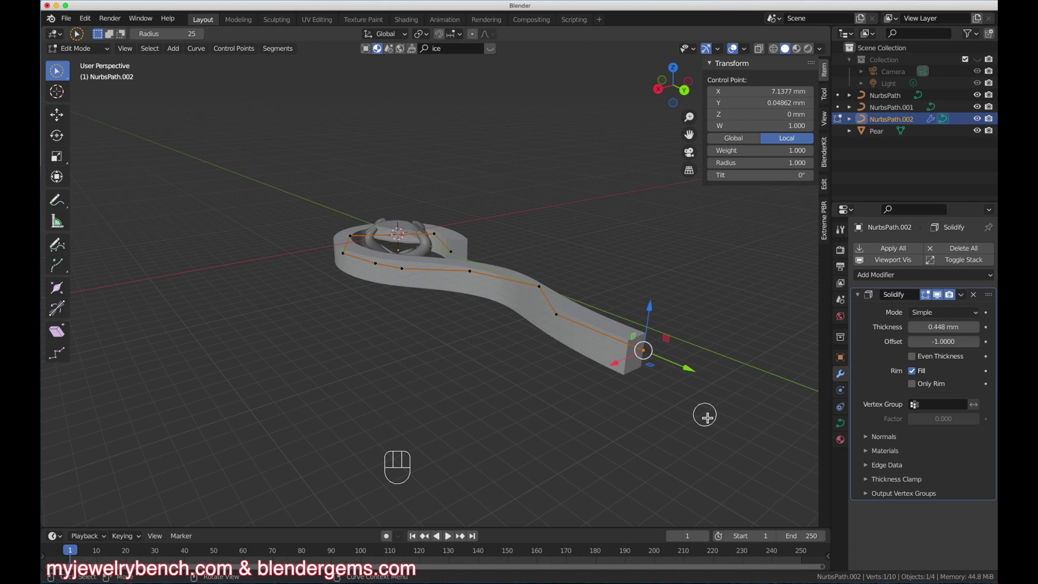
key("alt+s")
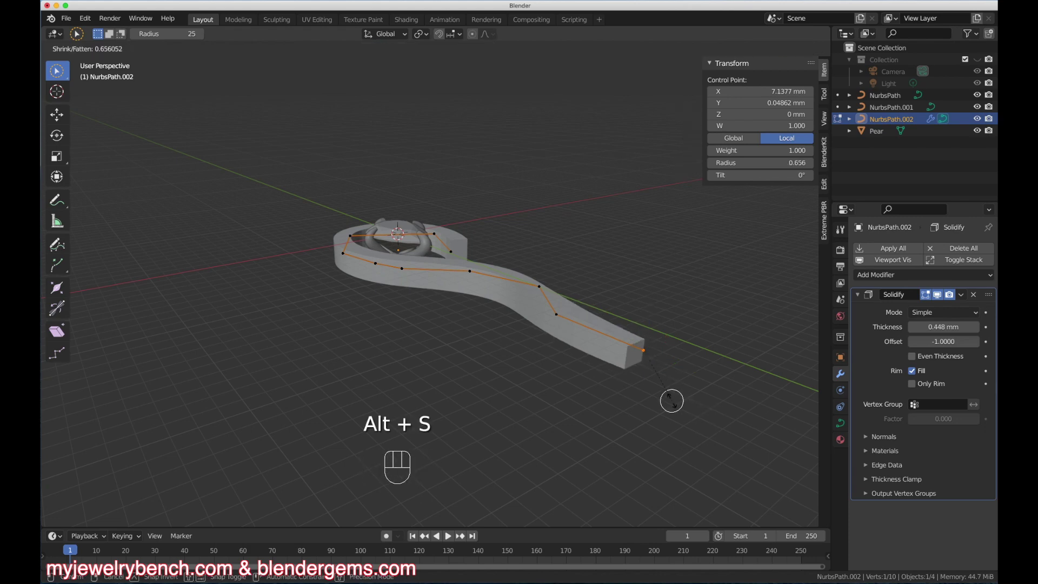
left_click(657, 370)
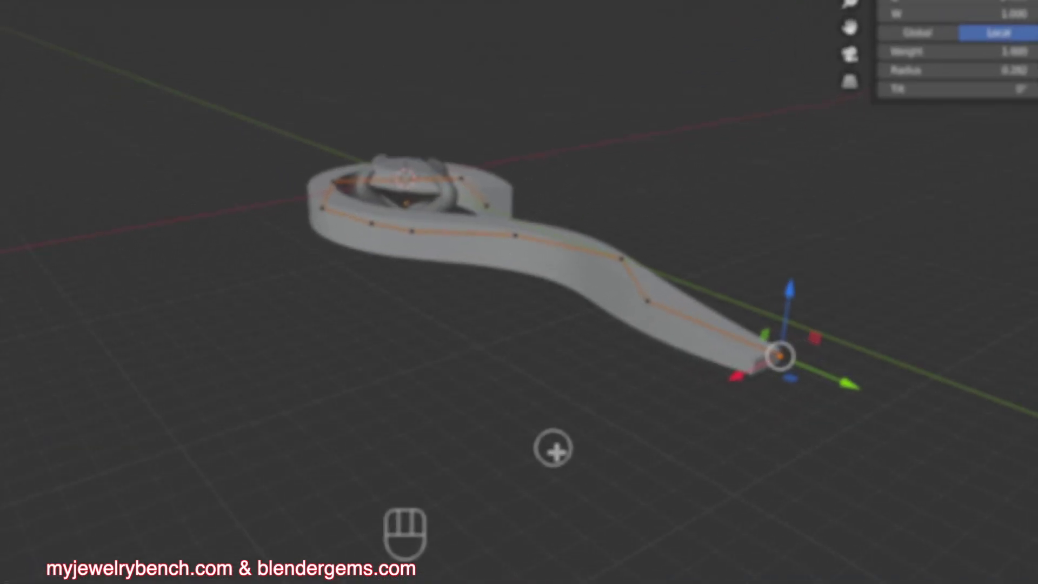
key("KP_3")
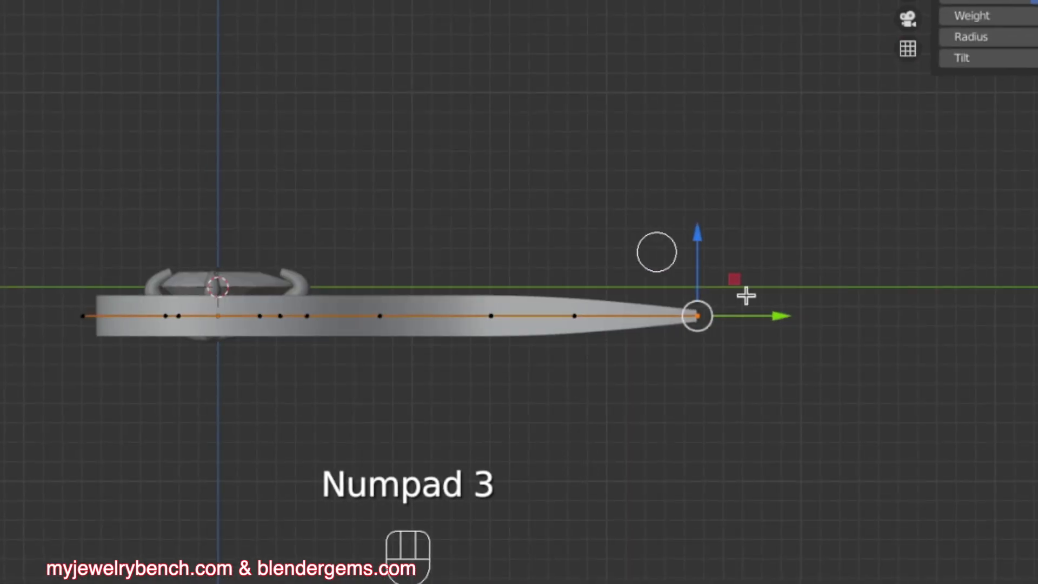
mouse_move(701, 240)
left_mouse_down()
mouse_move(705, 223)
mouse_move(700, 235)
left_mouse_up()
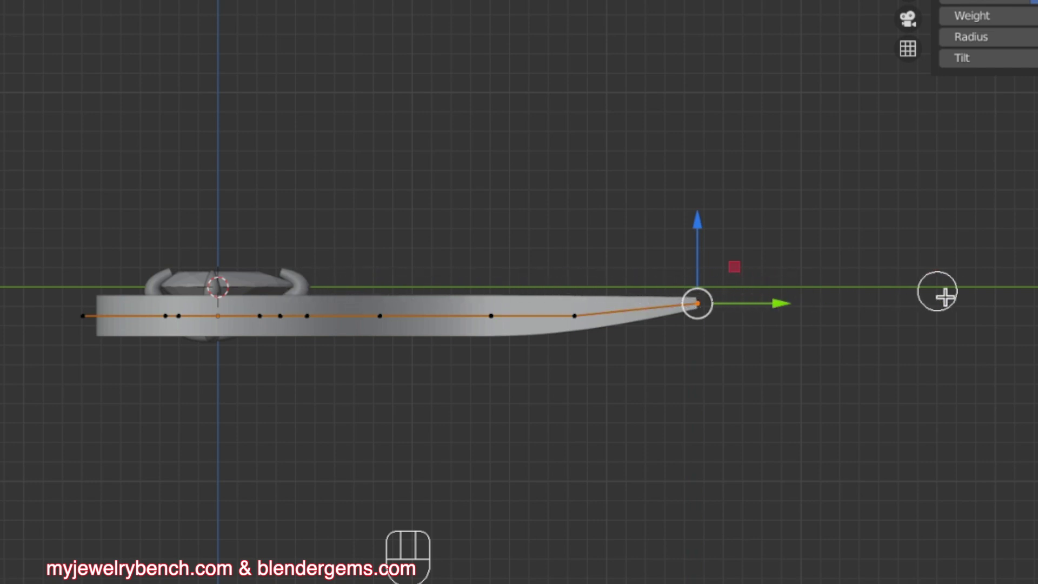
Slightly reduce the radius of the second-to-last tail control point and nudge its height to smooth the taper
left_click(574, 316)
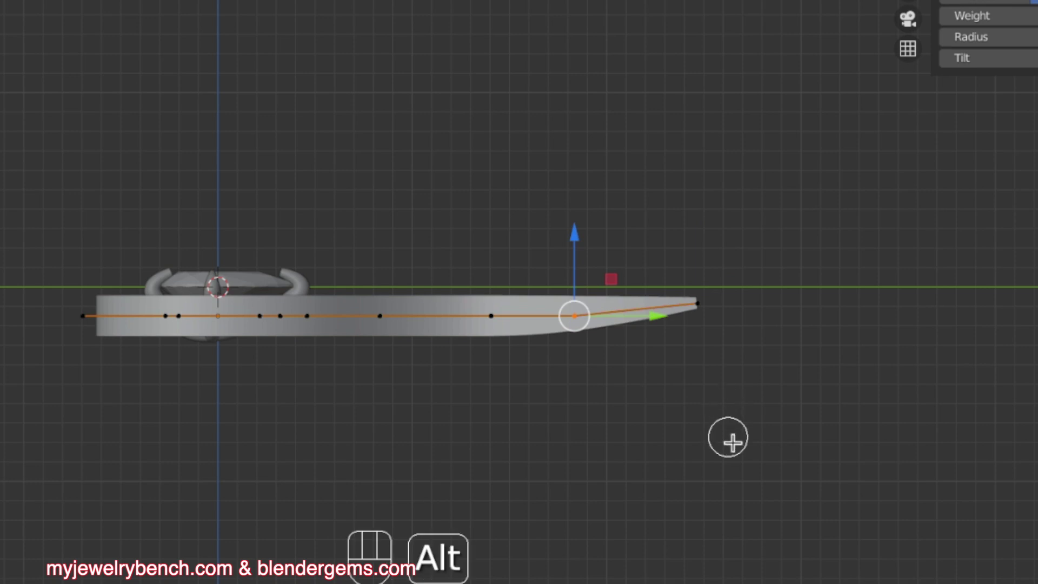
key("alt+s")
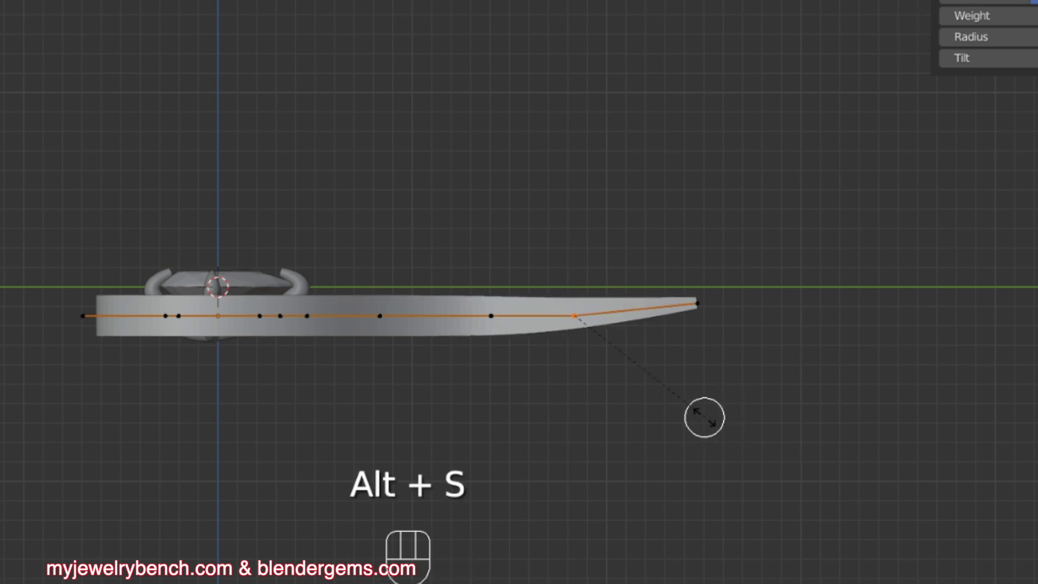
left_click(700, 420)
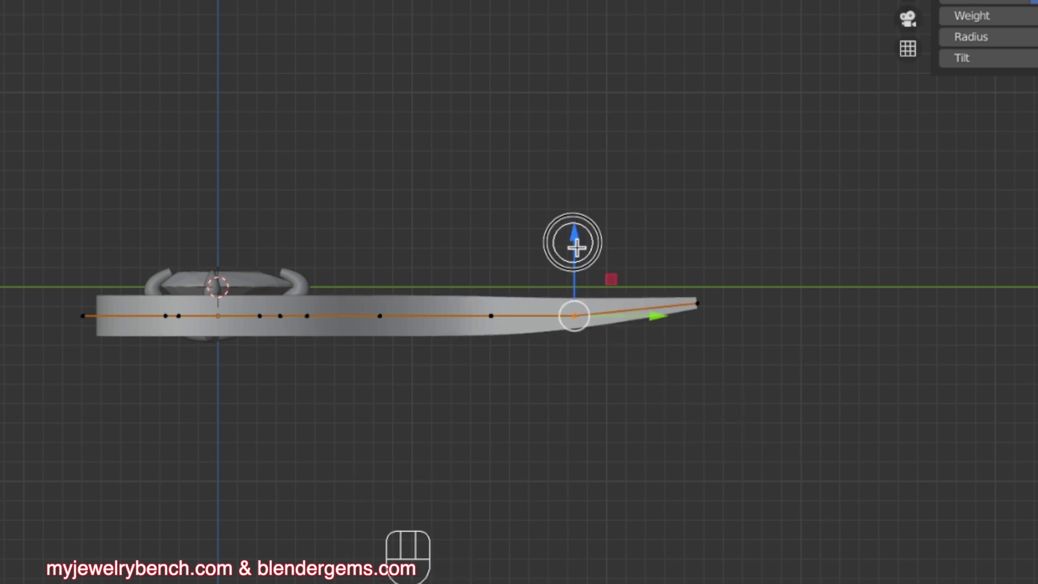
left_click_drag(572, 238, 578, 244)
left_click(522, 429)
Set the band curve's preview resolution to 18
middle_click_drag(522, 429, 376, 224)
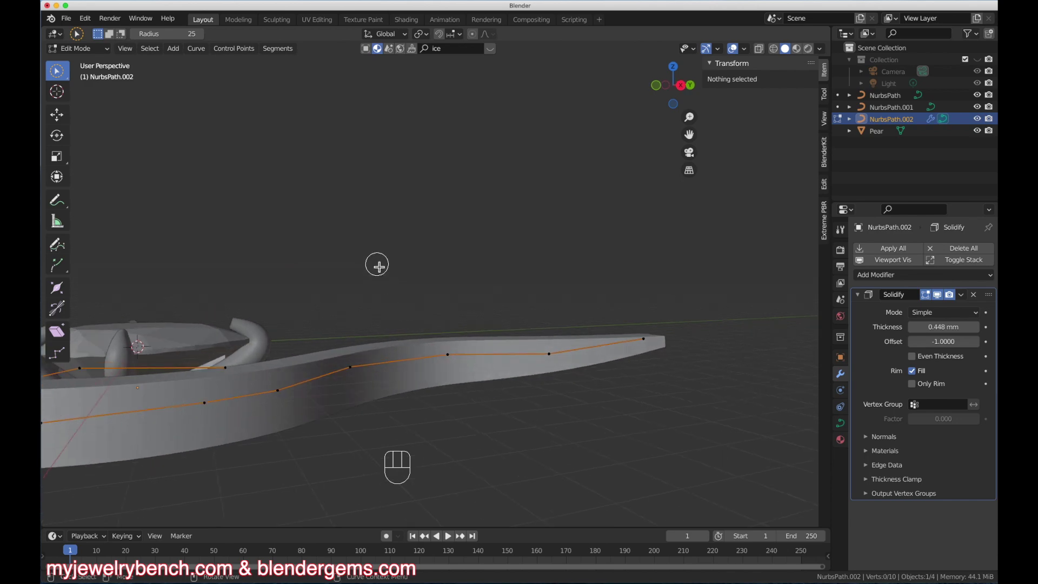
middle_click_drag(377, 265, 352, 342)
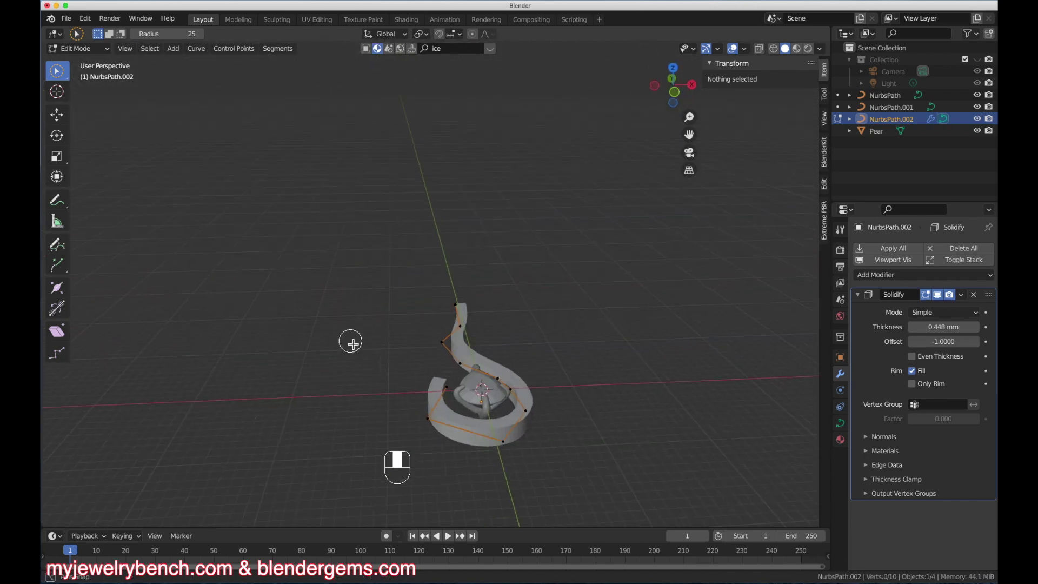
scroll(351, 342, "up", 4)
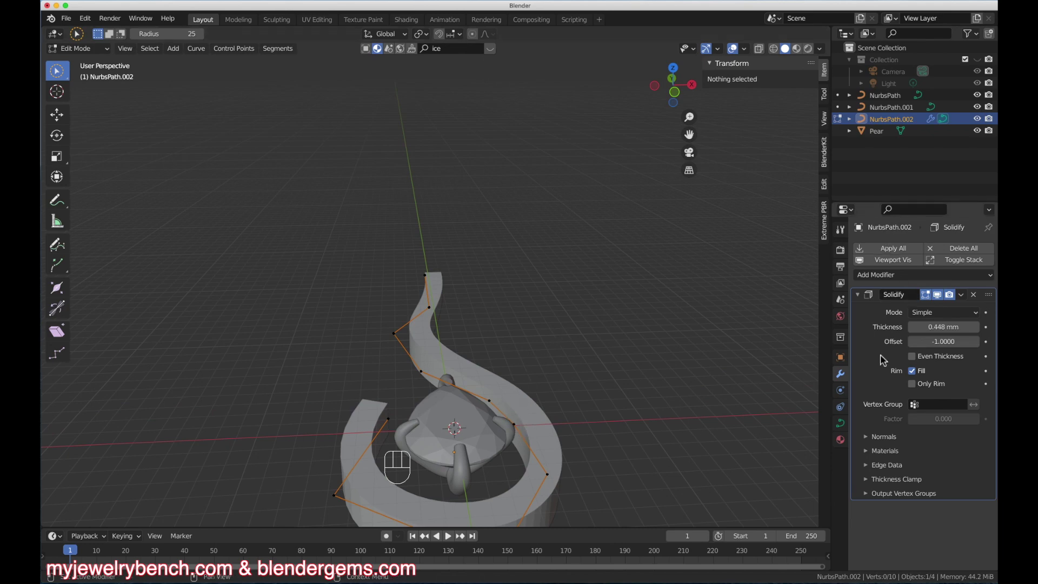
left_click(842, 377)
left_click(841, 423)
left_click(926, 300)
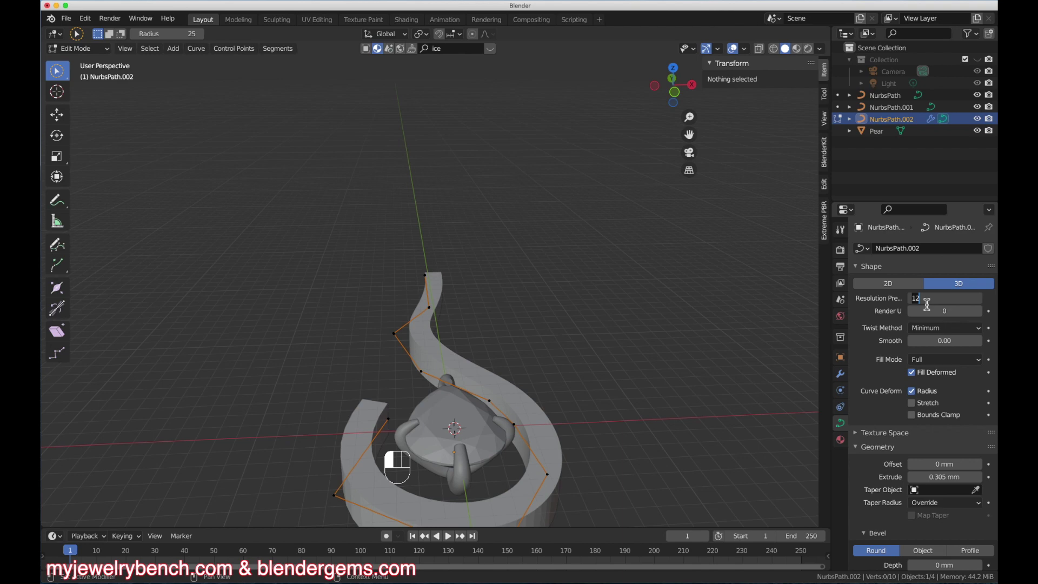
type("18")
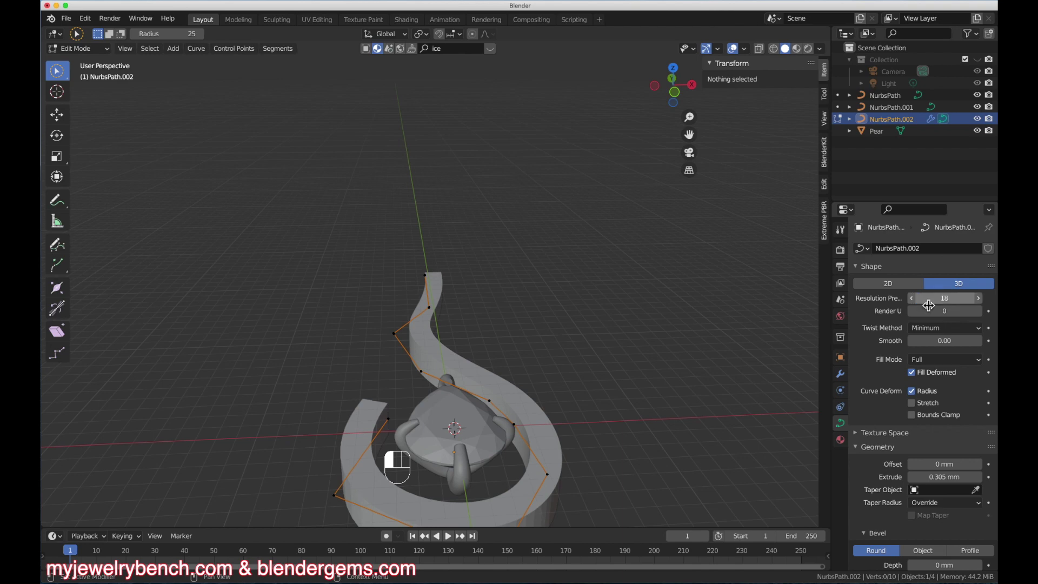
key("Return")
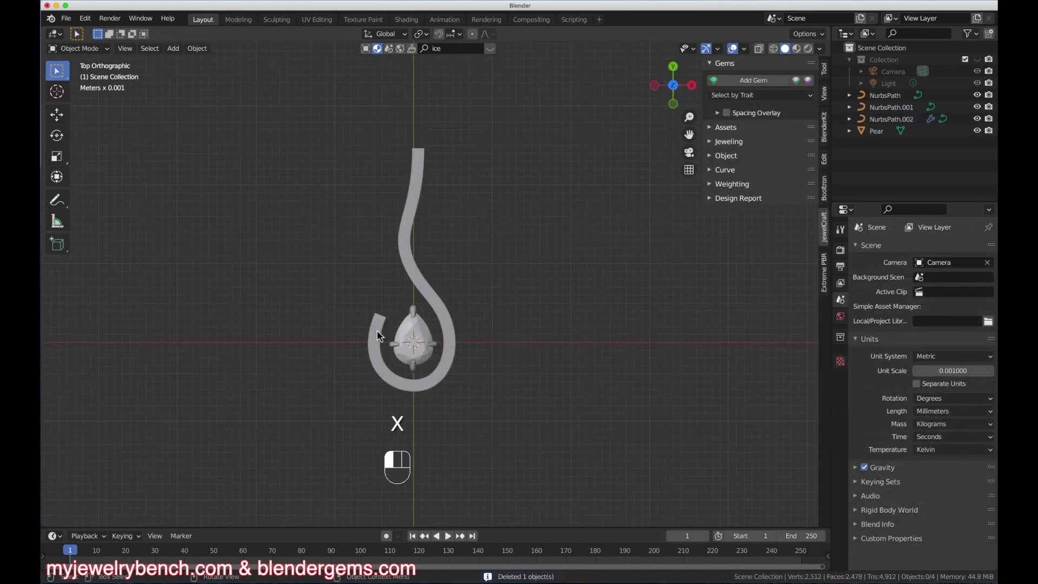
Scale the band down uniformly to about 2.68 so that it wraps more closely around the gem
left_click(377, 331)
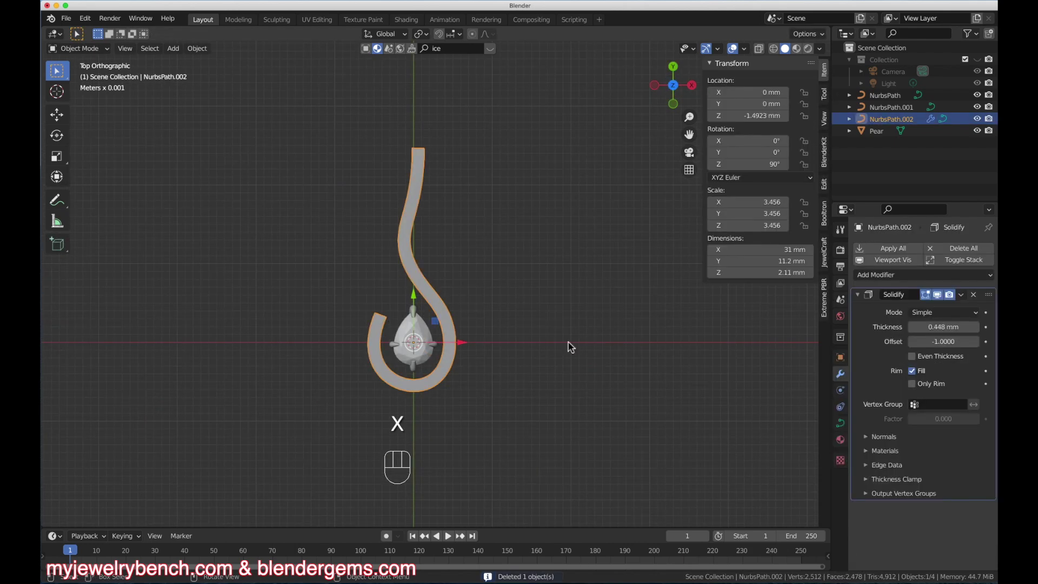
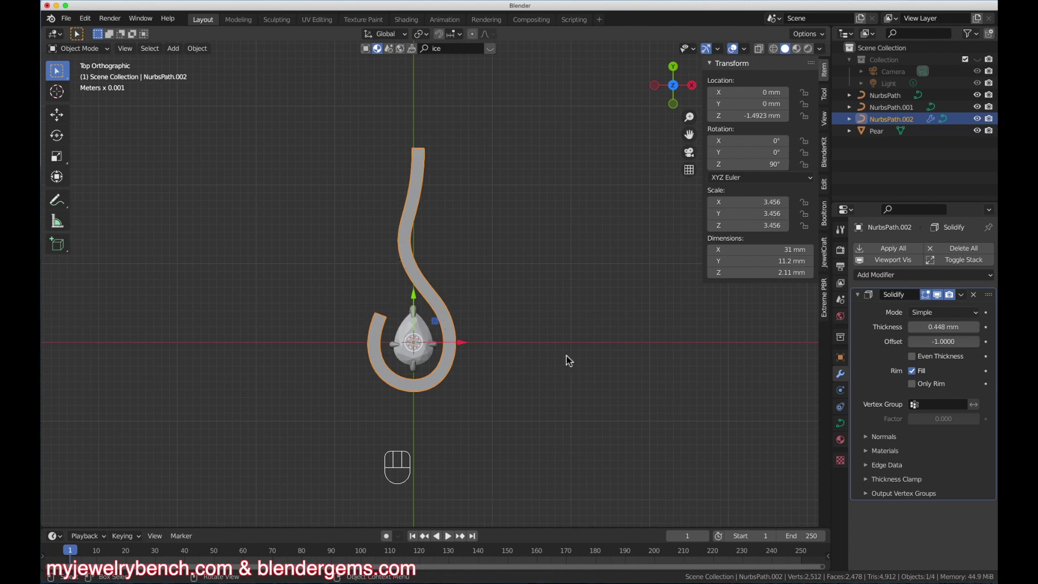
key("s")
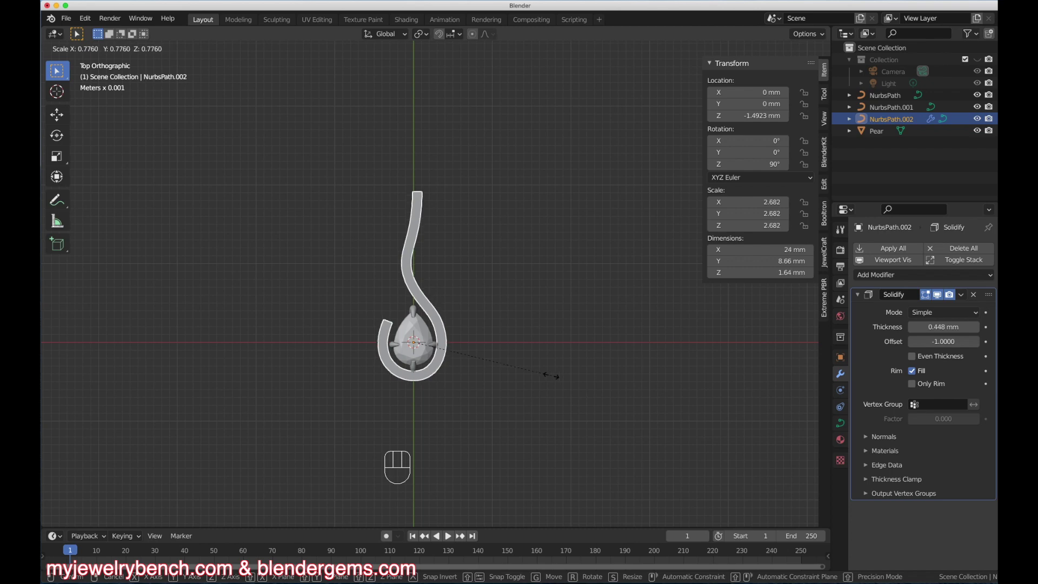
left_click(552, 375)
Scale the band down further to about 2.55 on all axes so that its inner wall meets the prongs
scroll(452, 349, "up", 5)
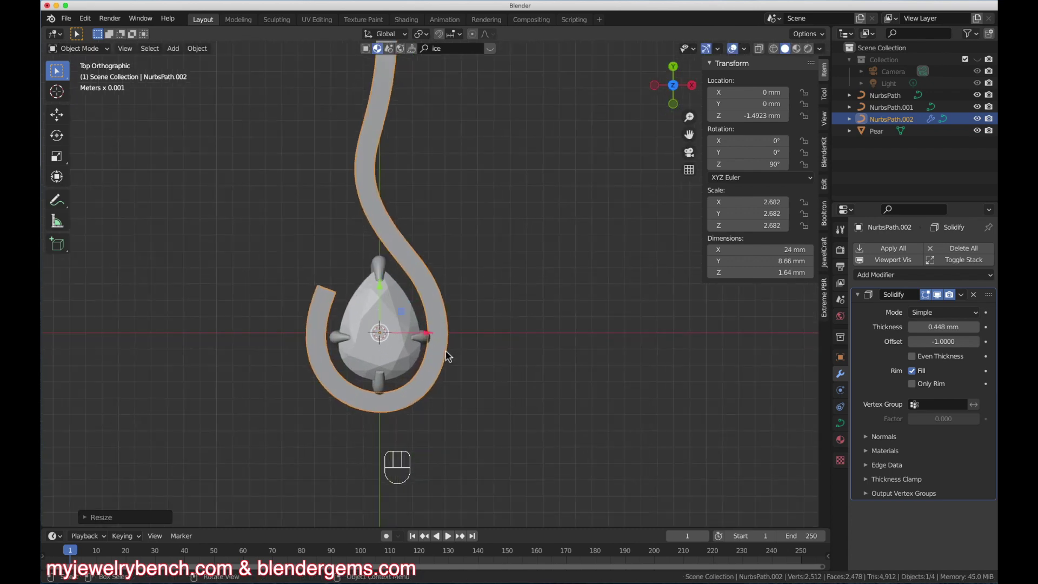
middle_click_drag(428, 345, 402, 352)
key("KP_Decimal")
scroll(276, 367, "up", 5)
scroll(276, 371, "down", 4)
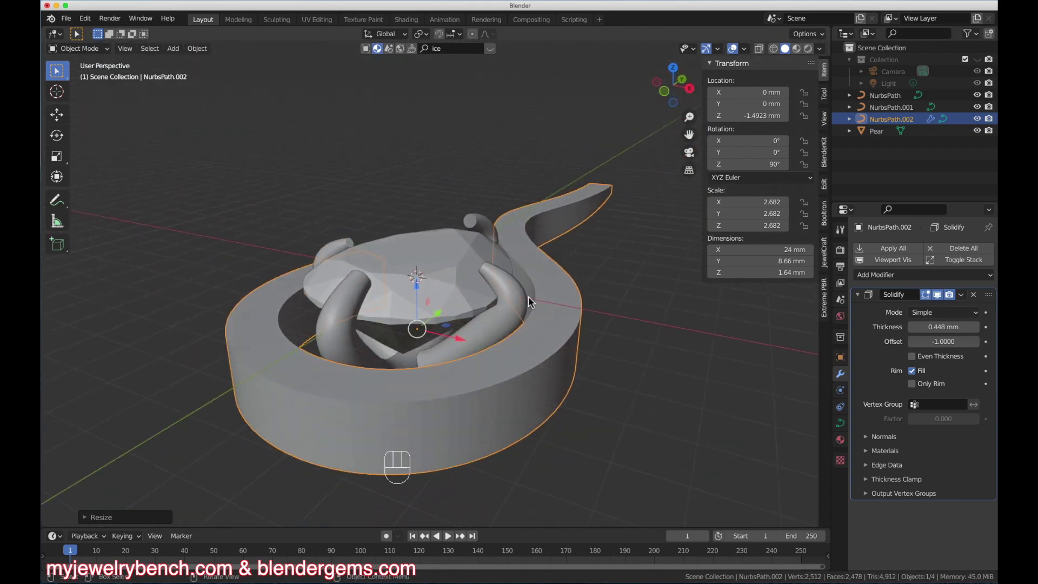
key("s")
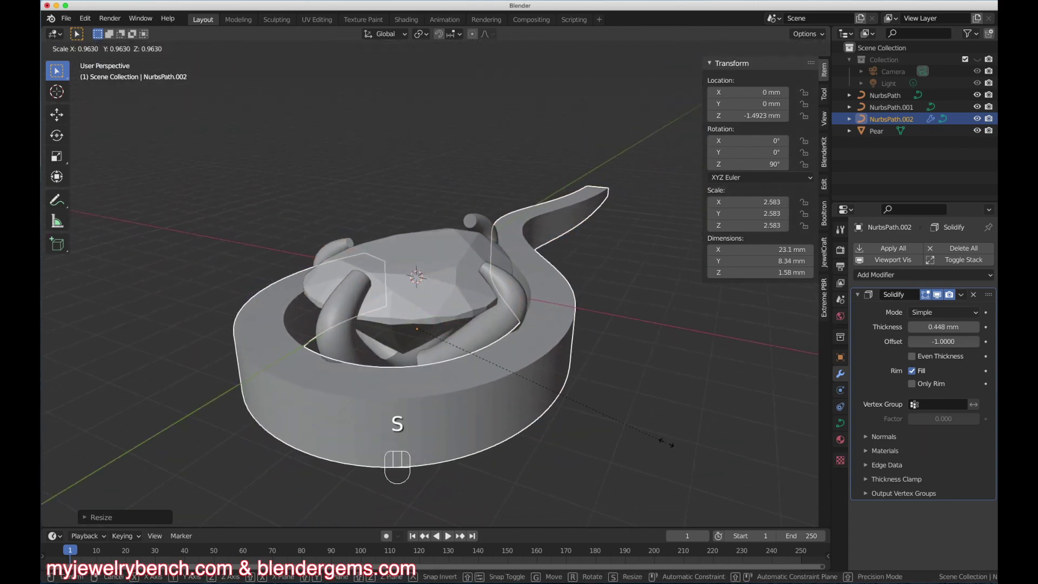
left_click(664, 441)
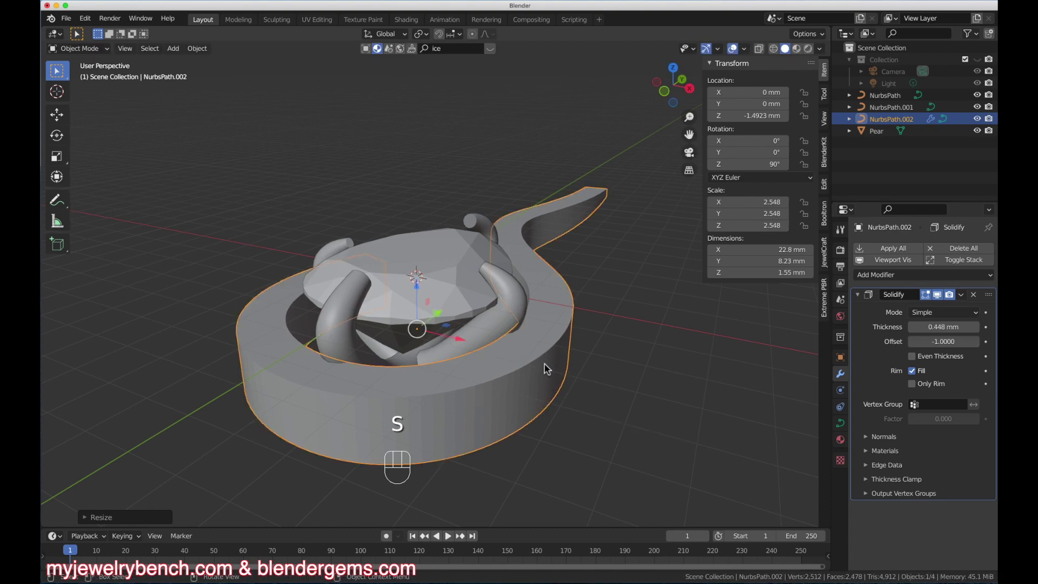
Increase the band's Solidify thickness to 0.488 mm
left_click(543, 370)
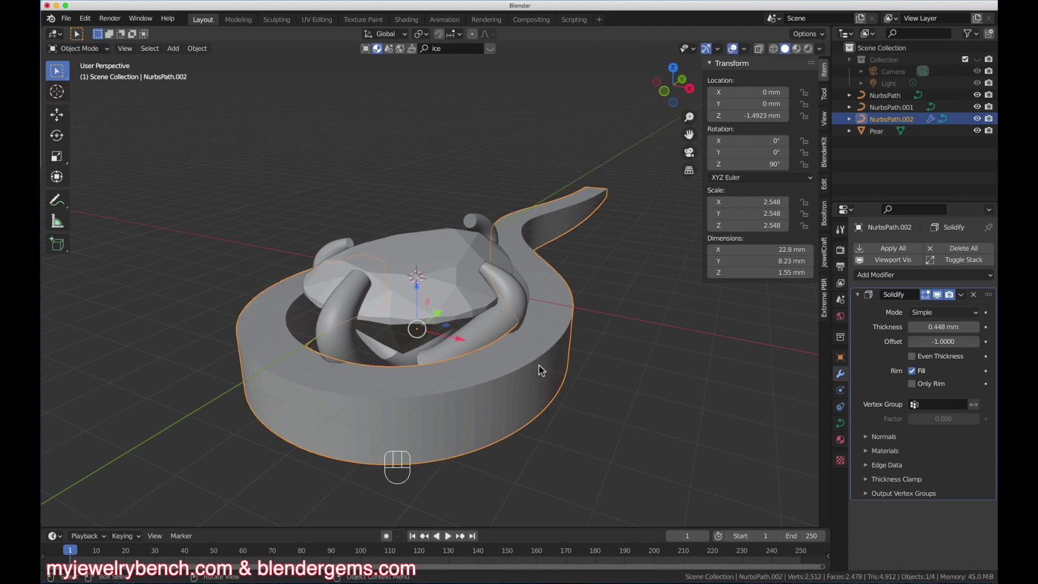
left_click(840, 423)
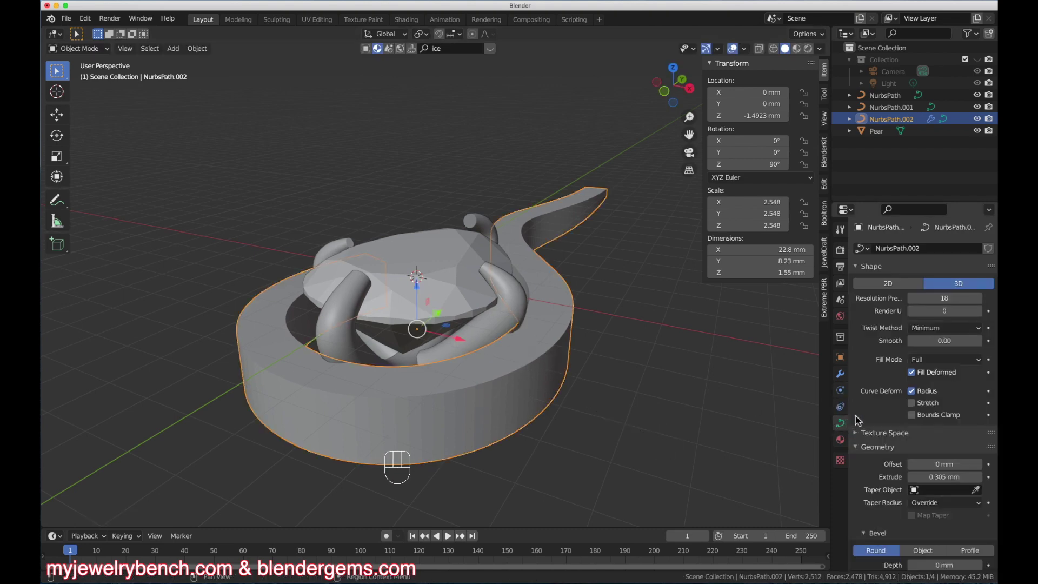
left_click(941, 479)
left_click(941, 479)
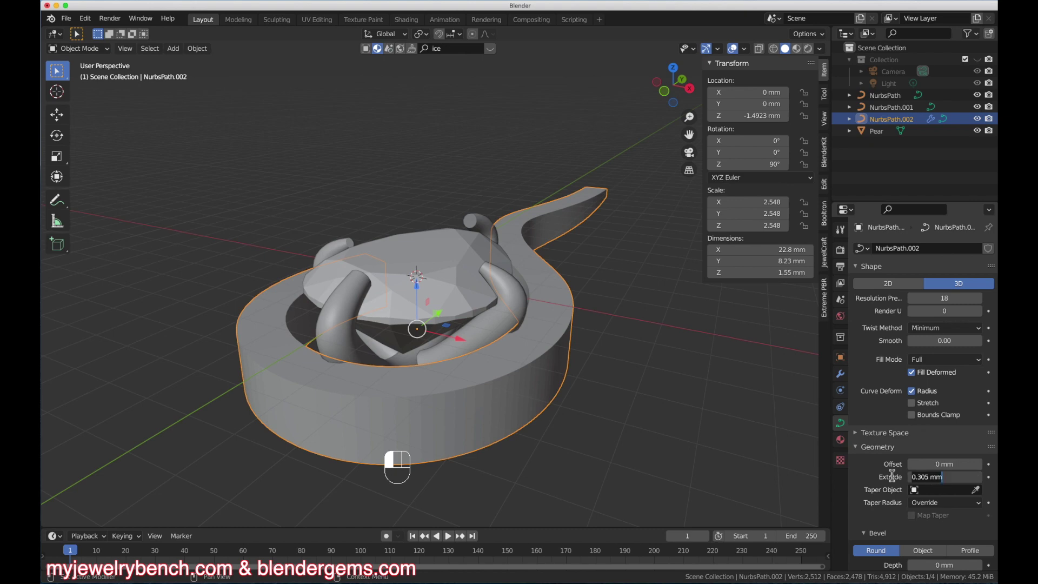
left_click(841, 374)
left_click_drag(945, 328, 945, 329)
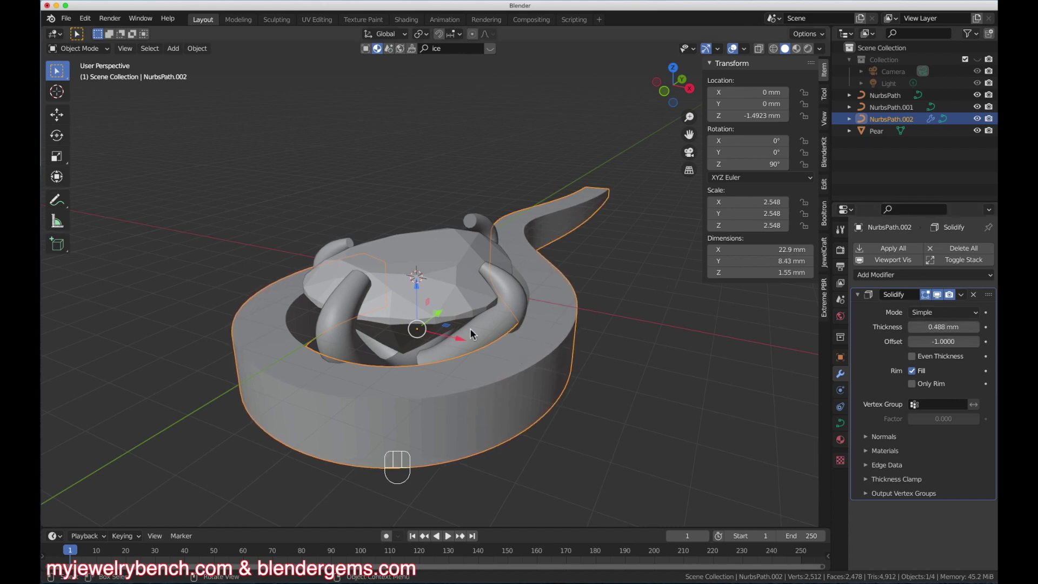
In the top view, move the second control point from the band's hooked end inward toward the gem, to about X -0.765, Y 1.60 mm
left_click(339, 340)
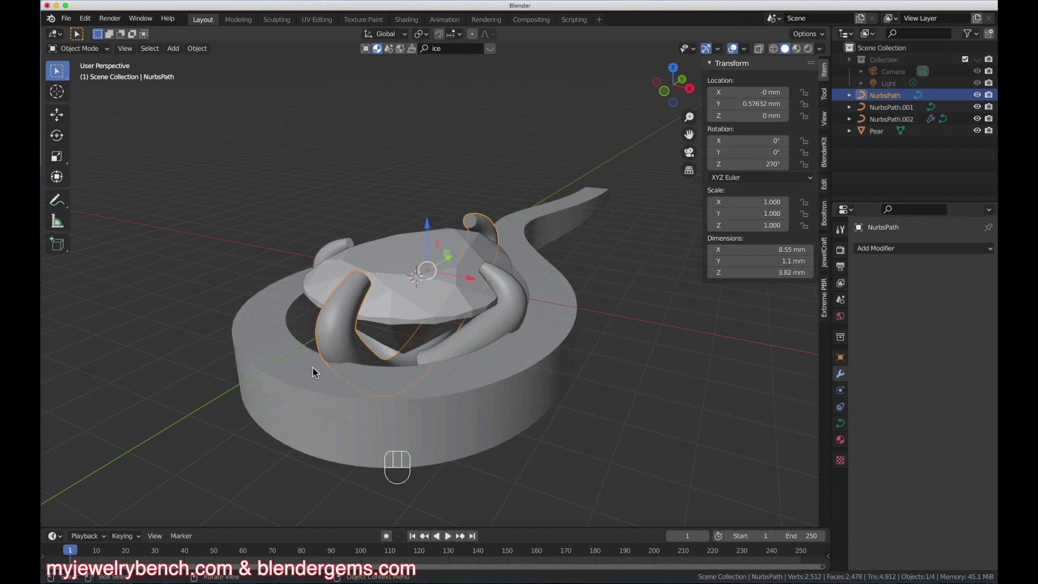
middle_click_drag(368, 352, 460, 372)
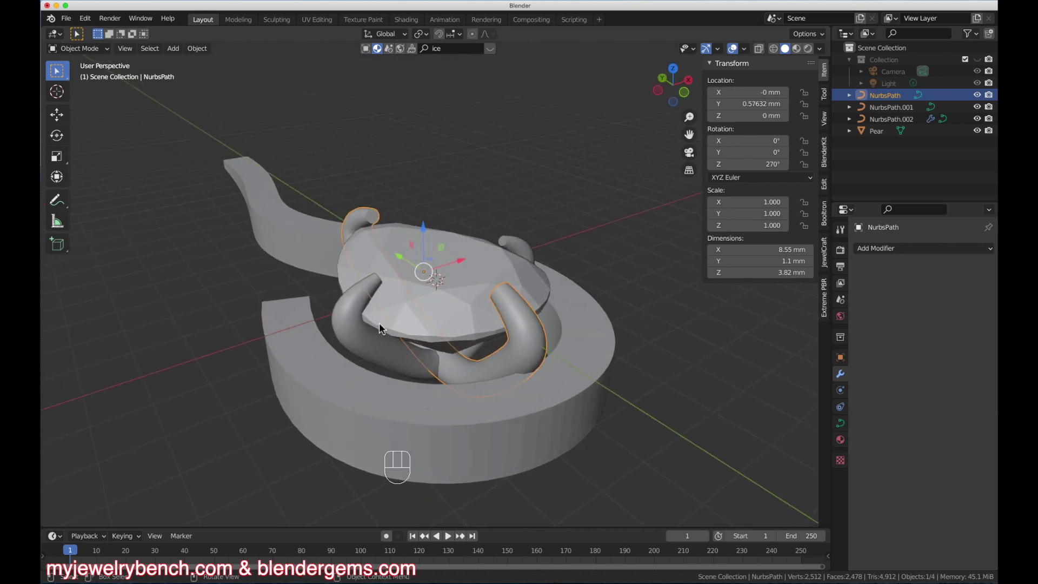
key("KP_7")
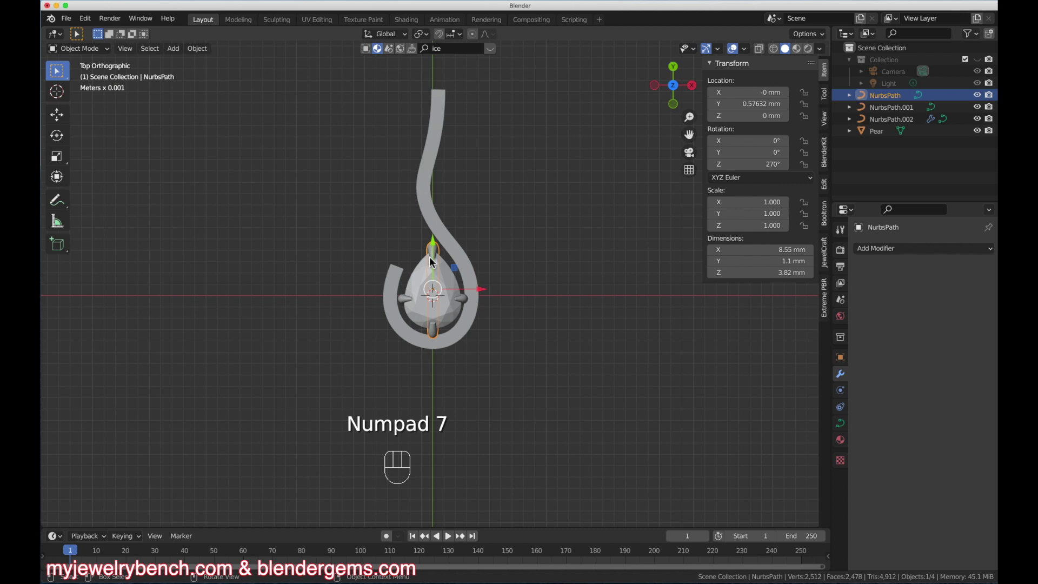
left_click(403, 277)
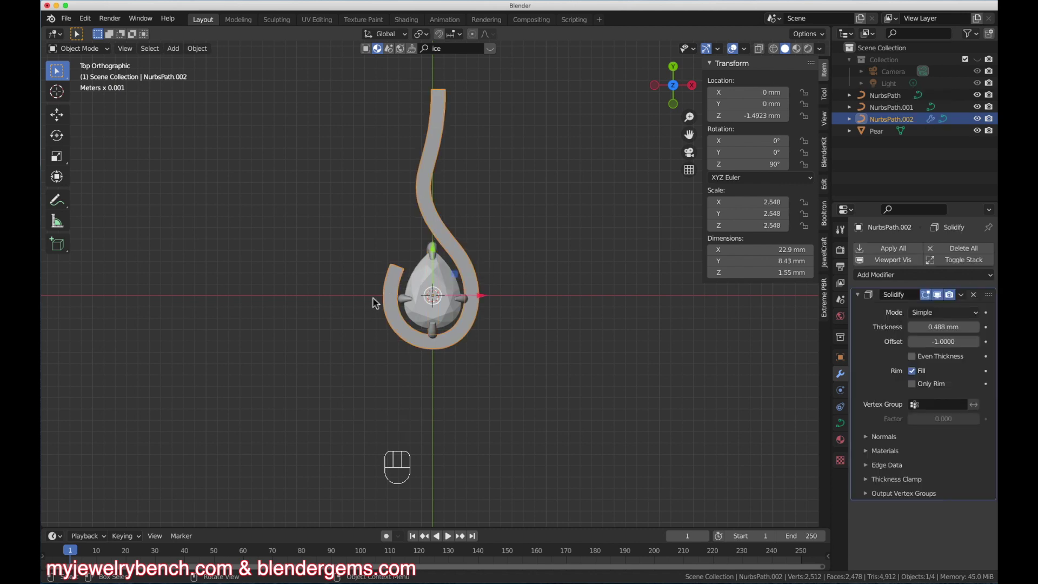
key("Tab")
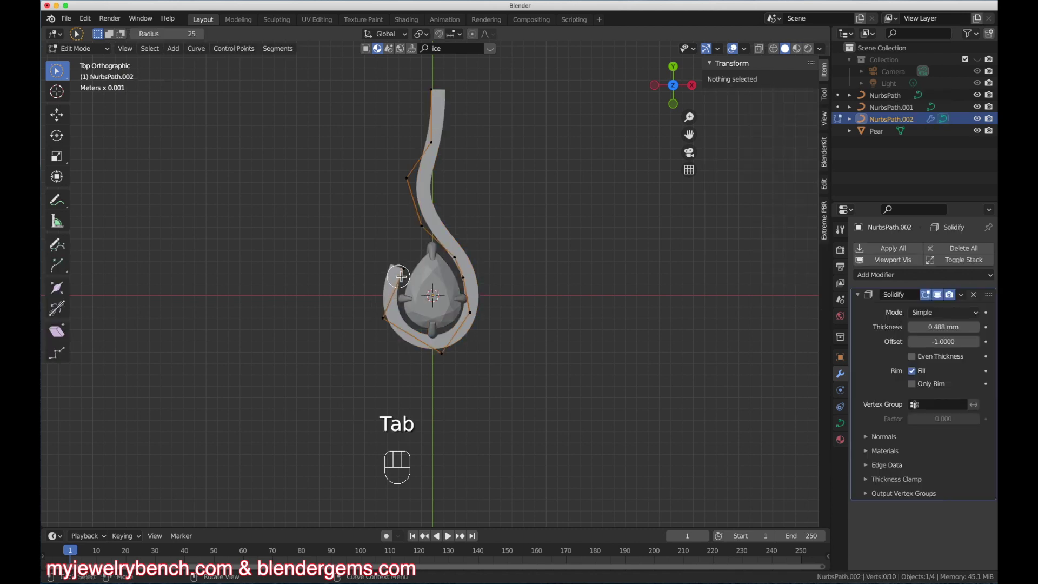
left_click(382, 320)
scroll(381, 322, "up", 4)
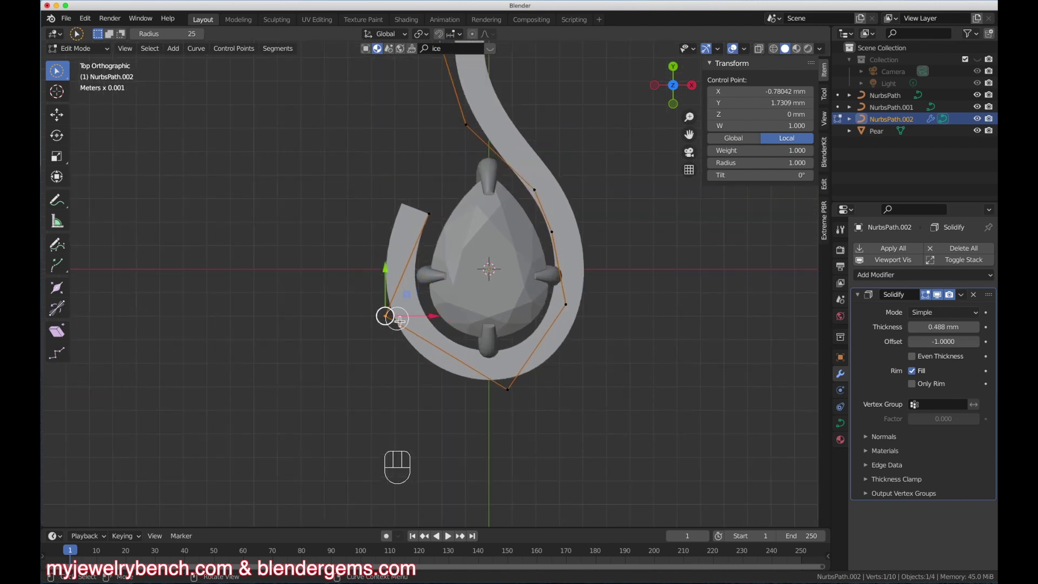
key("g")
left_click(412, 281)
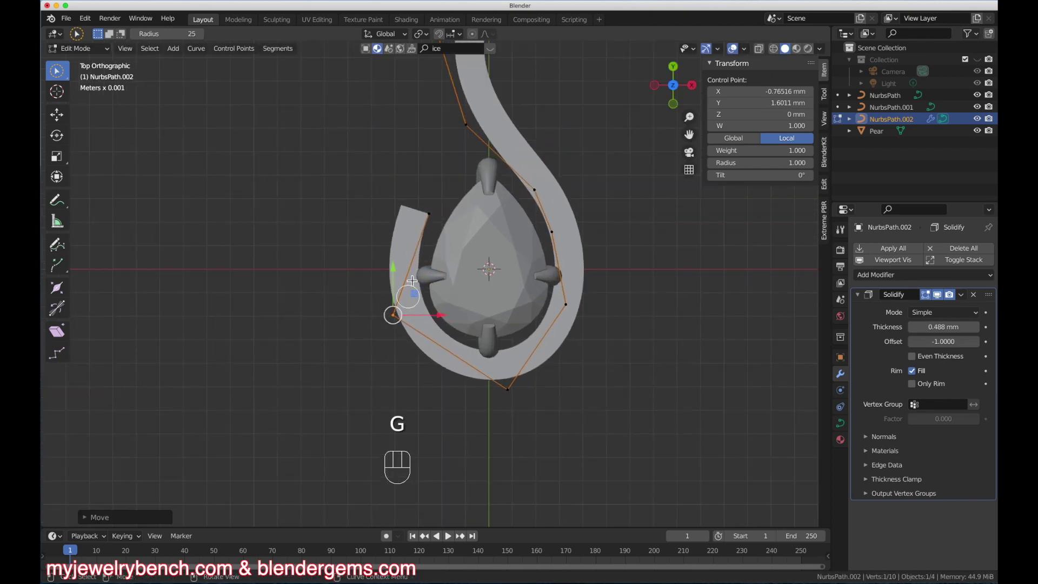
Move the end control point of the band's hook toward the gem, to about X 1.00, Y 0.83 mm, and finish editing the curve
left_click(428, 214)
key("g")
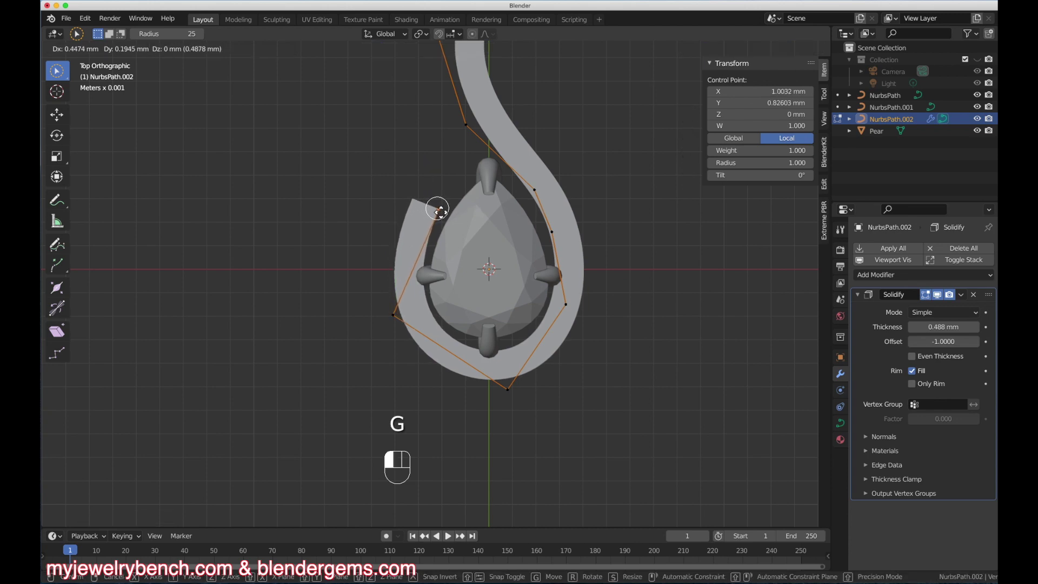
left_click(440, 211)
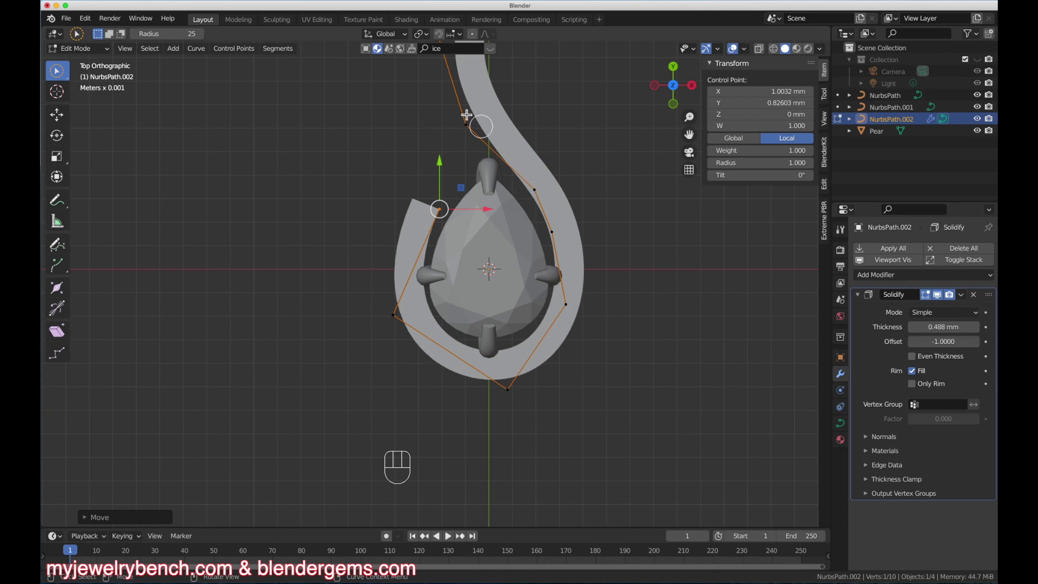
key("Tab")
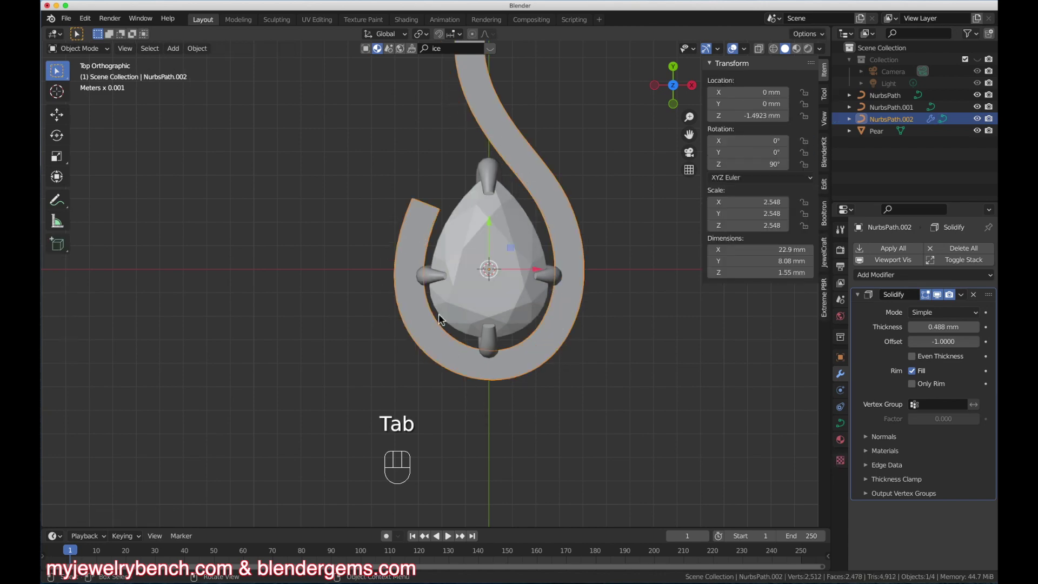
Duplicate the band in place and raise the copy along Z to about 2.50 mm, above the gem setting
mouse_move(441, 319)
middle_mouse_down()
mouse_move(475, 301)
mouse_move(413, 394)
mouse_move(436, 383)
mouse_move(463, 338)
mouse_move(576, 362)
mouse_move(550, 416)
mouse_move(467, 483)
mouse_move(431, 454)
mouse_move(459, 438)
mouse_move(425, 409)
mouse_move(458, 316)
middle_mouse_up()
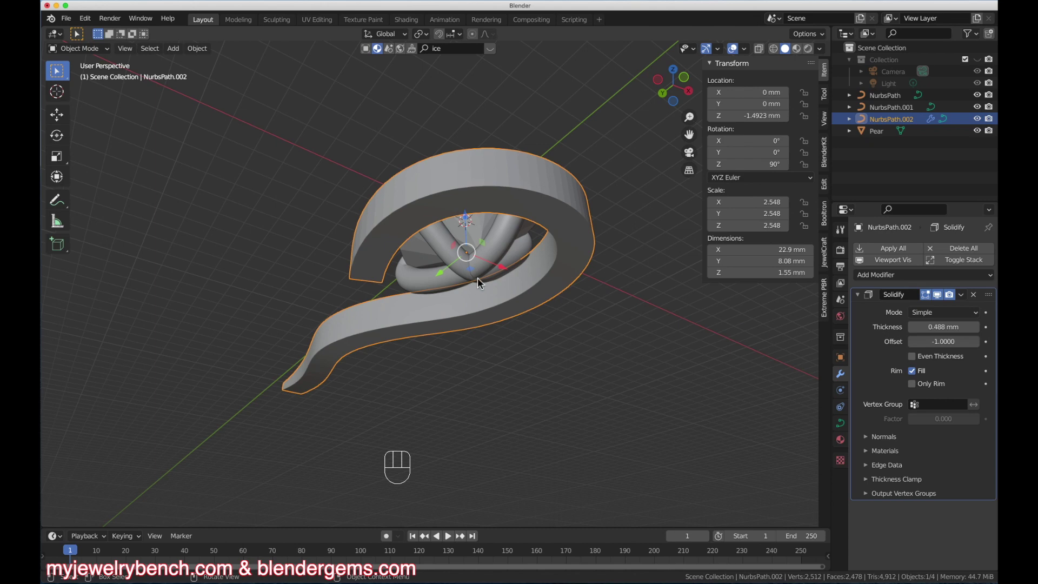
middle_click_drag(478, 282, 311, 338)
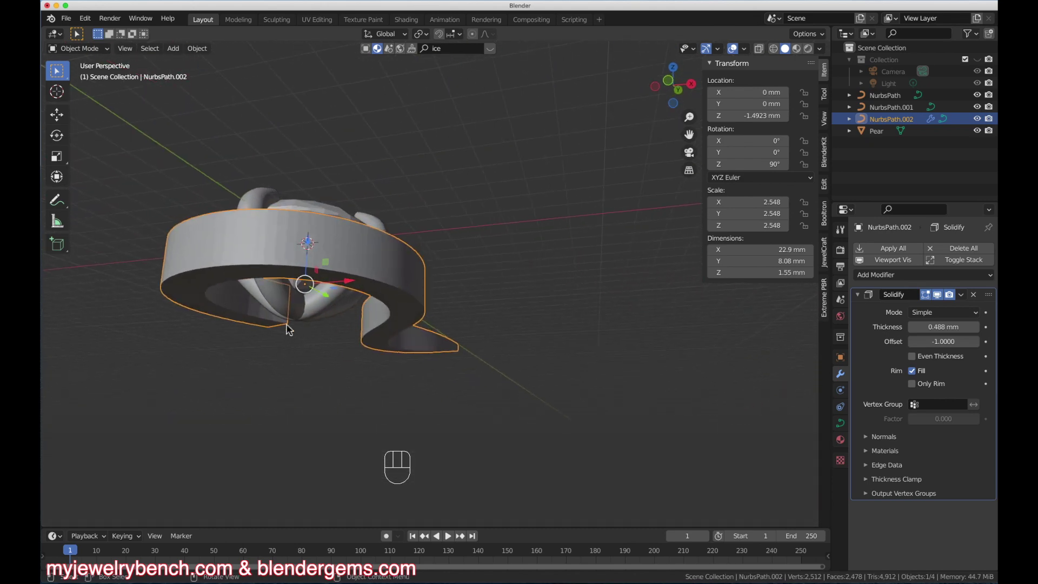
middle_click_drag(285, 316, 599, 394)
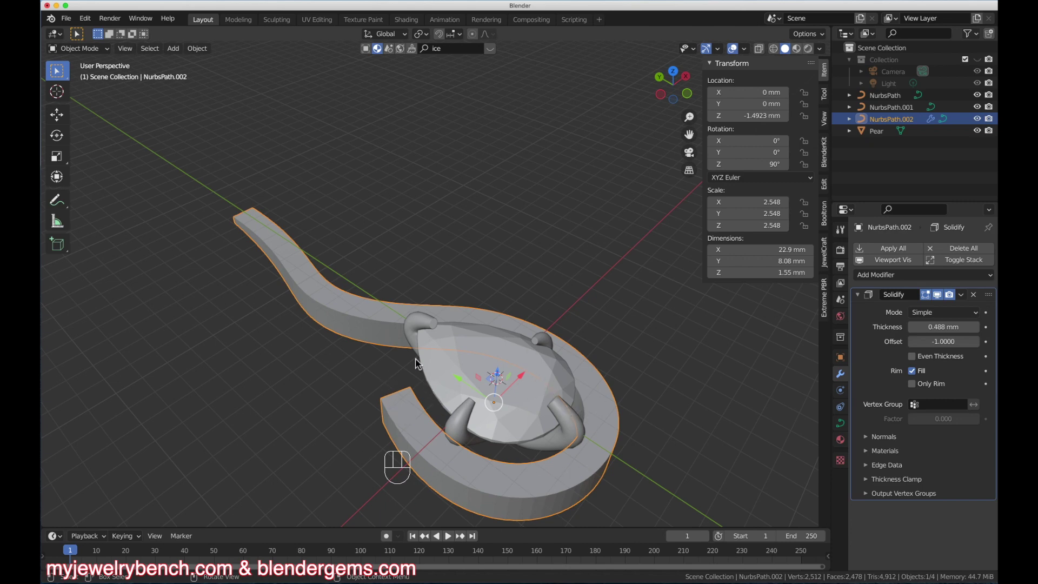
middle_click_drag(418, 364, 397, 355)
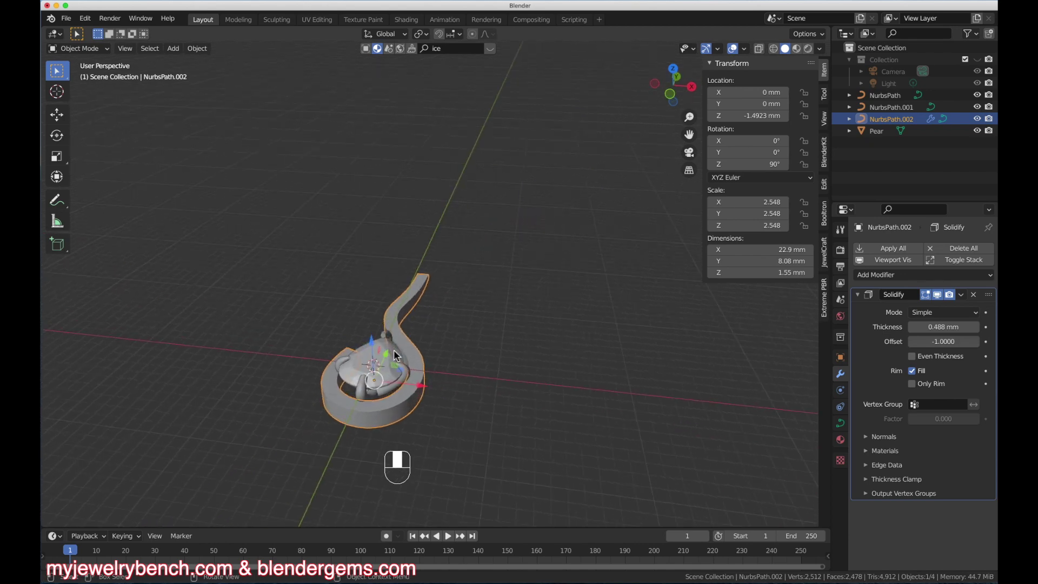
key("shift+d")
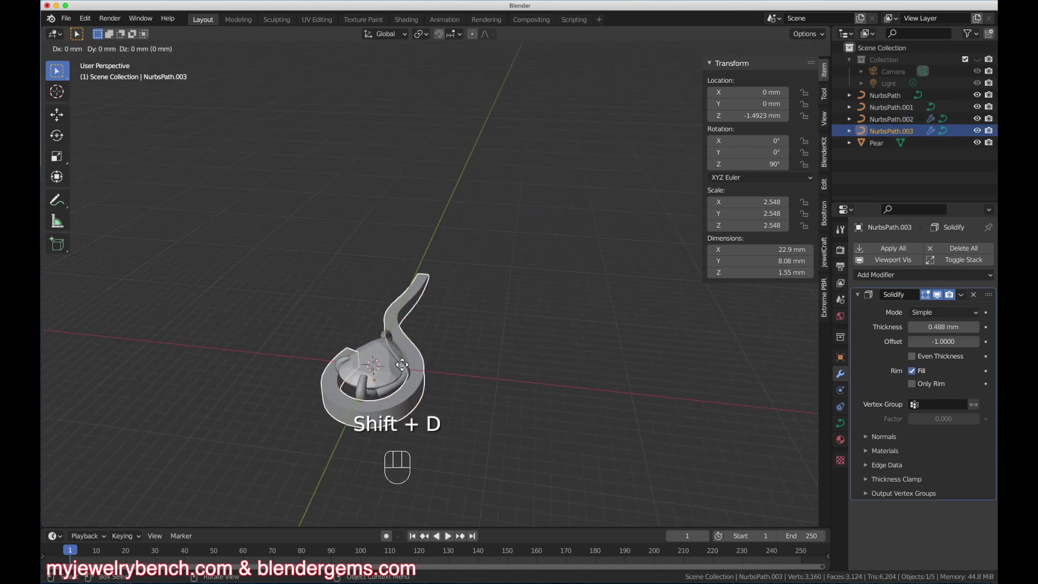
right_click(402, 364)
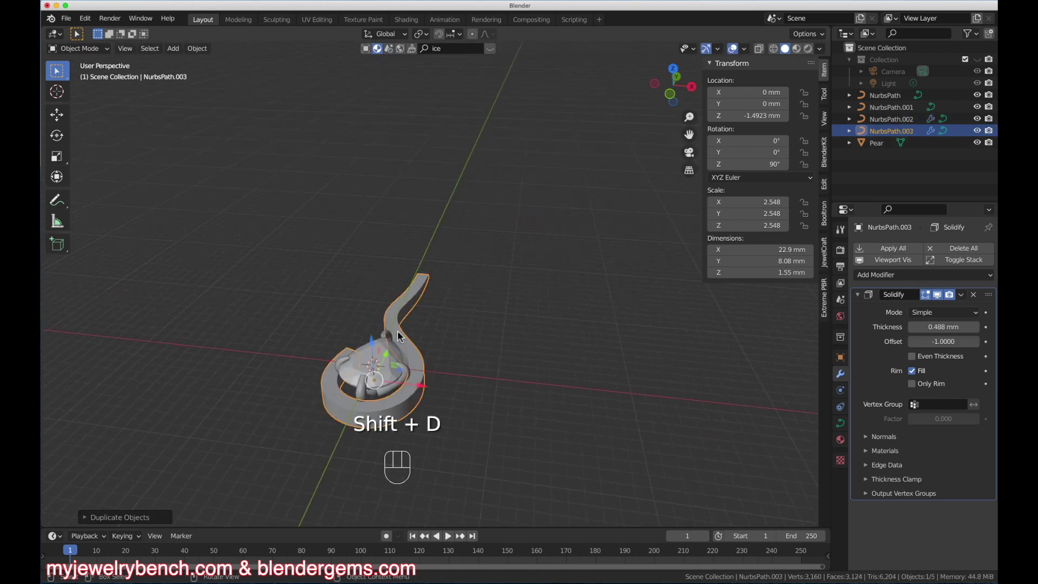
key("g")
key("z")
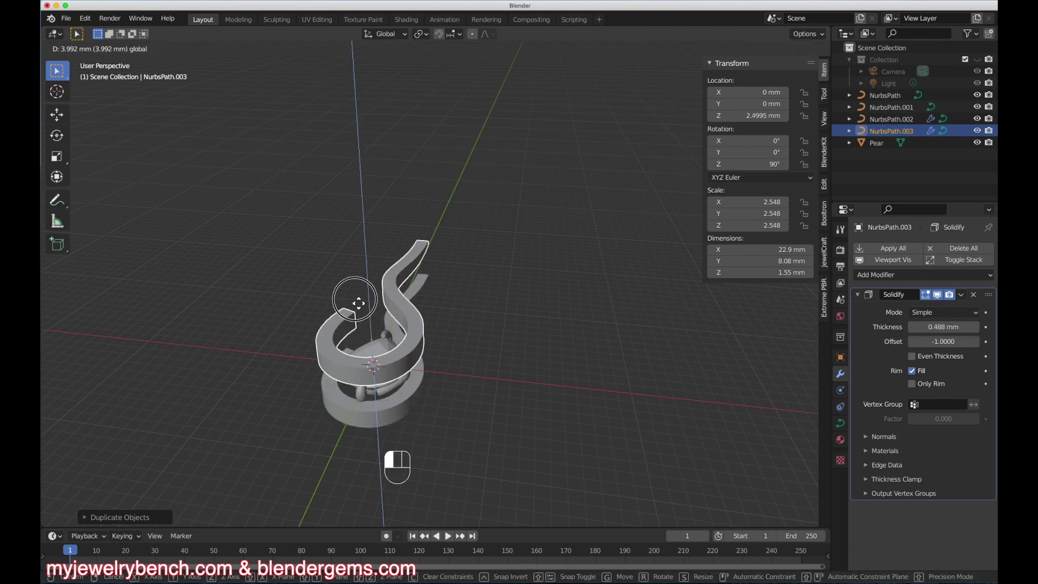
left_click(371, 308)
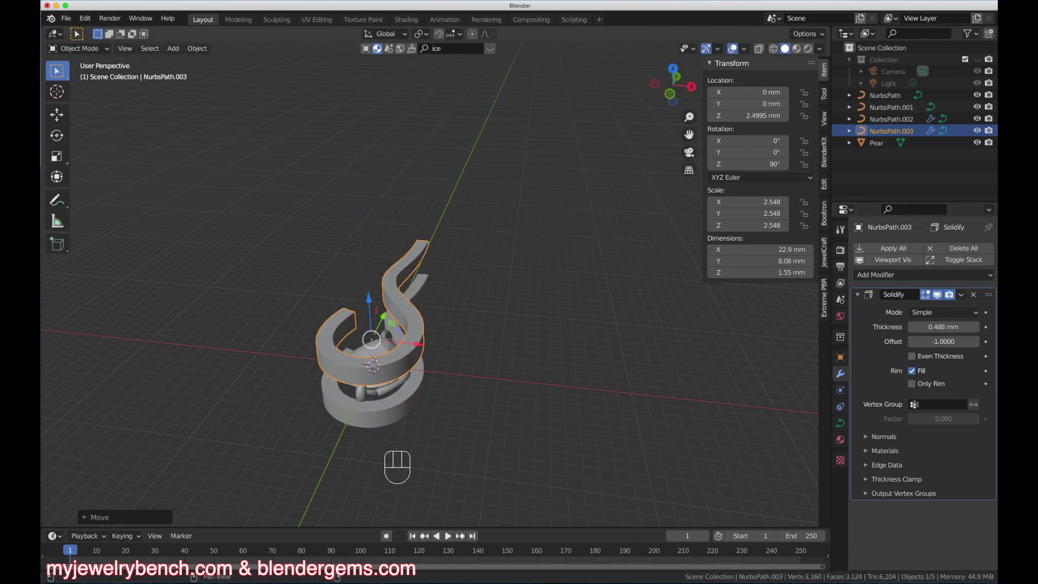
Reduce the raised copy to a bare curve by removing its Solidify modifier and setting its Extrude to 0 mm
left_click(974, 295)
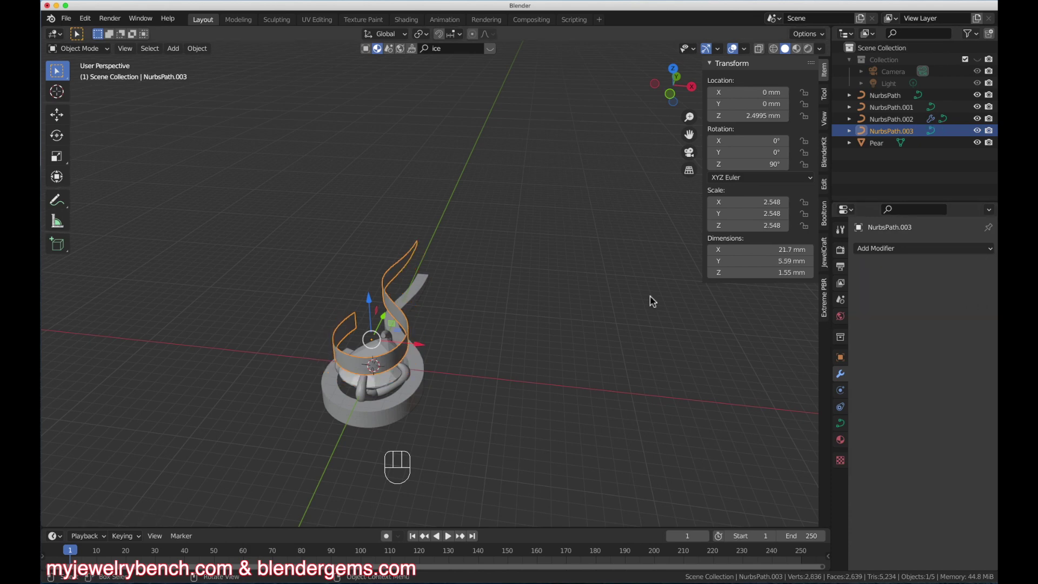
left_click(840, 422)
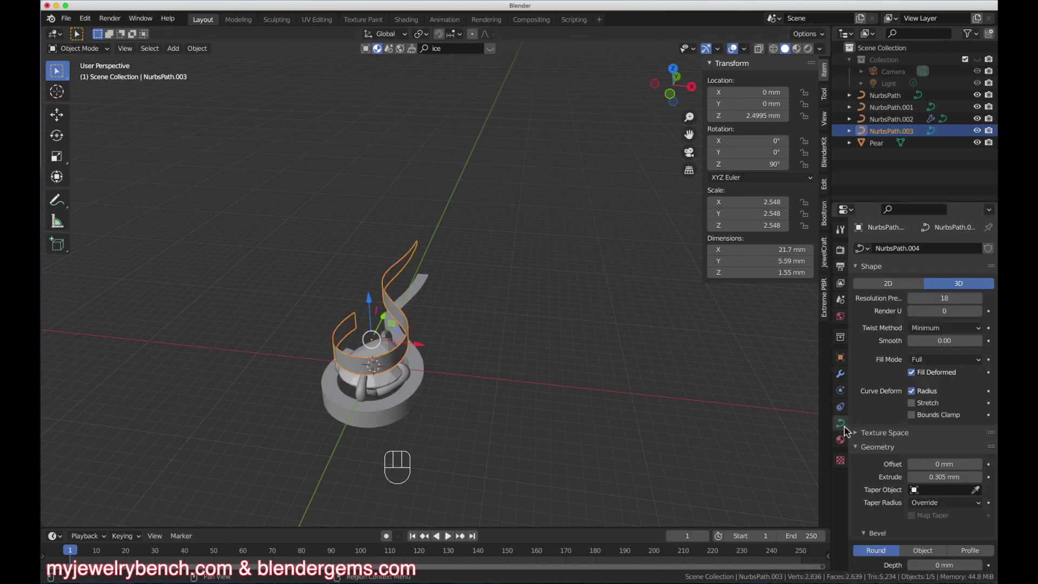
left_click(947, 477)
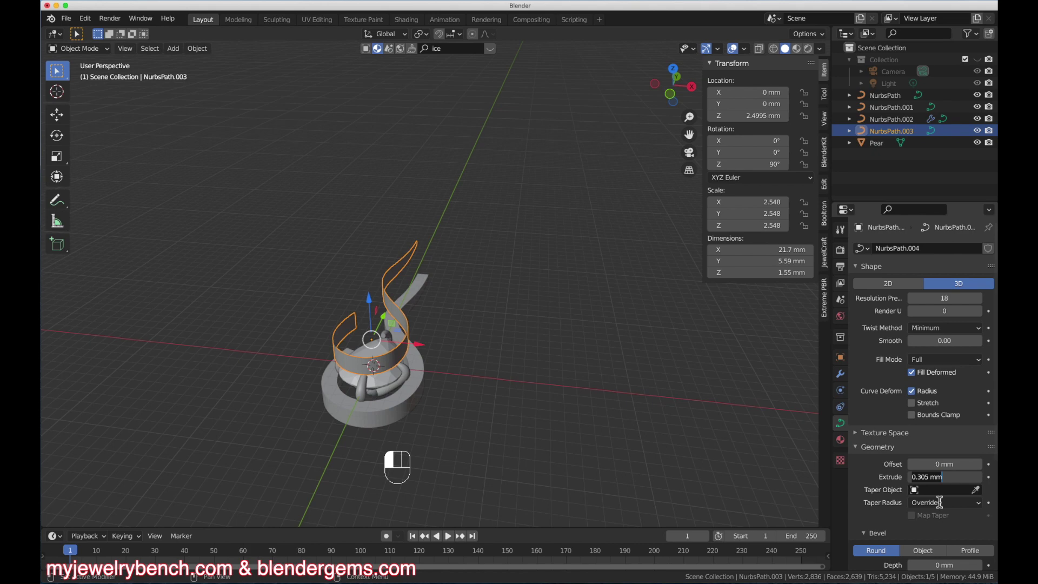
type("0")
key("Return")
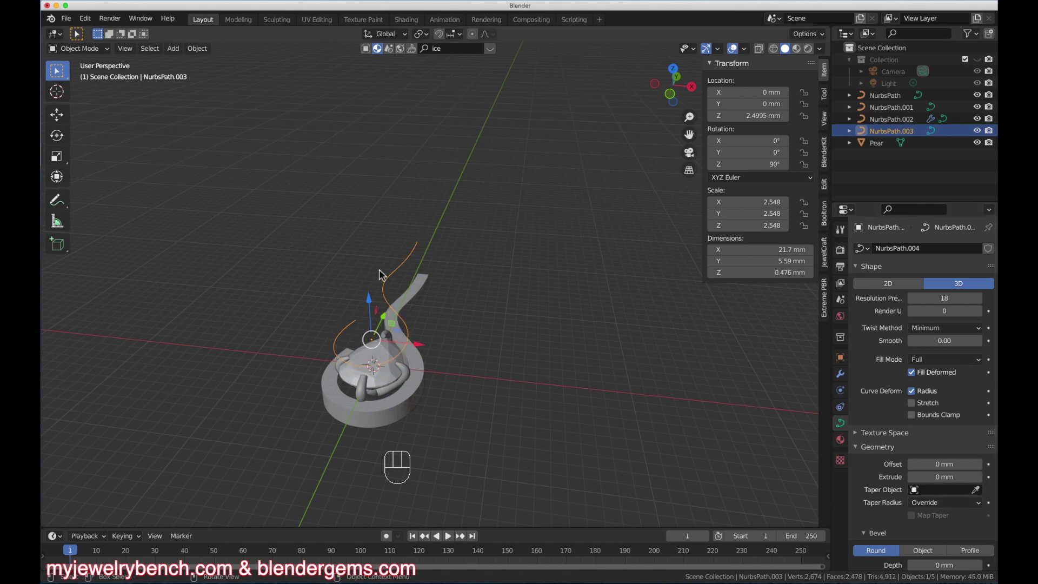
In the top view, shift the copied curve's two uppermost tail control points along X onto the middle of the band below
middle_click_drag(380, 275, 397, 294)
key("KP_7")
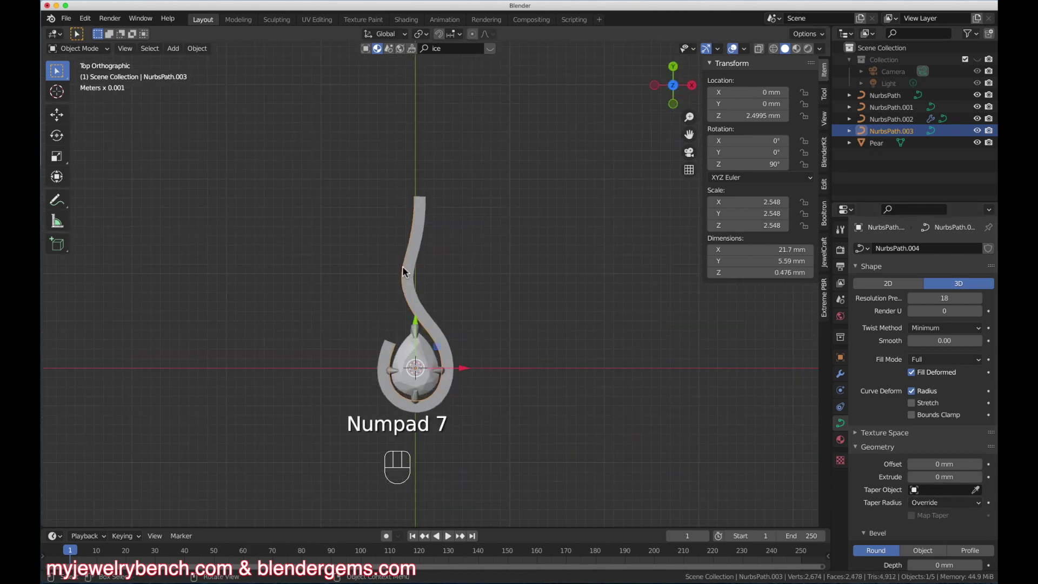
scroll(402, 266, "up", 3)
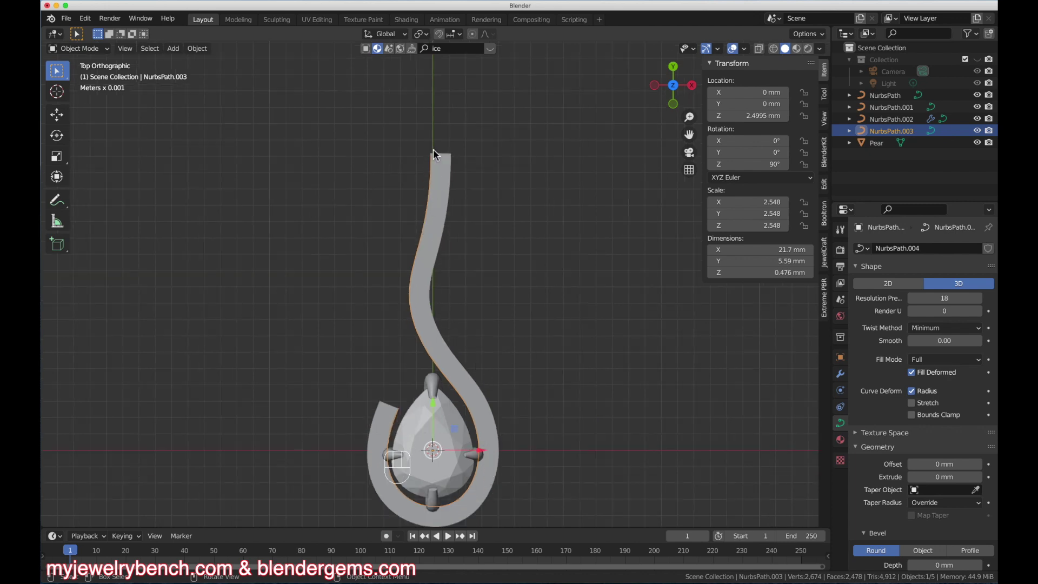
key("Tab")
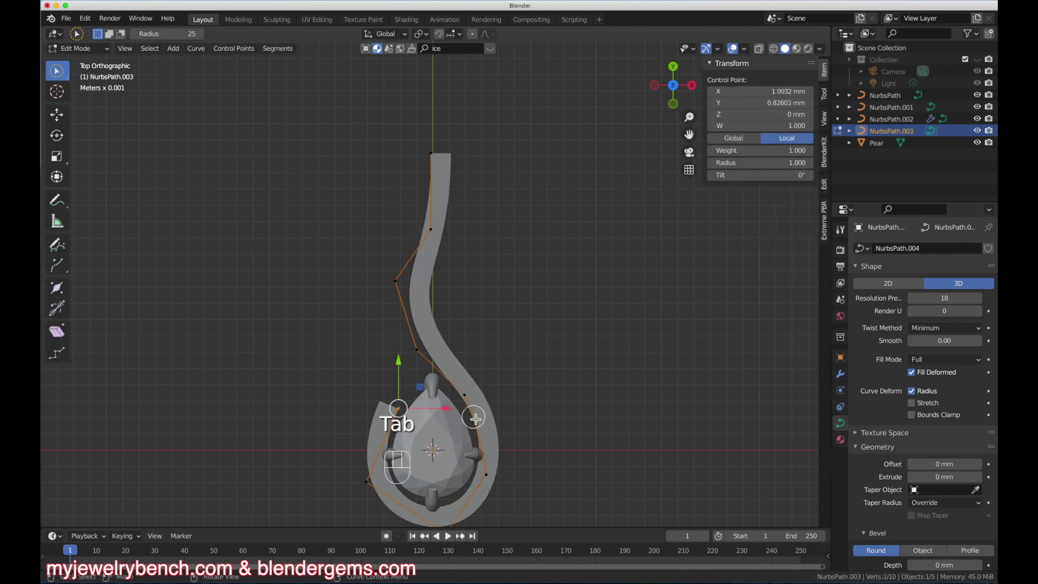
left_click(432, 152)
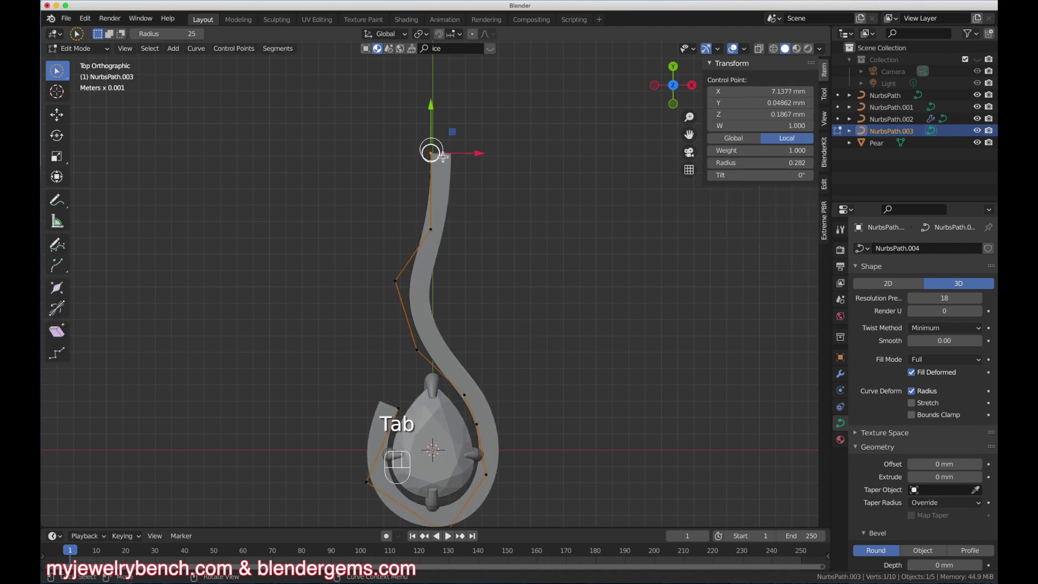
key("g")
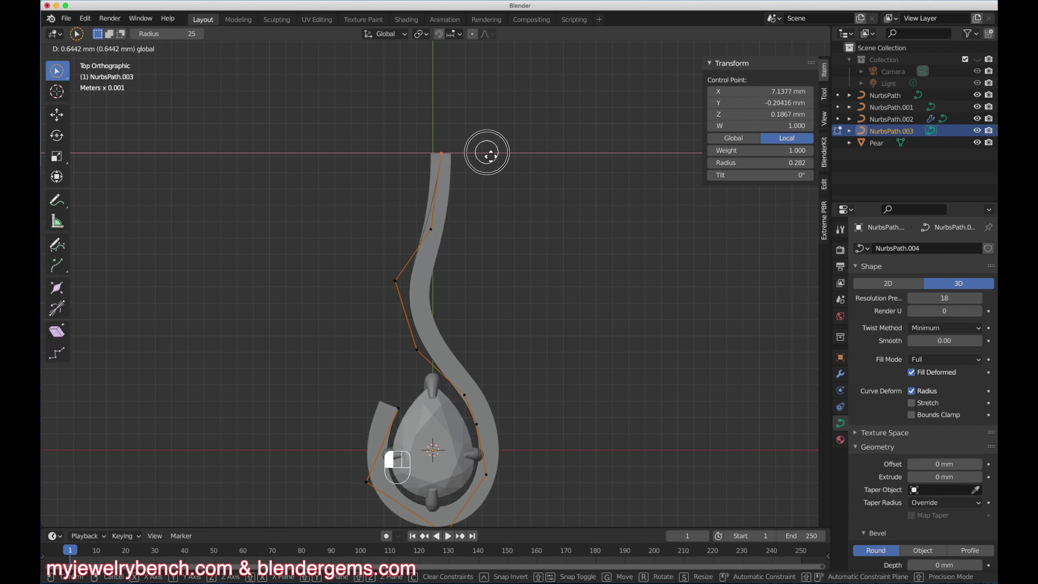
left_click(488, 153)
left_click(431, 230)
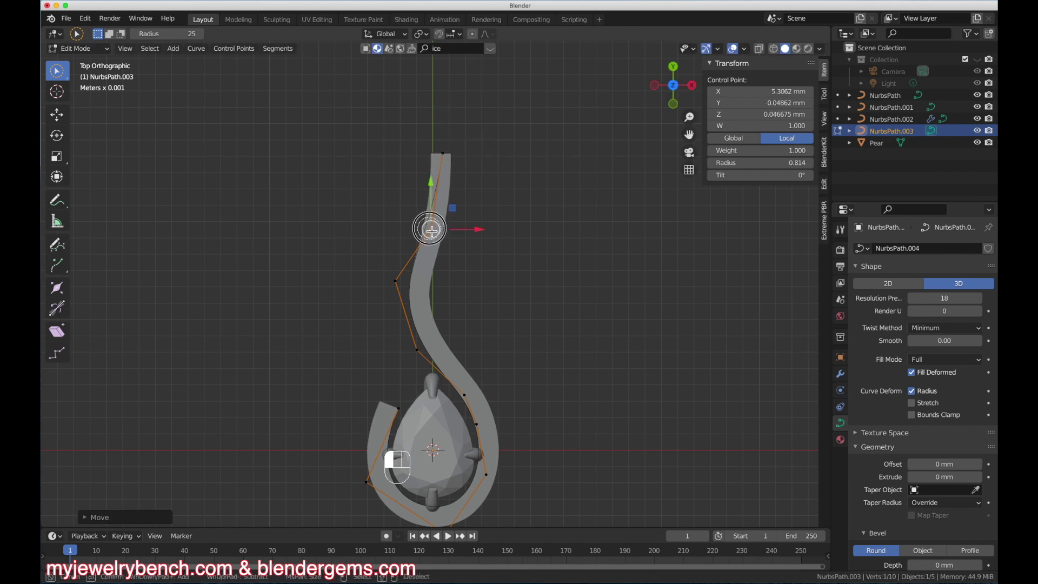
left_click_drag(484, 231, 497, 234)
Shift the third and fourth control points from the tail end along X so the curve's bend follows the band's centreline
left_click(394, 281)
key("g")
key("x")
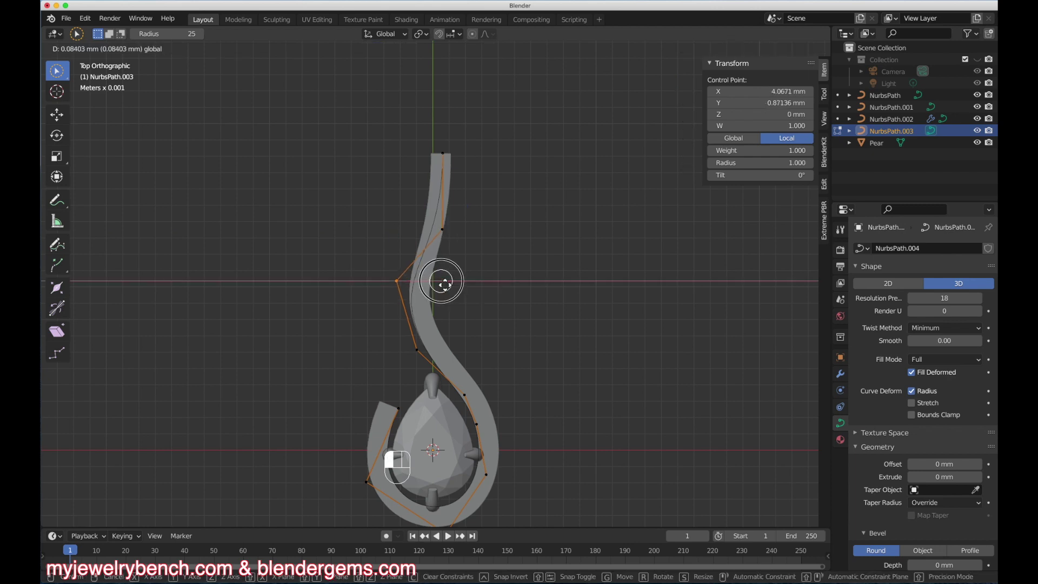
left_click(428, 320)
left_click(417, 350)
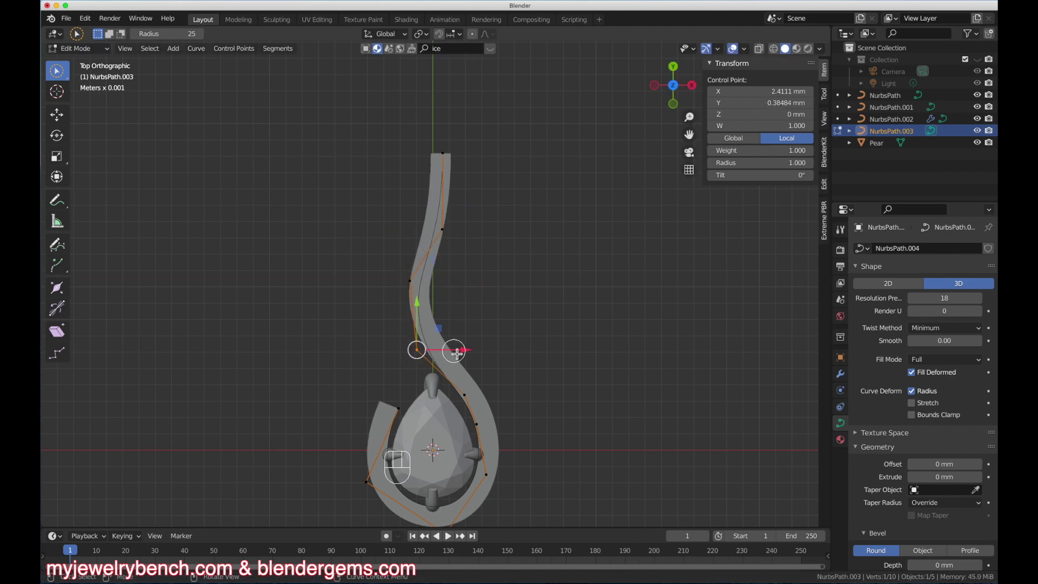
key("g")
key("x")
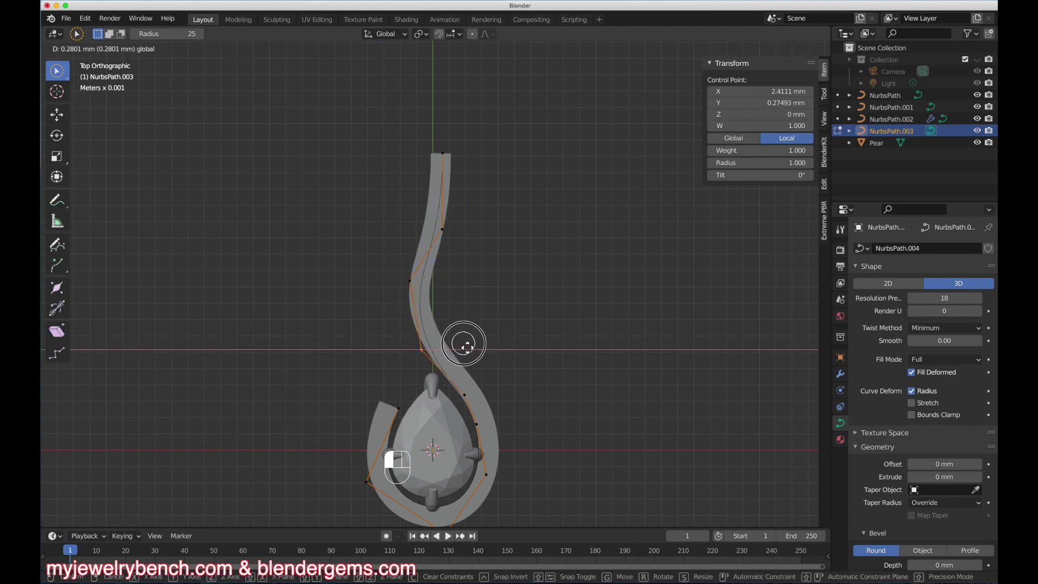
left_click(464, 343)
Move the three control points beside the gem outward onto the band's centreline, placing the lowest of them at about X -0.91, Y -1.47 mm
left_click(482, 395)
key("g")
key("x")
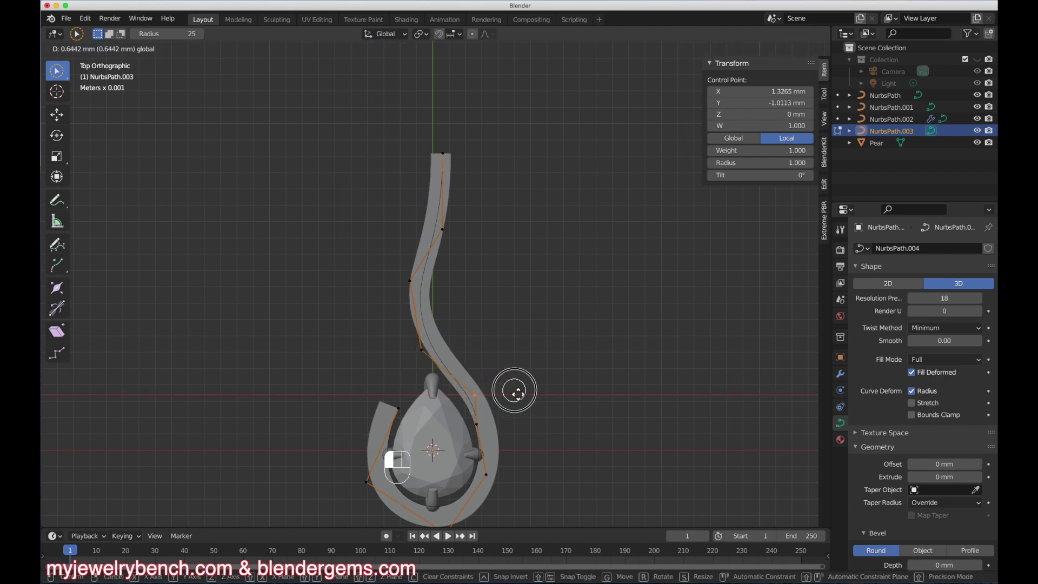
left_click(500, 428)
left_click(476, 425)
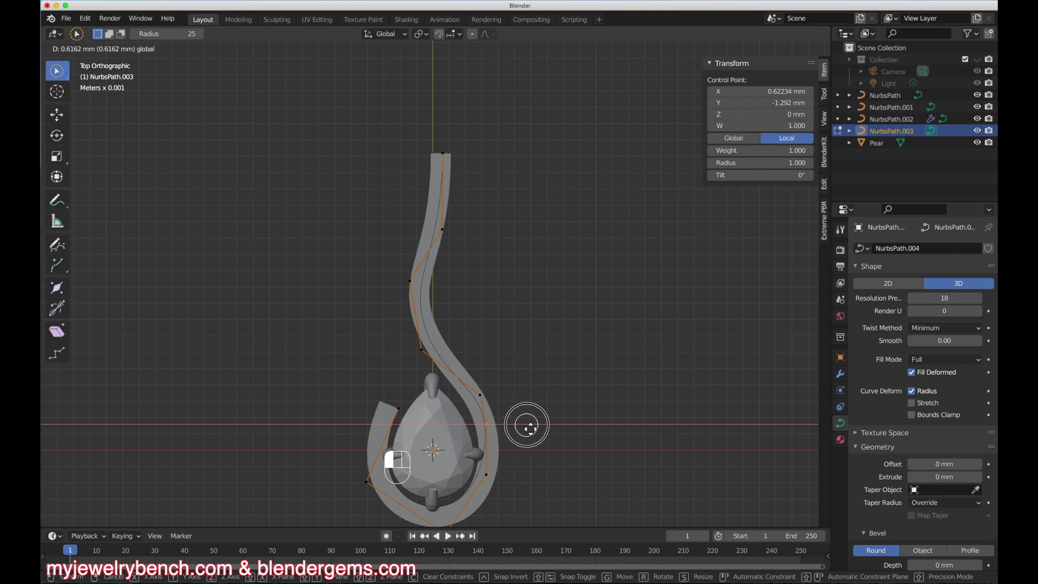
left_click(487, 475)
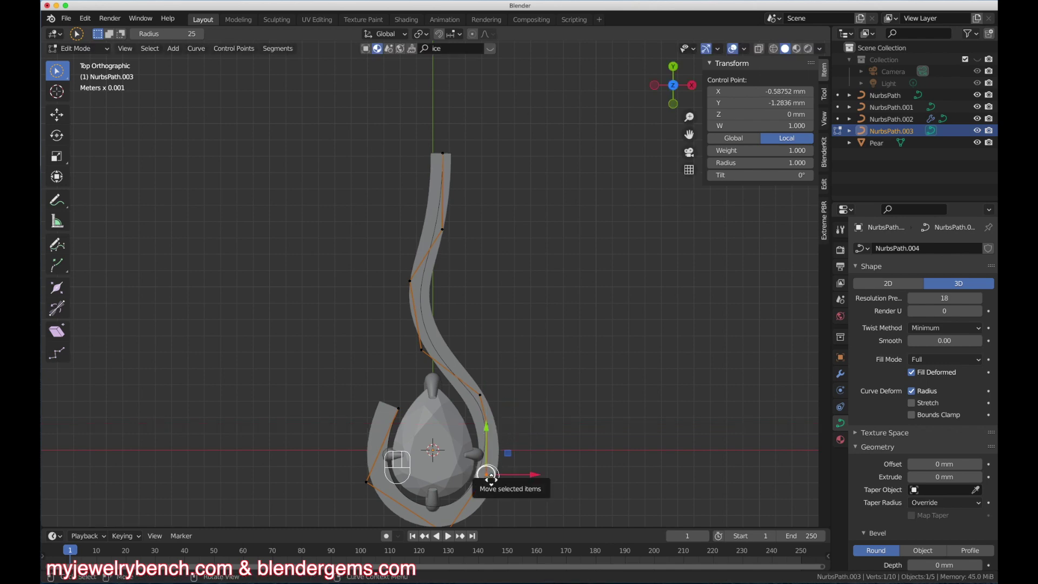
key("g")
left_click(493, 486)
Move the control point below the gem to about X -2.34 mm near the centre axis, and the next one up the long side to X -0.84, Y -1.59 mm
scroll(466, 248, "down", 3)
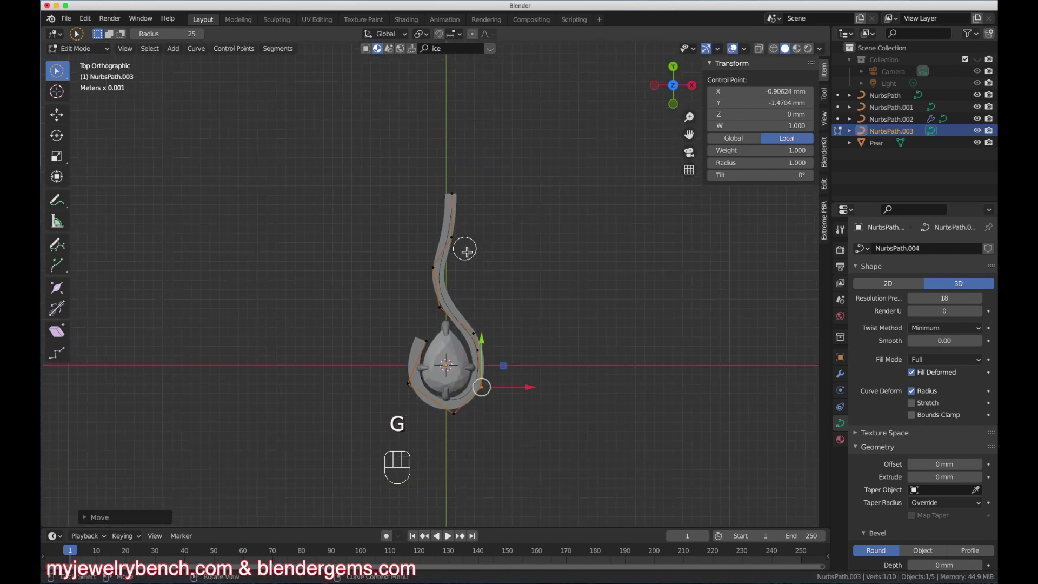
scroll(458, 419, "up", 2)
key("g")
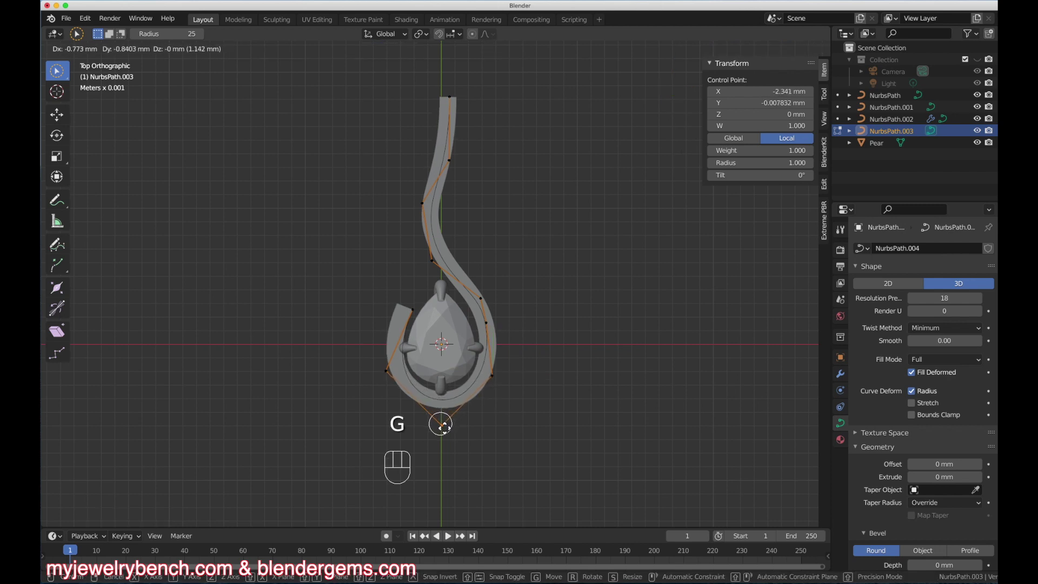
left_click(445, 424)
left_click(493, 374)
key("g")
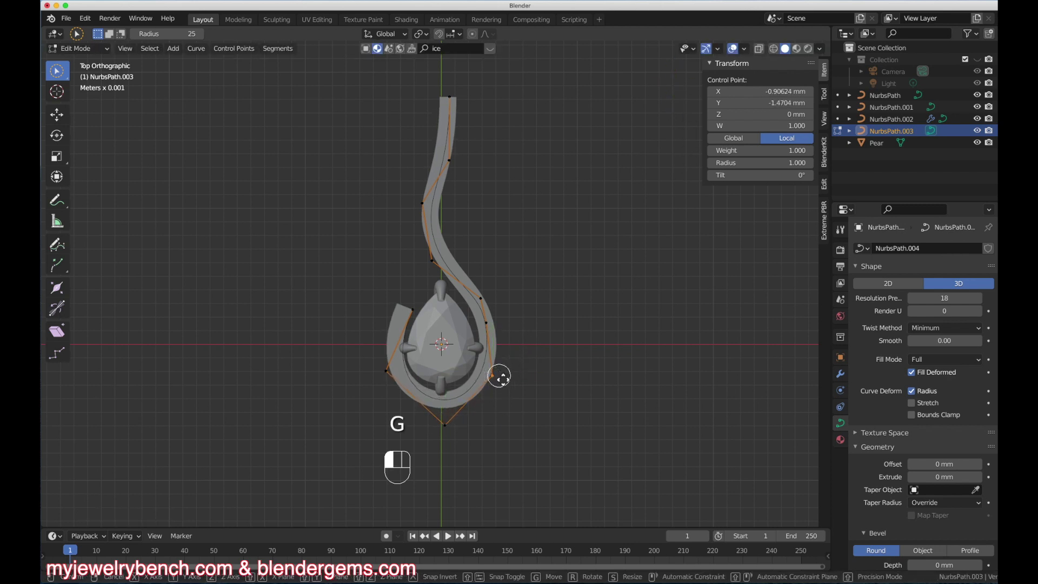
left_click(504, 374)
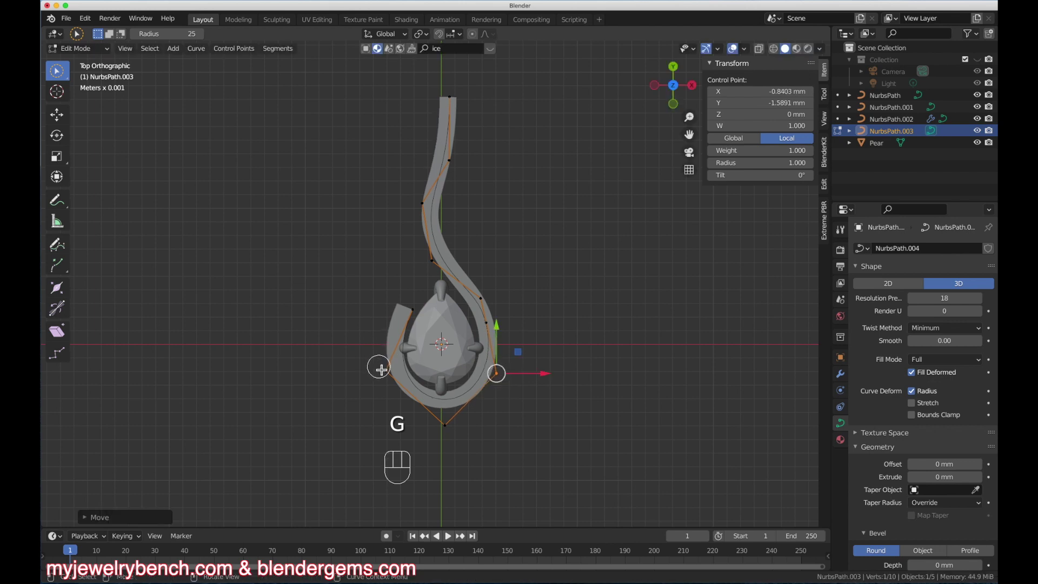
Move the hook's last two control points outward onto the band's centreline, to about X -0.58, Y 1.97 mm and X 1.07, Y 1.01 mm
left_click(383, 365)
key("g")
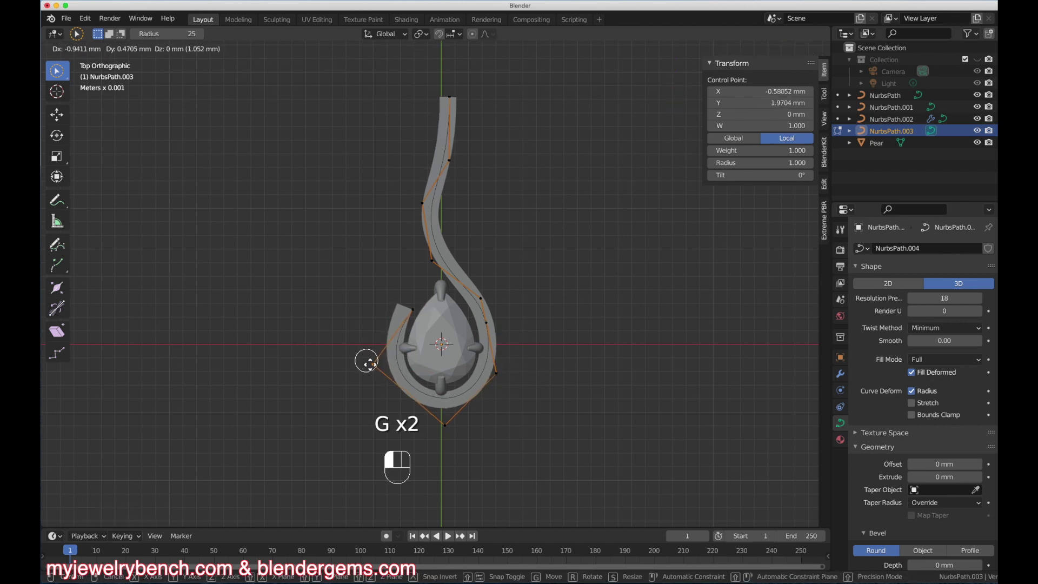
left_click(372, 363)
left_click(415, 313)
key("g")
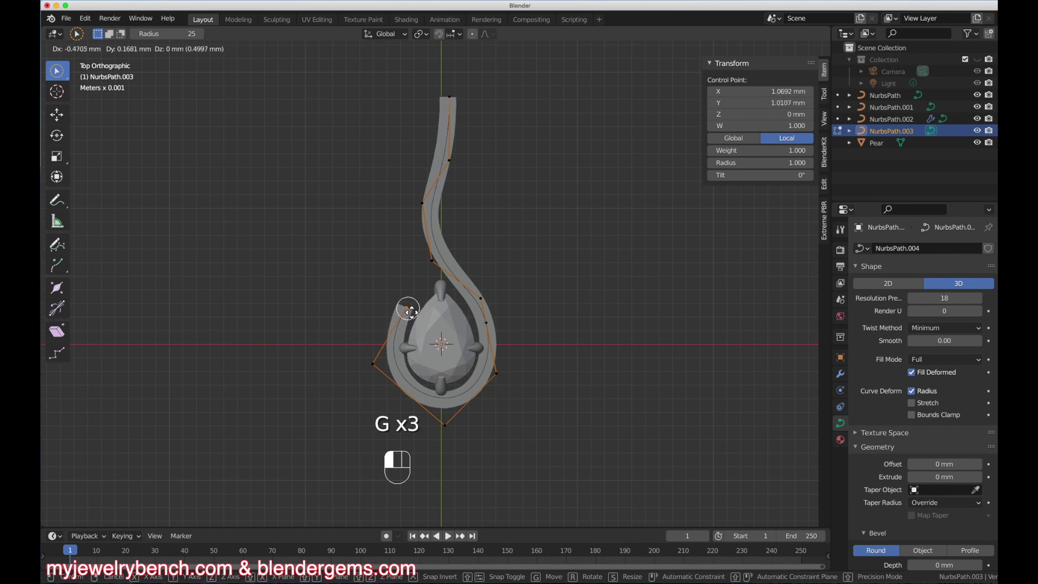
left_click(406, 307)
Move the tail's third control point to about X 4.28, Y 0.63 mm and the fourth to about X 2.50, Y 0.27 mm
left_click(491, 188)
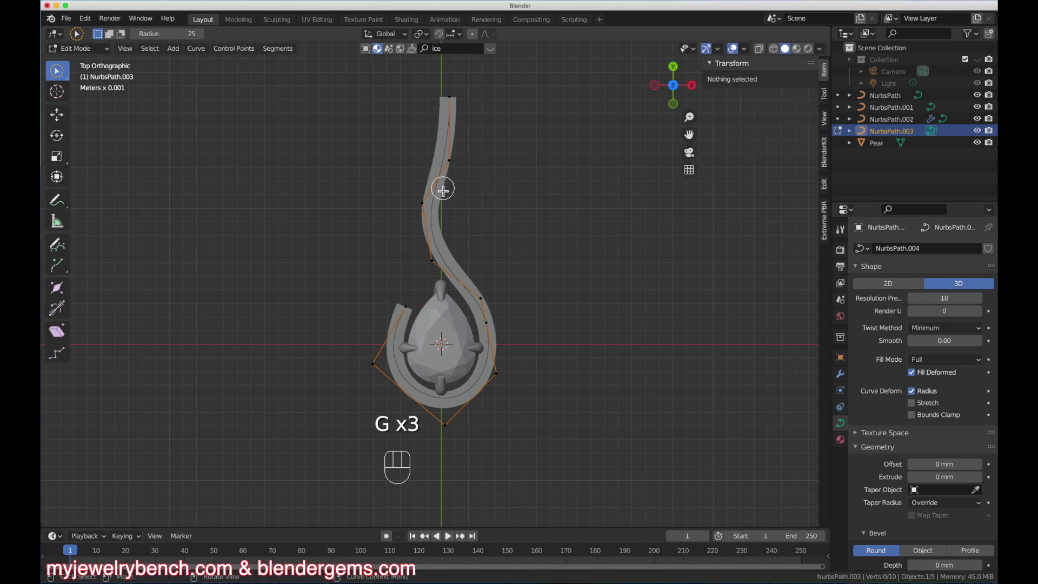
left_click(422, 204)
key("g")
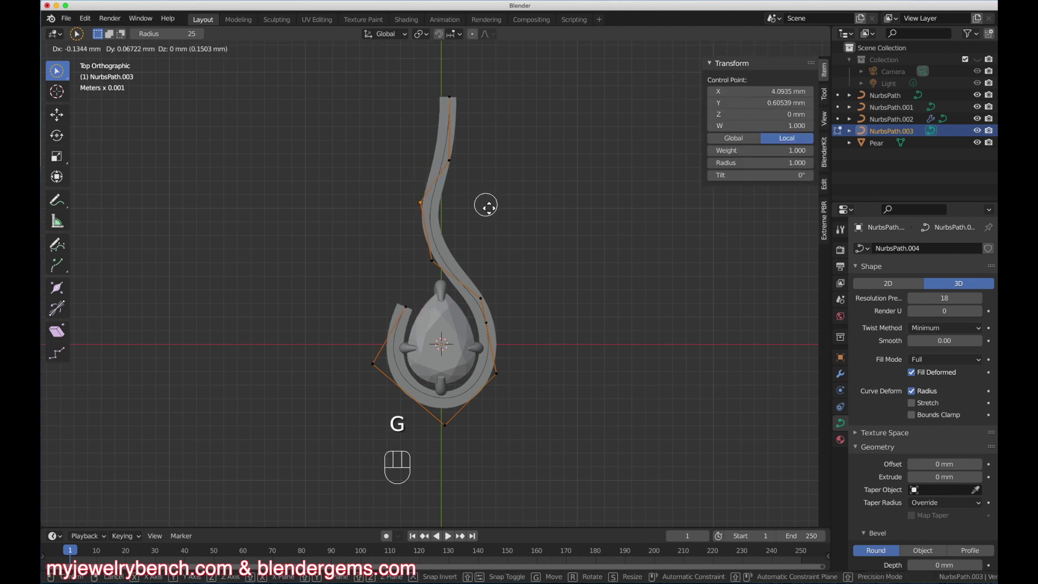
left_click(486, 199)
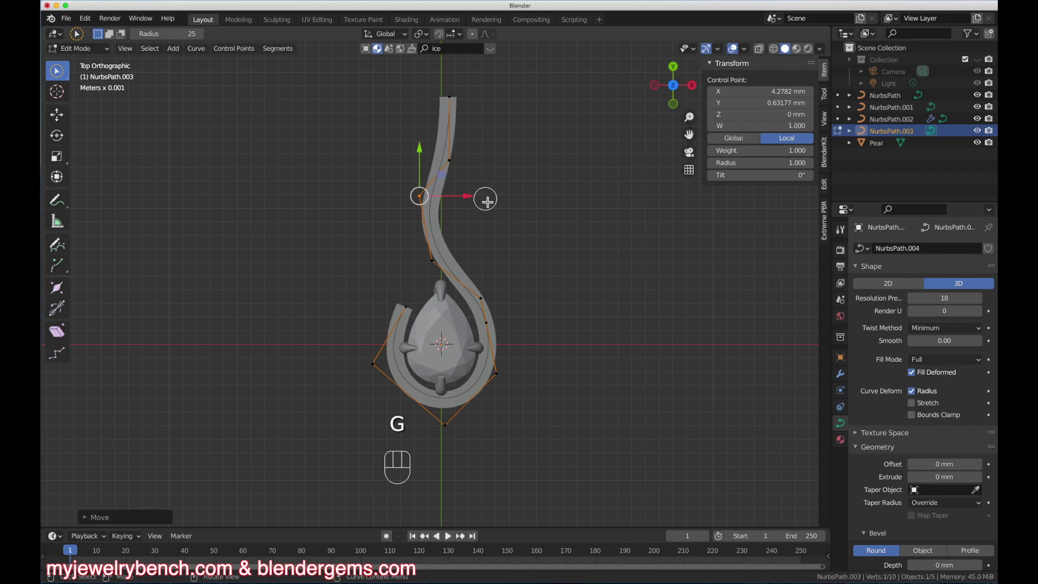
left_click_drag(436, 259, 431, 257)
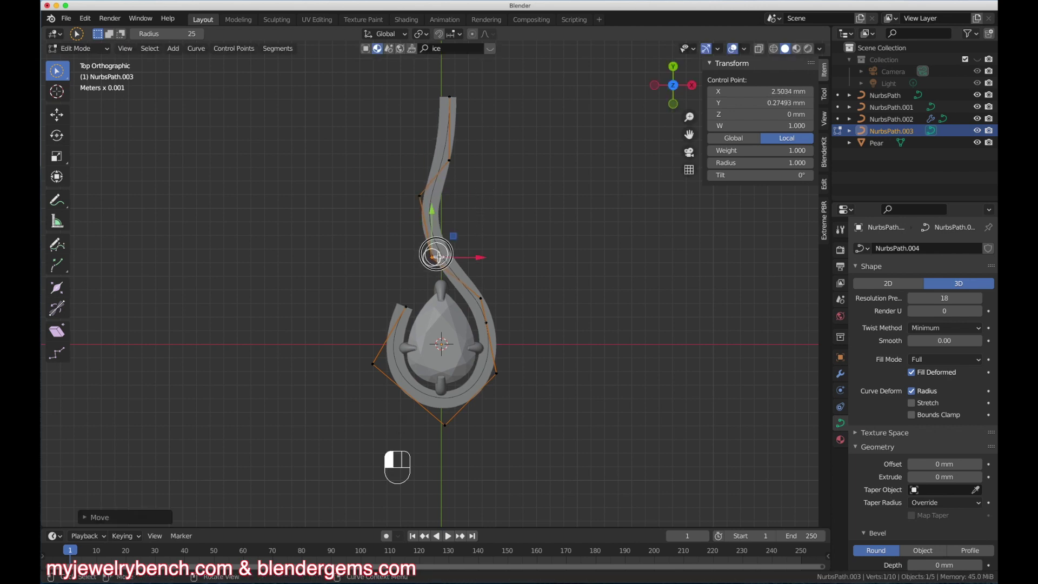
key("Tab")
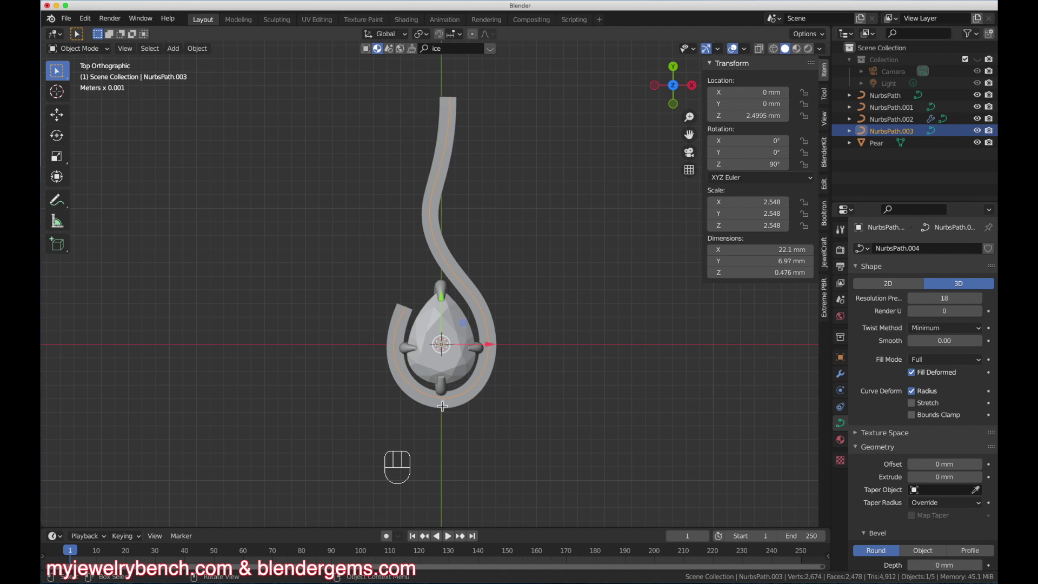
Move the control point below the gem to about X -2.47 mm near the centre axis, and the hook's outer point to X -0.51, Y 1.94 mm
key("Tab")
left_click(445, 425)
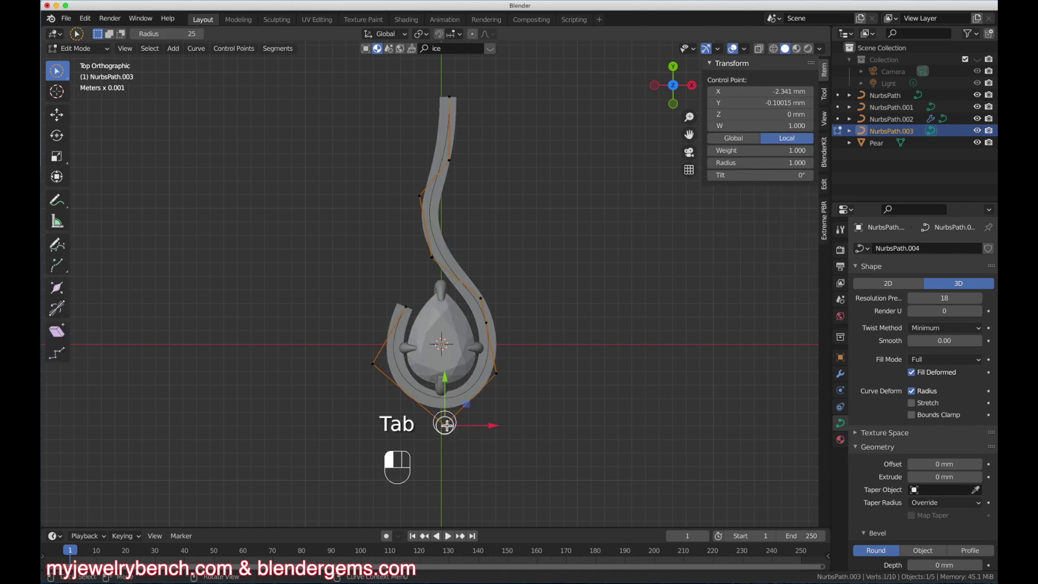
key("g")
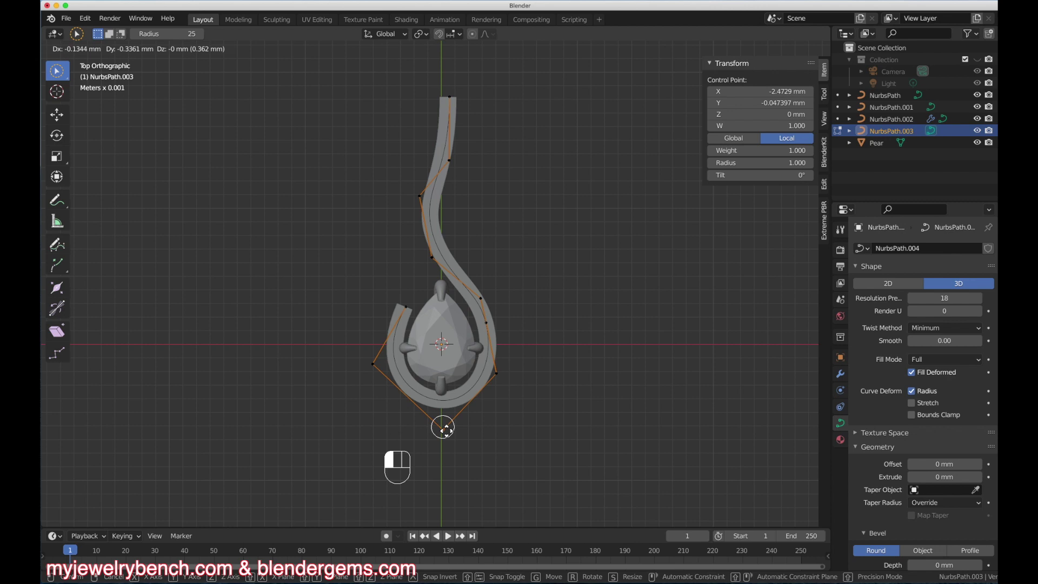
left_click(444, 428)
left_click(372, 364)
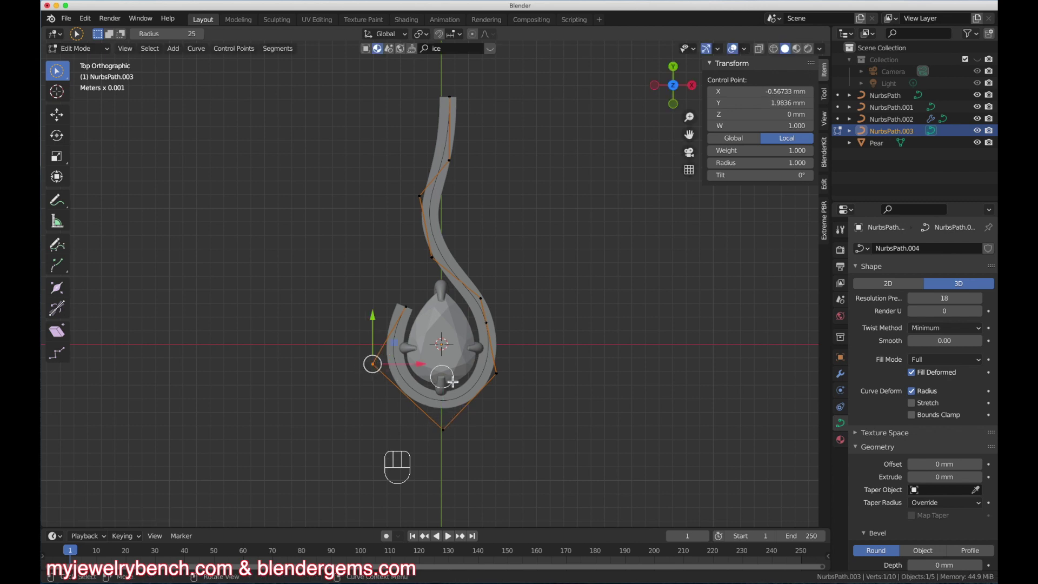
key("g")
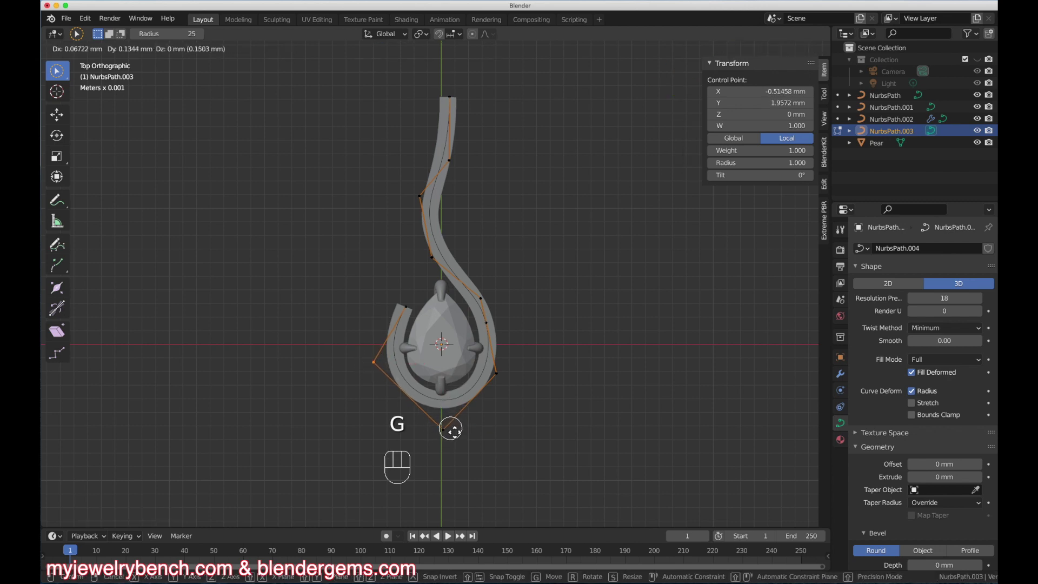
left_click(452, 431)
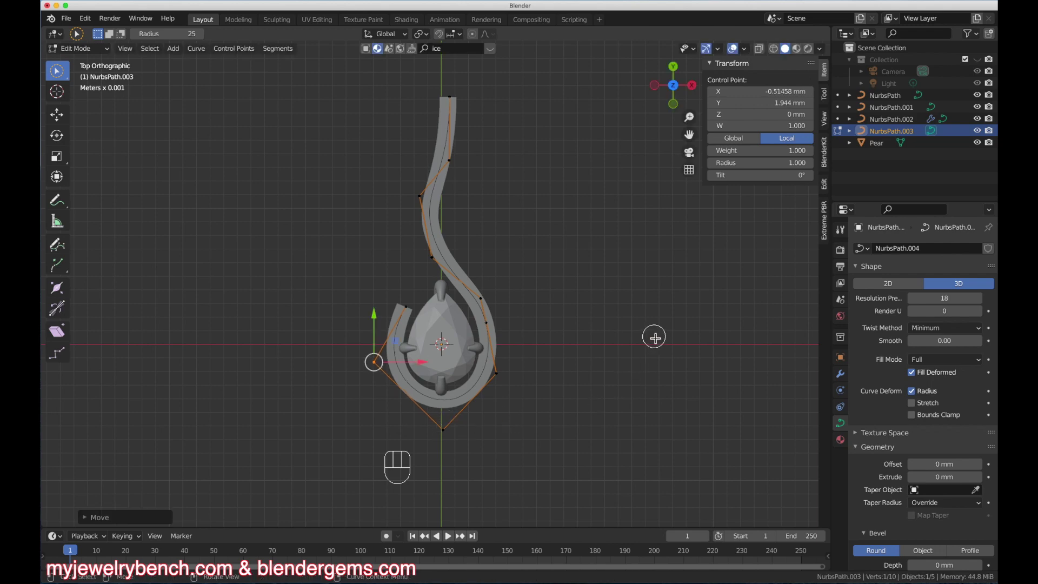
key("Tab")
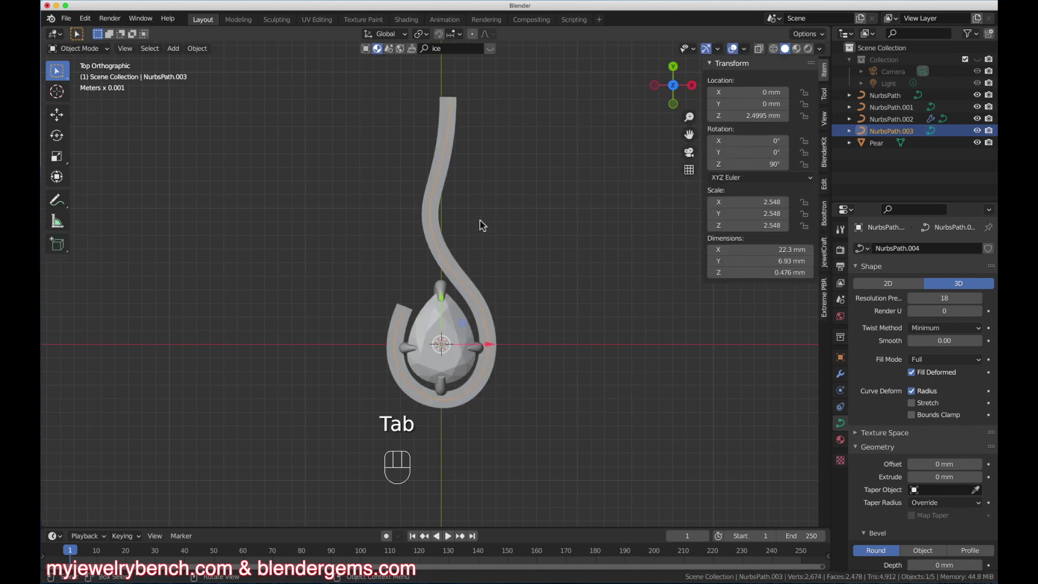
Rename the curve following the band's centreline as GemPath 1
middle_click_drag(483, 225, 360, 194)
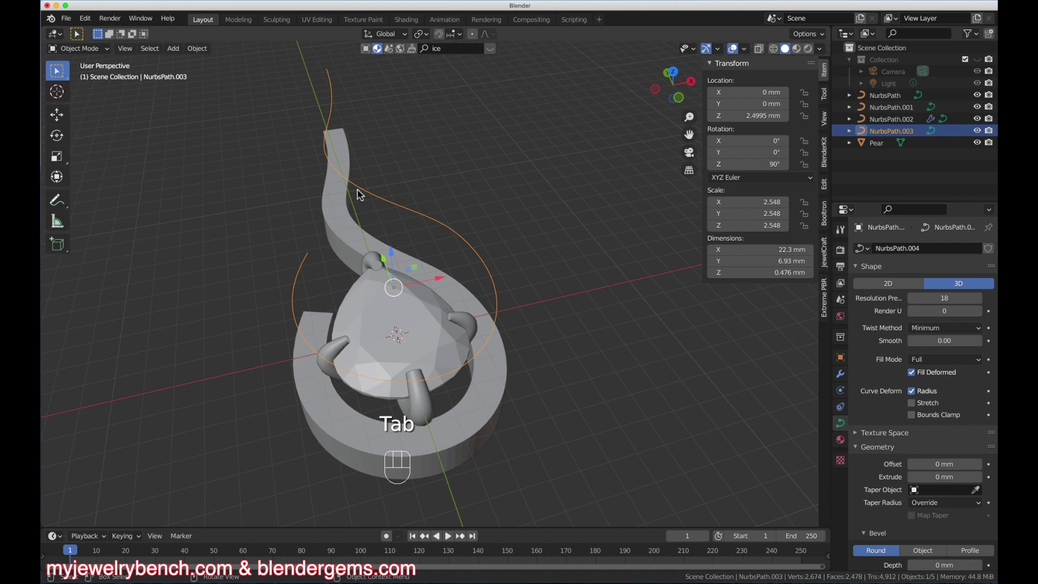
left_click(423, 226)
left_click(446, 227)
left_click(865, 132)
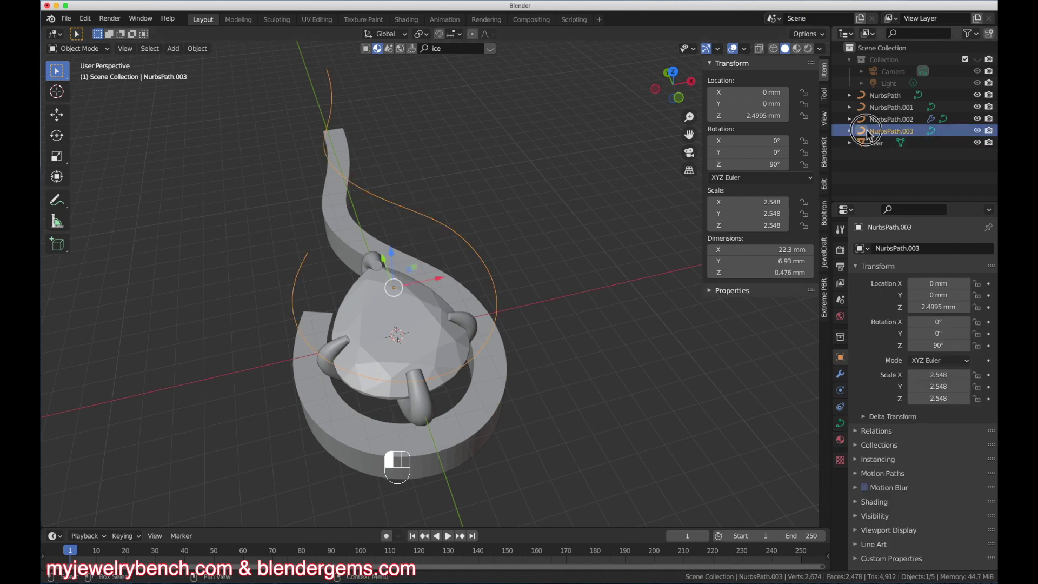
double_click(871, 132)
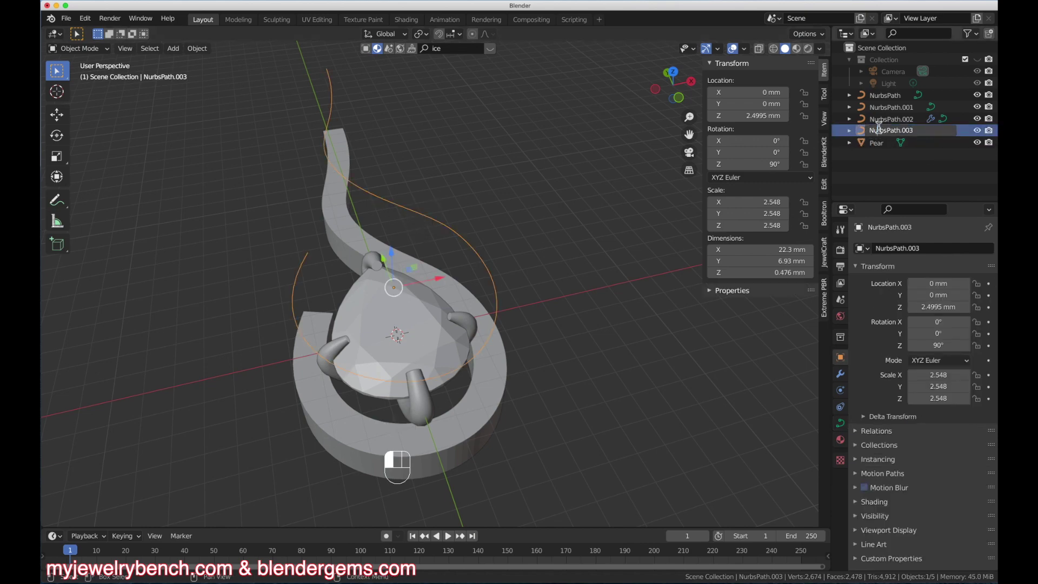
left_click(877, 126)
left_click(865, 130)
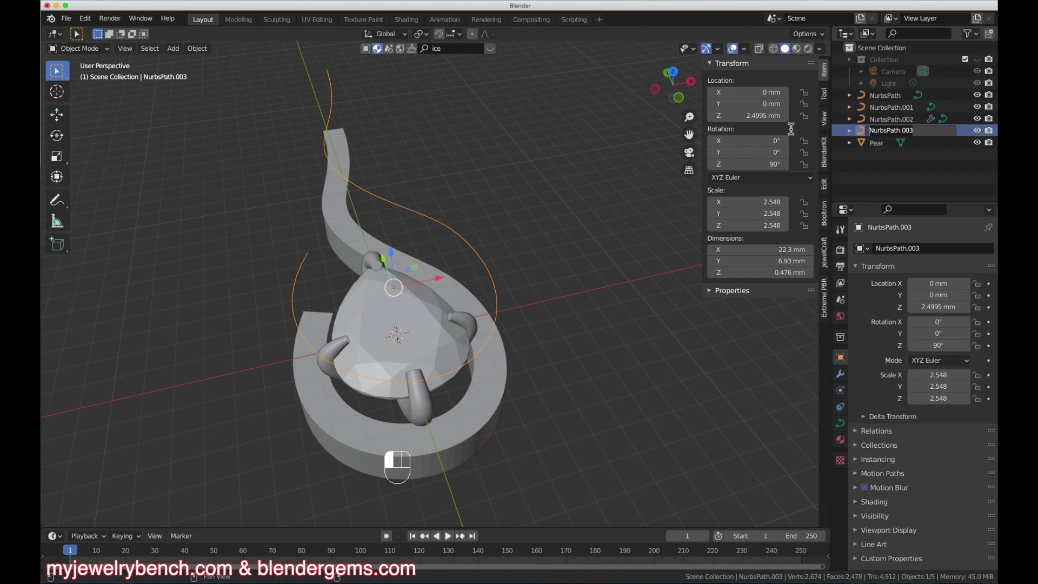
type("GemPath 1")
key("Return")
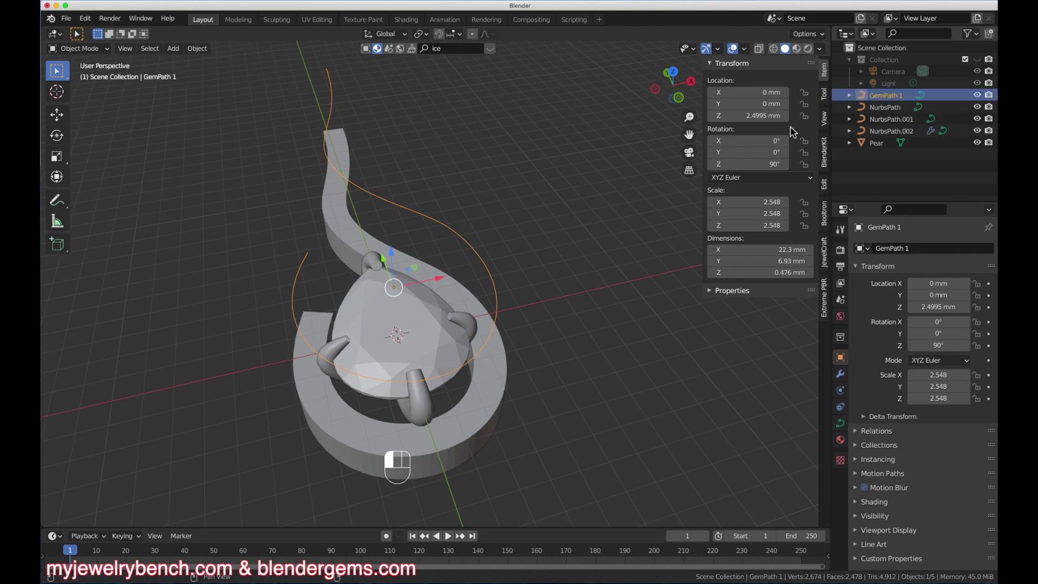
Rename the curve forming the prongs at the gem's tip and rounded end as Prongs1
left_click(893, 110)
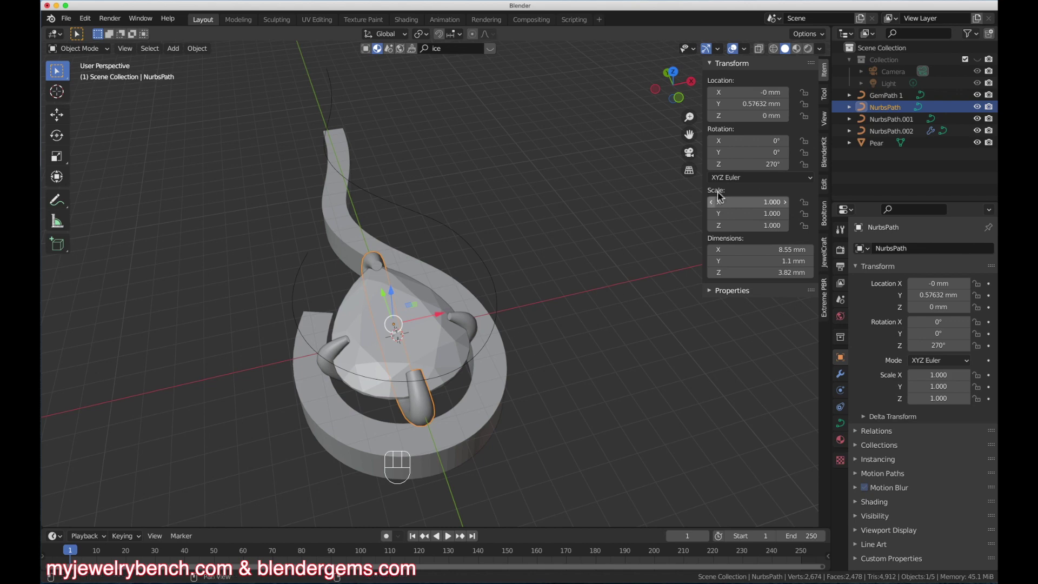
double_click(896, 106)
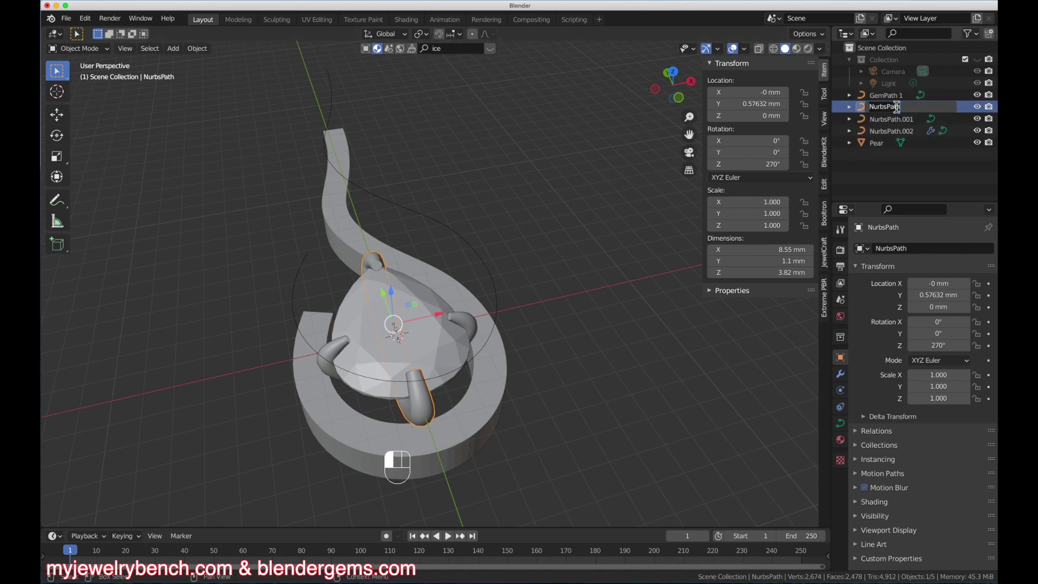
type("Prongs1")
key("Return")
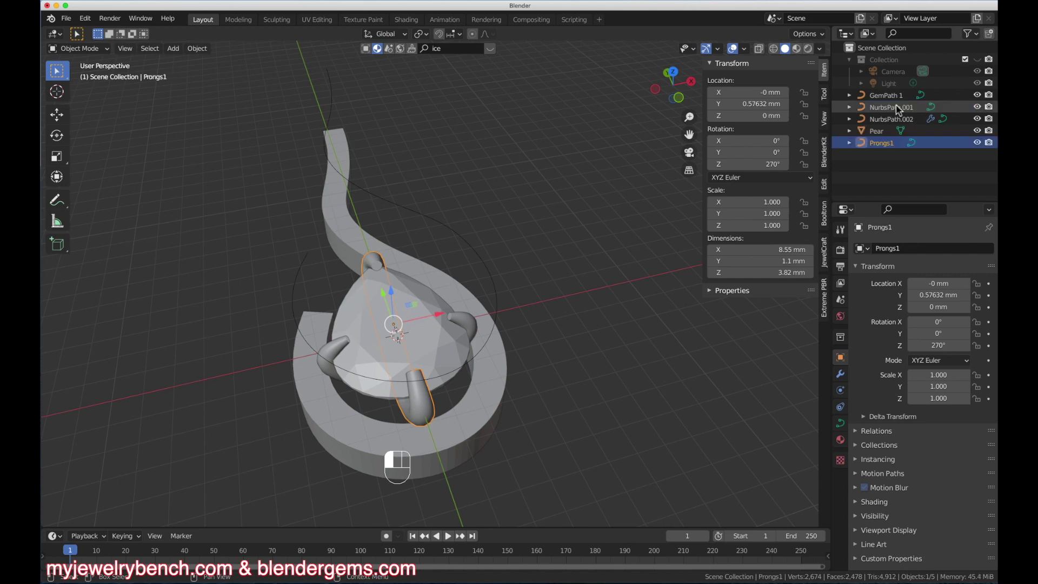
Rename the NurbsPath.001 curve as Prongs2
left_click(896, 114)
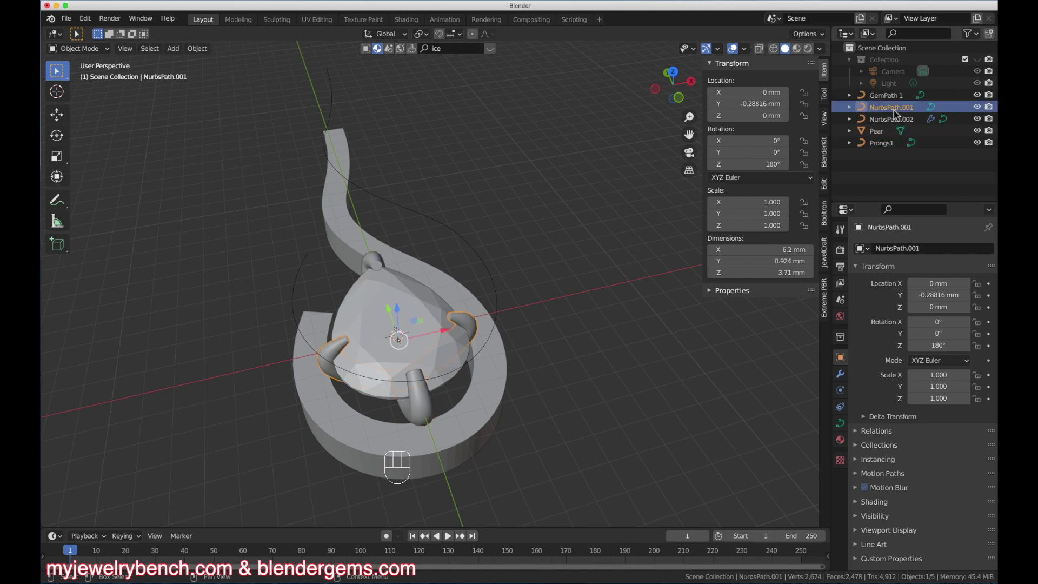
double_click(894, 109)
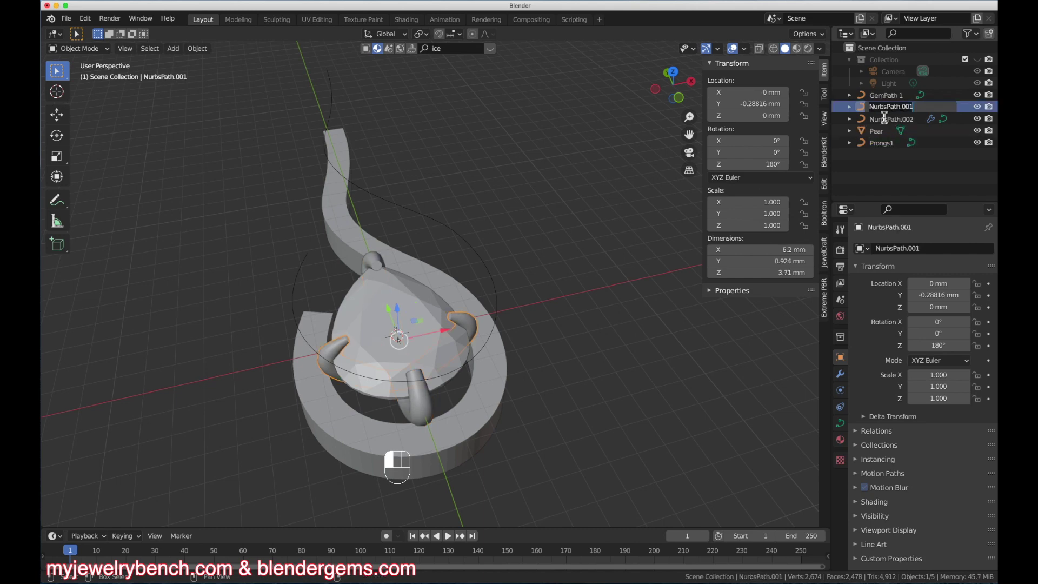
type("Prongs2")
key("Return")
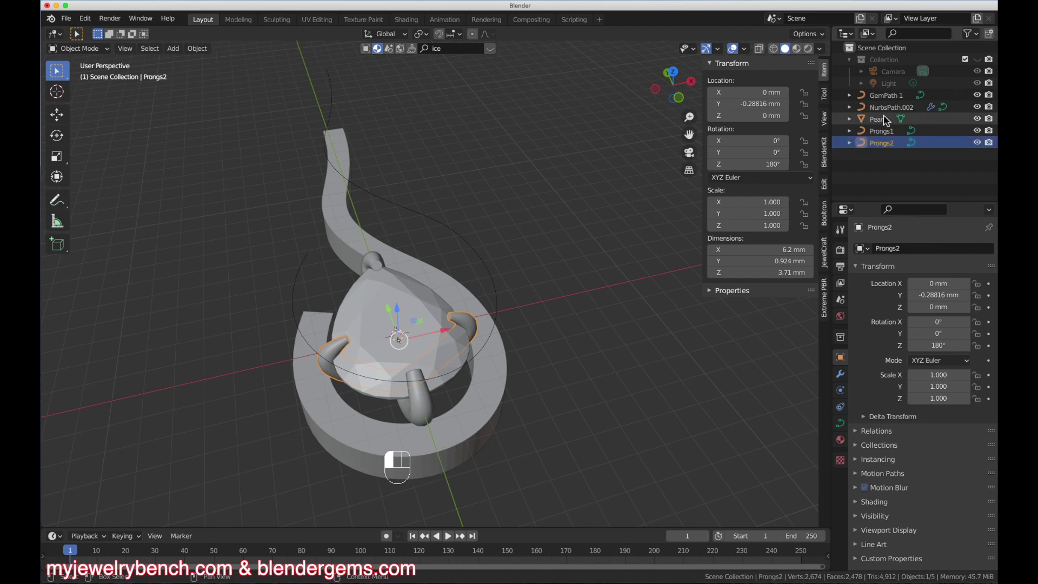
Rename the NurbsPath.002 curve as Pendant Frame
left_click(889, 109)
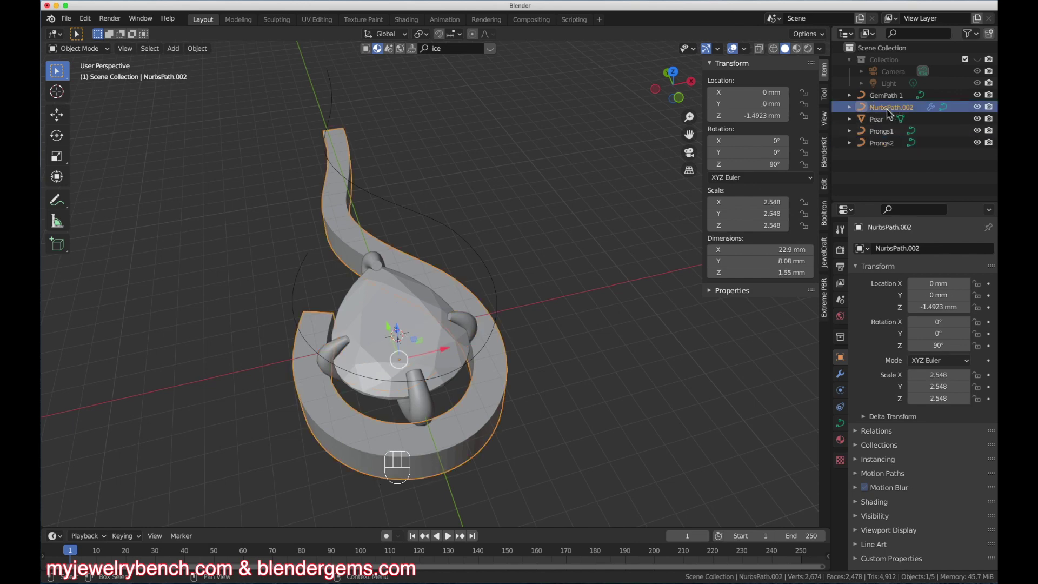
double_click(888, 111)
type("Pear")
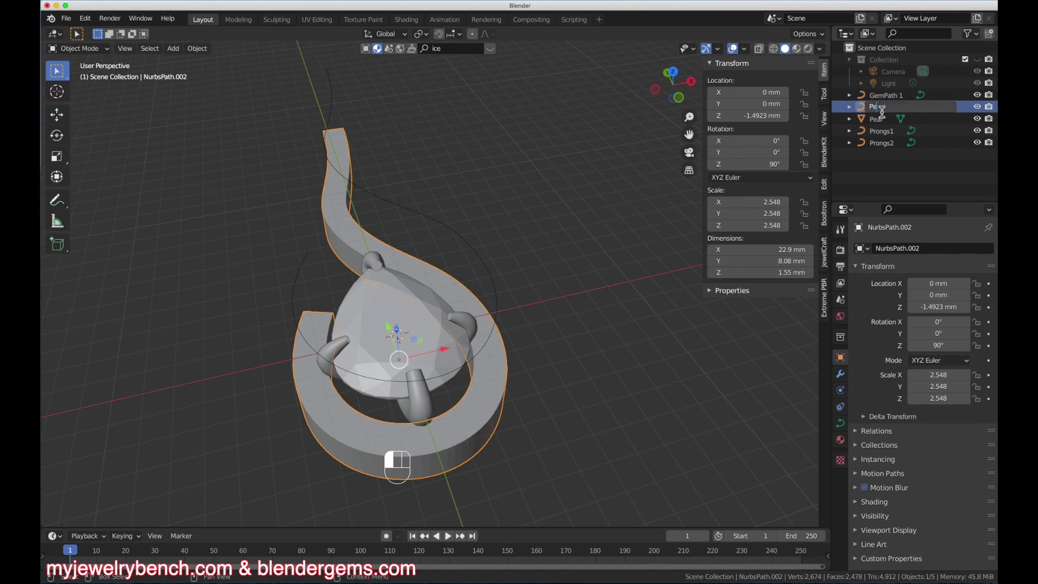
type("nt F")
type("rame")
key("Return")
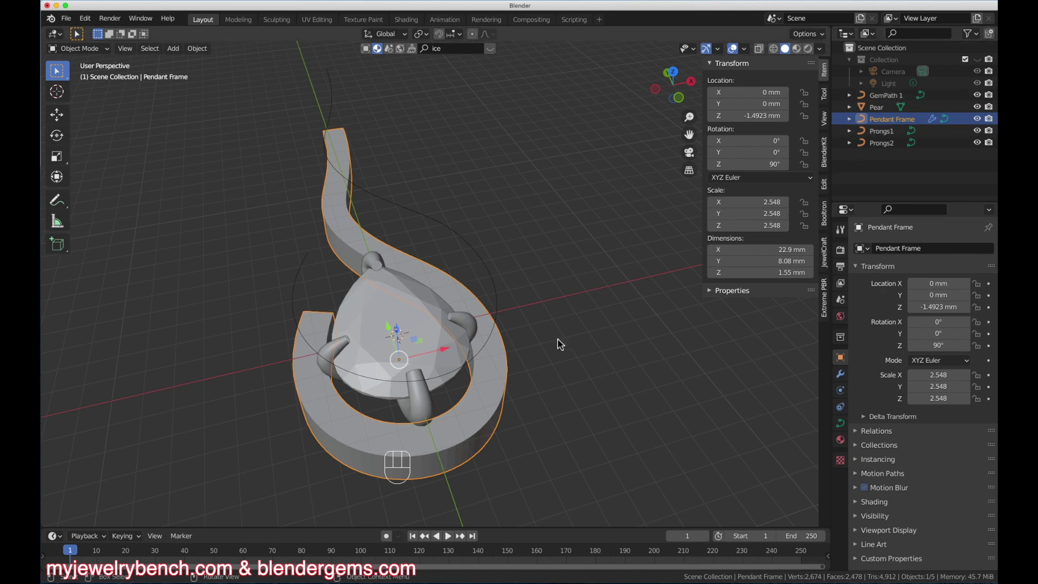
Duplicate the GemPath 1 curve in place and raise the copy along Z to about 3.97 mm
left_click(494, 288)
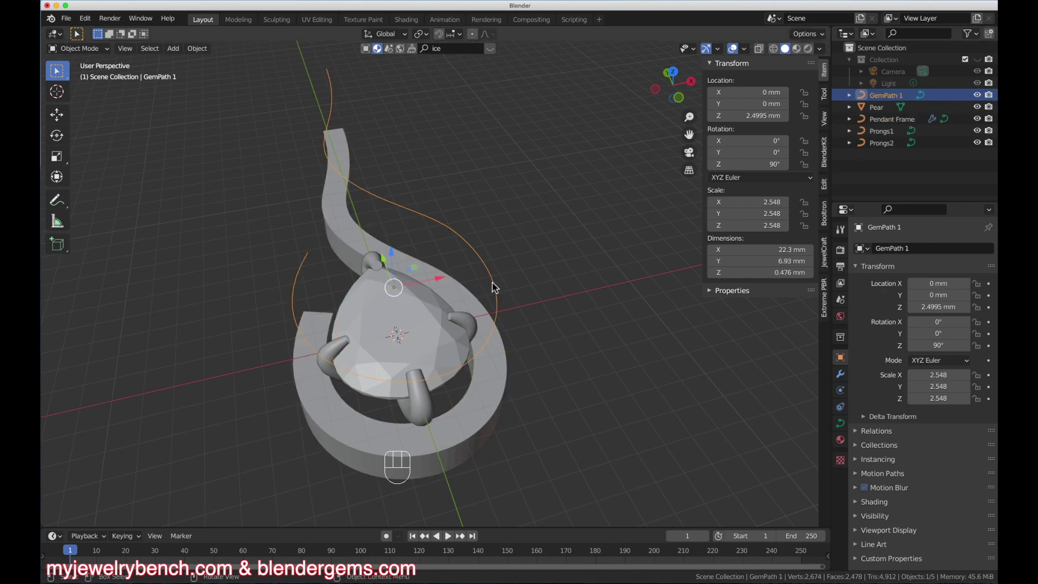
middle_click_drag(407, 225, 484, 162)
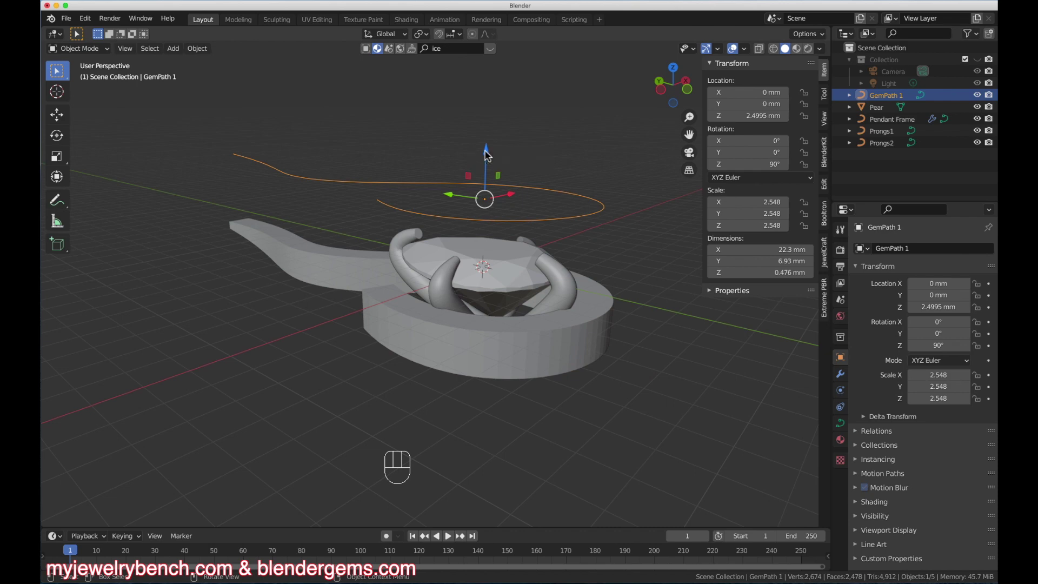
key("shift+d")
right_click(488, 155)
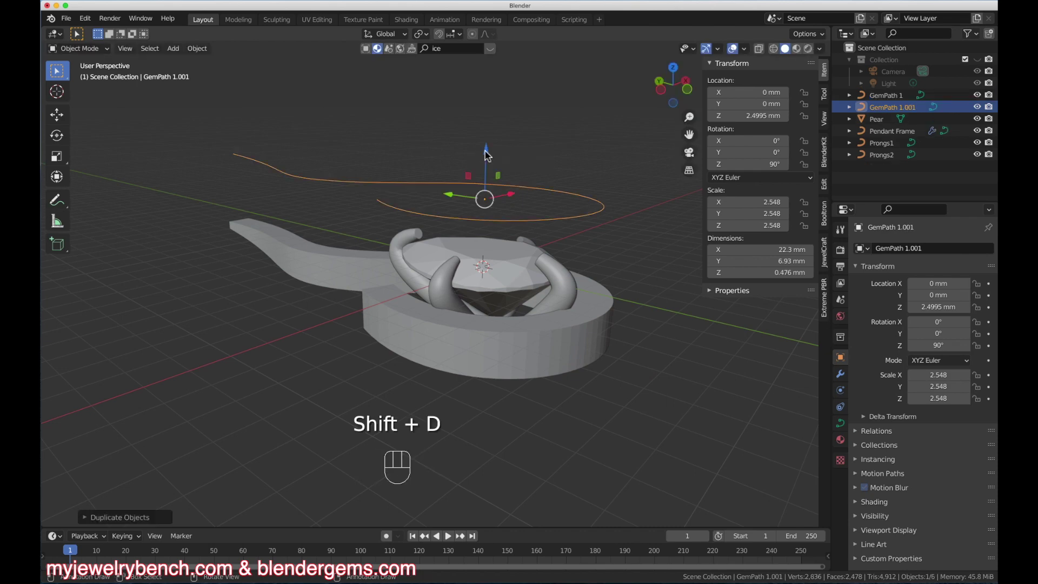
left_click_drag(486, 155, 489, 108)
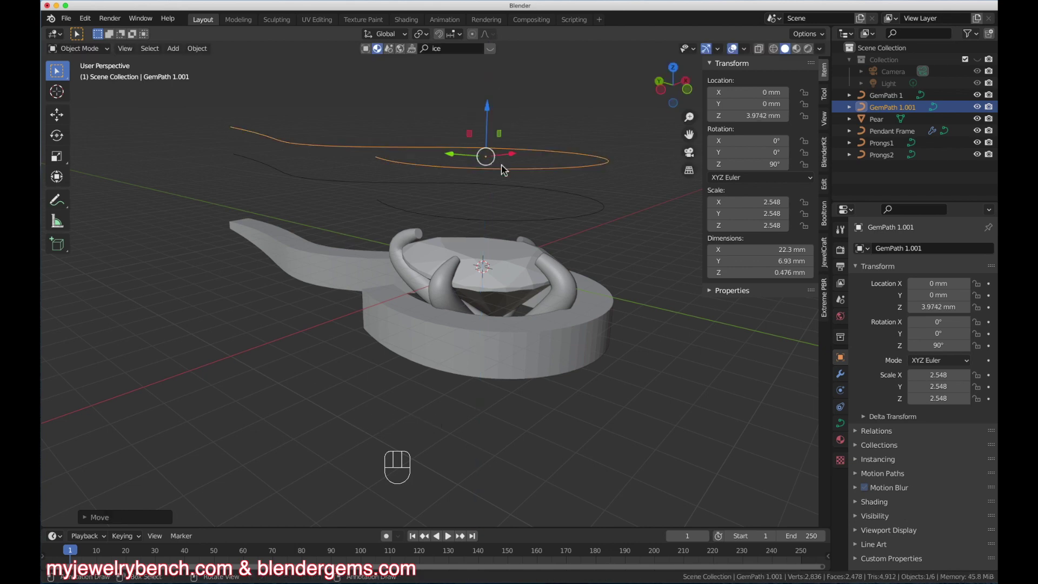
Rename the duplicated gem path as CutterPath
double_click(894, 107)
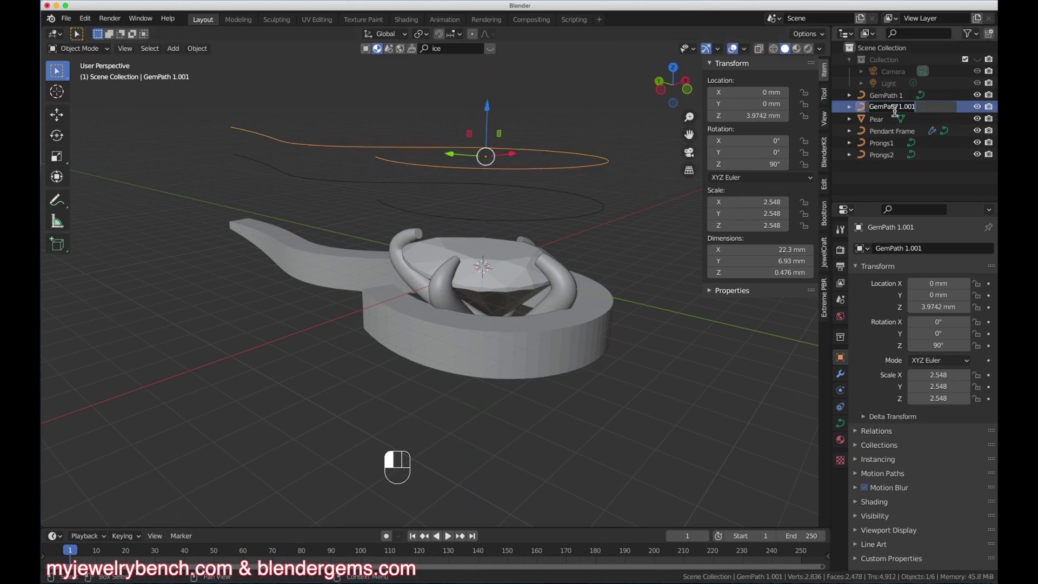
type("CutterPath")
key("Return")
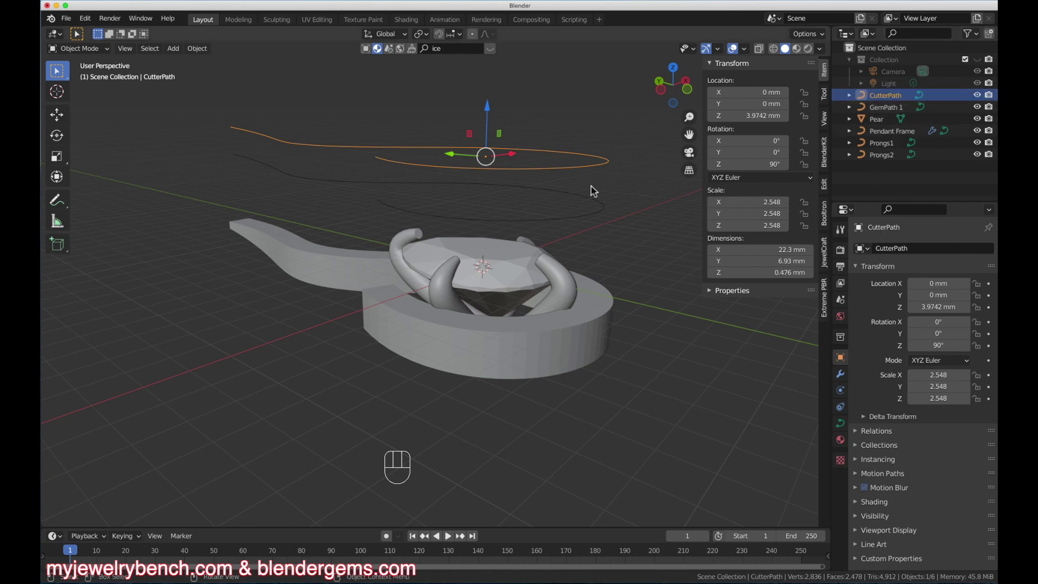
Lower GemPath 1 onto the pendant frame at about Z -0.66 mm and bring down its tail-end control points to level the curve
left_click(506, 219)
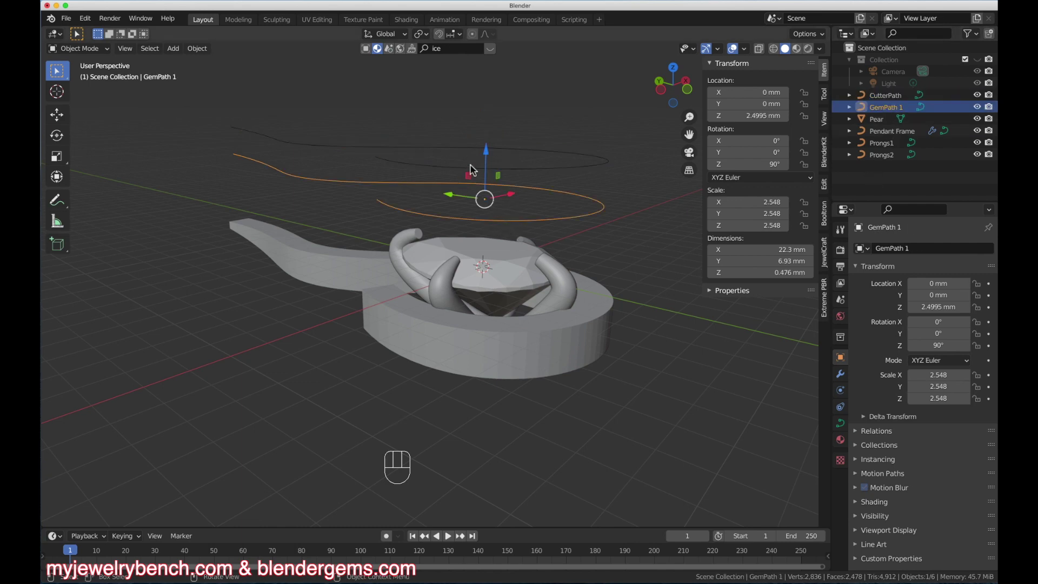
left_click_drag(487, 153, 480, 240)
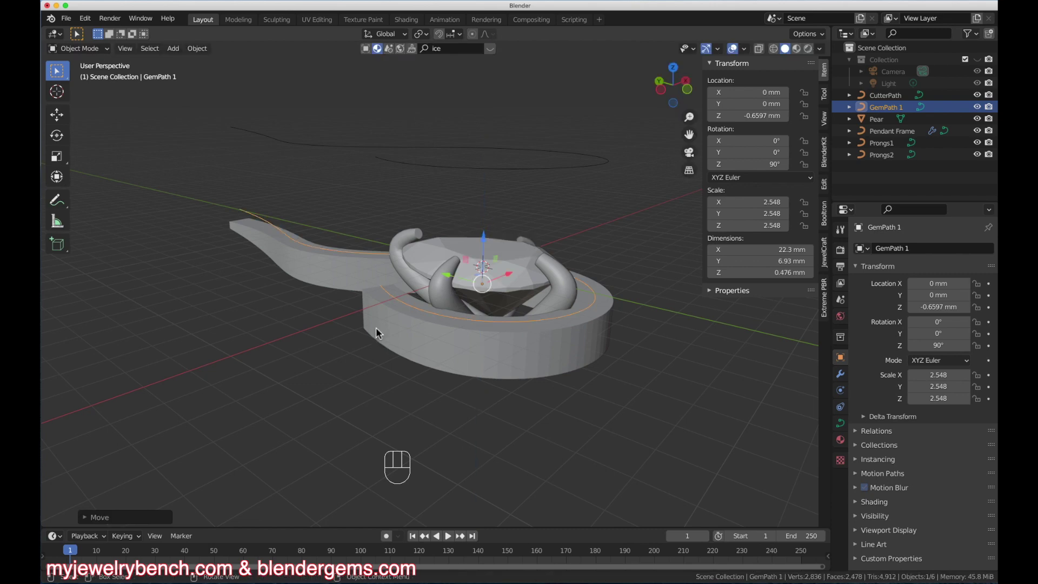
key("KP_3")
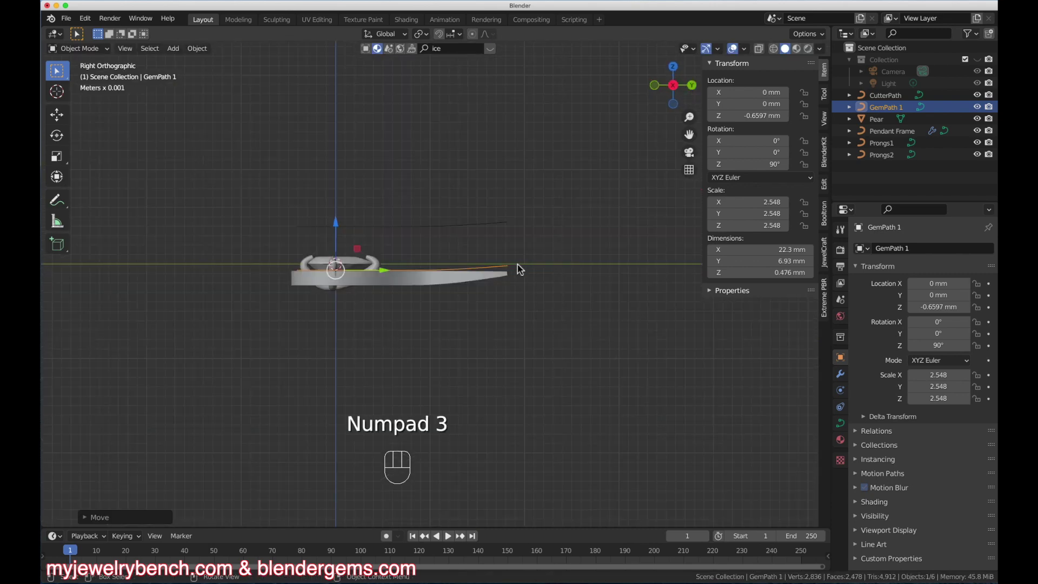
key("Tab")
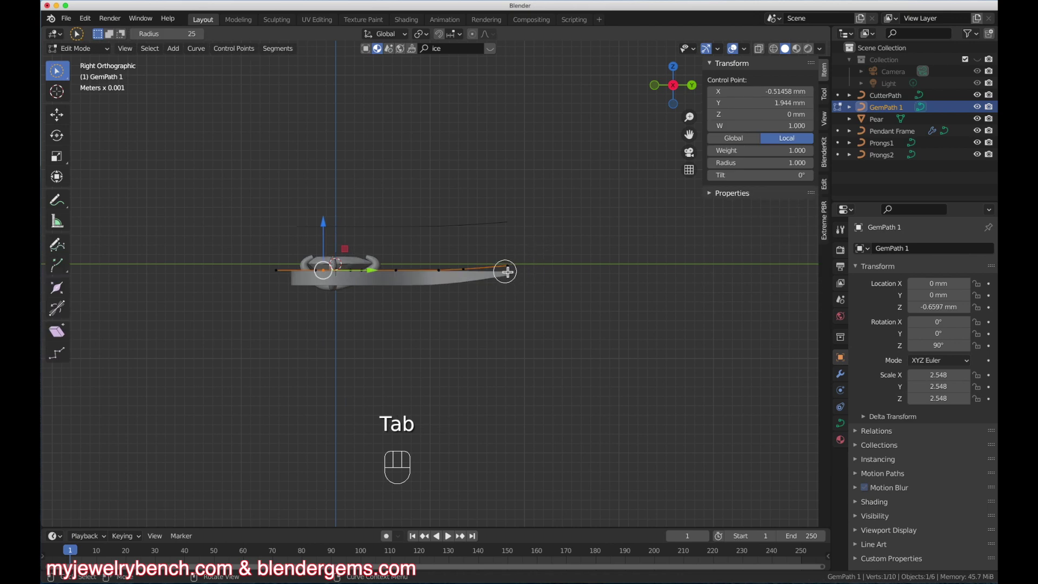
left_click(508, 266)
left_click_drag(507, 217, 464, 232)
left_click(464, 269)
left_click(484, 223)
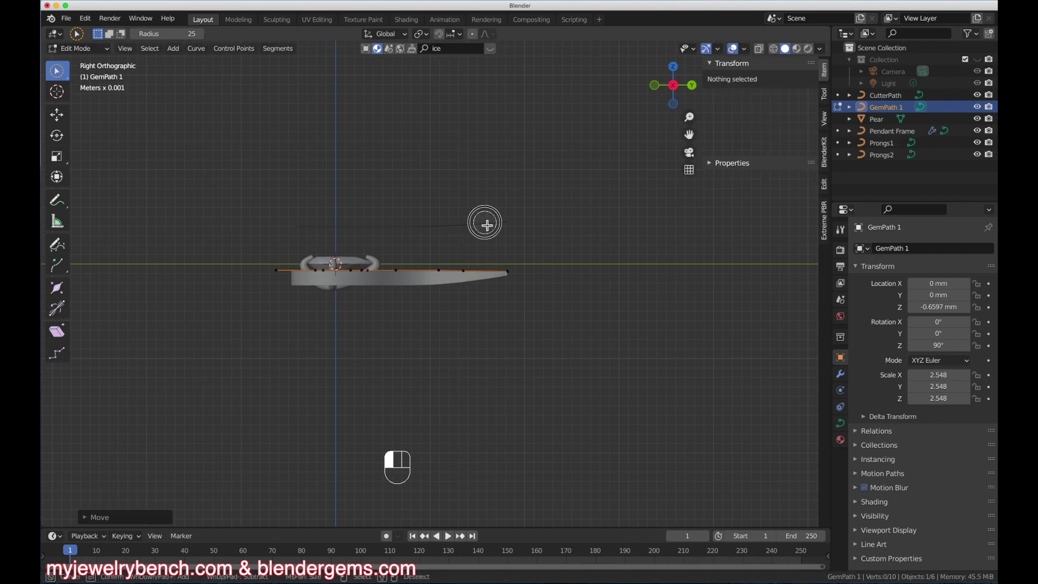
key("Tab")
Lower the last two control points at the tail end of CutterPath so the curve runs nearly flat
left_click(486, 226)
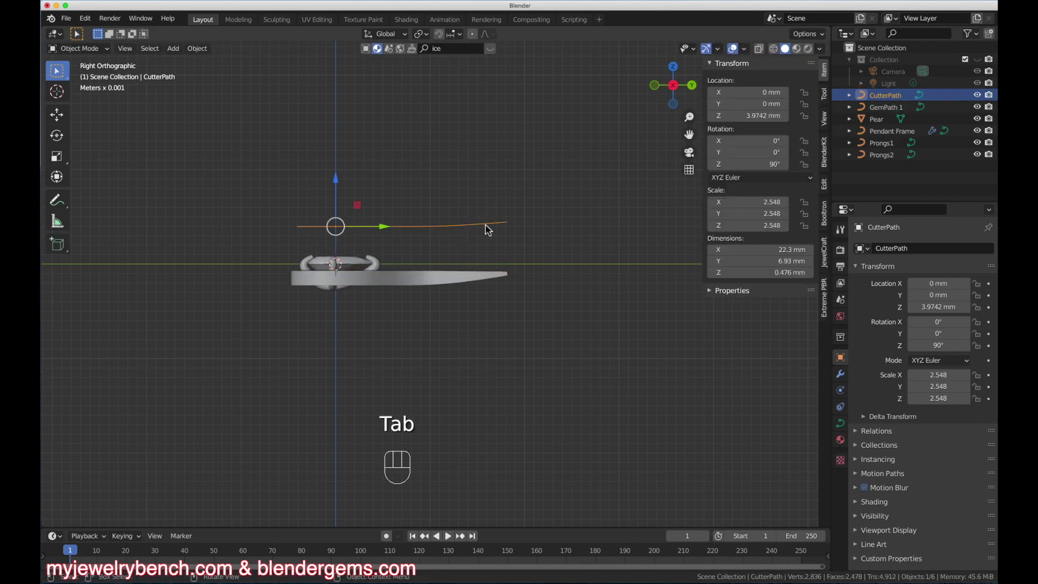
key("Tab")
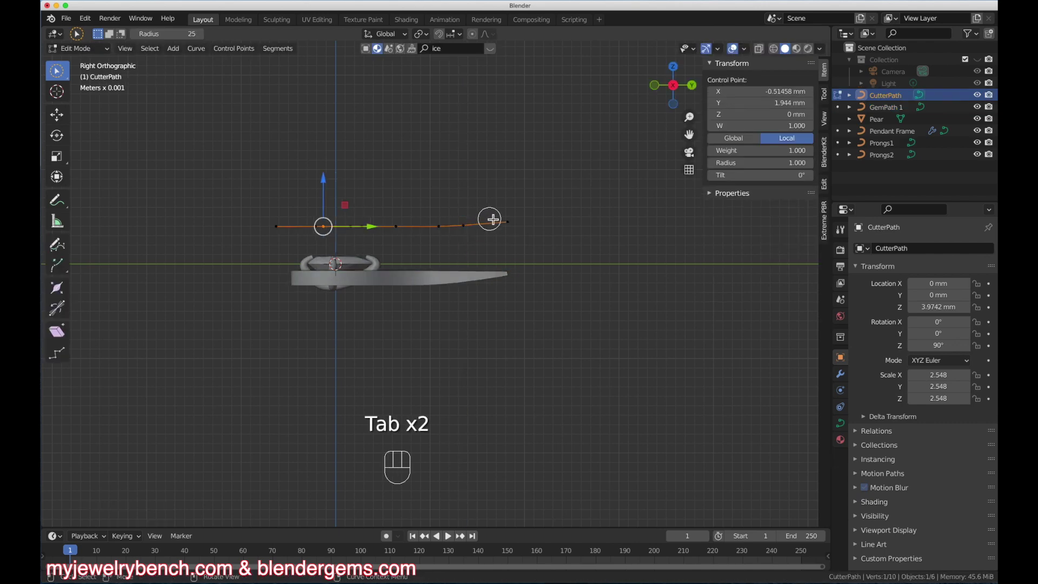
left_click(467, 227)
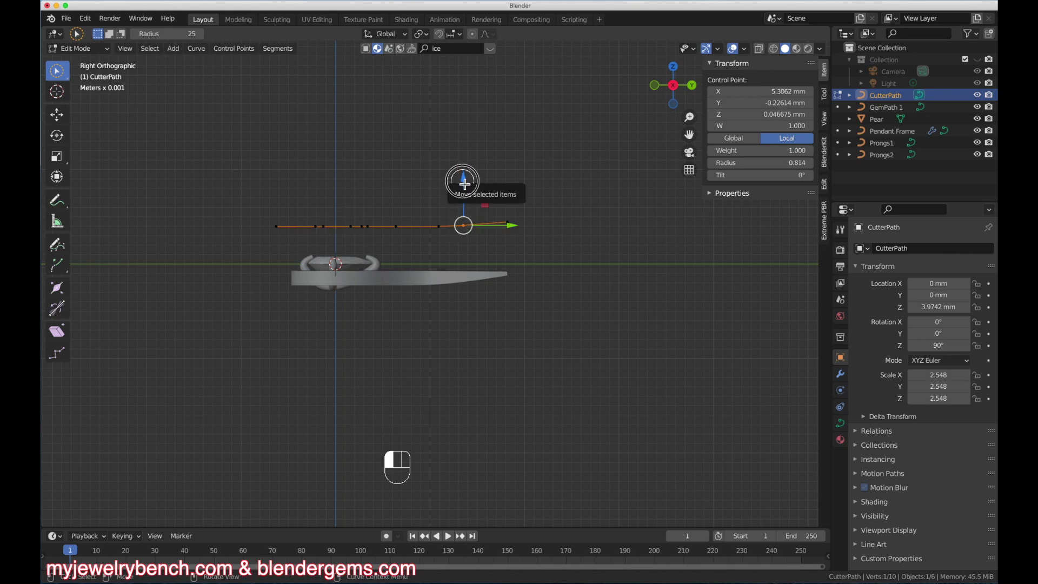
left_click_drag(463, 180, 464, 180)
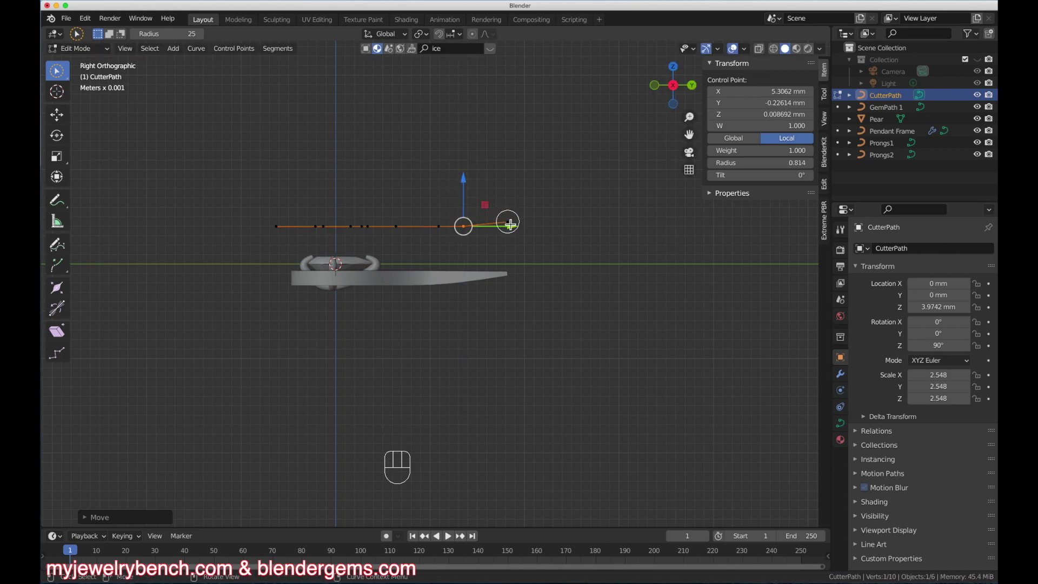
left_click_drag(508, 225, 508, 221)
left_click_drag(507, 178, 508, 185)
key("Tab")
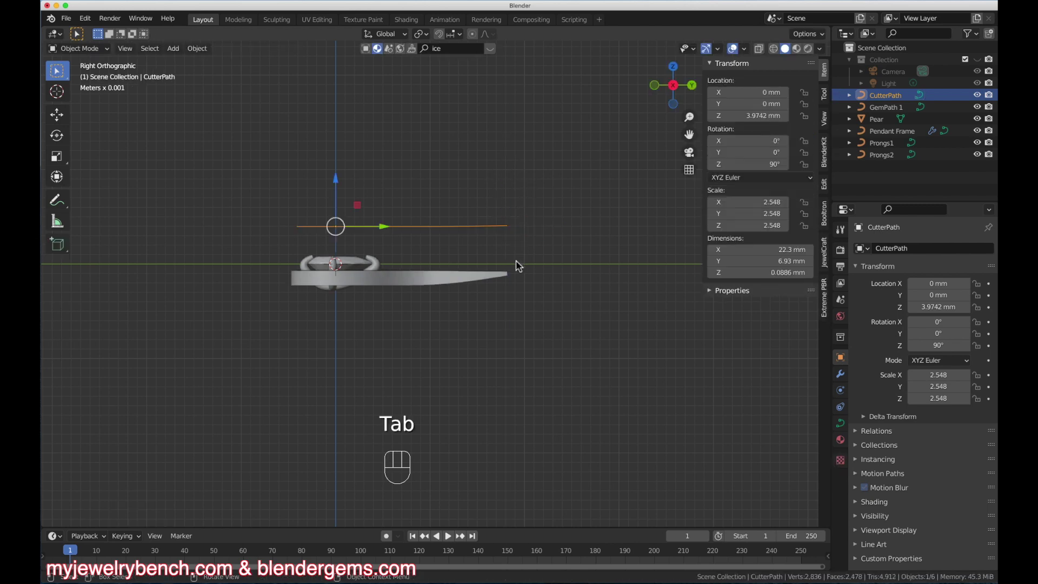
Examine from several angles how GemPath 1 lies on the top surface of the pendant frame
middle_click_drag(518, 266, 454, 331)
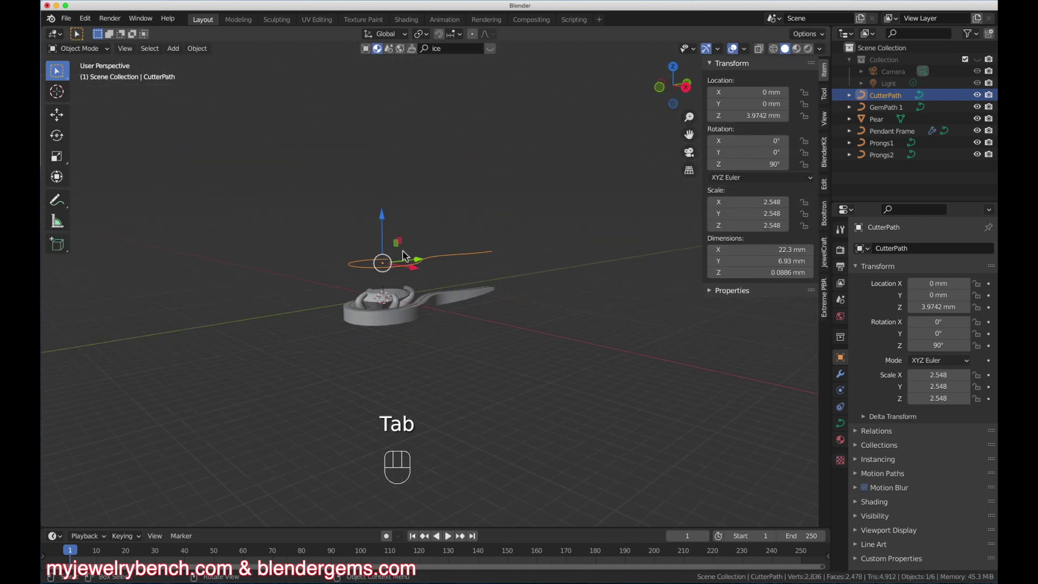
middle_click_drag(391, 321, 437, 314)
scroll(436, 311, "up", 5)
middle_click_drag(398, 351, 414, 353)
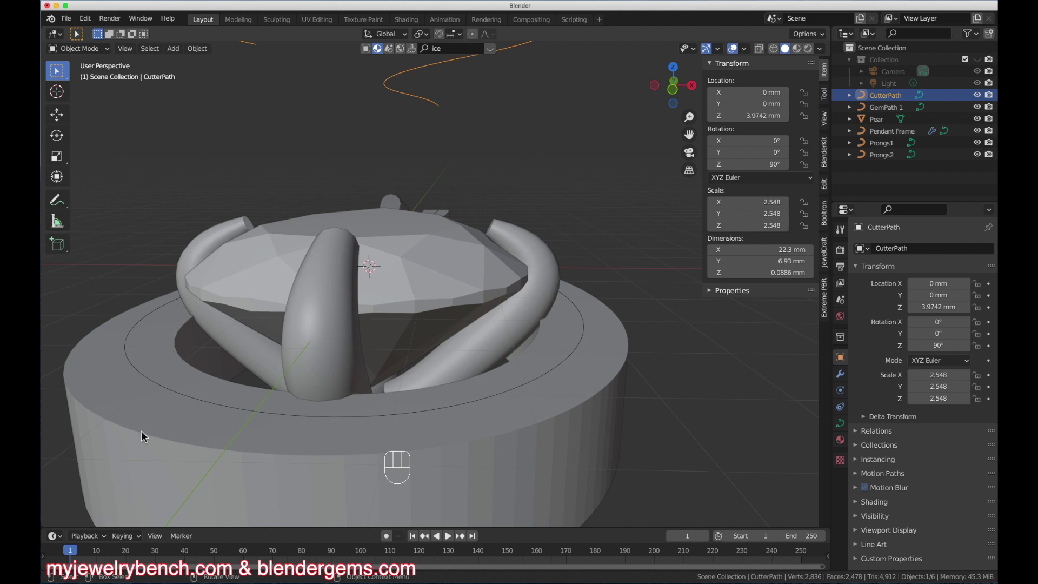
scroll(560, 381, "down", 5)
scroll(560, 381, "down", 3)
middle_click_drag(482, 378, 563, 400)
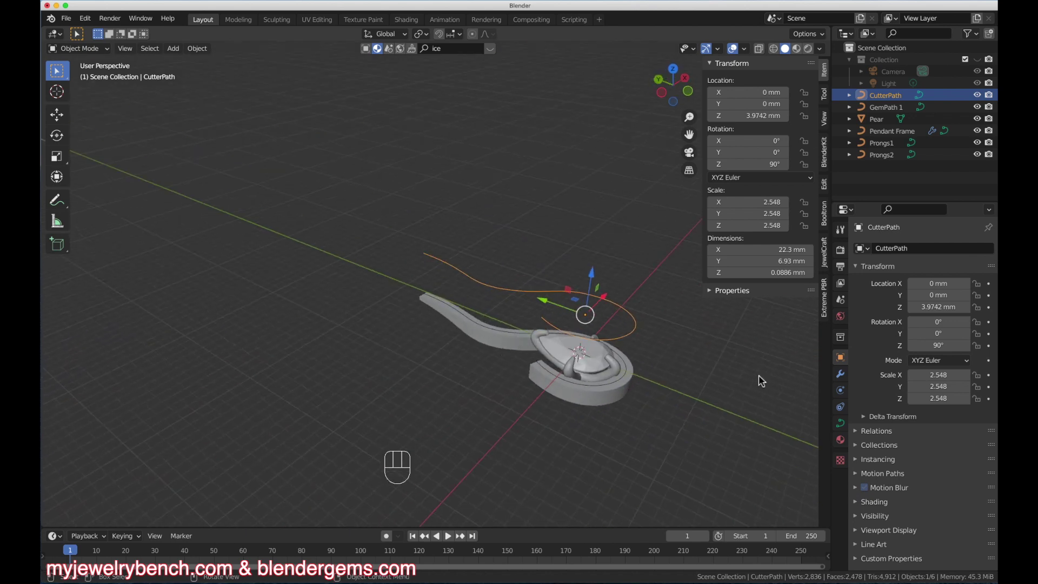
scroll(670, 378, "up", 6)
scroll(593, 401, "down", 3)
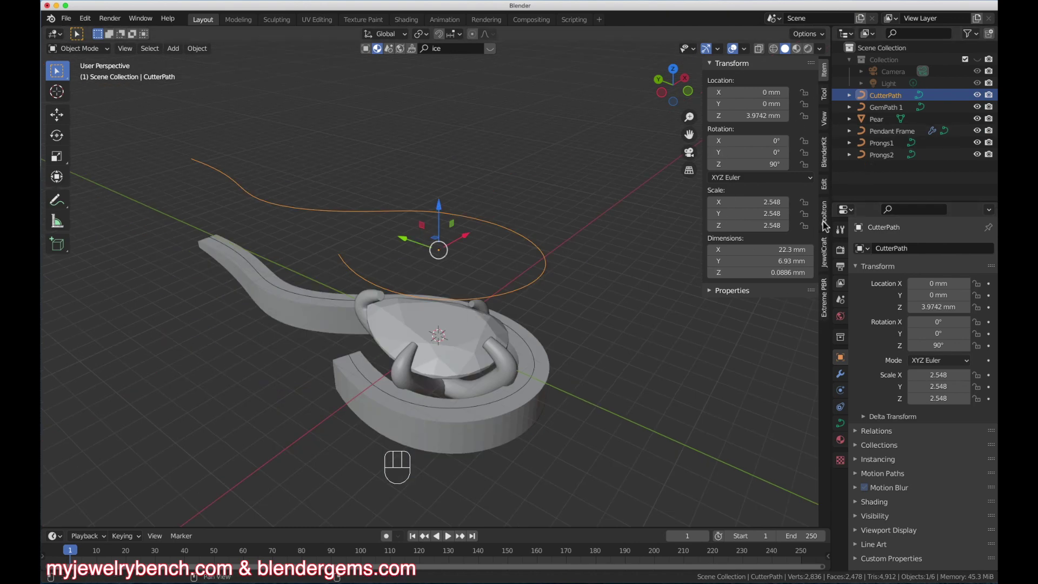
Add a round-cut diamond gem with a size of 1.4 mm
left_click(824, 252)
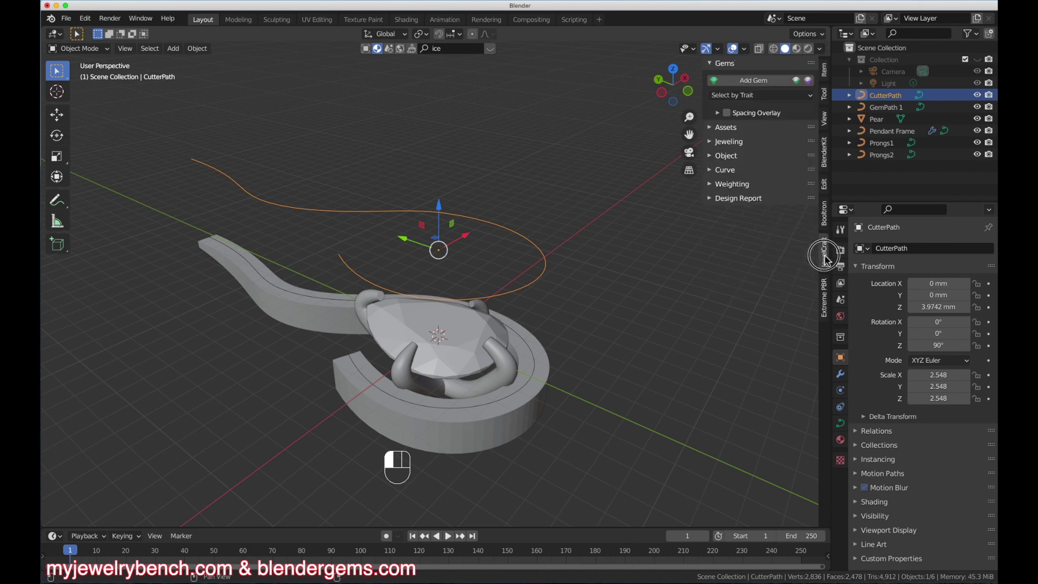
left_click(750, 82)
left_click(784, 107)
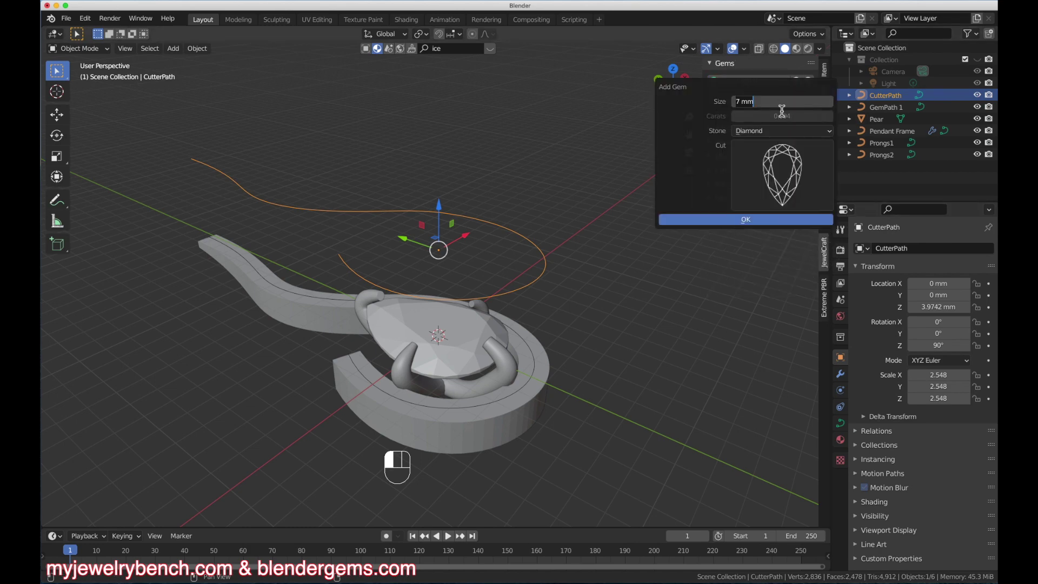
type("1.4")
left_click(762, 166)
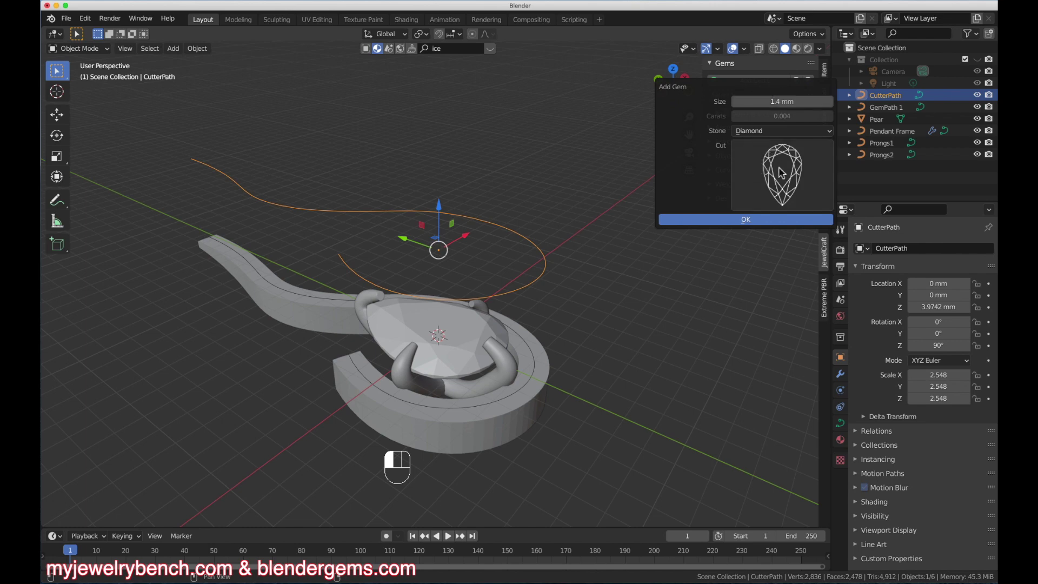
left_click(782, 173)
left_click(387, 248)
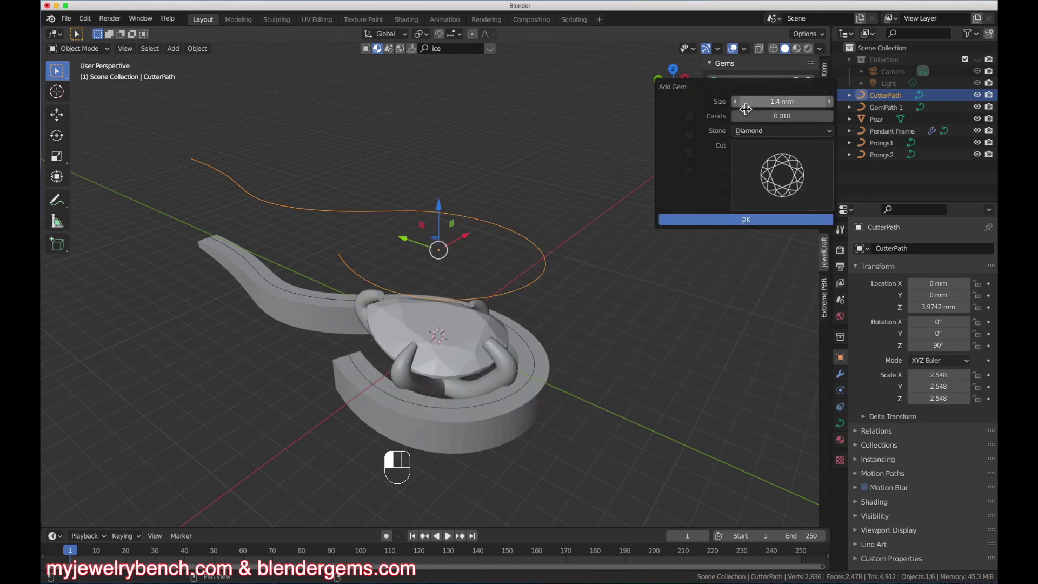
left_click(745, 220)
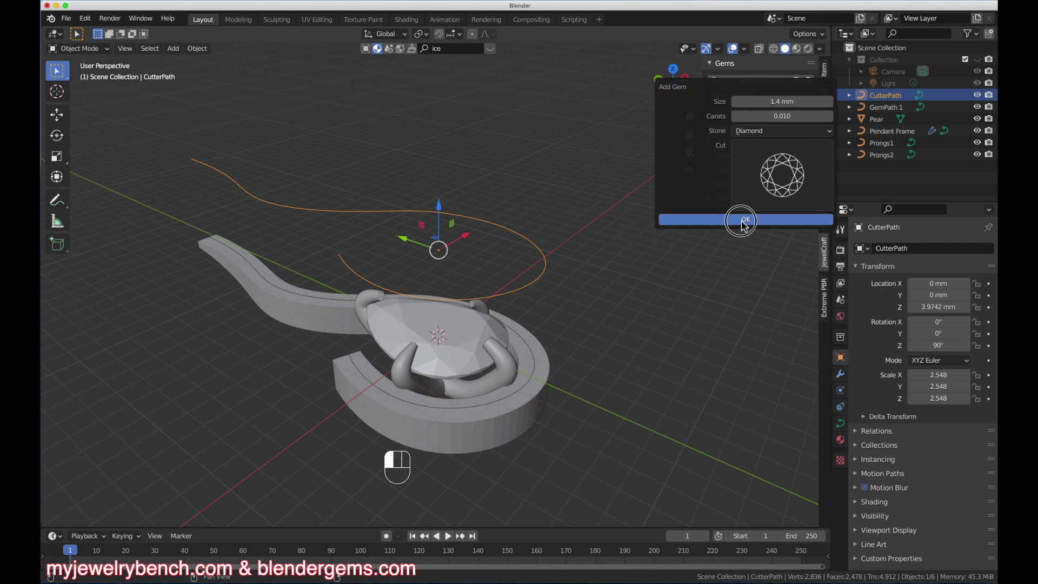
Distribute the round 1.4 mm gem along the GemPath 1 curve on the pendant frame
scroll(427, 358, "up", 3)
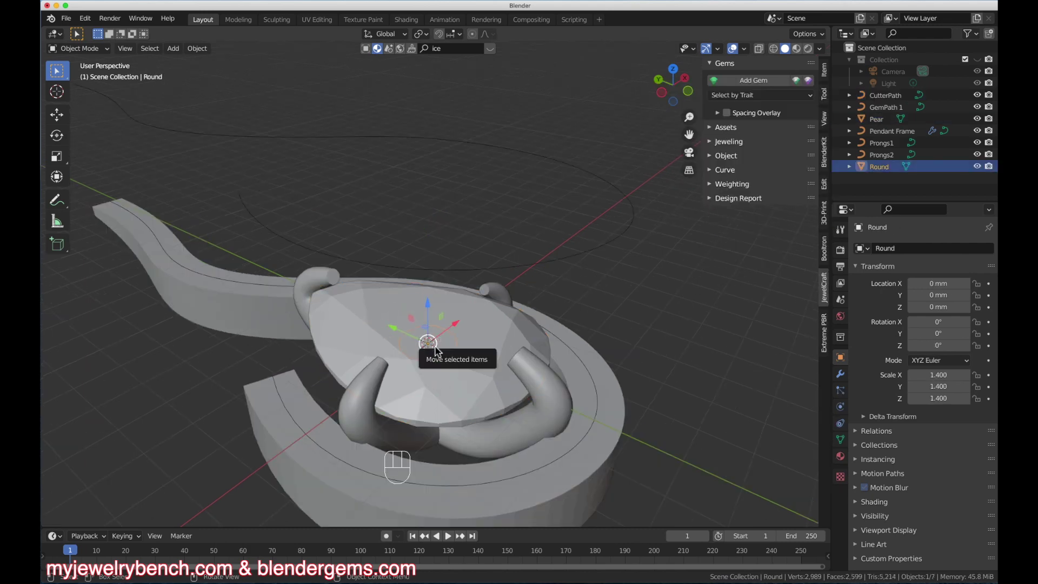
left_click(284, 407, "shift")
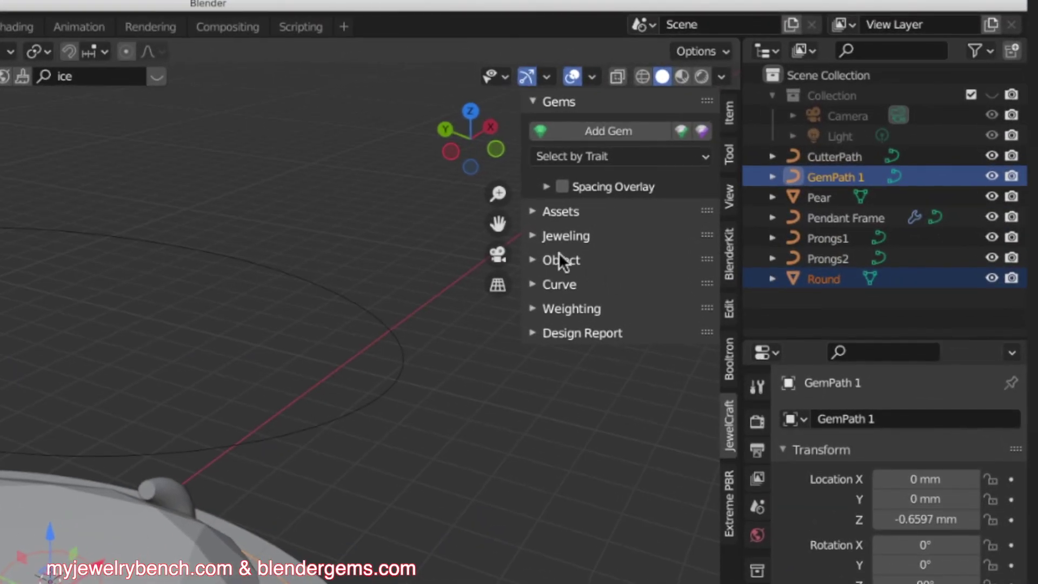
left_click(544, 241)
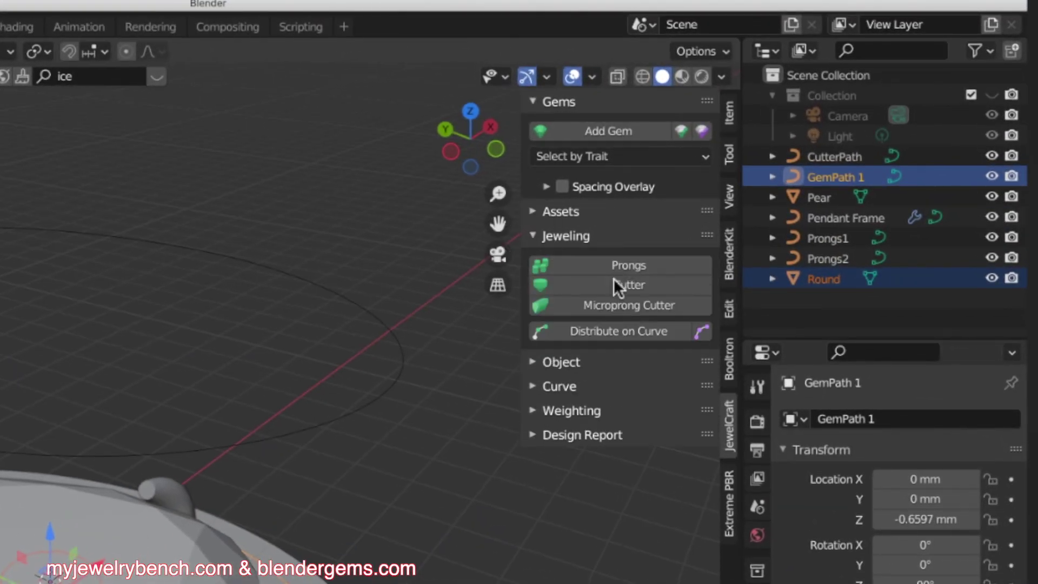
left_click(599, 329)
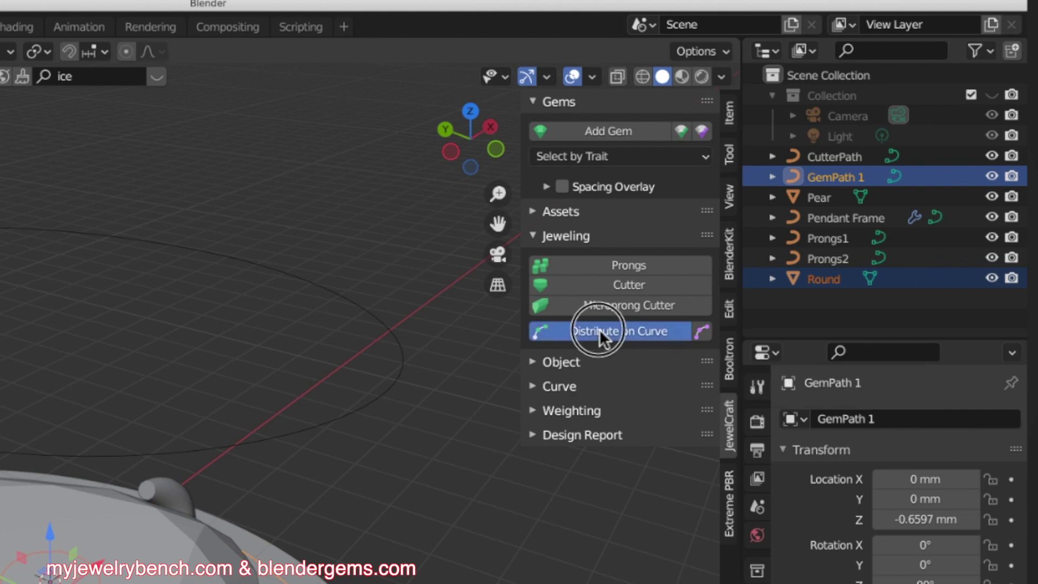
scroll(238, 482, "down", 5)
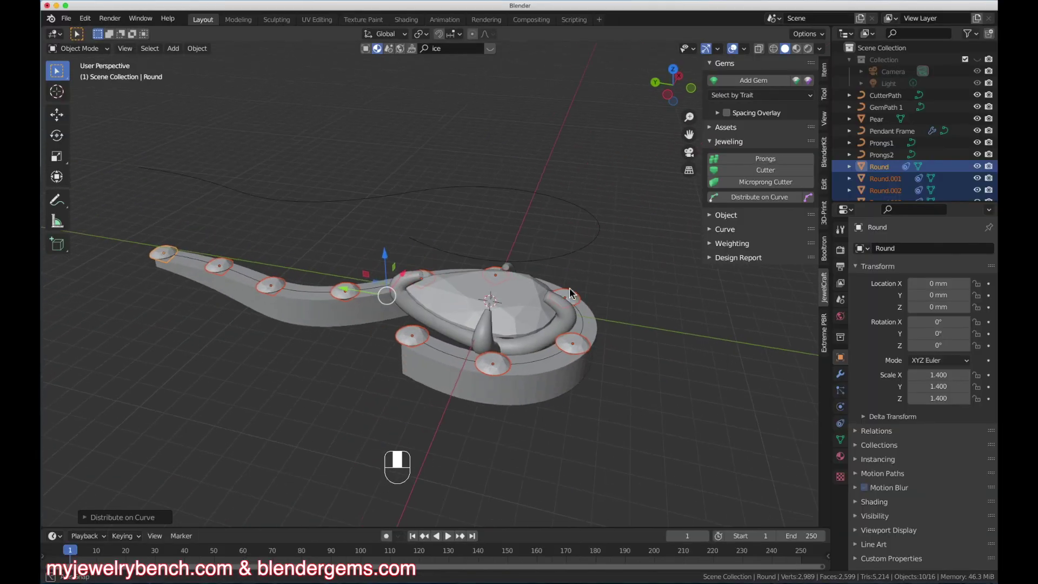
Limit the gem distribution along the curve to a start of 2.90 % and an end of 83.35 %
left_click(89, 518)
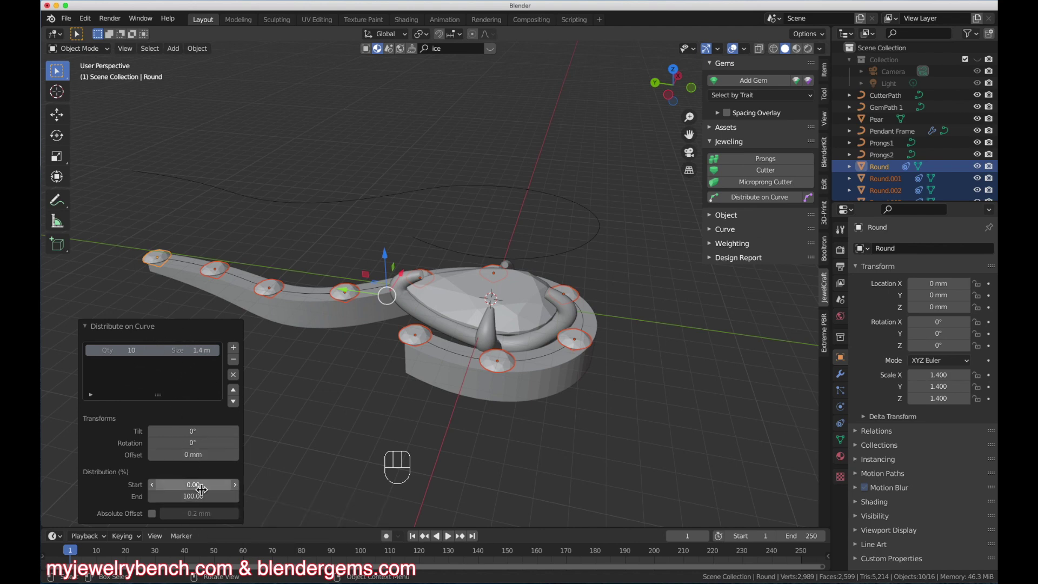
left_click_drag(201, 487, 238, 487)
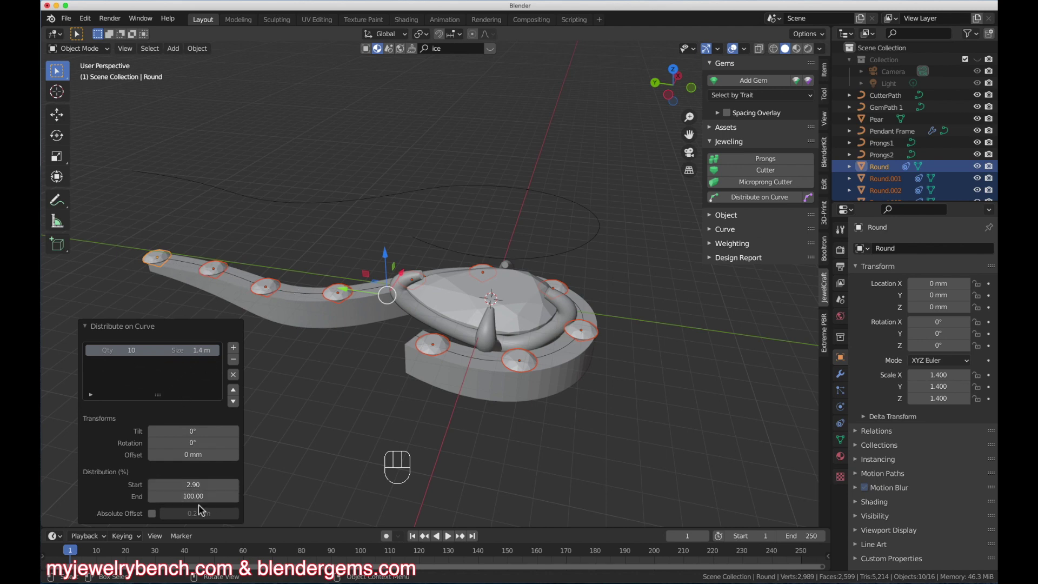
mouse_move(199, 503)
left_mouse_down()
mouse_move(160, 503)
mouse_move(188, 496)
left_mouse_up()
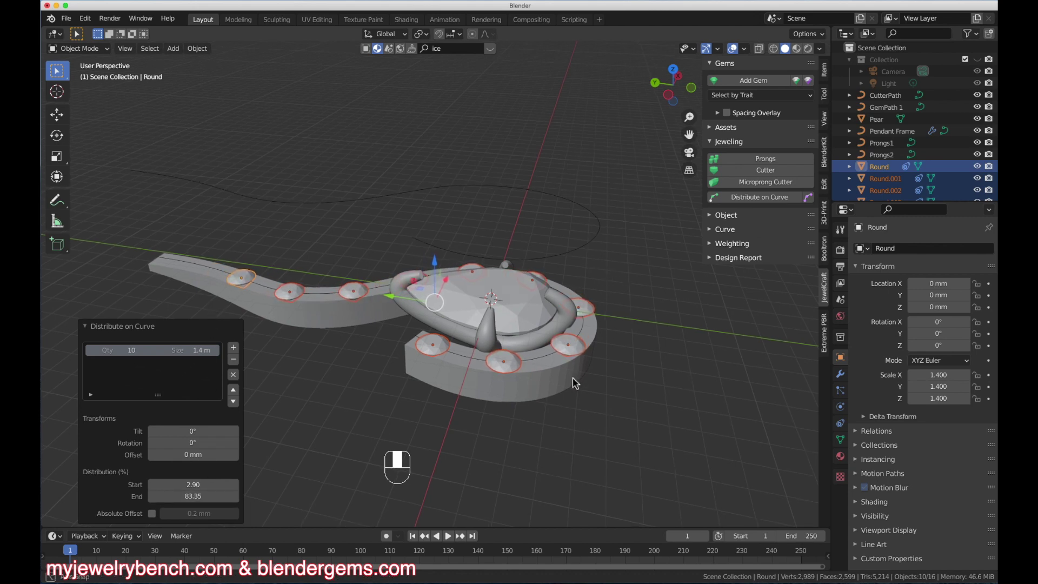
middle_click_drag(572, 378, 256, 412)
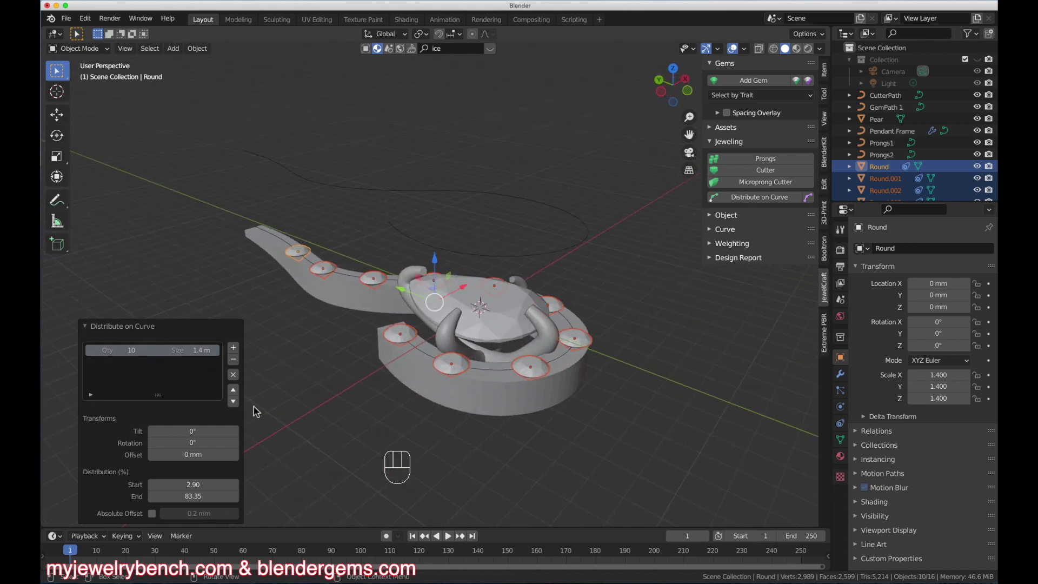
Raise the number of distributed gems to 20 so they fill the path closely
left_click(146, 351)
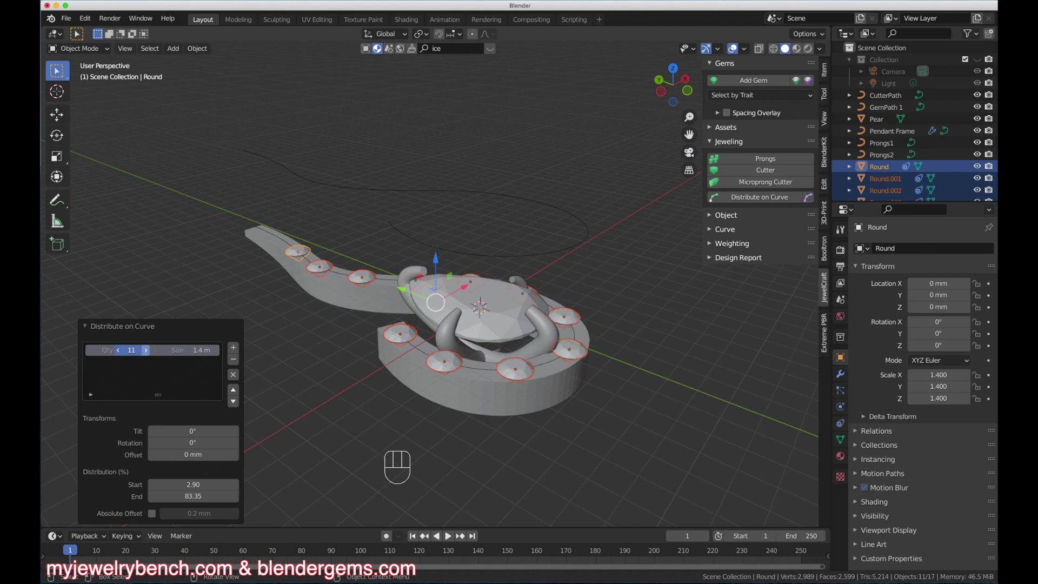
left_click(146, 350)
left_click(146, 351)
left_click(146, 350)
left_click(146, 350)
left_click(146, 351)
left_click(146, 350)
left_click(146, 350)
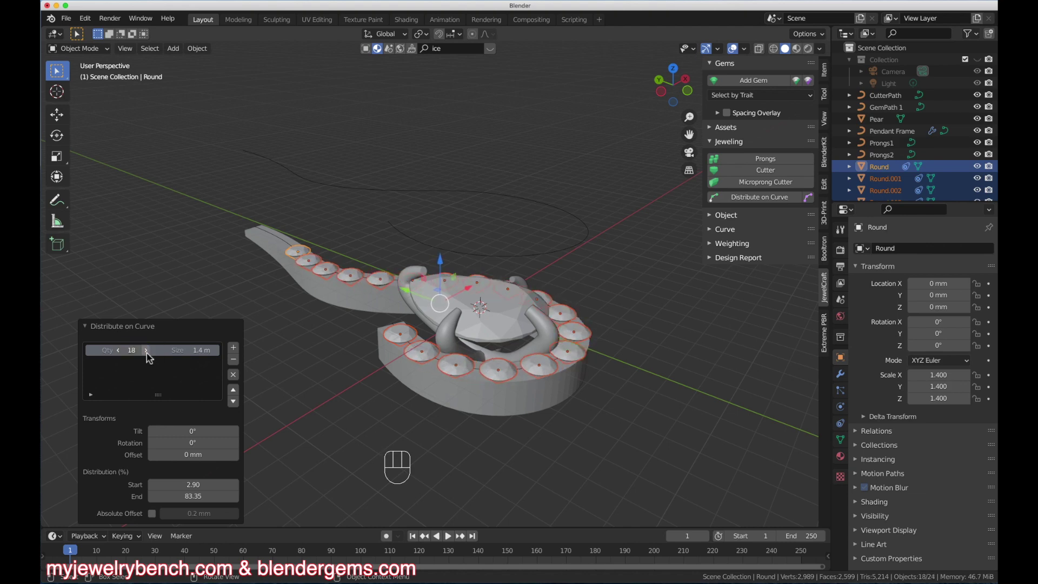
left_click(146, 350)
left_click(146, 351)
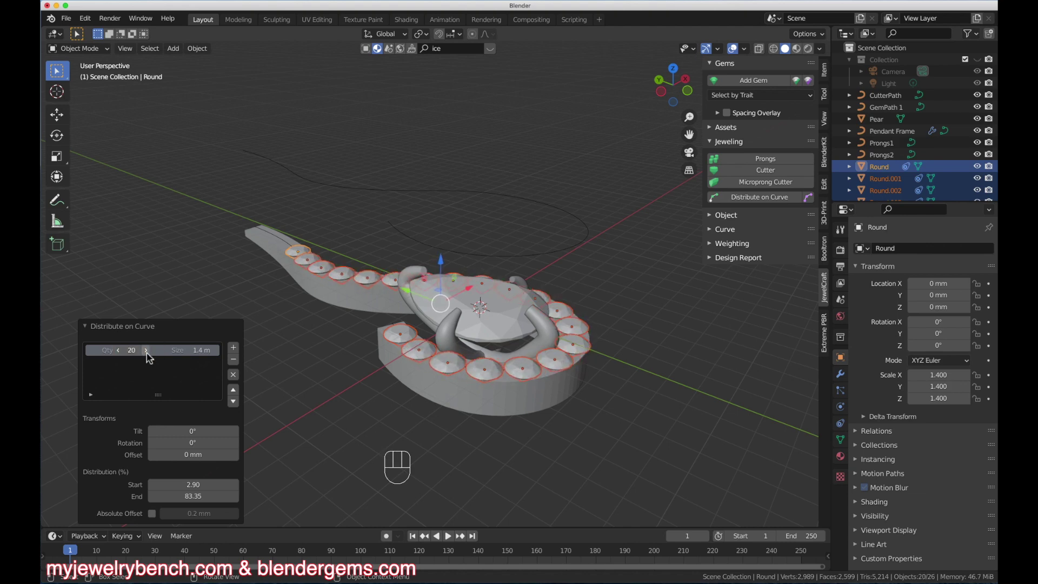
Sink the distributed gems slightly into the frame with an offset of -0.07 mm
middle_click_drag(280, 344, 518, 413)
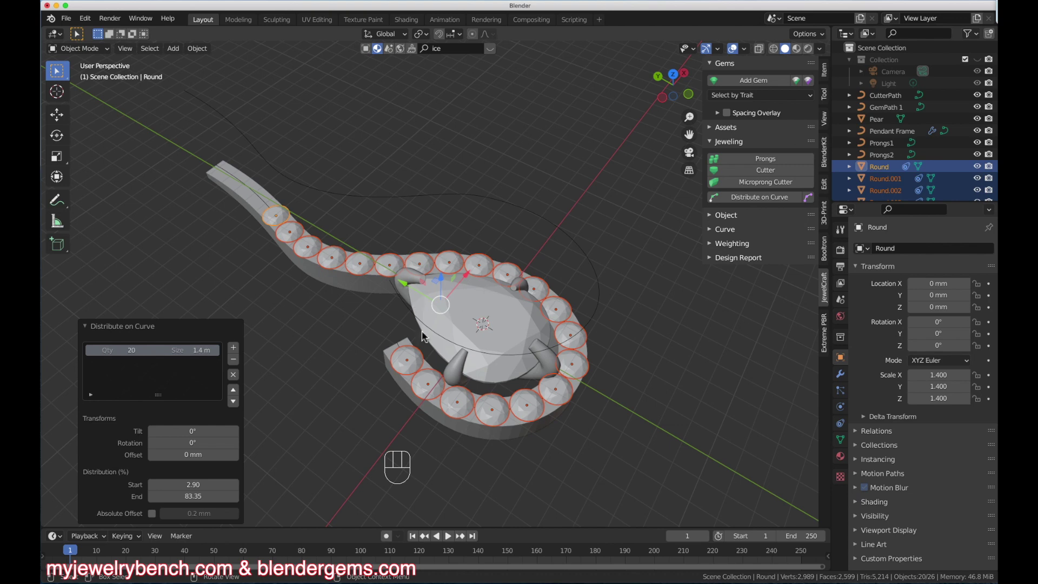
middle_click_drag(478, 435, 415, 335)
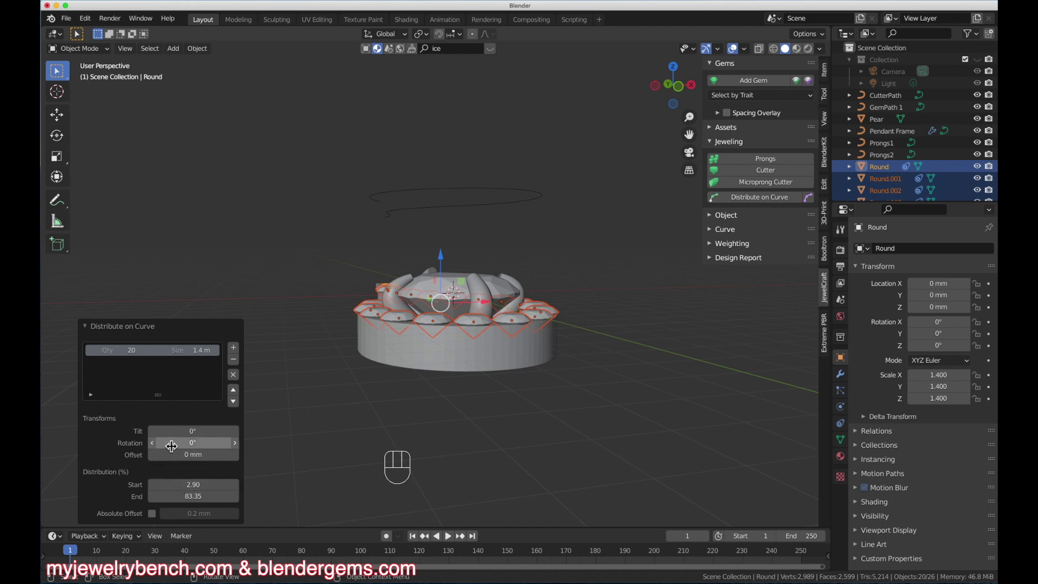
mouse_move(184, 455)
left_mouse_down()
mouse_move(196, 454)
mouse_move(167, 455)
left_mouse_up()
Examine from the front, the side and above how the row of round gems sits in the pendant frame
middle_click_drag(388, 316, 502, 298)
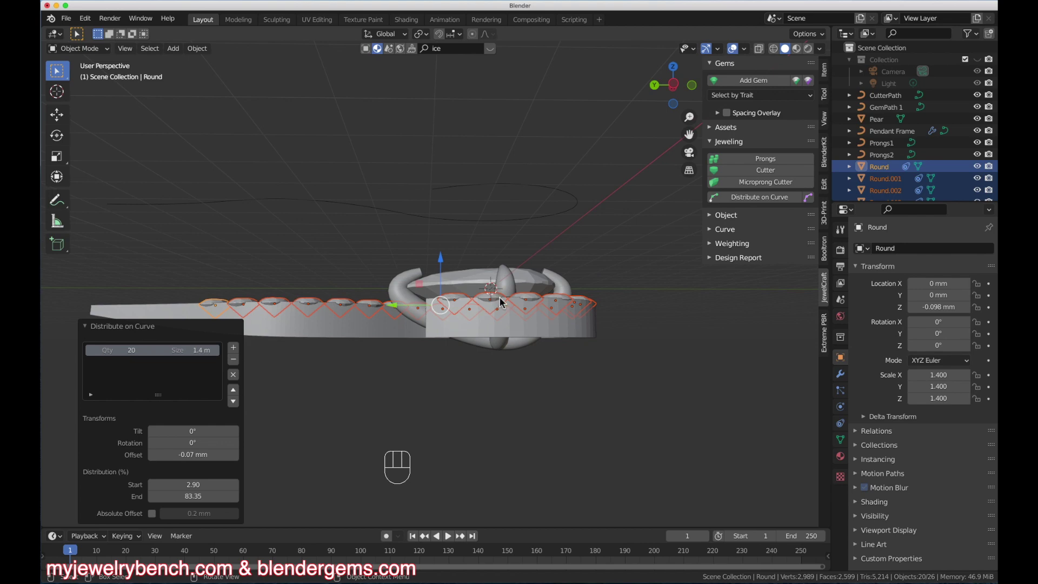
key("KP_1")
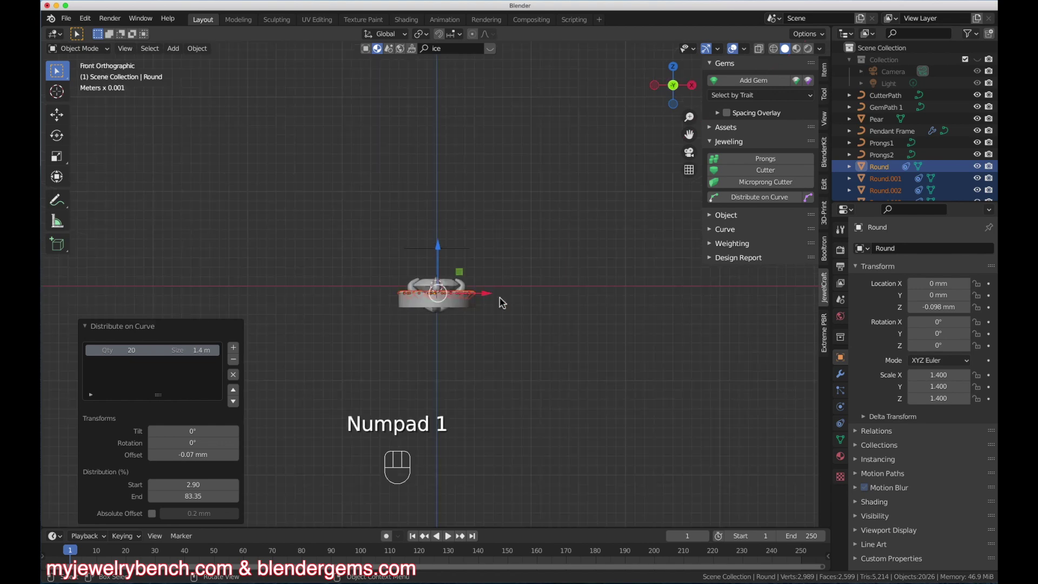
key("KP_3")
scroll(413, 308, "up", 3)
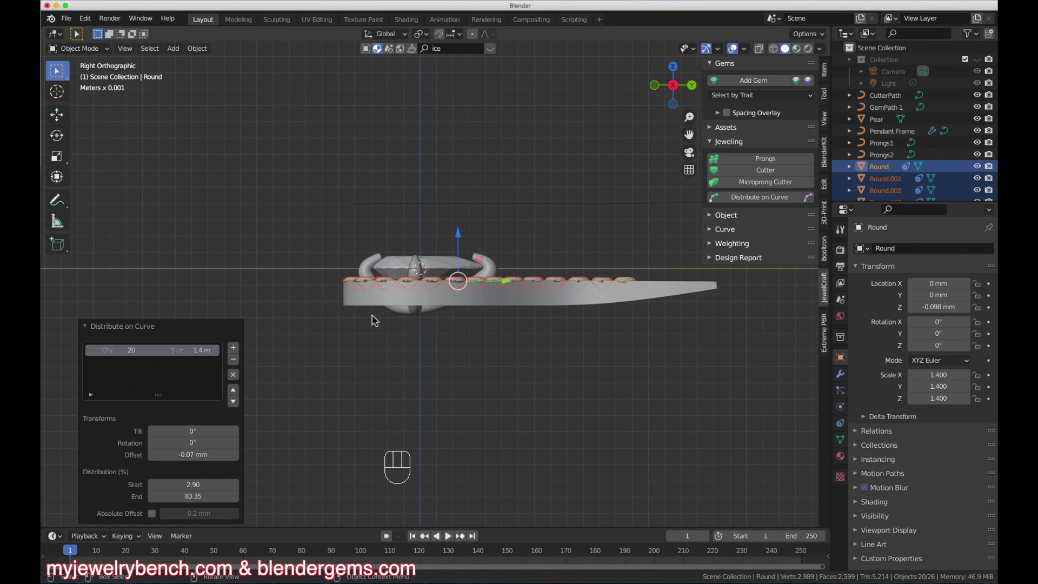
middle_click_drag(434, 326, 74, 388)
scroll(453, 335, "down", 5)
scroll(438, 312, "up", 6)
scroll(407, 296, "down", 5)
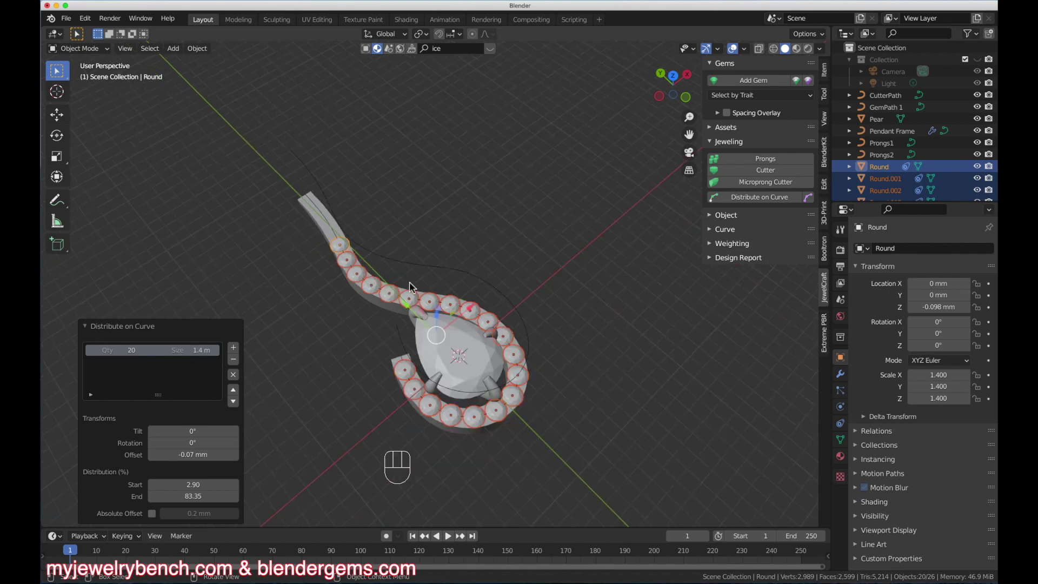
middle_click_drag(407, 295, 384, 297)
scroll(449, 385, "up", 6)
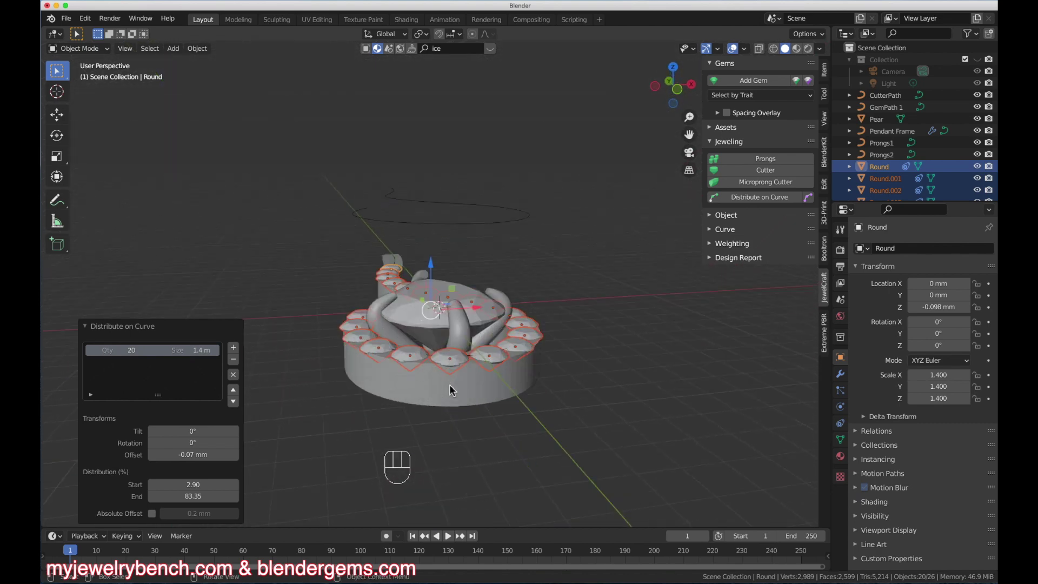
scroll(449, 384, "down", 4)
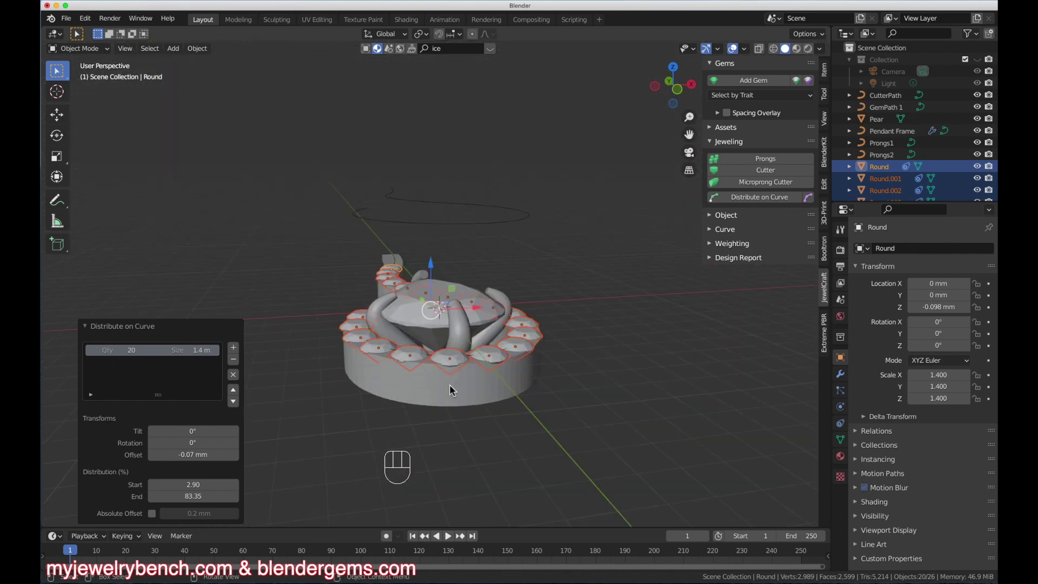
Lower CutterPath straight down to about Z 0.10 mm, near the top of the pendant
left_click(513, 221)
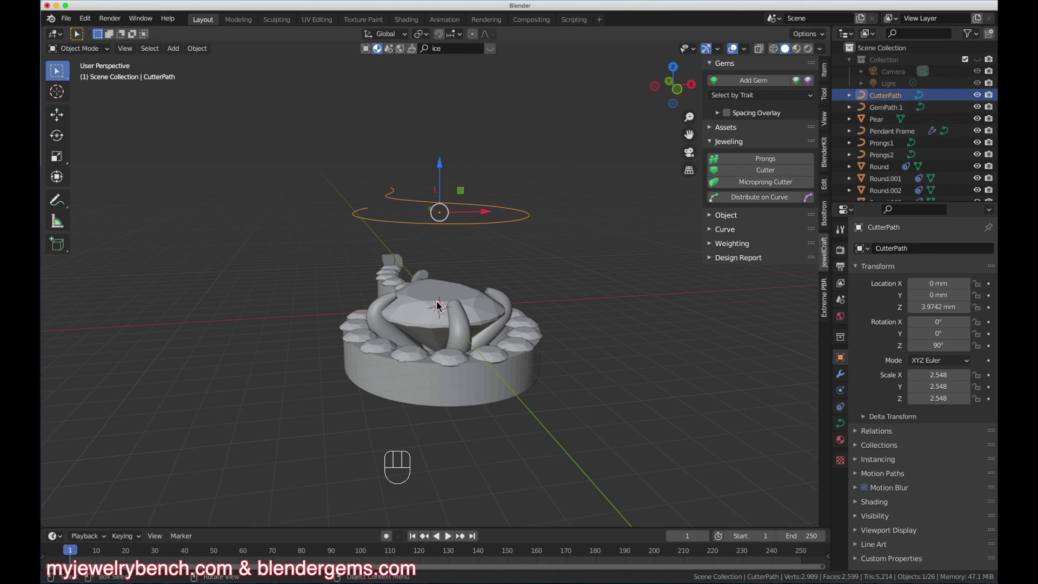
left_click_drag(440, 168, 437, 261)
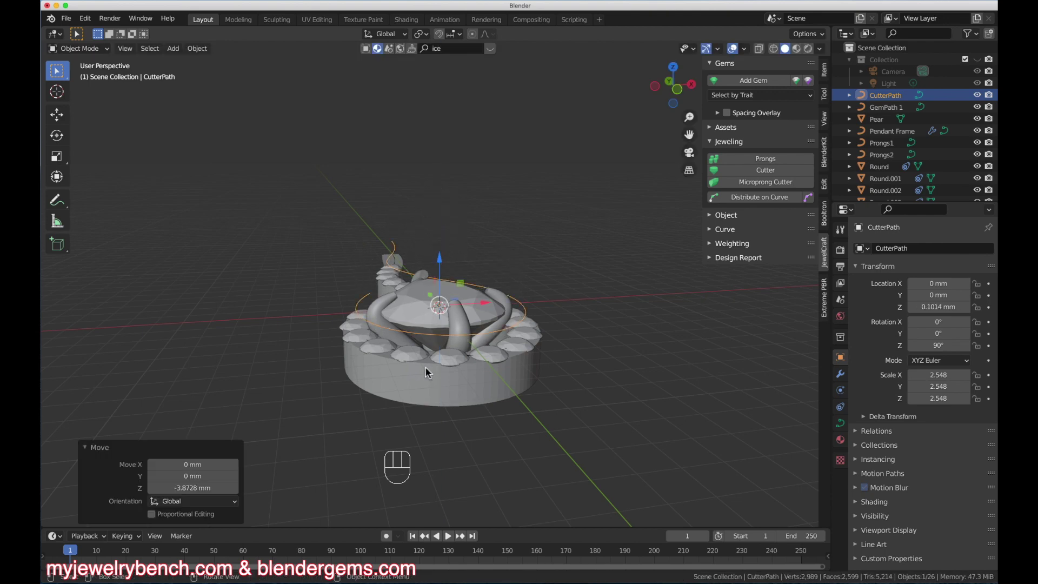
Add a 2 mm cube and raise it above the pear gem to about Z 1.82 mm
scroll(447, 392, "down", 3)
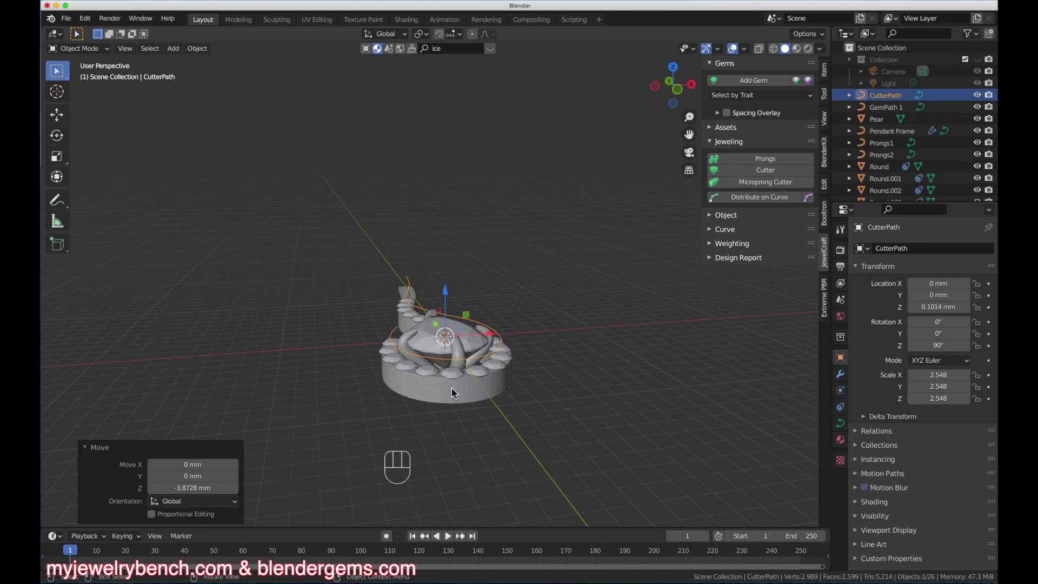
key("shift+a")
mouse_move(502, 334)
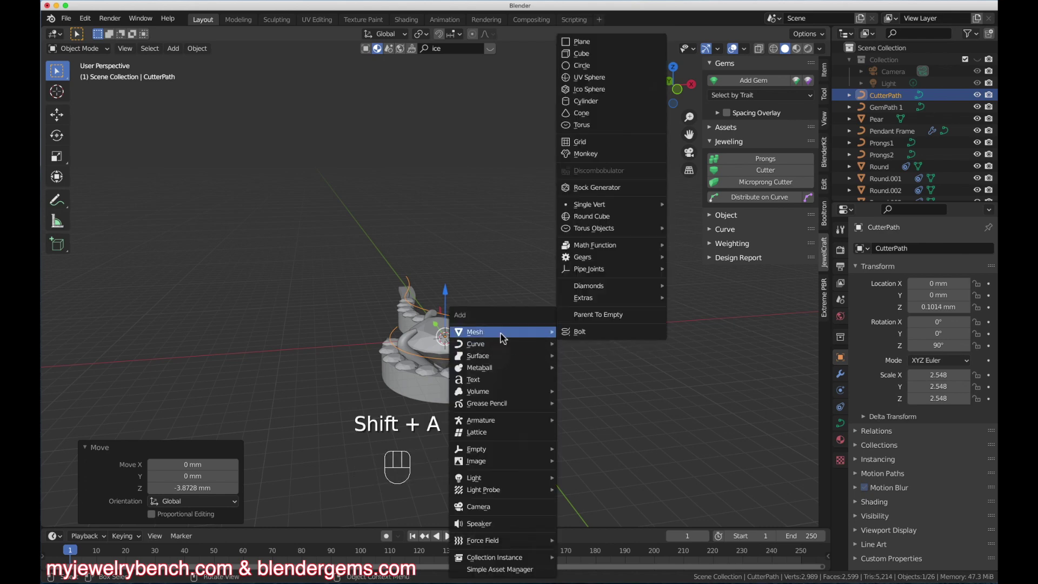
left_click(587, 53)
scroll(446, 347, "up", 2)
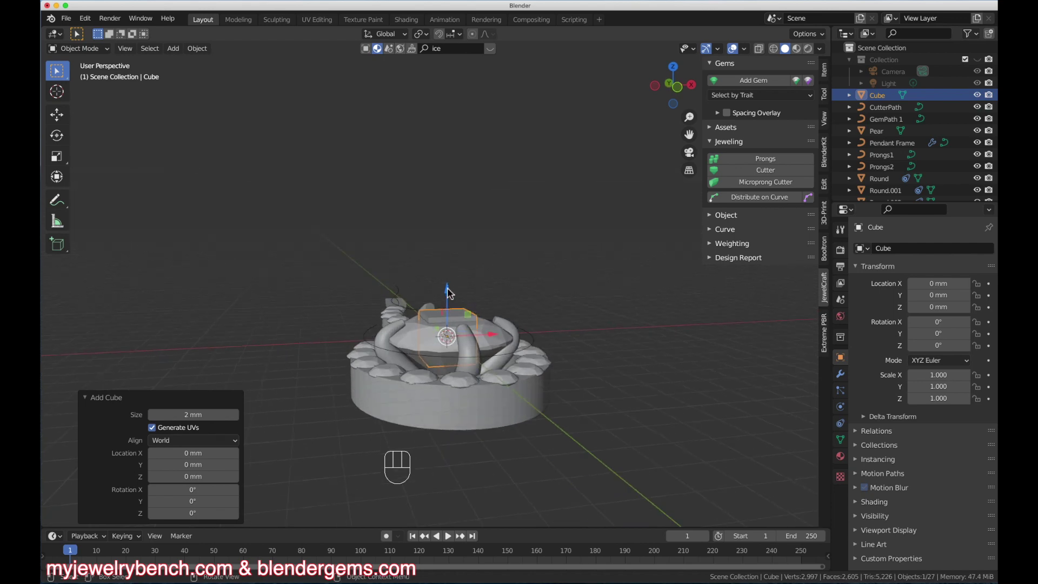
left_click_drag(448, 294, 447, 248)
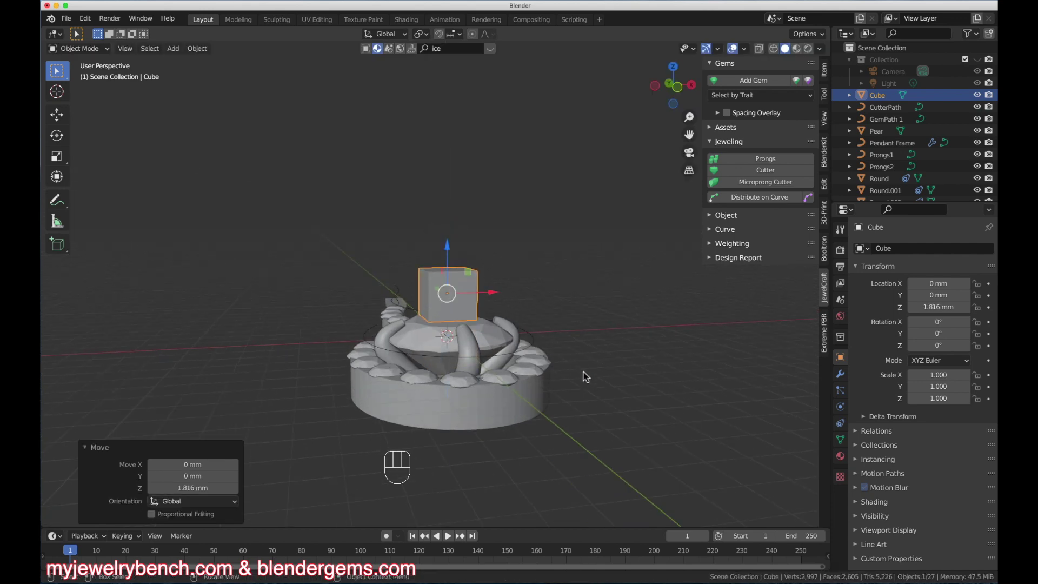
Shrink the cube to a scale of about 0.258 and stretch it along X to about 0.891, forming a small bar
key("s")
left_click(481, 324)
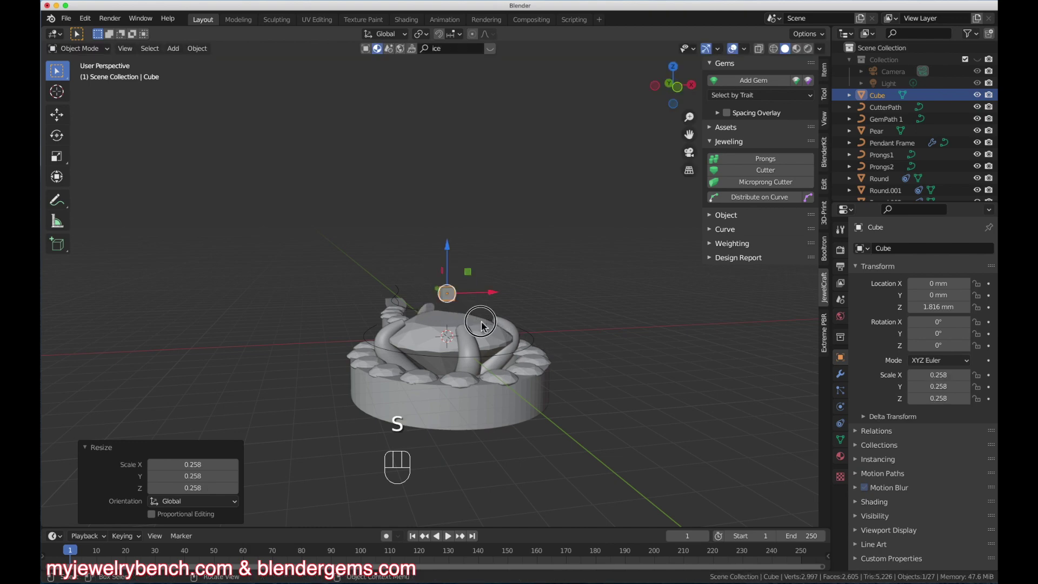
key("s")
key("x")
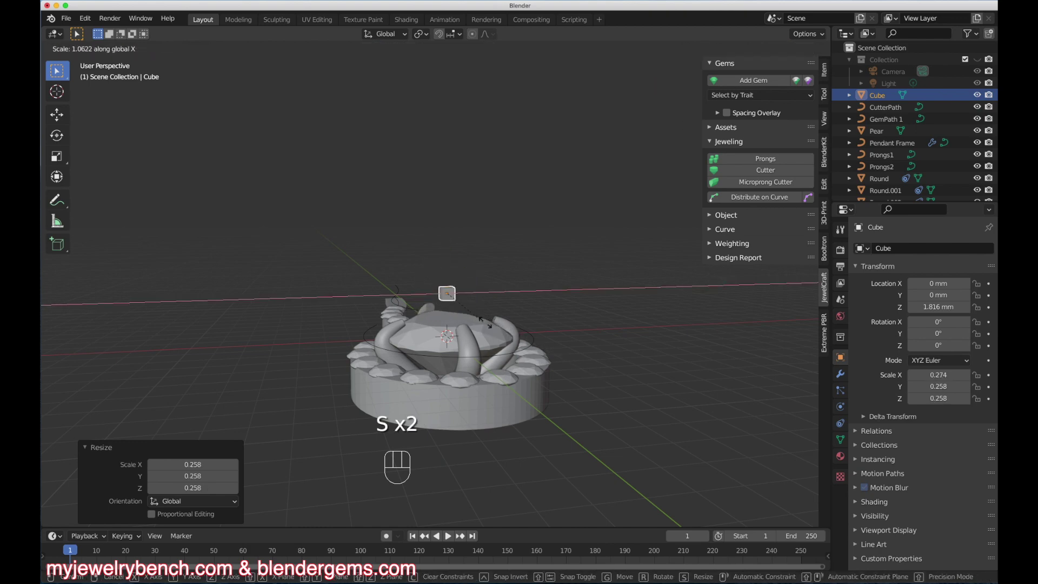
left_click(591, 339)
scroll(434, 278, "up", 2)
scroll(435, 279, "down", 2)
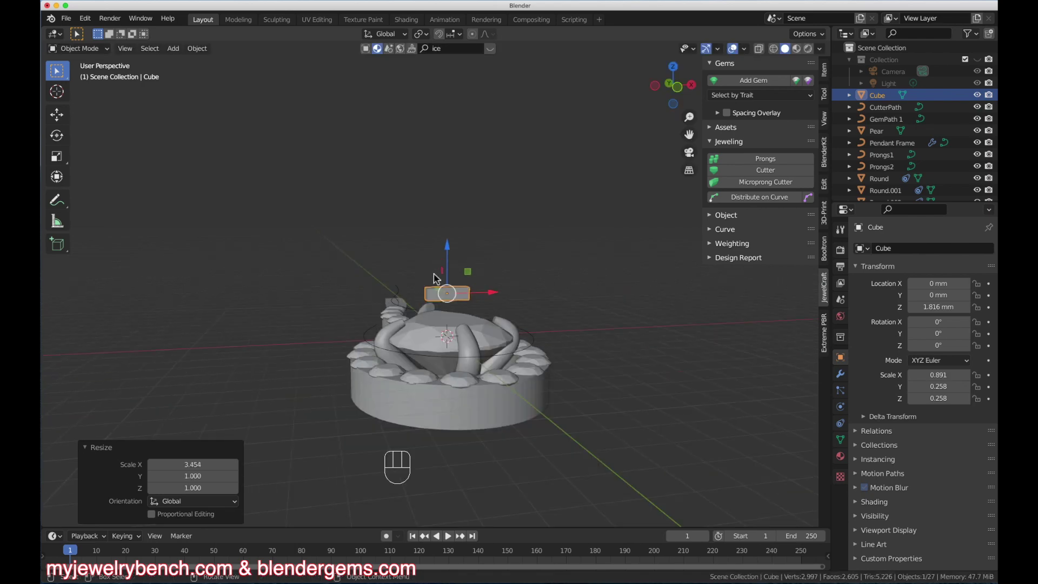
Cut two edge loops across the small bar's length and scale them along X by about 0.512, narrowing the middle section
middle_click_drag(439, 282, 472, 310)
scroll(446, 283, "up", 8)
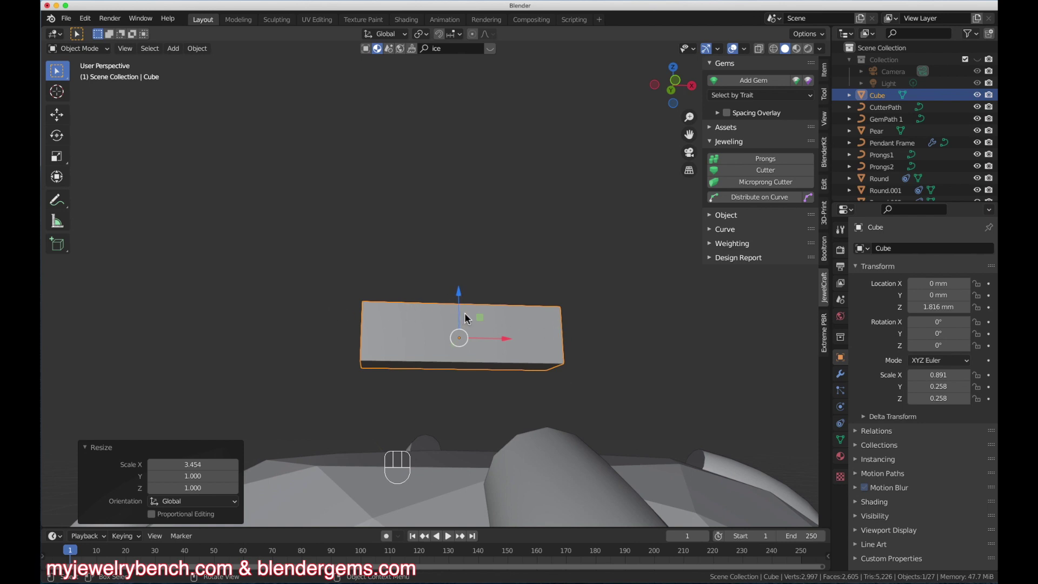
middle_click_drag(461, 319, 457, 338)
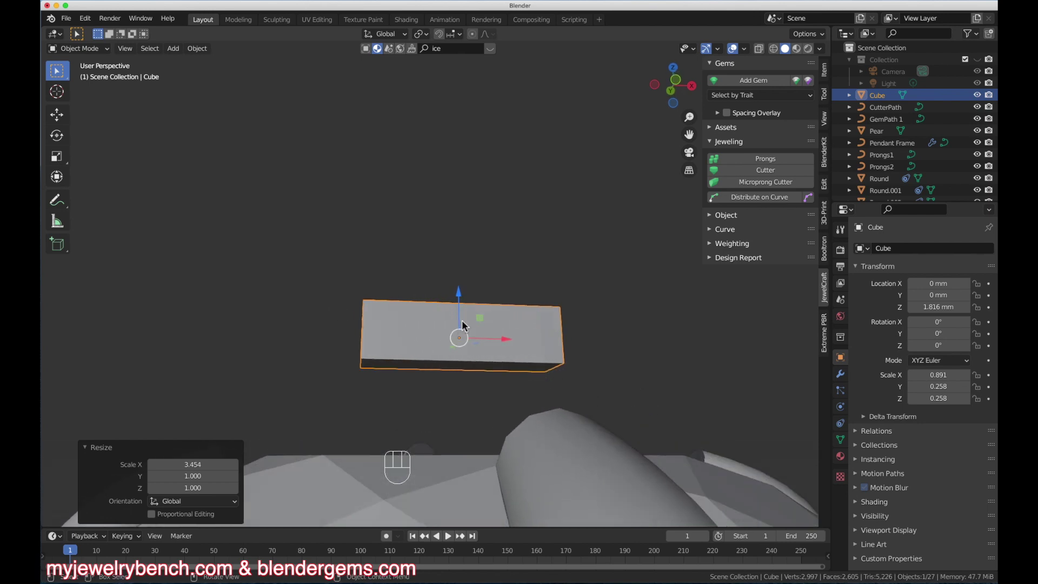
key("Tab")
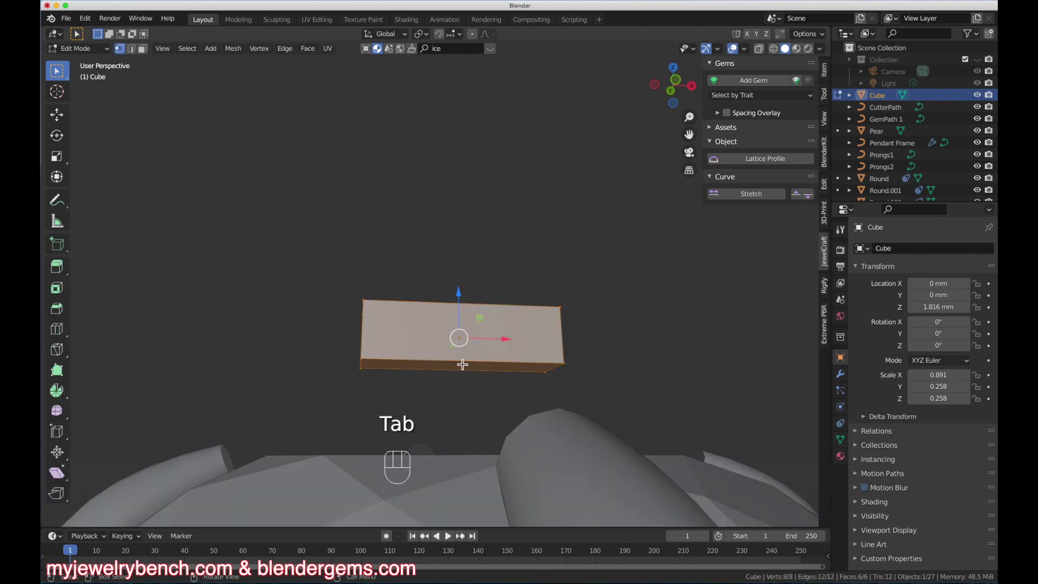
key("ctrl")
key("ctrl+r")
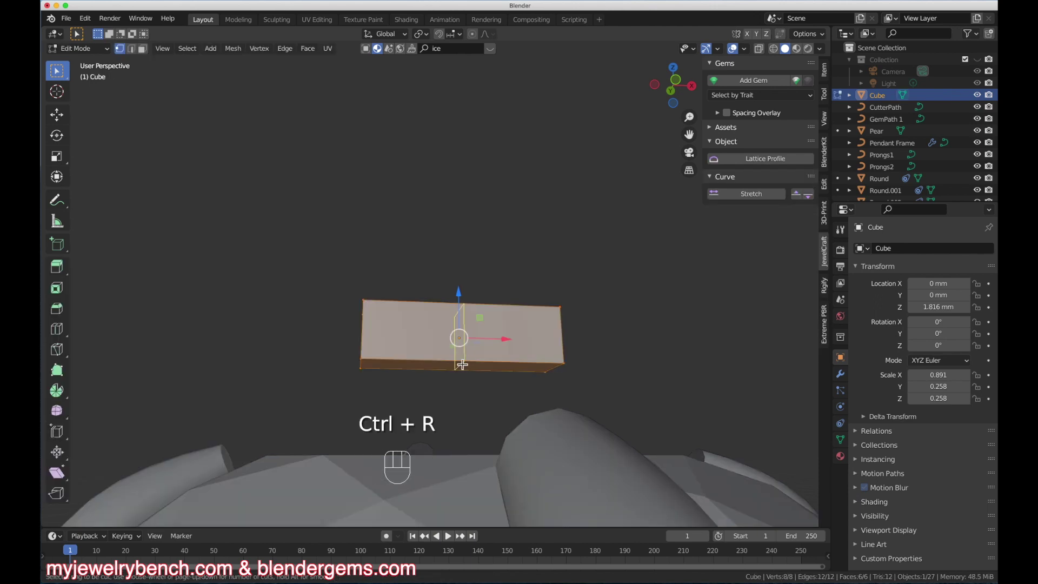
left_click(463, 364)
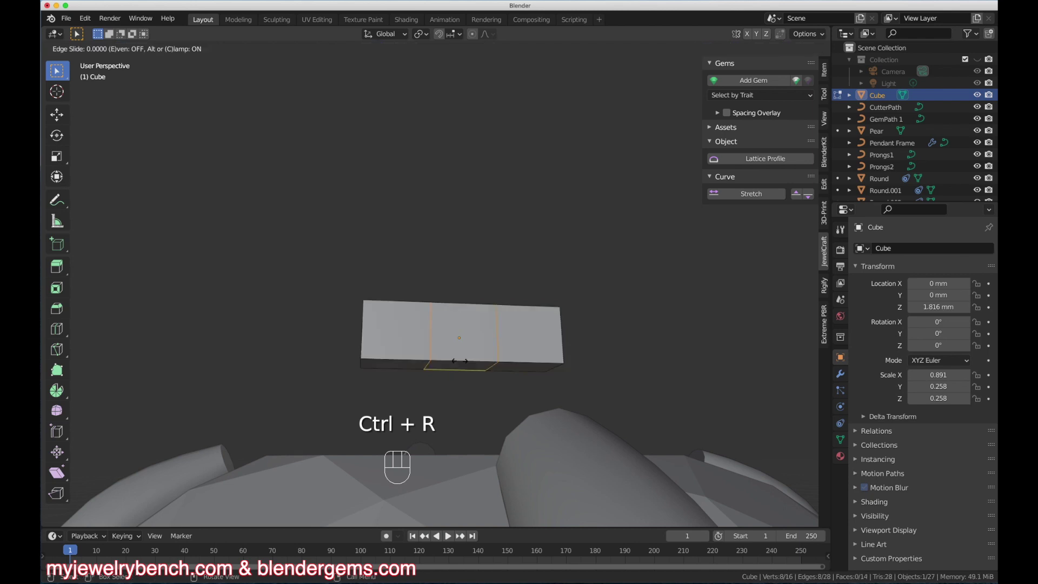
right_click(459, 361)
key("s")
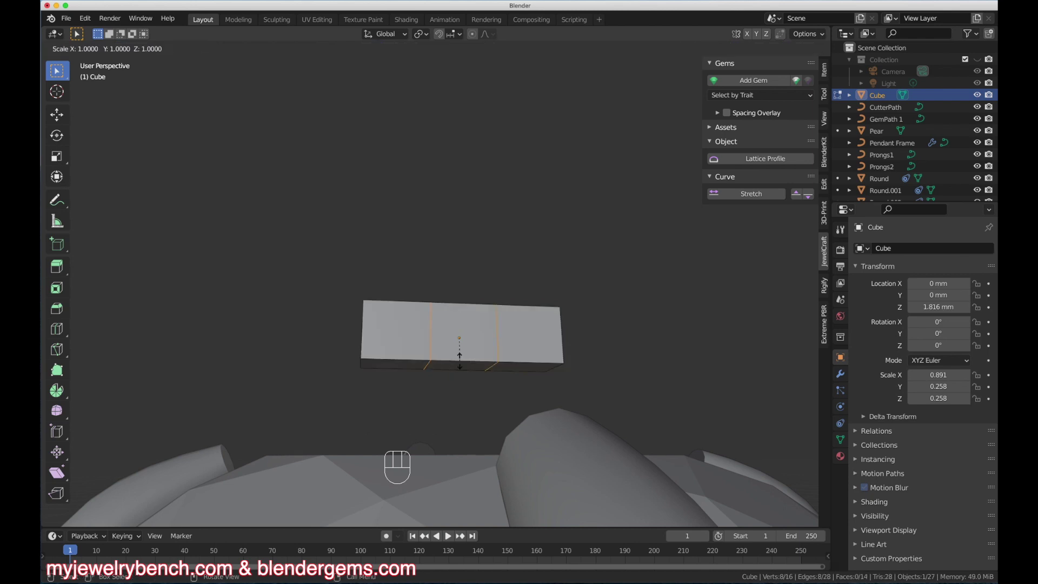
key("x")
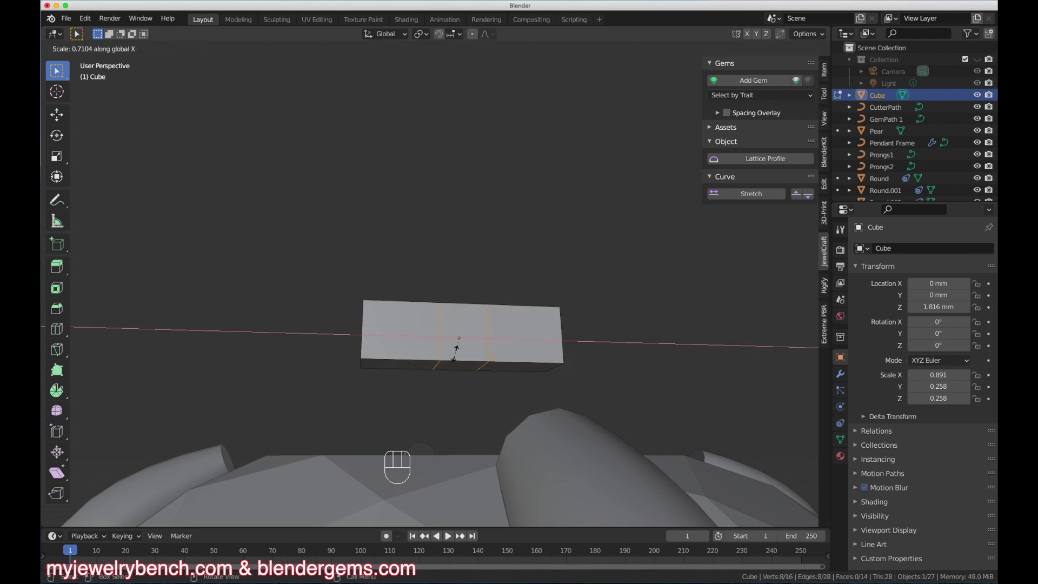
left_click(457, 347)
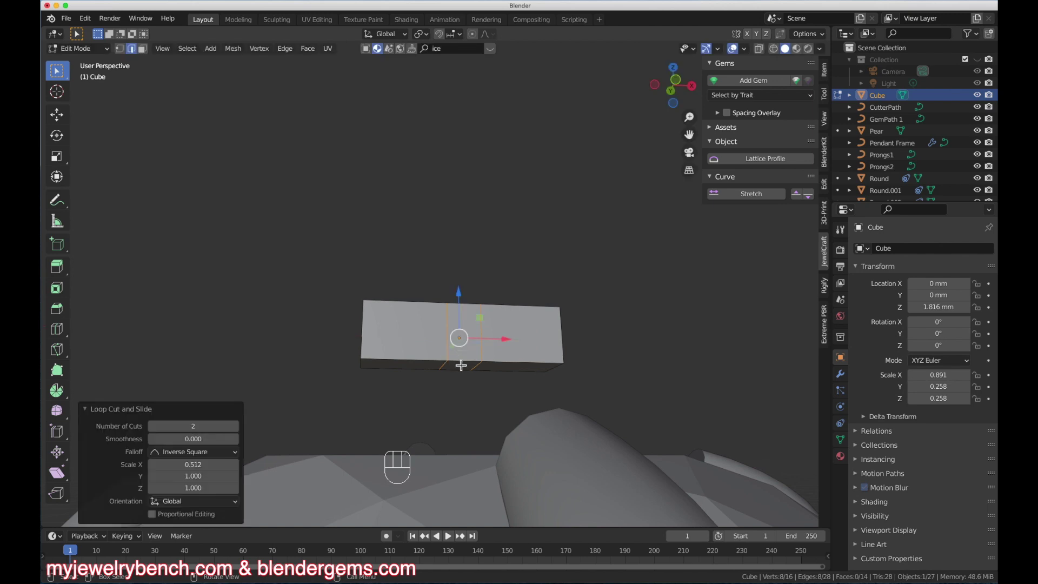
Extrude the middle face on the bar's underside down about 0.735 mm to form a T-shaped cutter
key("3")
left_click(461, 367)
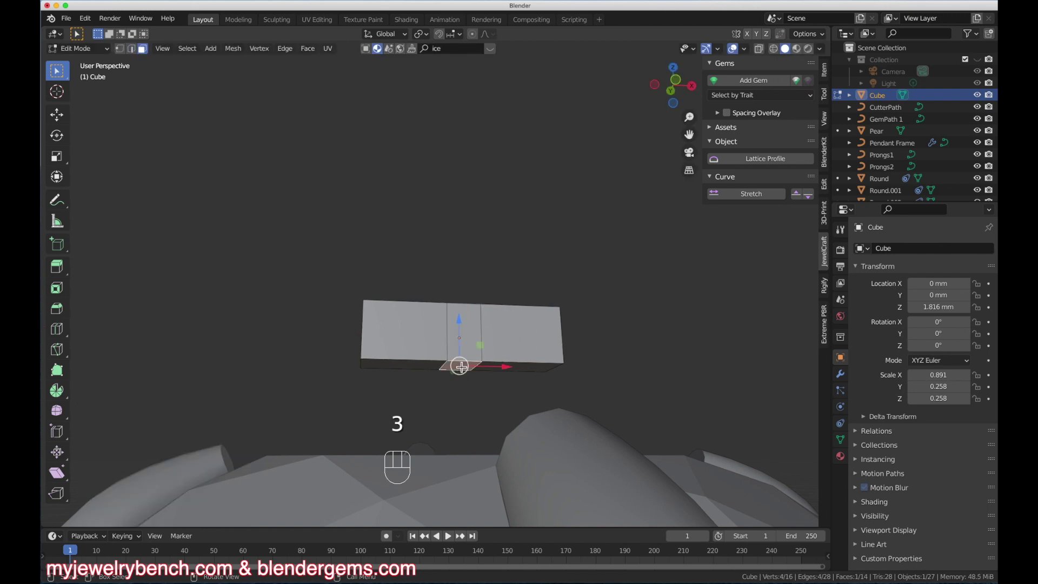
key("e")
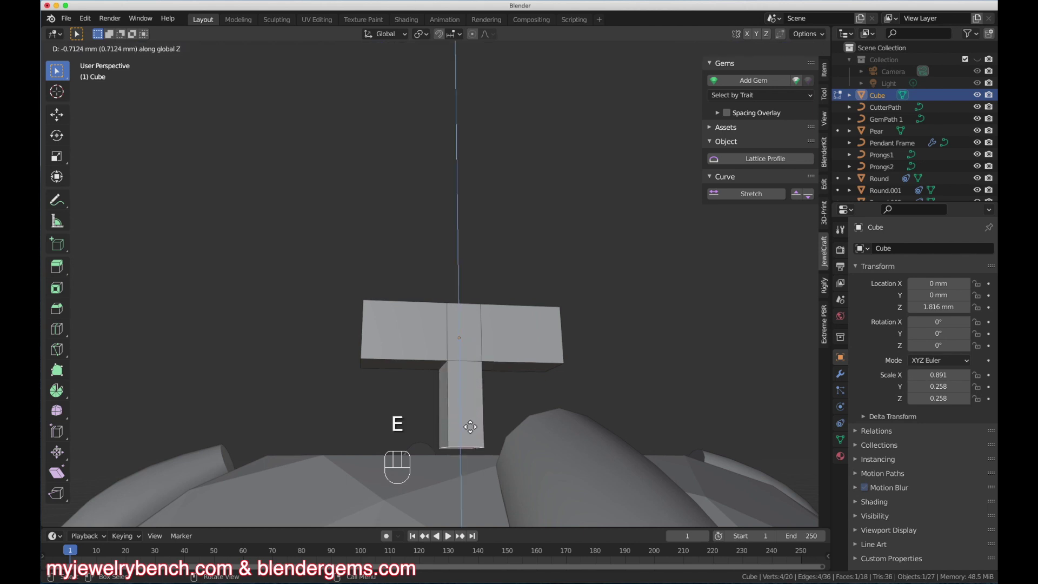
left_click(468, 428)
middle_click_drag(468, 428, 552, 368)
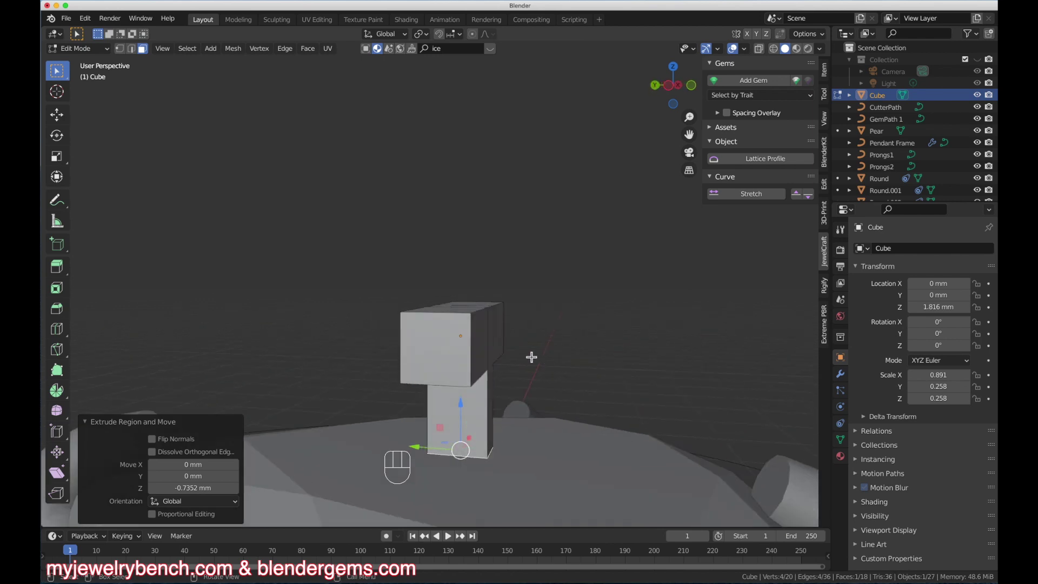
Thin the whole T-shaped cutter along Y to a scale of about 0.170 and apply its rotation and scale
key("Tab")
key("s")
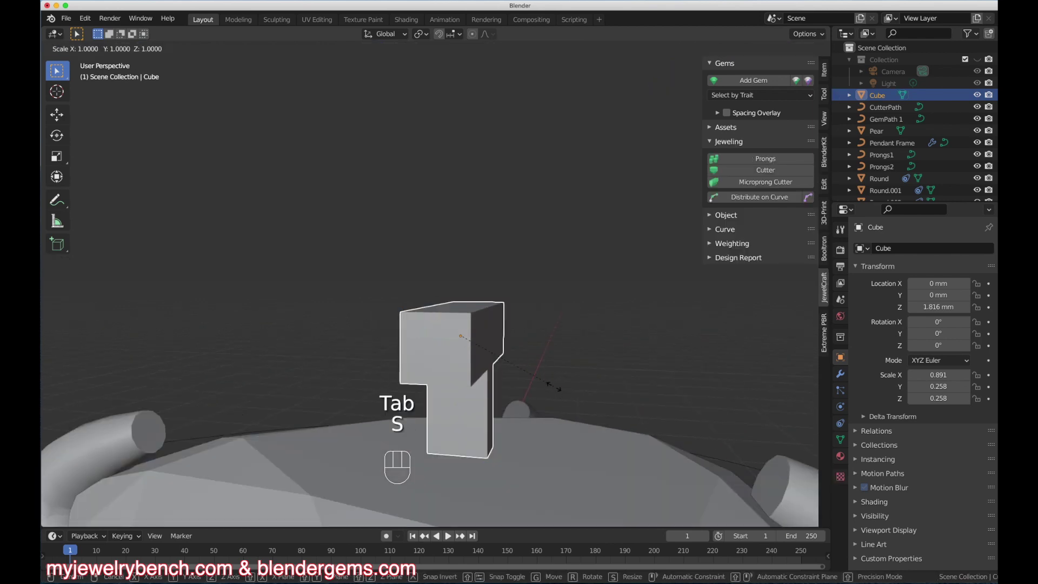
key("y")
left_click(523, 378)
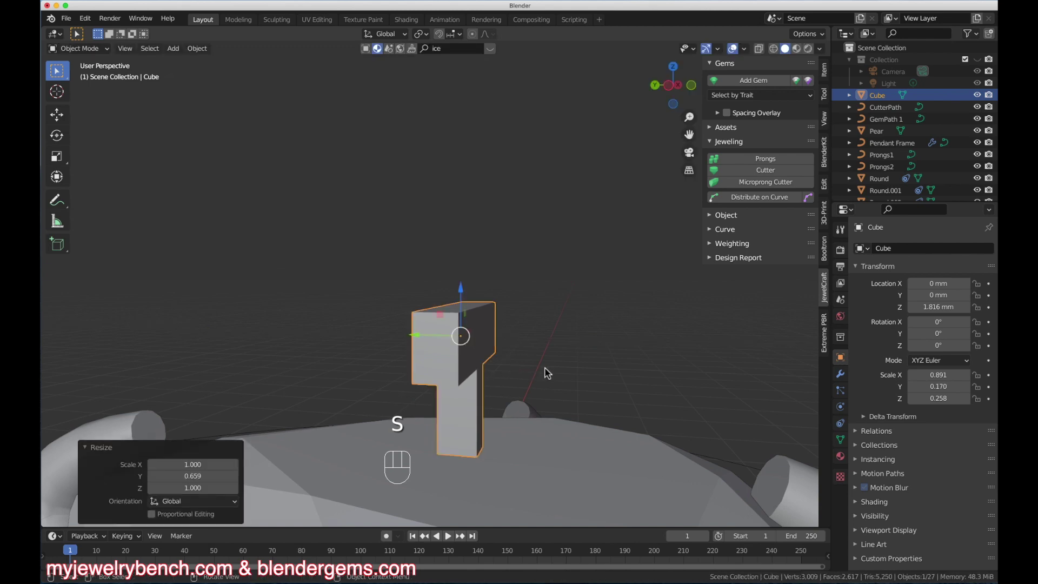
key("super+z")
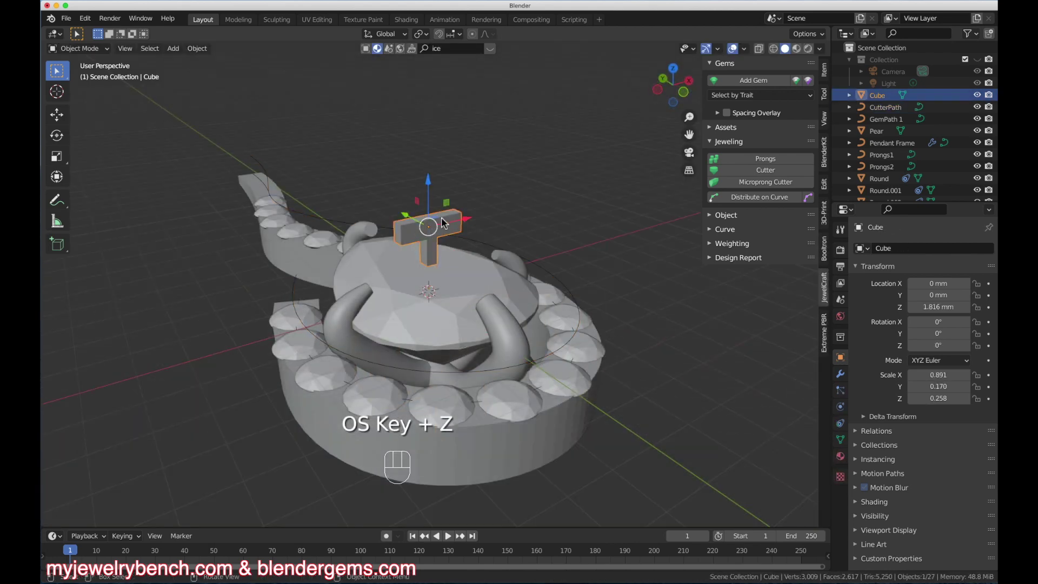
key("ctrl+a")
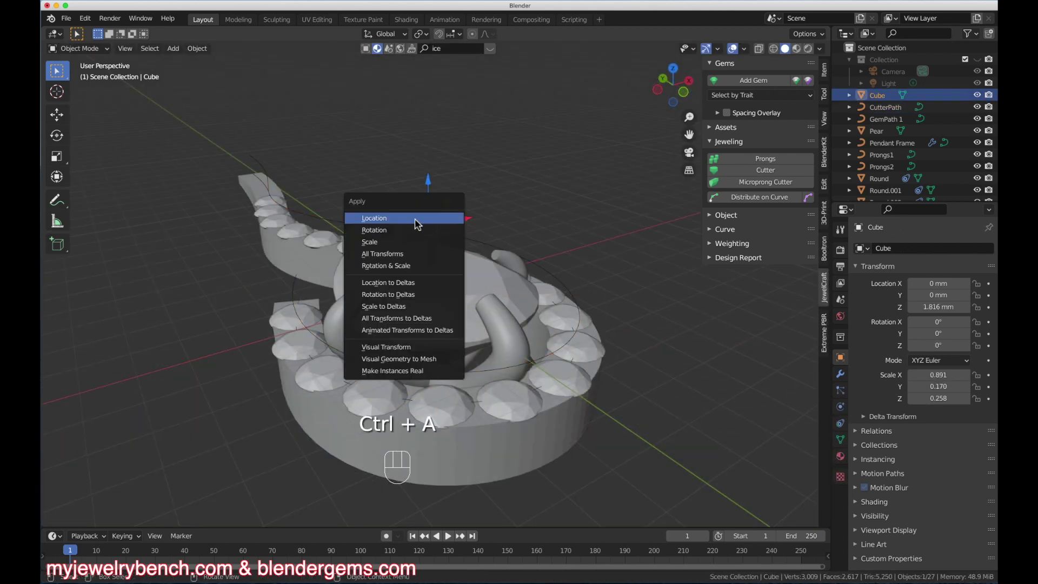
left_click(397, 265)
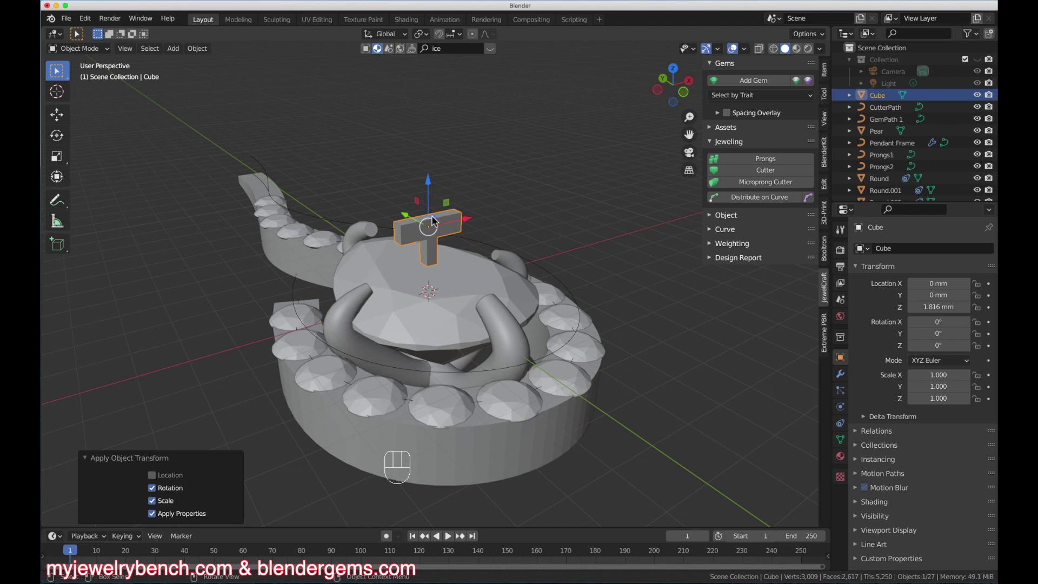
Add CutterPath to the selection with the cutter and lower both about 1.47 mm straight down
key("shift")
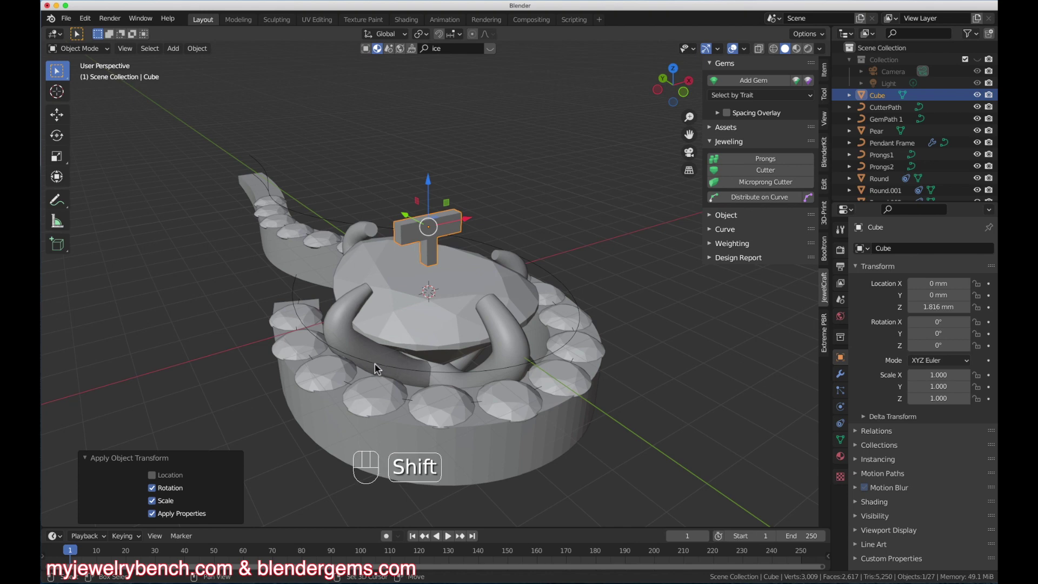
left_click(377, 368, "shift")
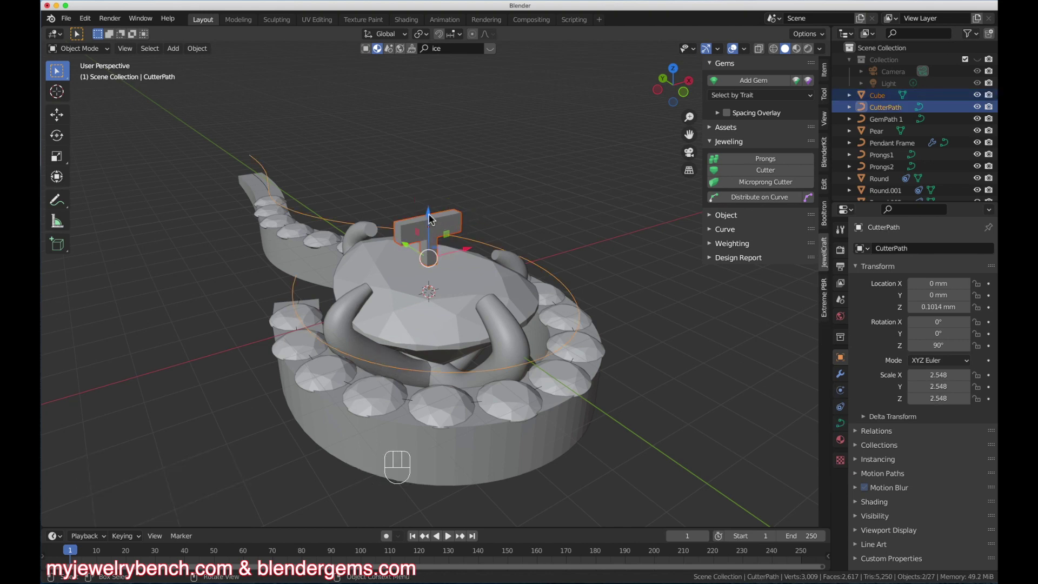
left_click_drag(428, 217, 420, 270)
scroll(411, 243, "down", 3)
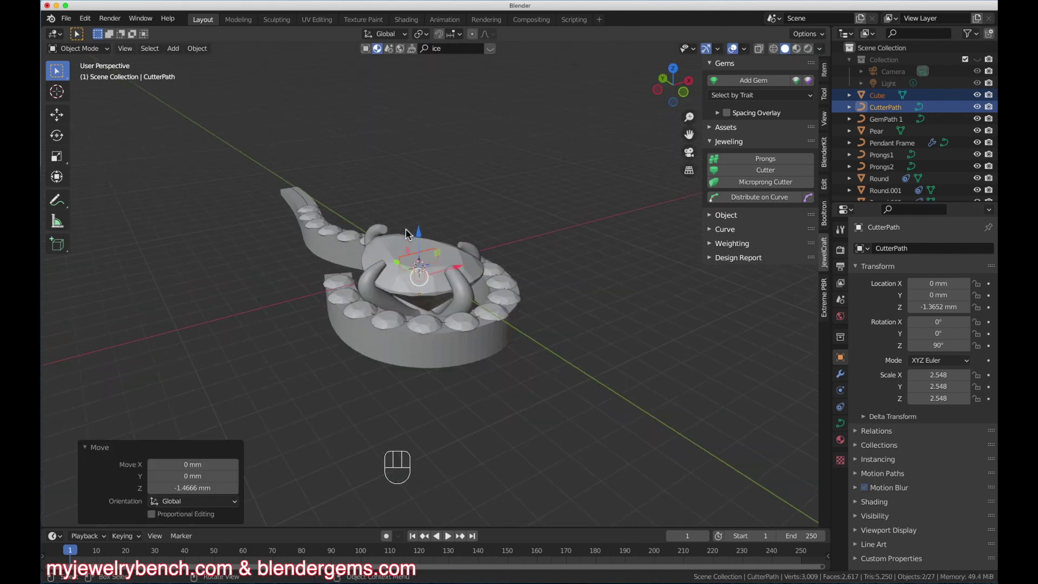
Distribute 20 copies of the T-shaped cutter along CutterPath with their size set to 0.6 mm
left_click(743, 200)
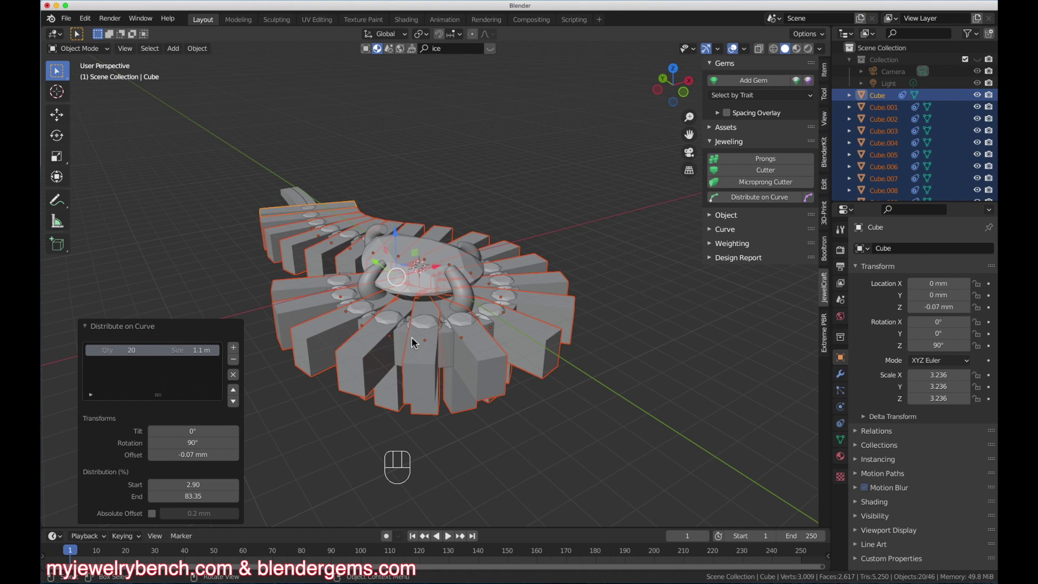
mouse_move(414, 343)
middle_mouse_down()
mouse_move(471, 337)
mouse_move(410, 354)
middle_mouse_up()
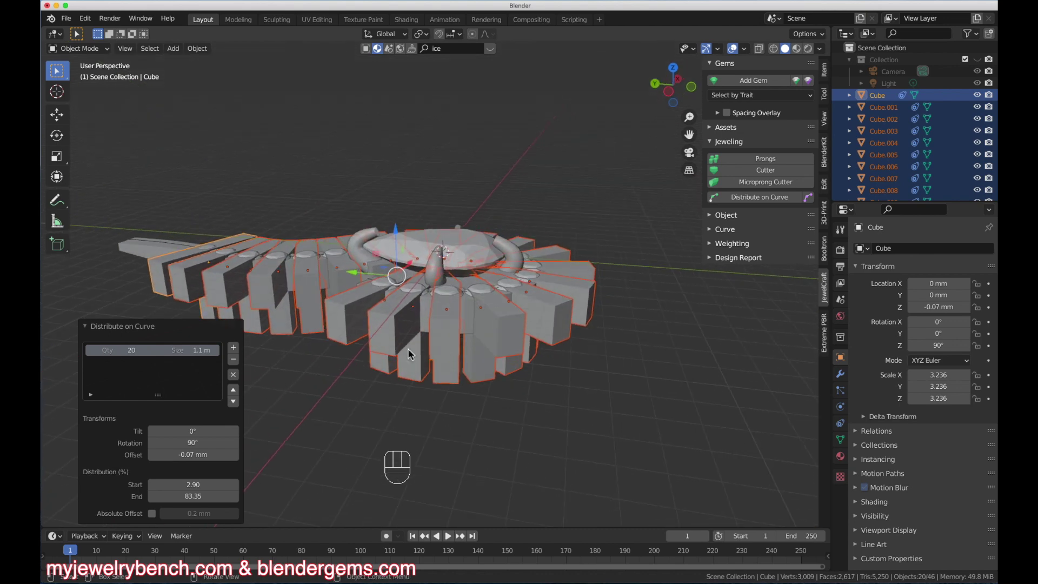
left_click(189, 350)
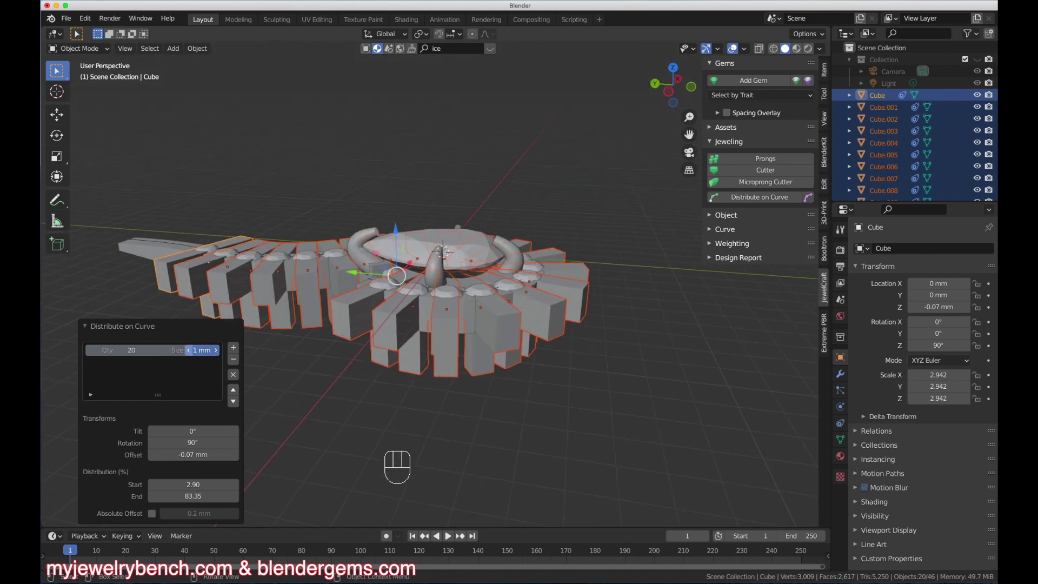
left_click(189, 351)
left_click(189, 350)
left_click(189, 350)
left_click(189, 351)
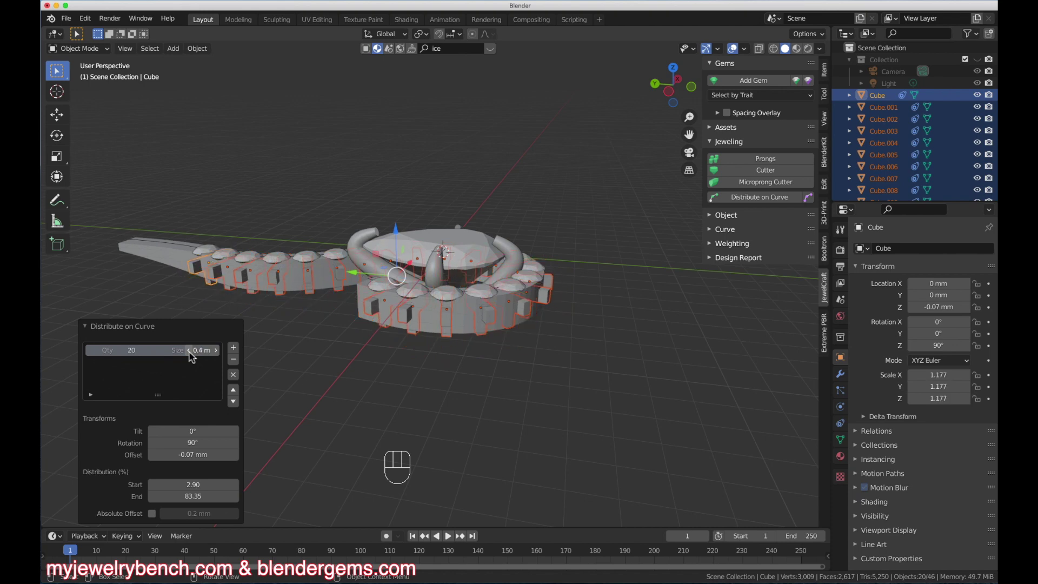
middle_click_drag(371, 348, 232, 237)
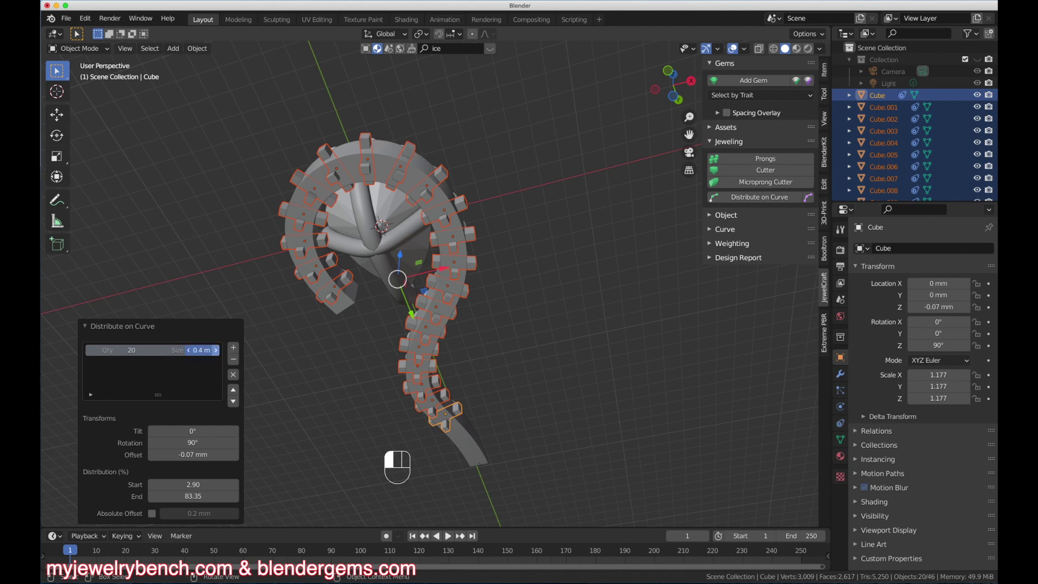
left_click(216, 351)
left_click(216, 350)
middle_click_drag(344, 250, 441, 331)
middle_click_drag(464, 286, 565, 273)
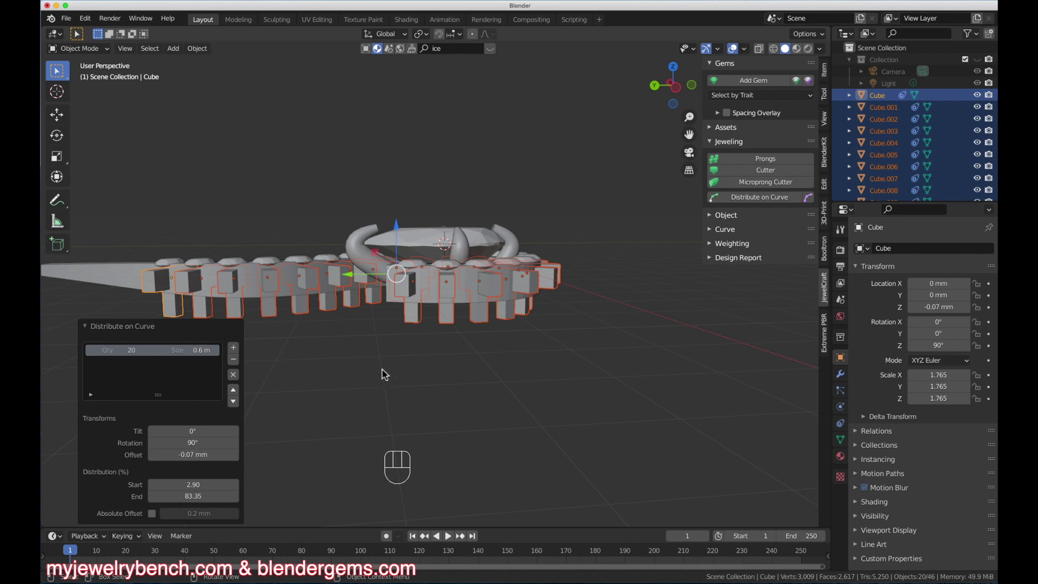
Set the distributed cutters' offset to -0.22 mm while viewing the pendant from the side
key("KP_3")
scroll(424, 291, "up", 5)
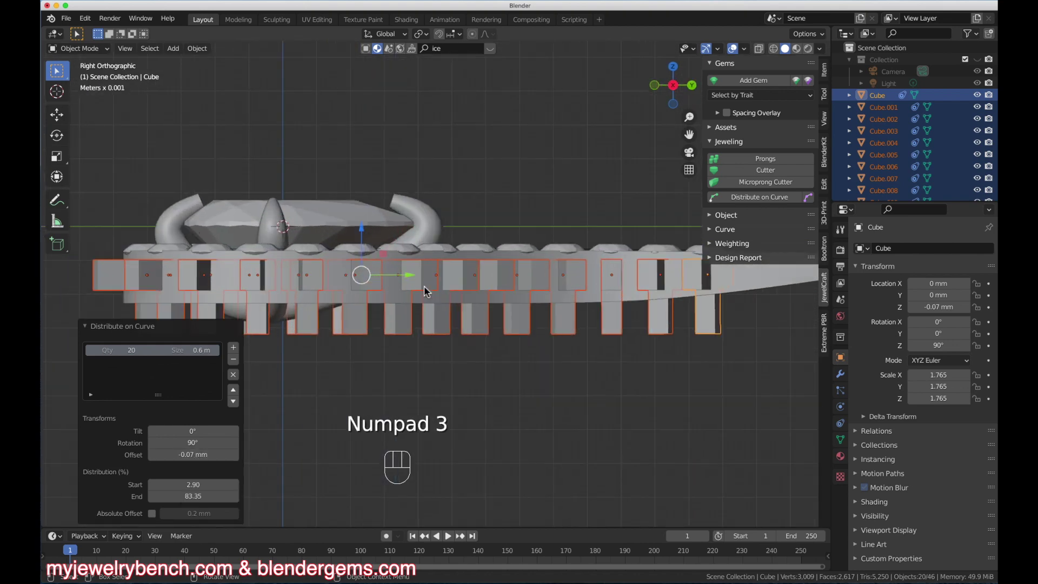
left_click_drag(195, 455, 192, 454)
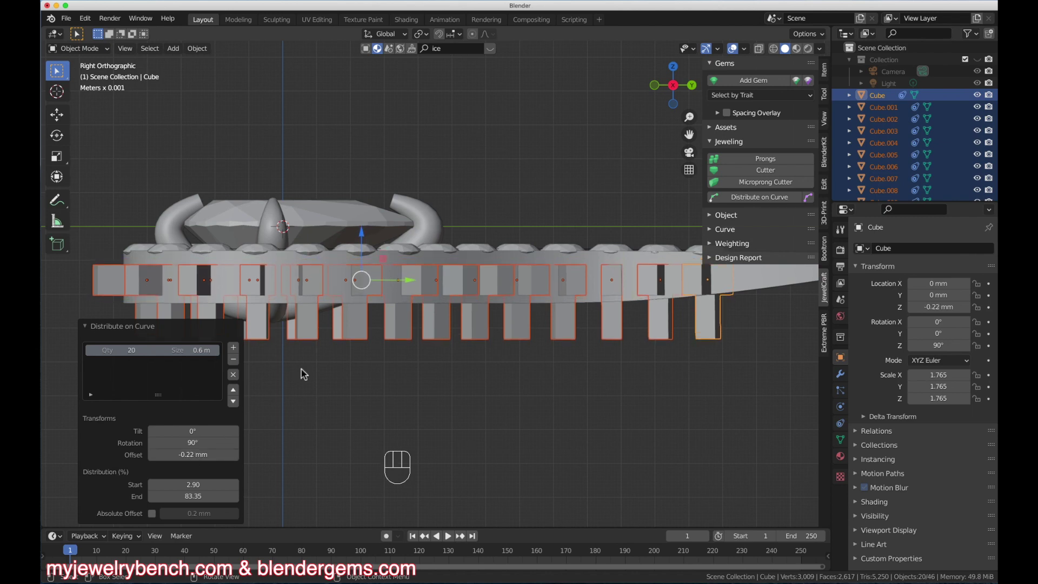
Deselect the cutters and examine from below, in perspective and from the side how they pass through the frame beneath the gems
middle_click_drag(301, 371, 526, 280)
middle_click_drag(439, 291, 657, 208)
scroll(468, 311, "up", 3)
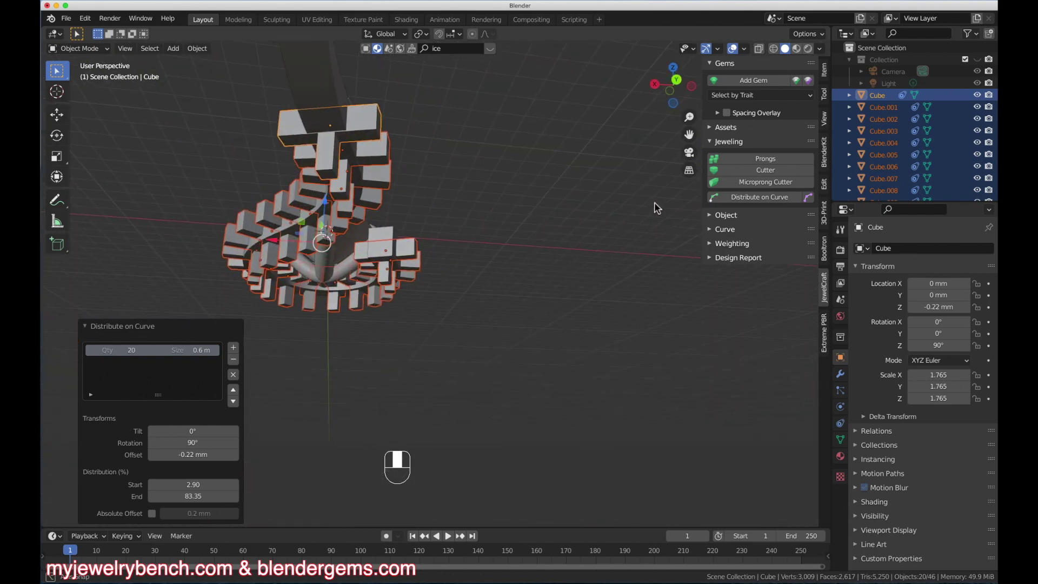
middle_click_drag(422, 162, 362, 253)
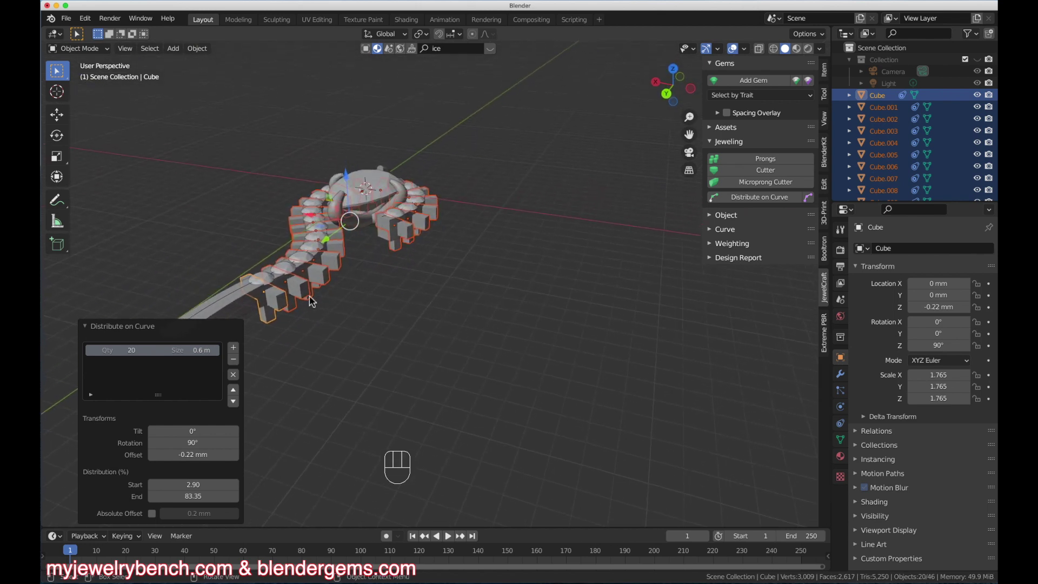
left_click(465, 294)
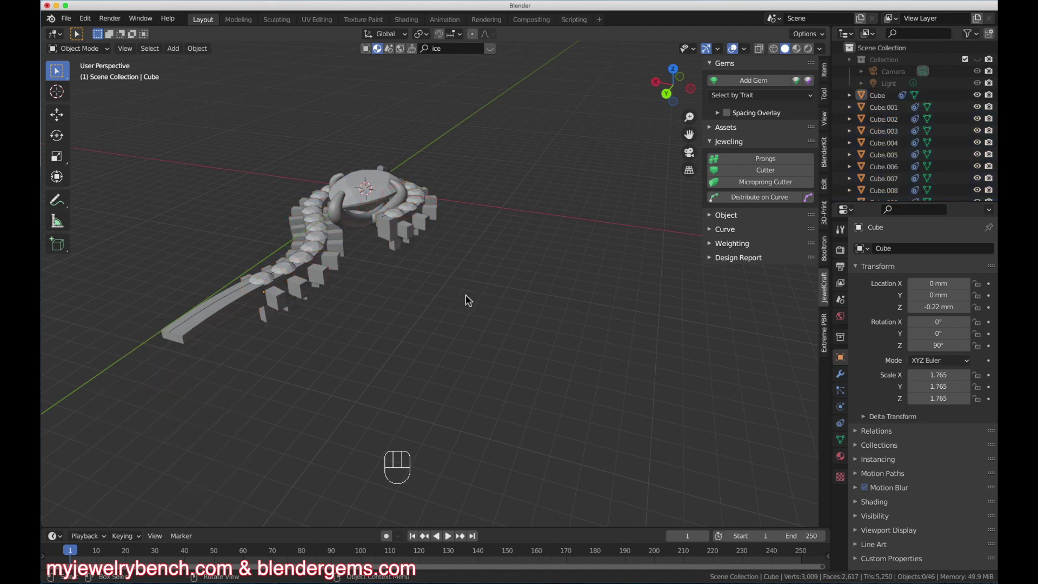
middle_click_drag(319, 312, 469, 303)
scroll(468, 303, "down", 3)
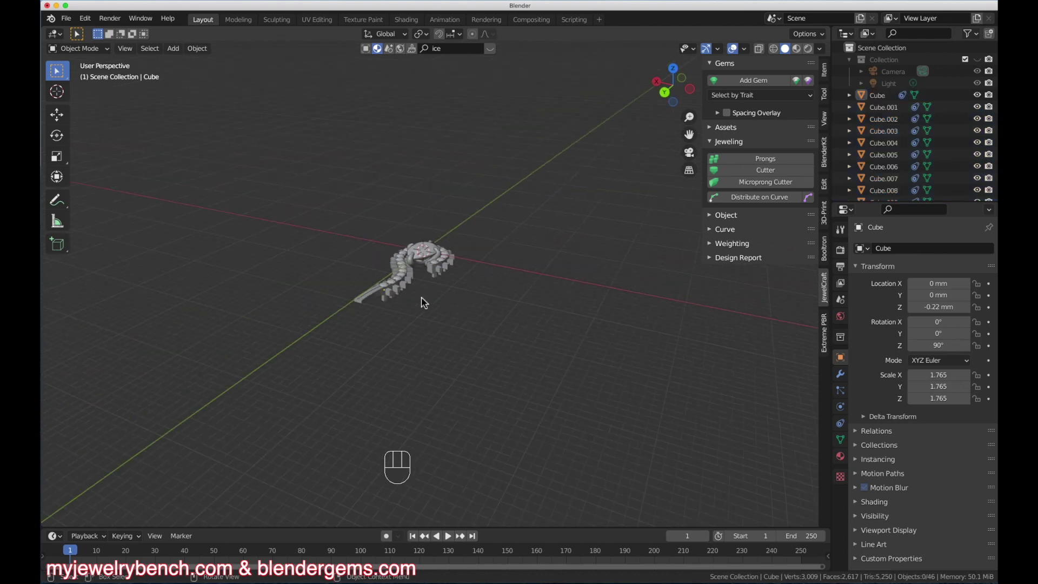
scroll(424, 301, "up", 3)
middle_click_drag(424, 250, 361, 226)
scroll(354, 224, "up", 4)
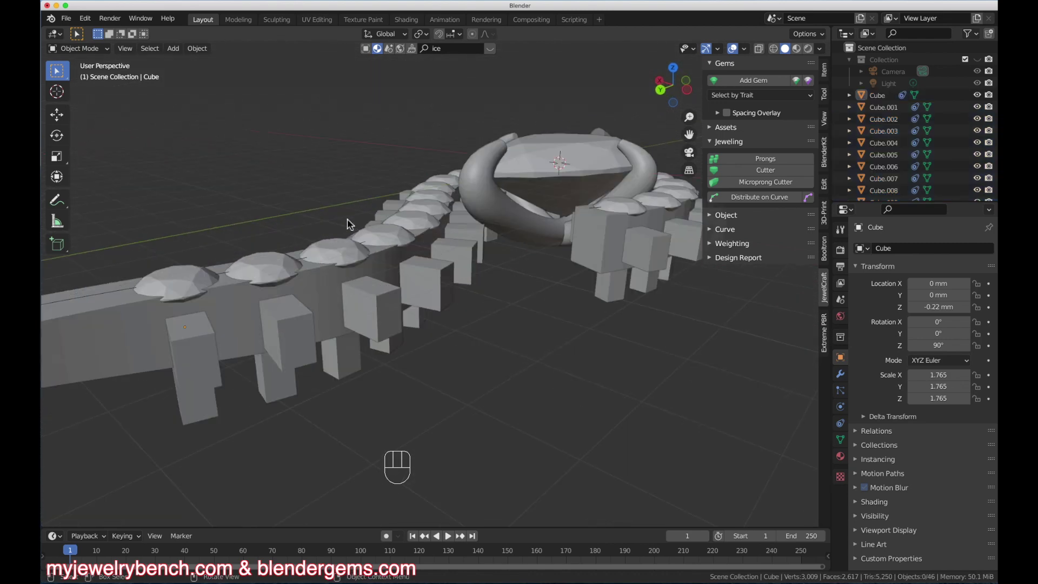
scroll(319, 315, "down", 4)
key("KP_3")
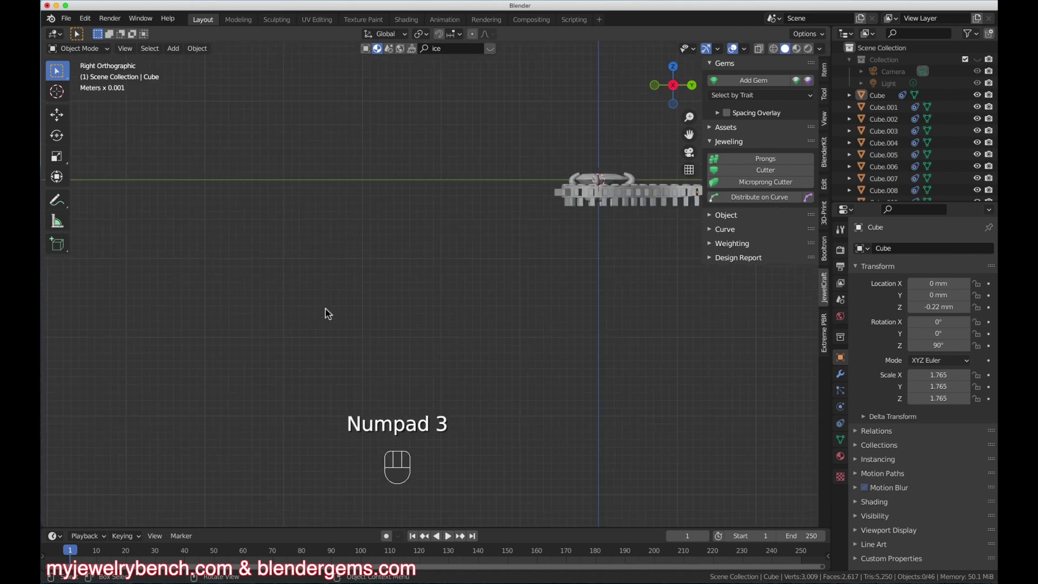
scroll(188, 297, "down", 4)
scroll(491, 255, "up", 8)
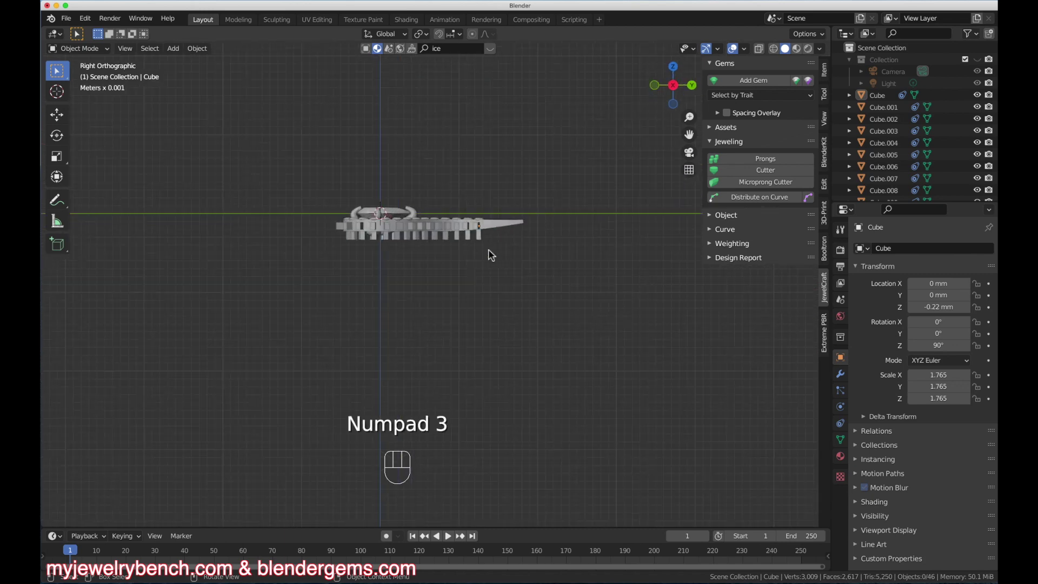
scroll(491, 255, "up", 3)
scroll(488, 255, "up", 2)
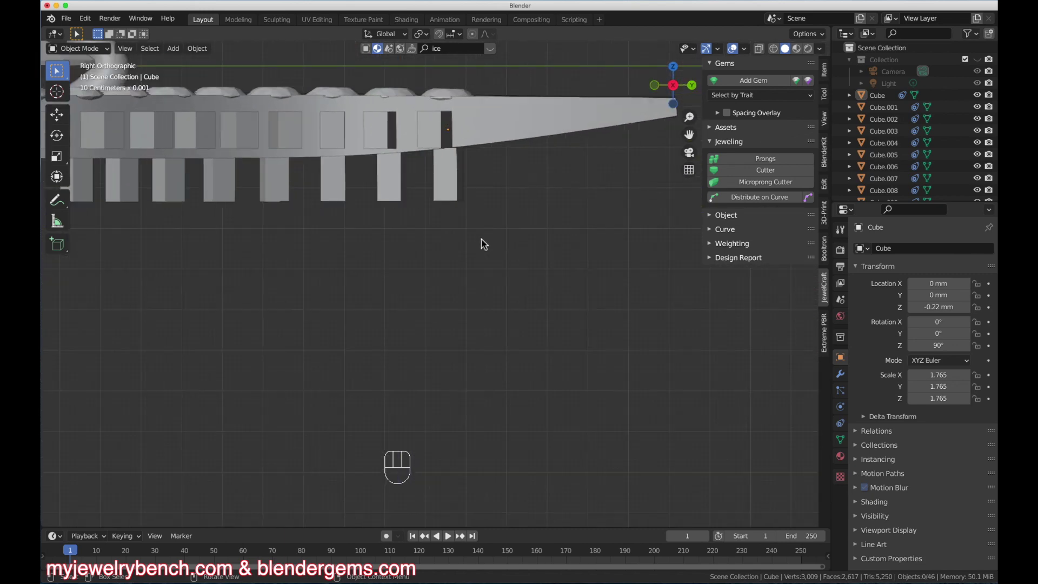
Shorten the T-shaped cutter nearest the frame's pointed end to a Z scale of about 1.23 and raise it to about Z -0.06 mm
left_click(447, 172)
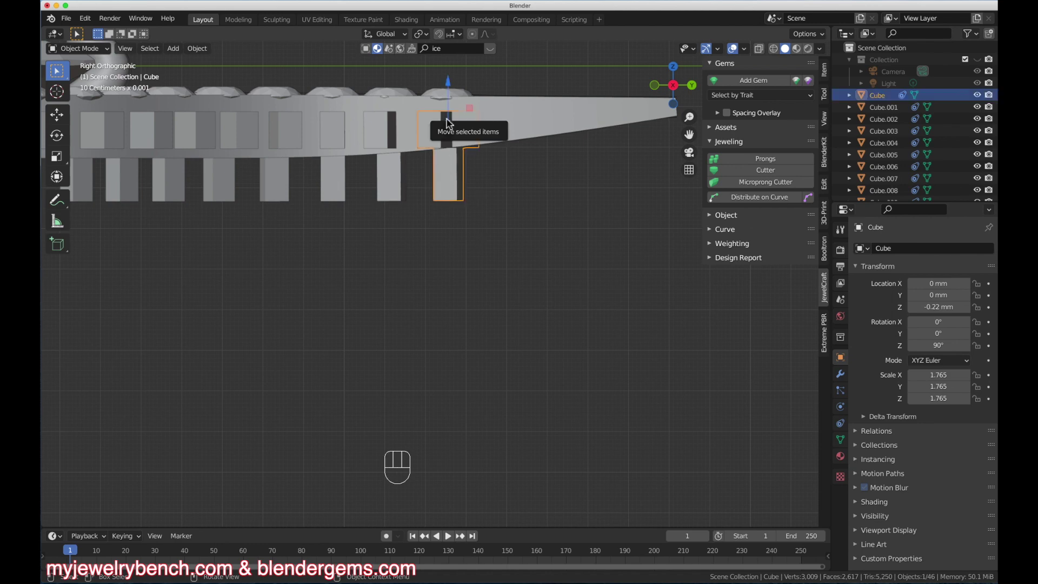
key("s")
key("z")
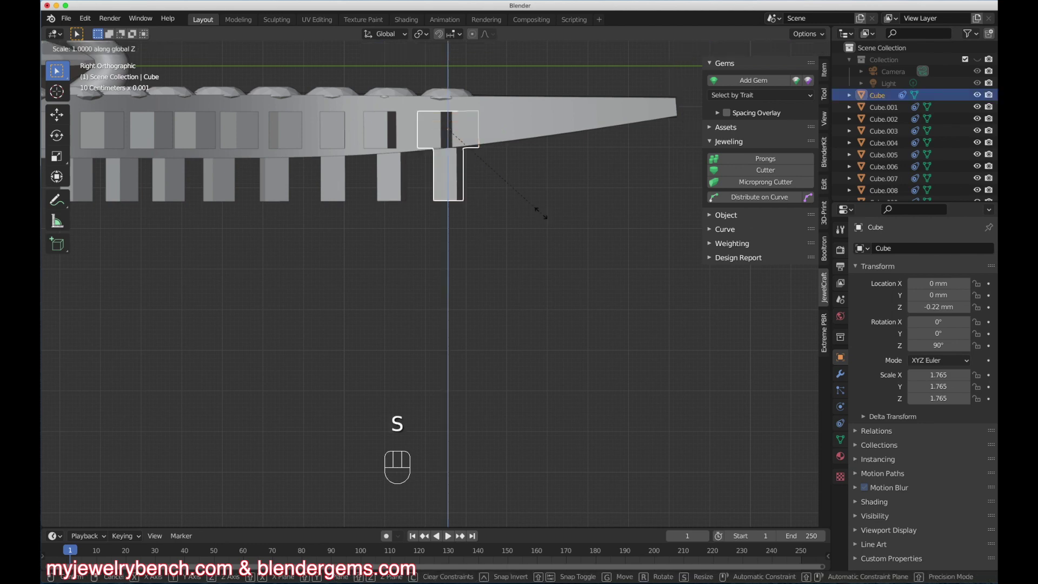
left_click(516, 177)
left_click_drag(447, 83, 448, 79)
Scale the adjacent cutter, Cube.019, by about 0.74 along Z, shrink it uniformly by about 0.84 and raise it to about Z -0.05 mm
left_click(394, 188)
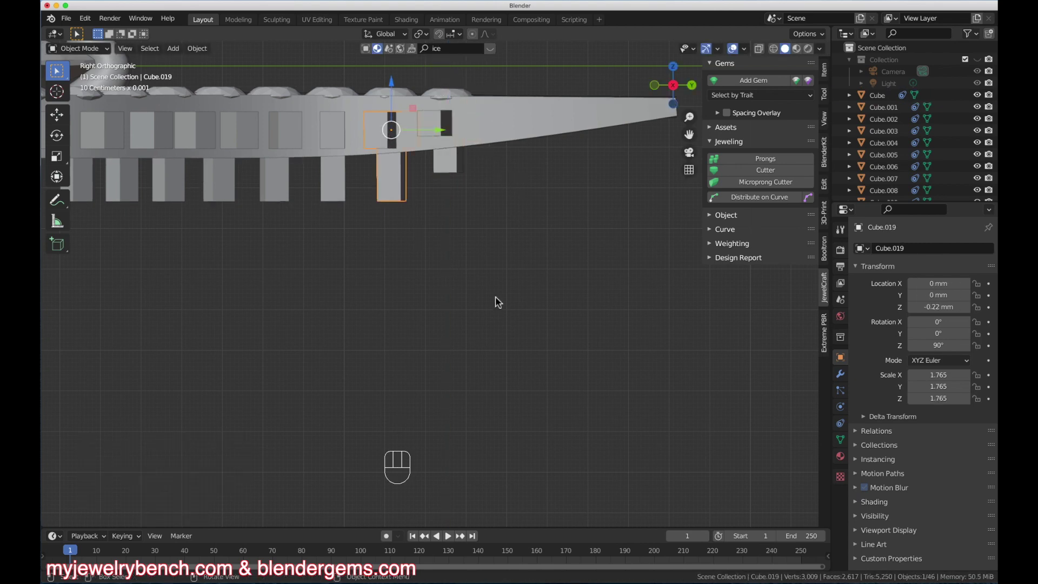
key("s")
key("z")
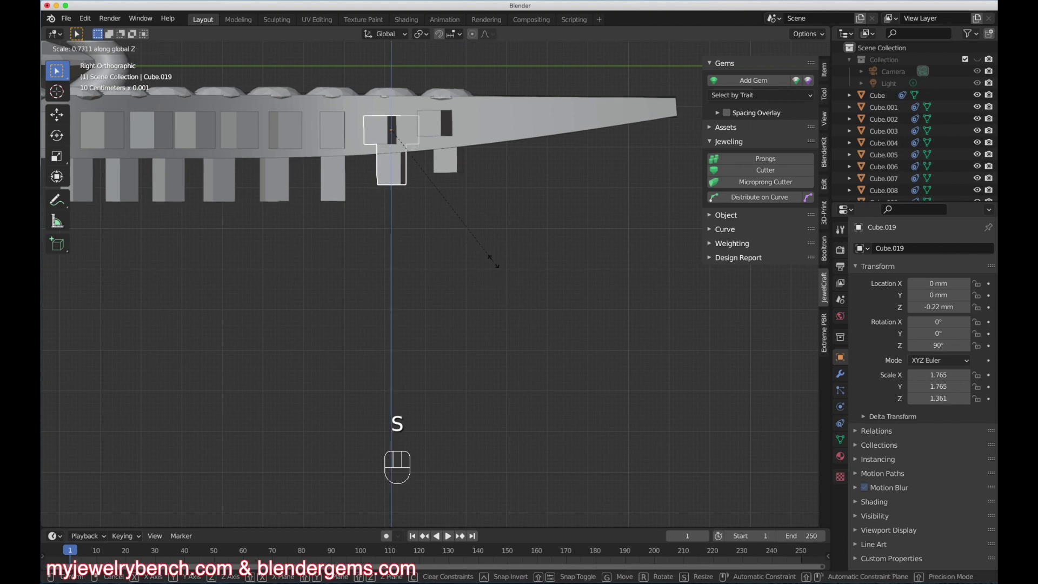
left_click(491, 255)
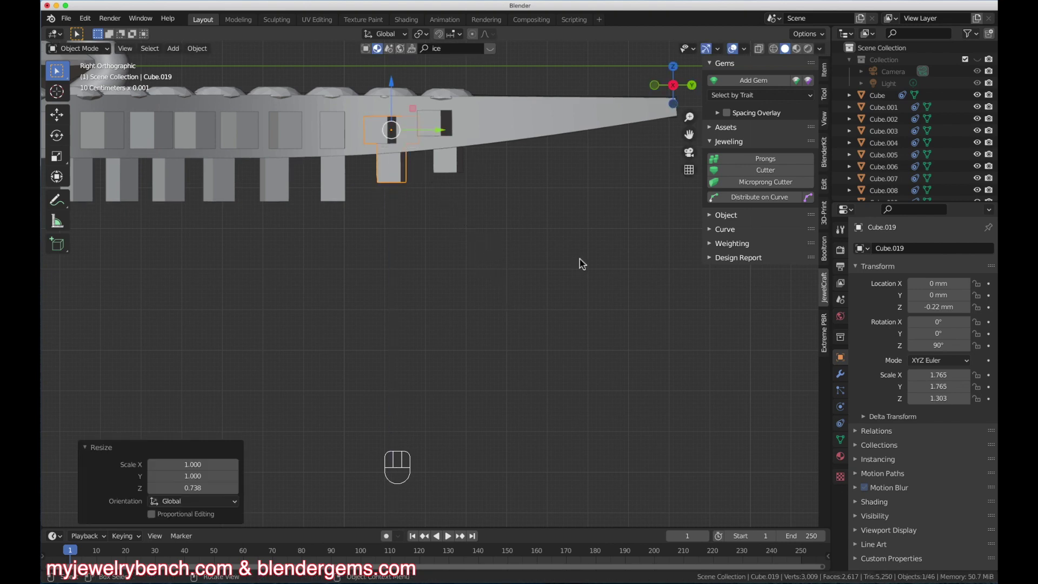
key("s")
left_click(544, 243)
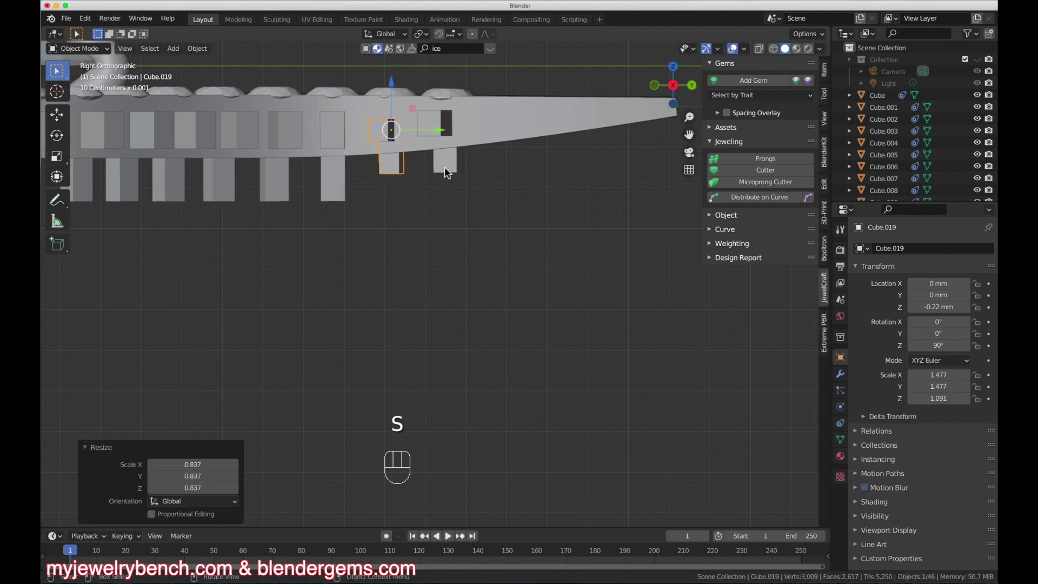
left_click_drag(393, 82, 395, 76)
Scale the third cutter from the pointed end by about 0.86 along Z and raise it to about Z -0.14 mm
left_click(332, 166)
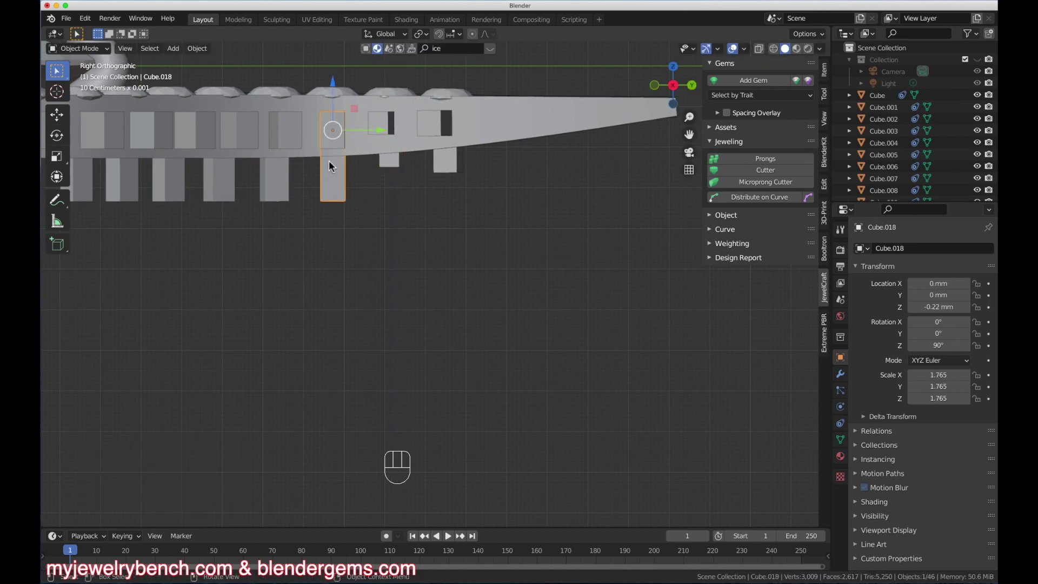
key("s")
key("z")
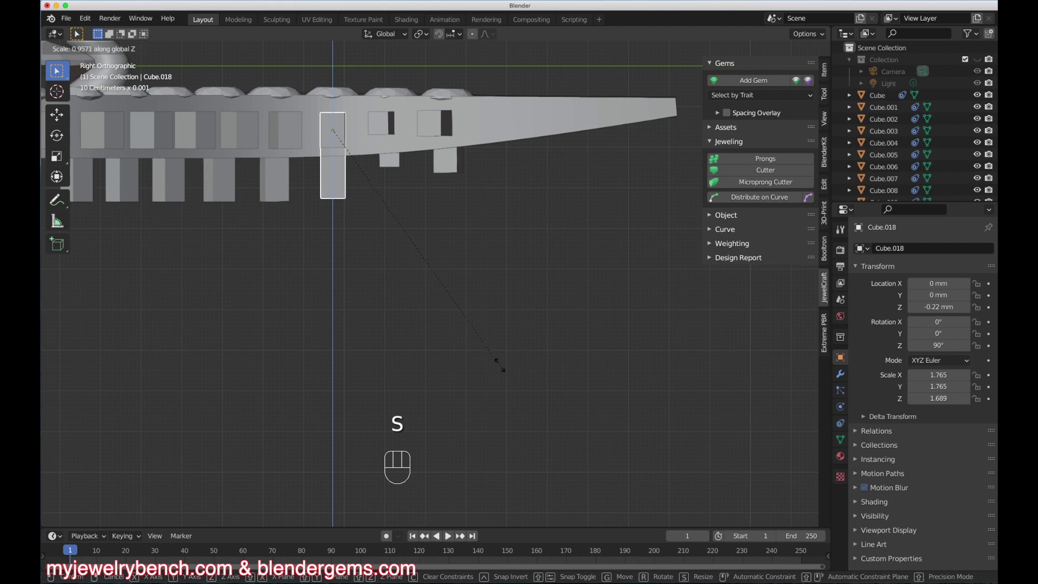
left_click(495, 341)
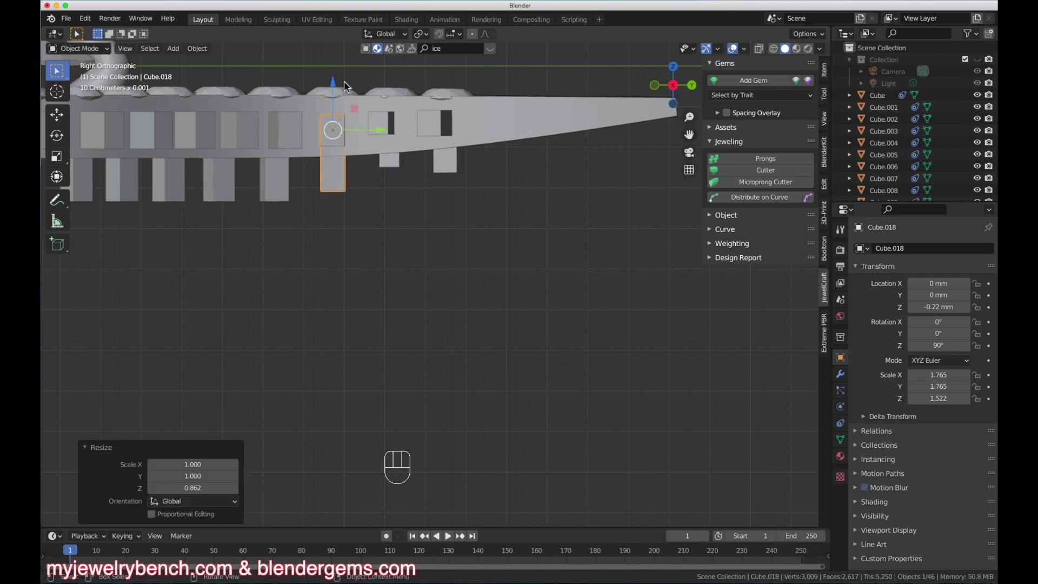
left_click_drag(332, 89, 335, 81)
Scale the fourth cutter from the pointed end, Cube.017, uniformly by about 0.91
left_click(284, 138)
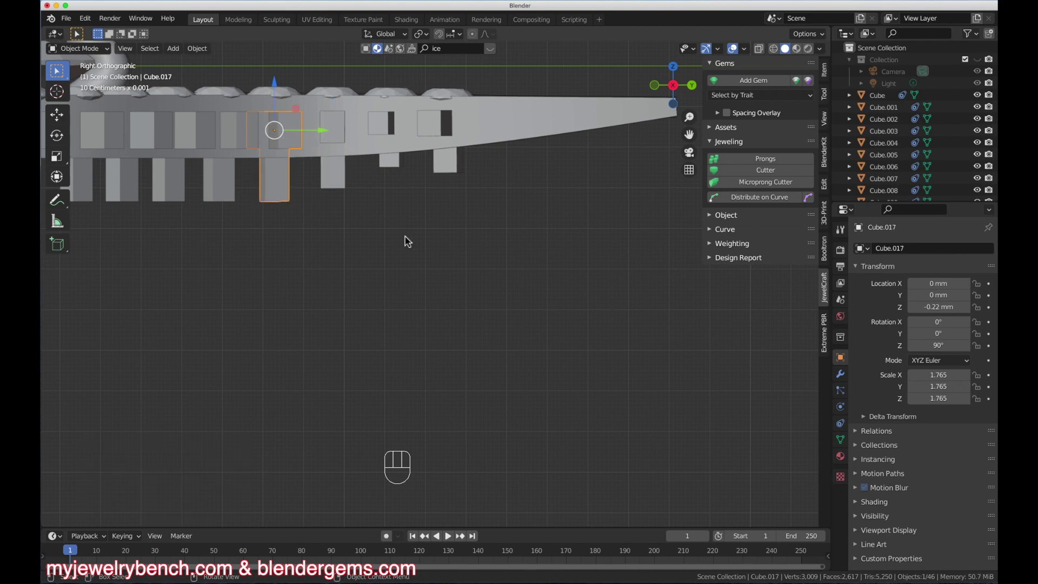
key("s")
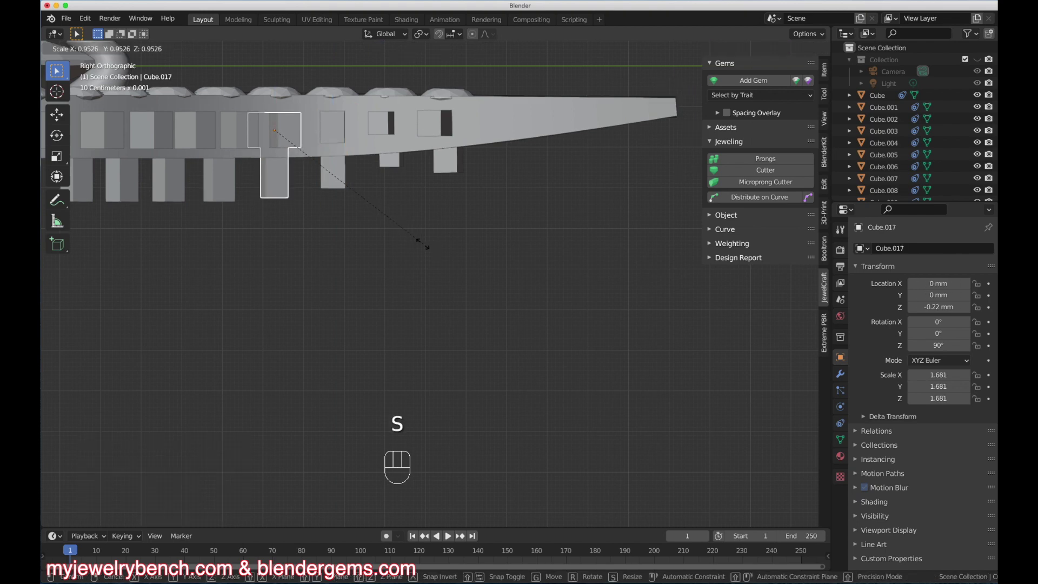
left_click(415, 241)
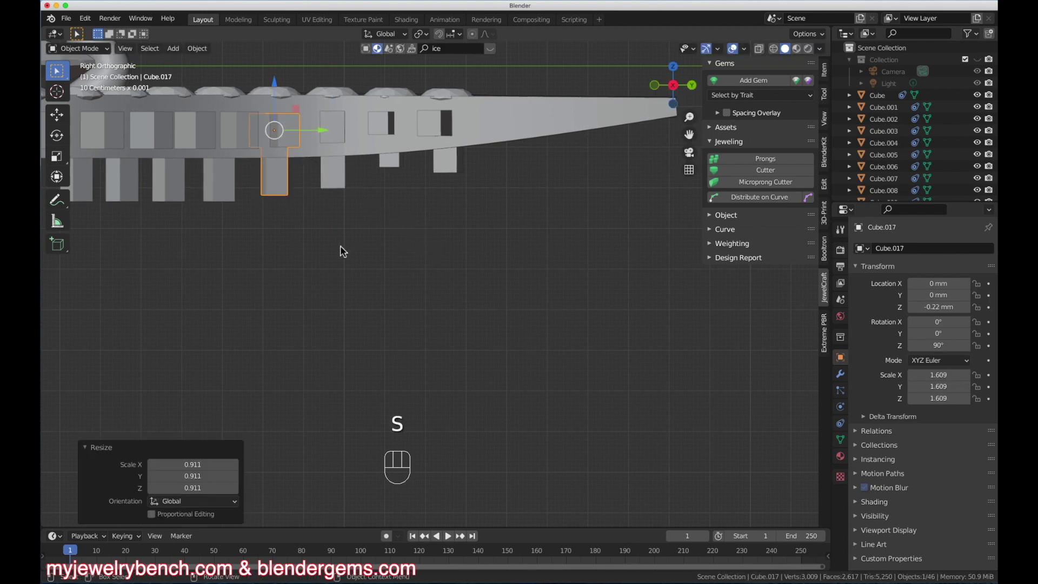
scroll(350, 239, "down", 5)
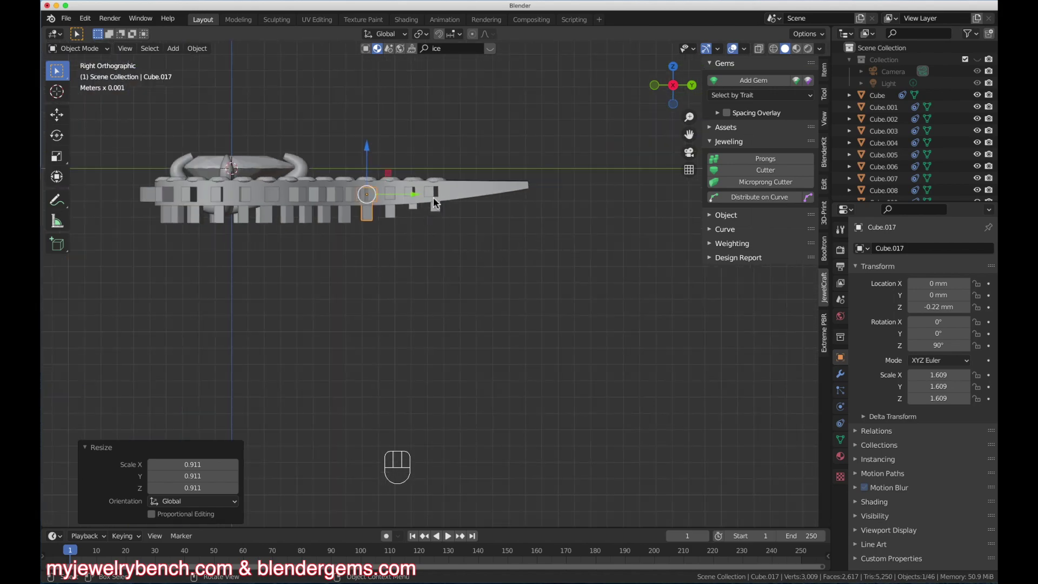
middle_click_drag(435, 187, 432, 225)
scroll(425, 227, "up", 4)
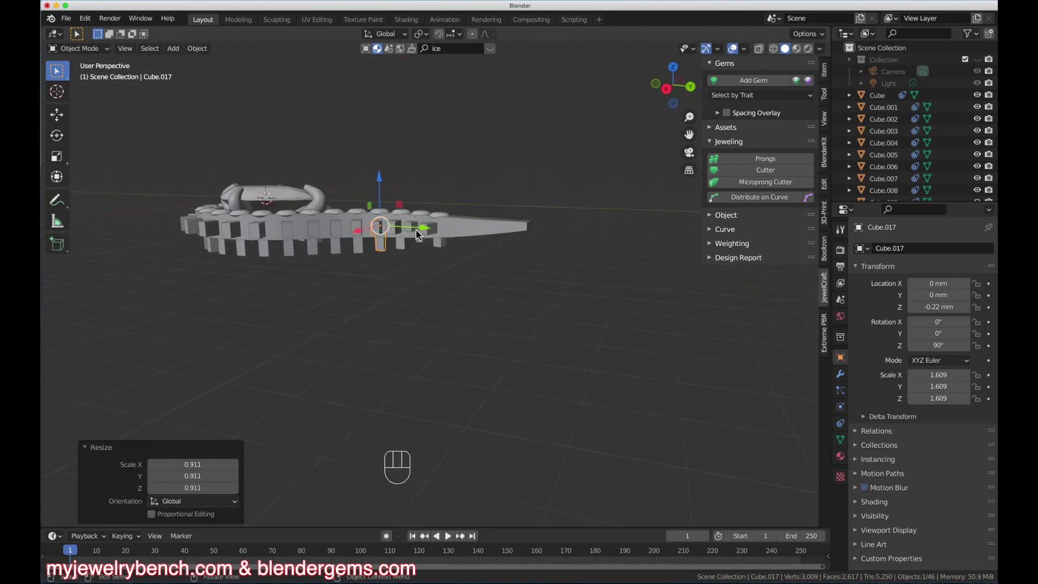
scroll(416, 229, "up", 1)
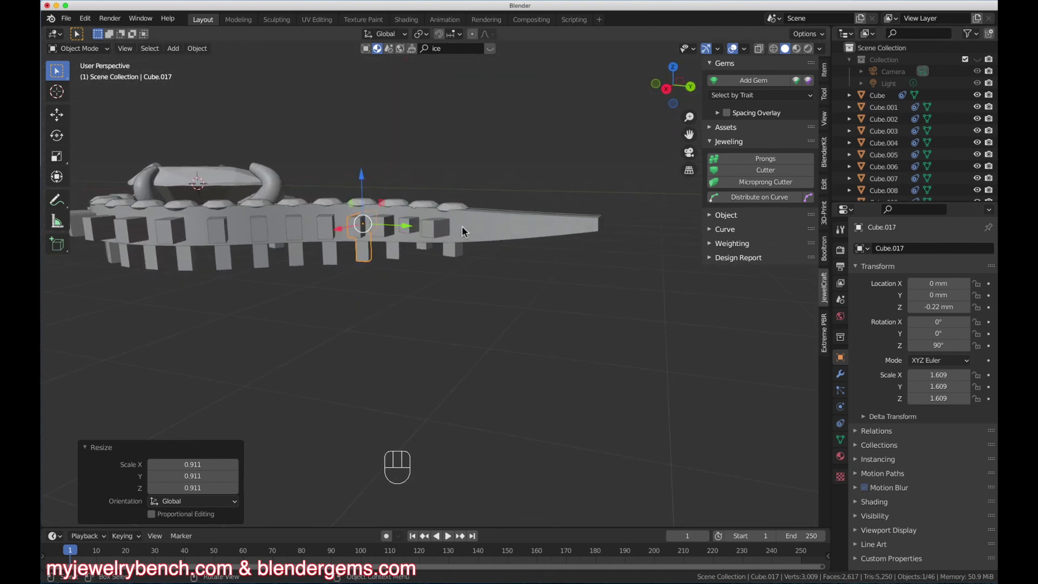
left_click(438, 230)
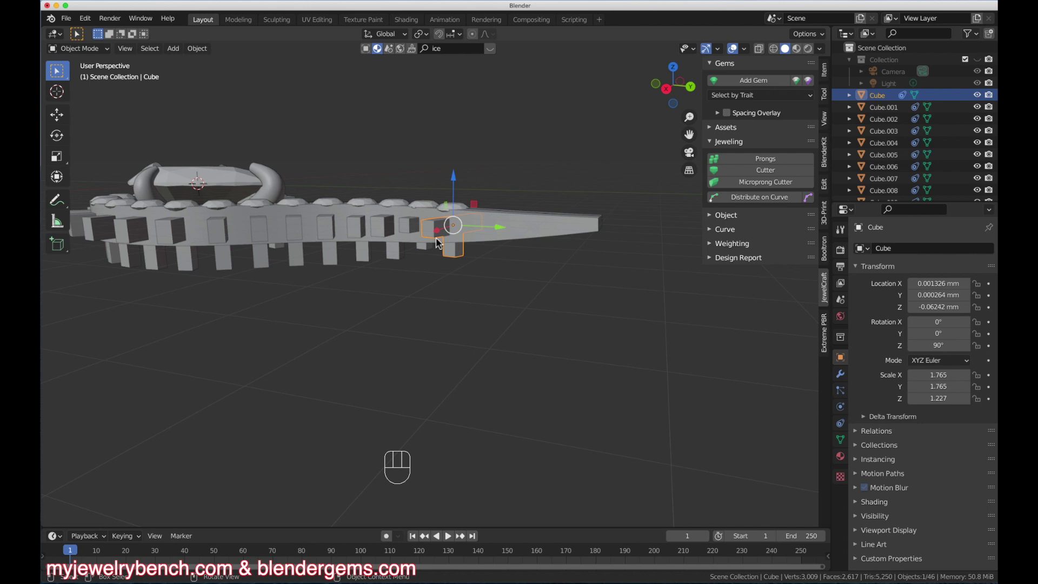
middle_click_drag(414, 233, 439, 241)
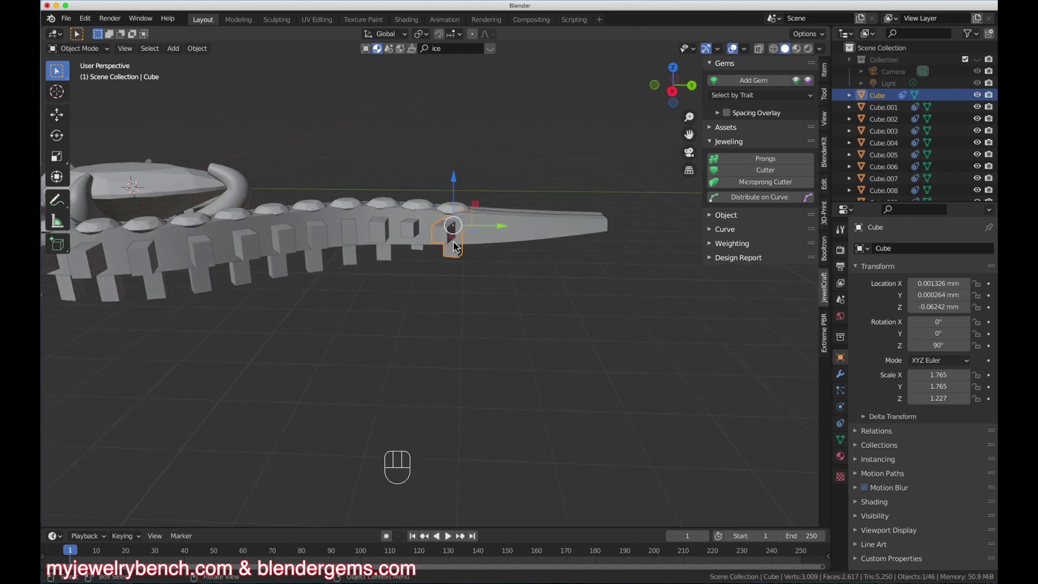
left_click(409, 233, "shift")
left_click(378, 233, "shift")
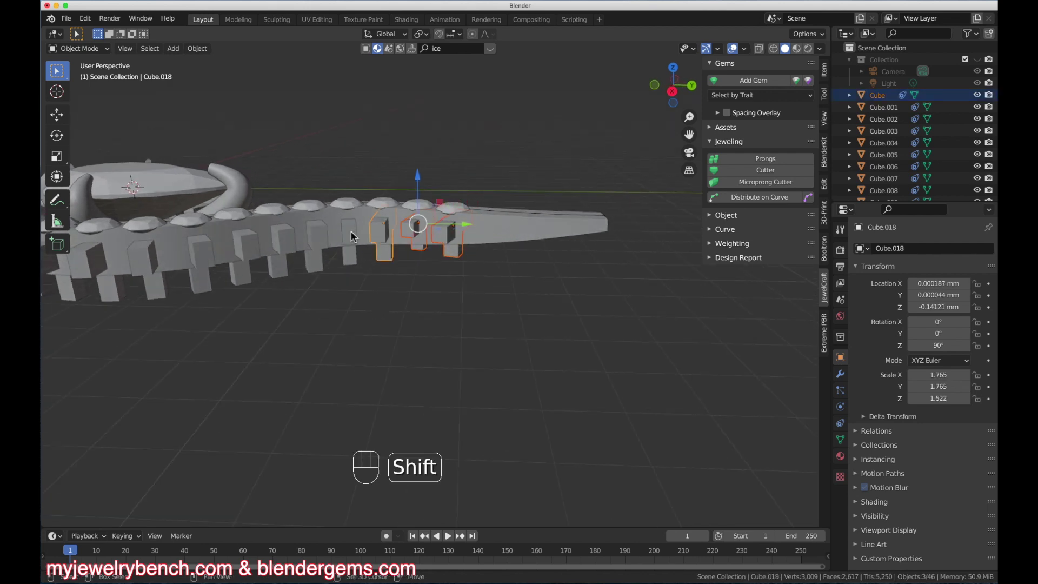
left_click(350, 237, "shift")
left_click(325, 235, "shift")
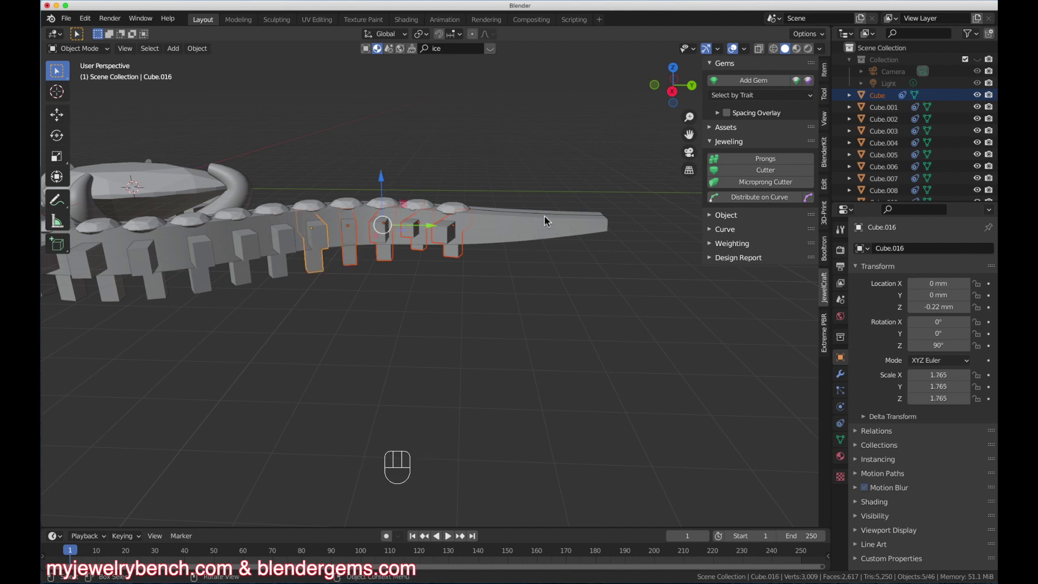
left_click(399, 302)
Convert the Pendant Frame curve to a mesh and check its object type in the scene's object list
left_click(531, 235)
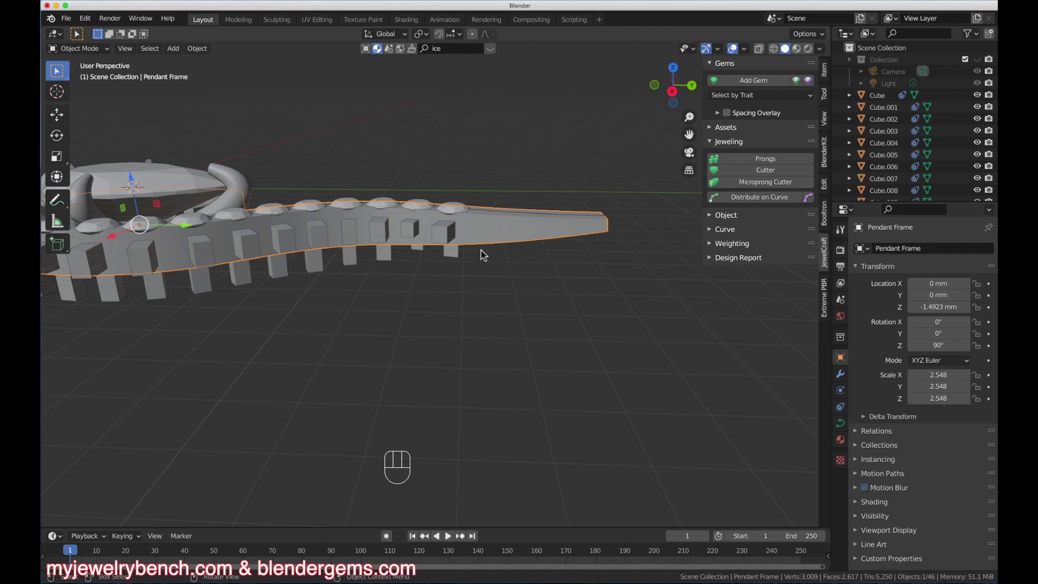
right_click(508, 217)
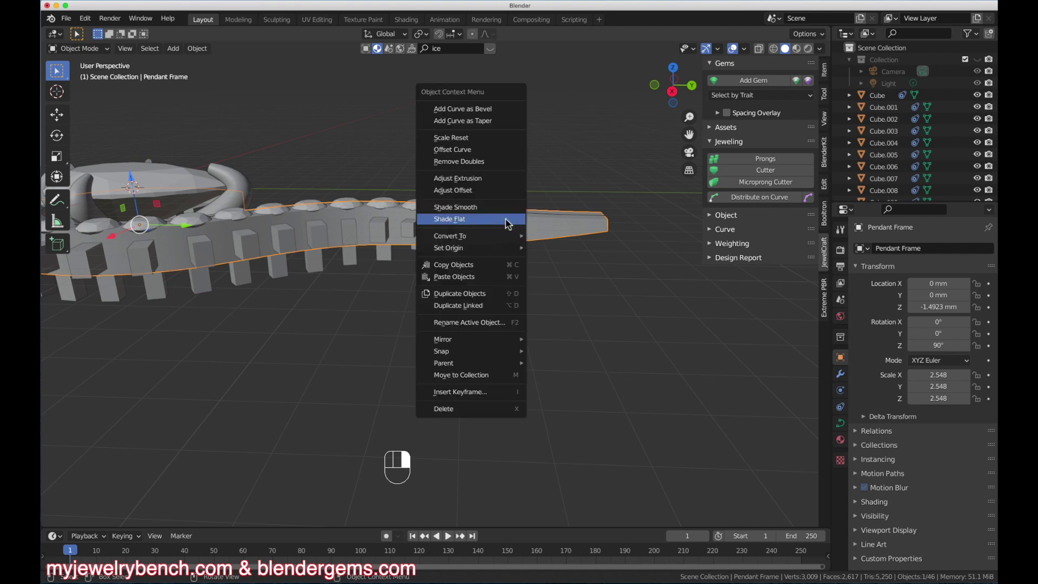
mouse_move(459, 240)
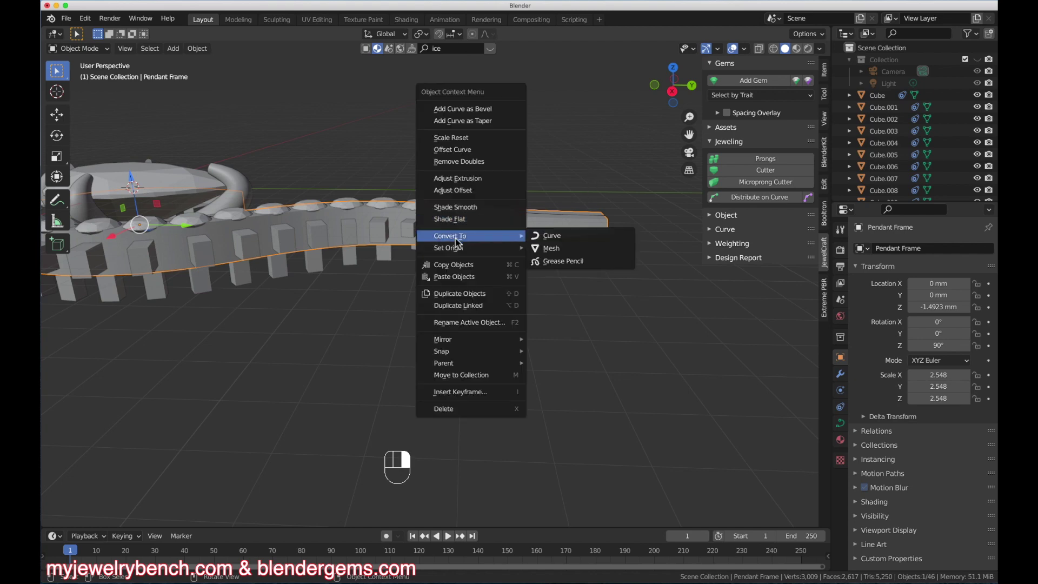
left_click(553, 250)
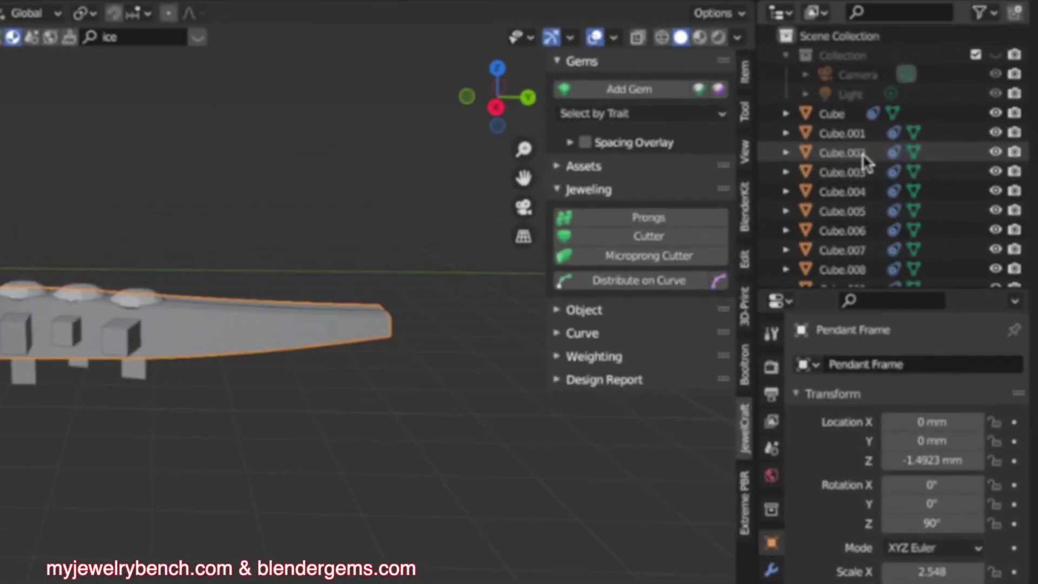
scroll(897, 122, "down", 8)
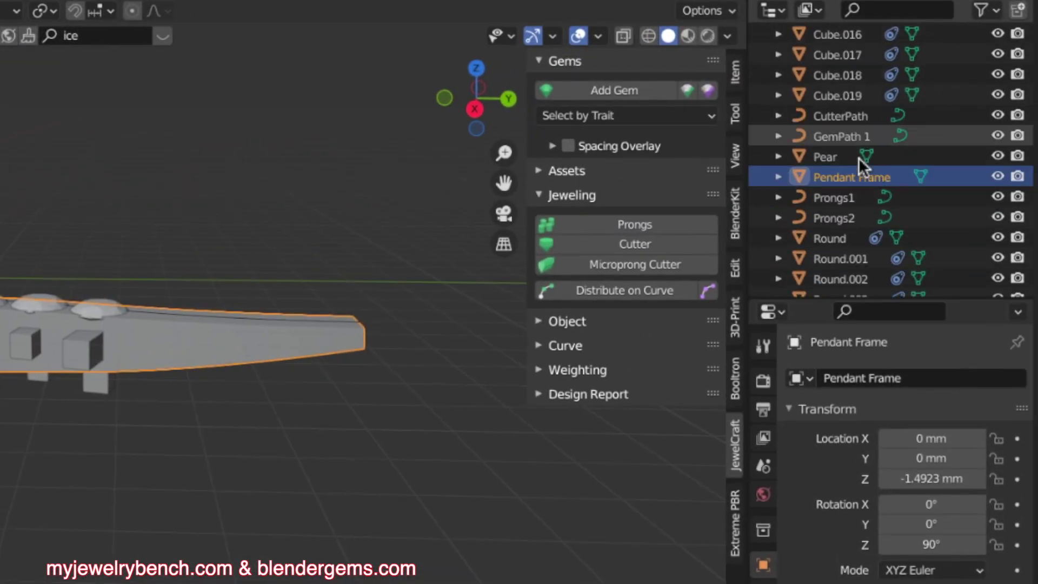
scroll(859, 157, "down", 2)
scroll(858, 158, "up", 2)
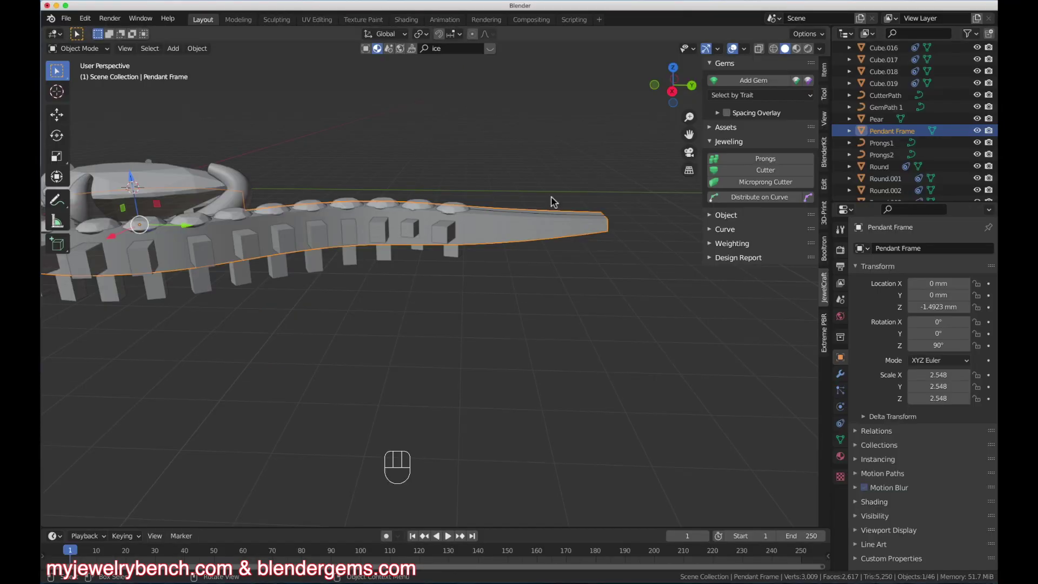
Subtract the five T-shaped cutters nearest the pointed end from Pendant Frame with Booltron's destructive Difference
left_click(446, 238)
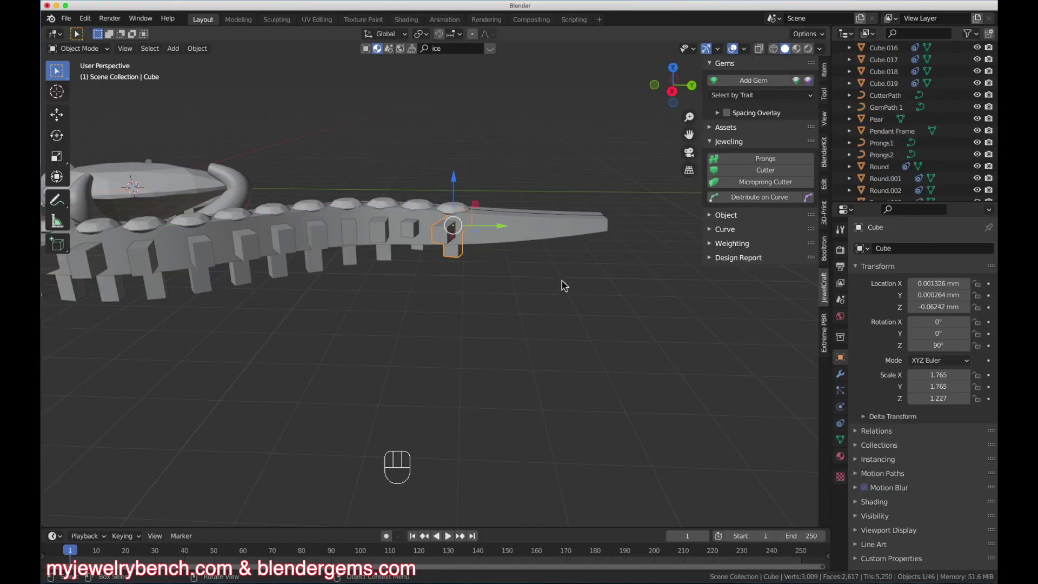
left_click(411, 234, "shift")
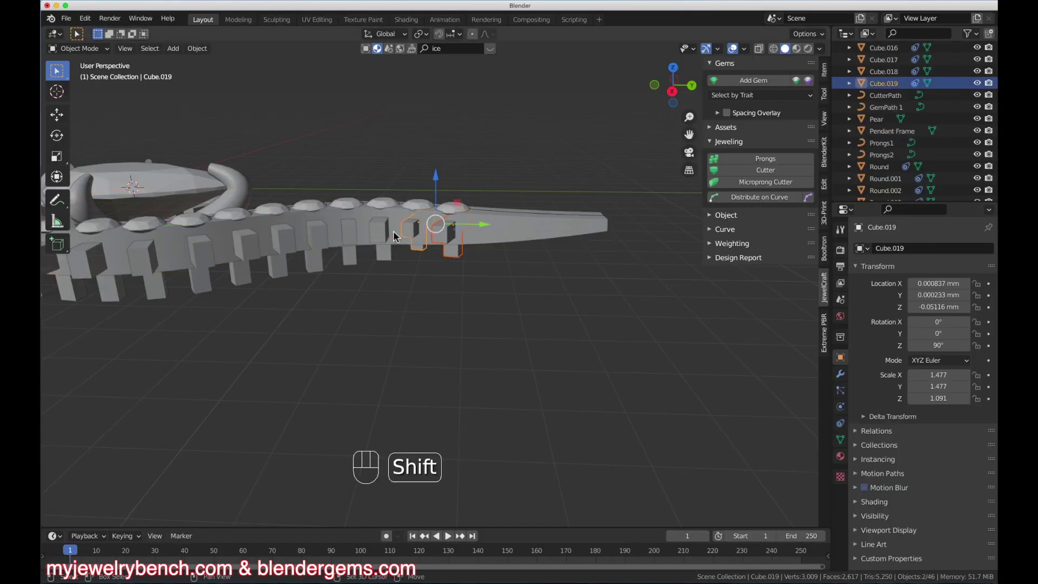
left_click(384, 231, "shift")
left_click(345, 230, "shift")
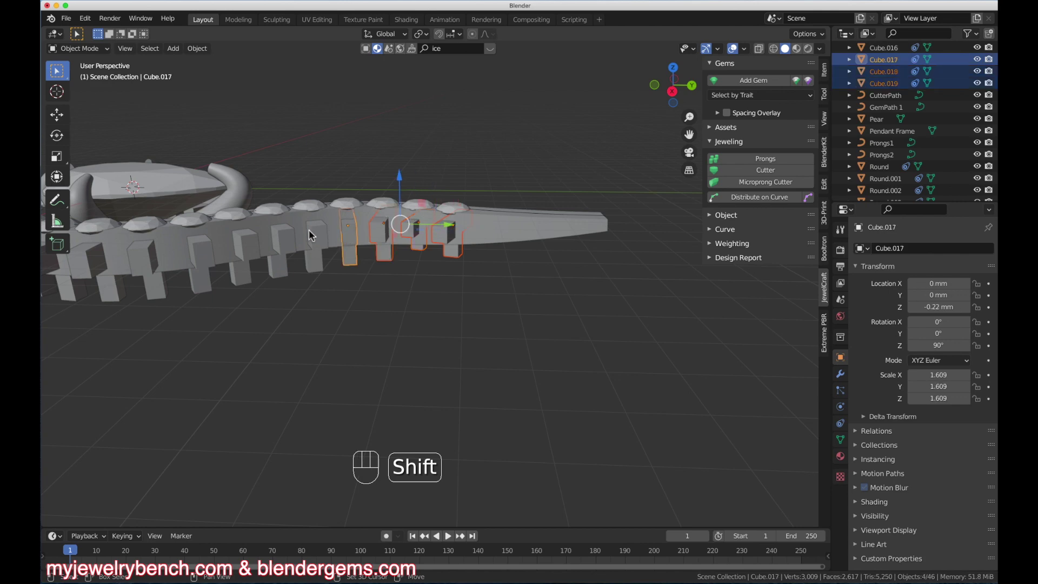
left_click(311, 231, "shift")
left_click(511, 225, "shift")
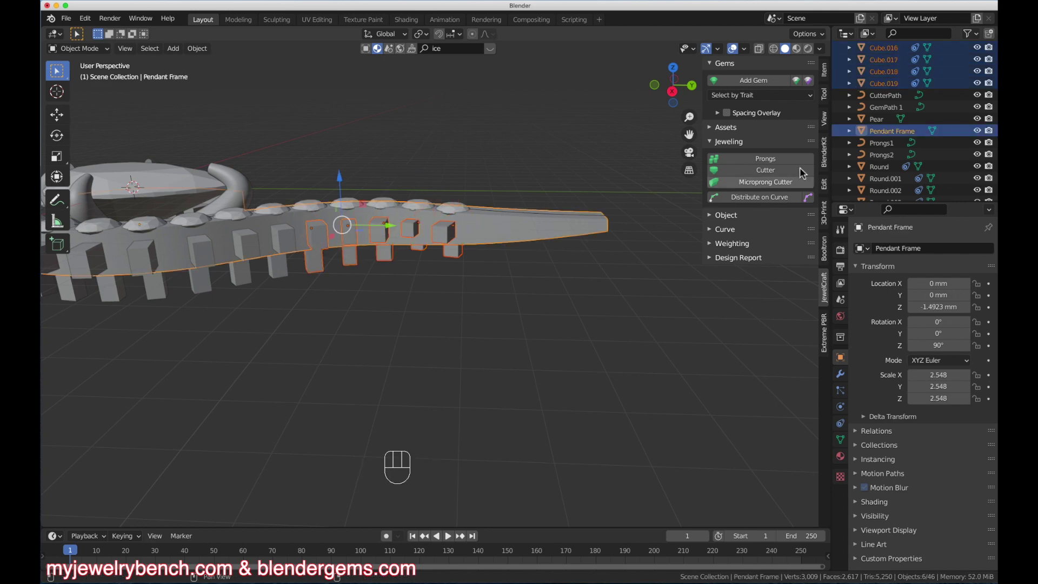
left_click(824, 249)
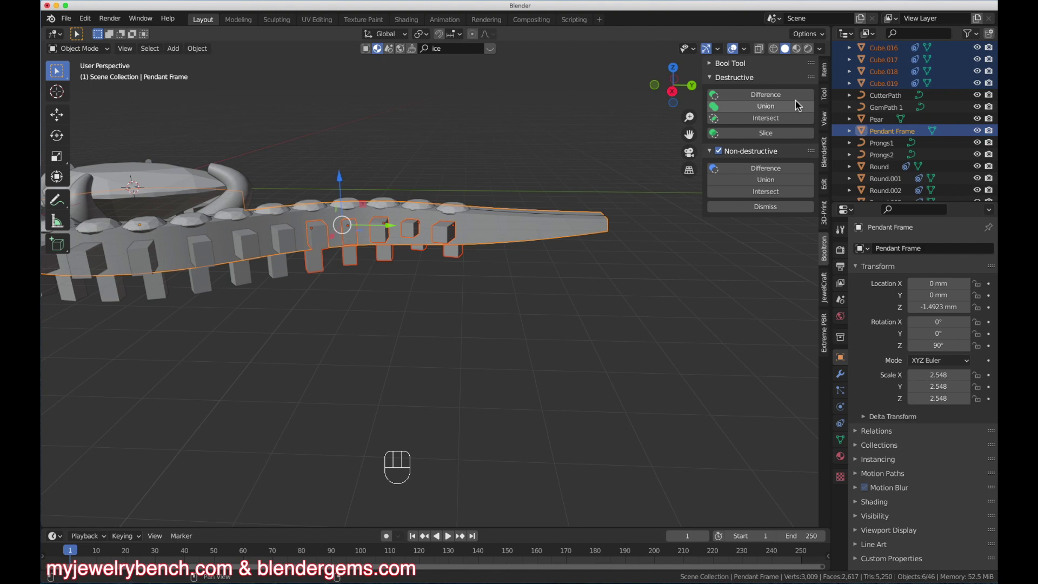
left_click(767, 99)
Examine the cut openings in the frame from below, close up and from the side beneath the round gems
middle_click_drag(447, 206, 428, 143)
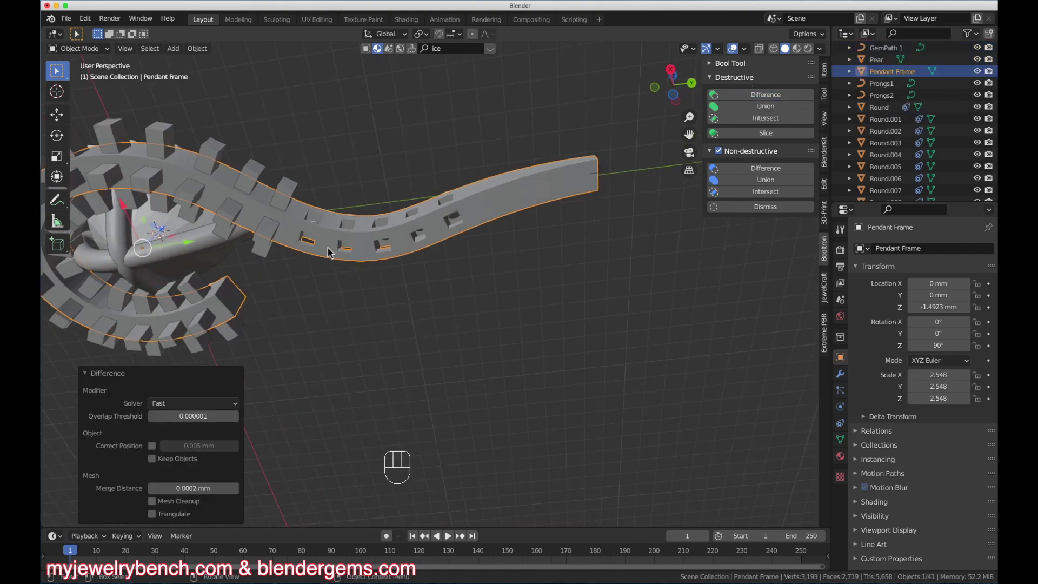
scroll(384, 239, "up", 2)
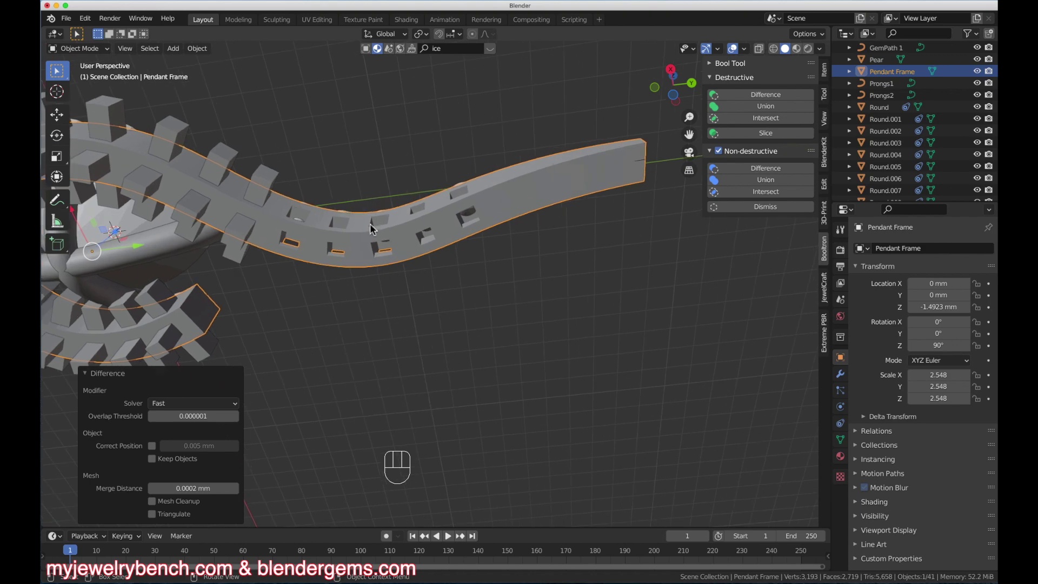
key("shift+b")
left_click_drag(339, 193, 488, 279)
middle_click_drag(464, 273, 588, 210)
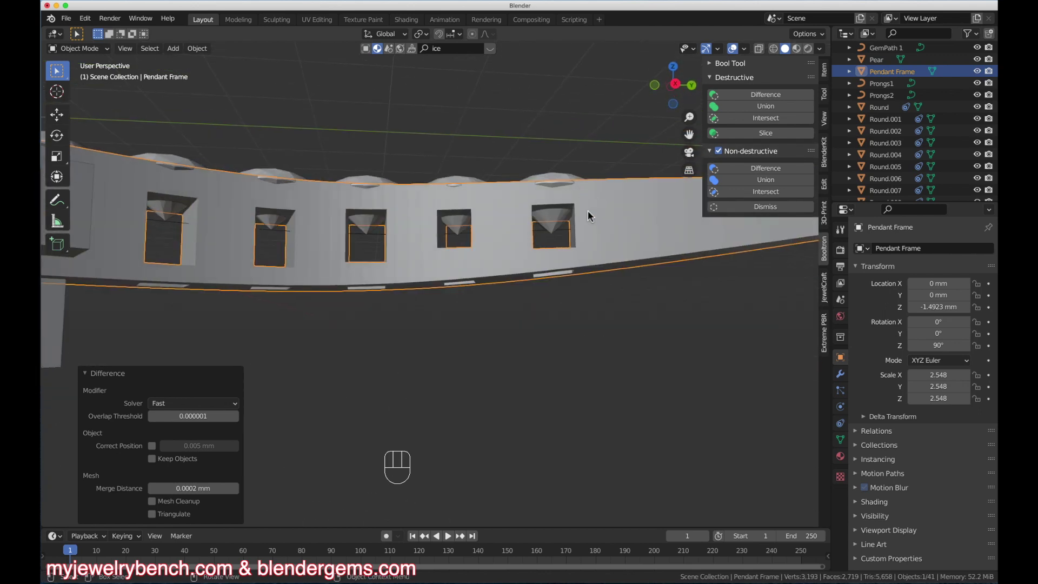
scroll(411, 305, "down", 5)
middle_click_drag(433, 299, 464, 301)
scroll(78, 254, "up", 3)
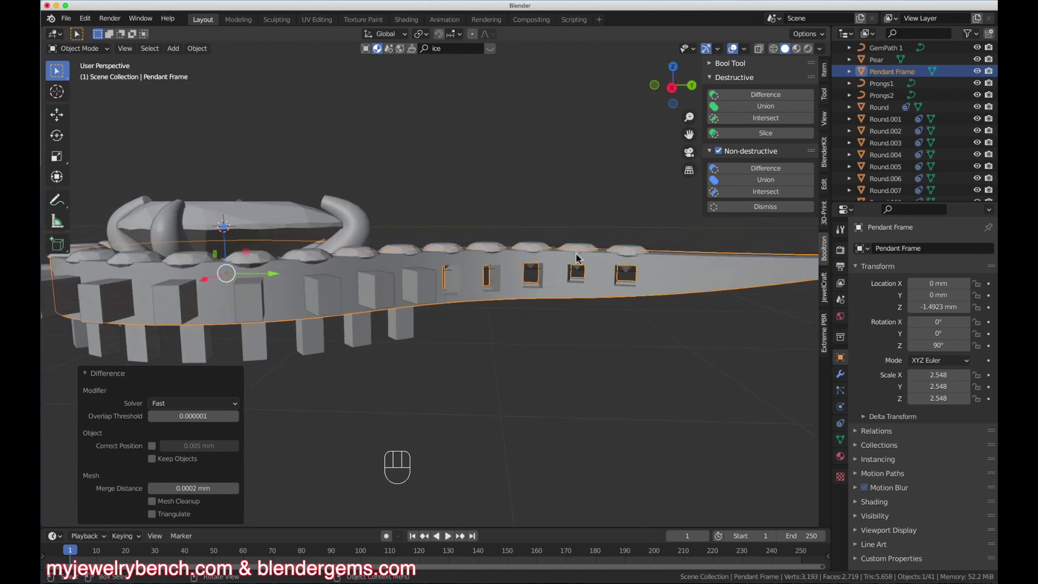
Subtract the next five T-shaped cutters, Cube.015 through Cube.011, from Pendant Frame with Booltron's destructive Difference
left_click(411, 300)
left_click(326, 307, "shift")
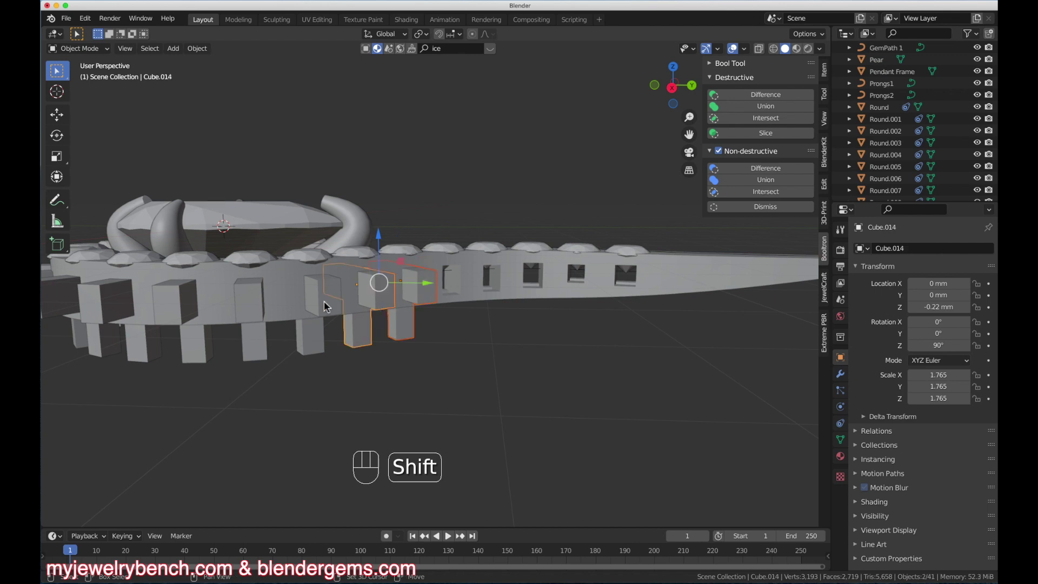
left_click(320, 306, "shift")
left_click(258, 307, "shift")
left_click(180, 306, "shift")
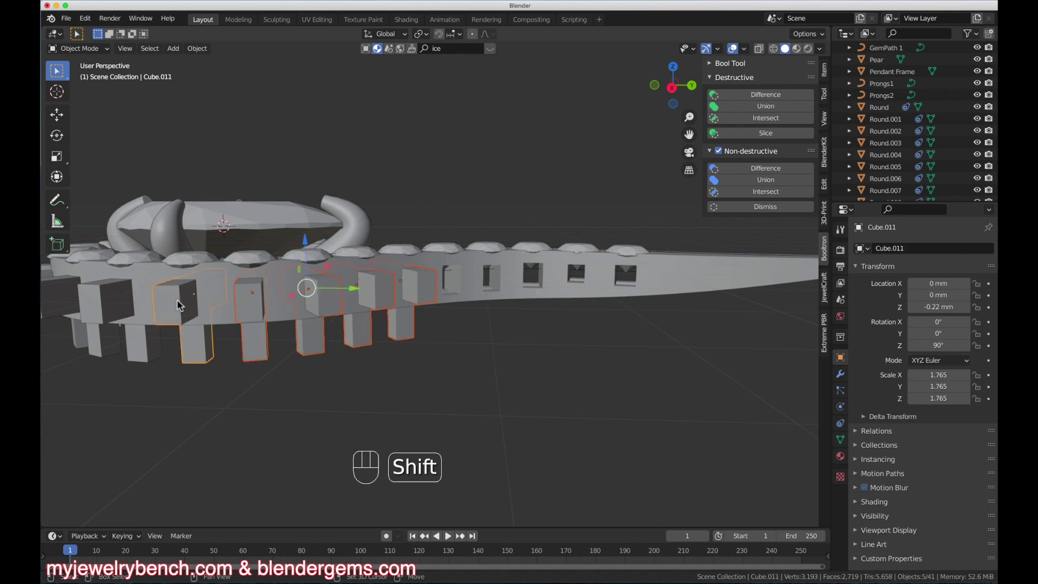
left_click(683, 270, "shift")
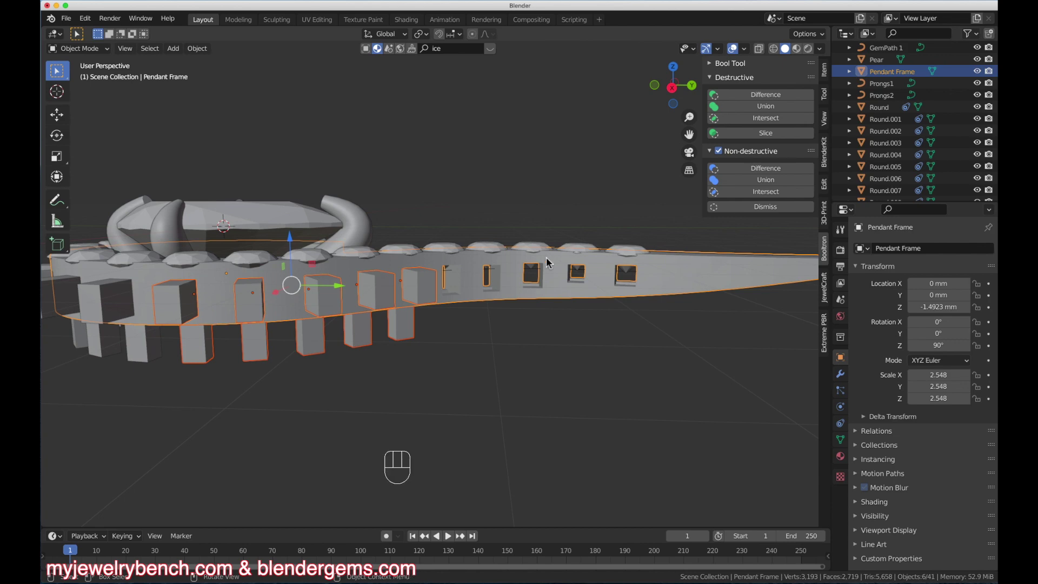
left_click(766, 95)
Subtract the six T-shaped cutters around the pear gem's rounded end, Cube.010 through Cube.005, from Pendant Frame with destructive Difference
middle_click_drag(296, 203, 507, 246)
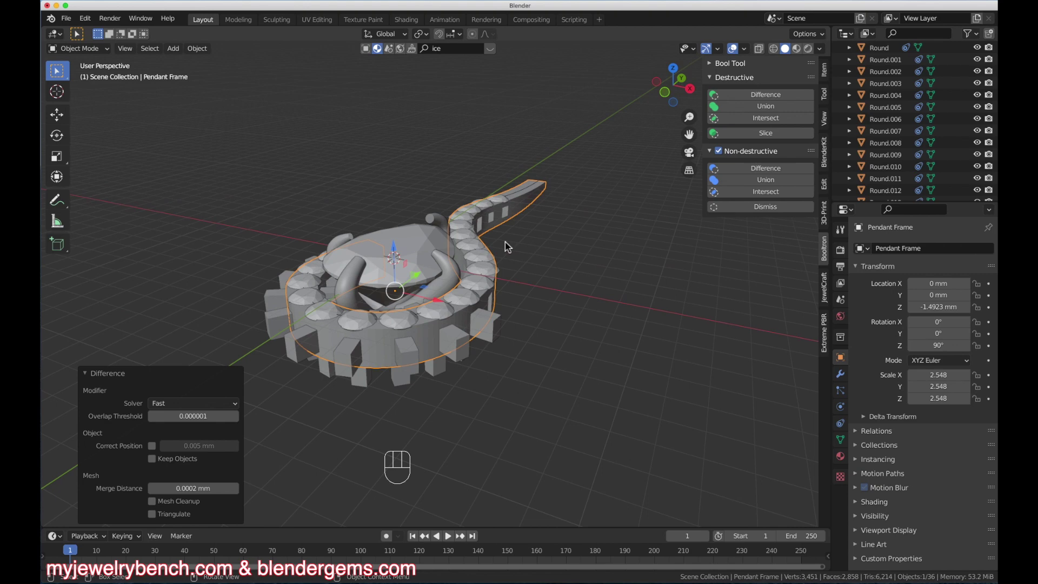
left_click(490, 331)
left_click(438, 356, "shift")
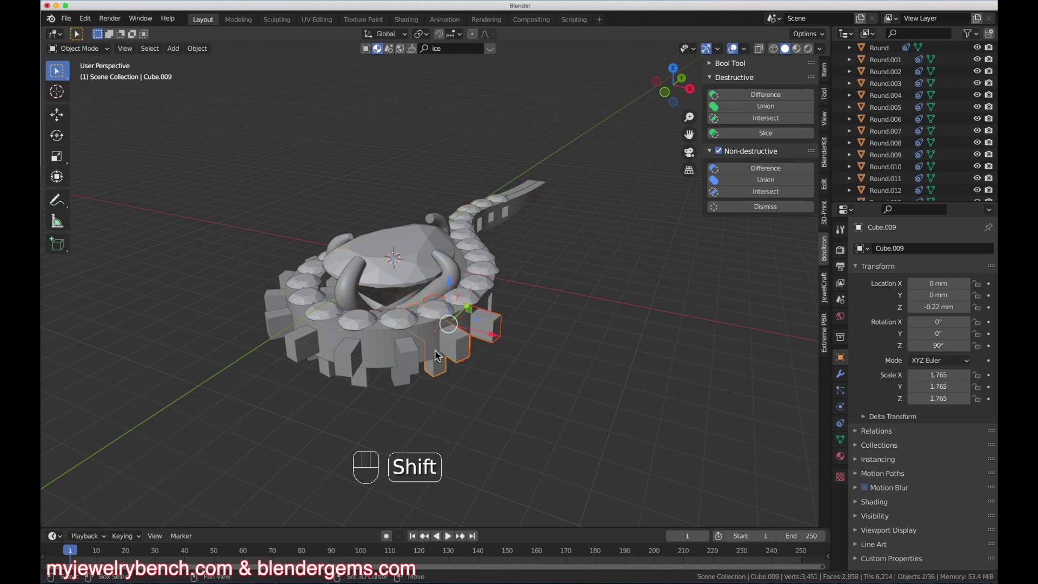
left_click(408, 357, "shift")
left_click(352, 360, "shift")
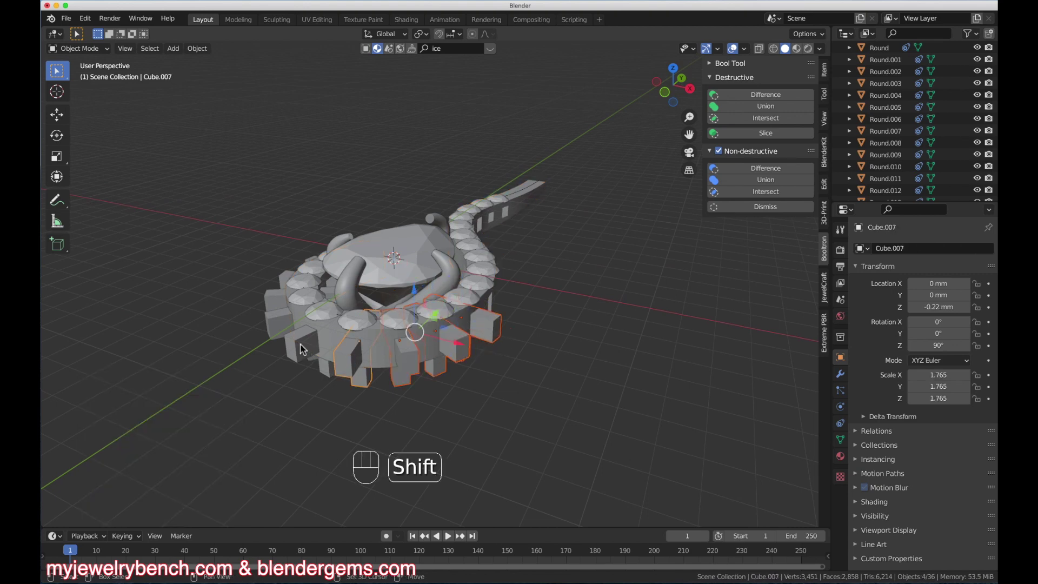
left_click(302, 349, "shift")
left_click(281, 319, "shift")
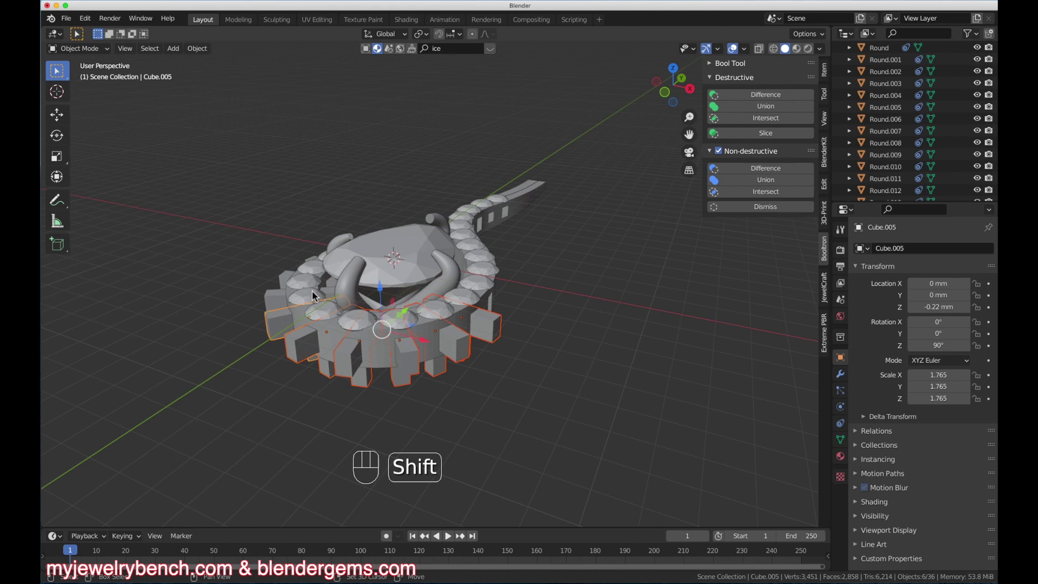
left_click(527, 195, "shift")
left_click(766, 95)
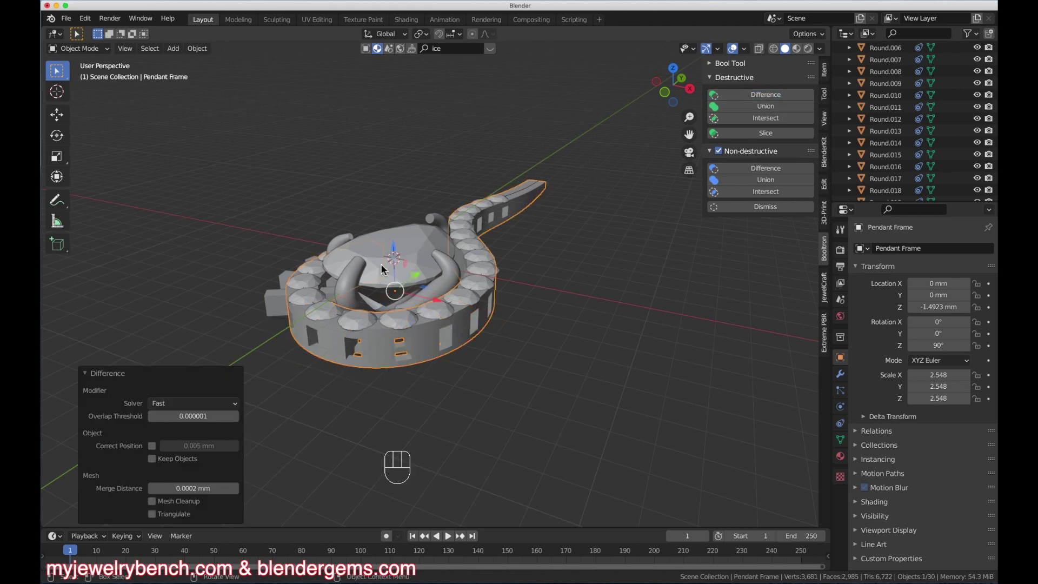
Subtract the last four T-shaped cutters at the frame's blunt end, Cube.001 through Cube.004, from Pendant Frame with destructive Difference
middle_click_drag(380, 268, 480, 334)
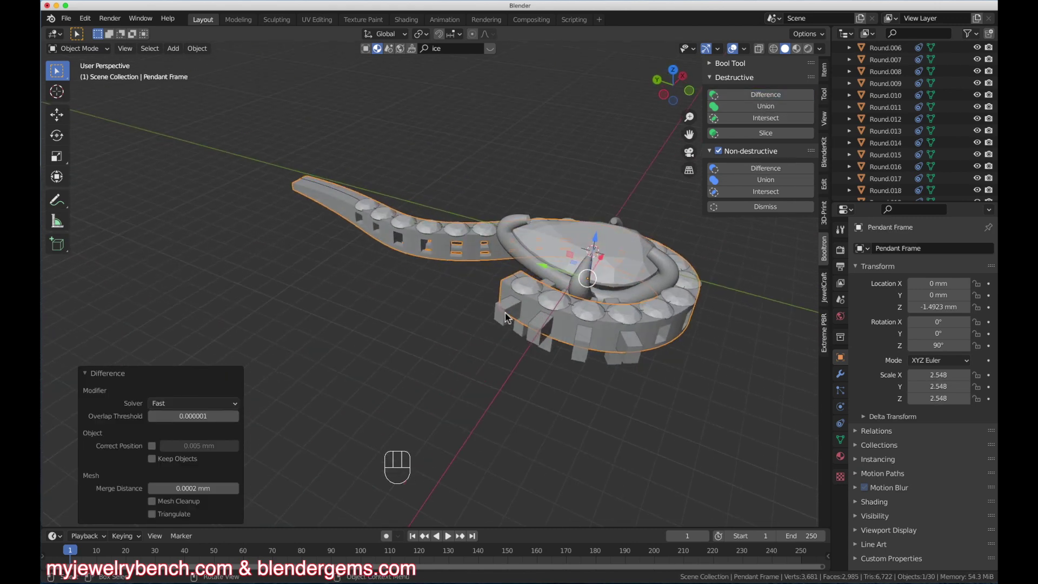
left_click(504, 322)
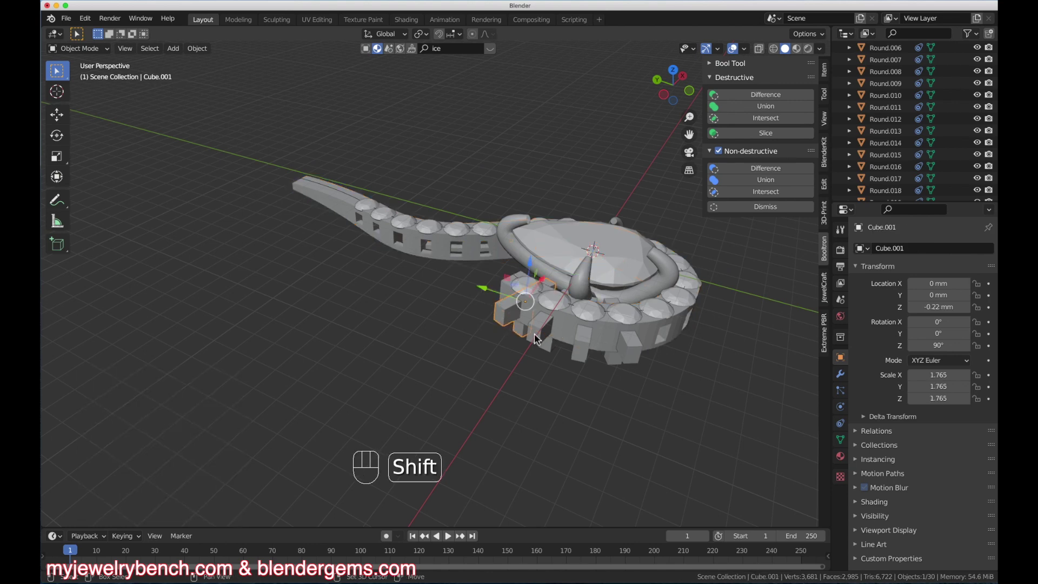
left_click(561, 339, "shift")
left_click(583, 346, "shift")
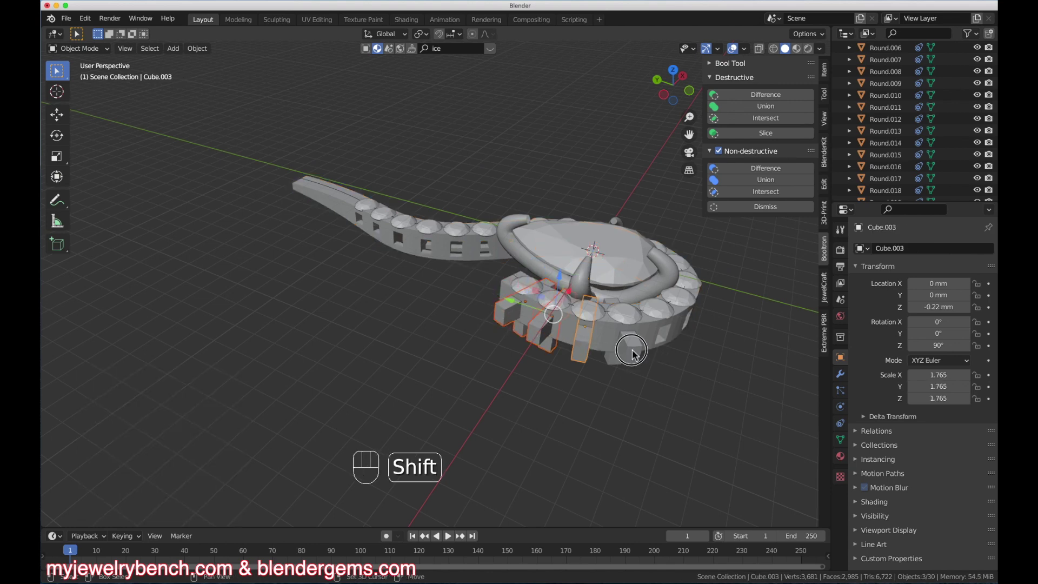
left_click(632, 351, "shift")
left_click(679, 332, "shift")
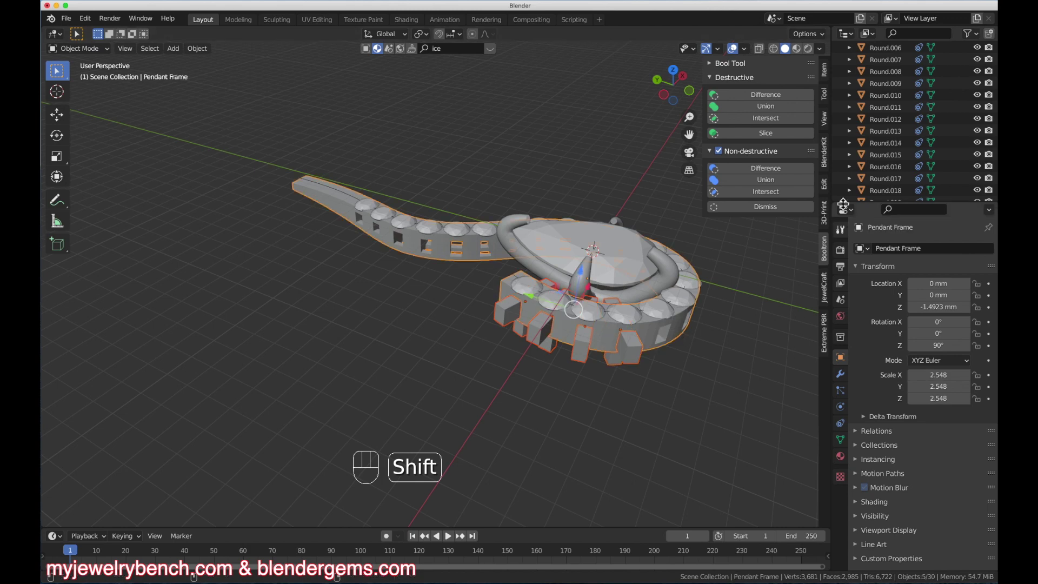
left_click(772, 95)
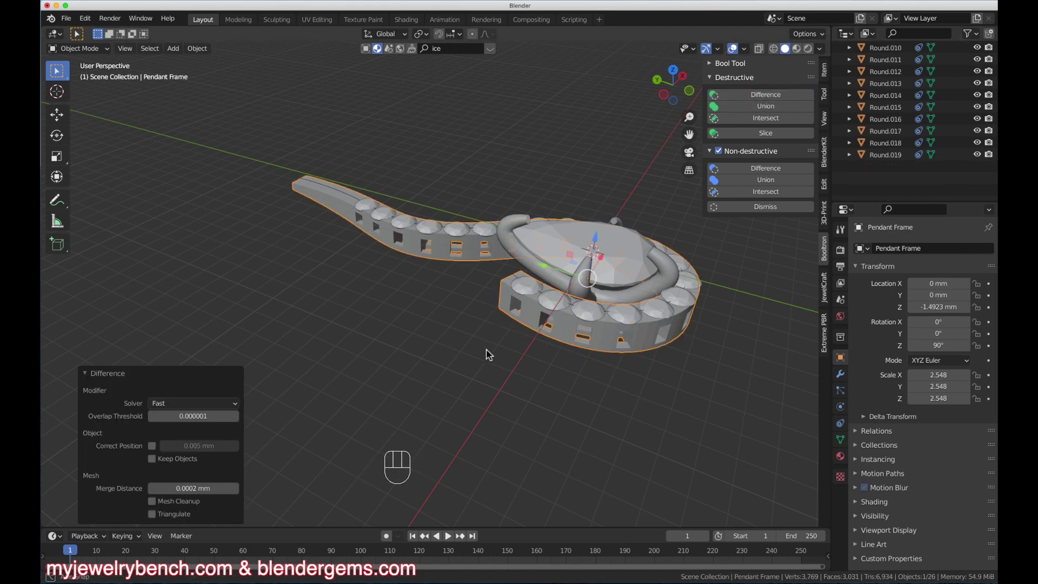
Select all the round gems on the frame by matching the size of the one nearest the pointed end with JewelCraft's Select by Trait
middle_click_drag(487, 352, 647, 133)
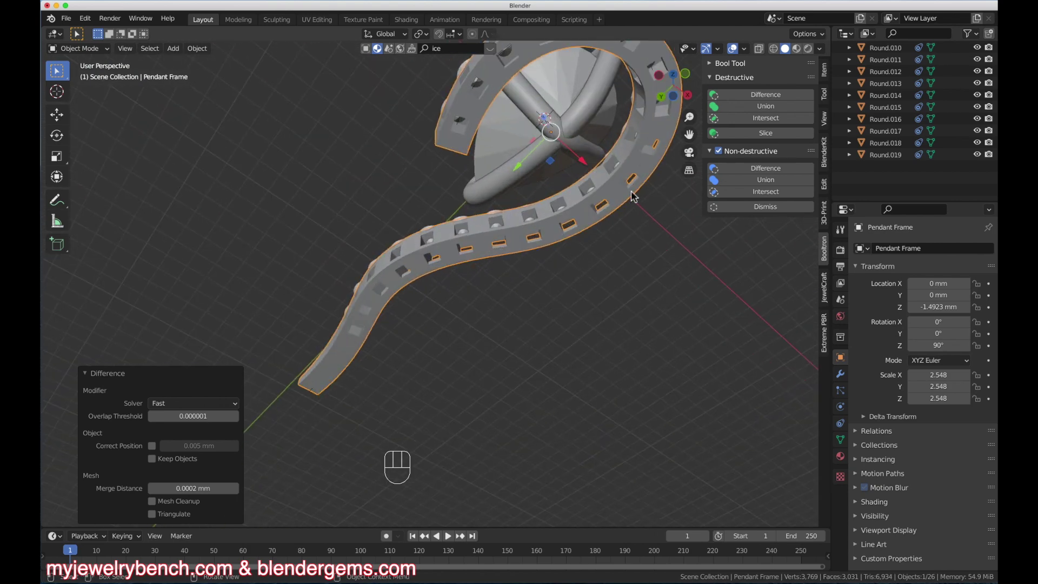
middle_click_drag(631, 191, 598, 361)
scroll(434, 371, "up", 3)
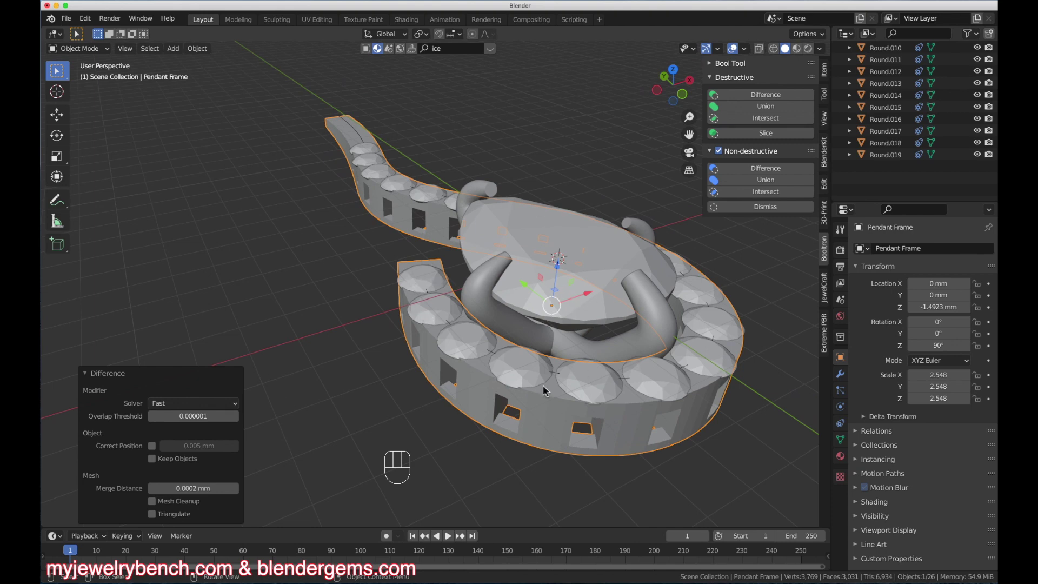
middle_click_drag(421, 181, 347, 127)
left_click(347, 122)
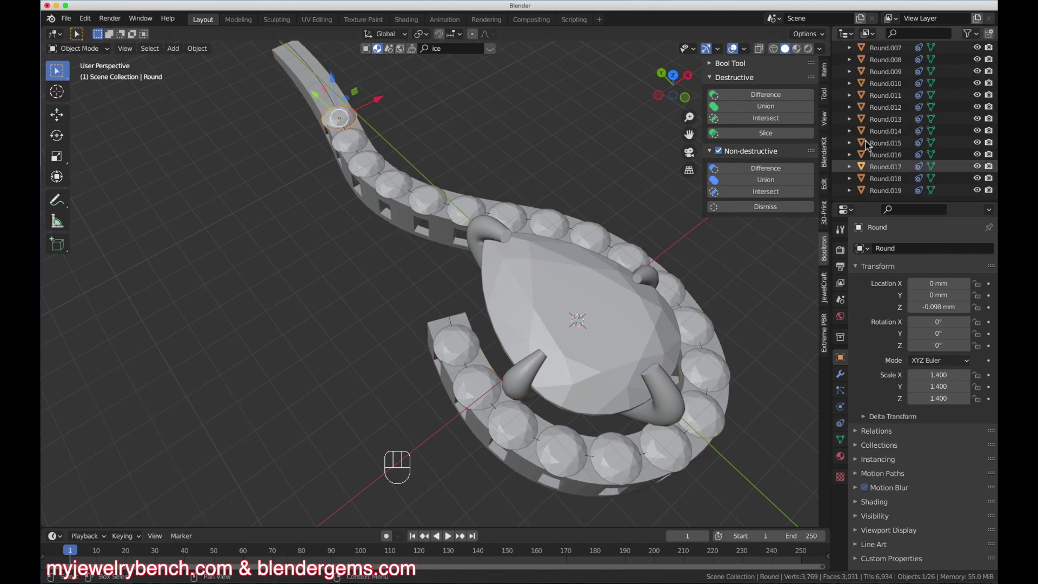
left_click(823, 301)
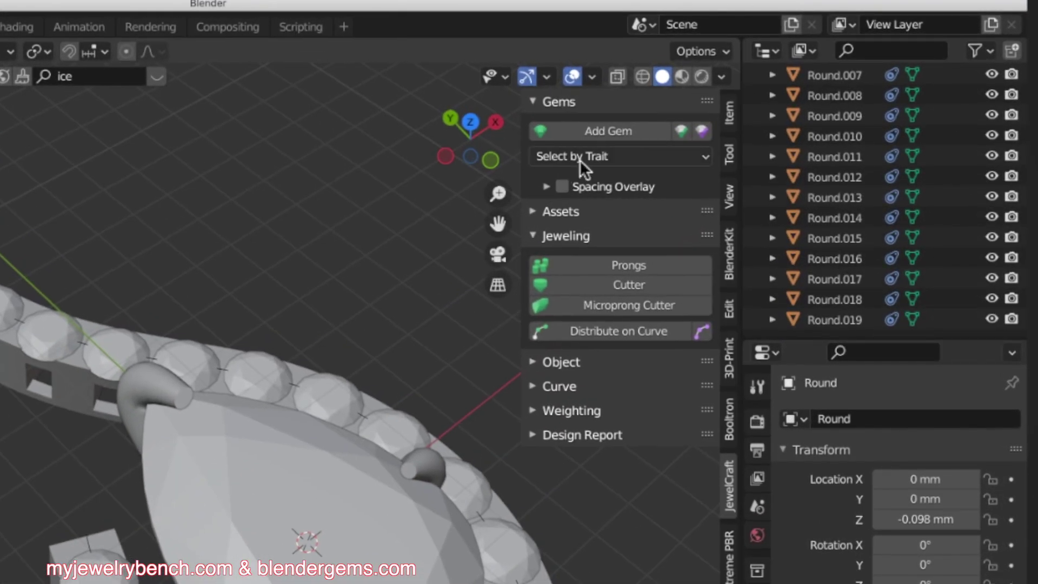
left_click(602, 151)
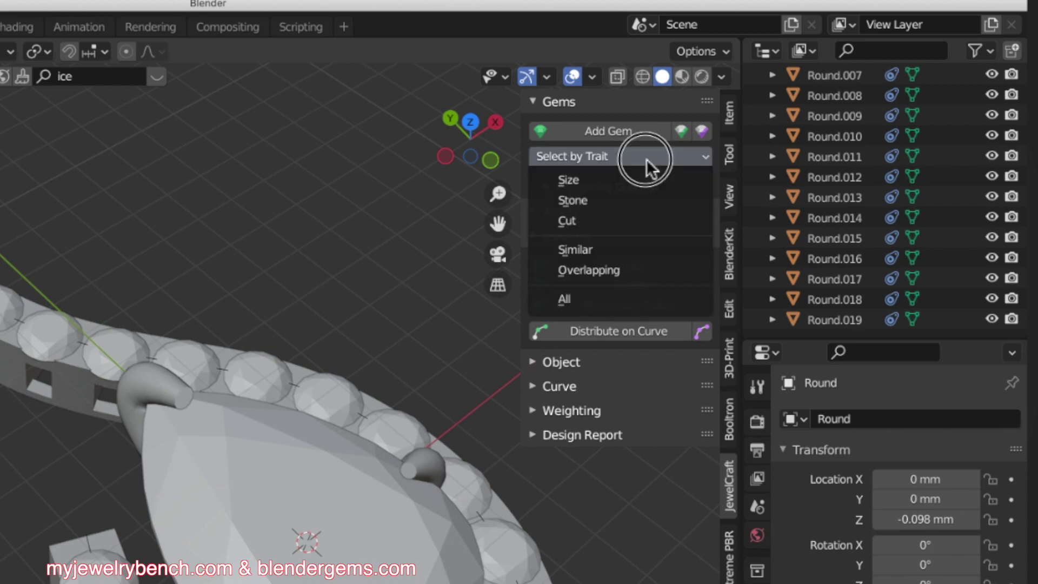
left_click(578, 183)
Add JewelCraft gem cutters to all the selected round diamonds
middle_click_drag(125, 524, 196, 529)
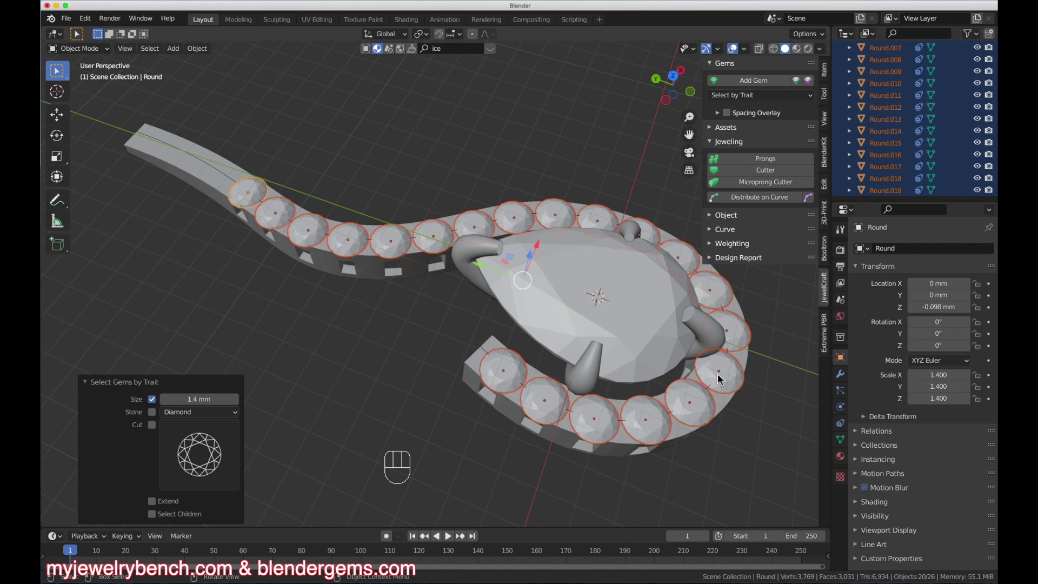
middle_click_drag(444, 390, 419, 272)
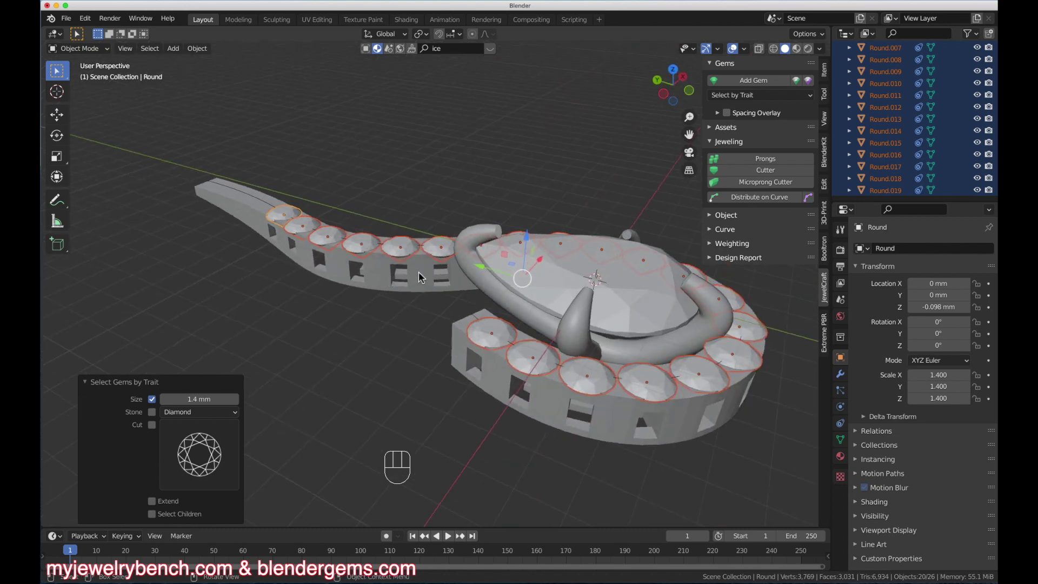
left_click(783, 174)
scroll(352, 331, "down", 3)
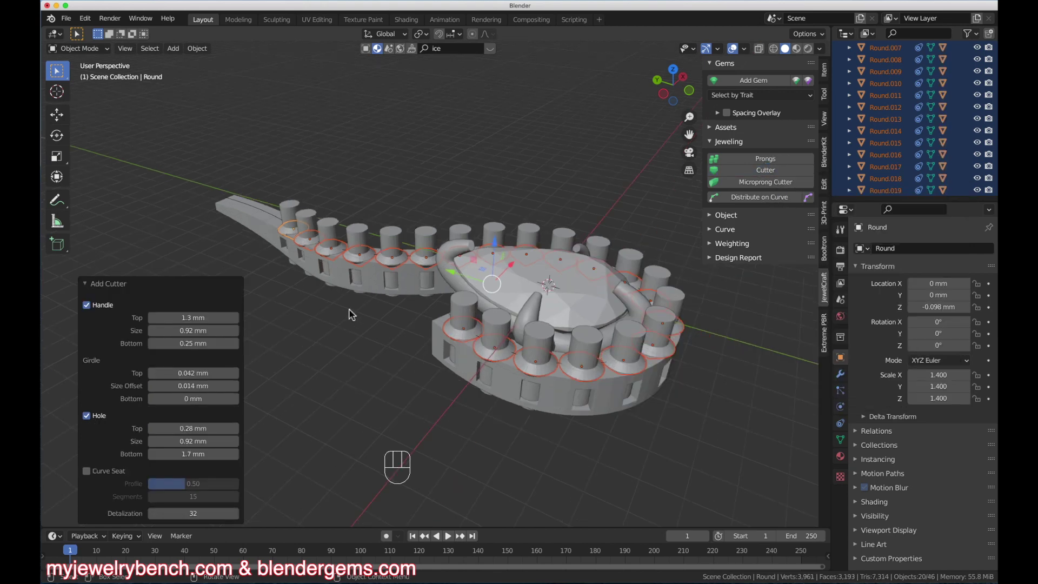
Set the Bottom length of the gem cutters' holes to 1.2 mm
middle_click_drag(385, 340, 439, 300)
scroll(508, 295, "up", 3)
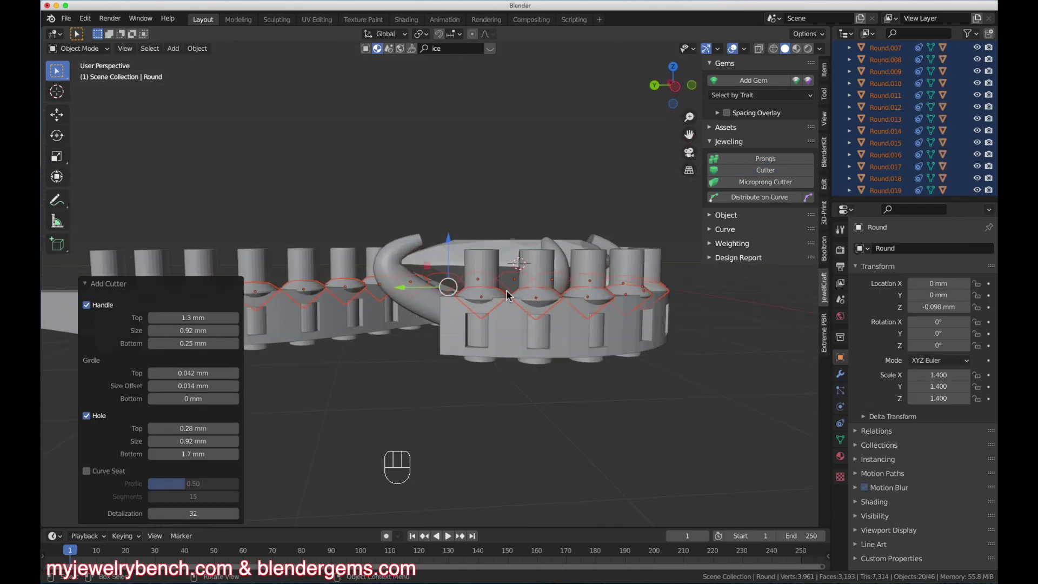
middle_click_drag(590, 368, 452, 306)
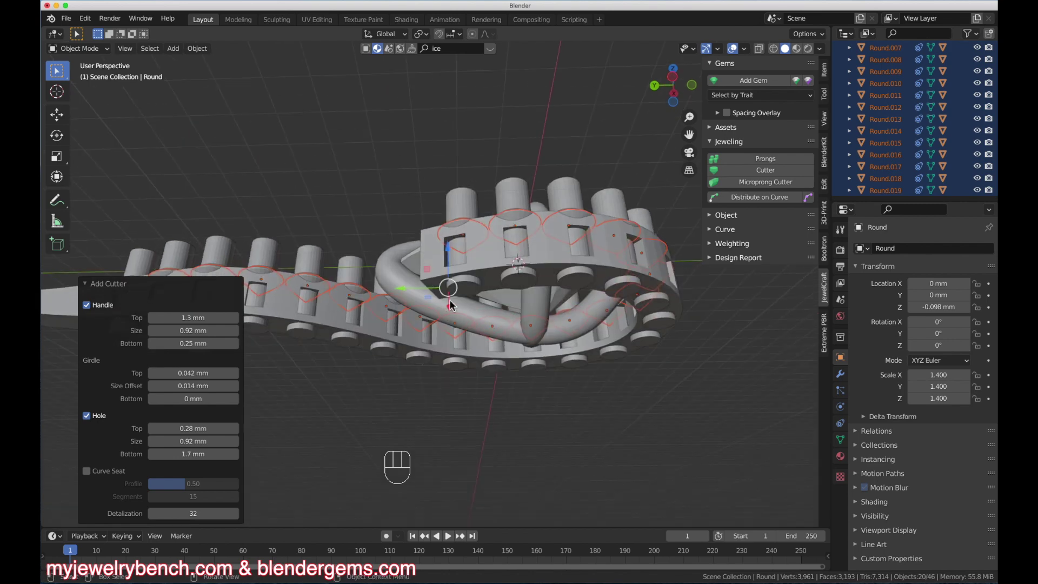
middle_click_drag(658, 282, 599, 320)
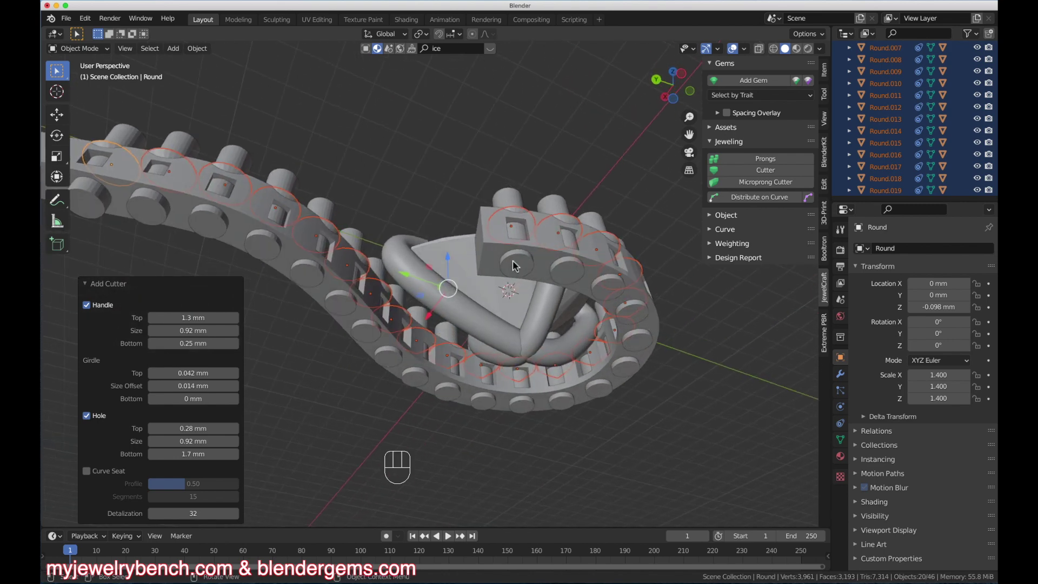
middle_click_drag(584, 360, 562, 405)
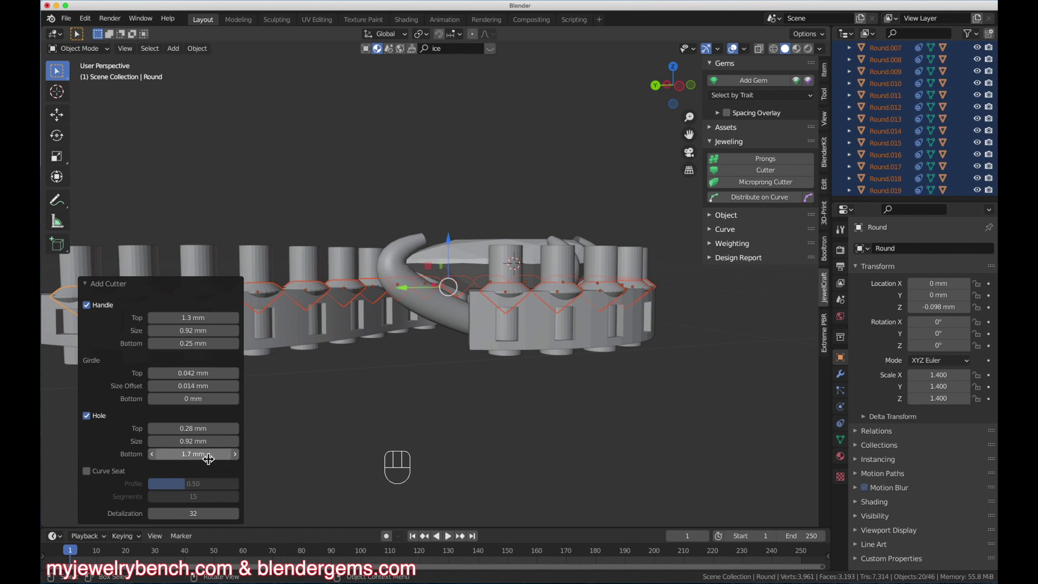
left_click_drag(209, 459, 198, 459)
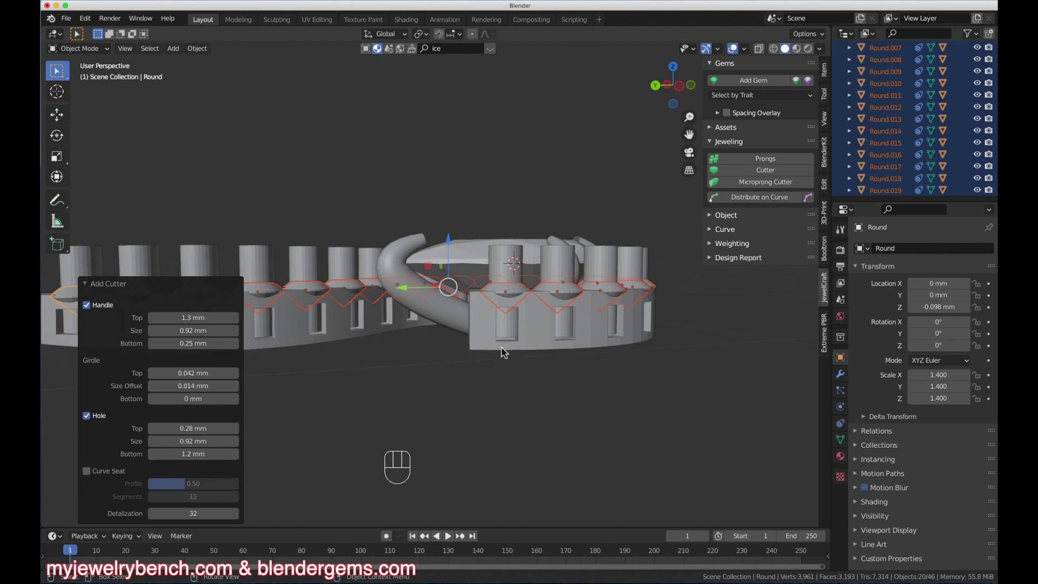
Set the Size of the gem cutters' holes to 0.7 mm
scroll(508, 349, "up", 5)
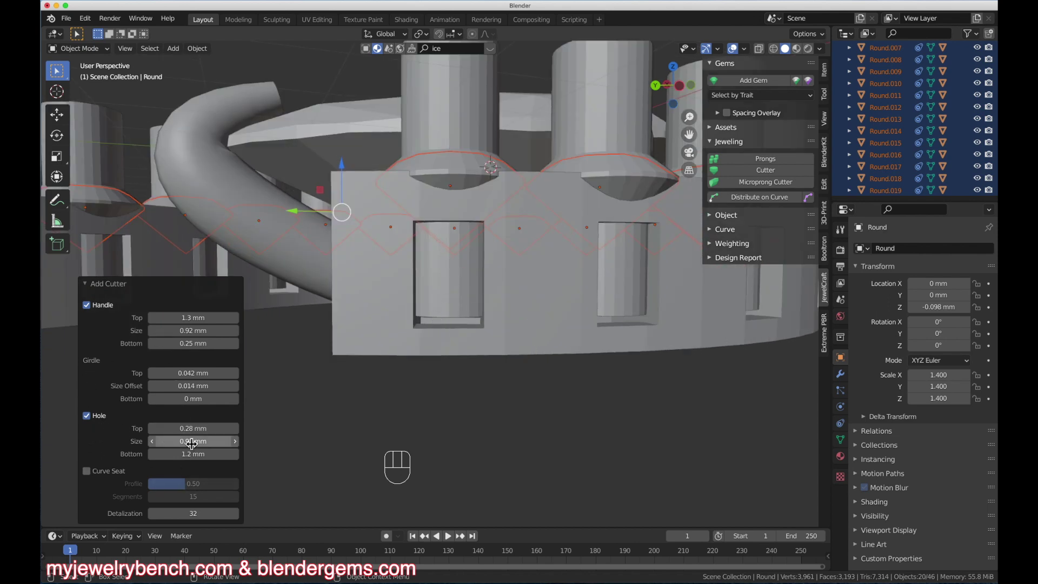
left_click_drag(213, 441, 196, 442)
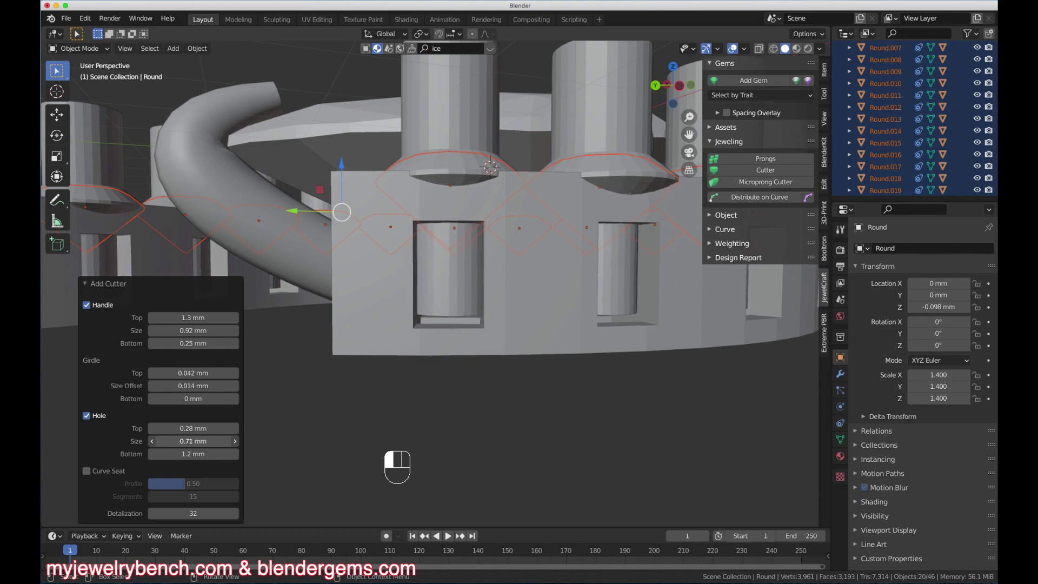
scroll(387, 292, "down", 5)
middle_click_drag(387, 292, 467, 352)
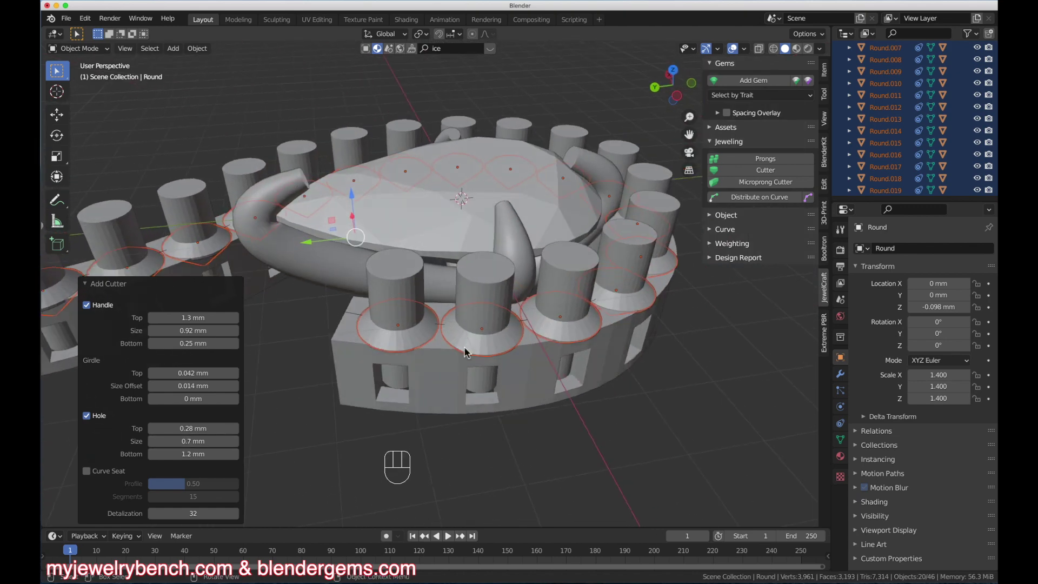
Subtract the six gem cutters nearest the frame's open end from the pendant frame with Booltron's destructive Difference
middle_click_drag(592, 326, 406, 267)
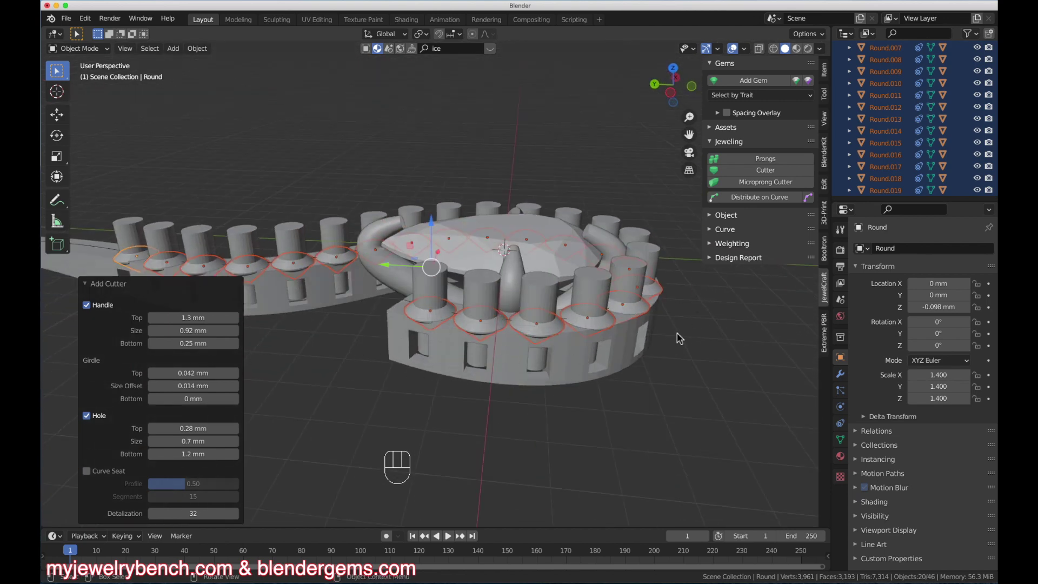
left_click(427, 286)
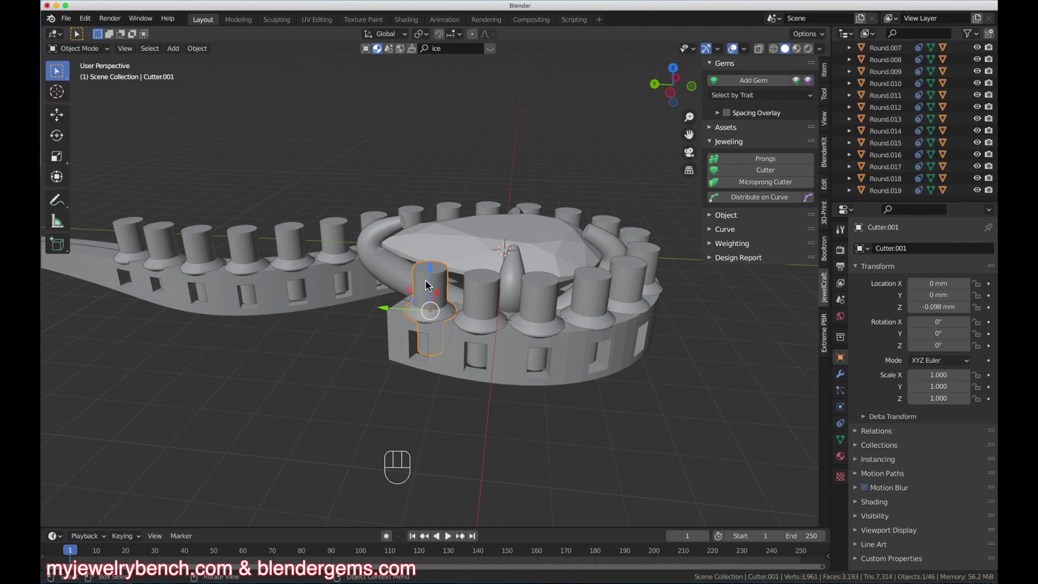
left_click(502, 285, "shift")
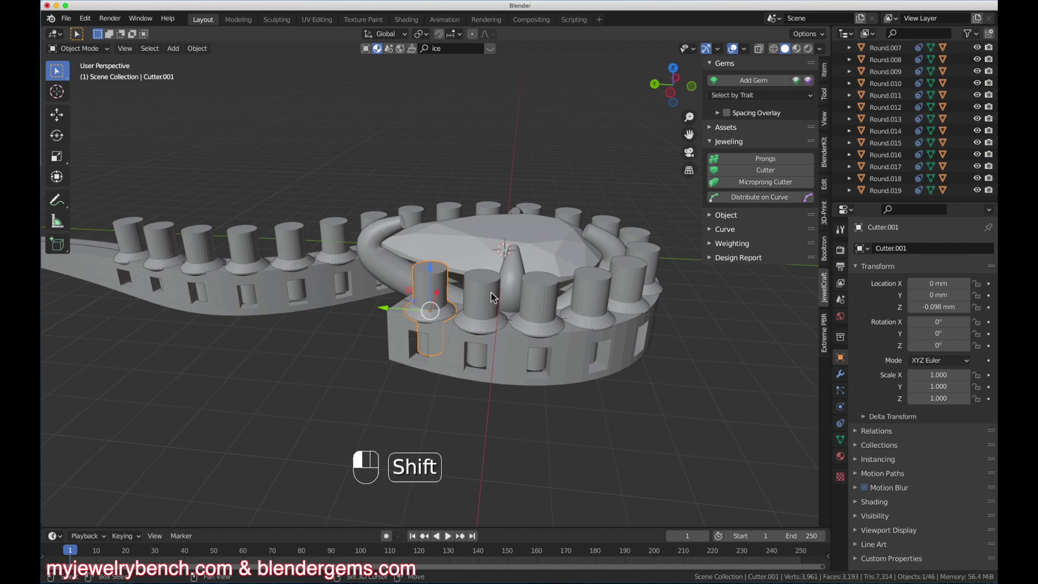
left_click(562, 294, "shift")
left_click(600, 287, "shift")
left_click(646, 281, "shift")
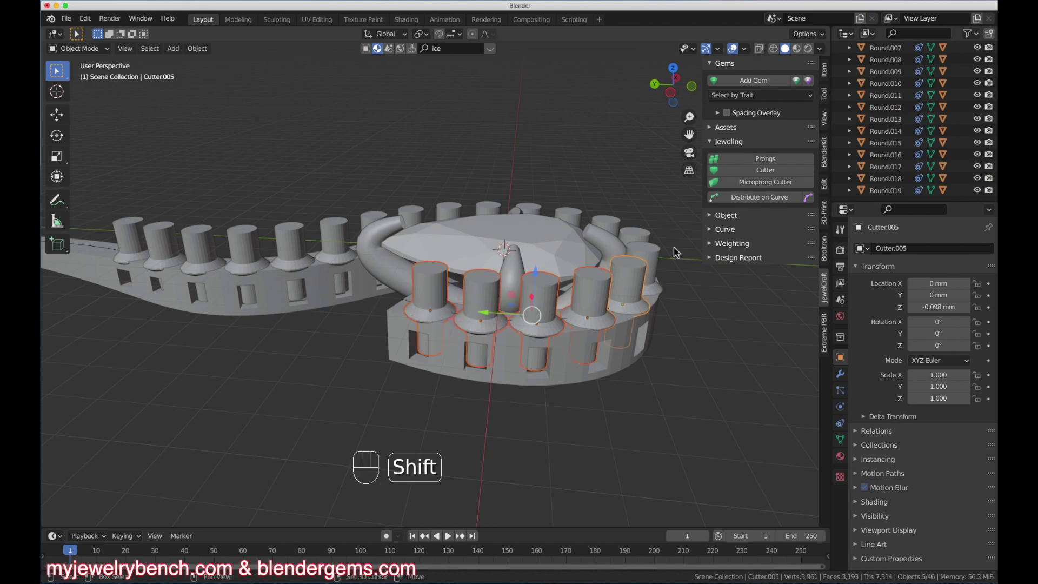
left_click(652, 263, "shift")
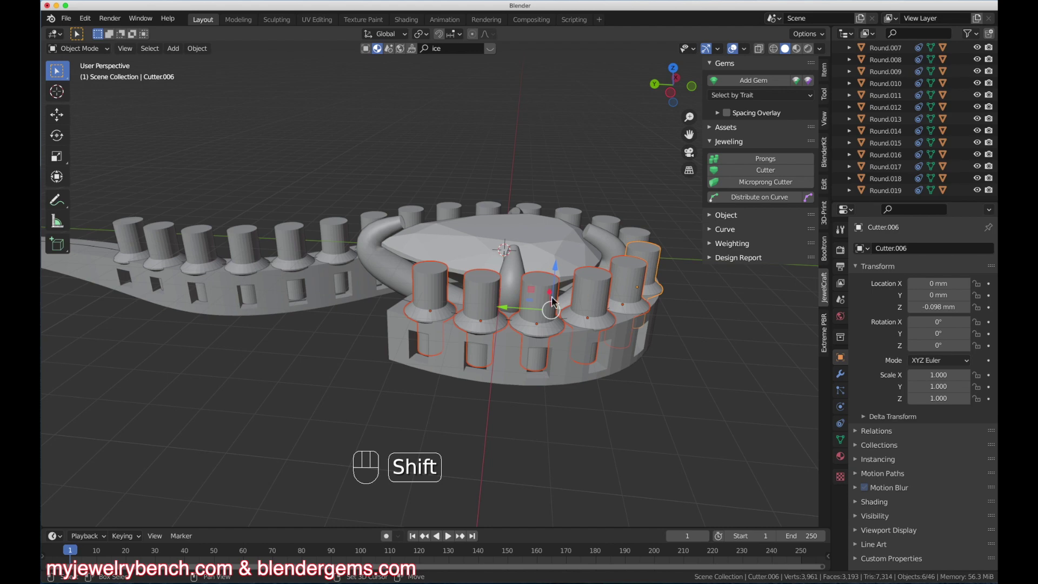
left_click(394, 331, "shift")
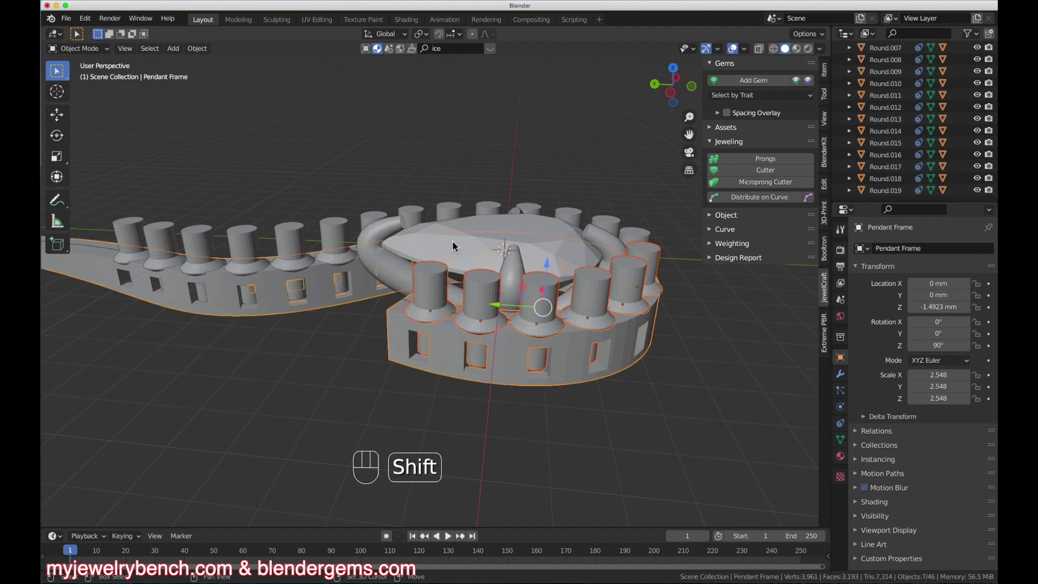
left_click(826, 256)
left_click(764, 94)
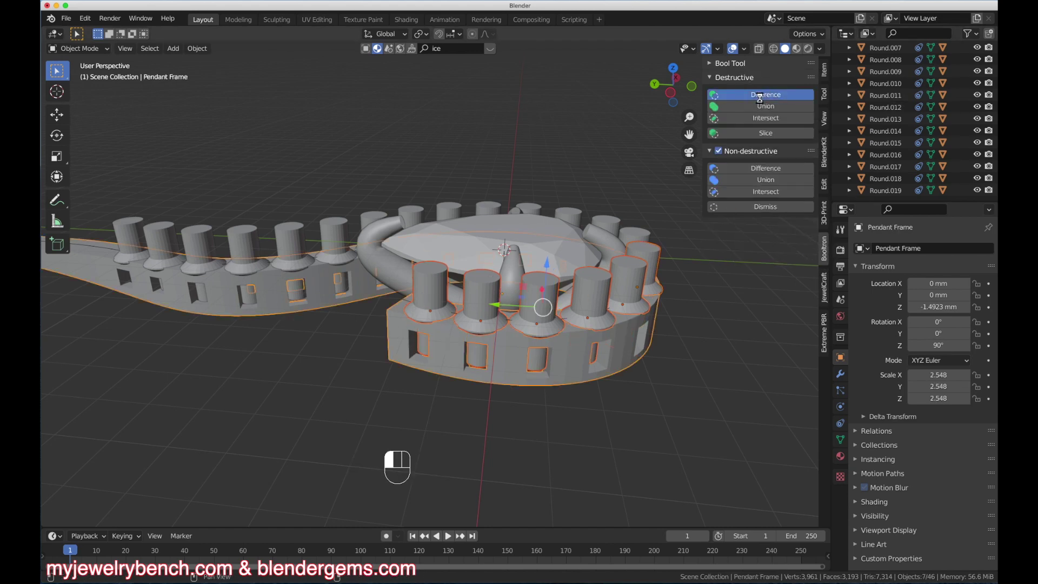
middle_click_drag(544, 296, 475, 330)
scroll(477, 343, "up", 5)
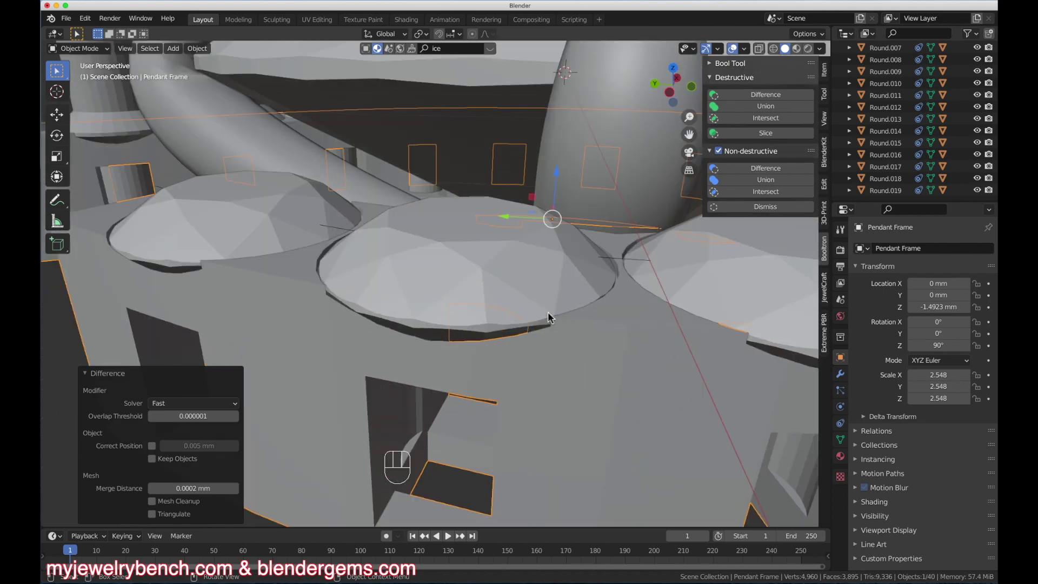
Subtract the next six gem cutters around the pear gem's rounded end from the pendant frame with a destructive Difference
scroll(548, 317, "down", 5)
middle_click_drag(548, 317, 452, 339)
left_click(497, 245)
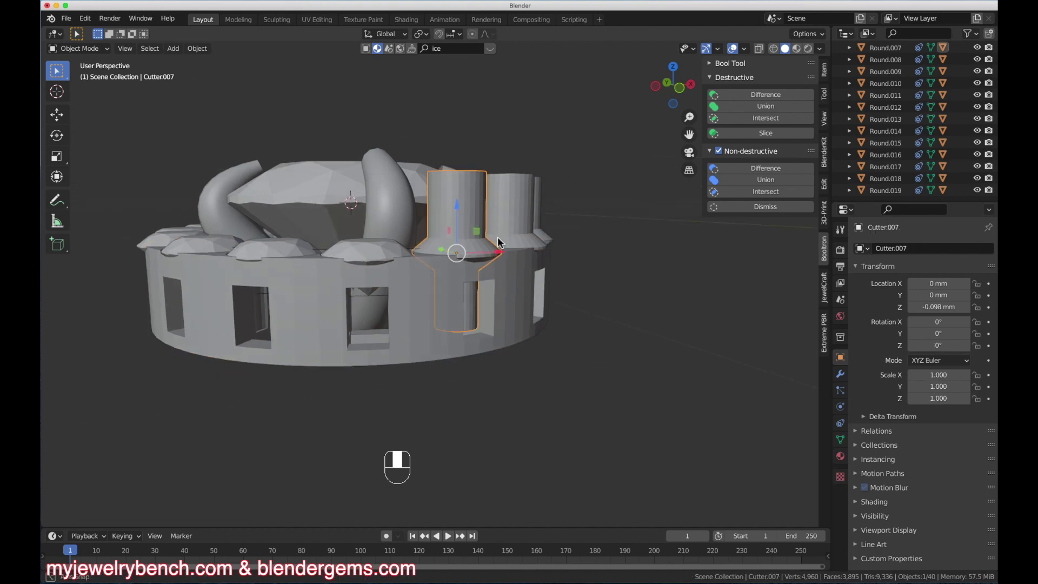
middle_click_drag(499, 242, 481, 267)
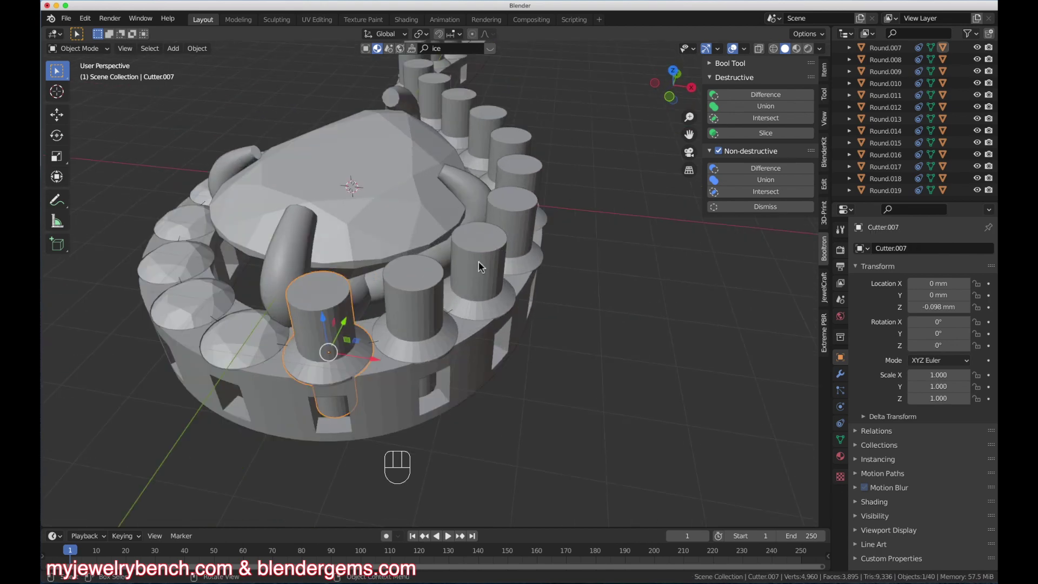
key("shift")
left_click(441, 280, "shift")
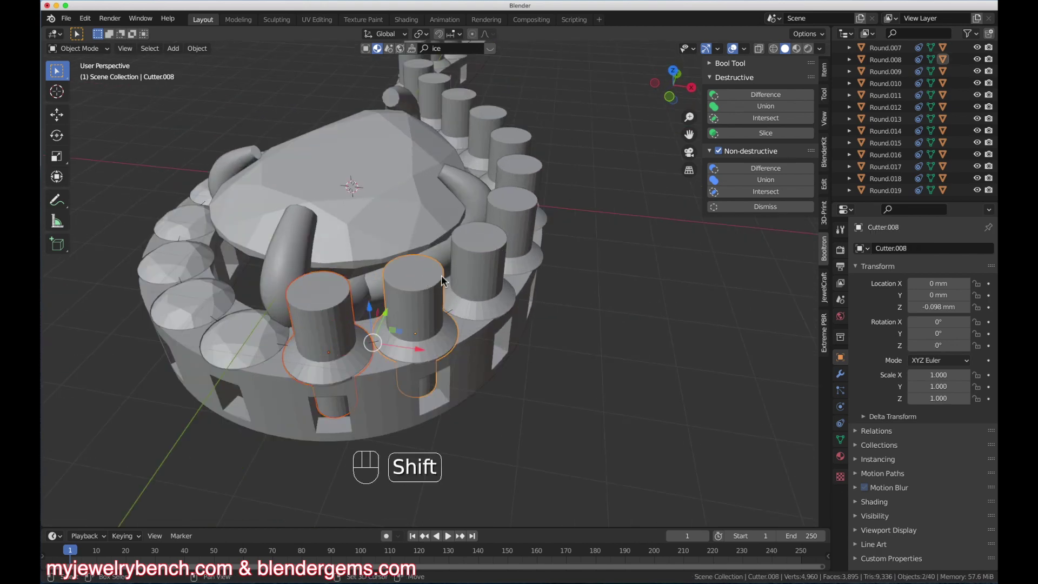
left_click(490, 250, "shift")
left_click(537, 204, "shift")
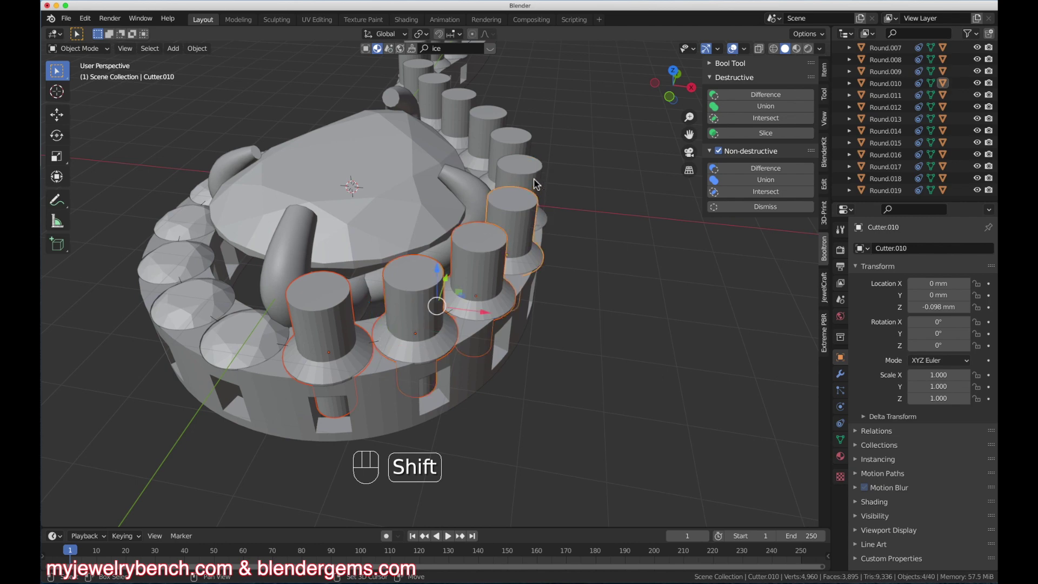
left_click(536, 183, "shift")
left_click(512, 141, "shift")
left_click(447, 433, "shift")
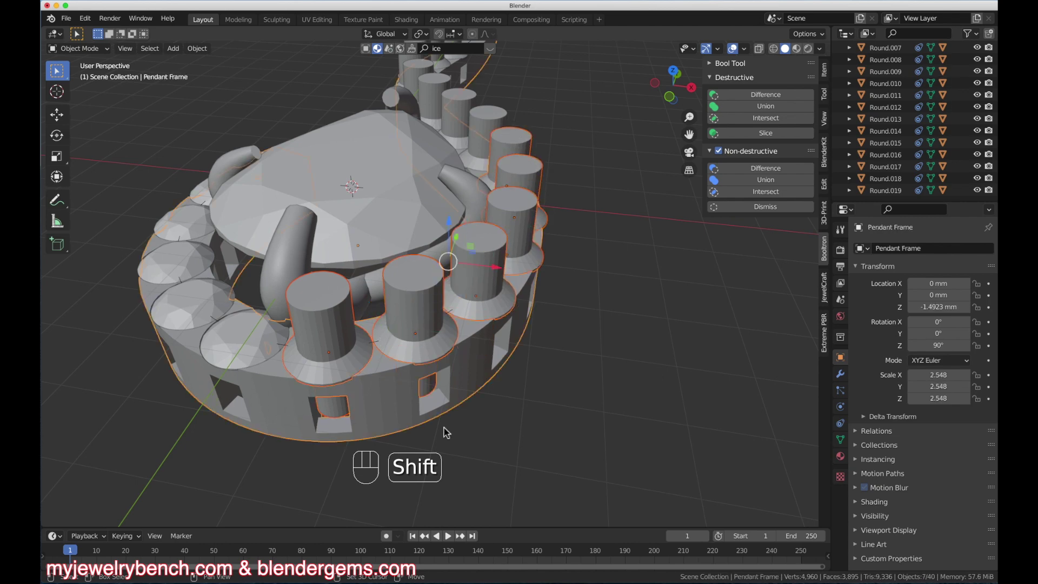
left_click(761, 100)
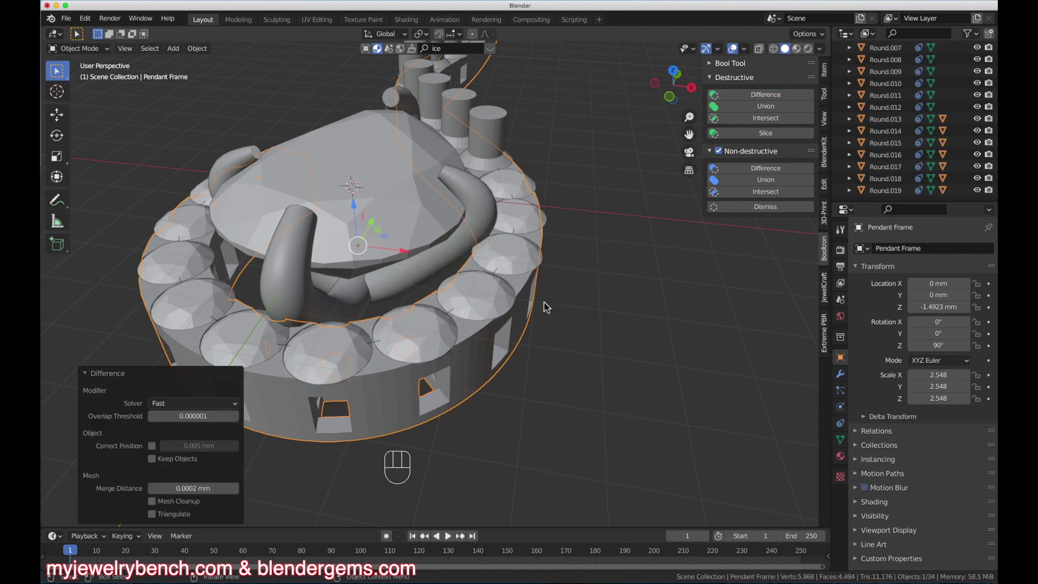
Cut the remaining eight gem cutters along the frame's curved tail out of the pendant frame with a destructive Difference
middle_click_drag(513, 352, 510, 310)
scroll(511, 117, "up", 2)
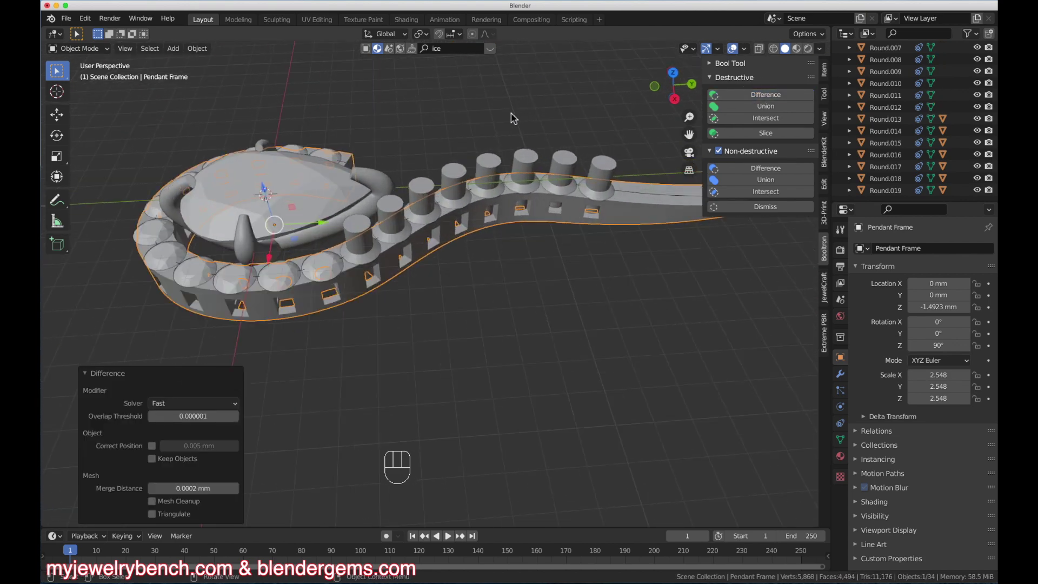
left_click(327, 256)
left_click(354, 234, "shift")
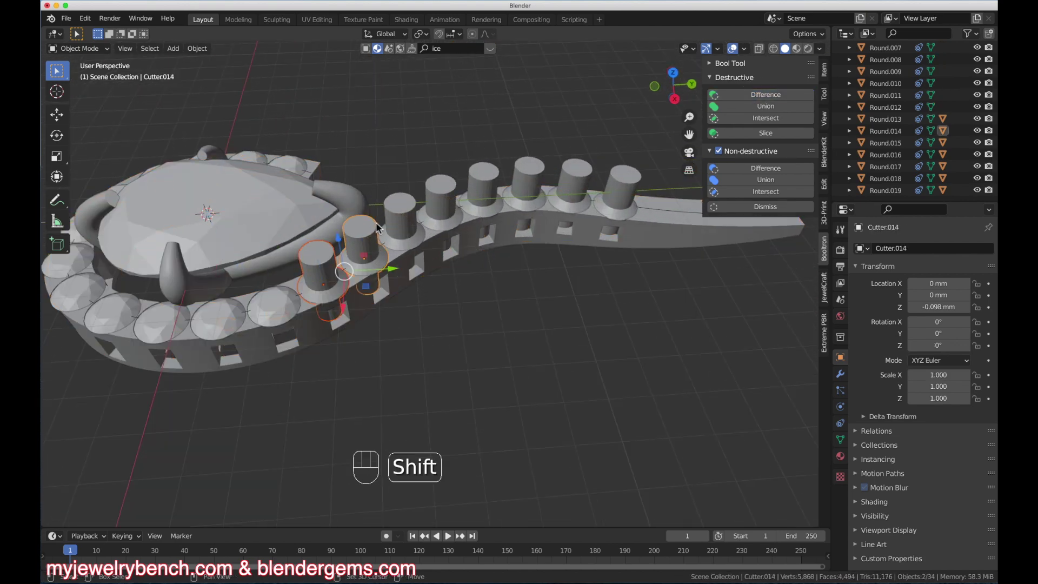
left_click(392, 211, "shift")
left_click(456, 187, "shift")
left_click(488, 179, "shift")
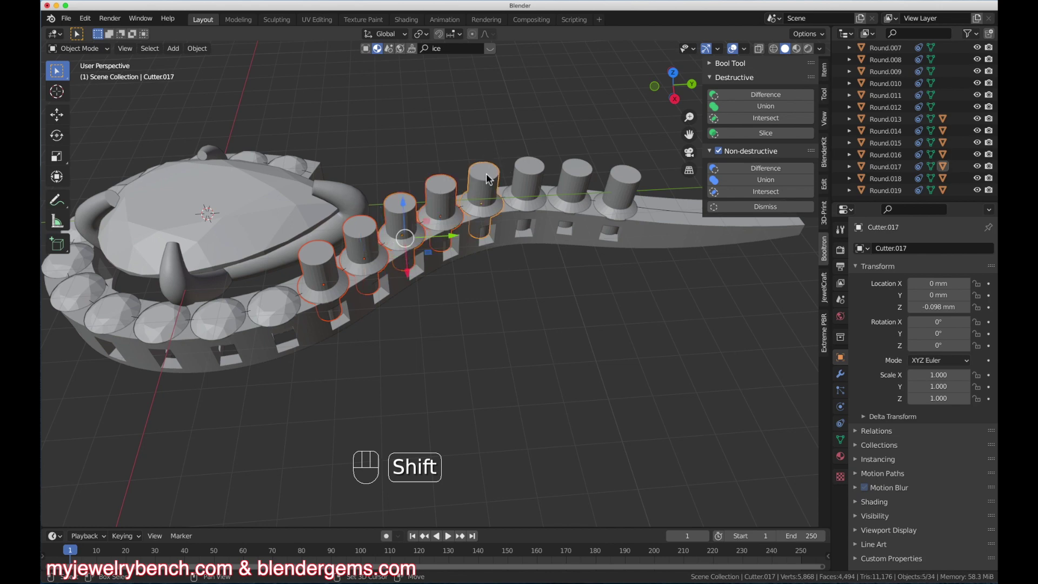
left_click(528, 170, "shift")
left_click(575, 173, "shift")
left_click(627, 183, "shift")
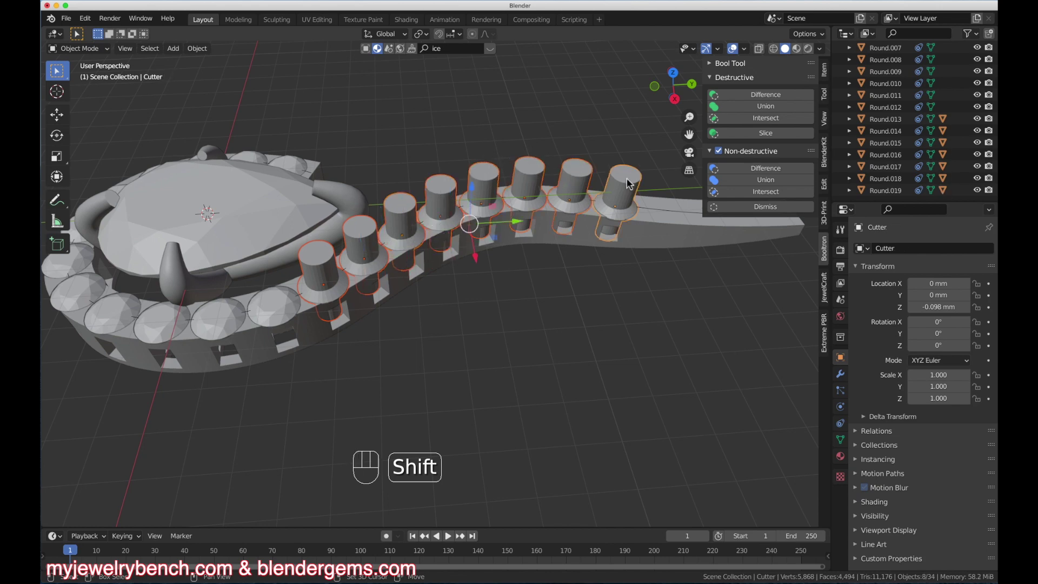
left_click(674, 233, "shift")
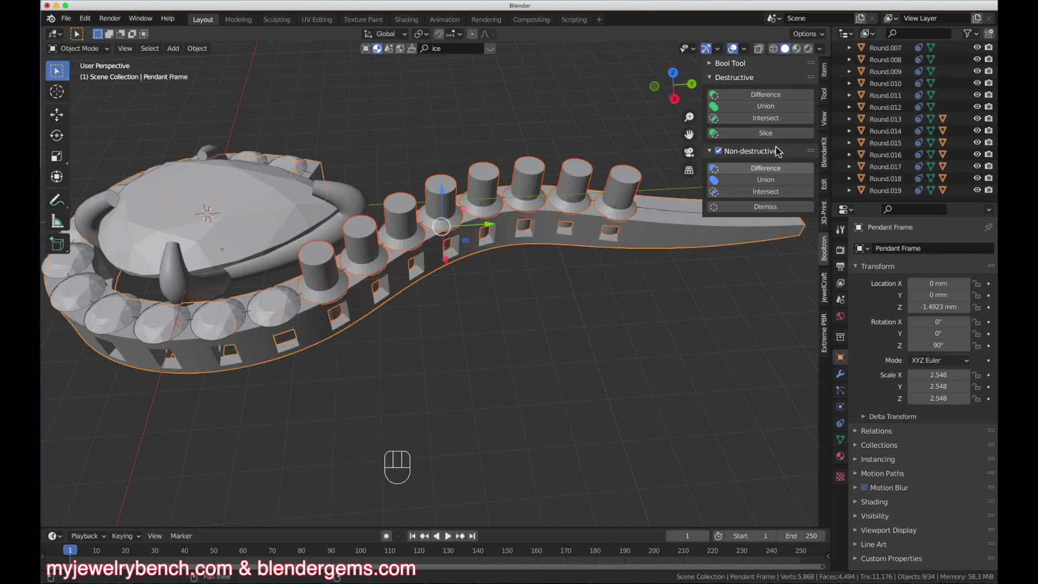
left_click(773, 96)
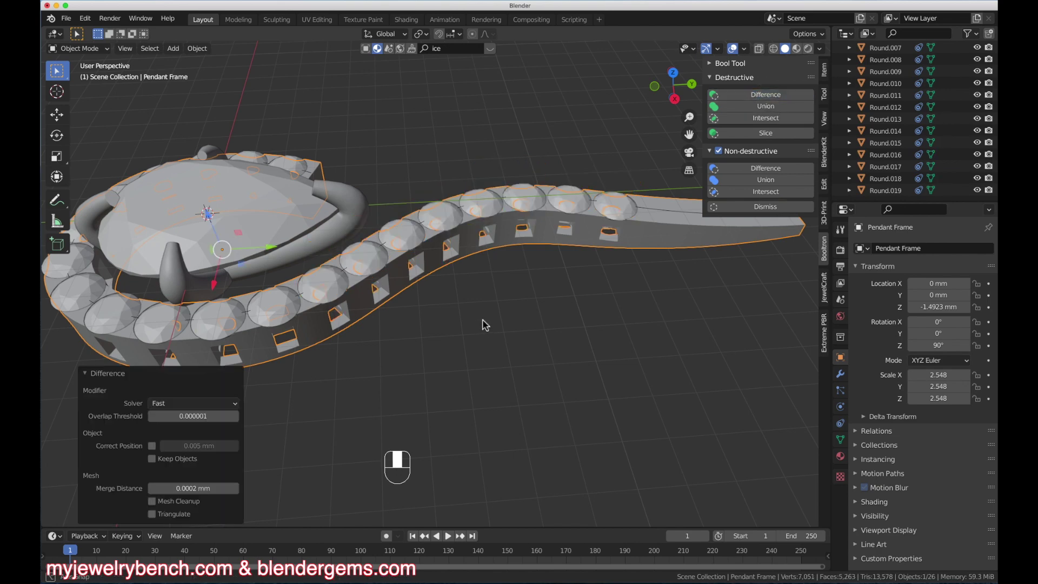
Select all the round diamonds on the frame by matching one gem's size with JewelCraft's Select by Trait
middle_click_drag(485, 323, 558, 430)
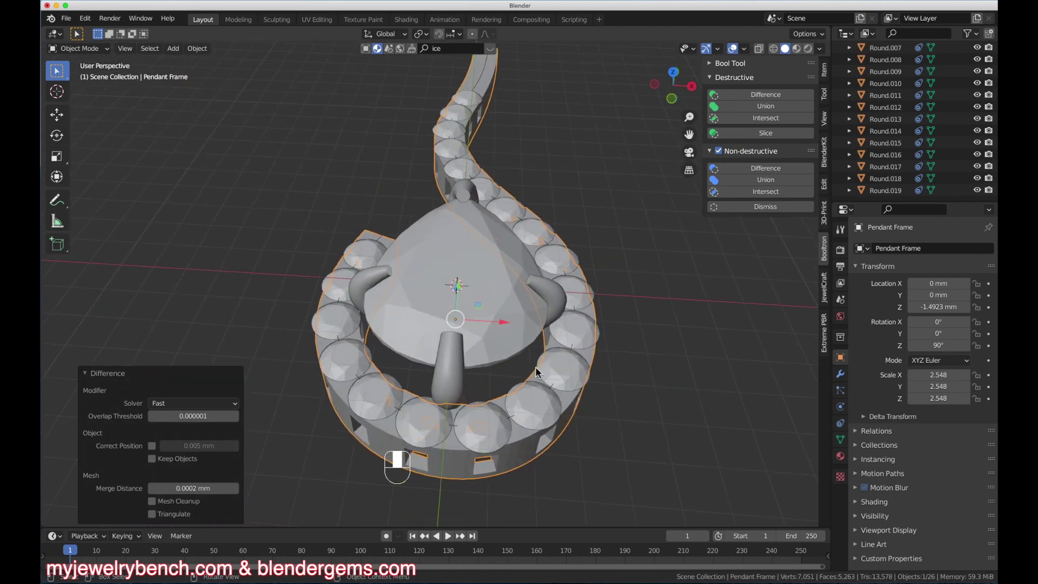
left_click(461, 172)
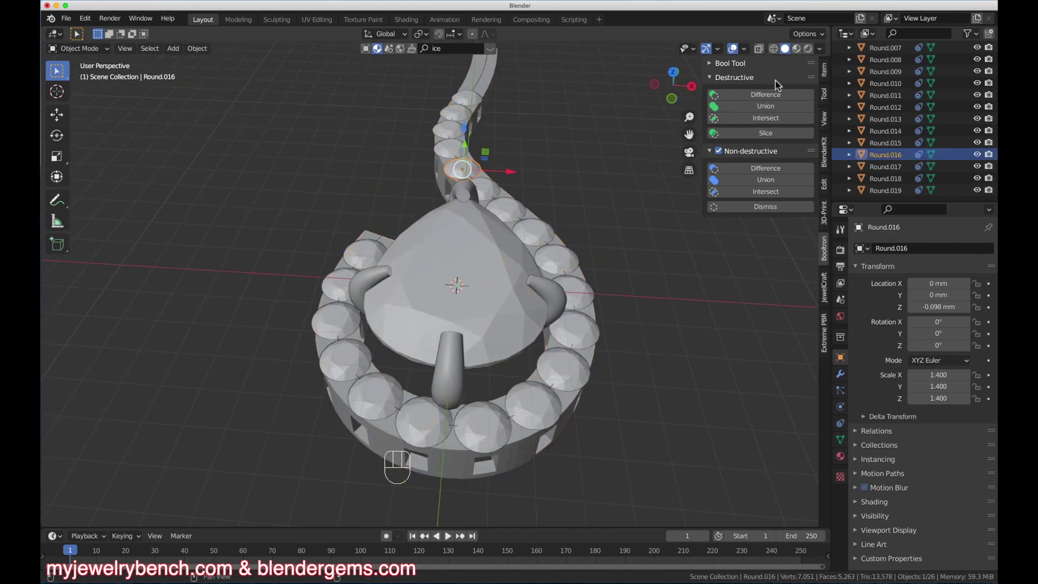
left_click(828, 285)
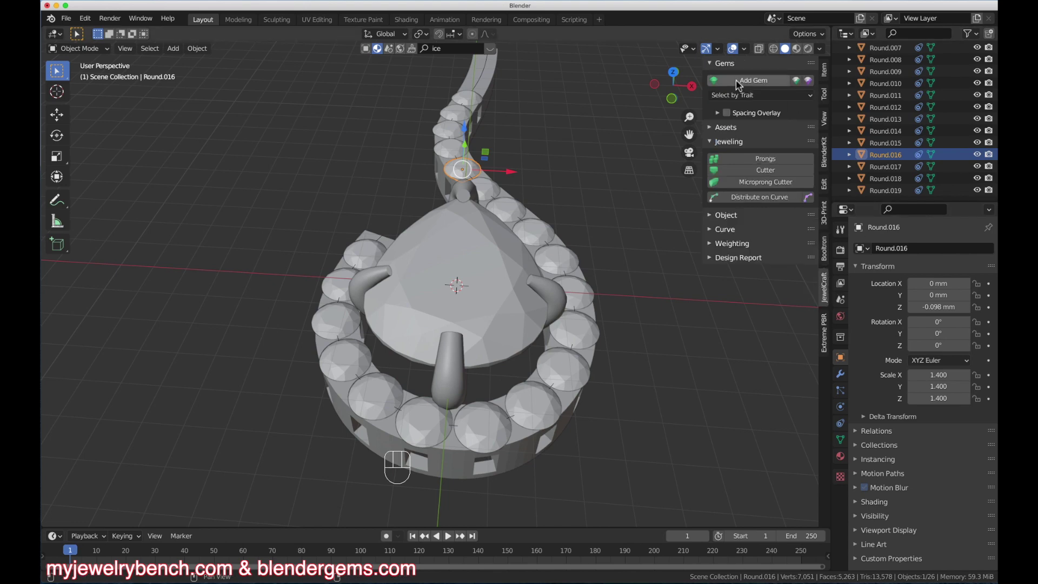
left_click(739, 96)
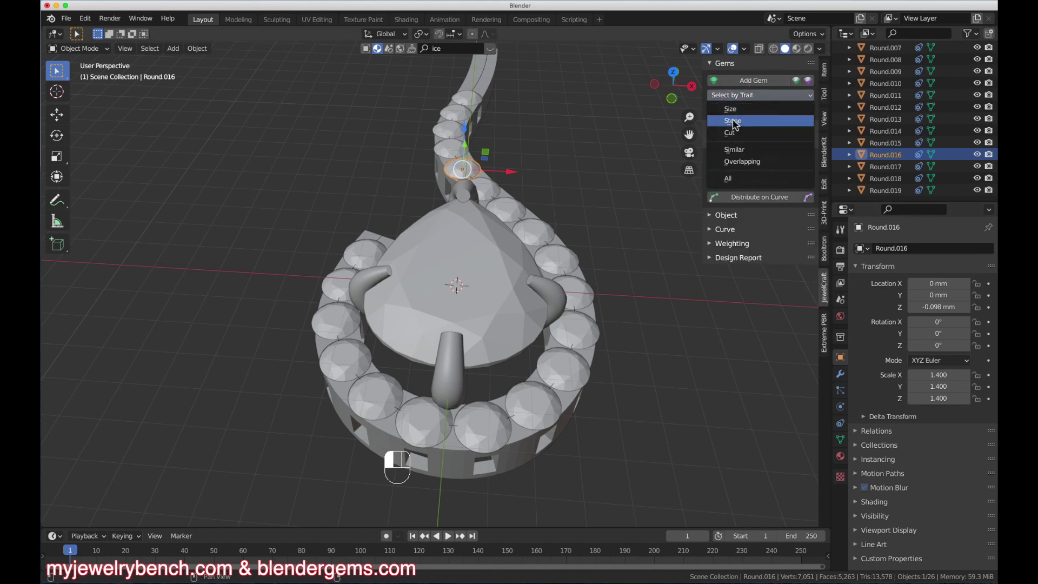
left_click_drag(736, 125, 734, 113)
Add two JewelCraft prongs to each selected round diamond and set their Position to -68°
middle_click_drag(468, 171, 467, 357)
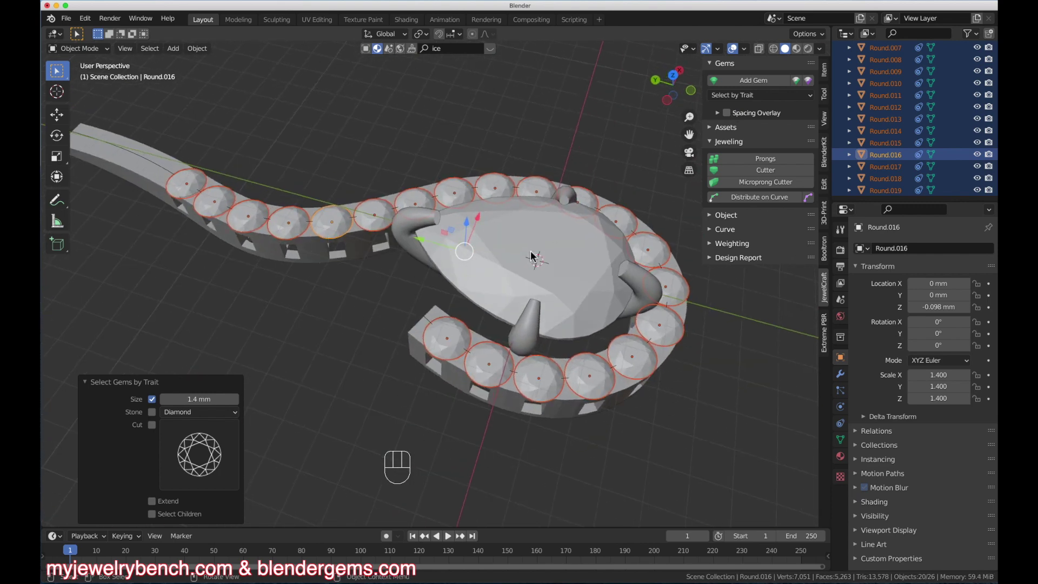
middle_click_drag(467, 181, 551, 143)
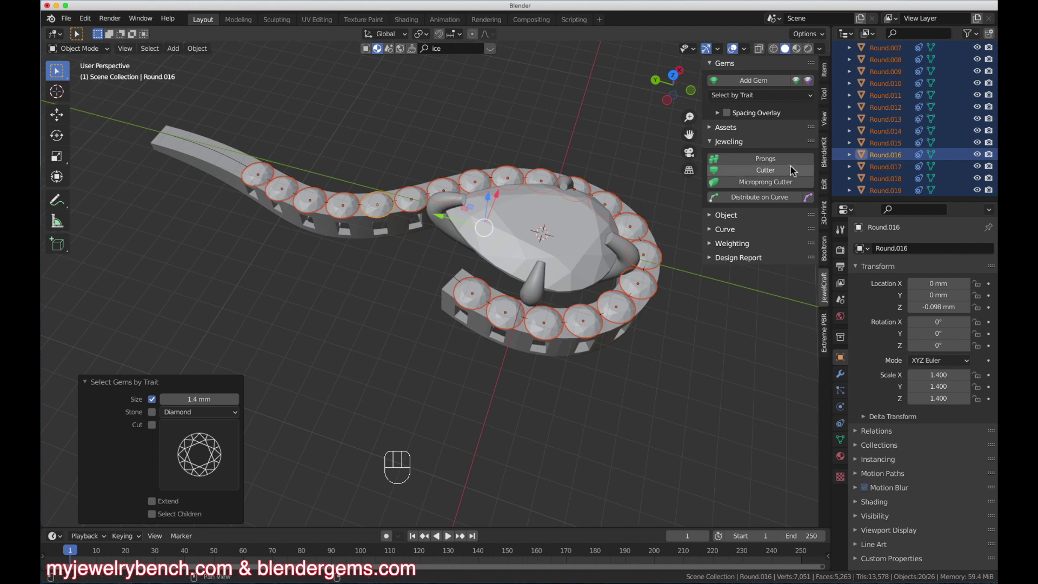
left_click(764, 159)
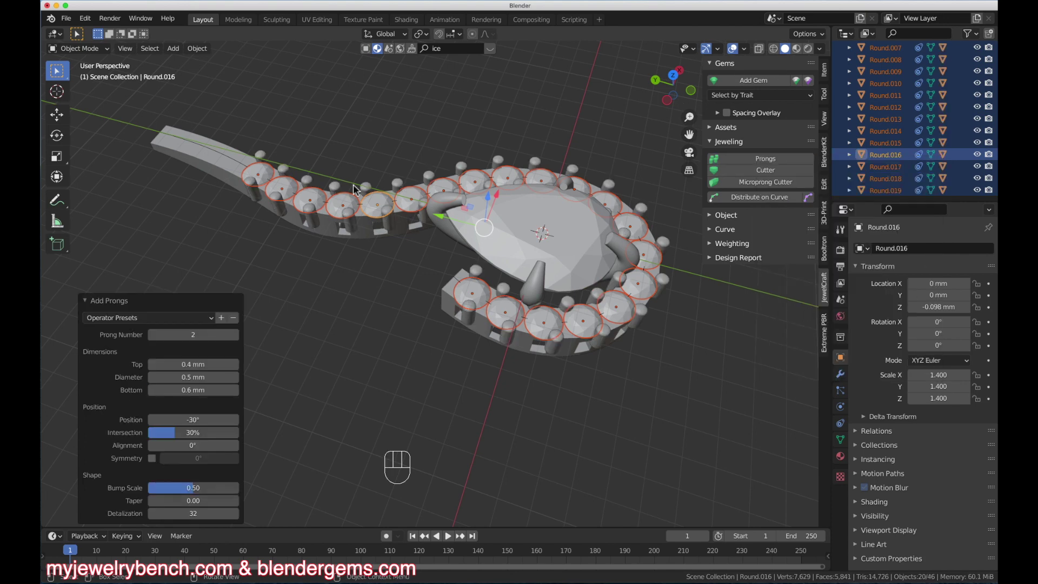
middle_click_drag(466, 323, 487, 311)
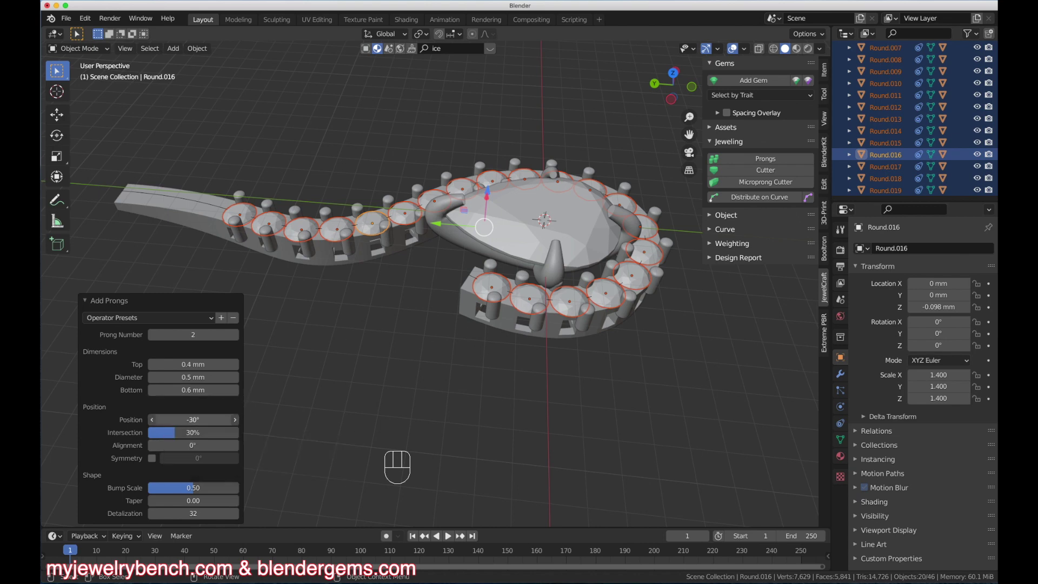
left_click_drag(193, 419, 159, 420)
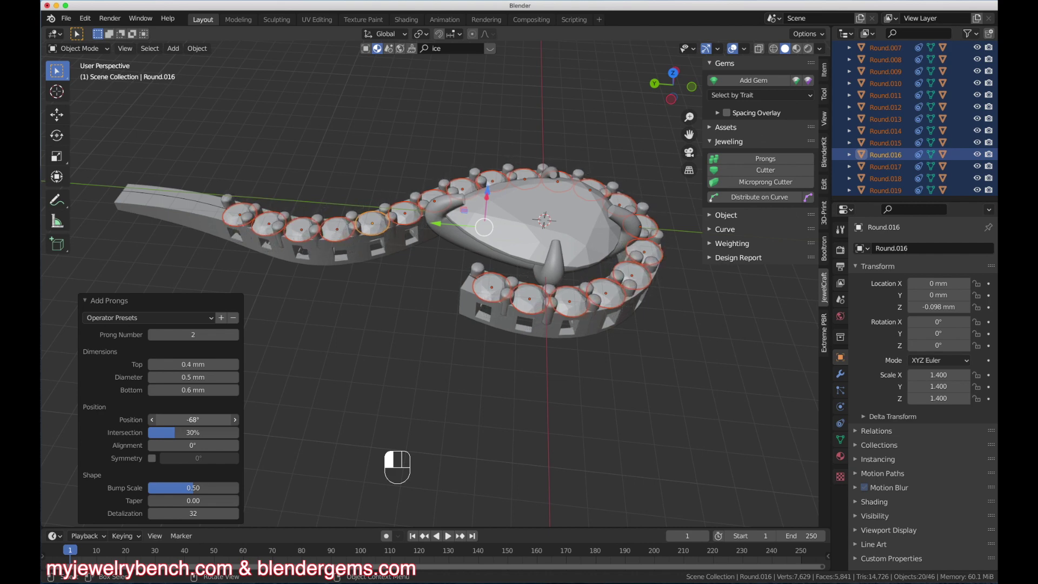
left_click_drag(159, 420, 159, 420)
scroll(610, 354, "up", 6)
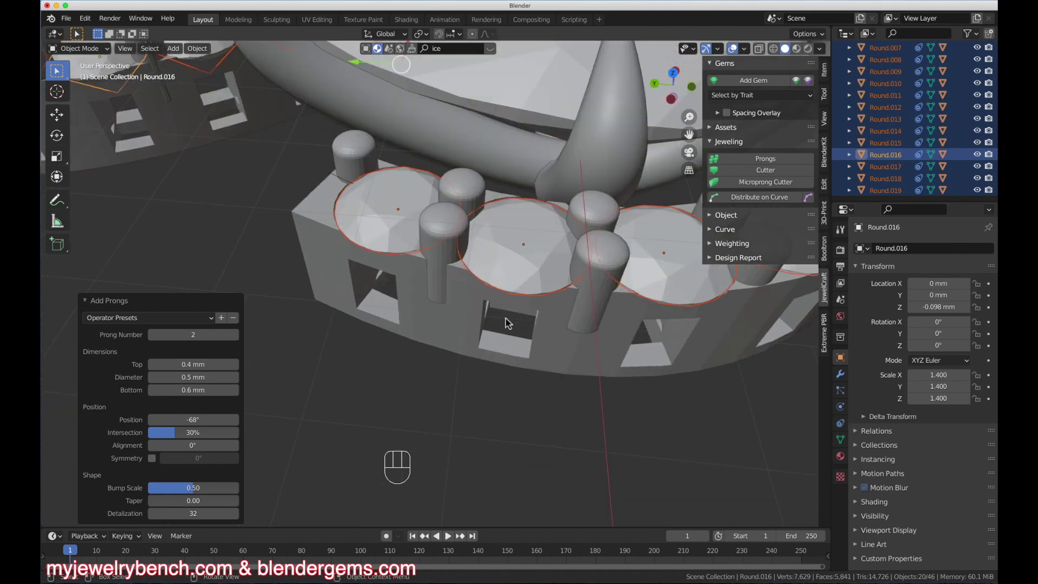
middle_click_drag(606, 277, 457, 197)
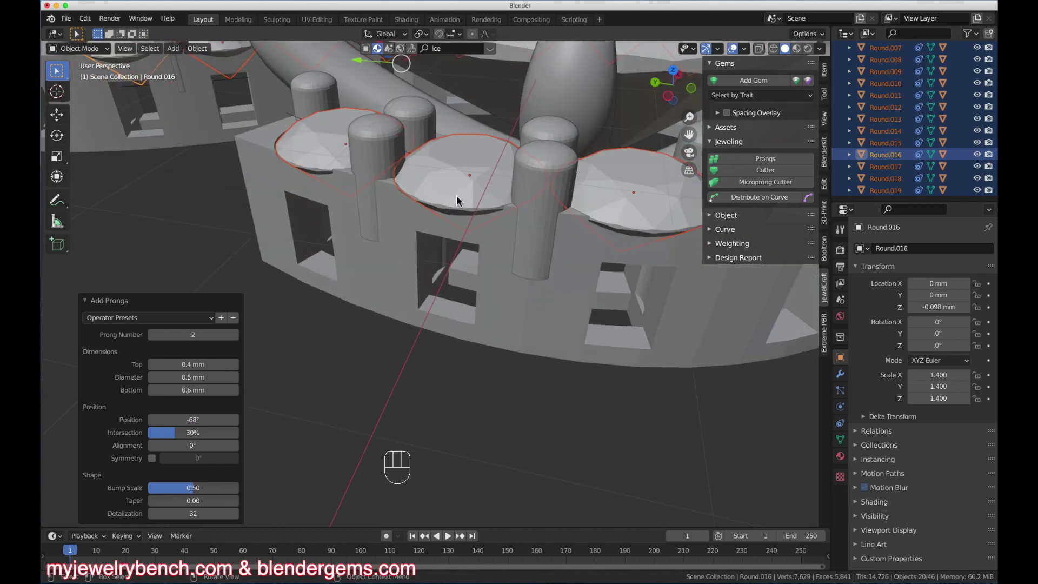
Set the Diameter of the round diamonds' prongs to 0.42 mm
scroll(505, 234, "down", 4)
middle_click_drag(492, 242, 371, 213)
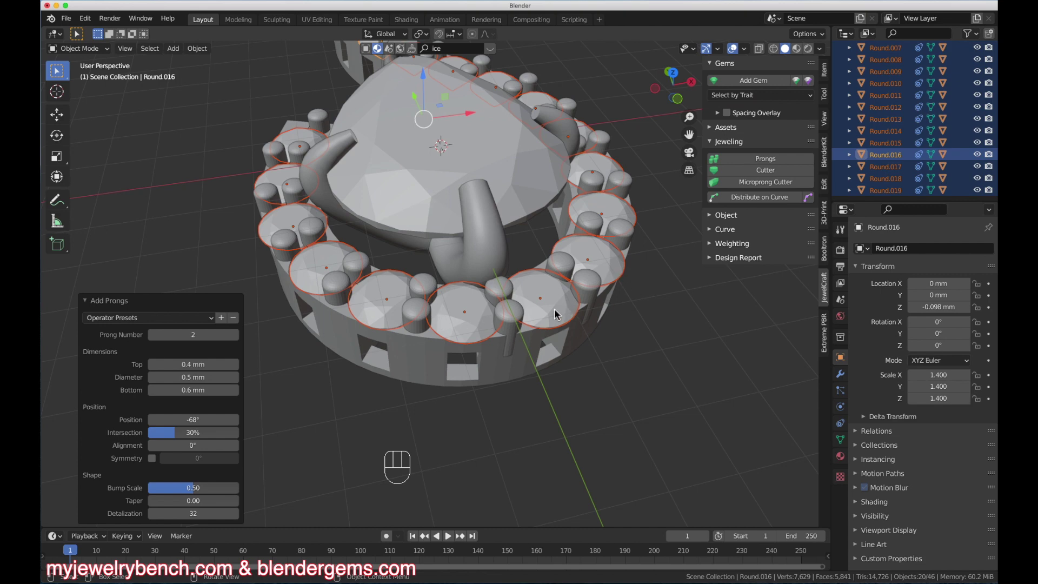
left_click(203, 377)
left_click_drag(202, 377, 190, 377)
middle_click_drag(579, 280, 364, 263)
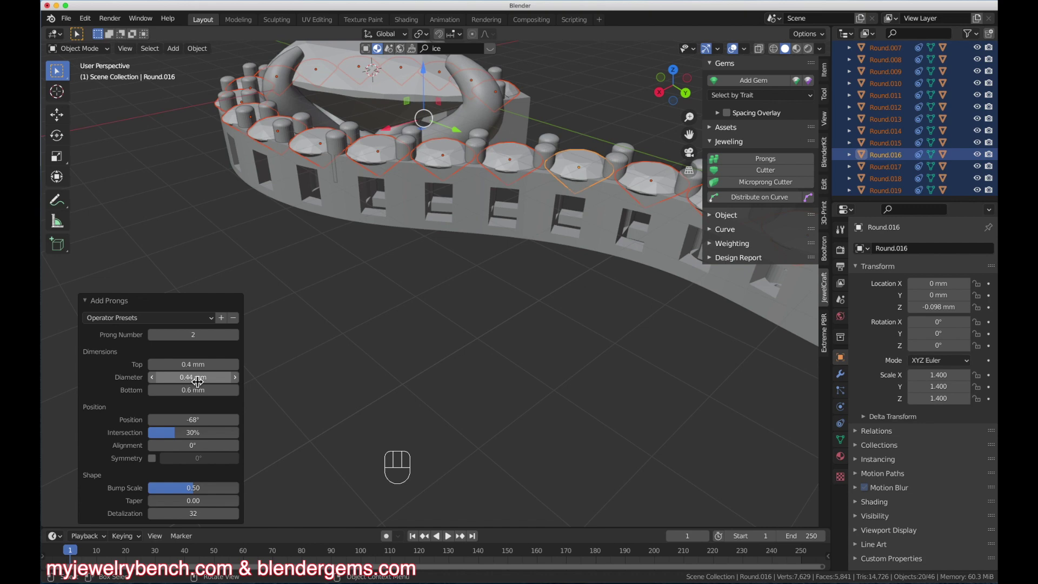
left_click_drag(197, 382, 197, 382)
middle_click_drag(221, 169, 504, 276)
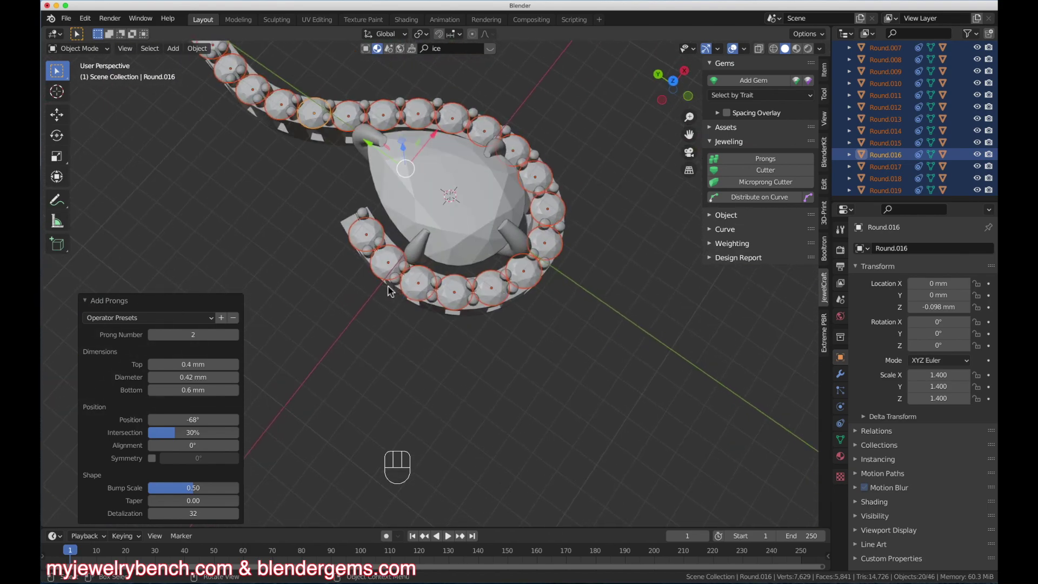
scroll(578, 351, "down", 3)
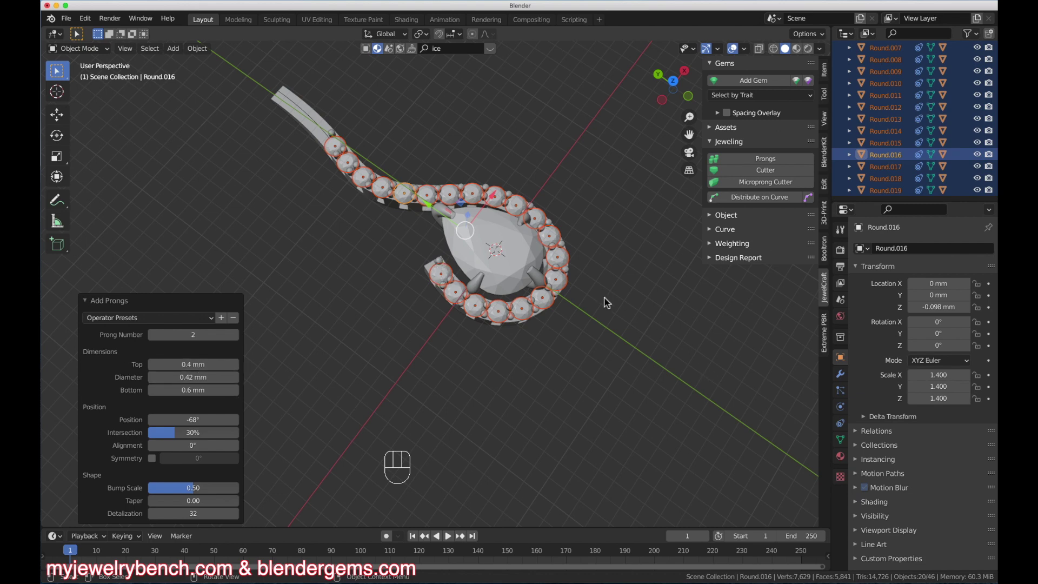
Examine the round diamonds' prongs along the frame from the right side and in perspective
key("KP_3")
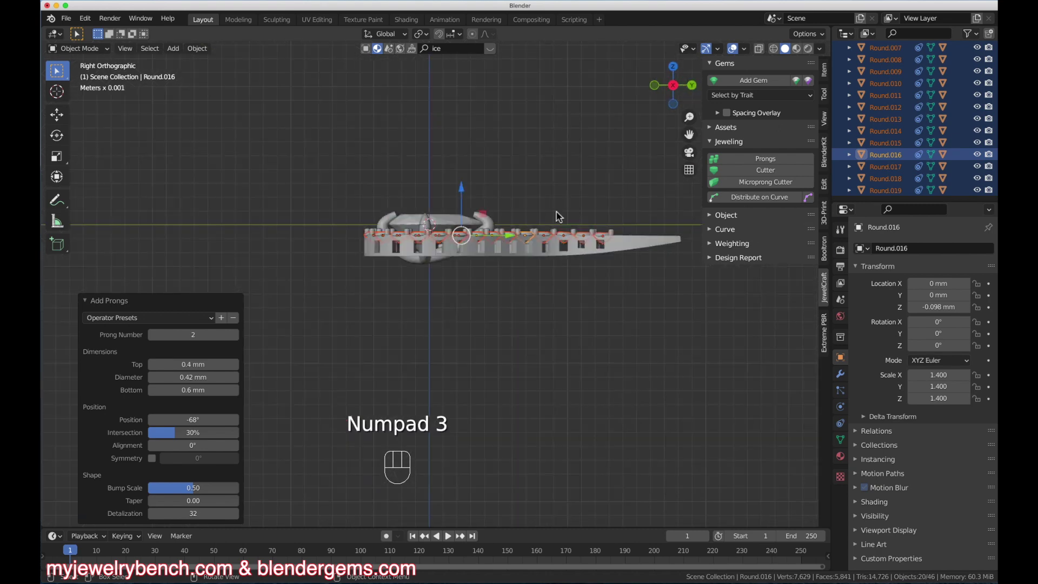
scroll(558, 217, "up", 3)
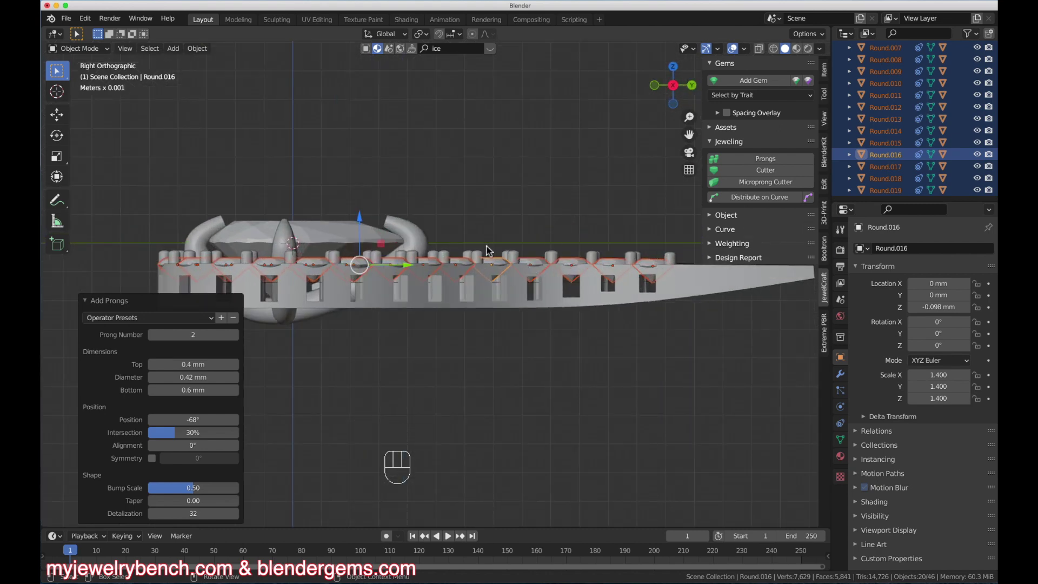
middle_click_drag(429, 277, 462, 316)
scroll(579, 324, "down", 1)
middle_click_drag(372, 310, 665, 337)
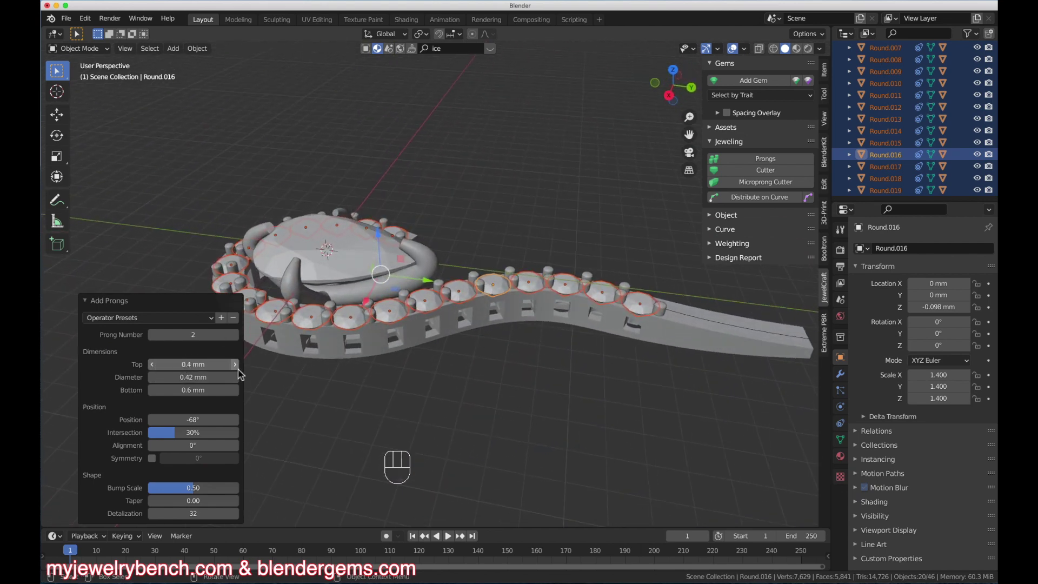
left_click_drag(186, 390, 200, 393)
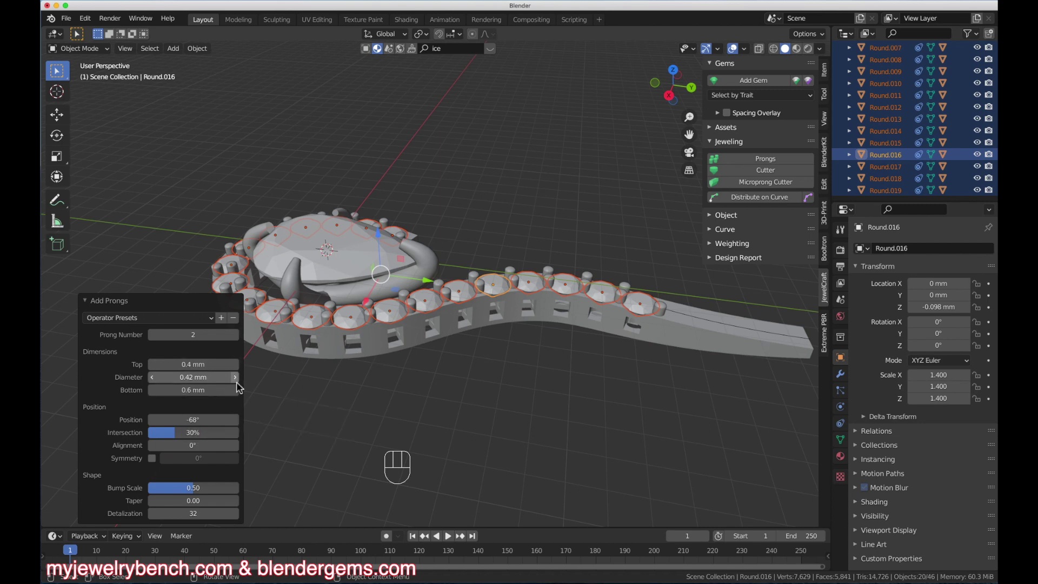
Add one JewelCraft prong to the diamond nearest the frame's tail end with Position 62° and Diameter 0.4 mm
left_click(644, 306)
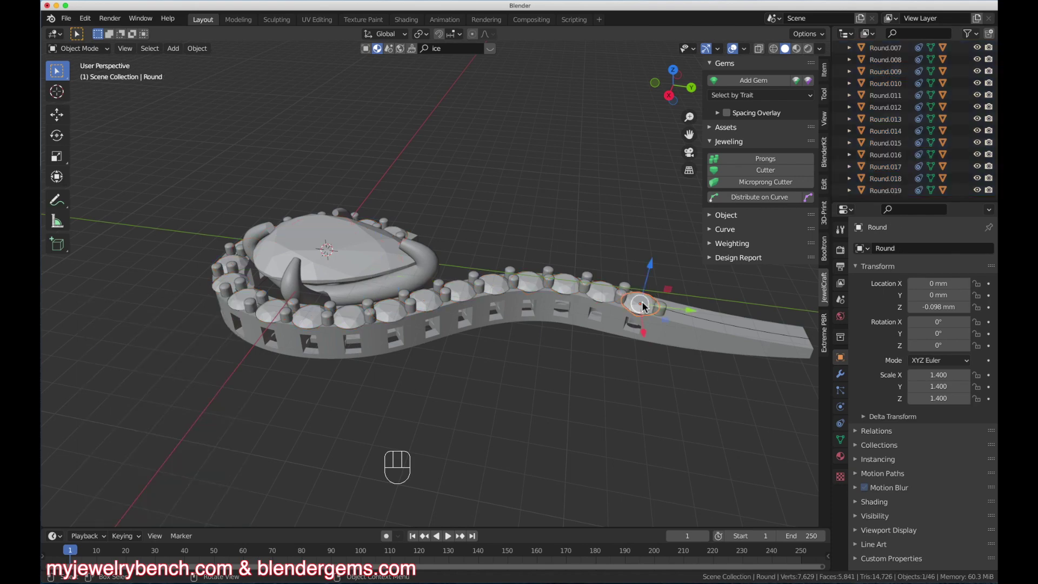
middle_click_drag(627, 303, 399, 293)
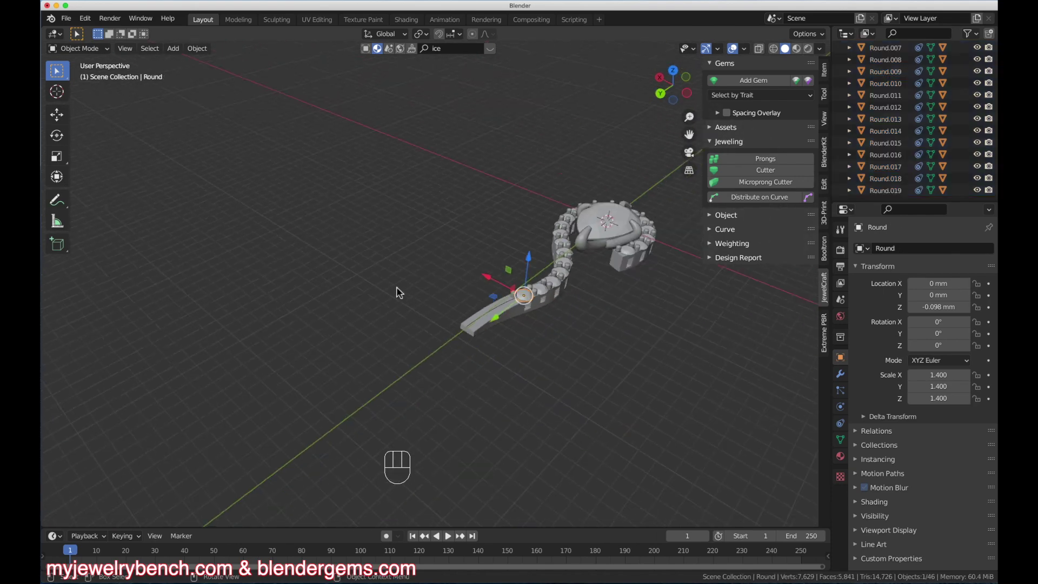
scroll(524, 269, "up", 5)
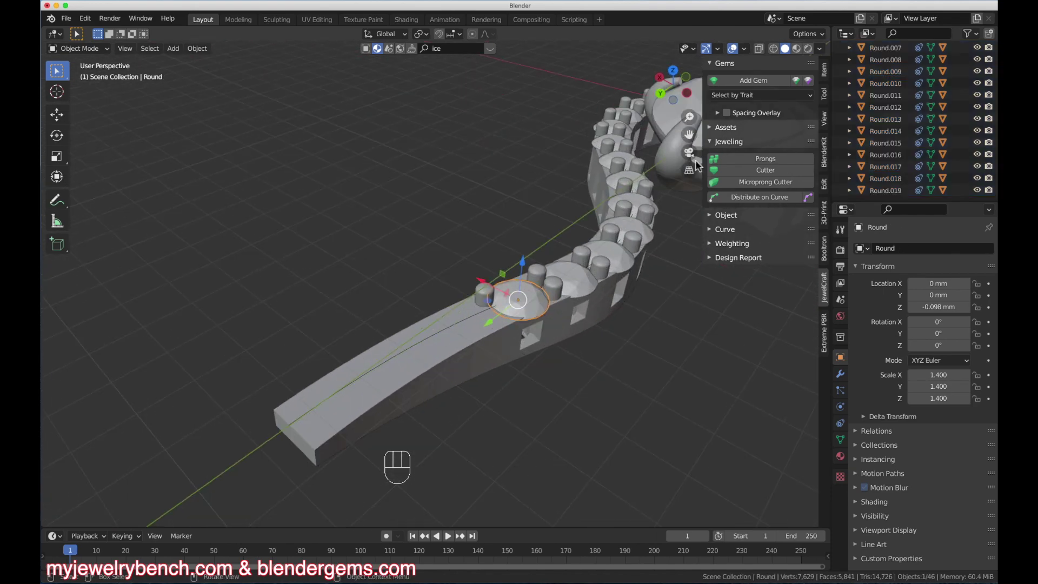
left_click(763, 157)
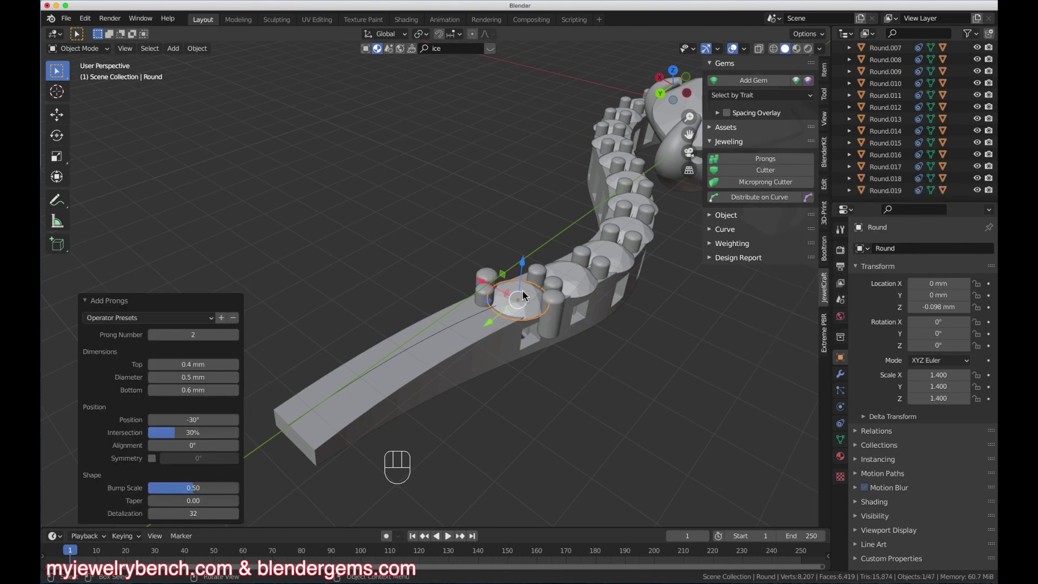
left_click(152, 336)
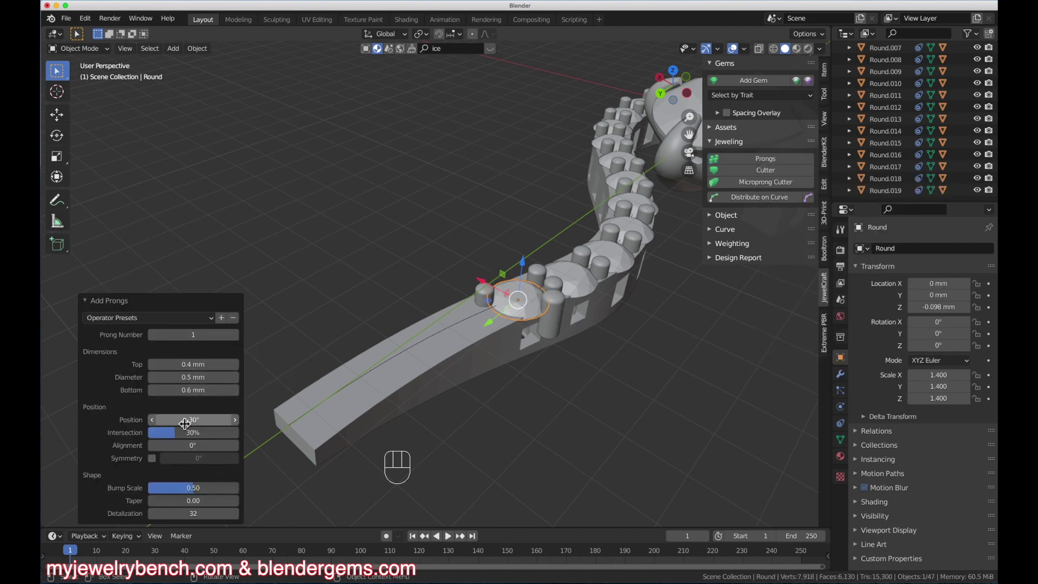
left_click_drag(193, 420, 238, 420)
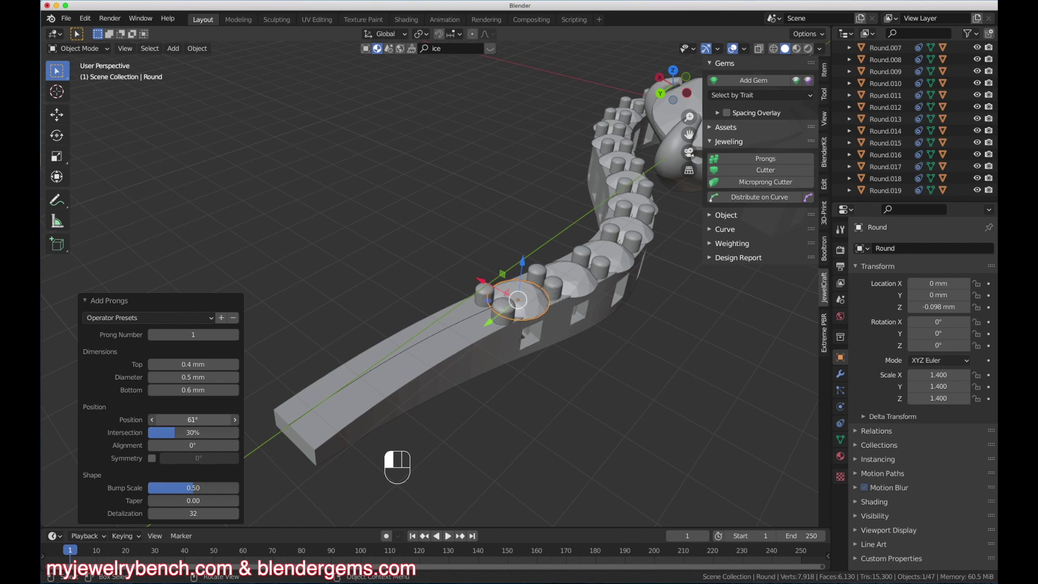
left_click(200, 377)
key("BackSpace")
type(".4")
key("Return")
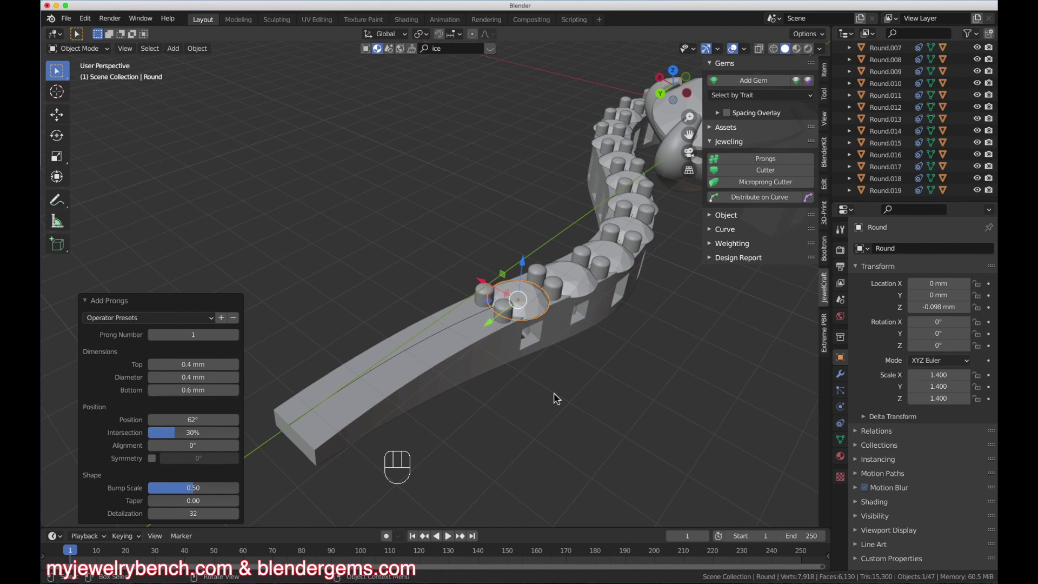
Add one JewelCraft prong with Diameter 0.4 mm to the last diamond at the frame's curled end, positioned at its free outer corner
middle_click_drag(554, 396, 386, 270)
scroll(541, 462, "up", 6)
left_click(462, 351)
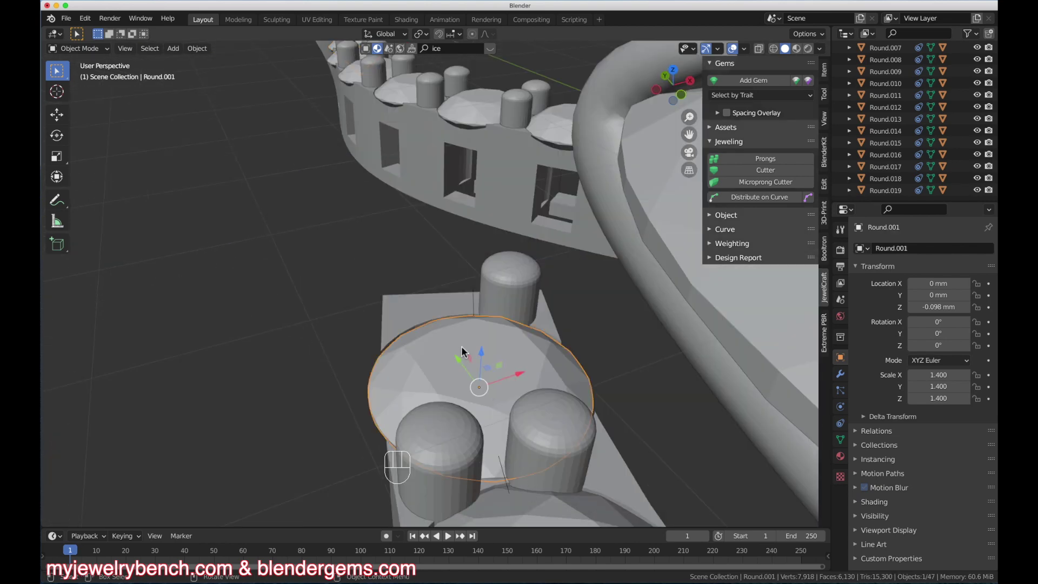
left_click(765, 158)
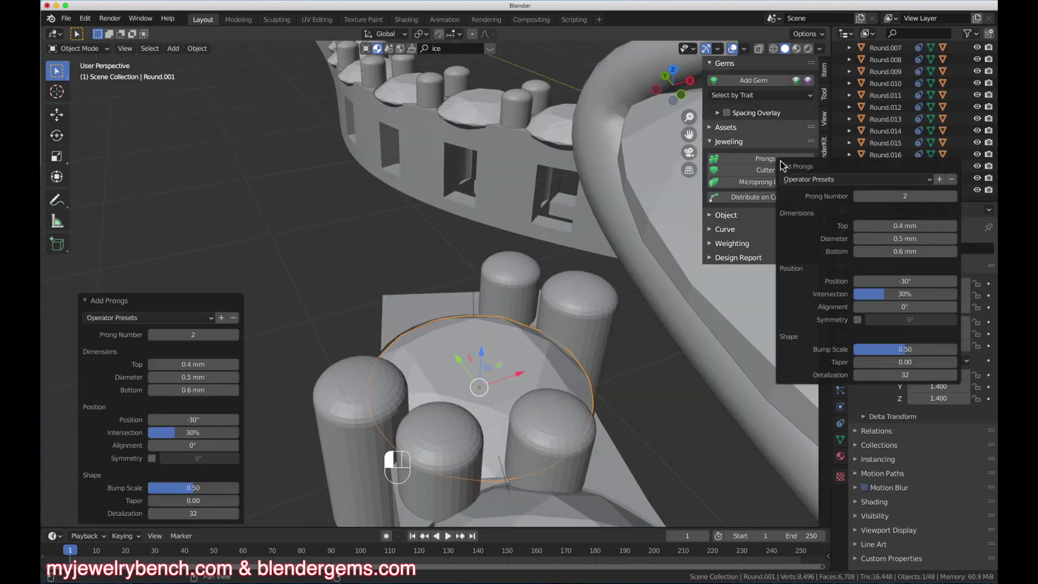
left_click(152, 334)
left_click(206, 377)
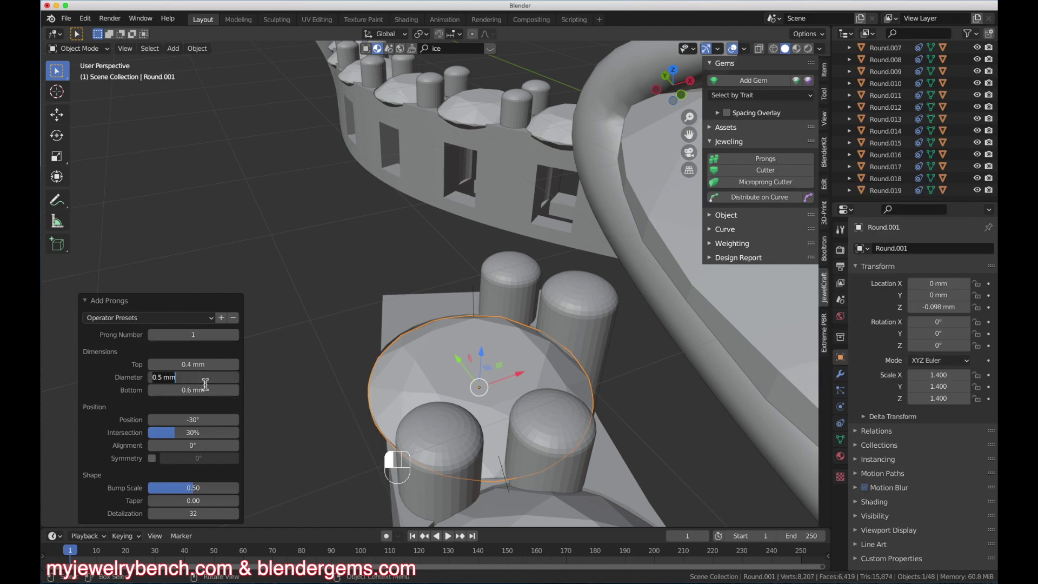
type(".4")
key("Return")
left_click_drag(181, 420, 130, 419)
left_click(259, 243)
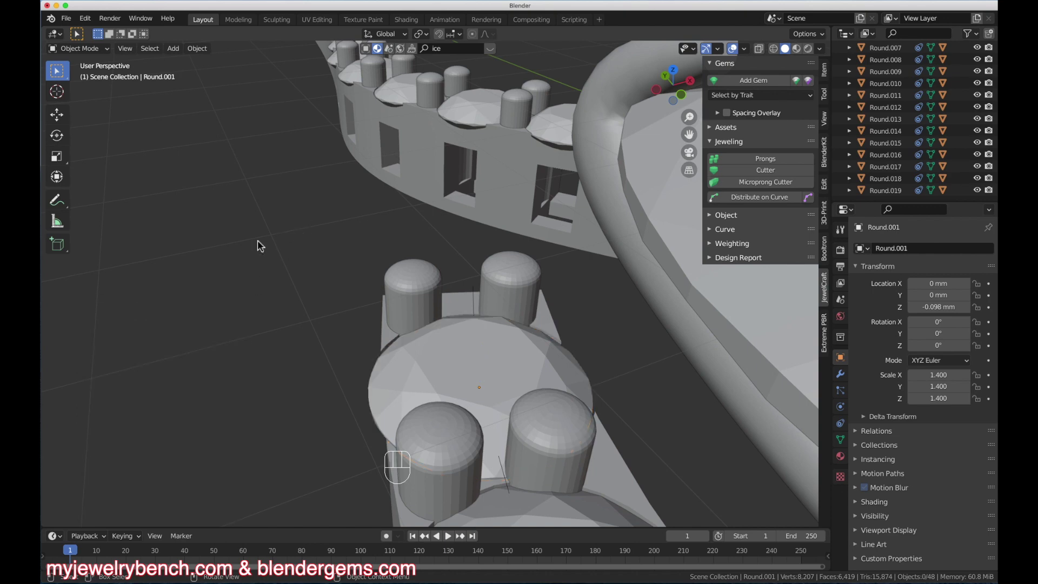
Rotate the prong pair of the second diamond from the frame's curled end by 0.975° about the global Z axis
middle_click_drag(259, 243, 255, 282)
scroll(326, 319, "down", 10)
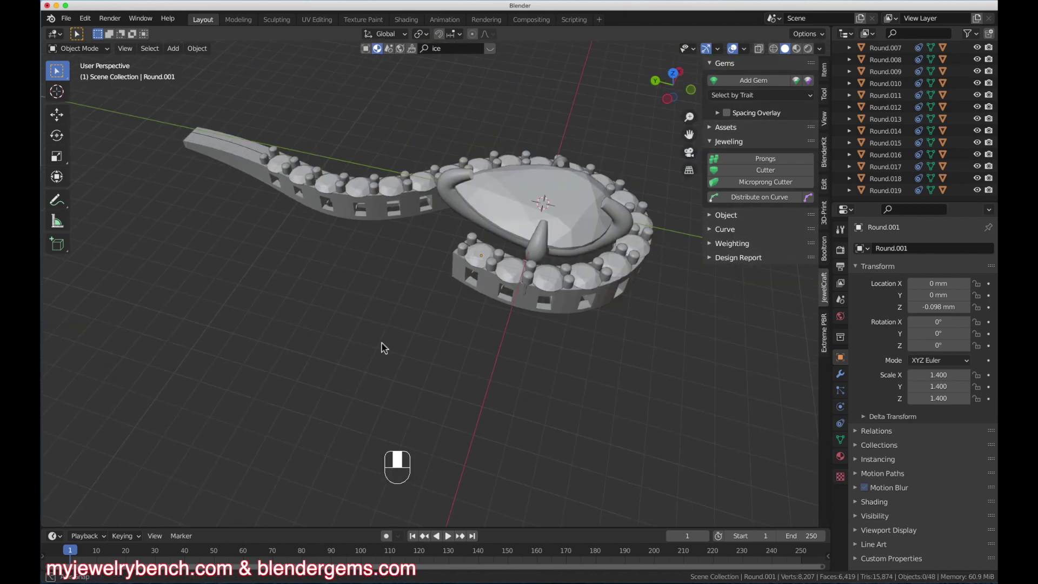
middle_click_drag(380, 347, 574, 306)
scroll(575, 306, "up", 6)
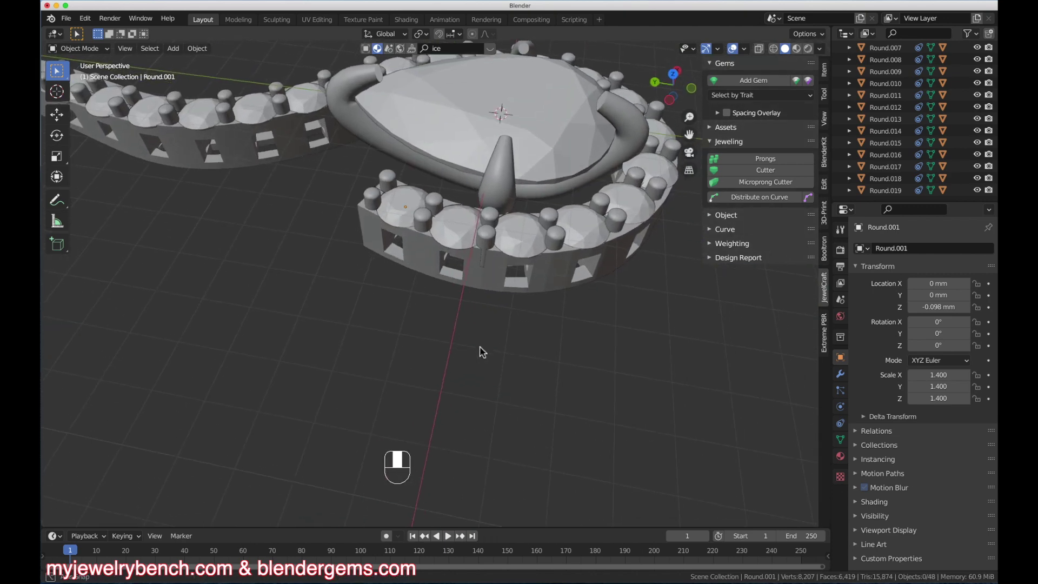
left_click(485, 240)
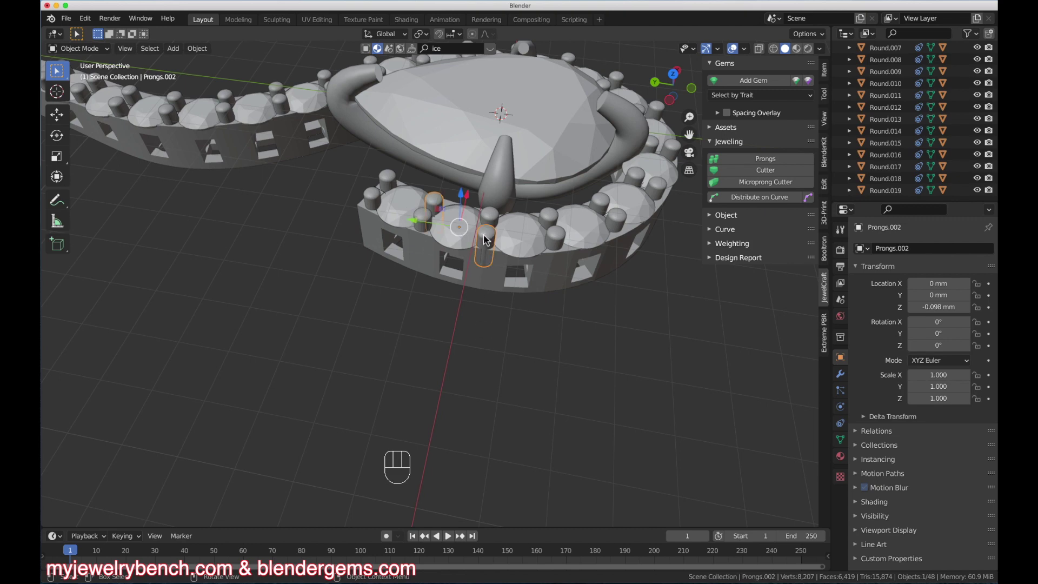
key("r")
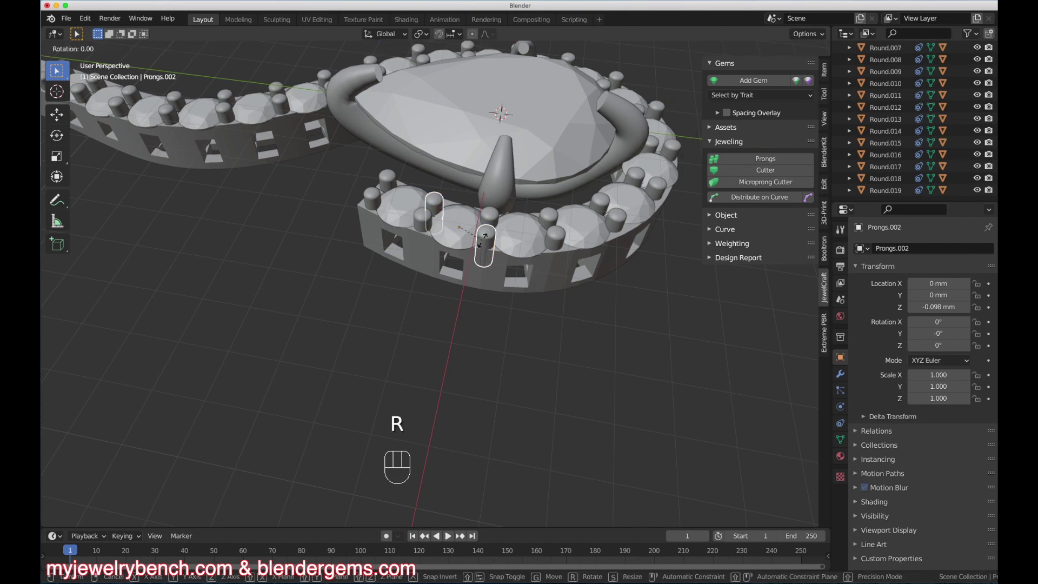
key("z")
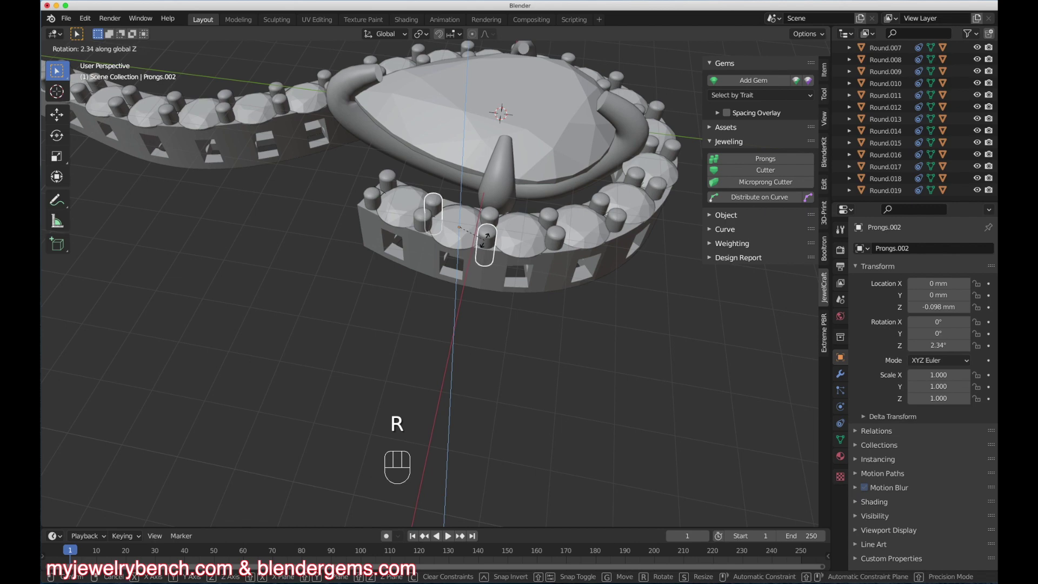
left_click(485, 241)
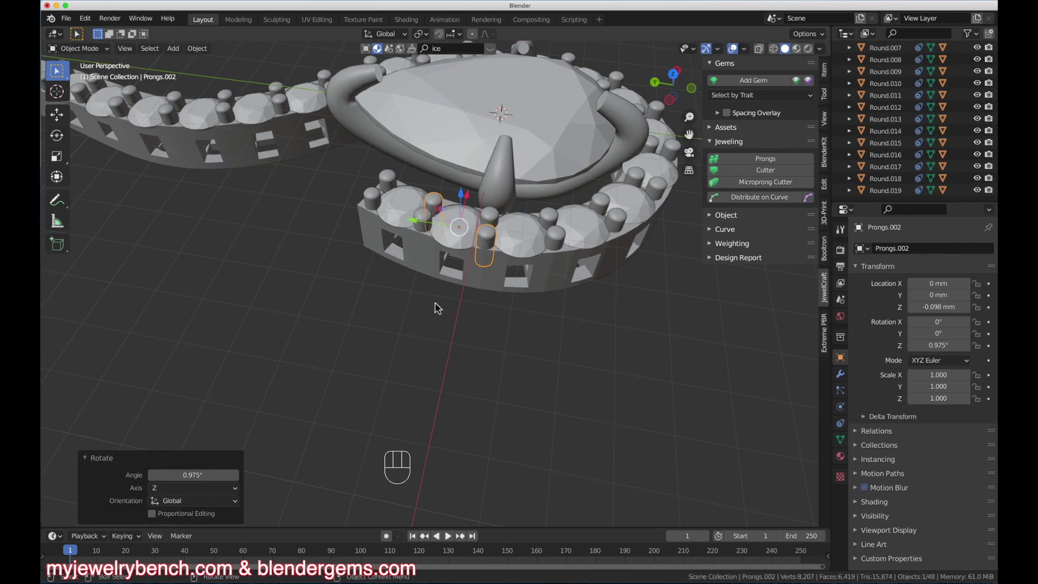
Inspect the pendant from several angles and locate the pear gem's prong curves Prongs1 and Prongs2 in the object list
middle_click_drag(433, 306, 414, 225)
middle_click_drag(313, 293, 500, 238)
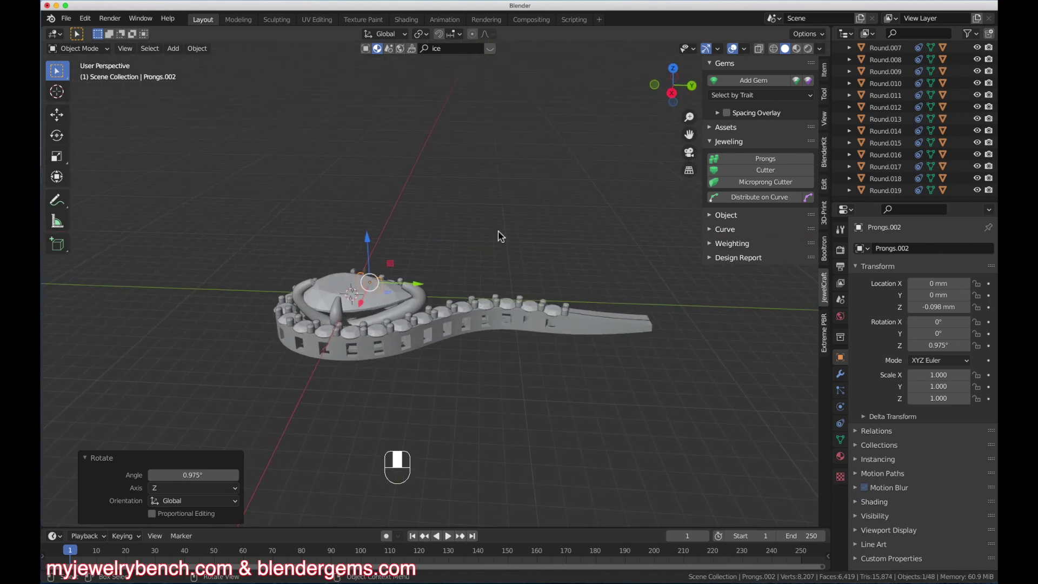
middle_click_drag(414, 354, 530, 334)
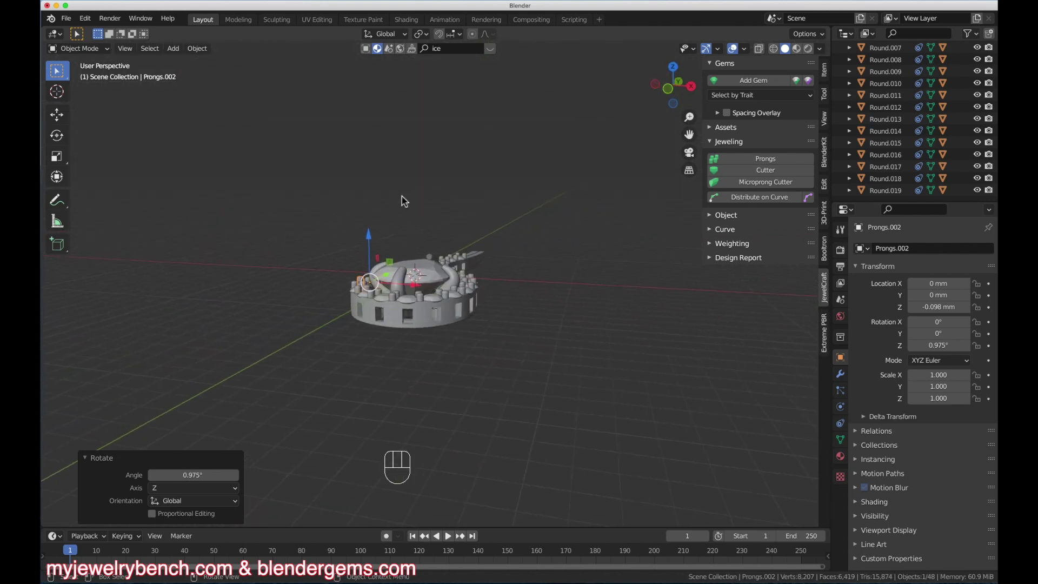
middle_click_drag(403, 200, 518, 312)
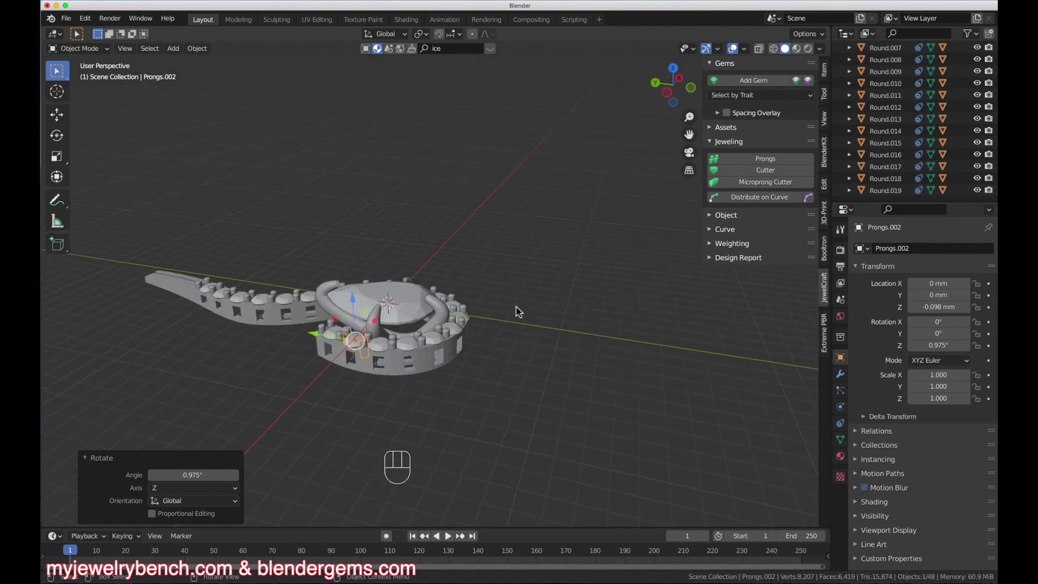
middle_click_drag(468, 270, 439, 291)
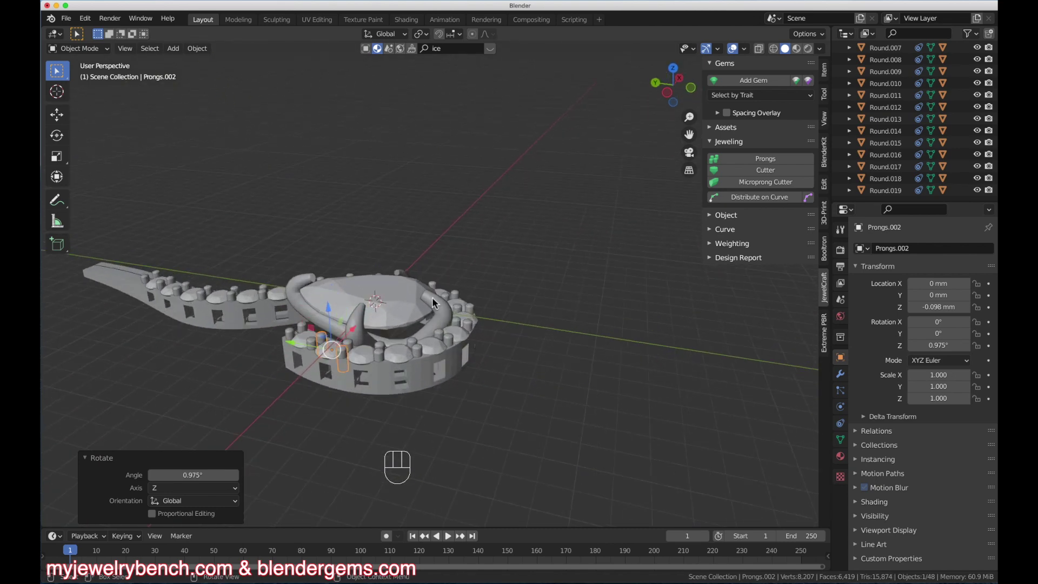
left_click(433, 301)
left_click(352, 338)
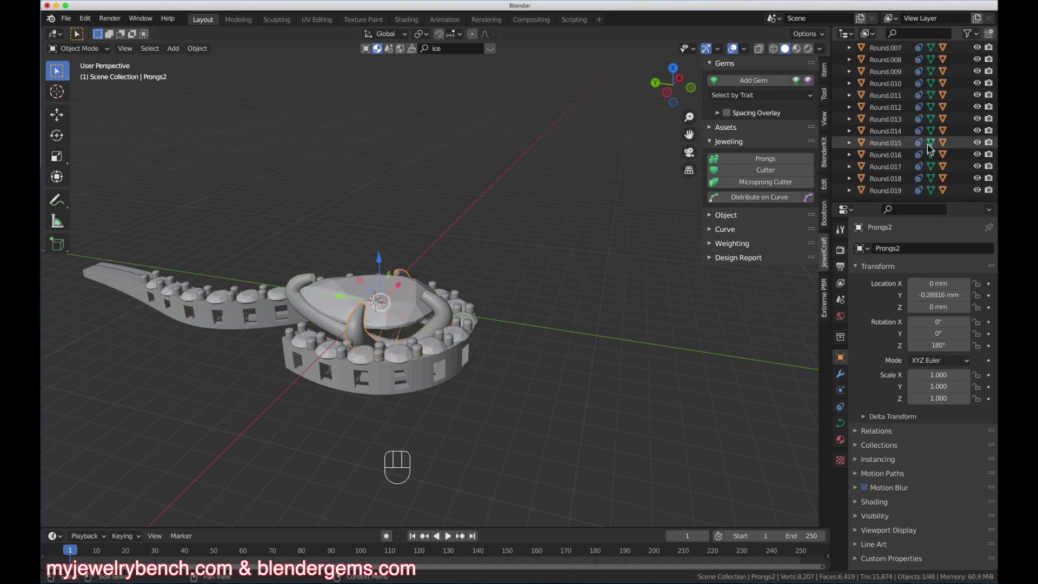
scroll(929, 149, "up", 5)
scroll(929, 149, "up", 5)
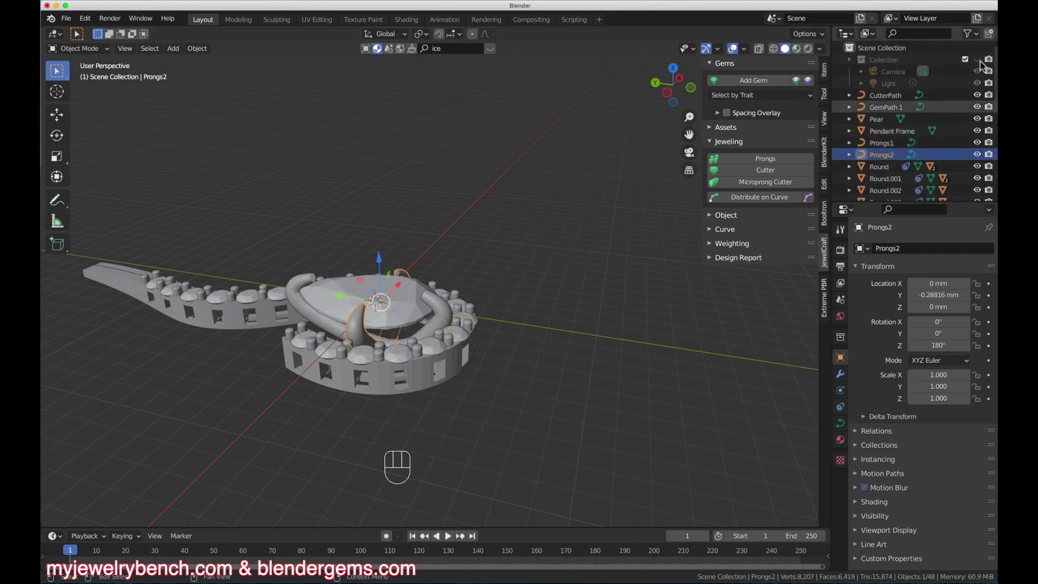
scroll(923, 135, "down", 3)
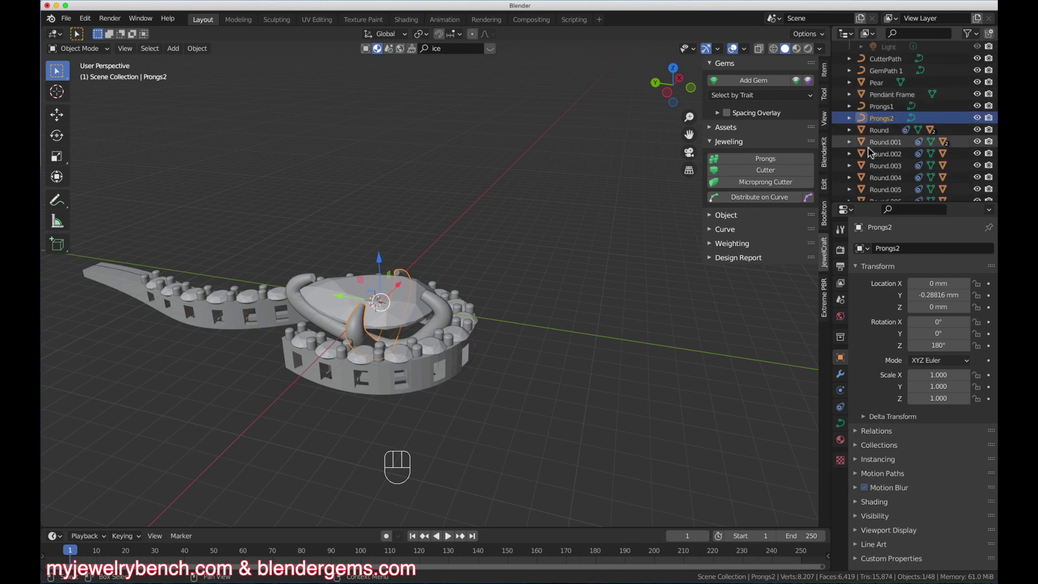
left_click(882, 107)
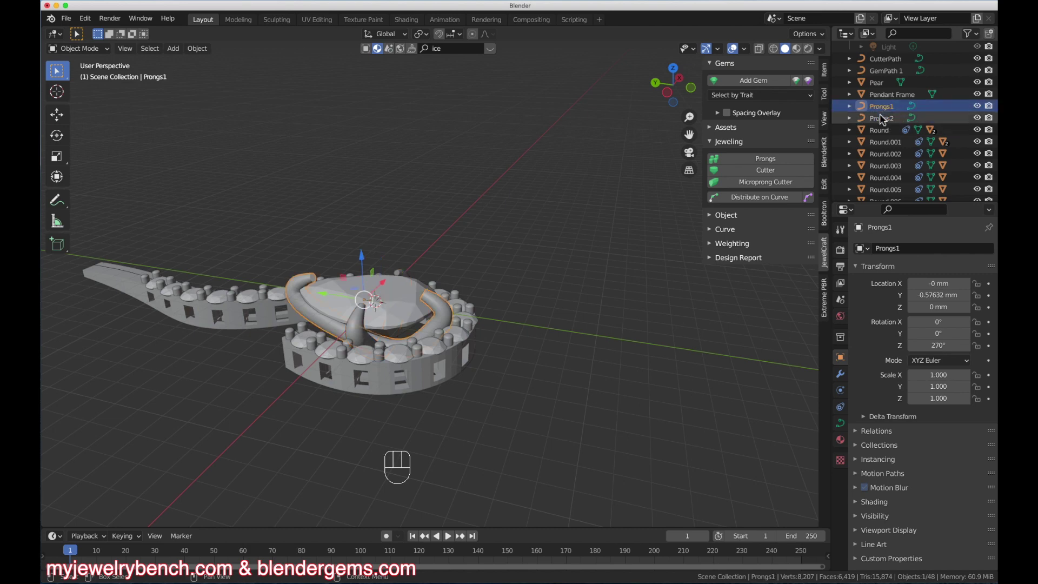
left_click(882, 118)
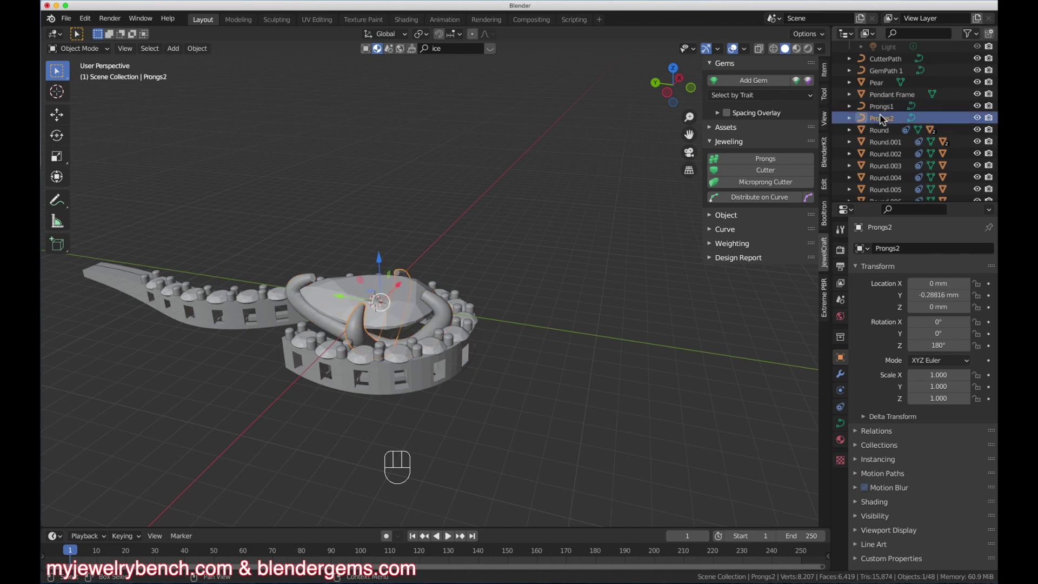
Convert the pear gem's two prong curves, Prongs1 and Prongs2, to meshes
left_click(441, 306)
right_click(441, 307)
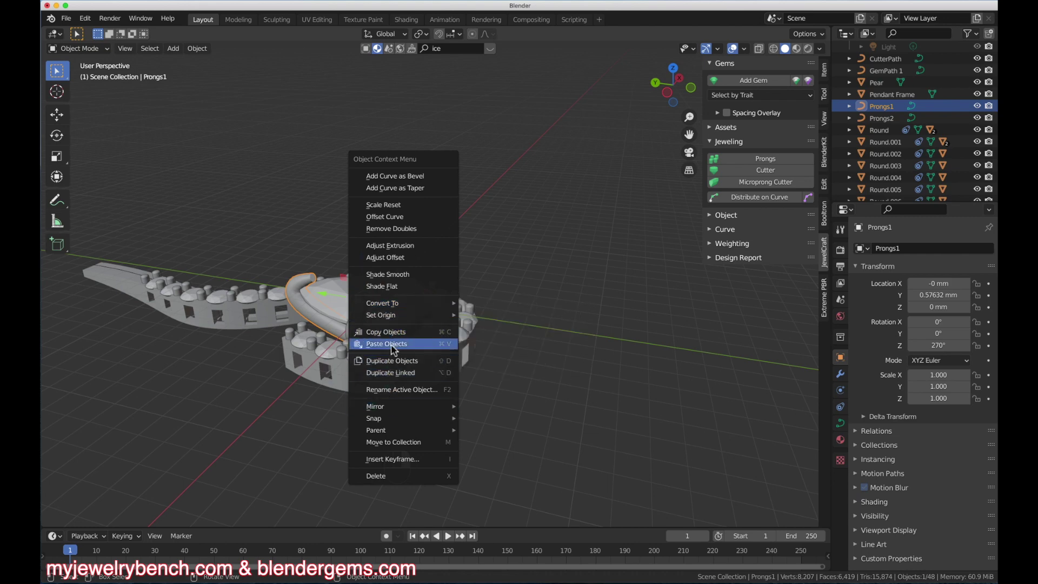
mouse_move(384, 304)
left_click(488, 315)
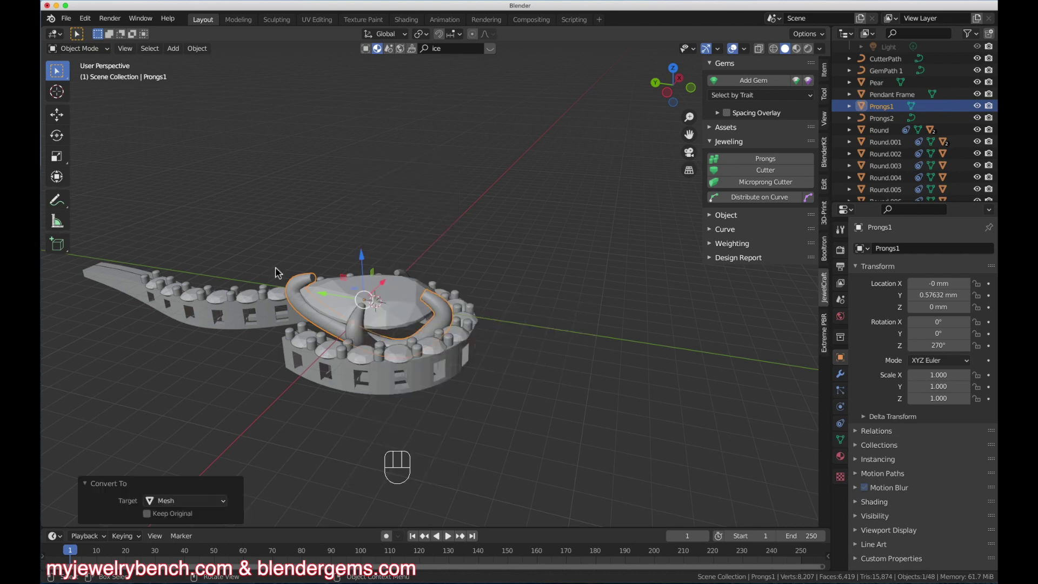
left_click(350, 326)
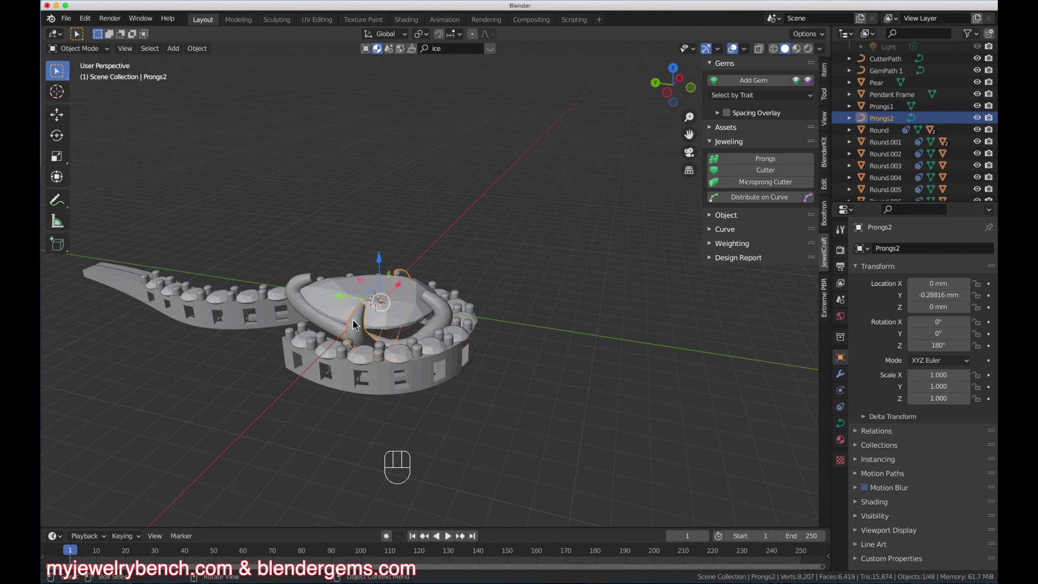
right_click(355, 325)
mouse_move(356, 325)
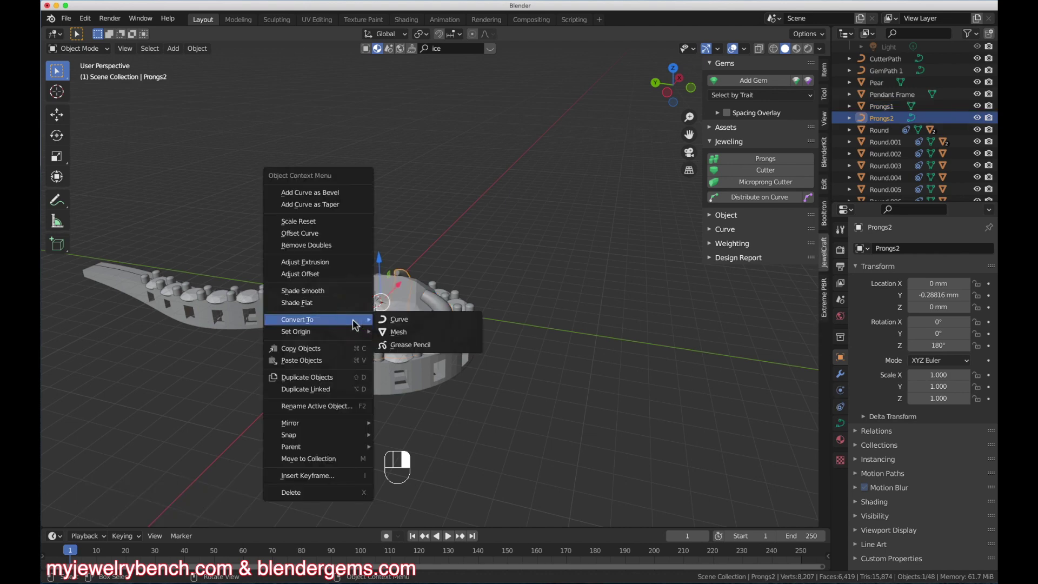
left_click(398, 331)
middle_click_drag(566, 332, 460, 315)
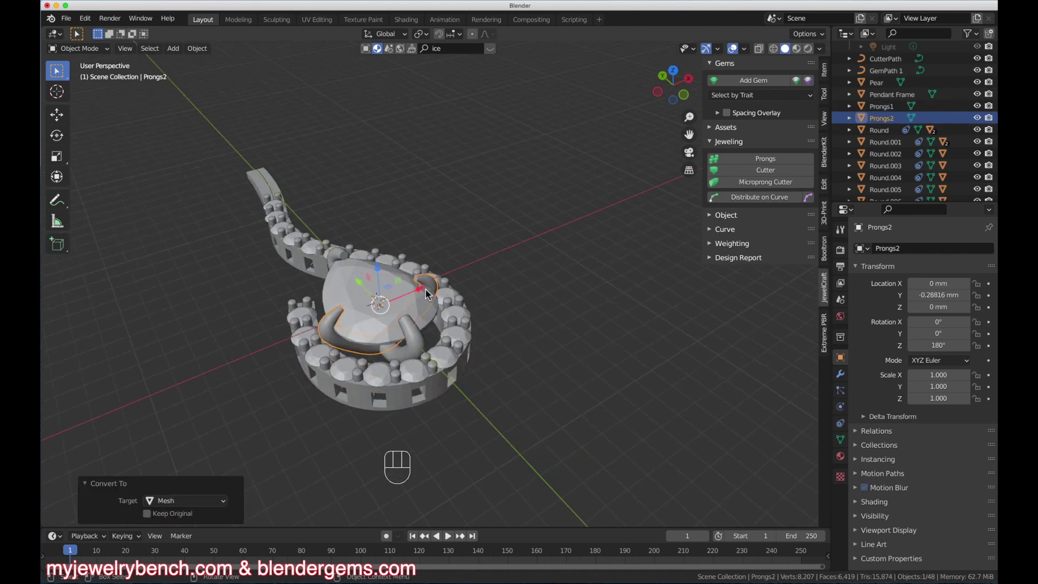
Add a NURBS path curve at the world origin for a support bar beneath the pear gem
middle_click_drag(430, 273, 620, 218)
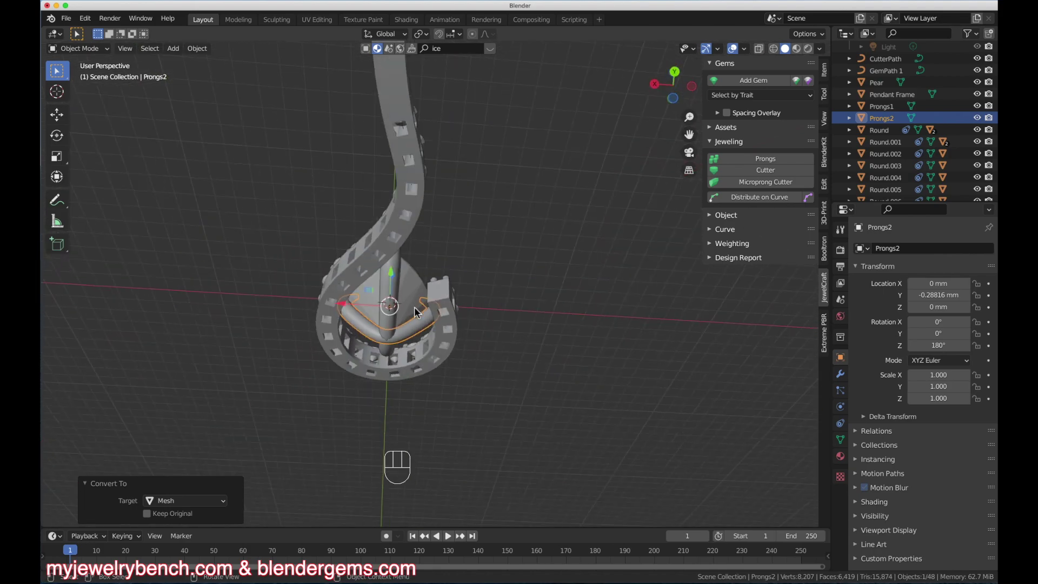
middle_click_drag(415, 307, 582, 202)
scroll(348, 364, "up", 3)
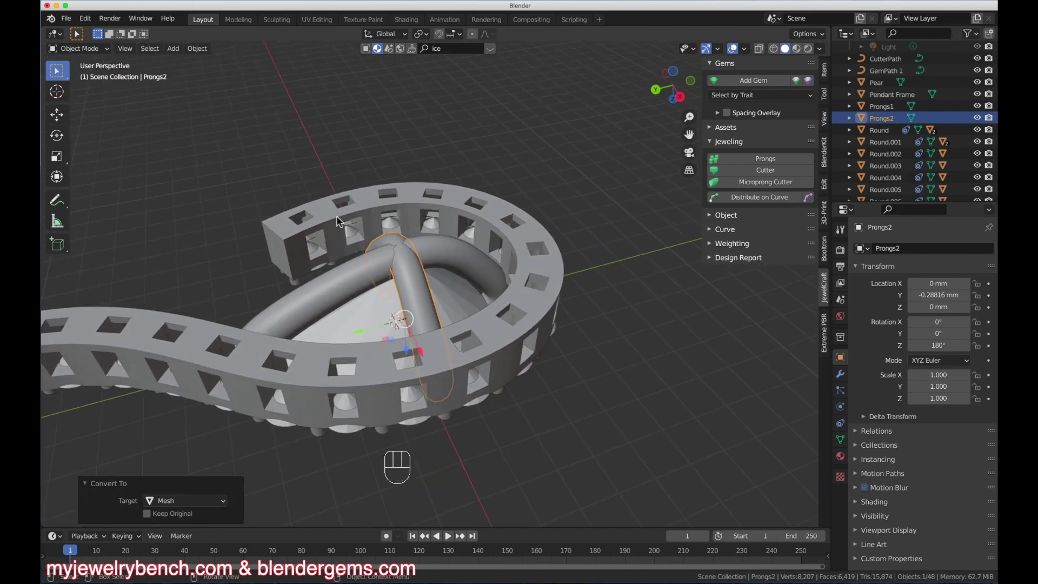
middle_click_drag(338, 222, 398, 246)
key("shift")
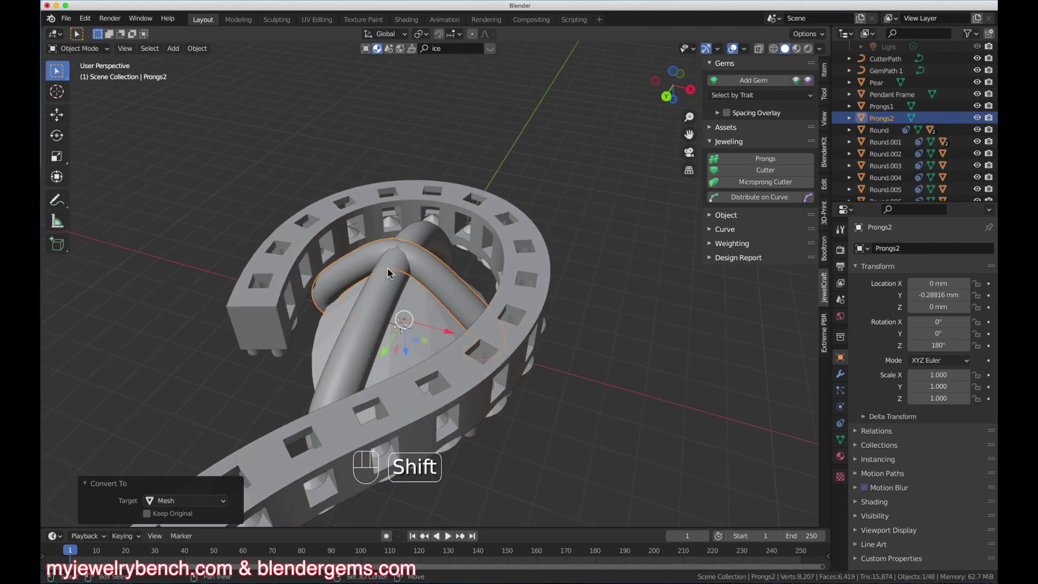
key("shift+a")
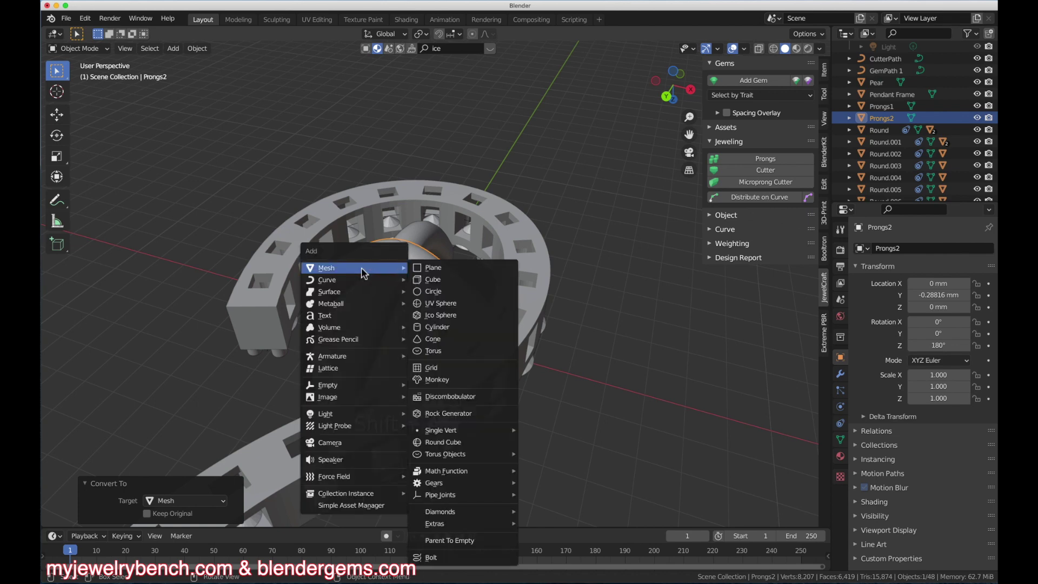
mouse_move(341, 281)
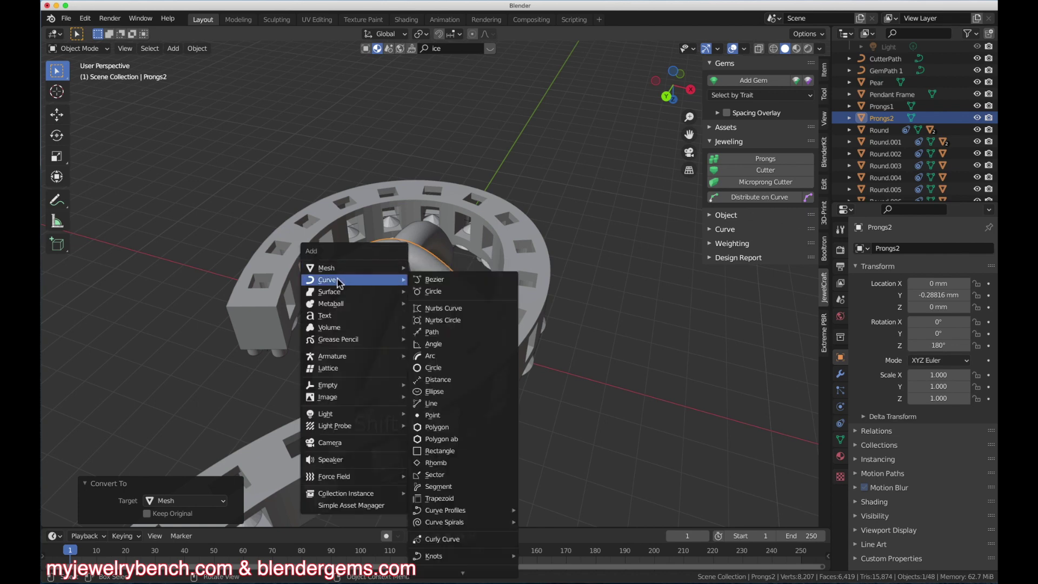
left_click(449, 341)
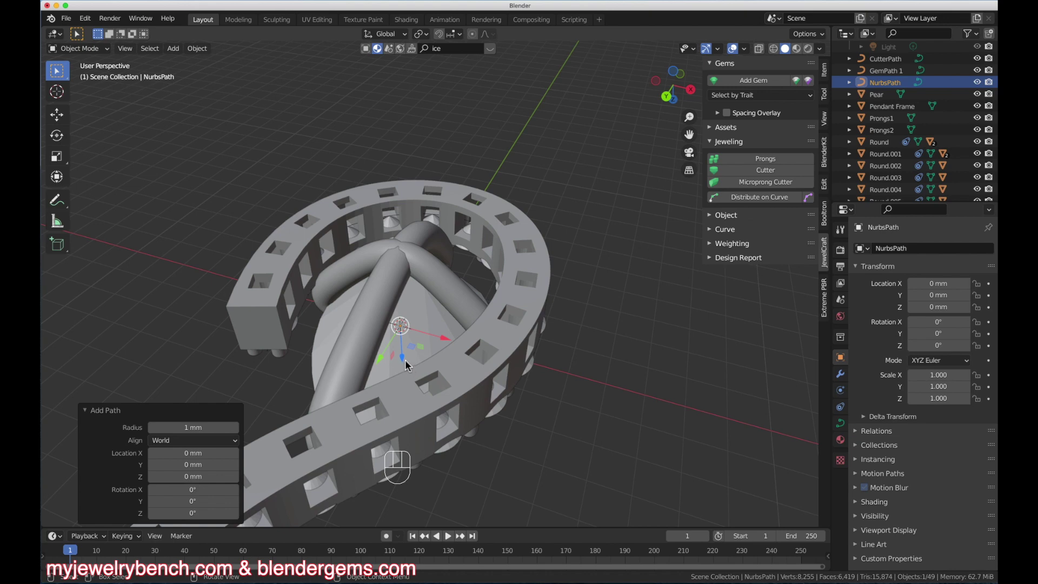
Move the new path -2.8437 mm along global Z and scale it uniformly by 1.488 to span the frame
key("g")
key("z")
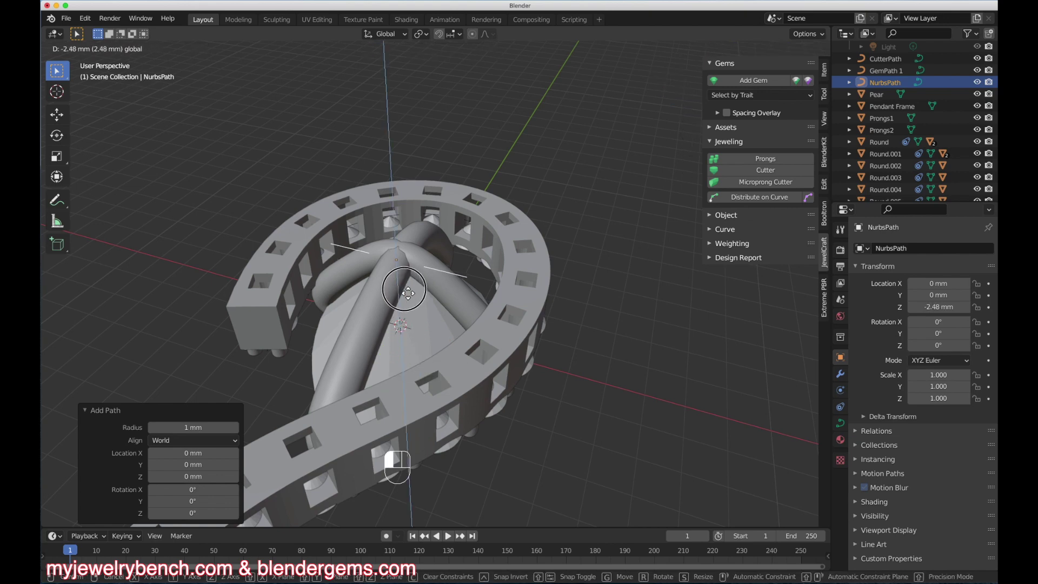
left_click(408, 282)
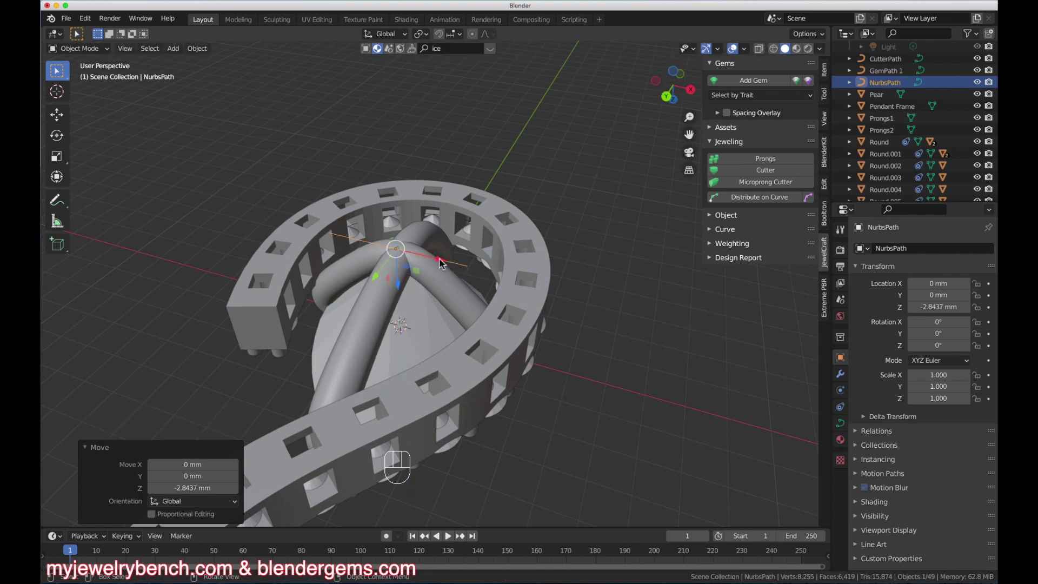
middle_click_drag(409, 281, 323, 284)
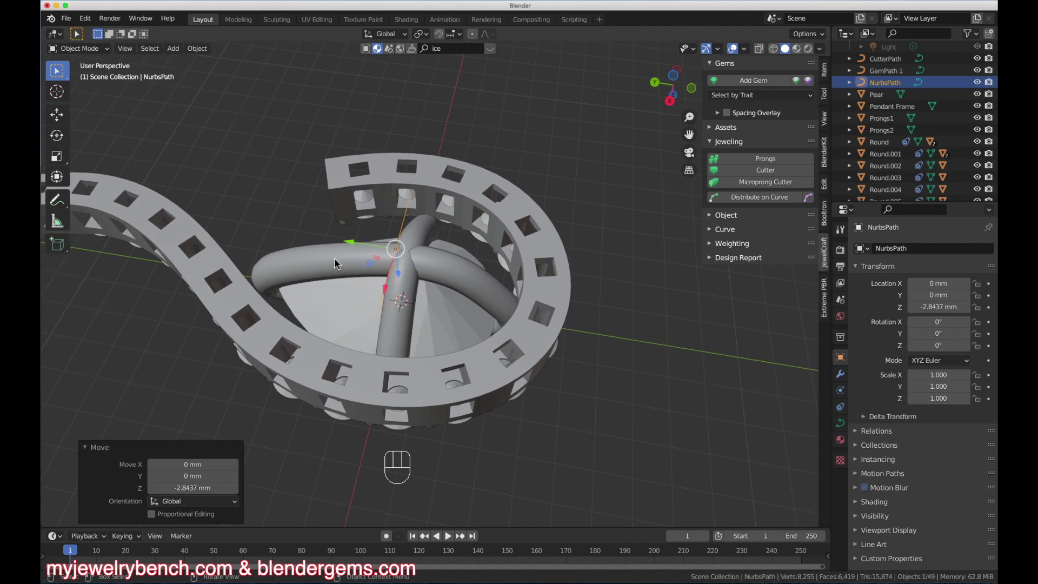
key("KP_7")
key("KP_9")
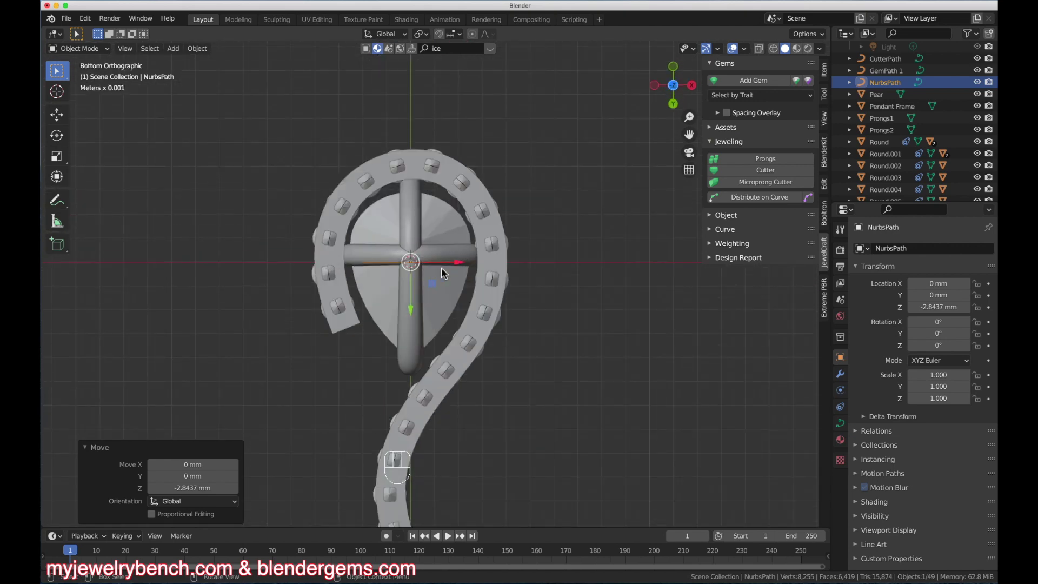
key("s")
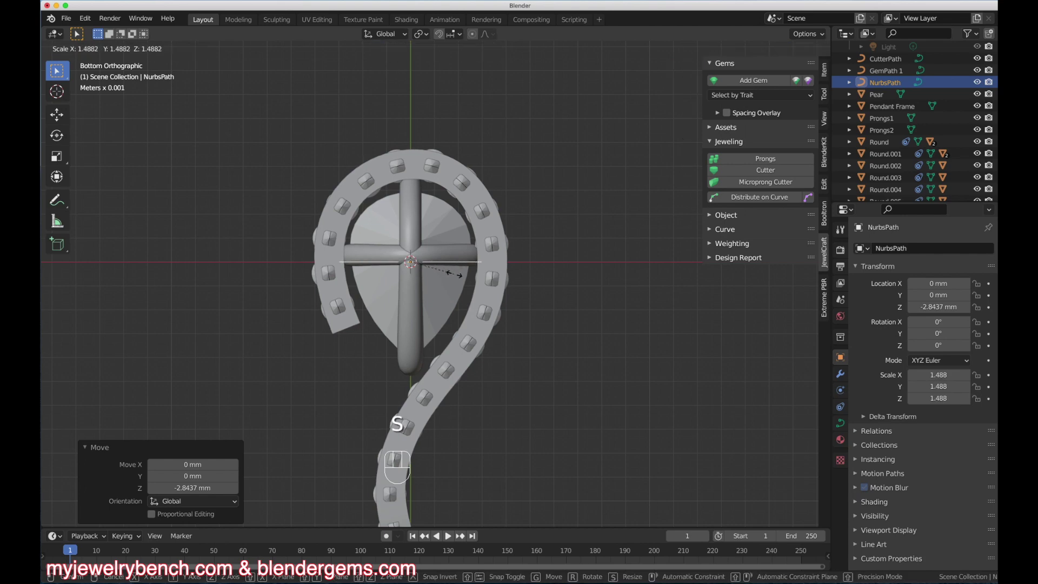
left_click(454, 275)
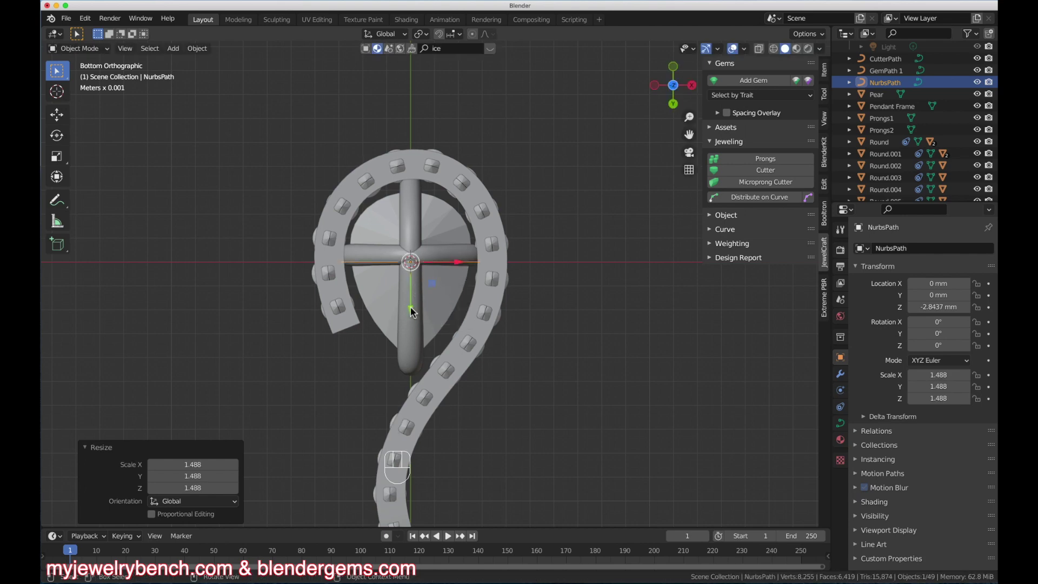
Reposition the path toward the pear's pointed end at about Y 0.995 mm and Z -1.924 mm
left_click_drag(411, 310, 416, 341)
middle_click_drag(416, 342, 389, 410)
left_click_drag(401, 264, 398, 229)
left_click_drag(421, 281, 413, 283)
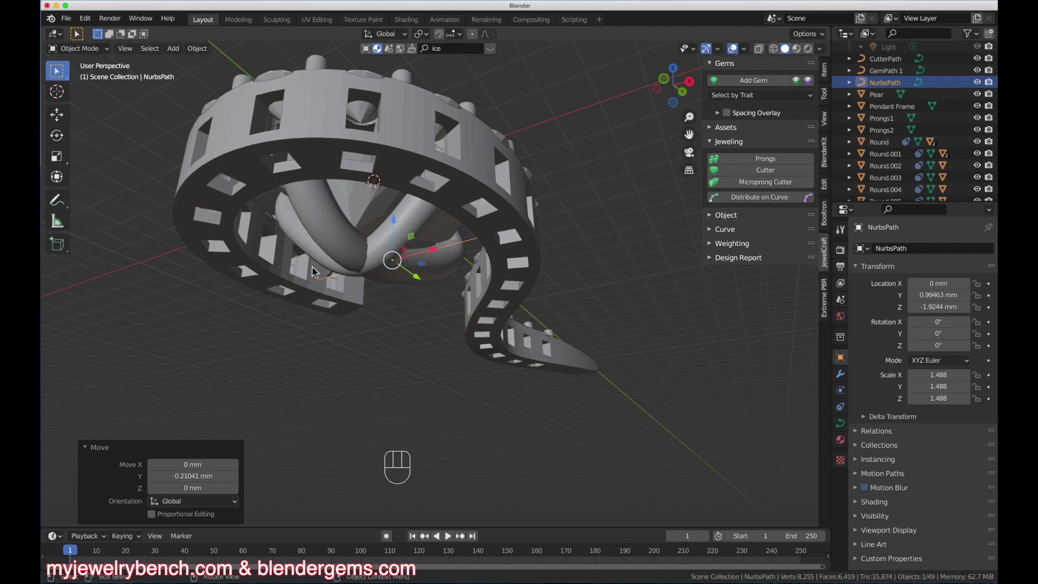
Shift the path 0.1717 mm along global Y, checking where its ends meet the frame's inner walls
scroll(316, 272, "up", 5)
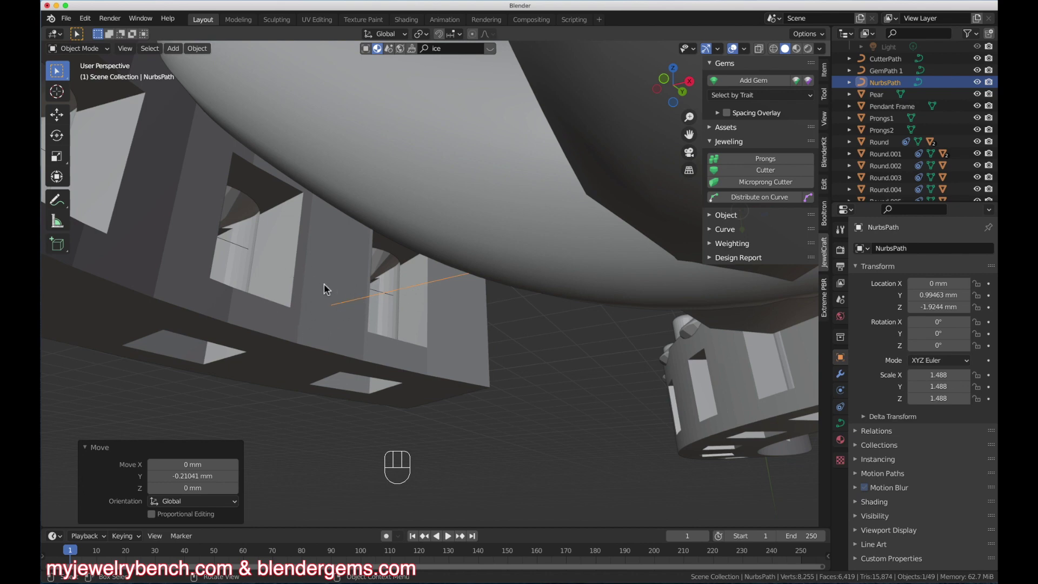
scroll(382, 355, "down", 6)
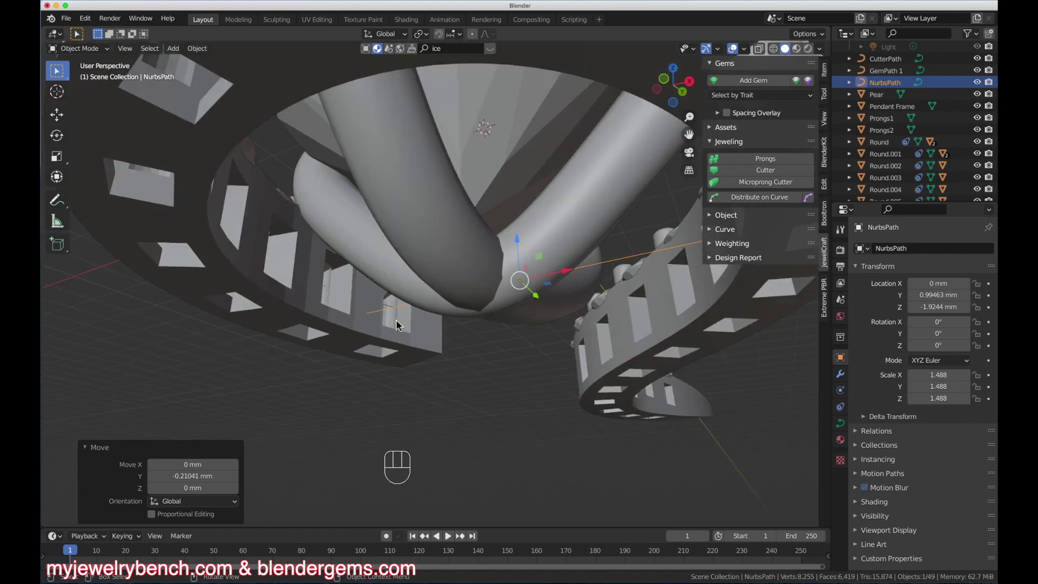
middle_click_drag(382, 355, 558, 281)
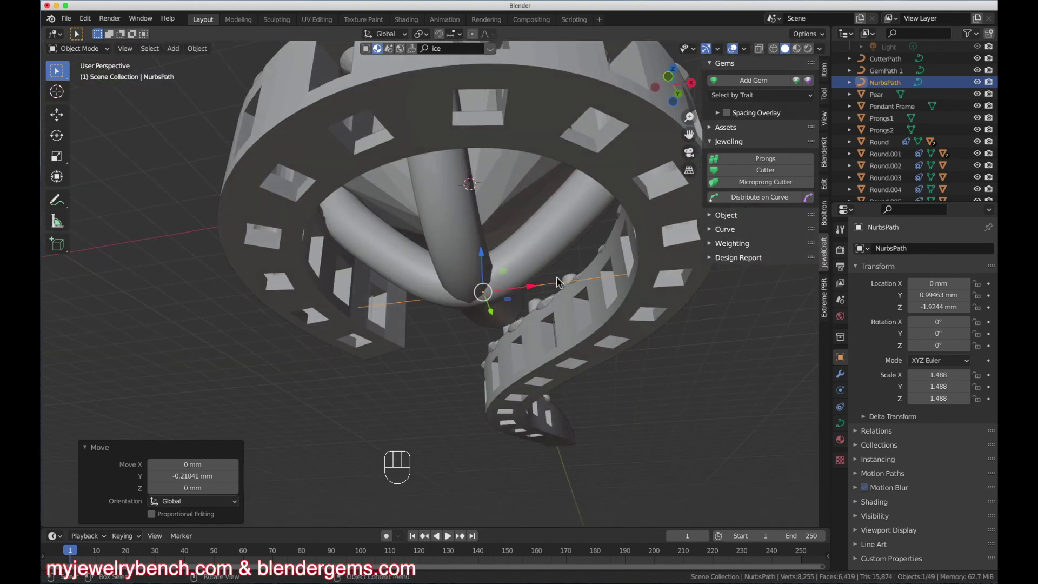
middle_click_drag(421, 296, 415, 271)
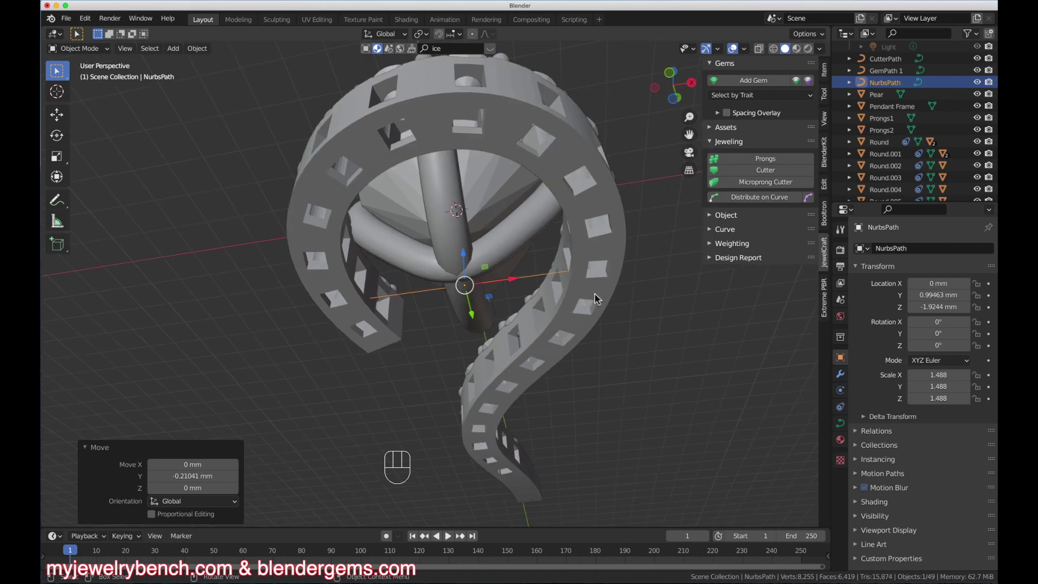
middle_click_drag(557, 294, 704, 292)
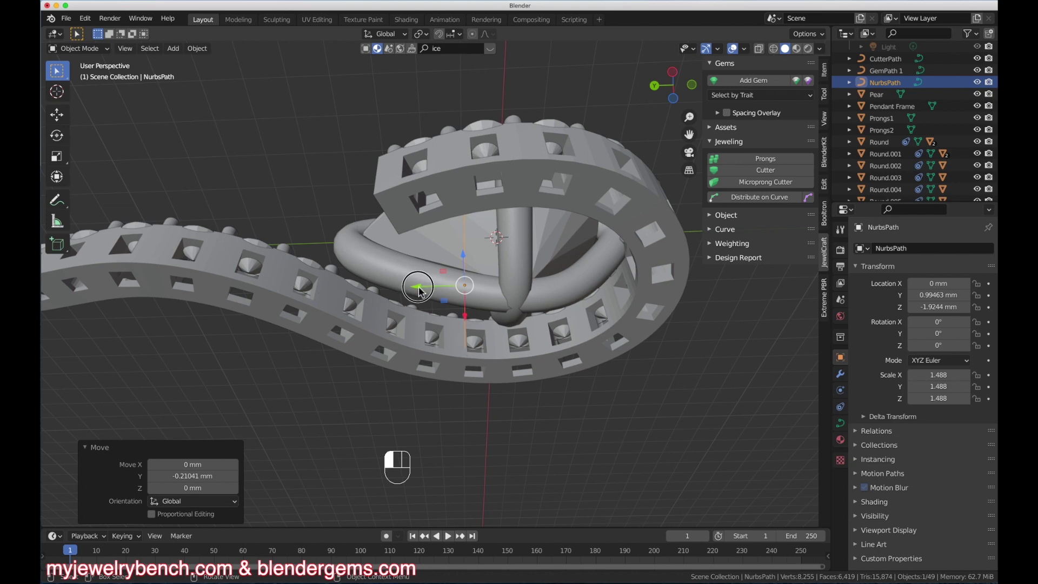
left_click_drag(420, 289, 413, 292)
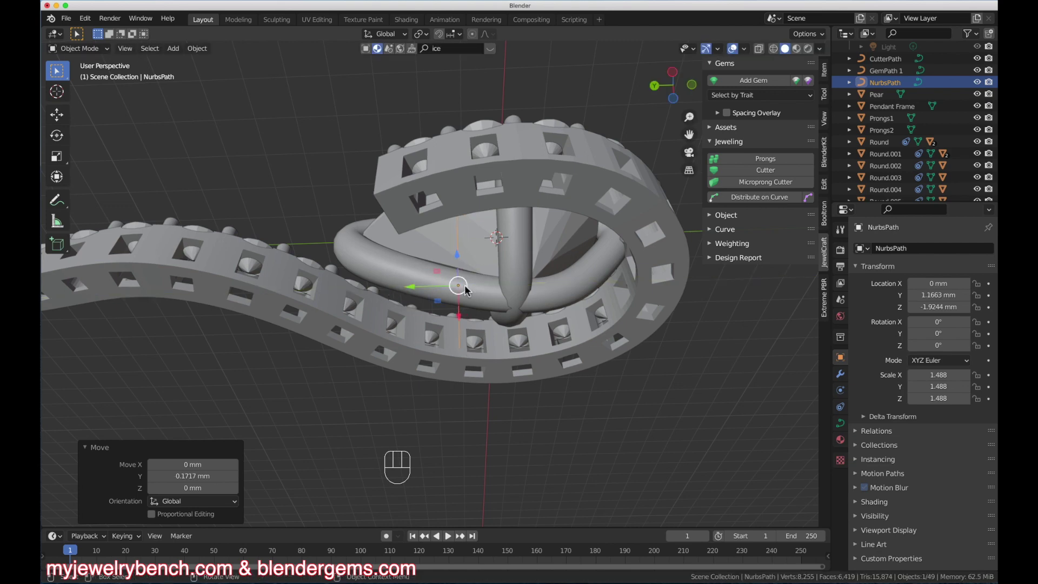
Rotate the path 2.81° about global Z and move it -0.072966 mm along Y to align with the frame
middle_click_drag(413, 292, 319, 256)
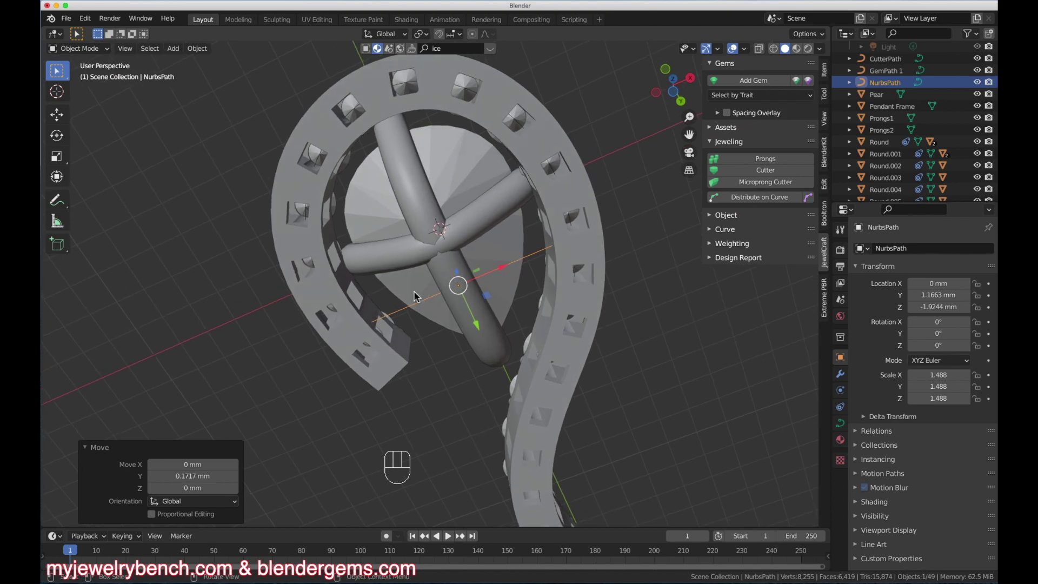
scroll(461, 301, "up", 2)
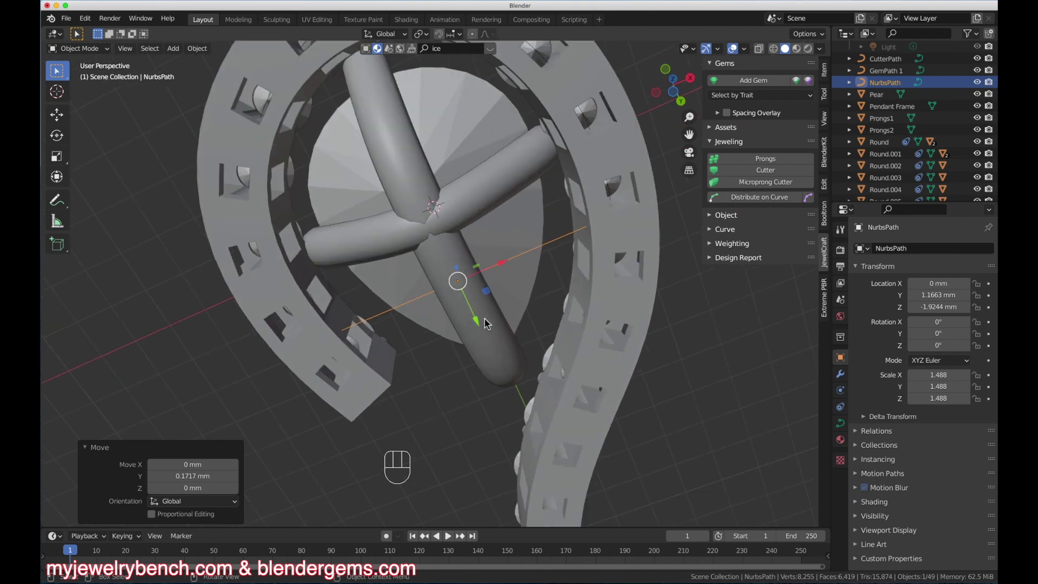
key("r")
key("z")
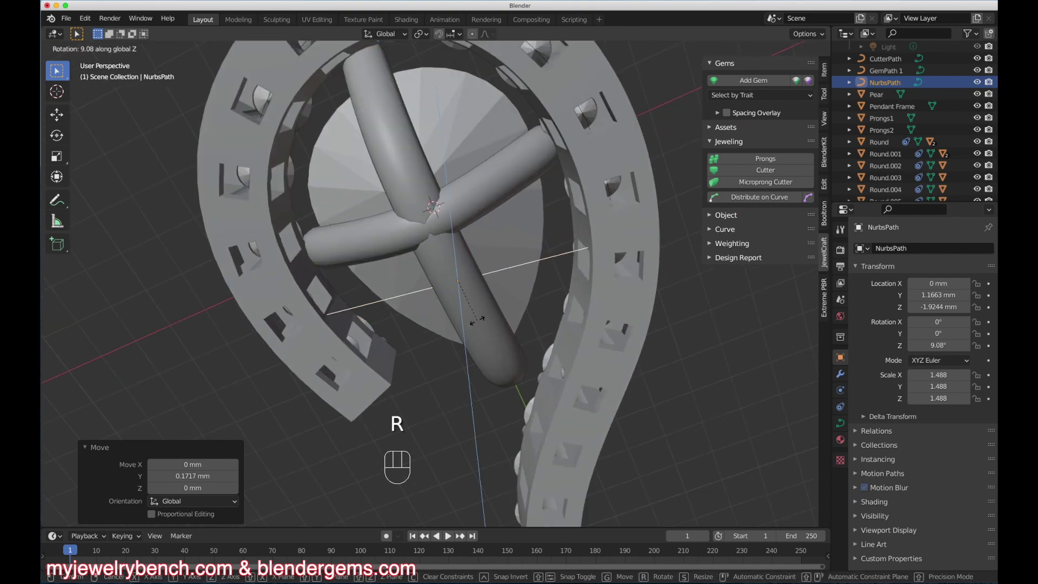
left_click(522, 375)
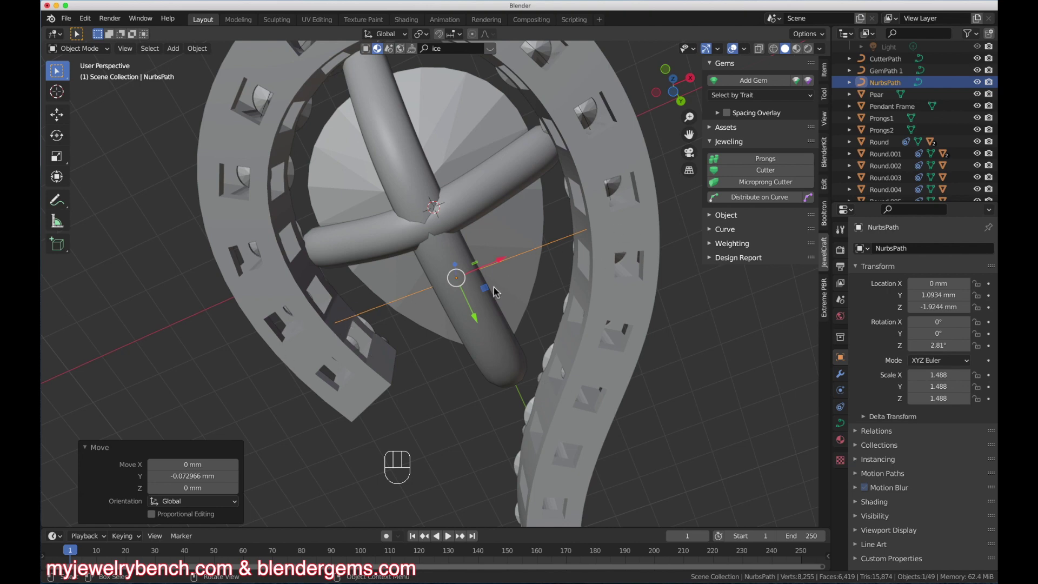
Give the path a round bevel with a depth of 0.18 mm to form a solid bar
middle_click_drag(482, 276, 477, 304)
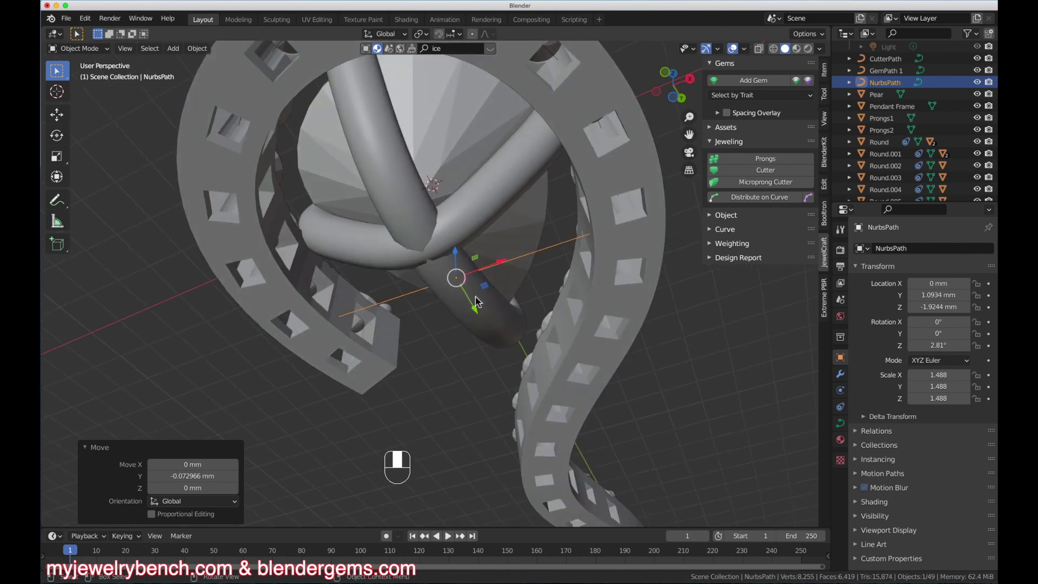
left_click(841, 424)
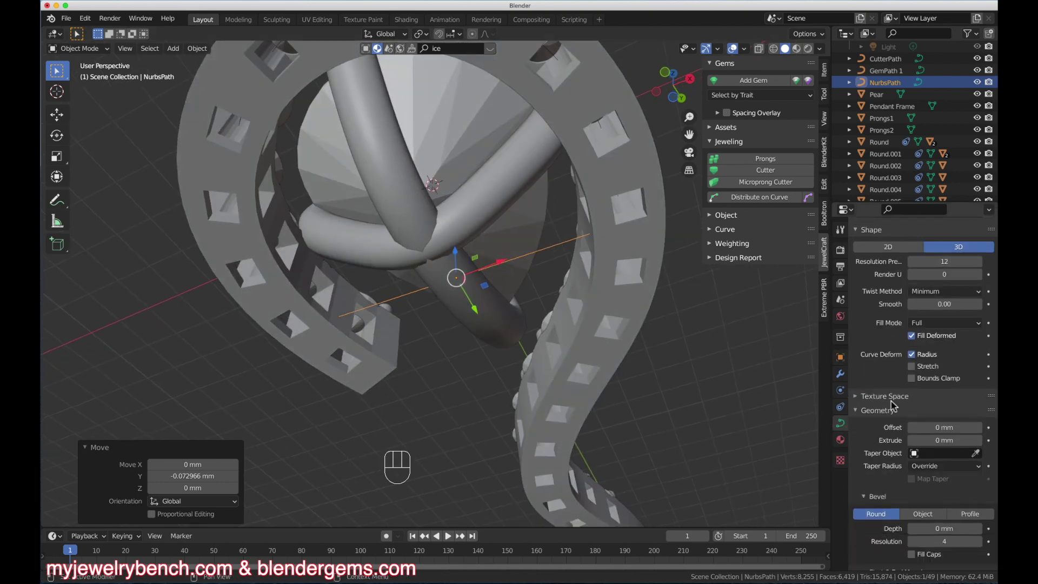
scroll(813, 367, "up", 3)
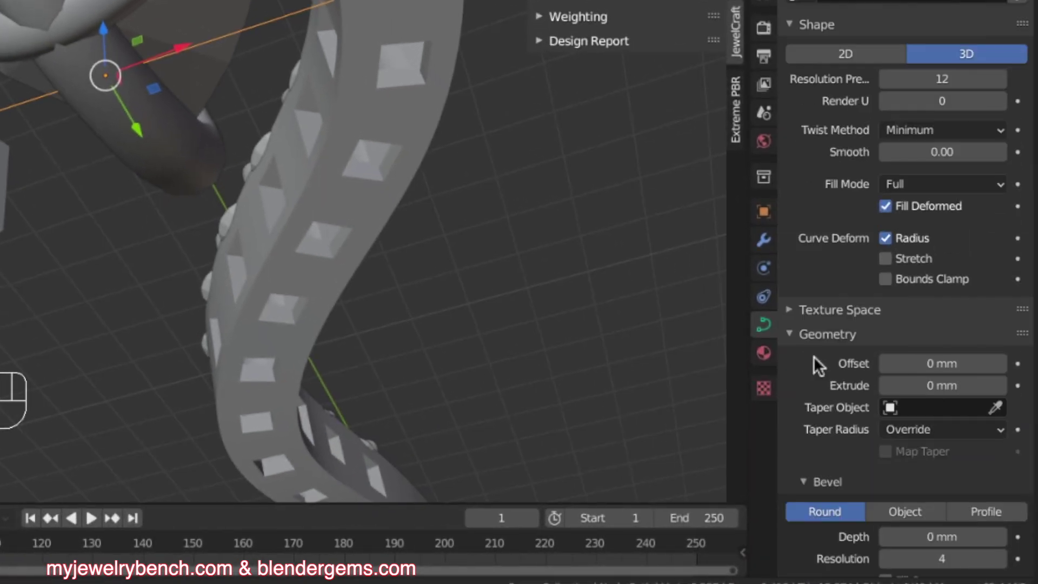
scroll(878, 299, "down", 3)
scroll(878, 299, "down", 2)
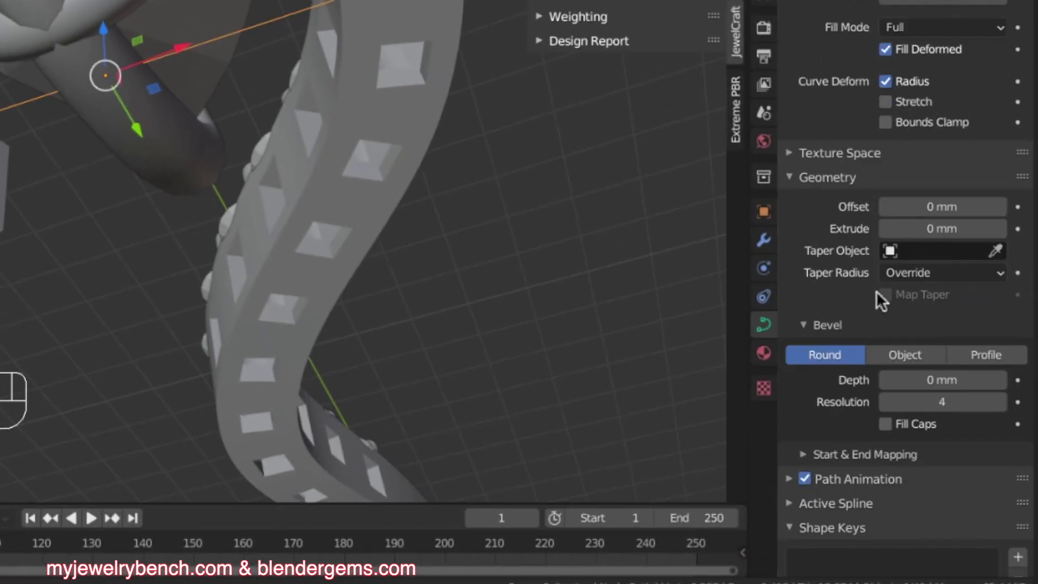
left_click_drag(942, 380, 1009, 380)
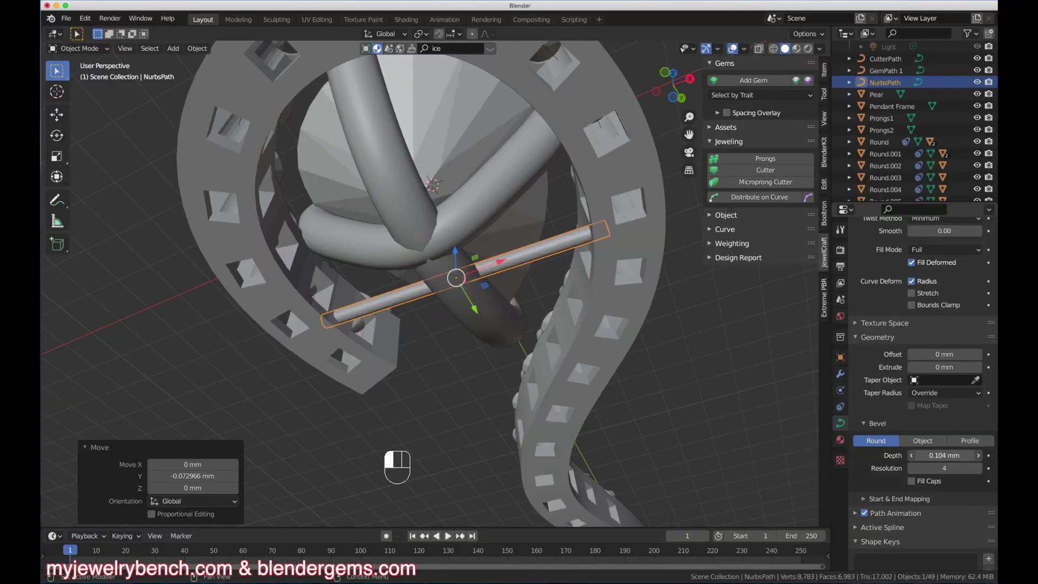
left_click_drag(944, 455, 960, 455)
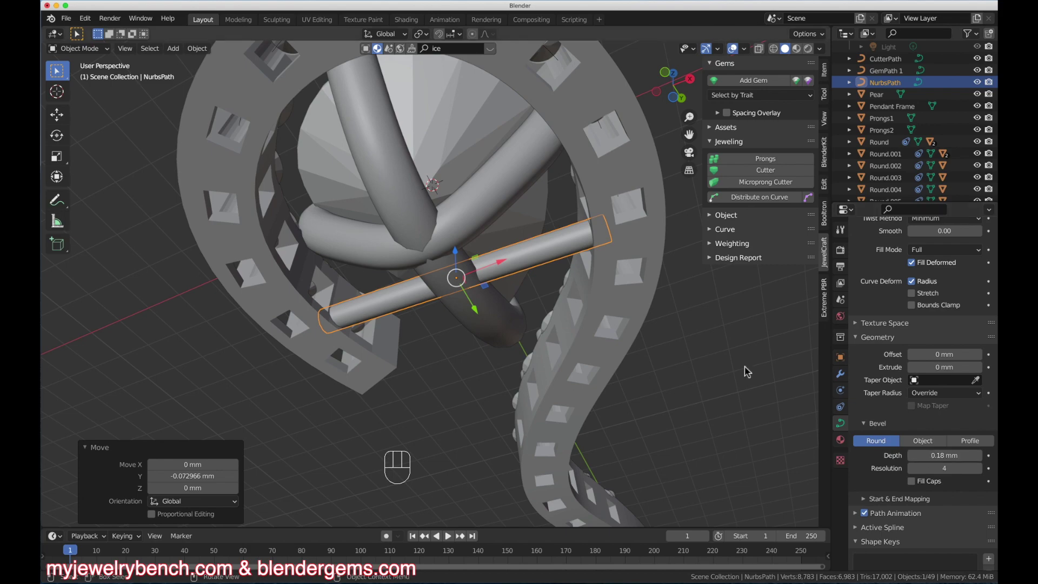
Examine from several angles how the bar's ends meet the frame and how it crosses the pear's prongs
middle_click_drag(744, 368, 304, 313)
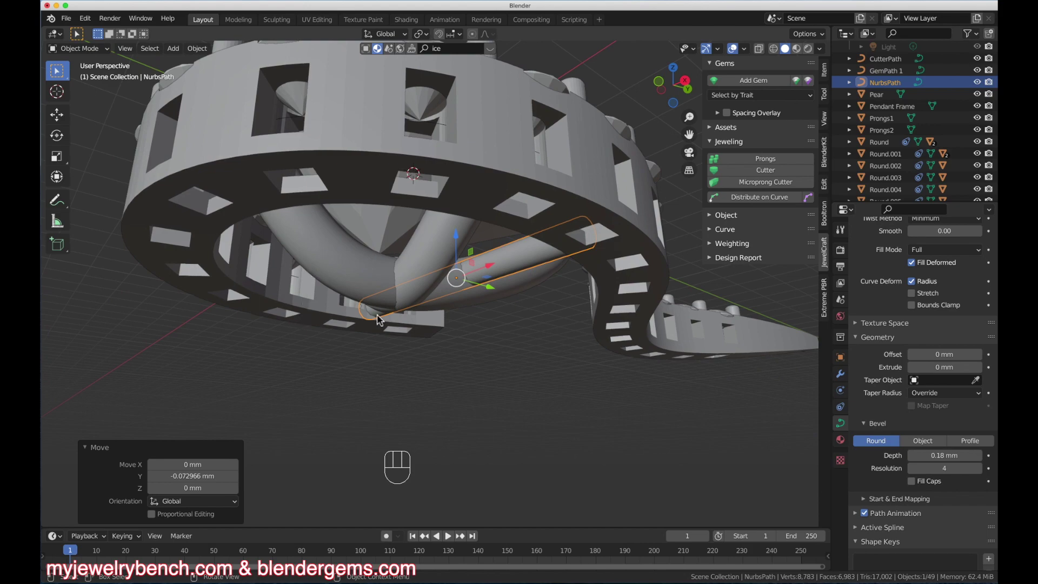
scroll(378, 319, "up", 10)
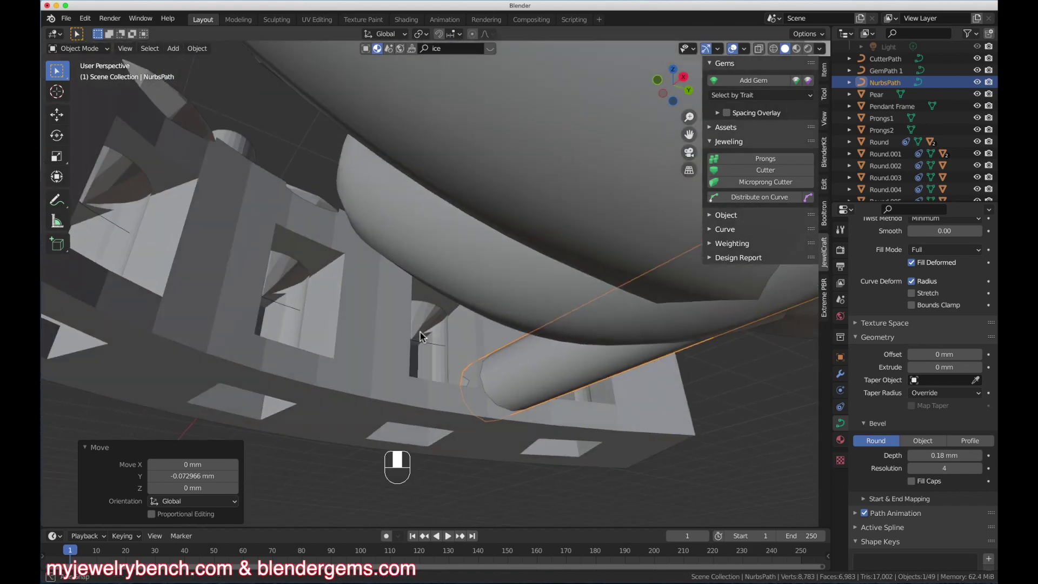
scroll(420, 336, "down", 10)
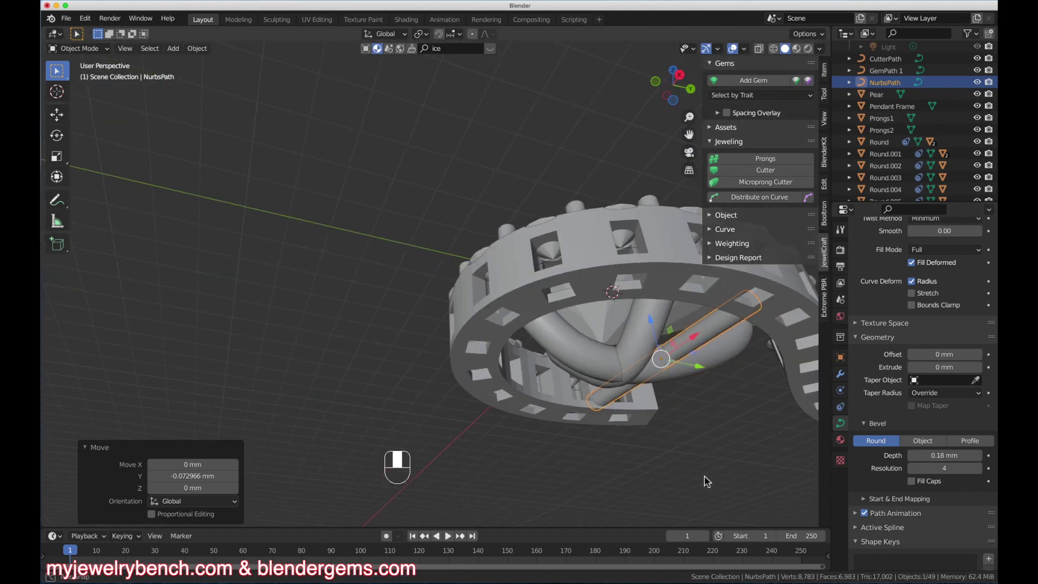
middle_click_drag(707, 481, 768, 333)
scroll(753, 338, "up", 5)
scroll(717, 436, "down", 3)
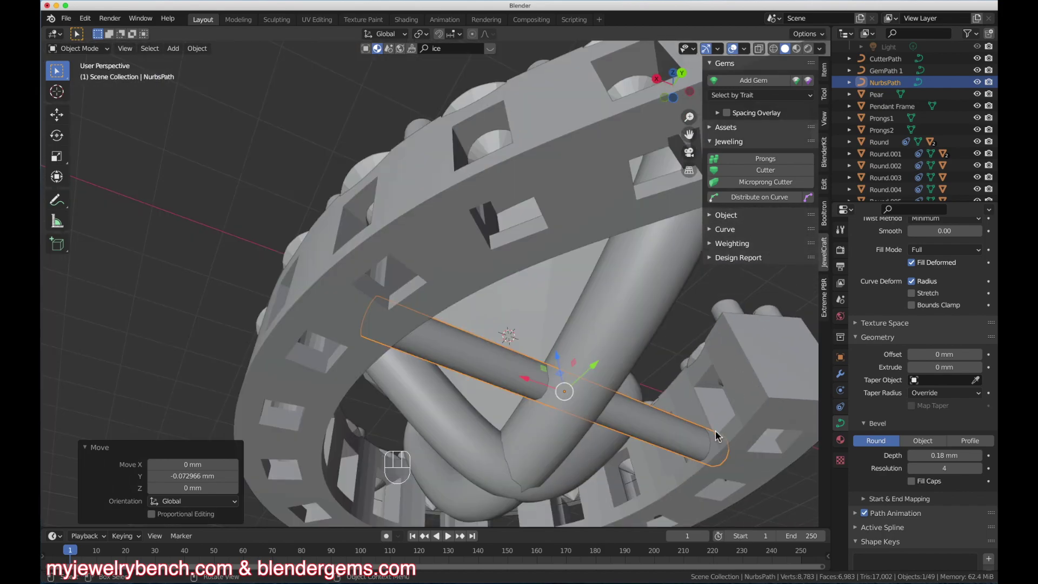
middle_click_drag(717, 436, 790, 338)
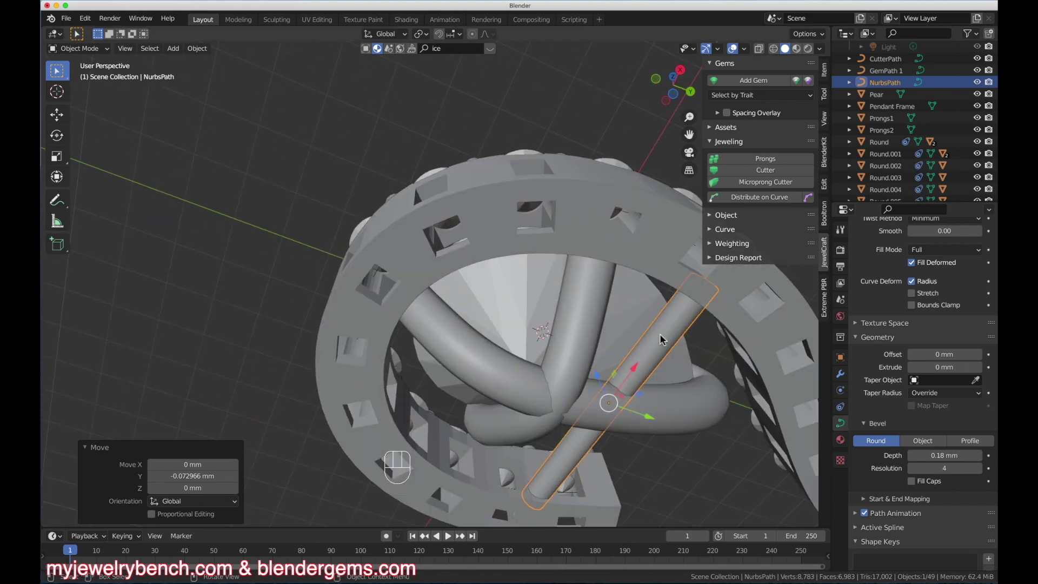
middle_click_drag(383, 225, 443, 348)
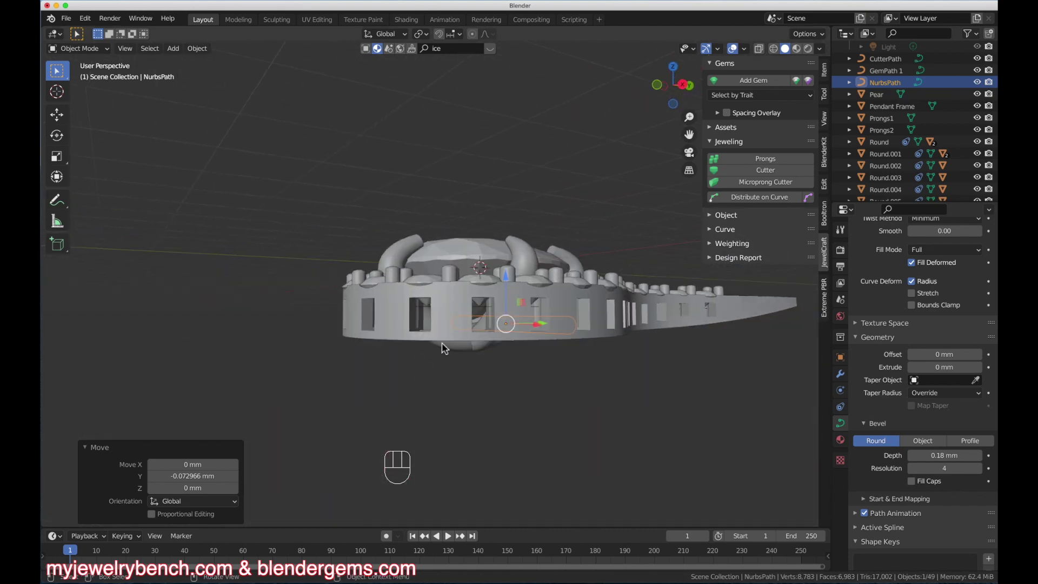
Inspect the whole pendant from below, above and the side, ending in a straight front view
middle_click_drag(503, 243, 539, 369)
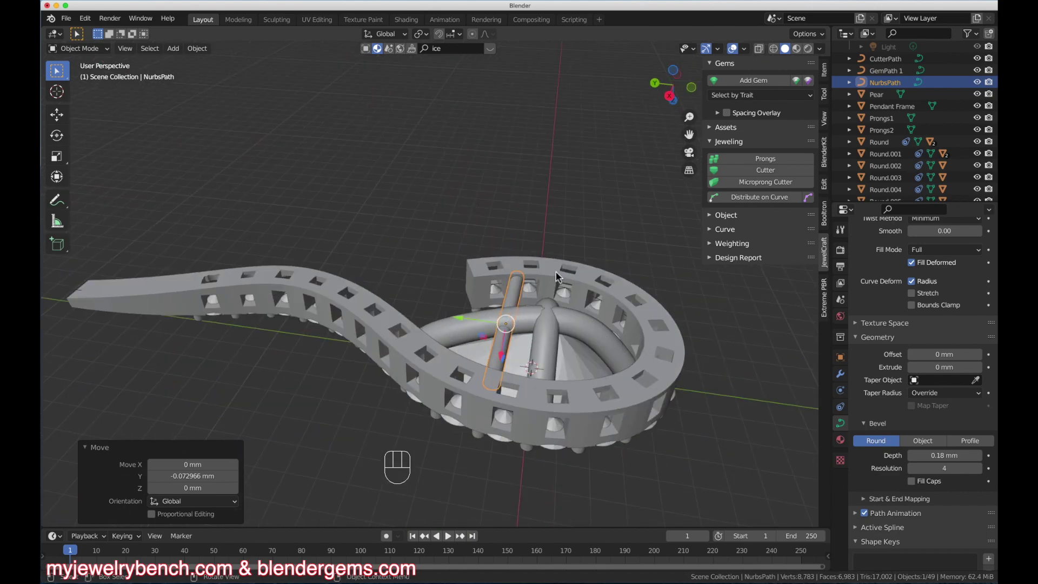
middle_click_drag(557, 276, 605, 355)
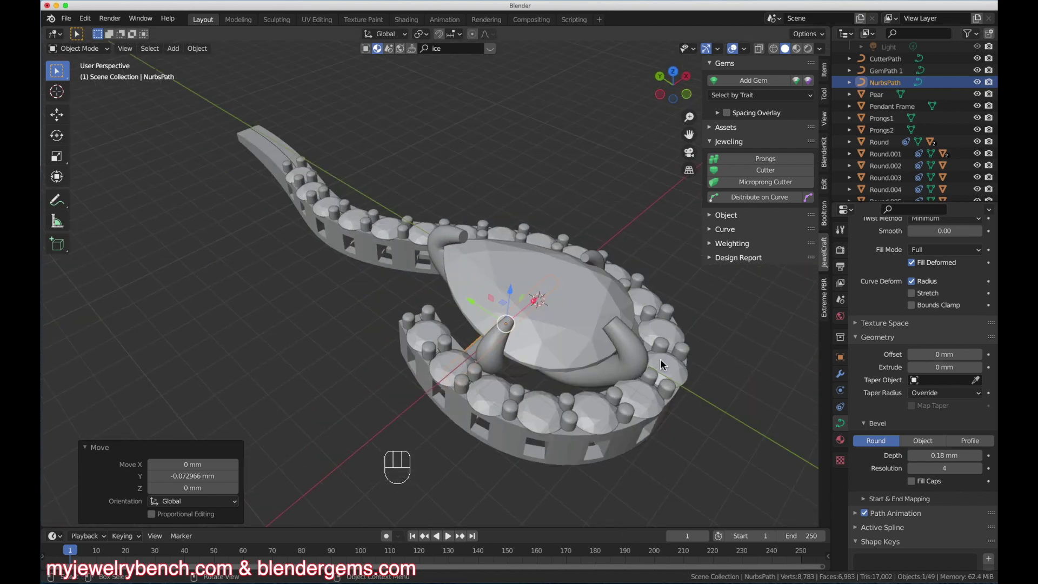
middle_click_drag(564, 310, 564, 344)
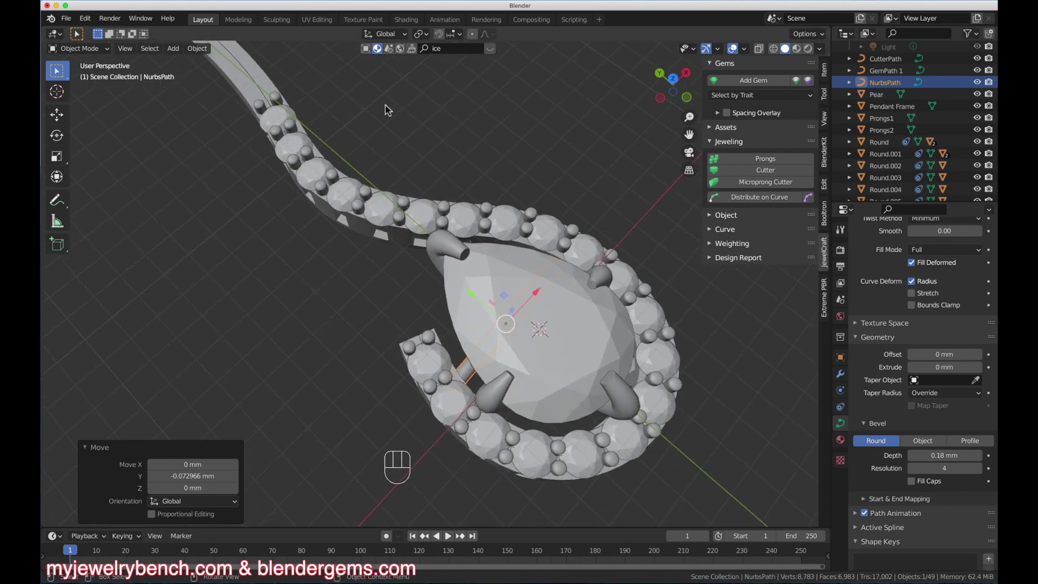
middle_click_drag(402, 205, 327, 179)
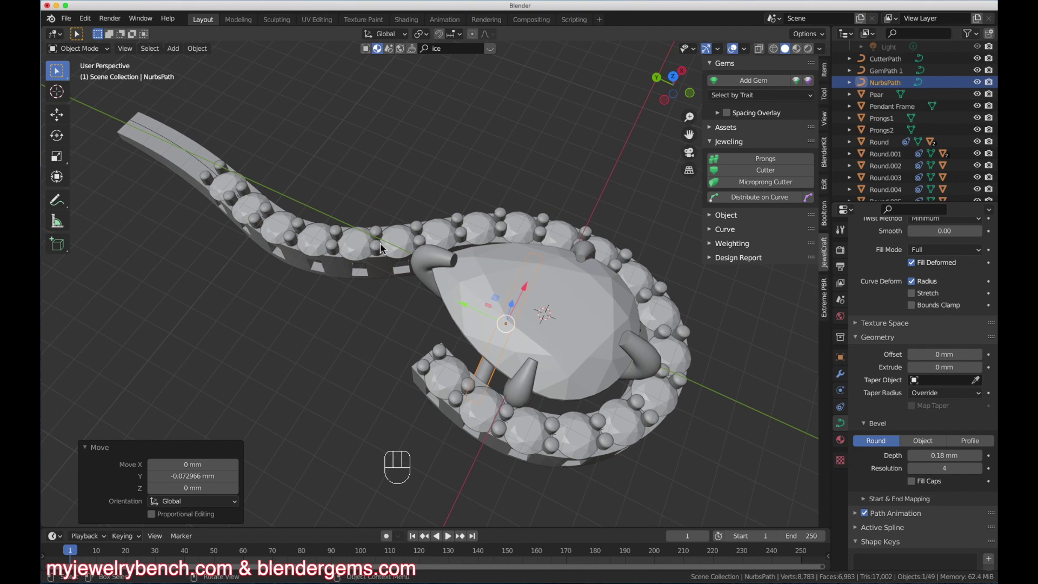
middle_click_drag(381, 249, 415, 180)
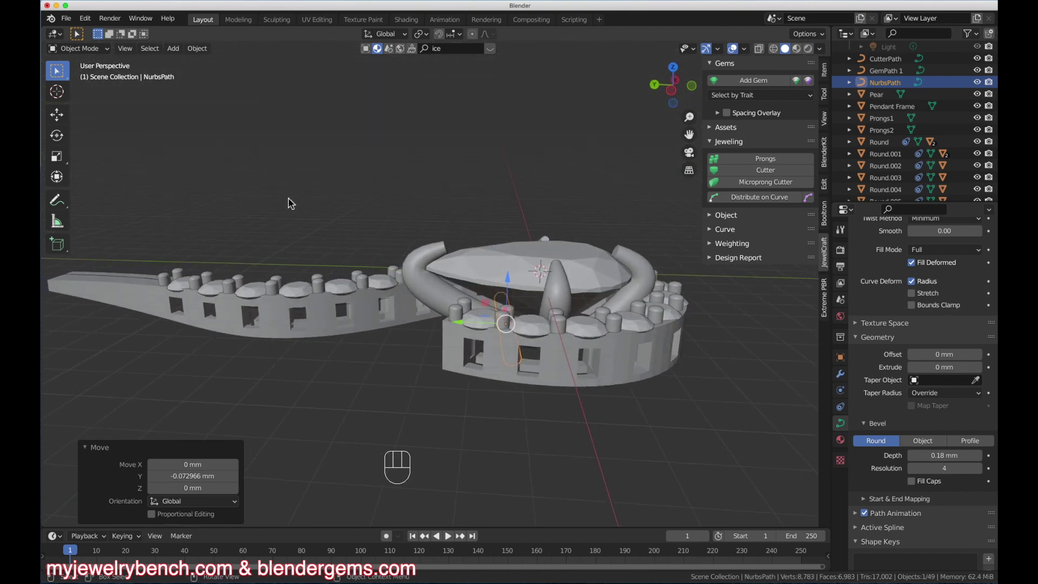
middle_click_drag(169, 271, 286, 255)
key("KP_1")
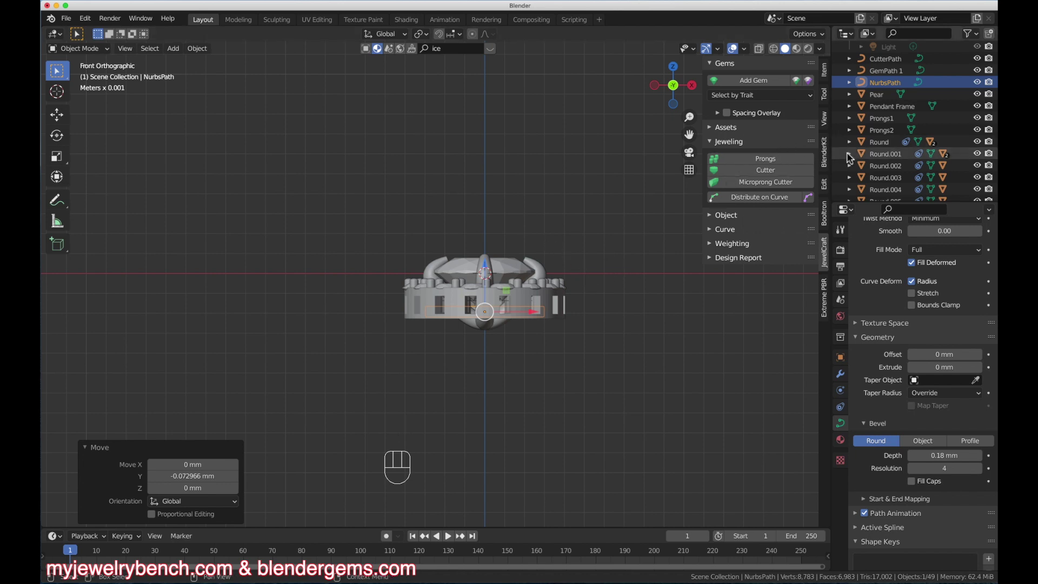
Hide all the round diamonds, from Round to Round.019, and the pear gem
left_click(874, 142)
scroll(879, 152, "down", 6)
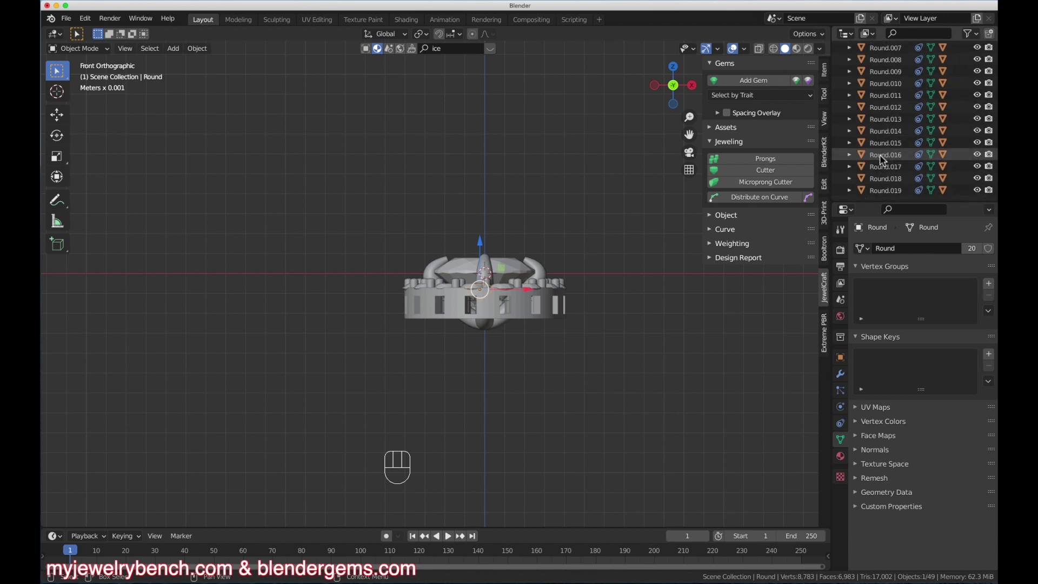
left_click(889, 190, "shift")
middle_click_drag(672, 181, 656, 216)
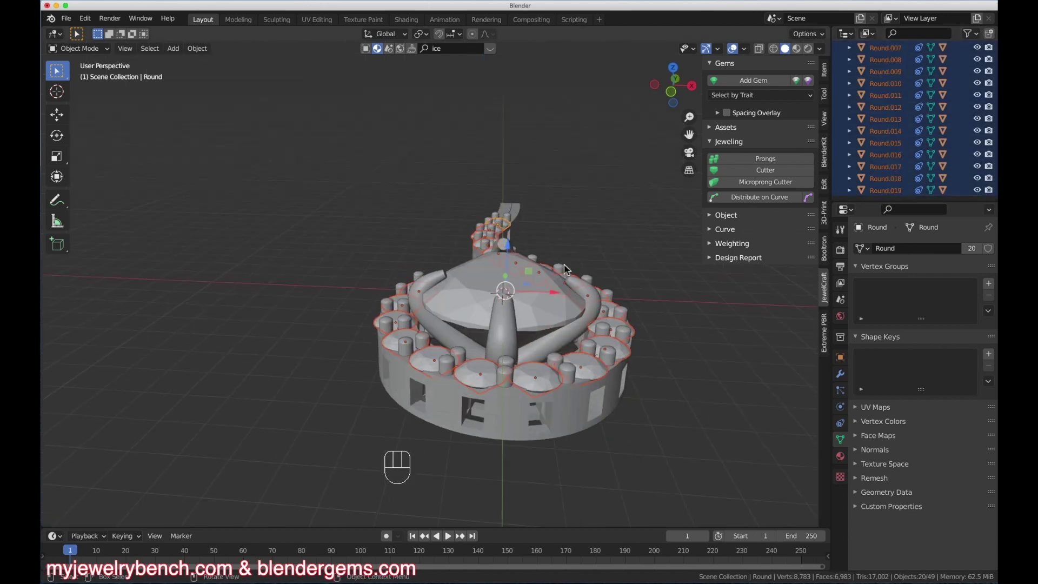
key("h")
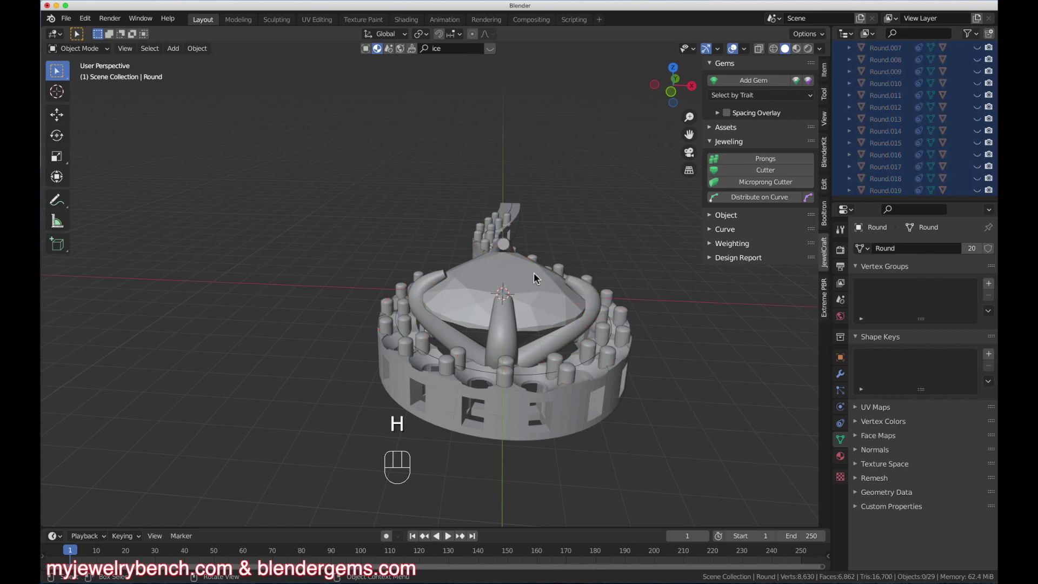
left_click(467, 272)
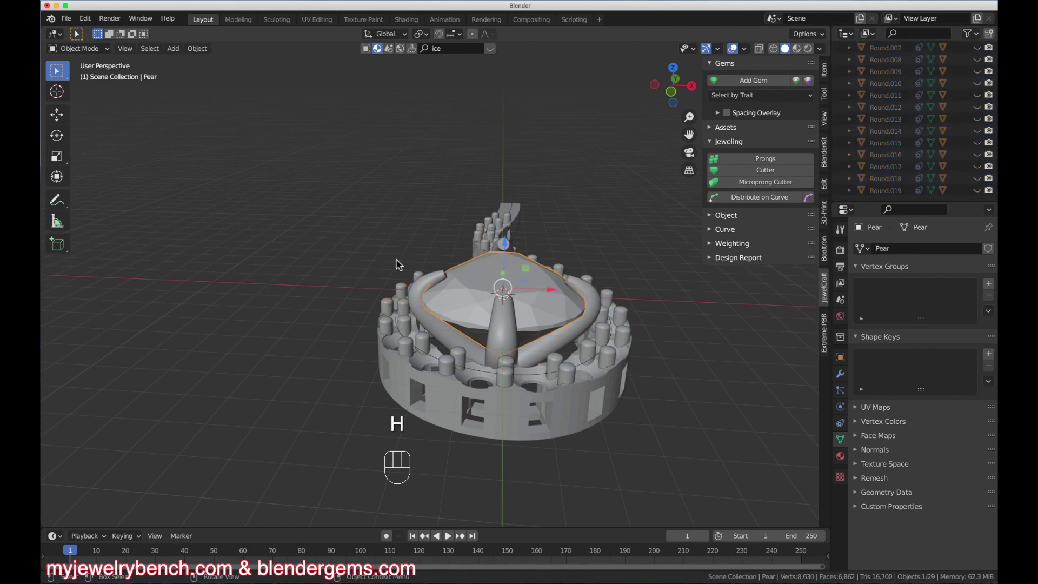
key("h")
Merge the seven prong objects around the frame's short end, including Prongs.001 to Prongs.006, into the Pendant Frame with a destructive boolean union
scroll(197, 244, "down", 3)
middle_click_drag(196, 246, 452, 284)
scroll(422, 195, "up", 5)
left_click(421, 196)
left_click(422, 187)
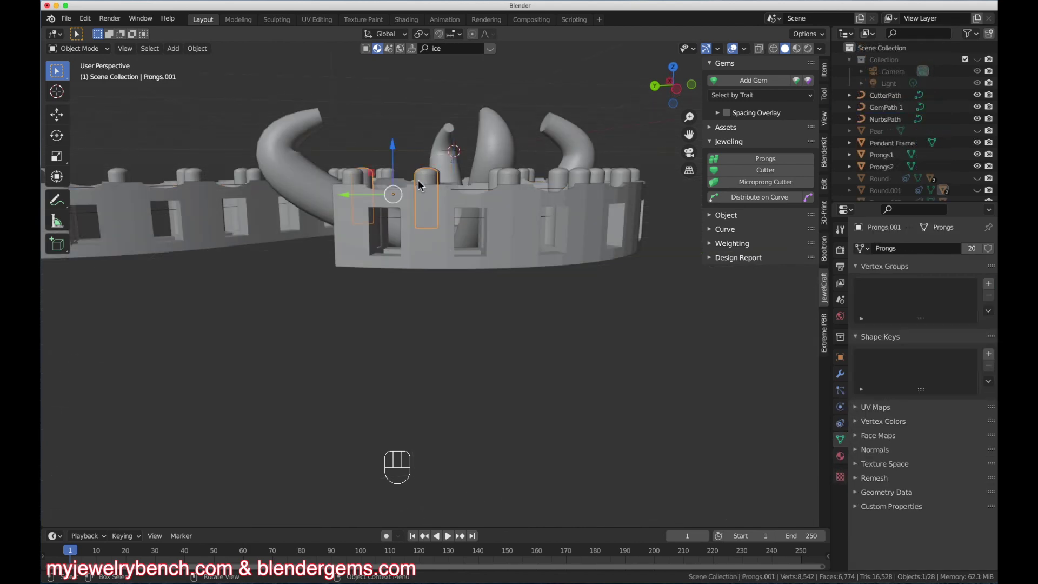
middle_click_drag(422, 187, 402, 221)
left_click(349, 183, "shift")
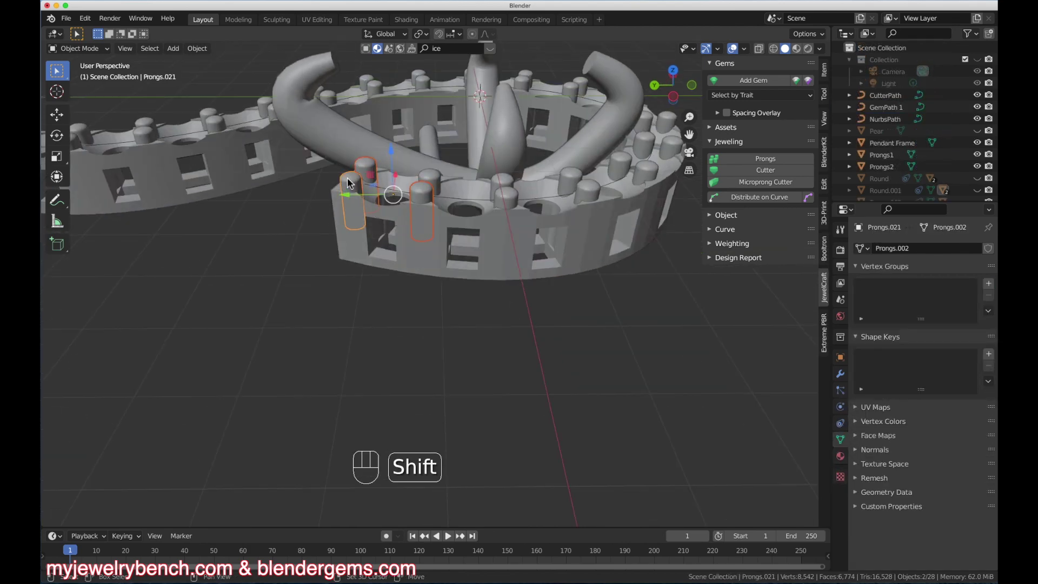
left_click(439, 184, "shift")
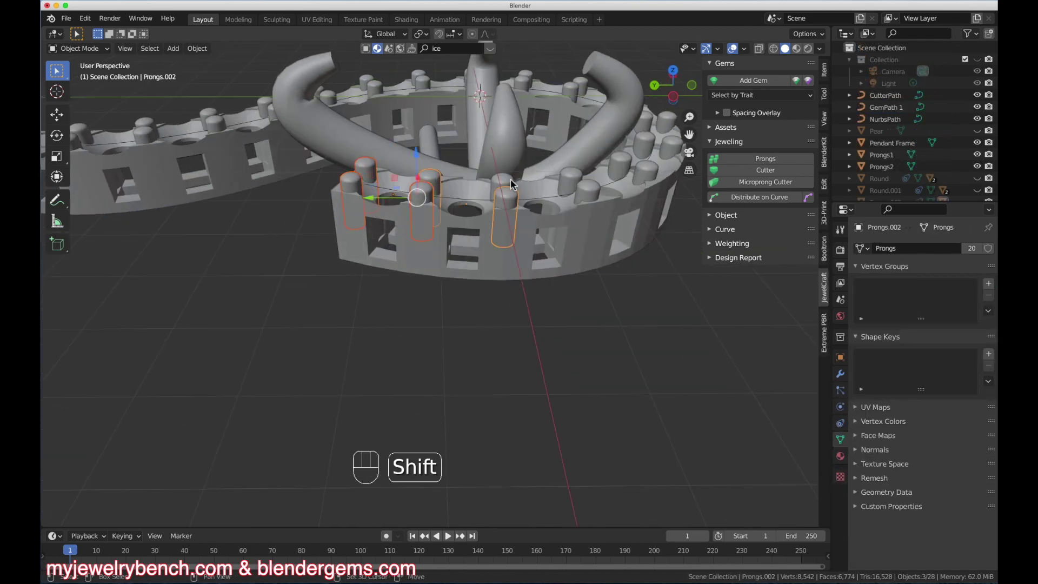
left_click(584, 198, "shift")
left_click(606, 181, "shift")
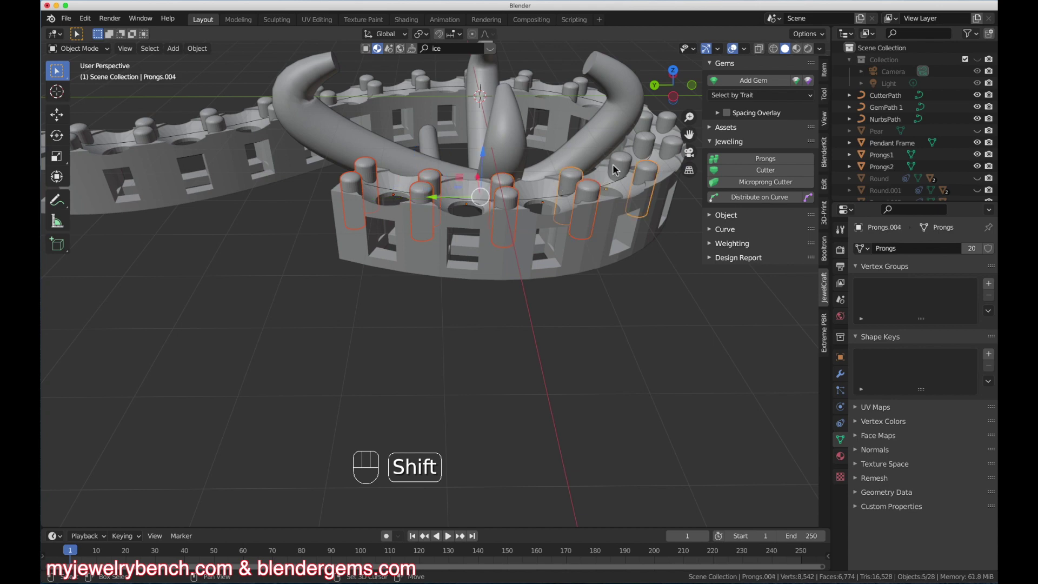
left_click(617, 170, "shift")
left_click(670, 130, "shift")
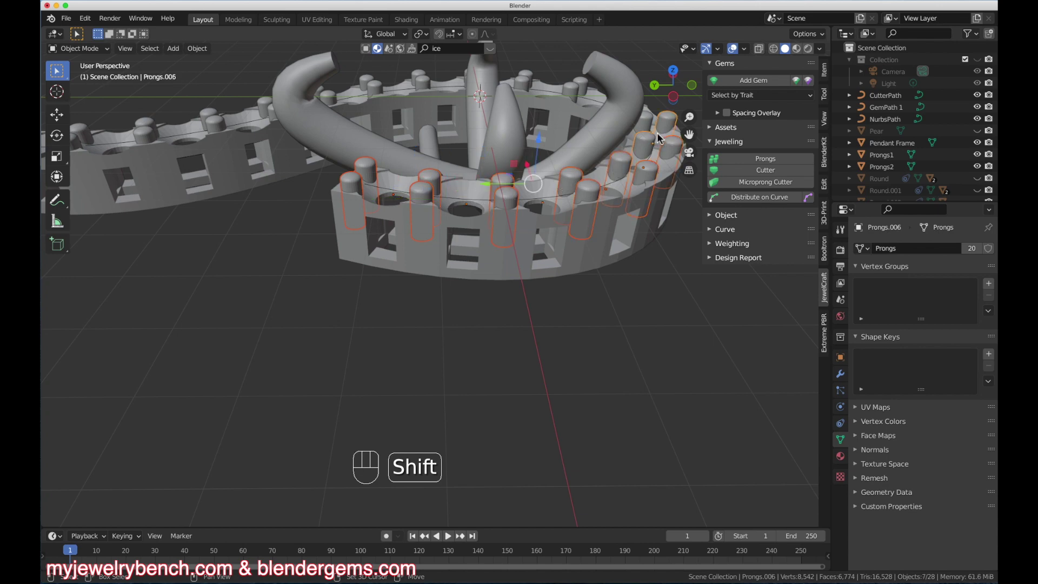
left_click(593, 265, "shift")
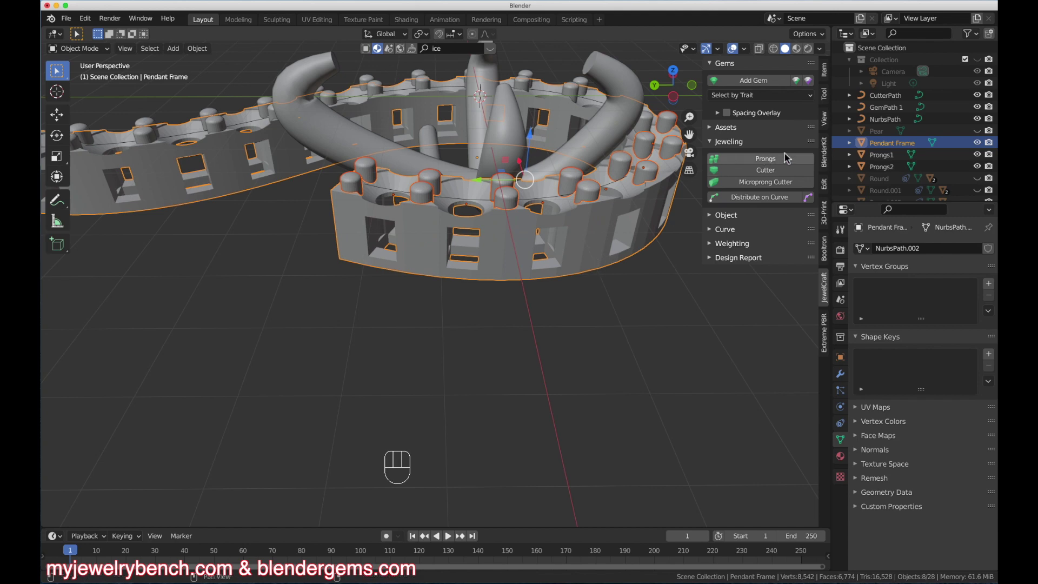
left_click(824, 255)
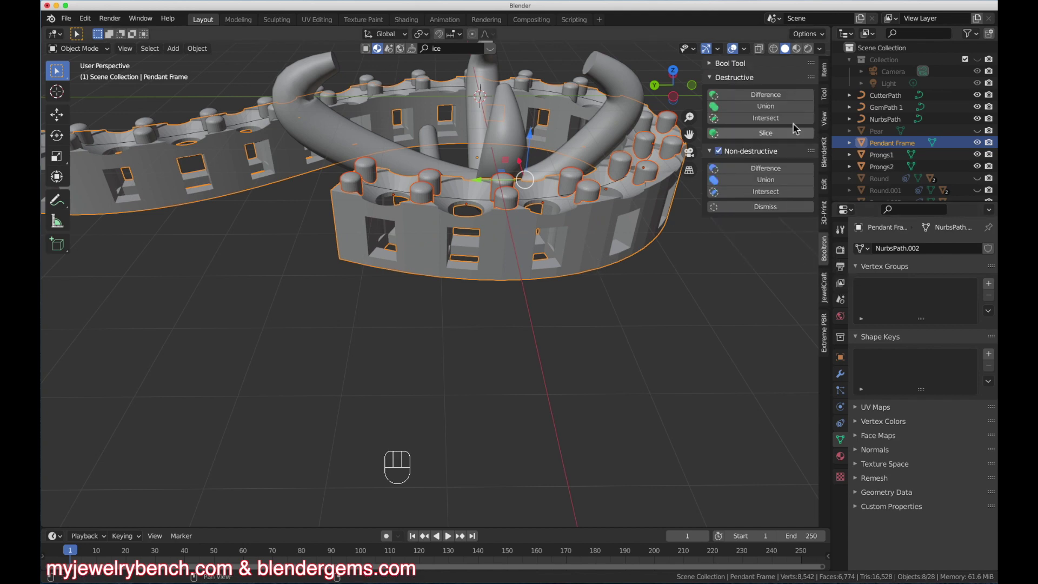
left_click(765, 107)
Merge the remaining frame prongs, from Prongs.007 around the curve to the tail, into the Pendant Frame with a destructive boolean union
scroll(324, 255, "down", 3)
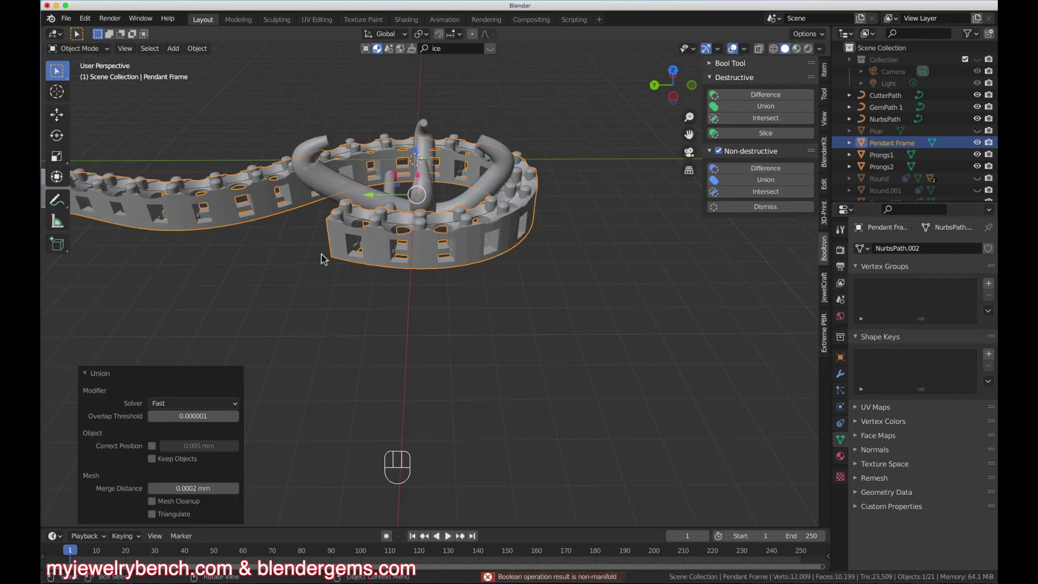
middle_click_drag(324, 254, 440, 289)
left_click(443, 292)
left_click(443, 294)
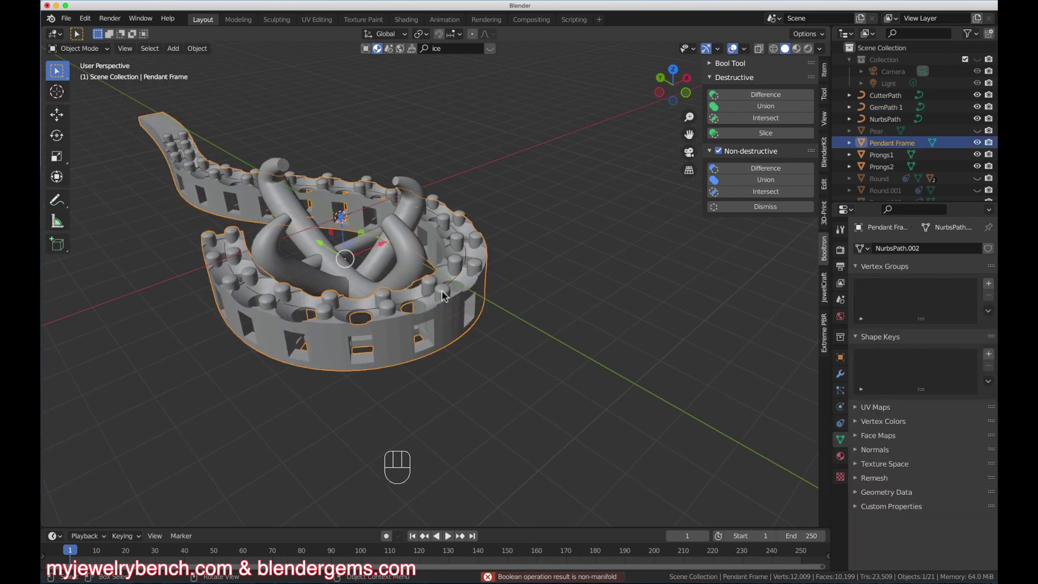
left_click(427, 278)
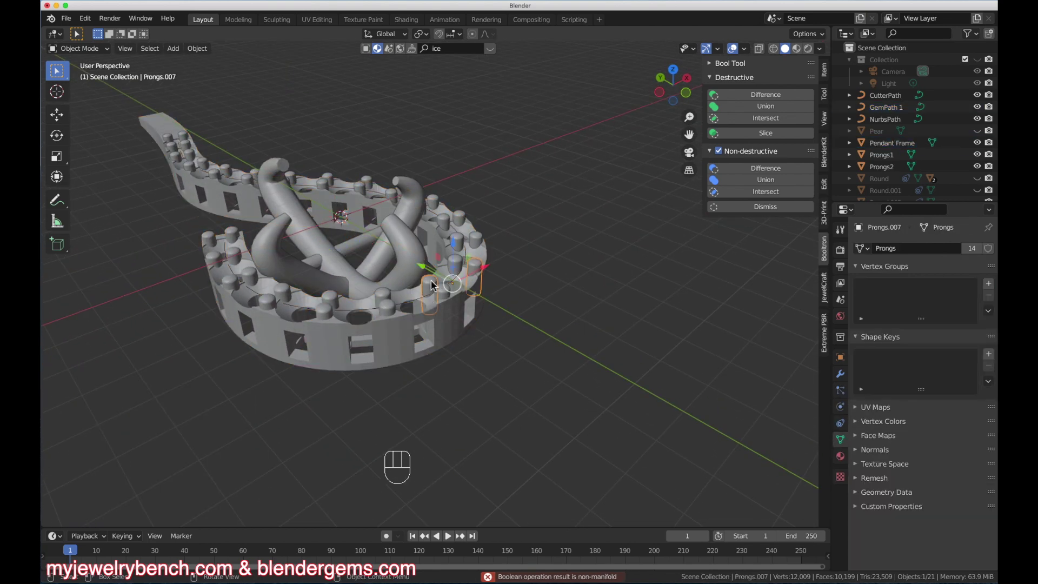
left_click(460, 262, "shift")
left_click(457, 235, "shift")
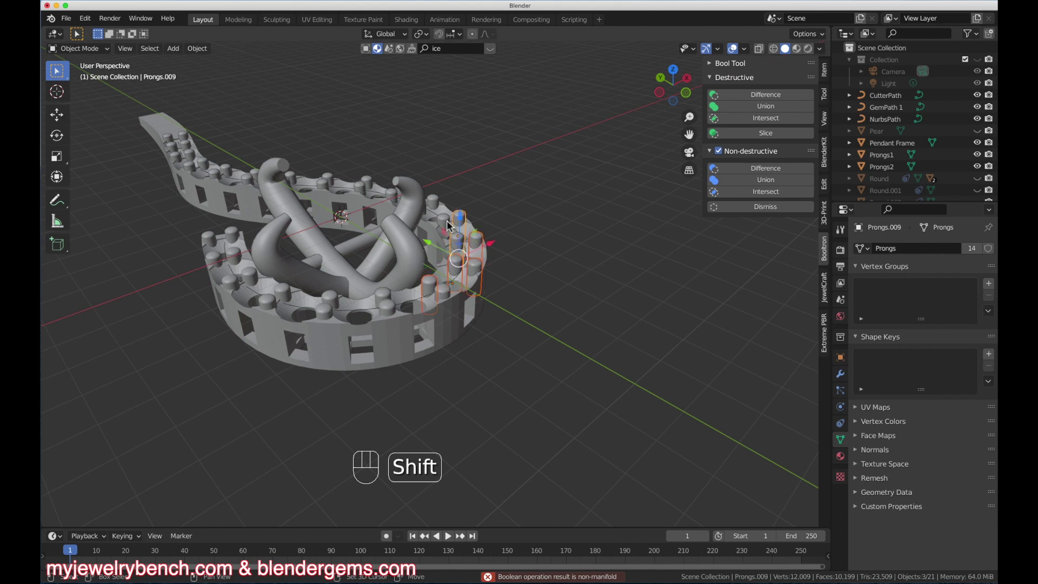
left_click(448, 226, "shift")
middle_click_drag(448, 226, 436, 229)
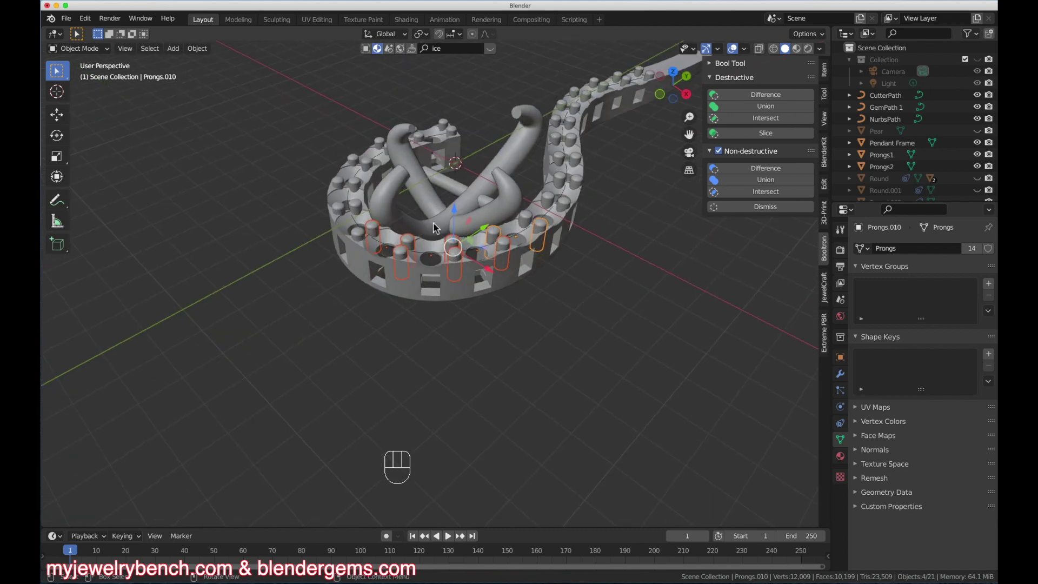
left_click(549, 209, "shift")
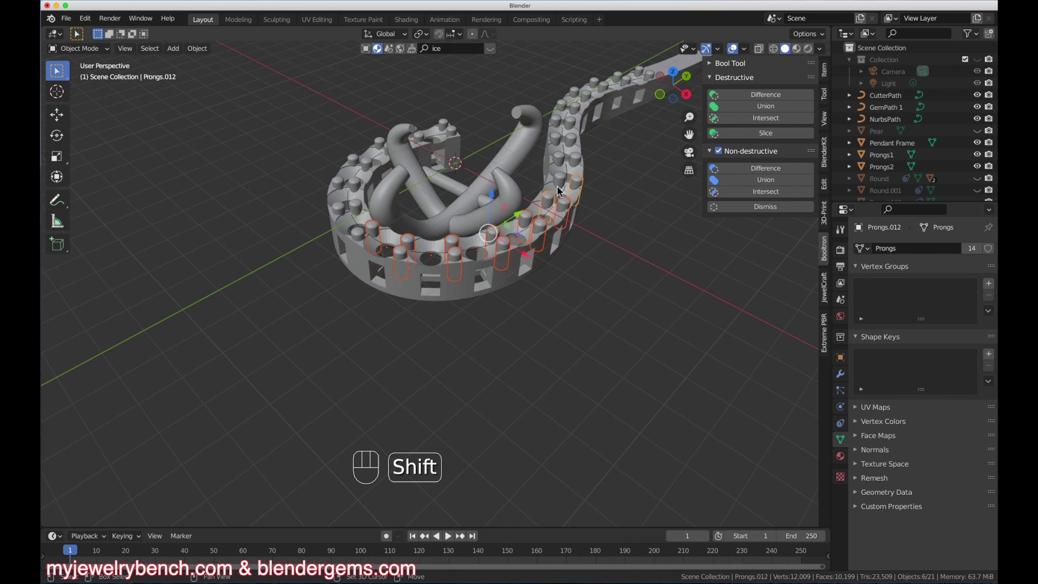
left_click(560, 181, "shift")
left_click(563, 149, "shift")
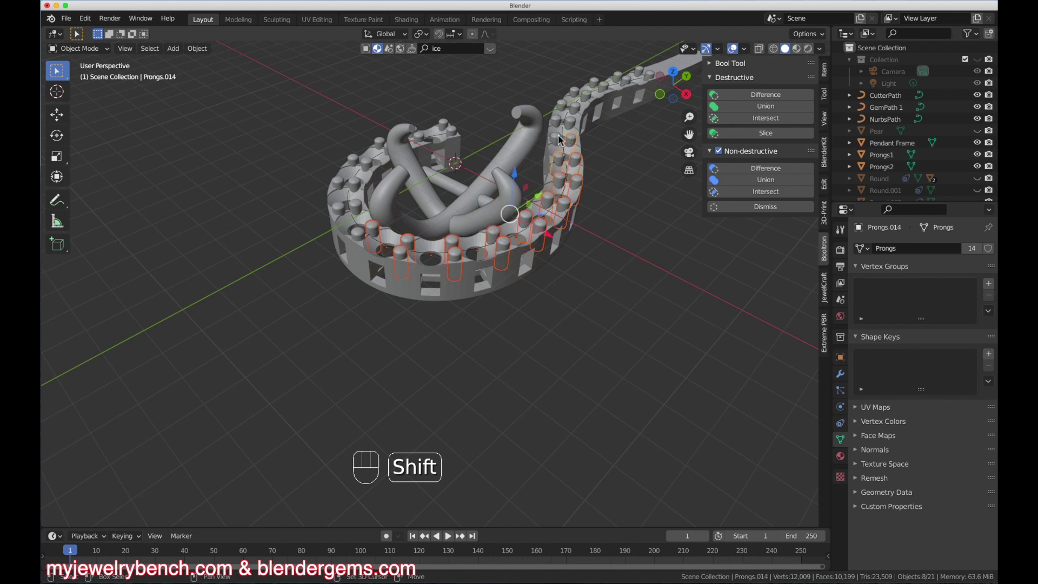
left_click(561, 140, "shift")
left_click(563, 120, "shift")
left_click(563, 99, "shift")
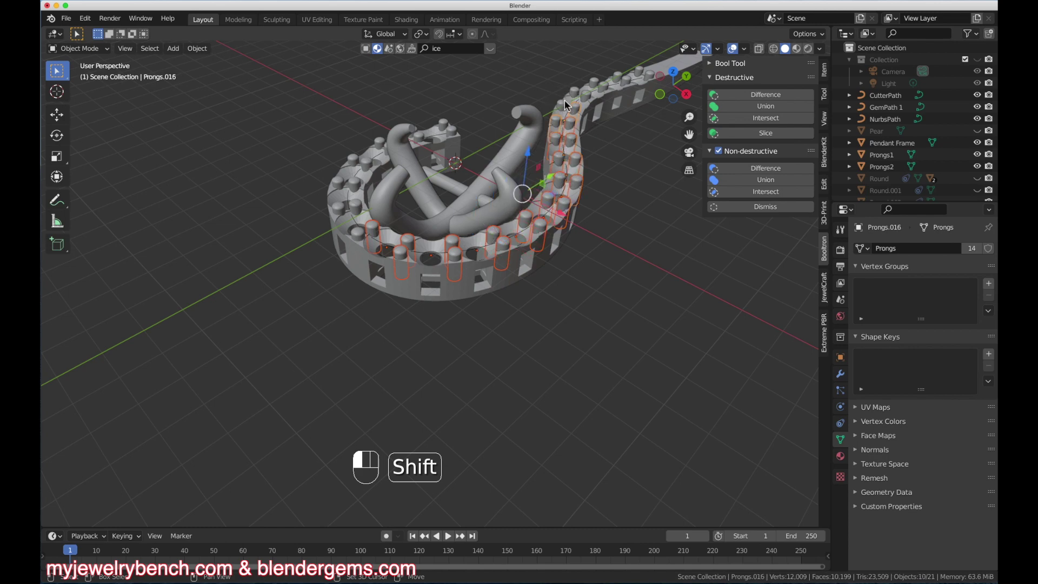
scroll(289, 197, "down", 3)
scroll(425, 140, "up", 6)
scroll(426, 139, "up", 2)
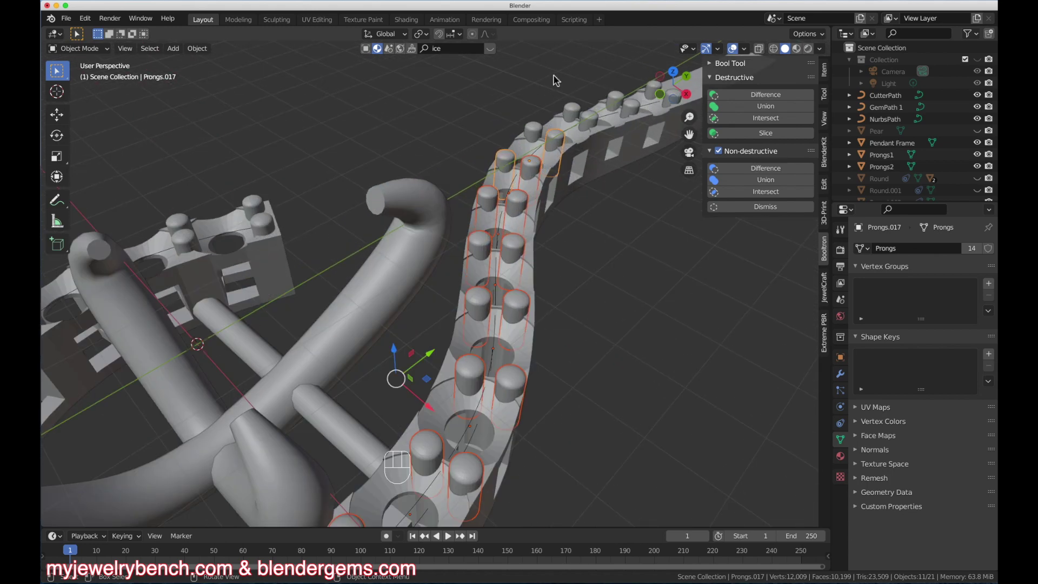
left_click(545, 131, "shift")
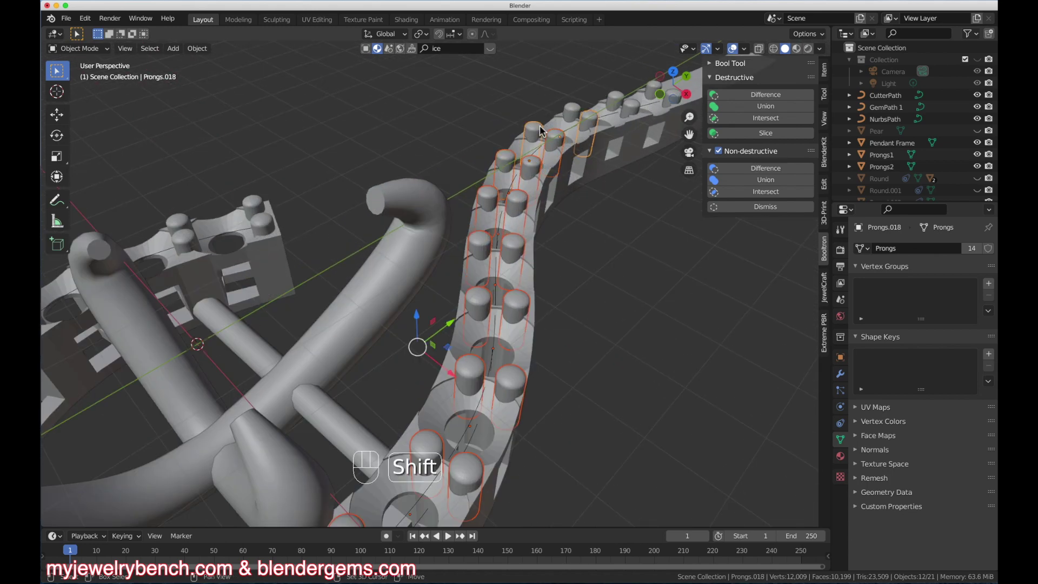
left_click(575, 110, "shift")
left_click(633, 99, "shift")
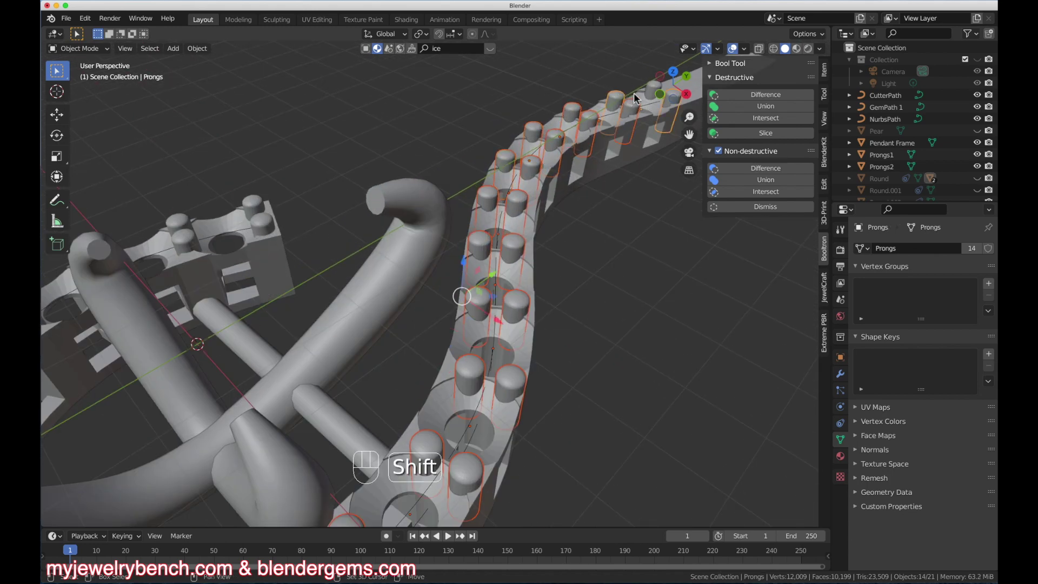
left_click_drag(649, 92, 517, 257)
scroll(516, 257, "down", 5)
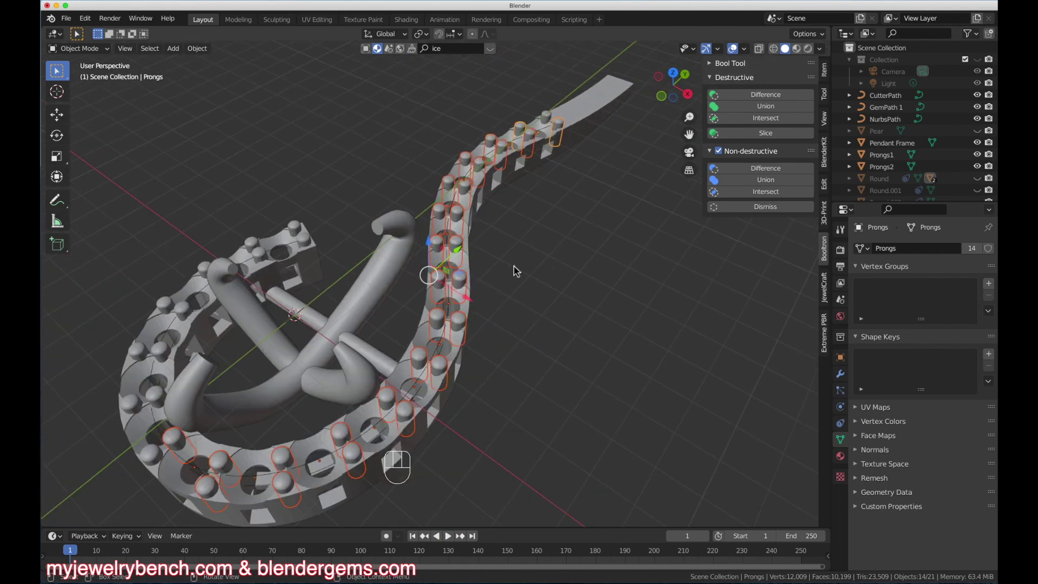
left_click(598, 104, "shift")
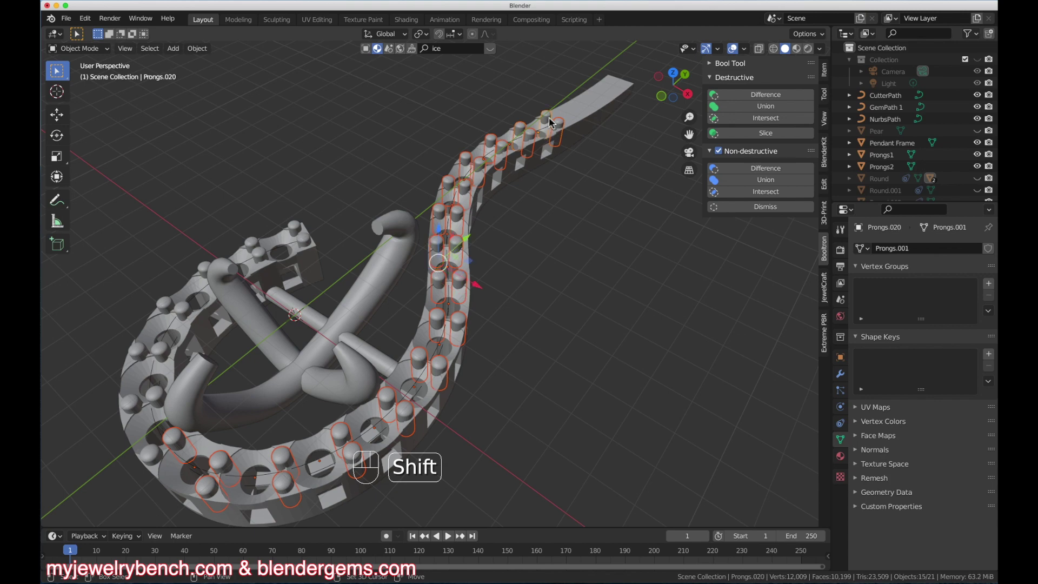
left_click(598, 104, "shift")
left_click(766, 106)
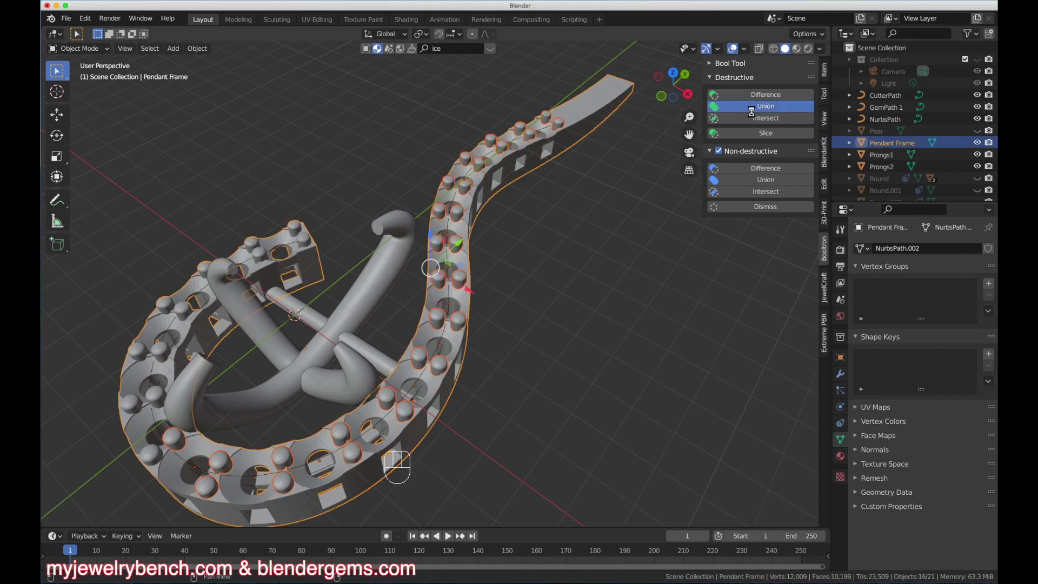
Delete the GemPath 1 curve that runs along the frame's gem seats
middle_click_drag(499, 250, 496, 336)
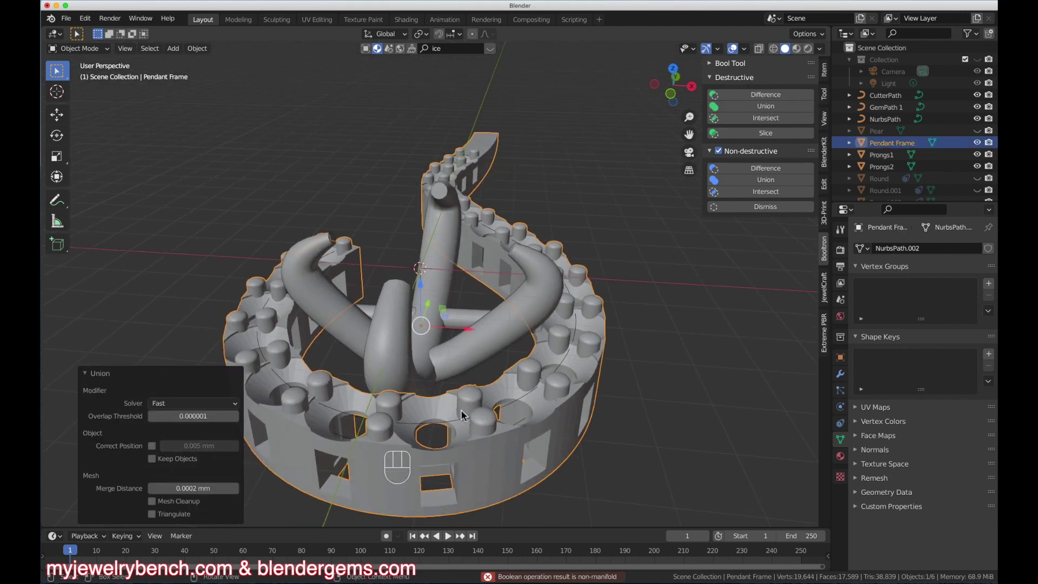
left_click(454, 430)
key("x")
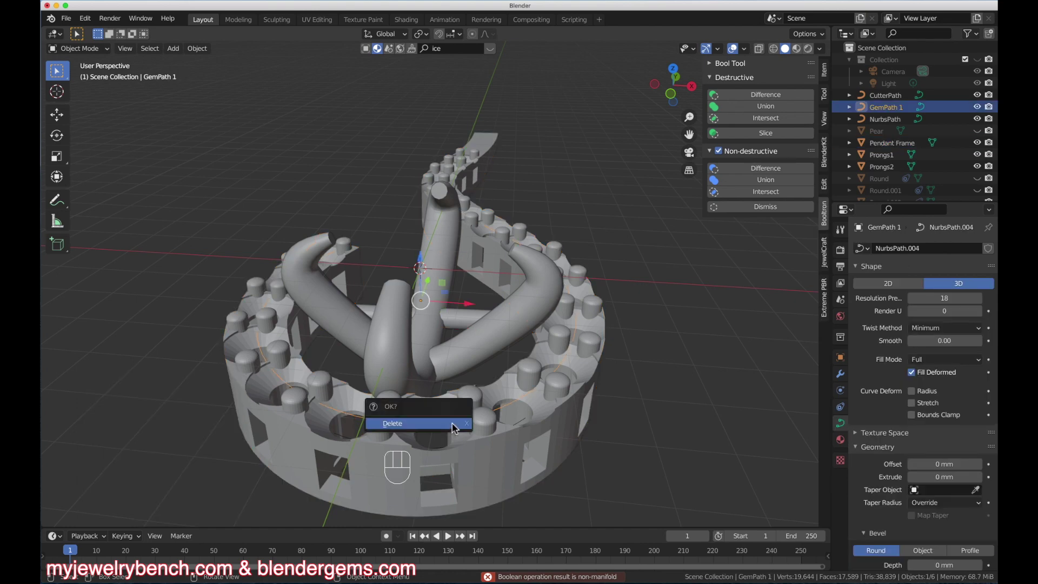
left_click(455, 427)
Merge Prongs1 and Prongs2 with the NurbsPath support bar into one object using a destructive boolean union
middle_click_drag(494, 352, 403, 342)
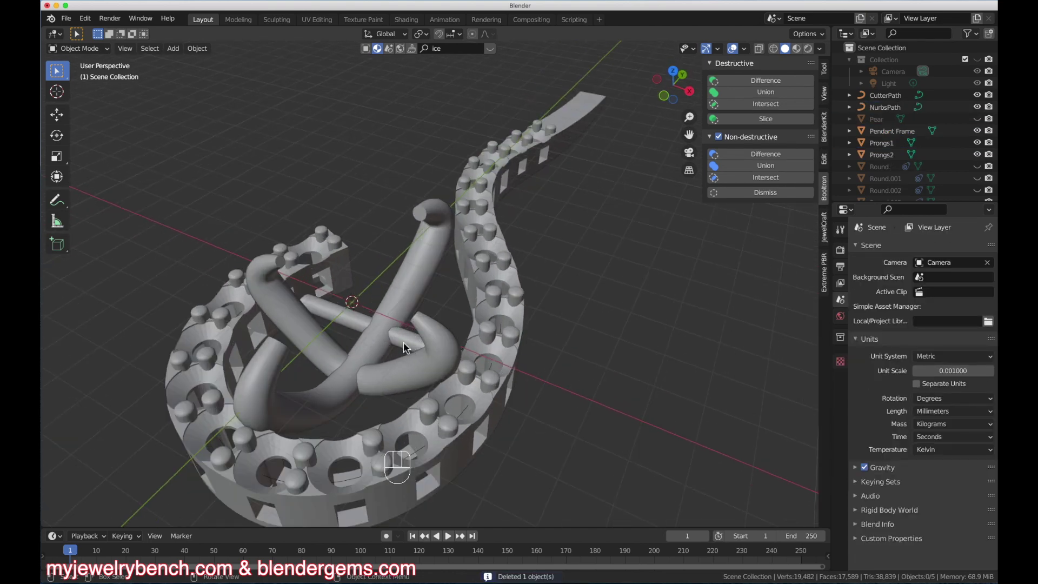
left_click(363, 330)
left_click(317, 343, "shift")
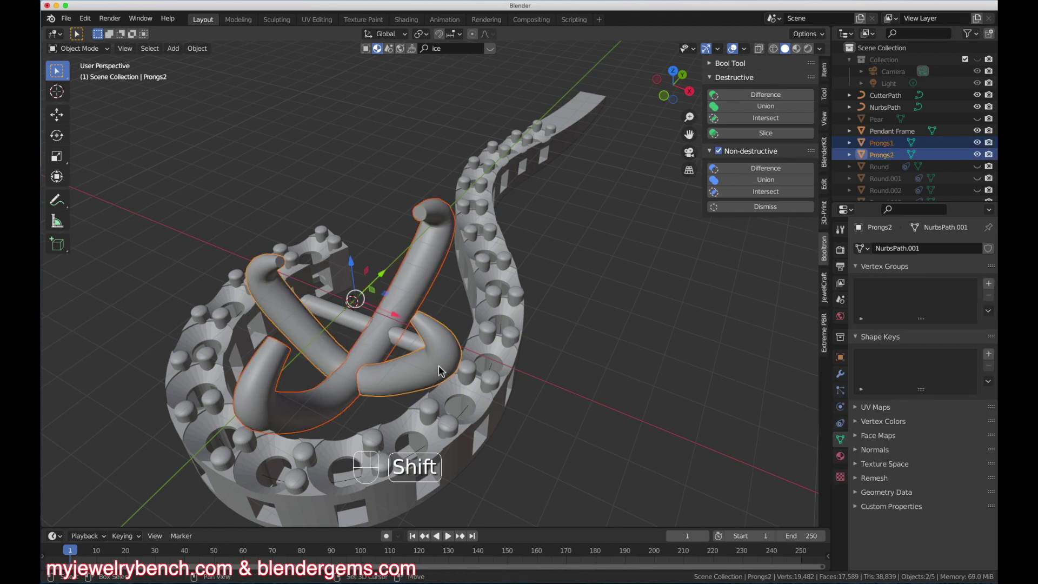
left_click(336, 311, "shift")
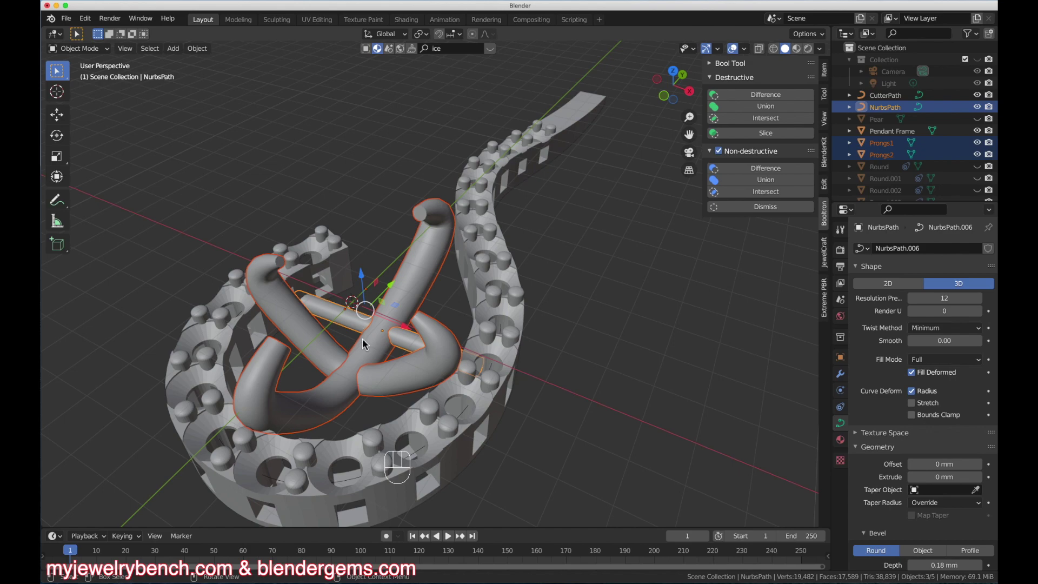
left_click(791, 107)
Merge the Pendant Frame into the combined prongs and support bar, NurbsPath, with a destructive boolean union
middle_click_drag(543, 178, 550, 318)
left_click(435, 431)
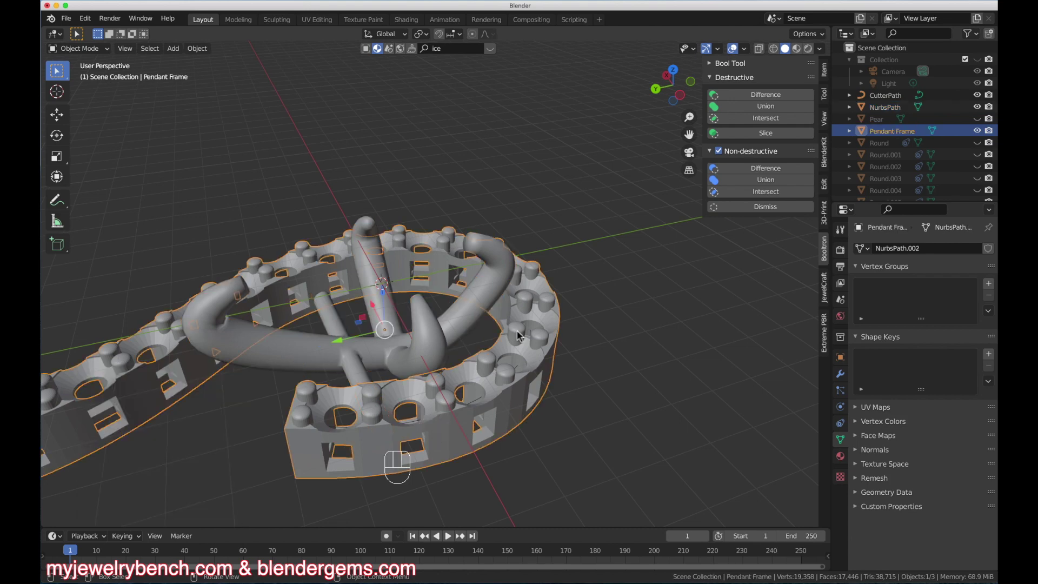
left_click(489, 287, "shift")
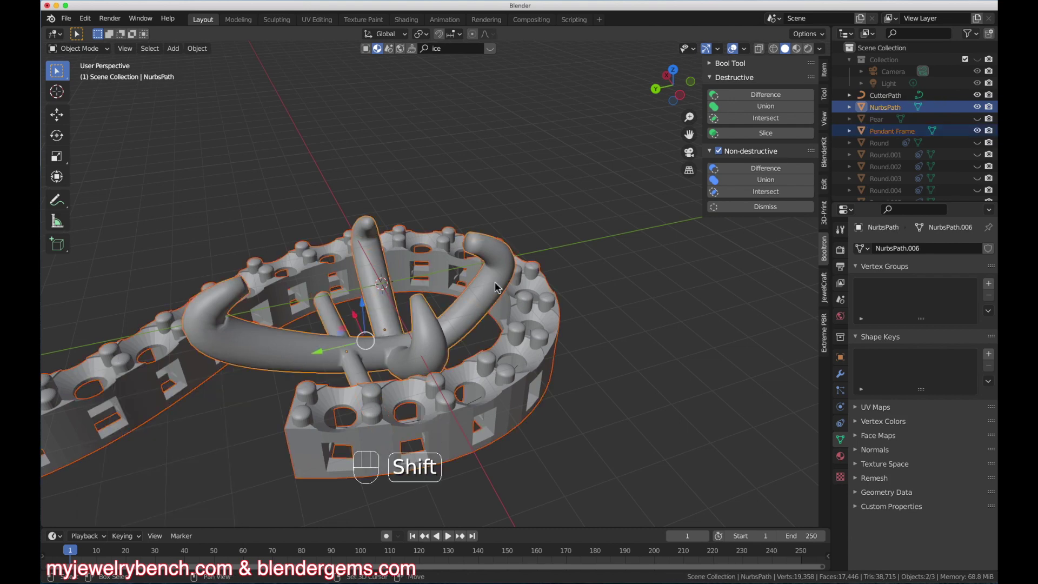
left_click(767, 106)
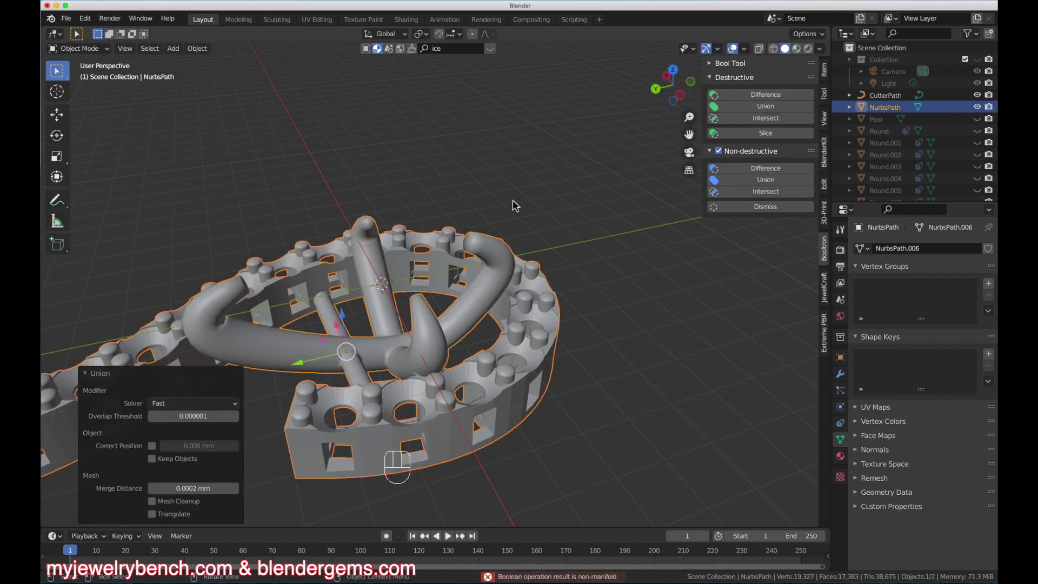
Try moving the merged pendant slightly as a single piece and undo the move
scroll(431, 204, "down", 5)
middle_click_drag(431, 204, 400, 244)
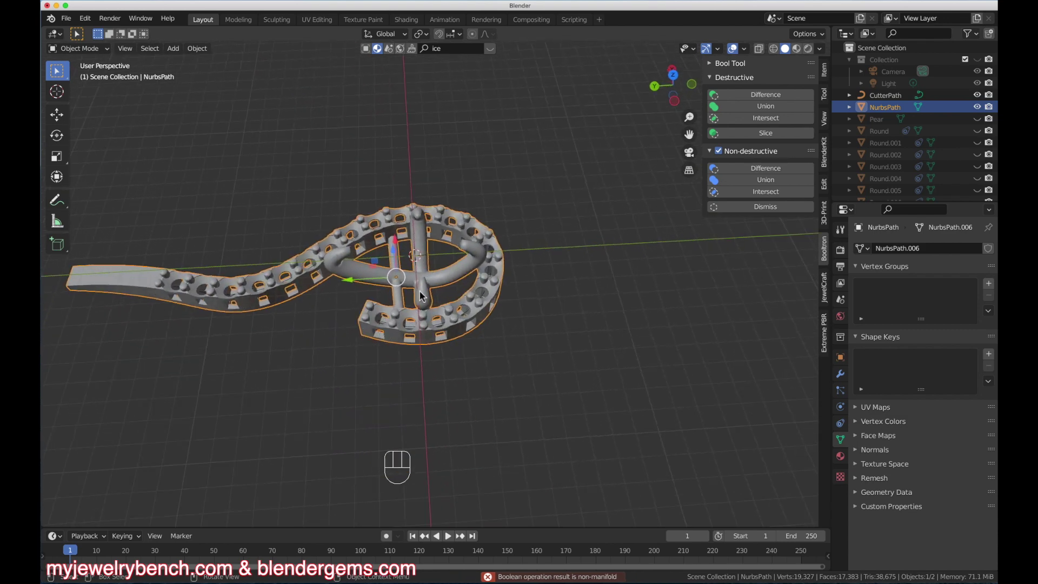
mouse_move(399, 246)
left_mouse_down()
mouse_move(408, 111)
mouse_move(406, 249)
left_mouse_up()
key("super+z")
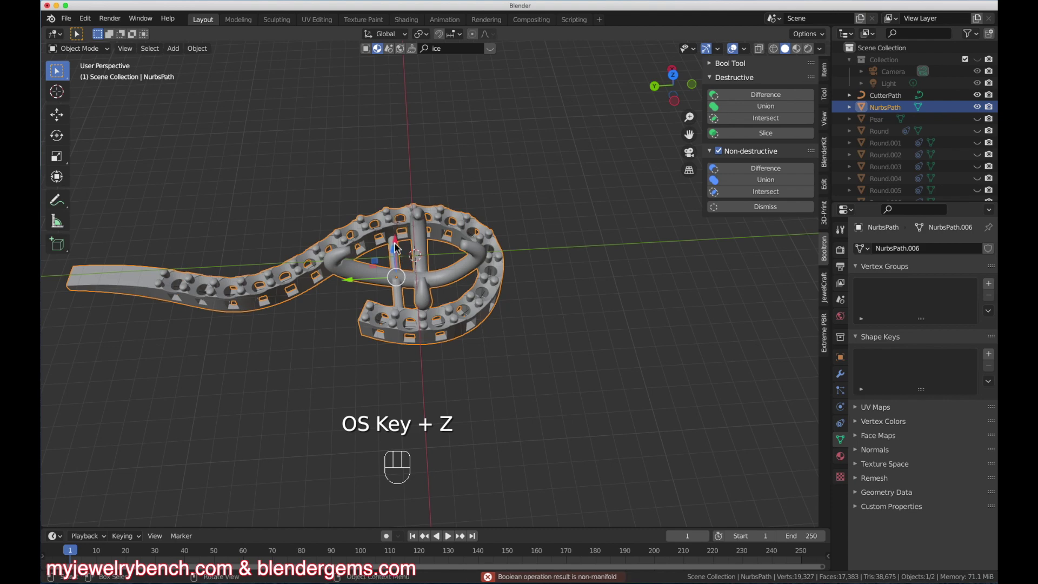
Delete the CutterPath curve beneath the merged pendant, raising the pendant out of the way and lowering it back down
middle_click_drag(396, 247, 408, 220)
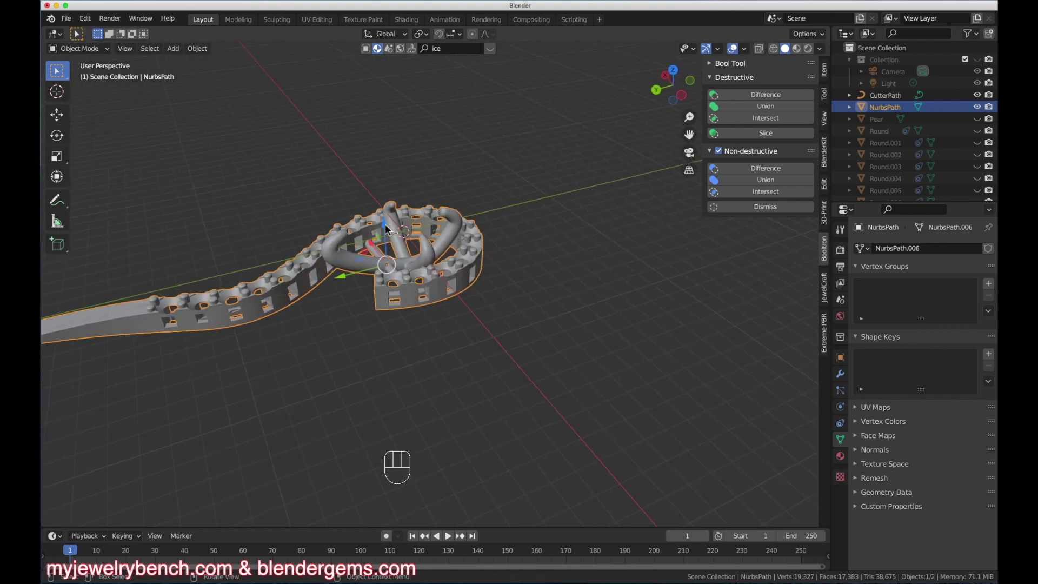
left_click_drag(389, 227, 381, 147)
left_click(333, 251)
key("x")
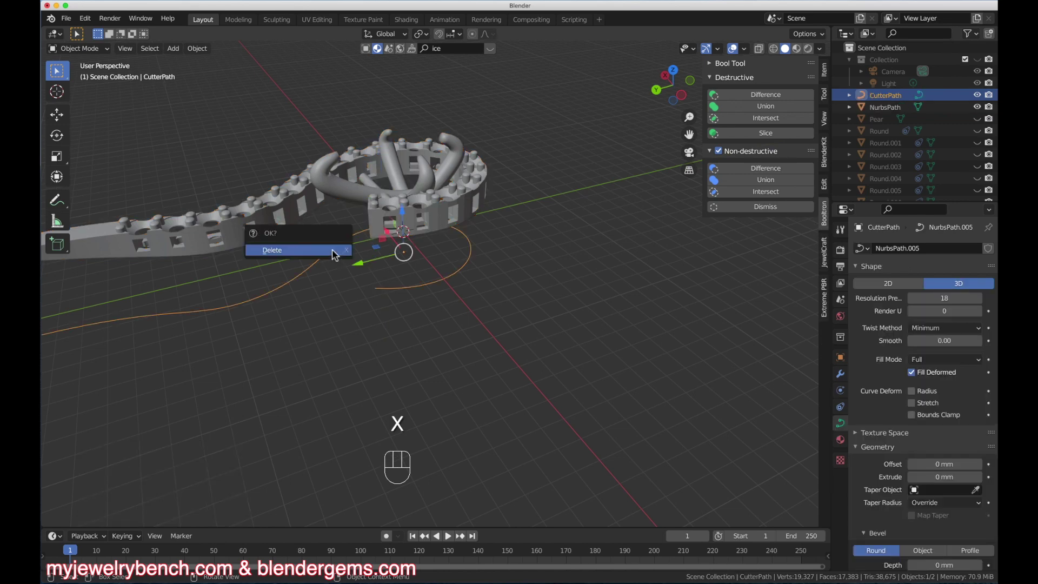
left_click(332, 249)
left_click(395, 162)
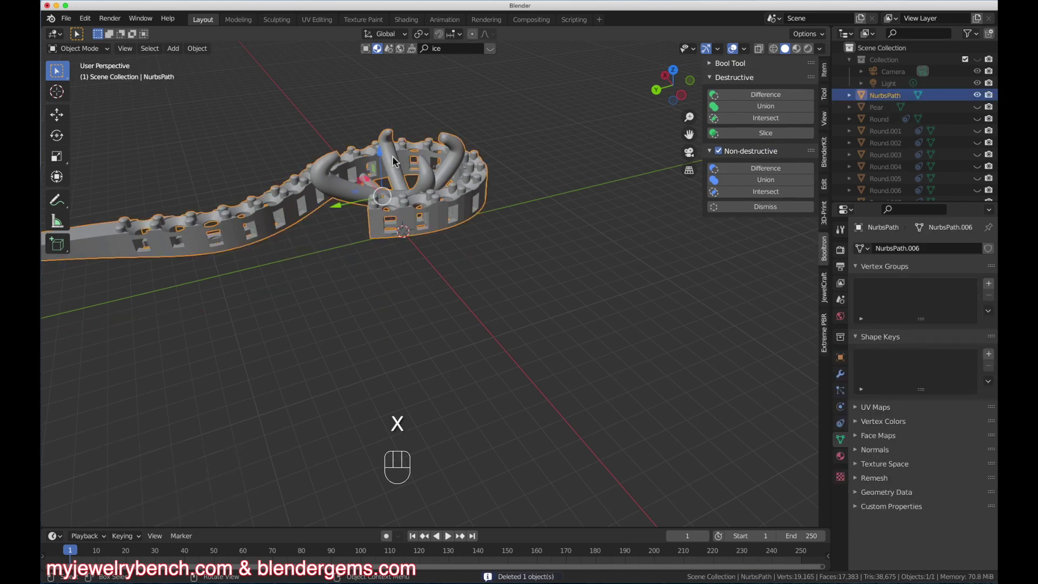
left_click_drag(381, 154, 384, 202)
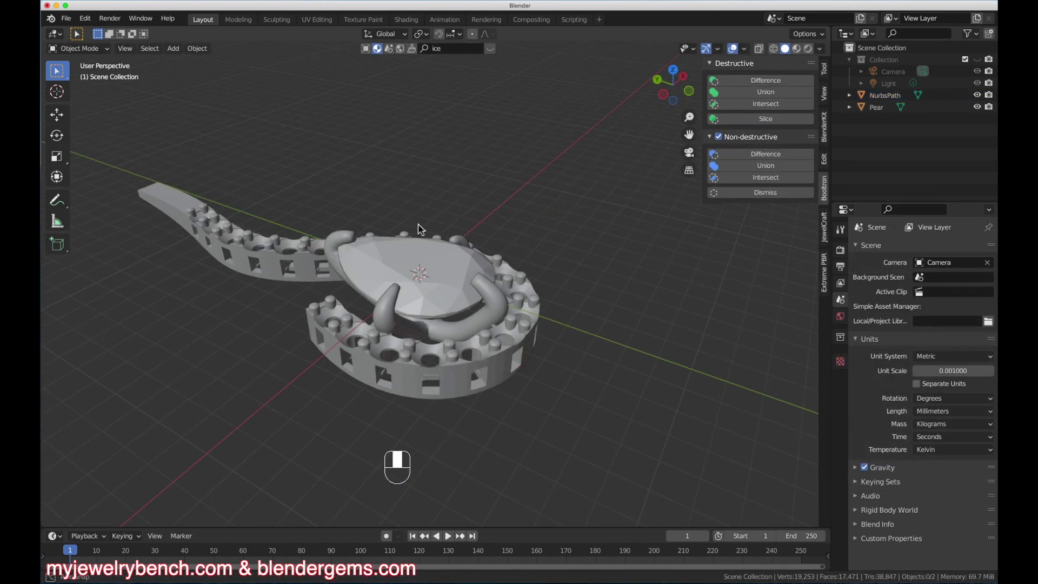
middle_click_drag(420, 227, 379, 244)
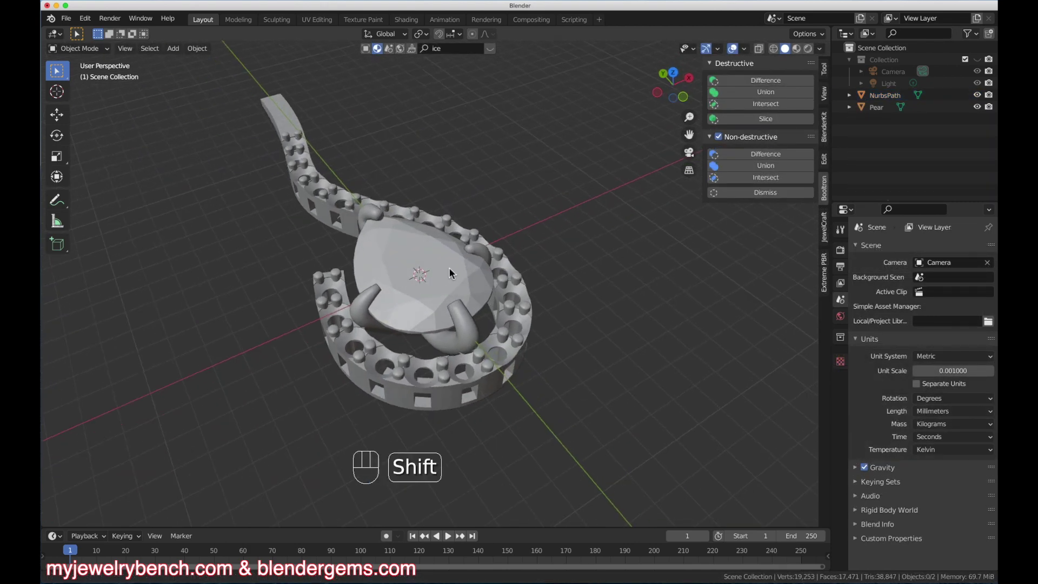
middle_click_drag(448, 267, 493, 299, "shift")
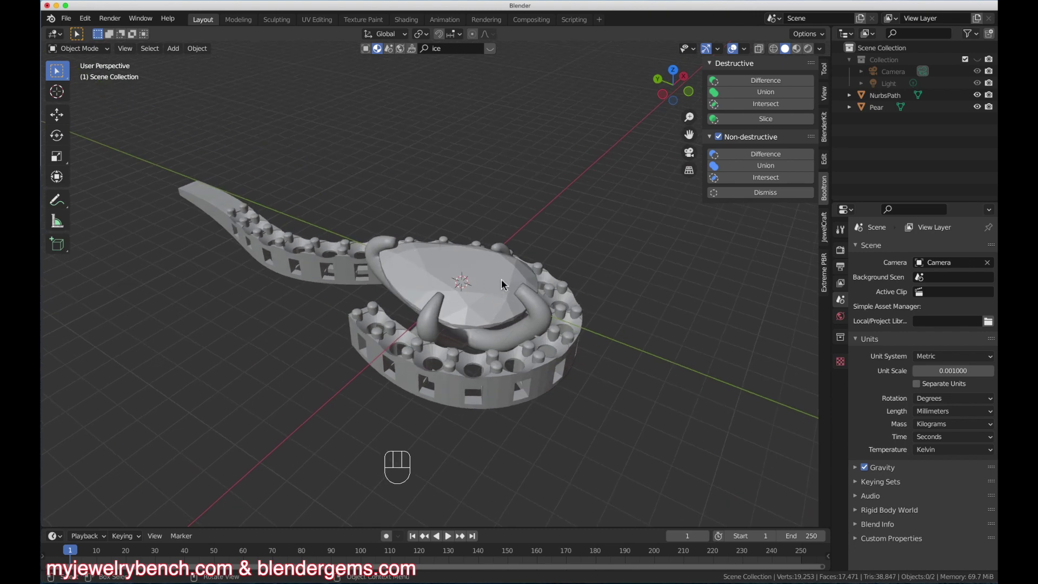
middle_click_drag(634, 417, 492, 439)
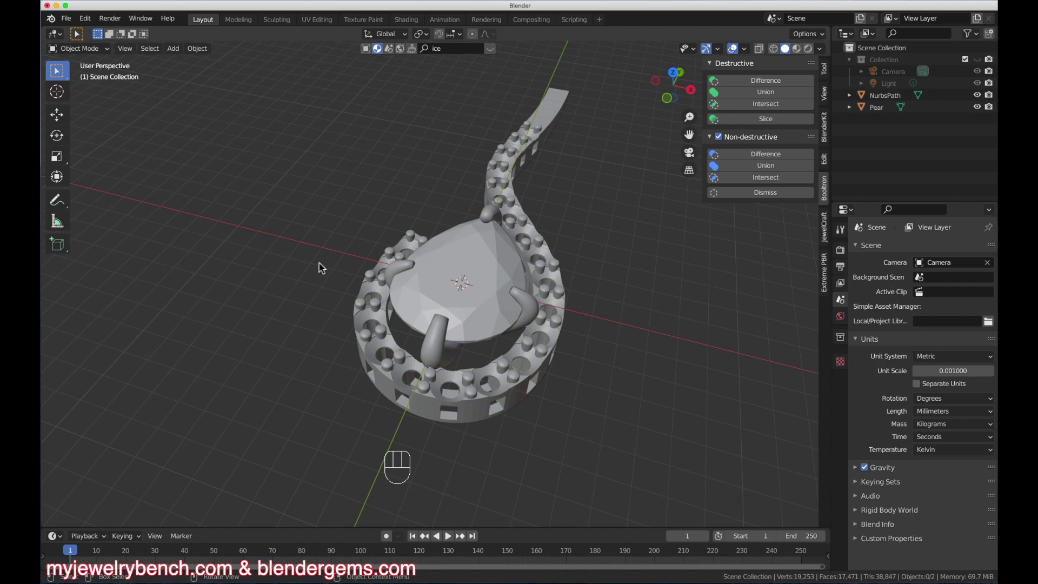